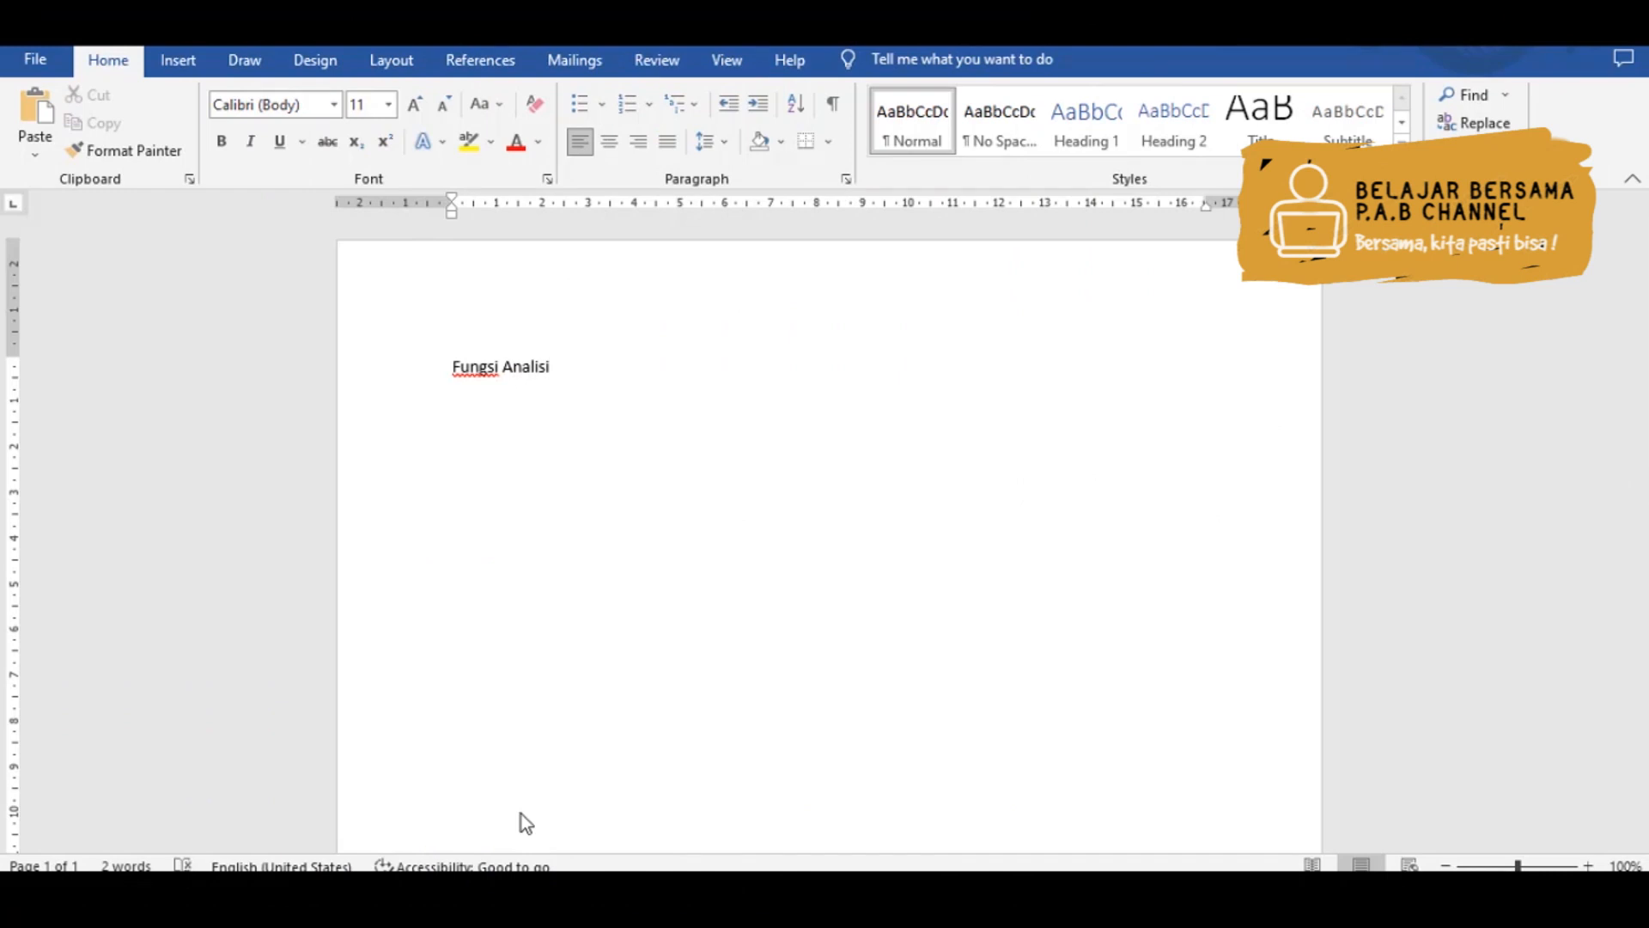
- Add list item '1. Kriteria Fungsi' with an empty unnumbered line below it
type("1. K")
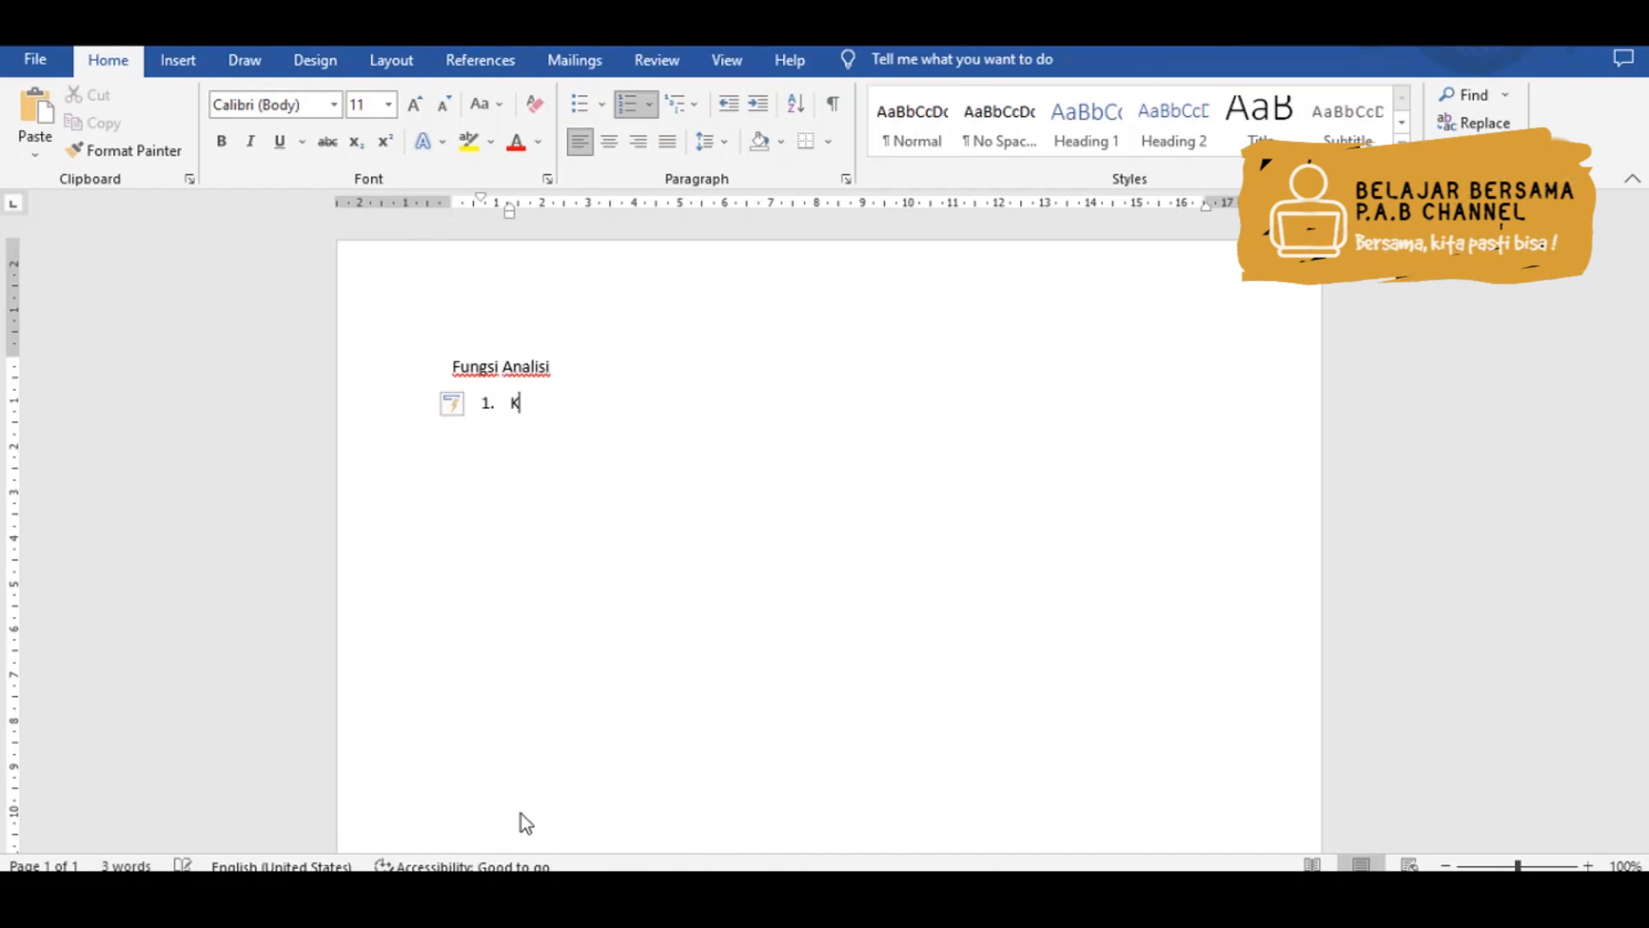
type("riteria Fungsi")
key("Return")
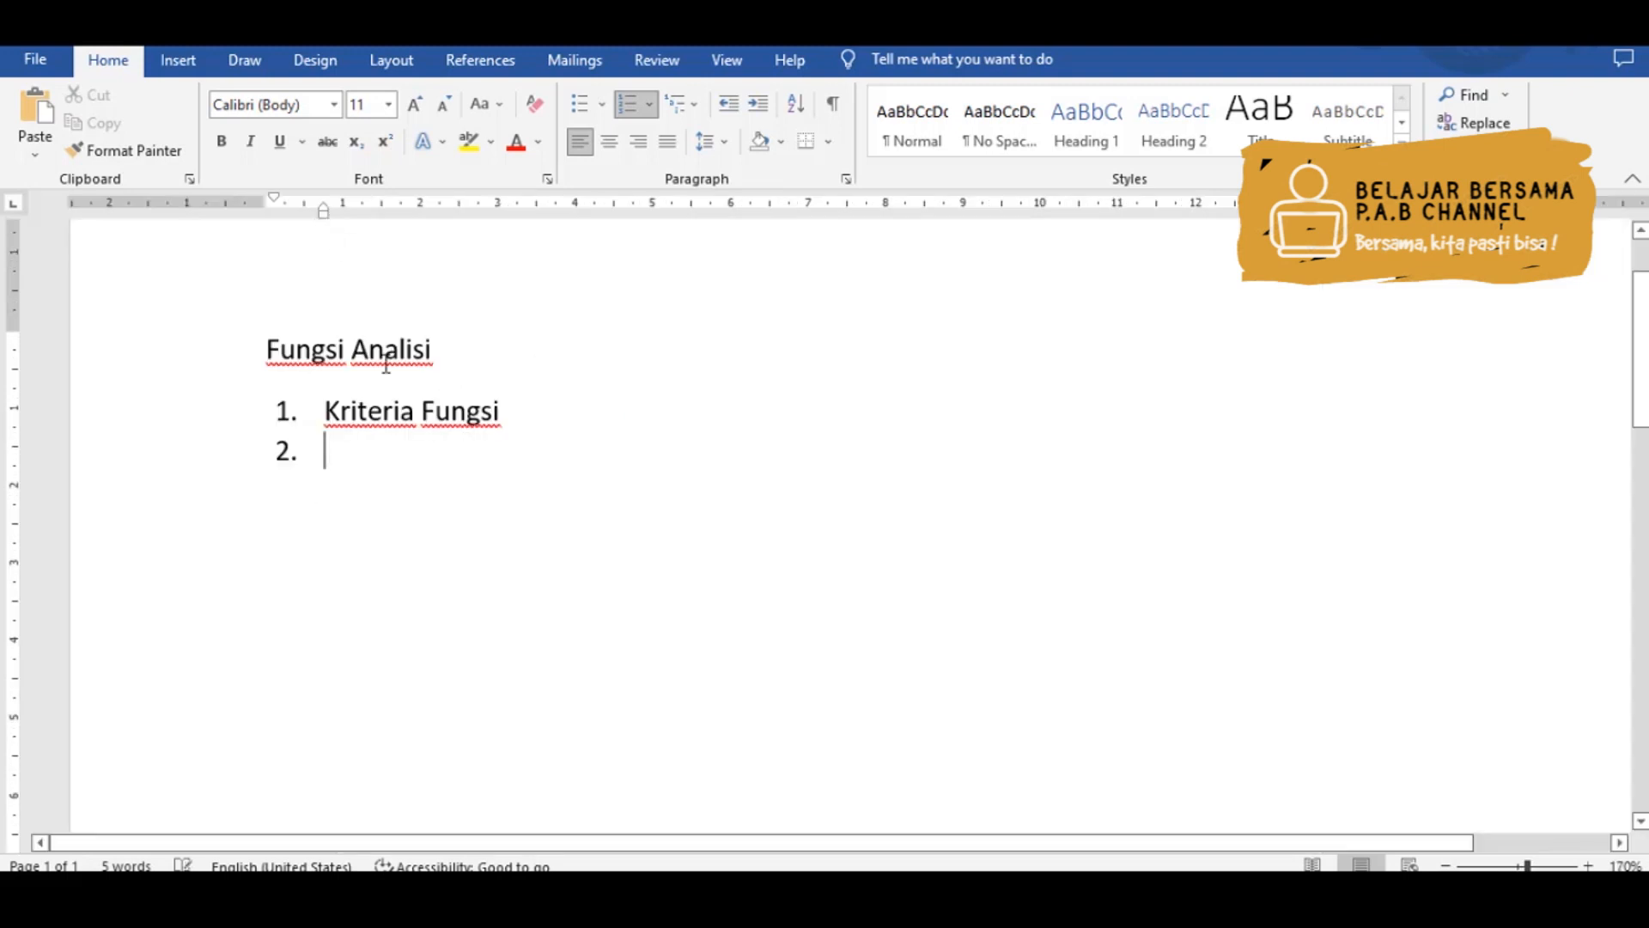
key("Return")
key("BackSpace")
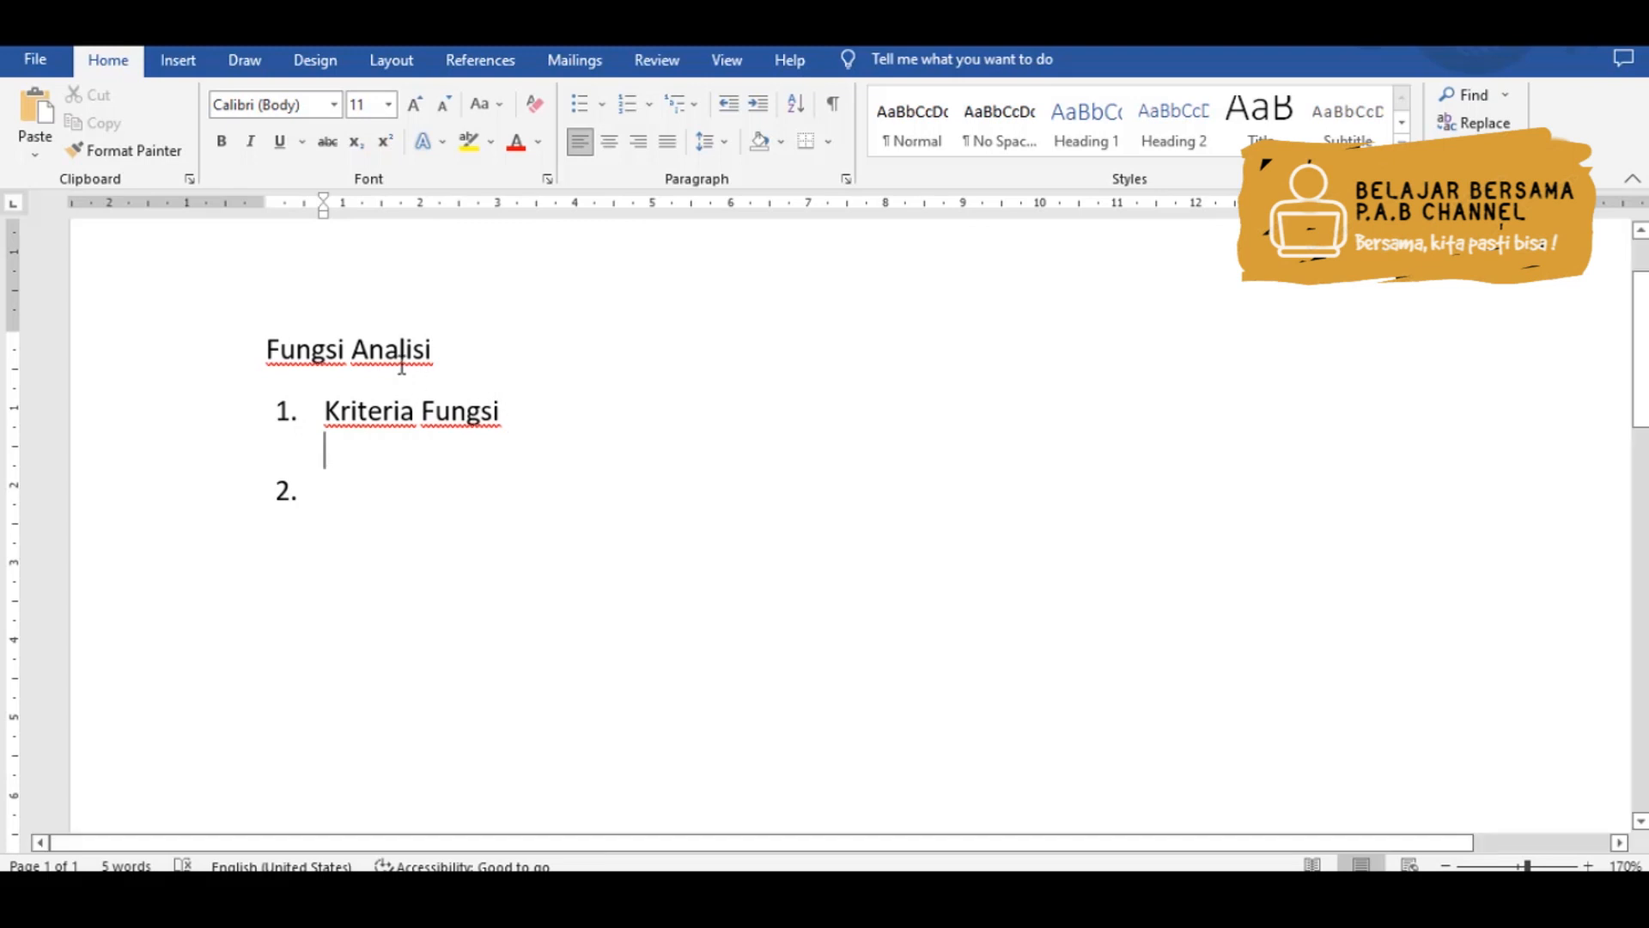
left_click(170, 67)
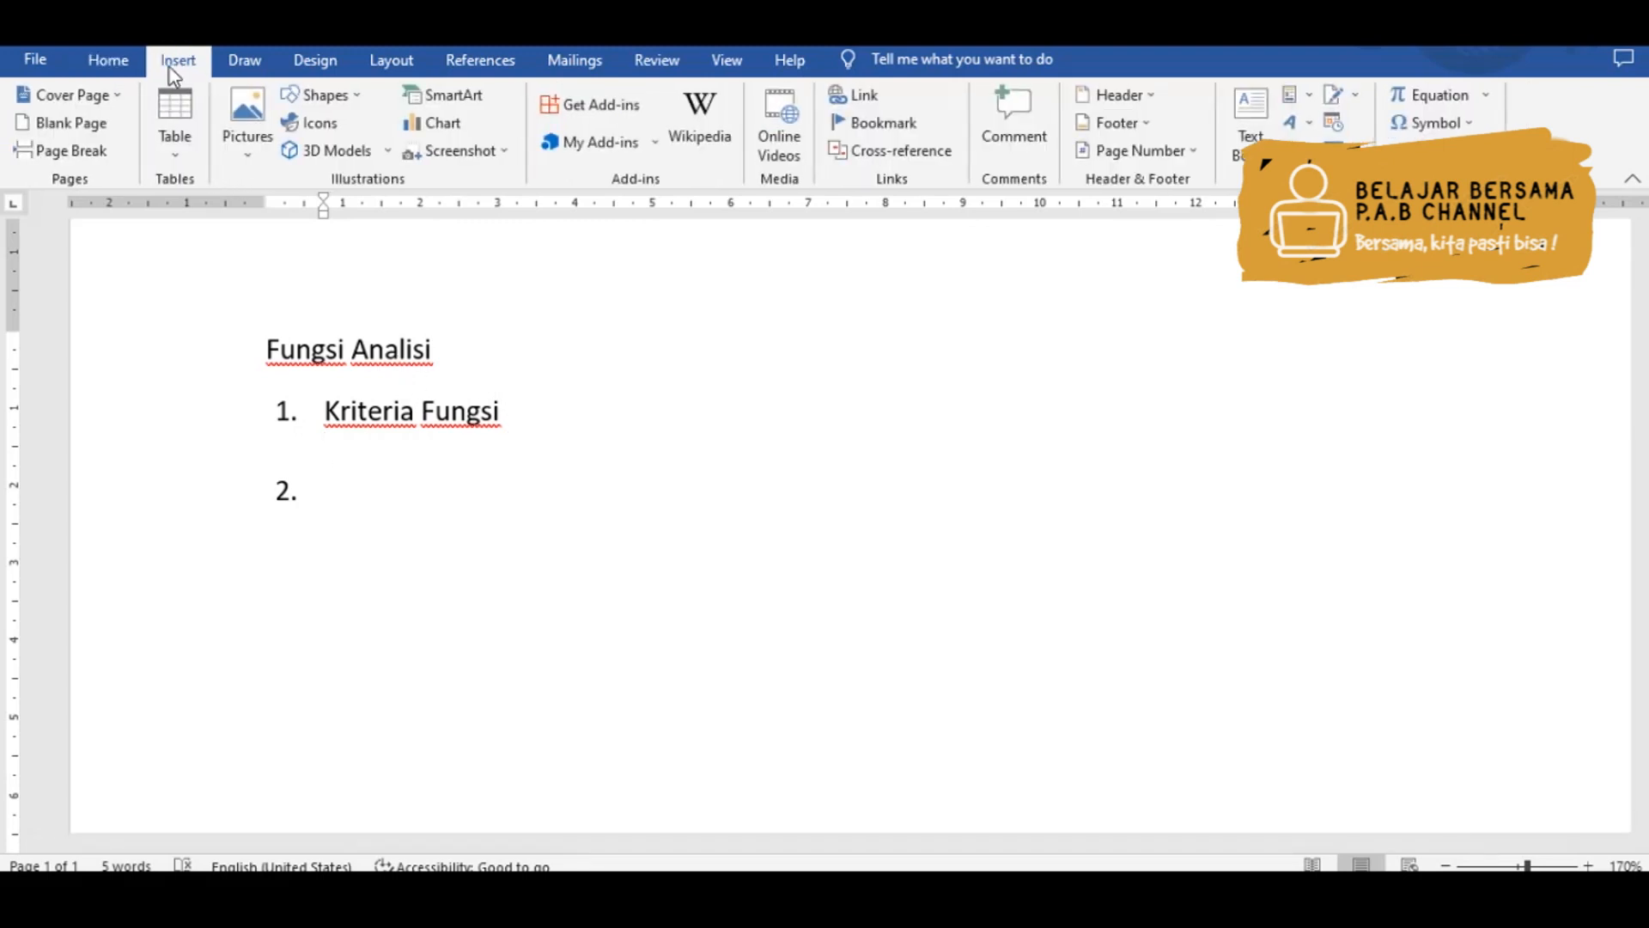
- Insert a 3x1 table with headers No., Kriteria and Test Case, and auto-fit the No. column
left_click(174, 119)
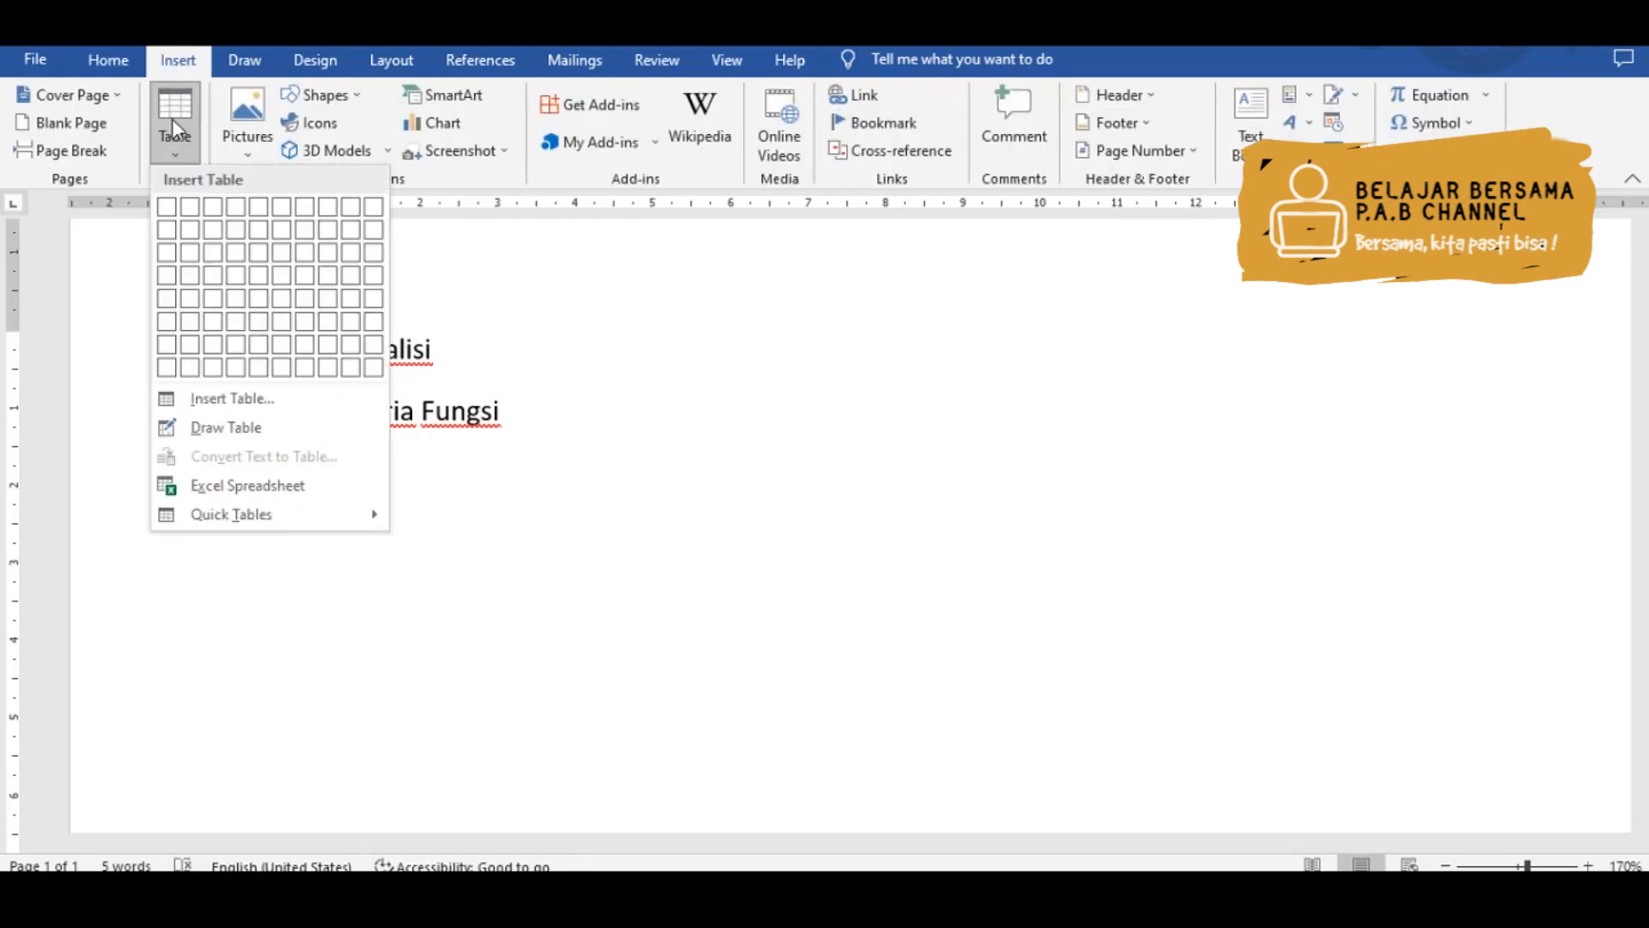
left_click(219, 210)
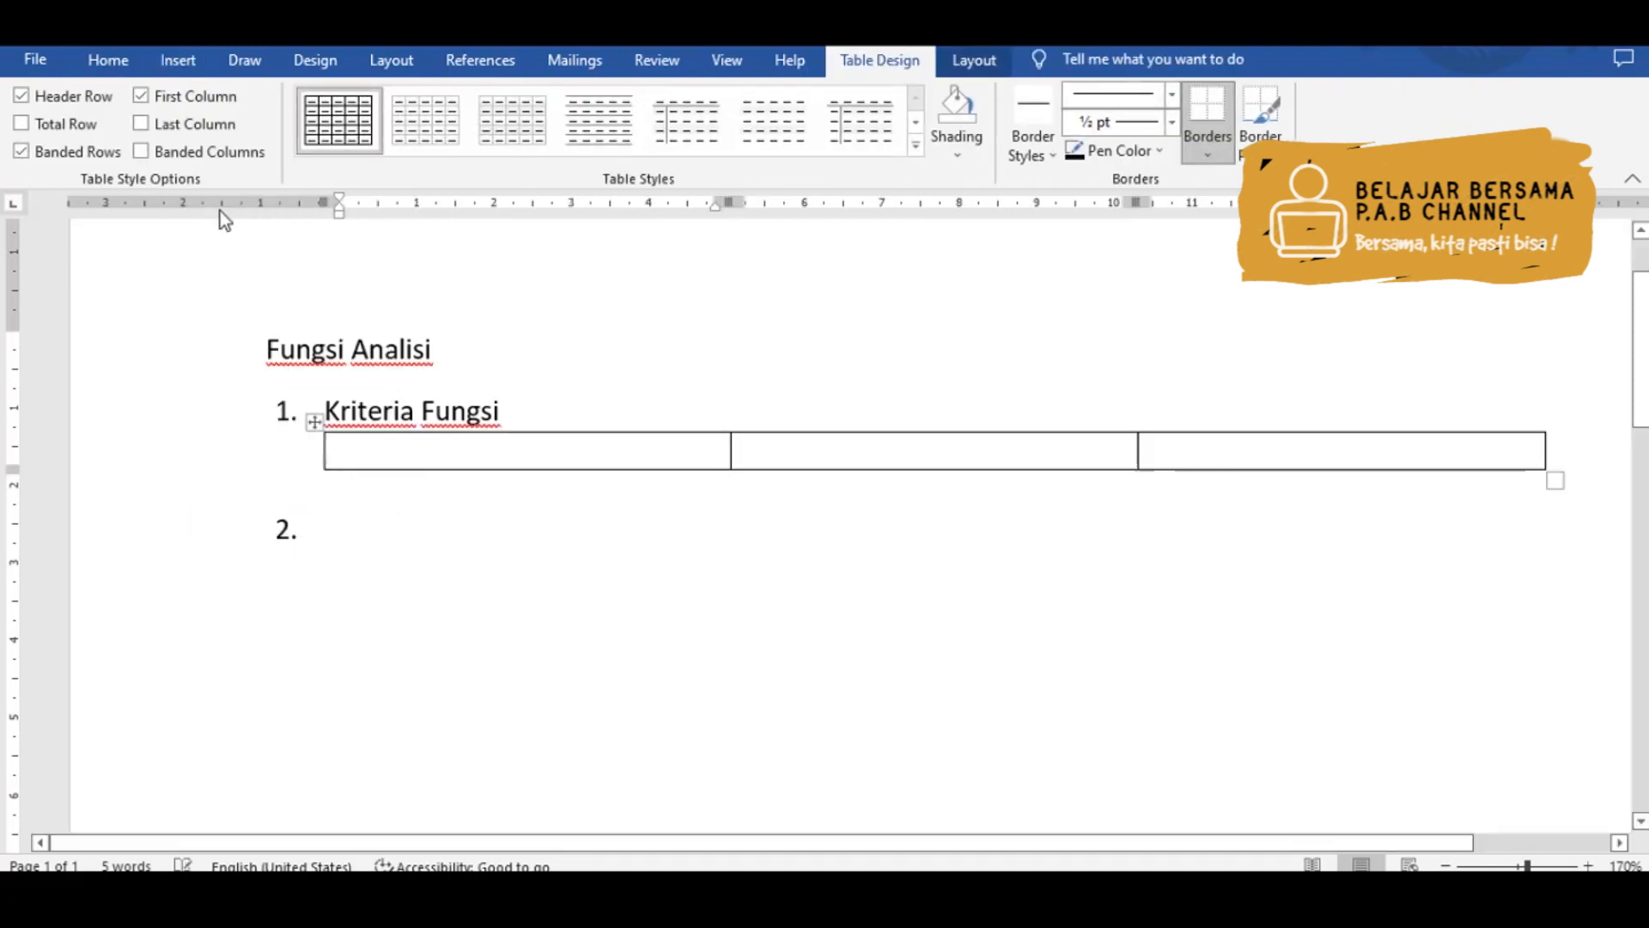
type("No.\t")
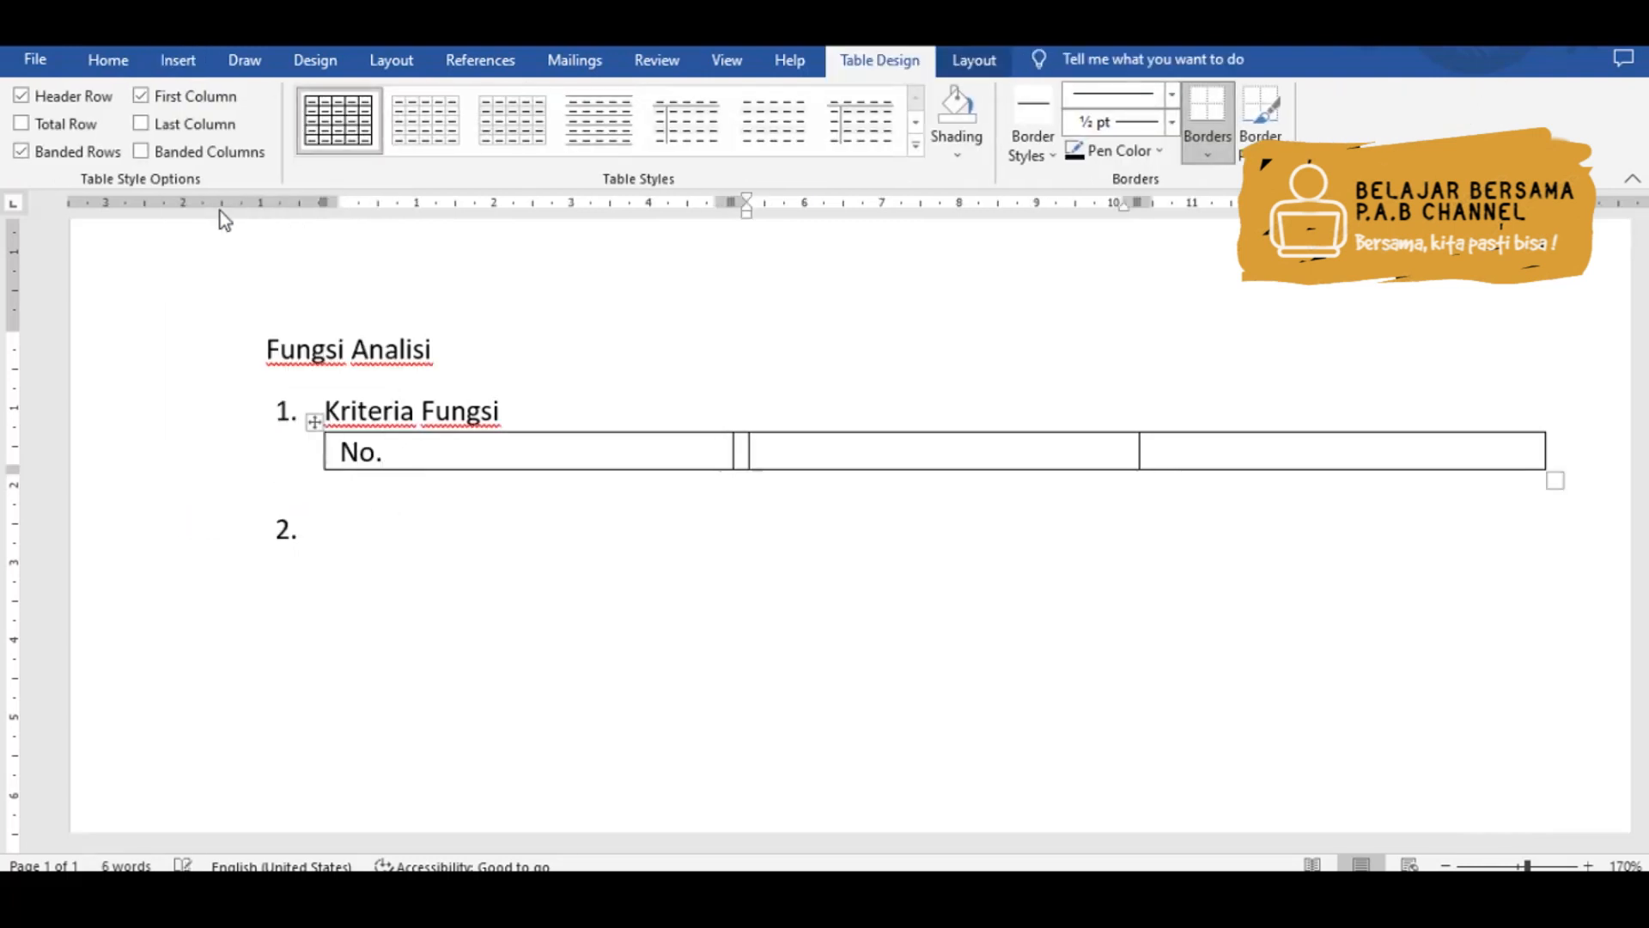
type("Kriteria")
key("Tab")
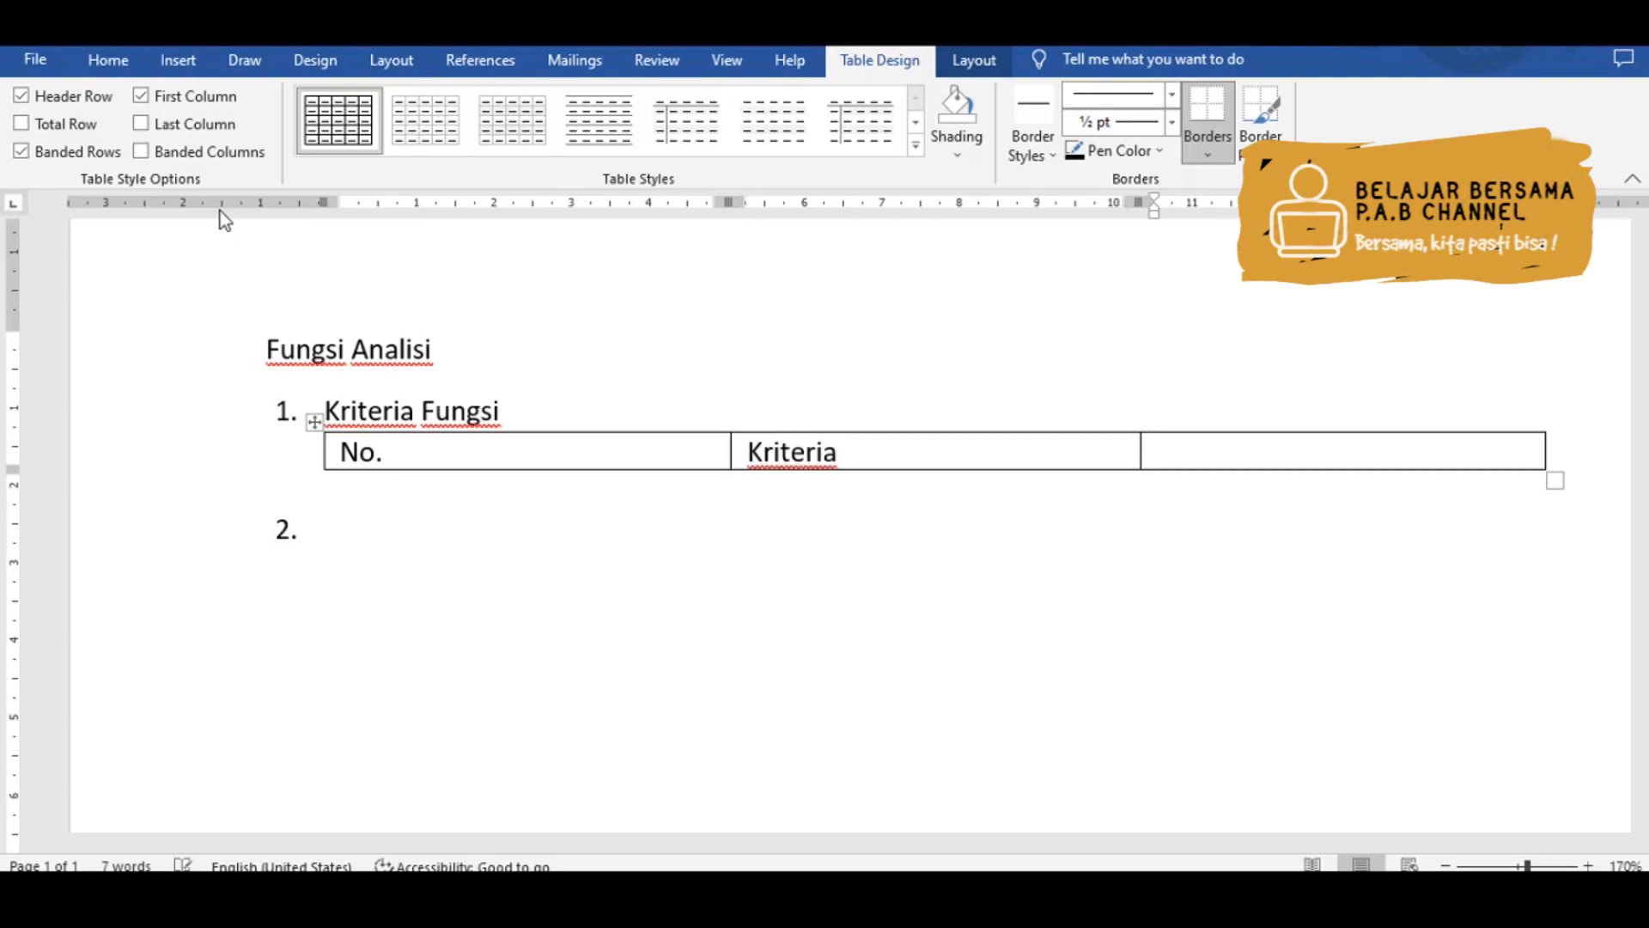
type("Test Case")
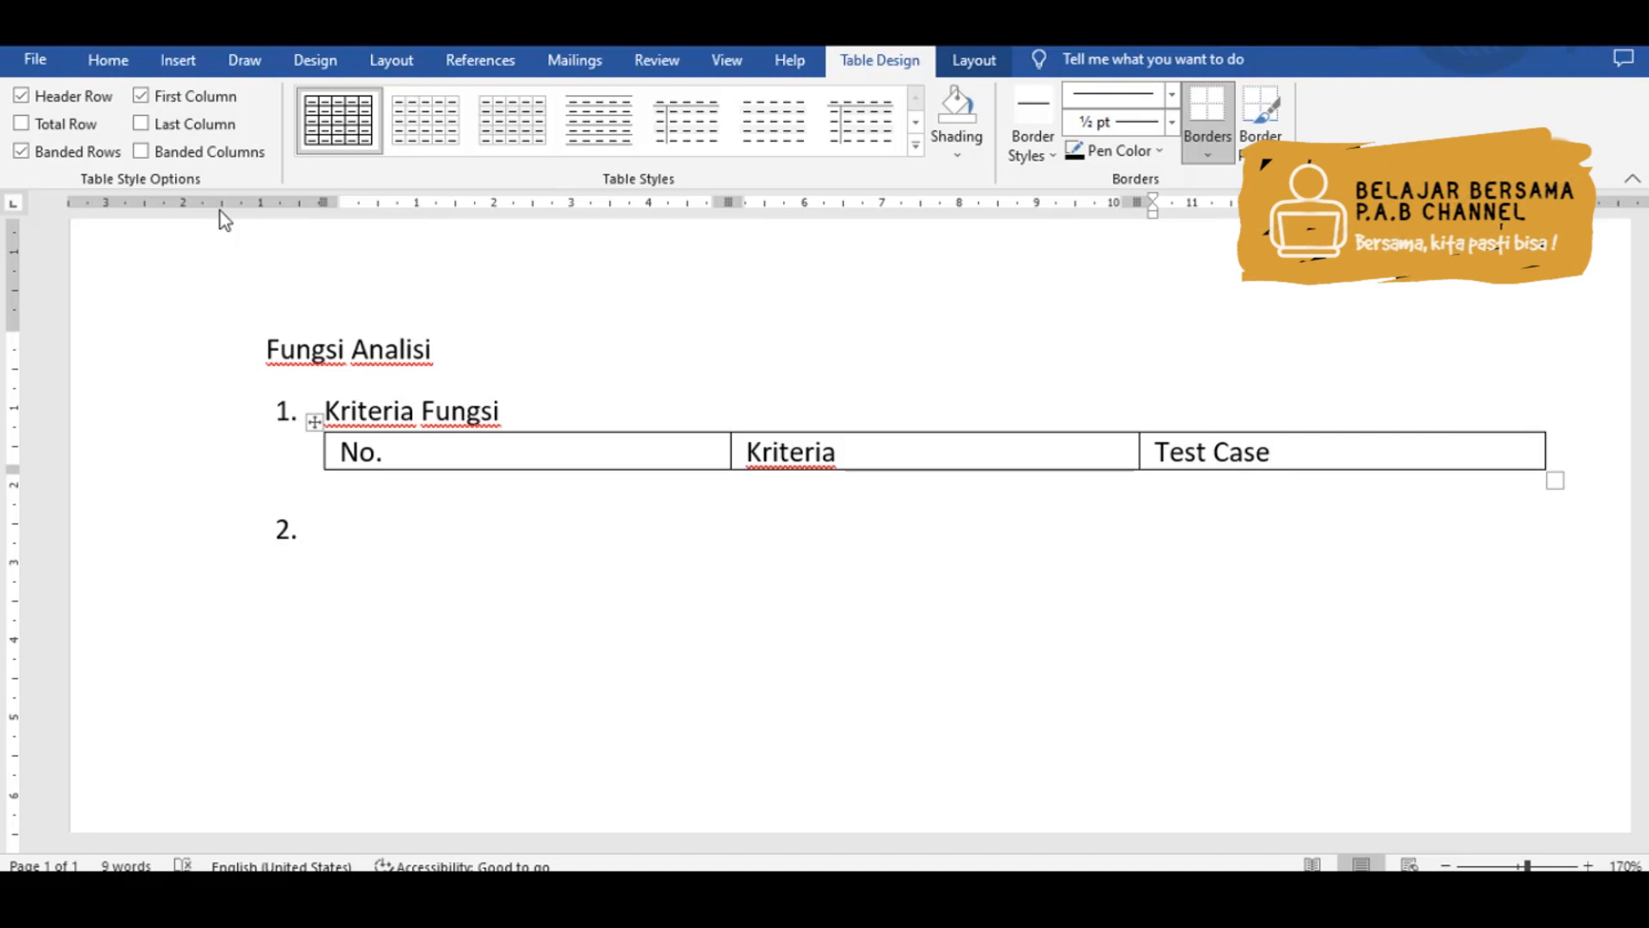
double_click(729, 455)
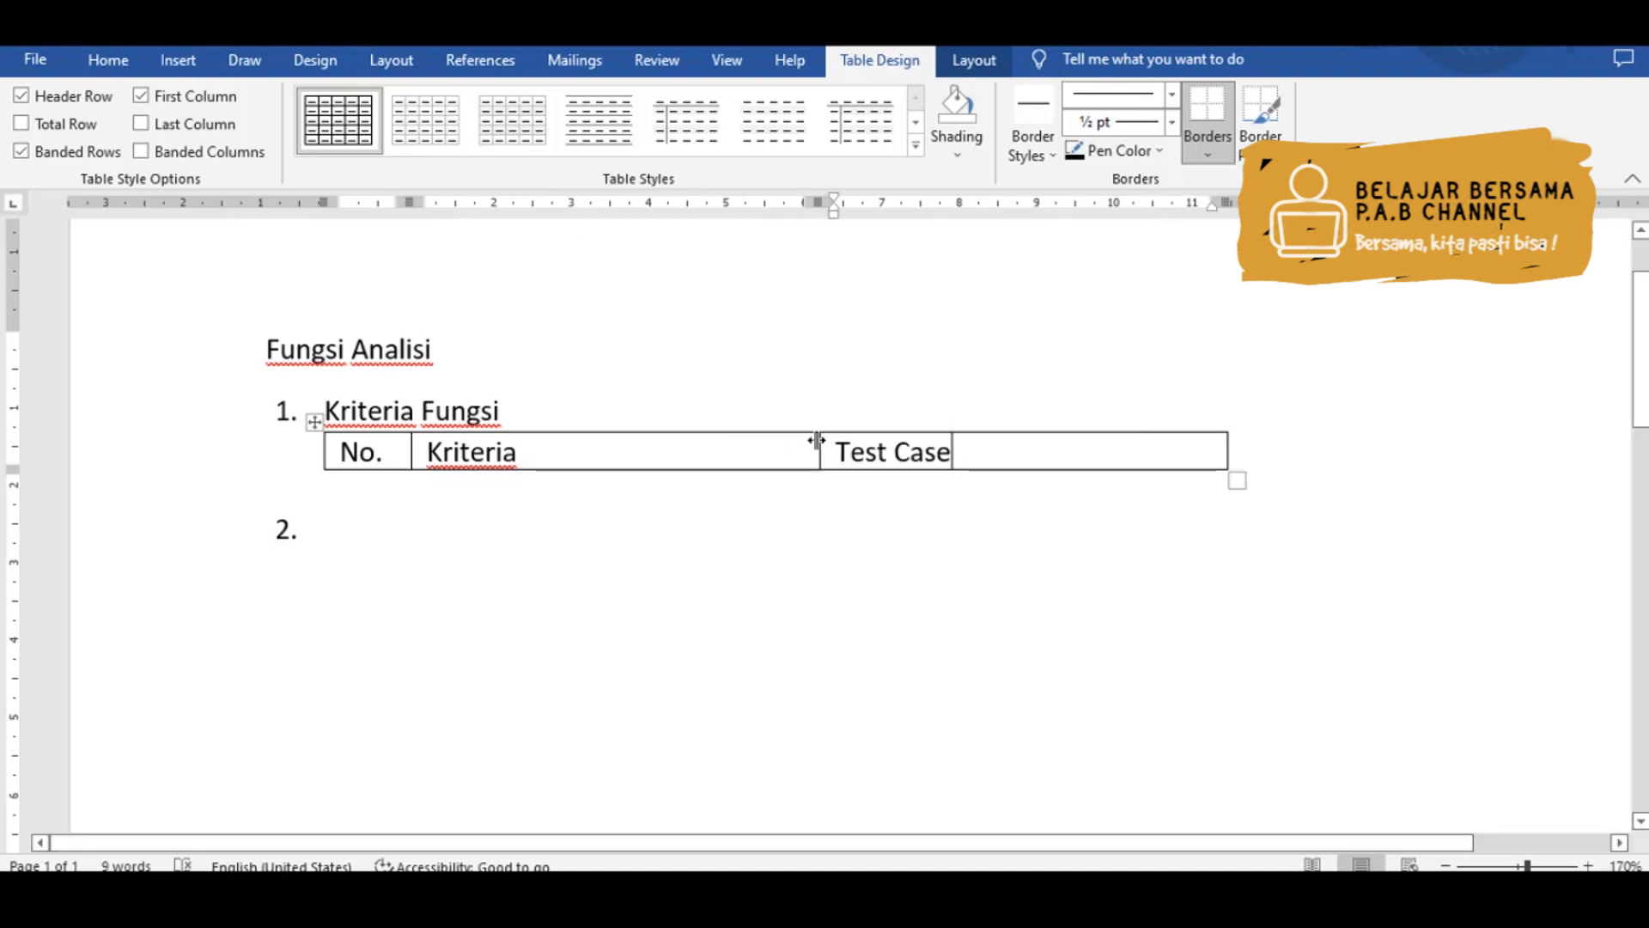
- Add a table row numbered '1.' with the Provinsi-selection criterion text
key("Tab")
type("1.")
key("Tab")
type("Pada saat")
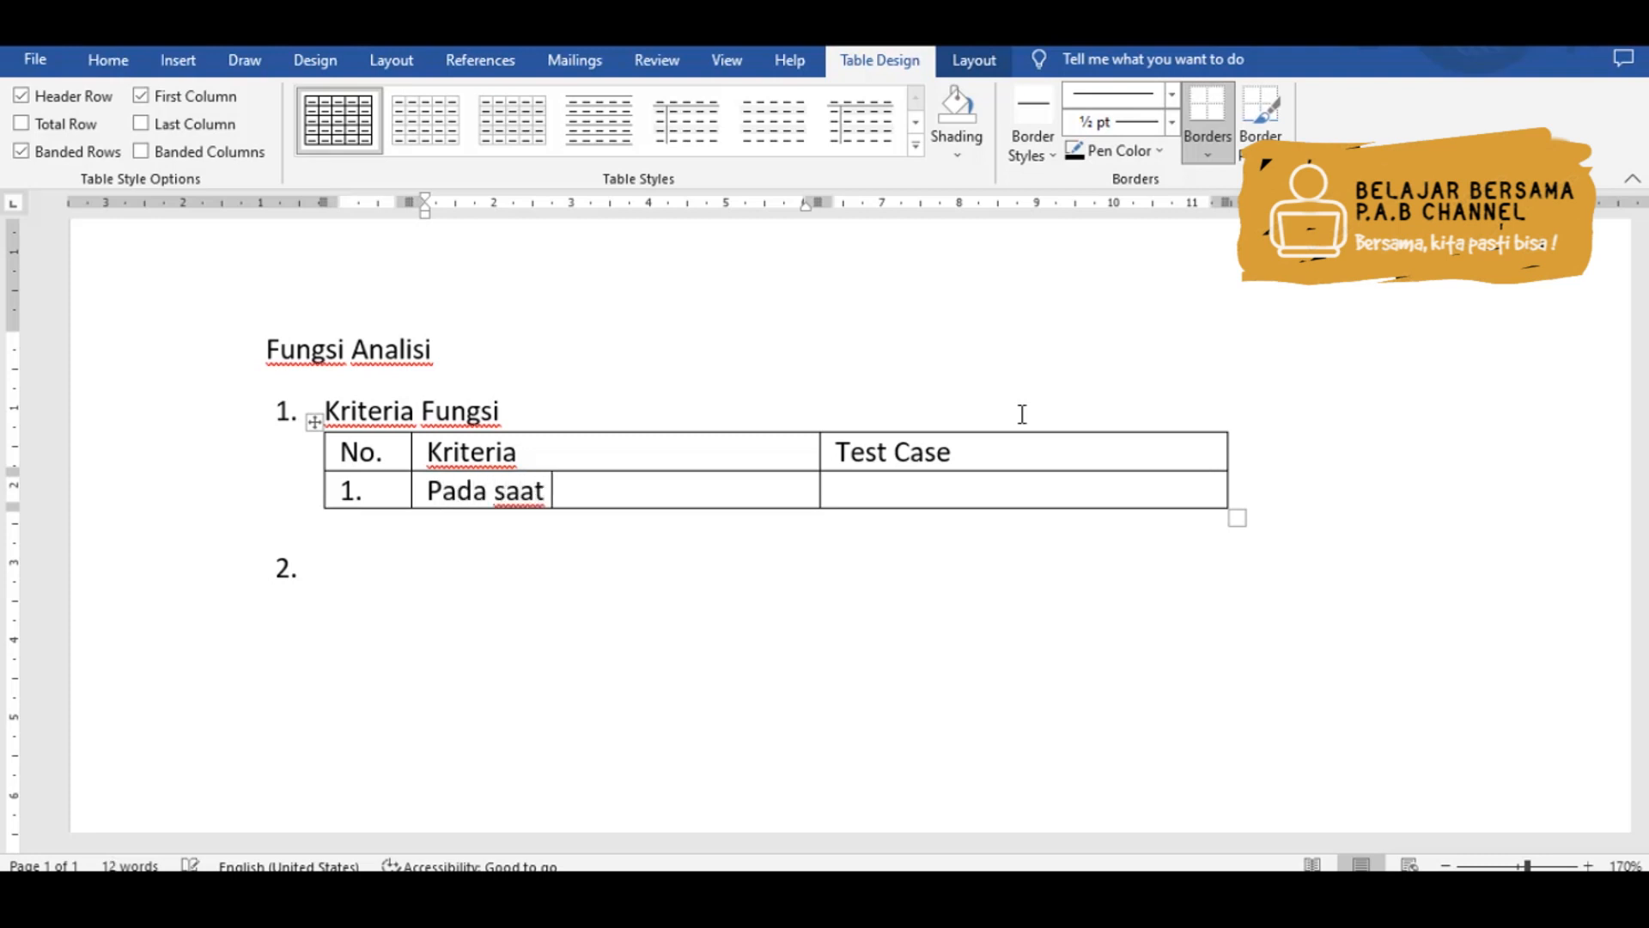
type(" pilihan Pr")
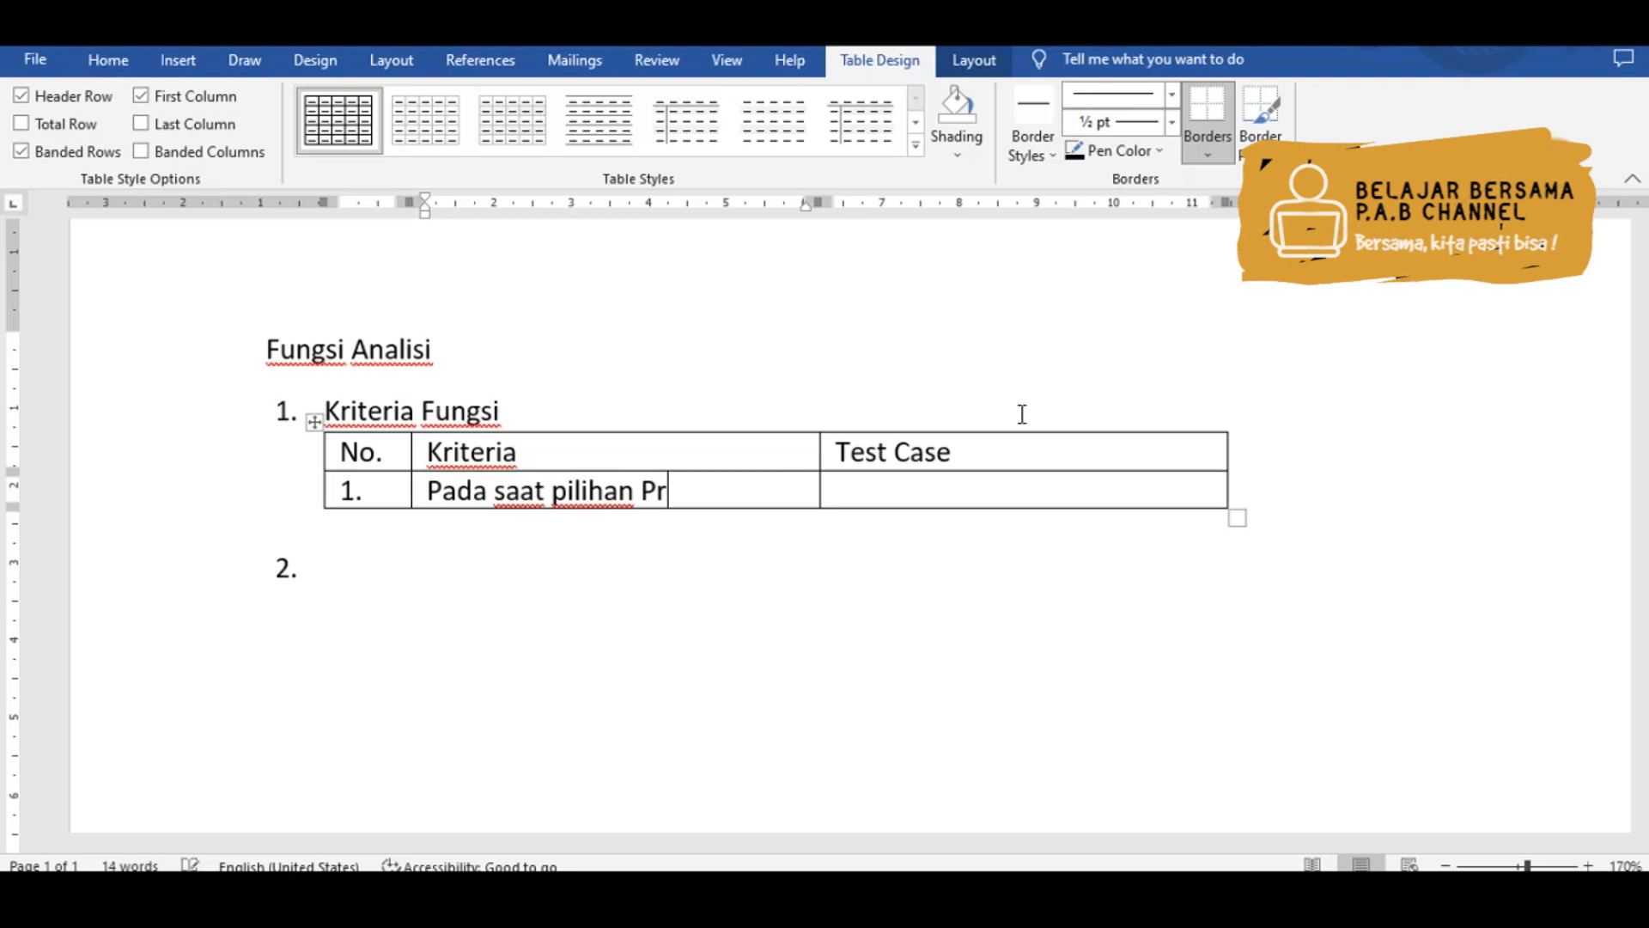
type("ovinsi ")
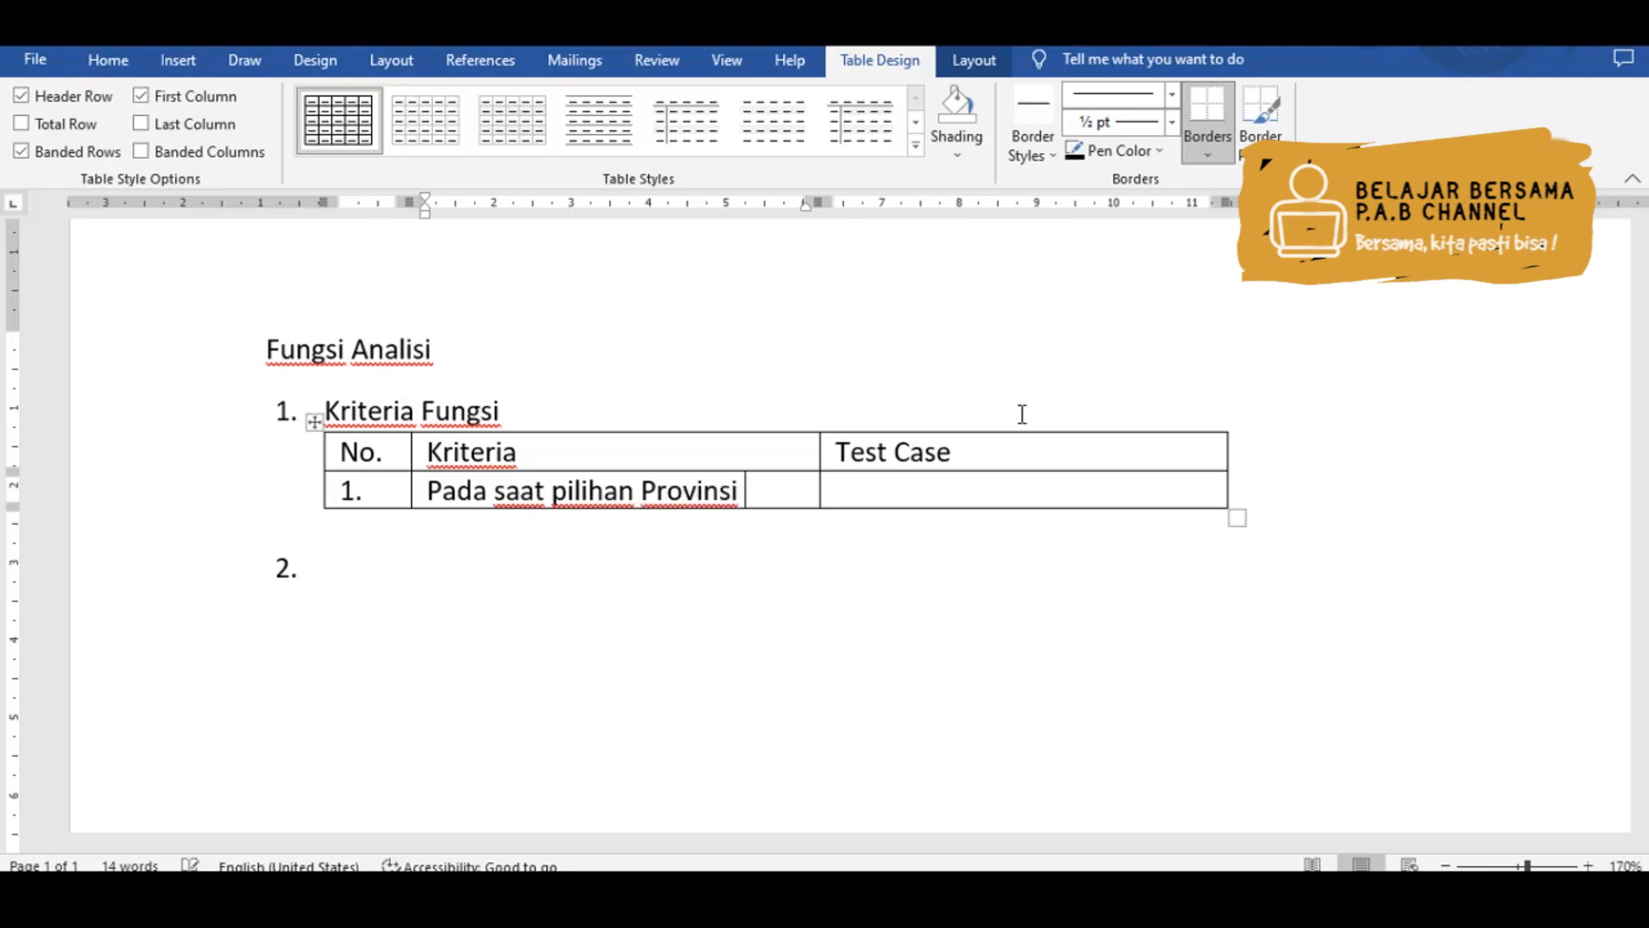
type("dipili")
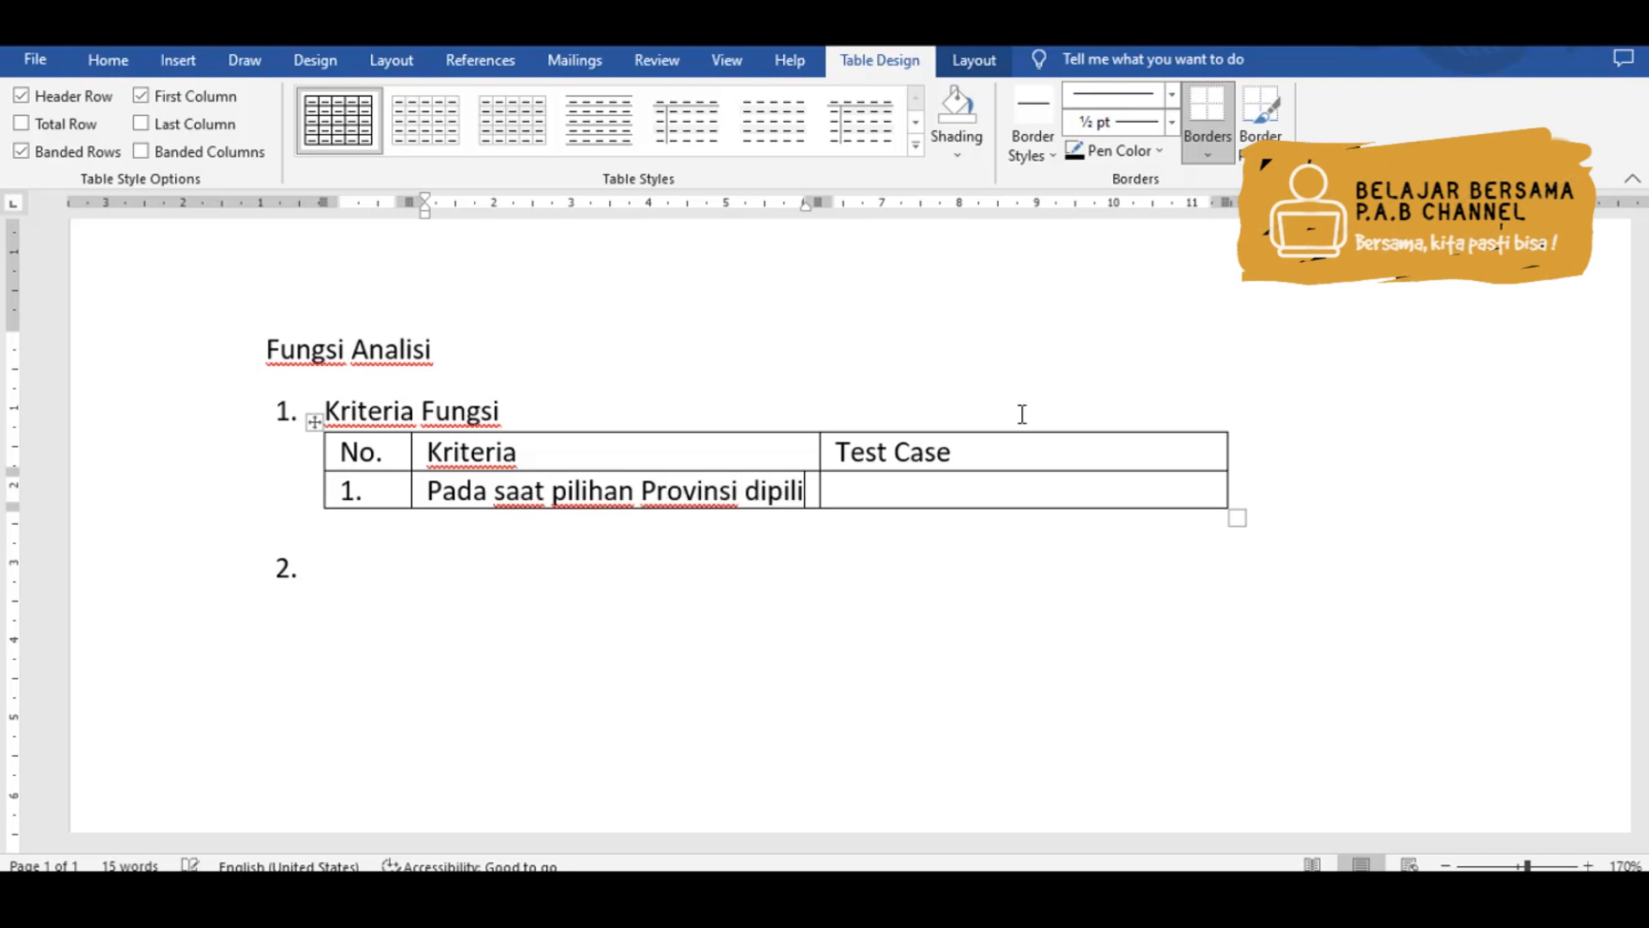
type("h salah sat")
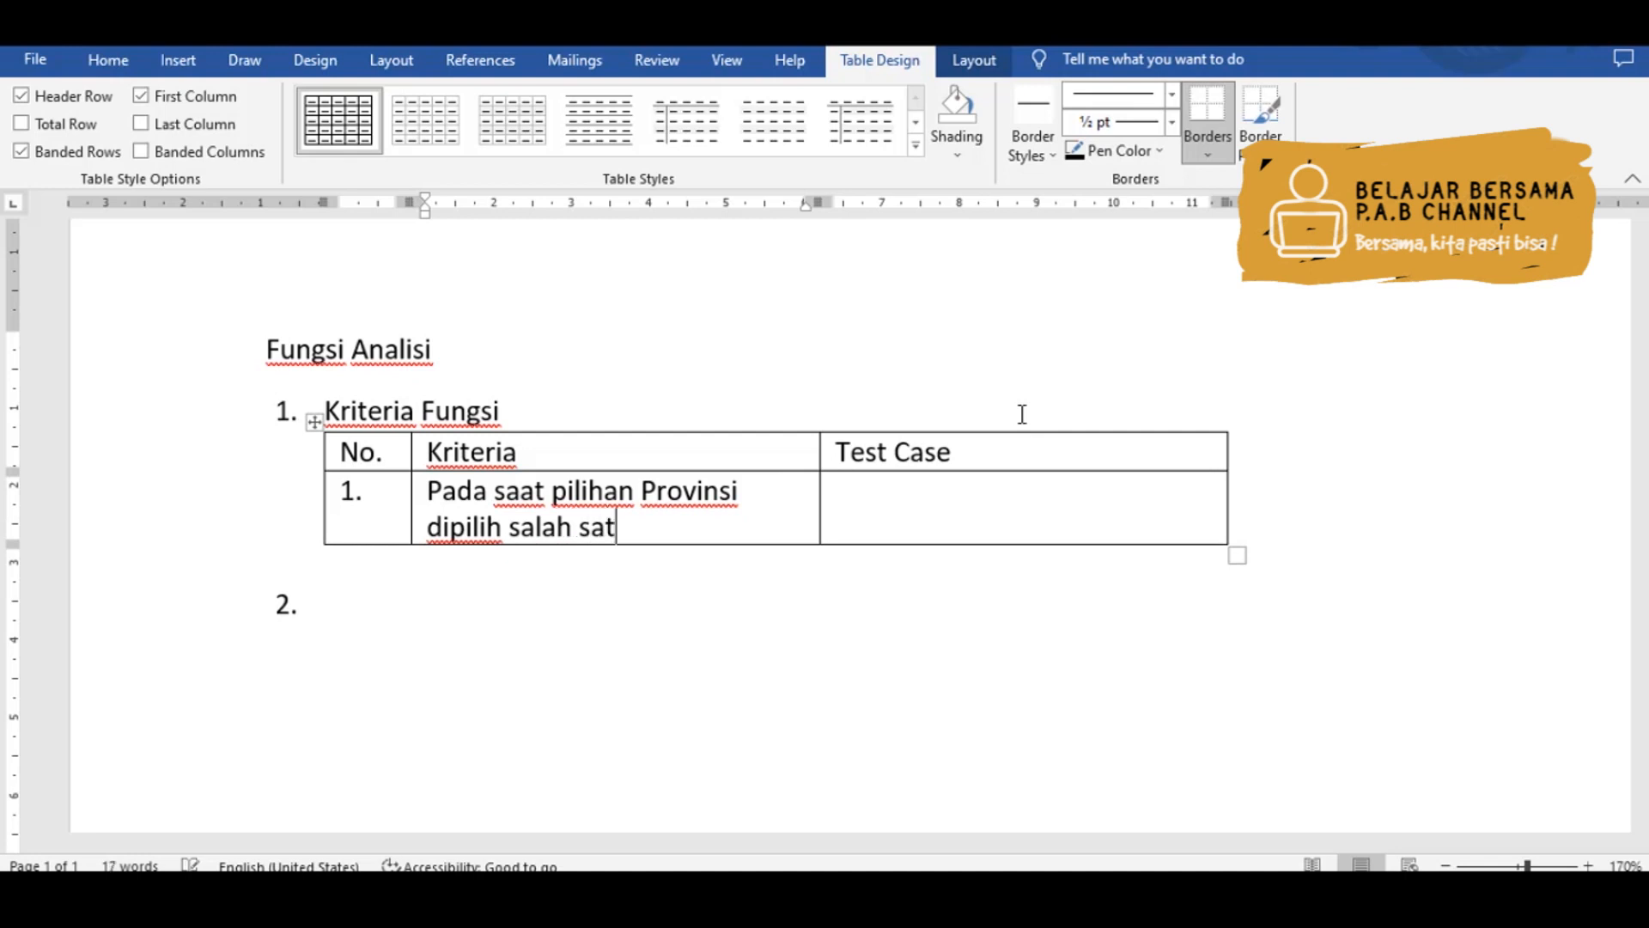
type("u maka akan mena")
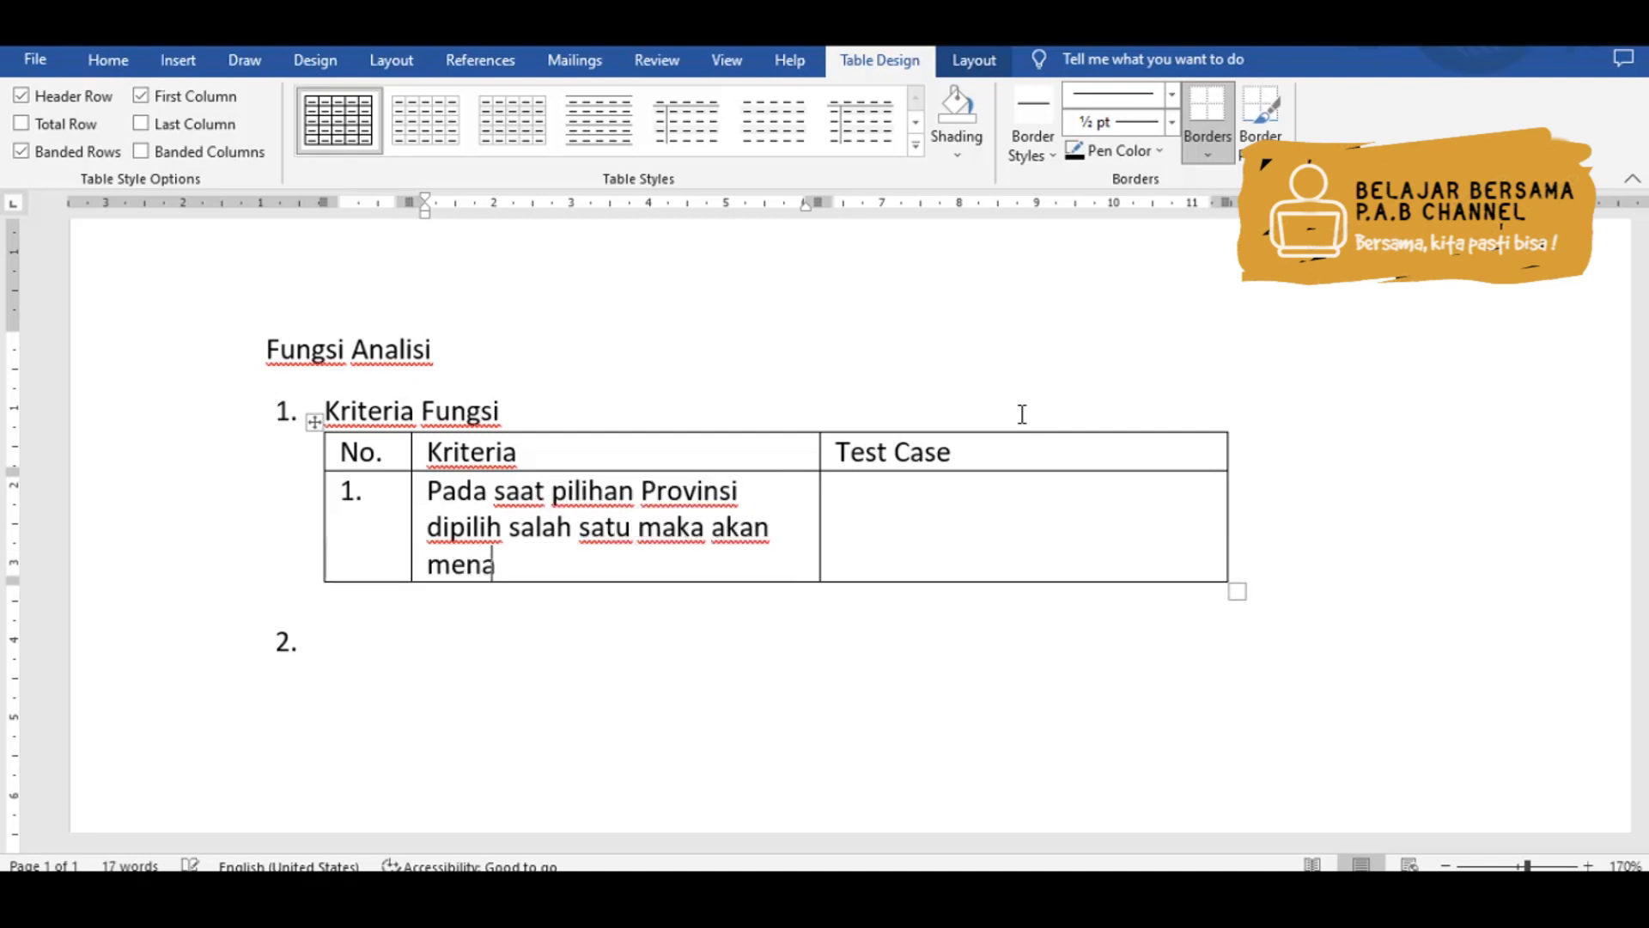
type("mpilkan pil")
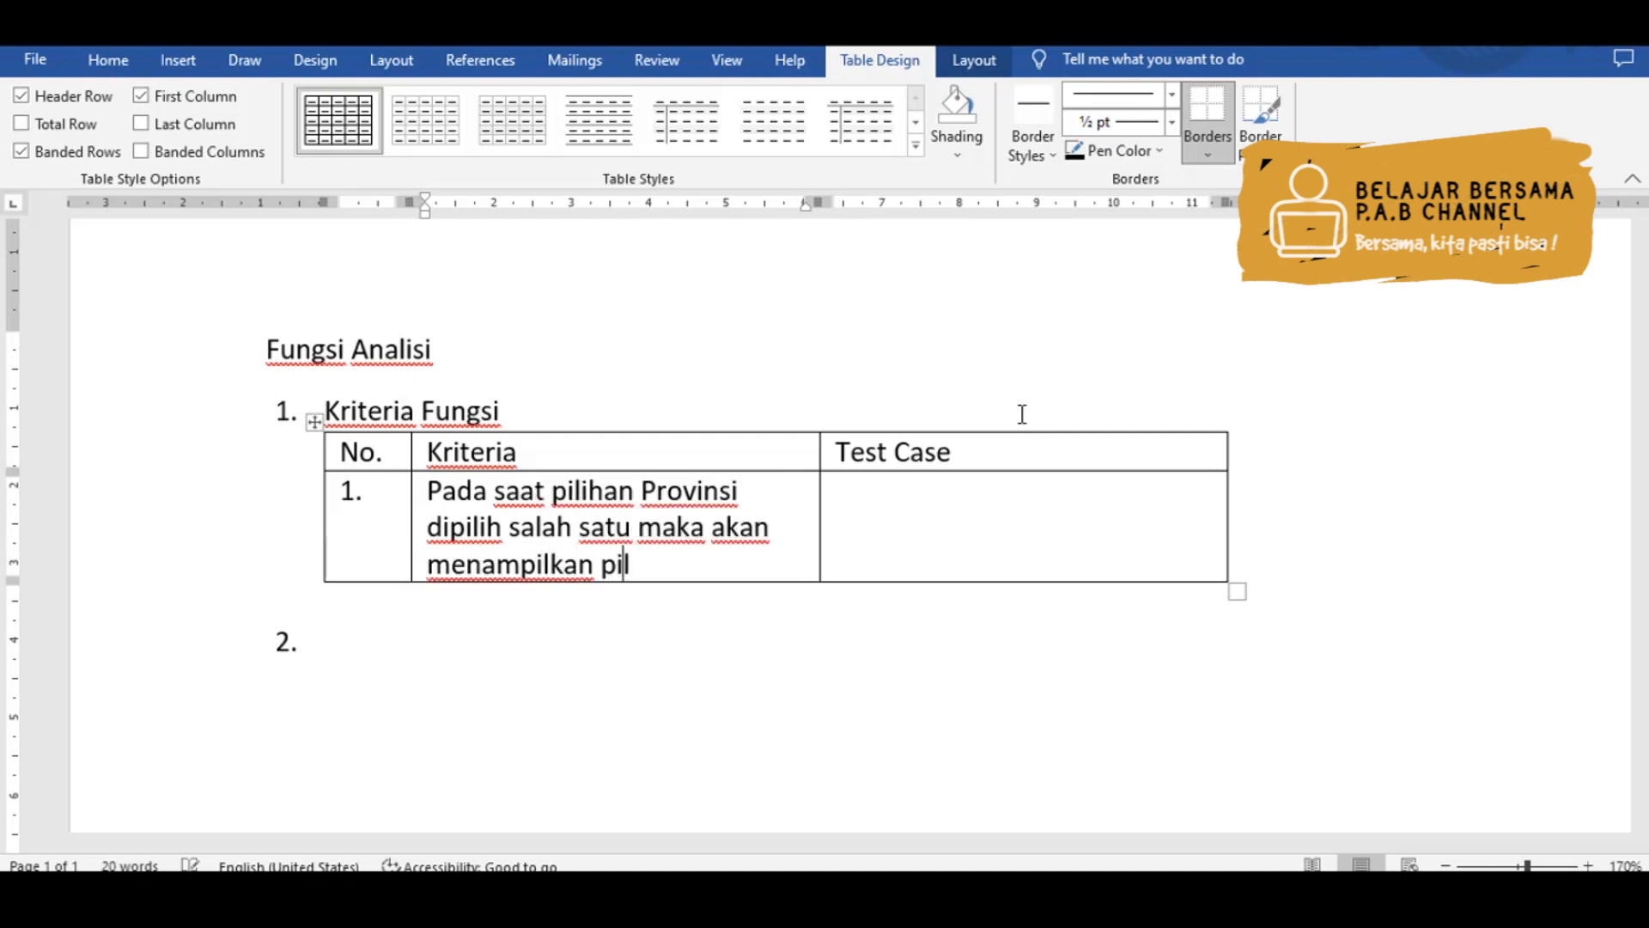
type("ihan-p")
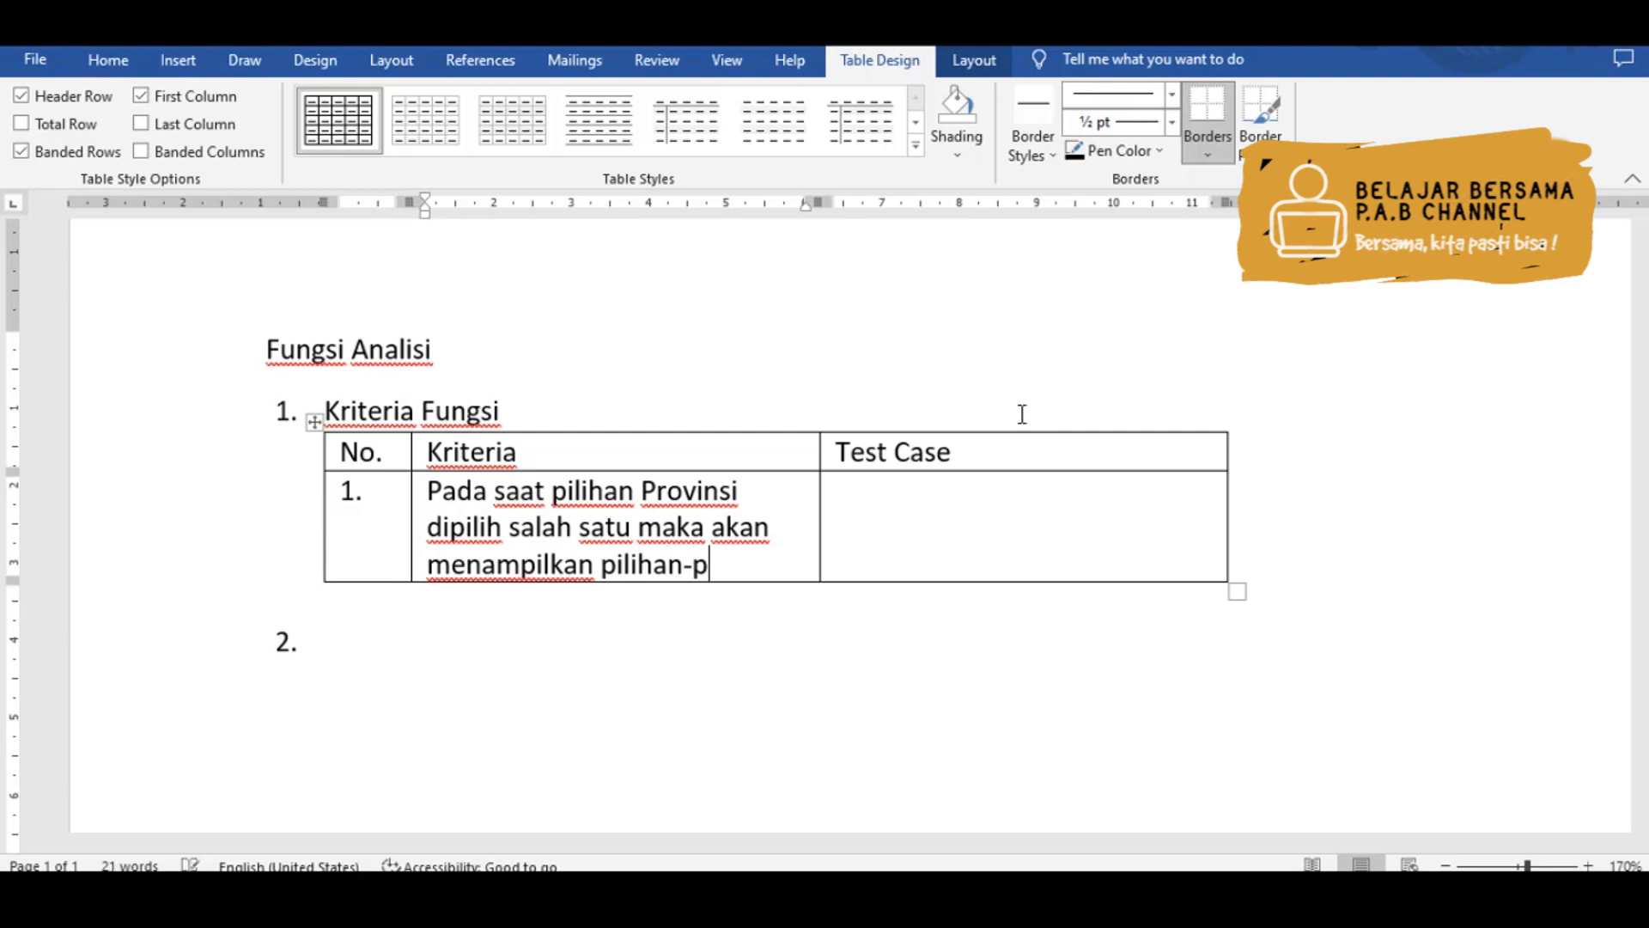
type("ilihan Kab")
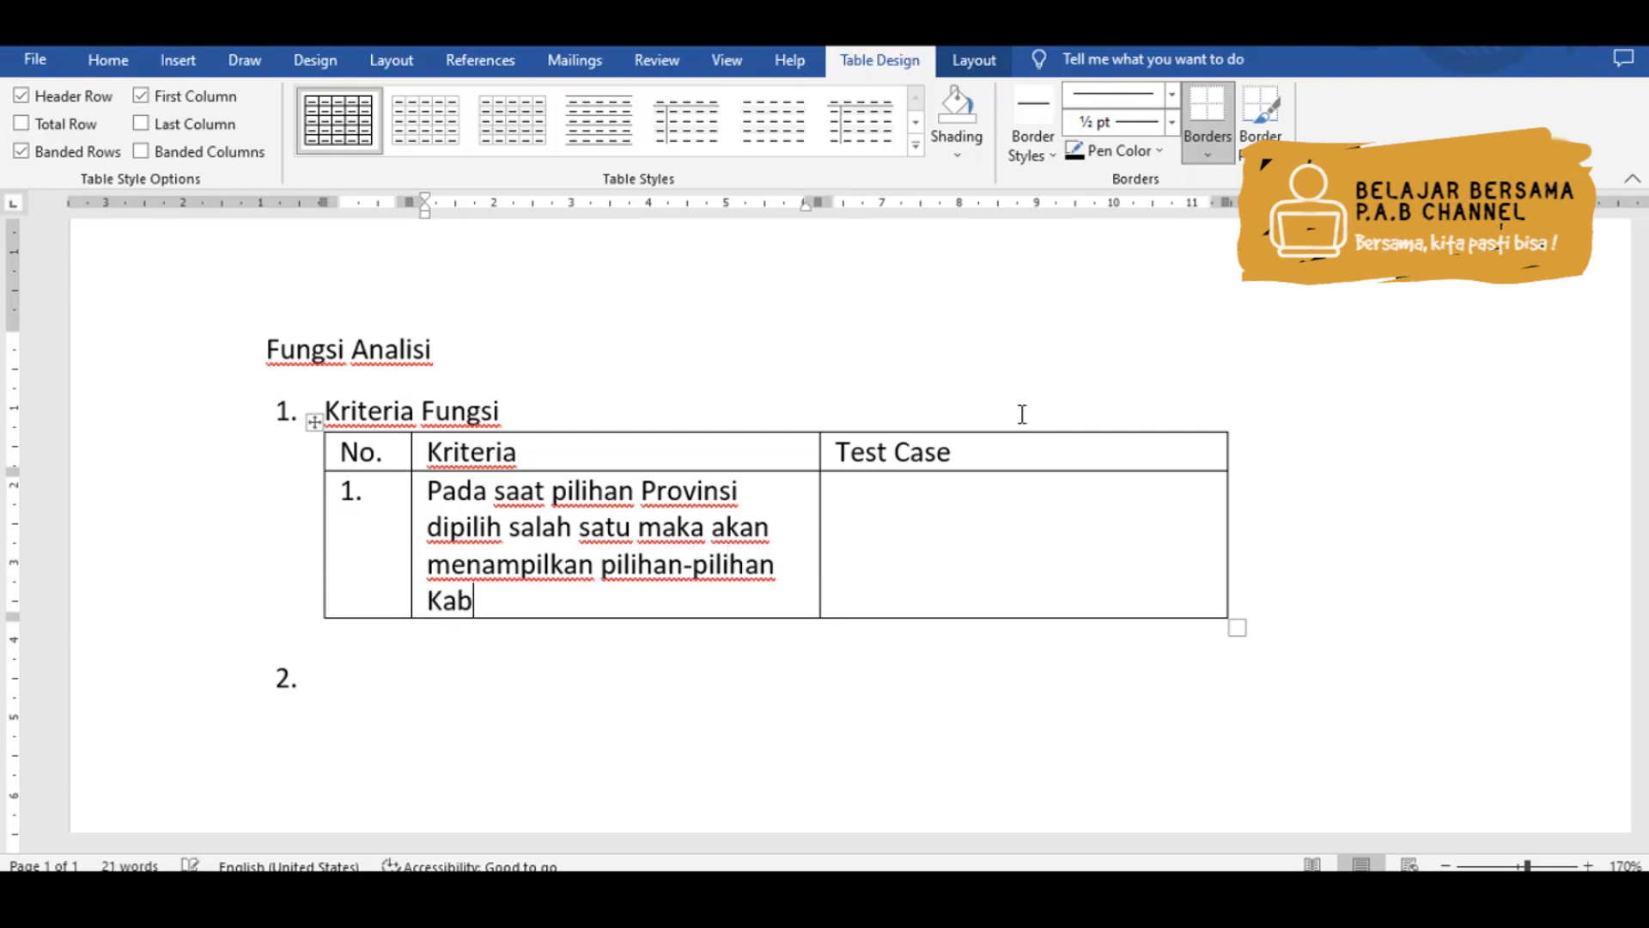
type("upaten/Kota")
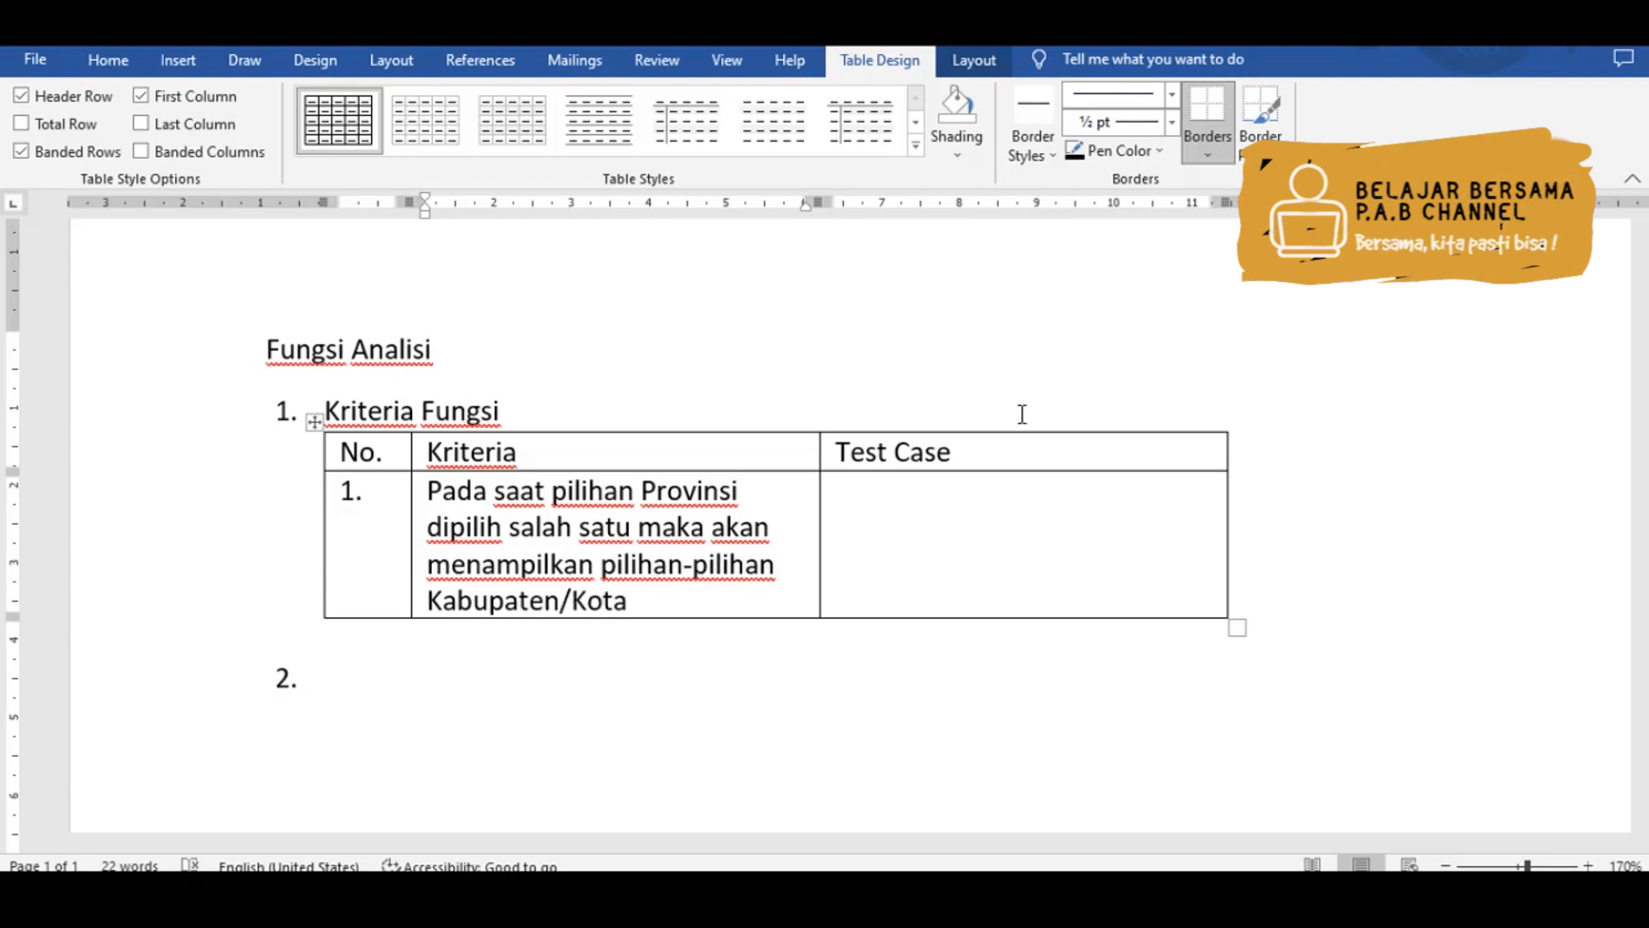
- Enter test case TC-01 in the row's Test Case cell and add an empty second row
key("Tab")
type("T")
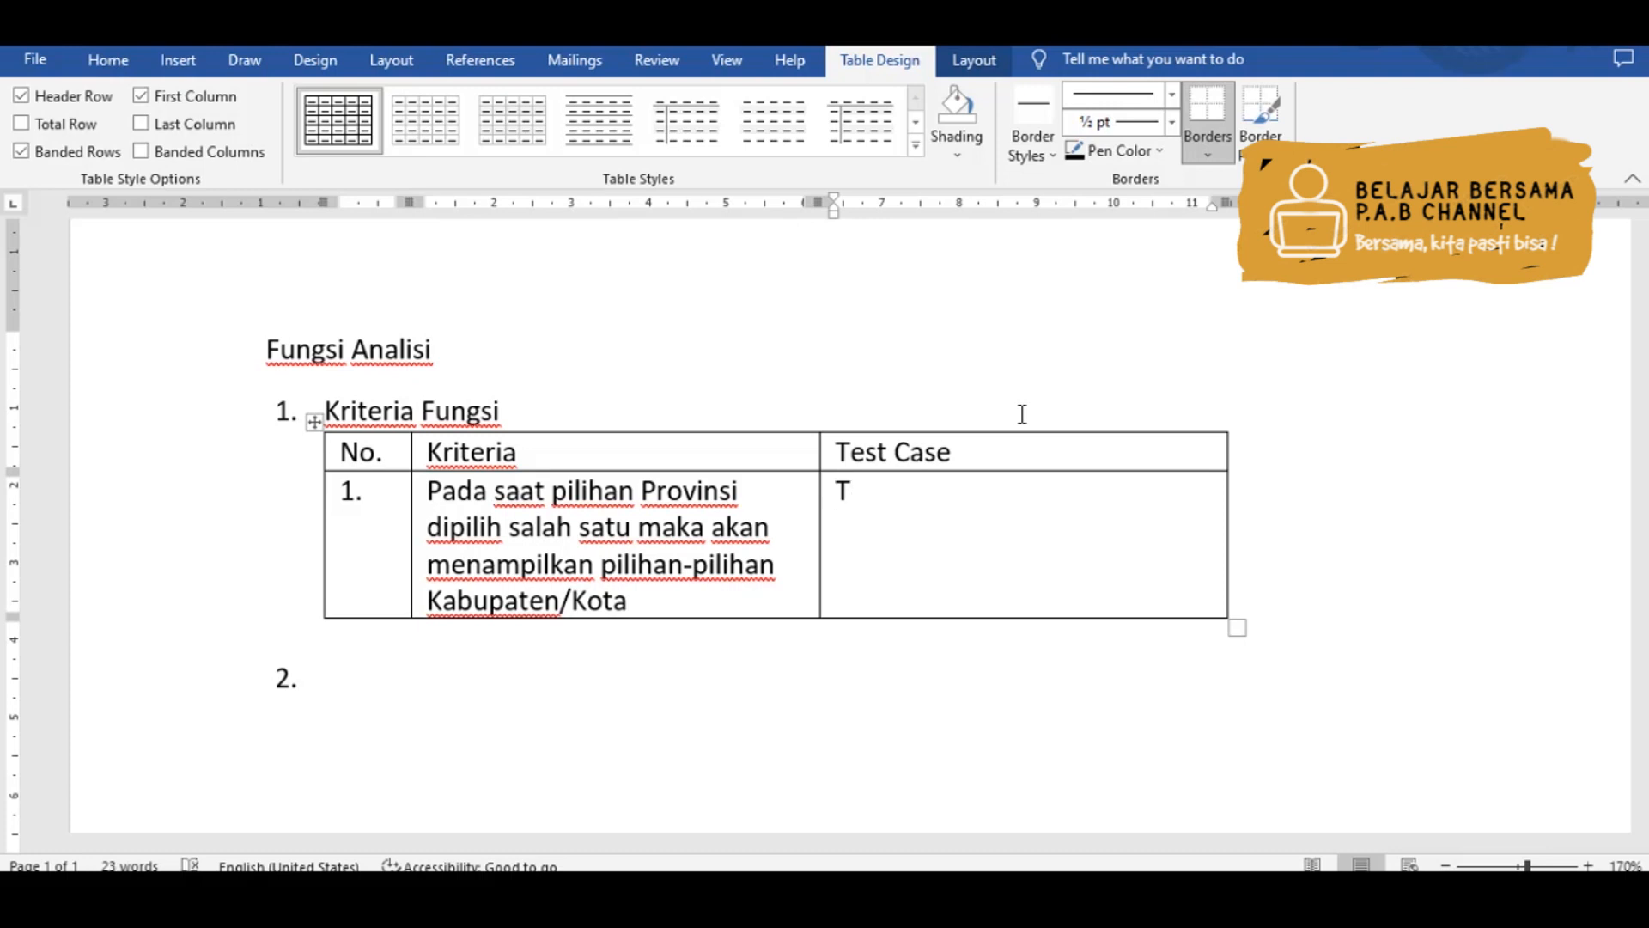
type("est Case")
key("BackSpace")
key("BackSpace")
key("BackSpace")
key("BackSpace")
key("BackSpace")
key("BackSpace")
key("BackSpace")
key("BackSpace")
type("C-01-001")
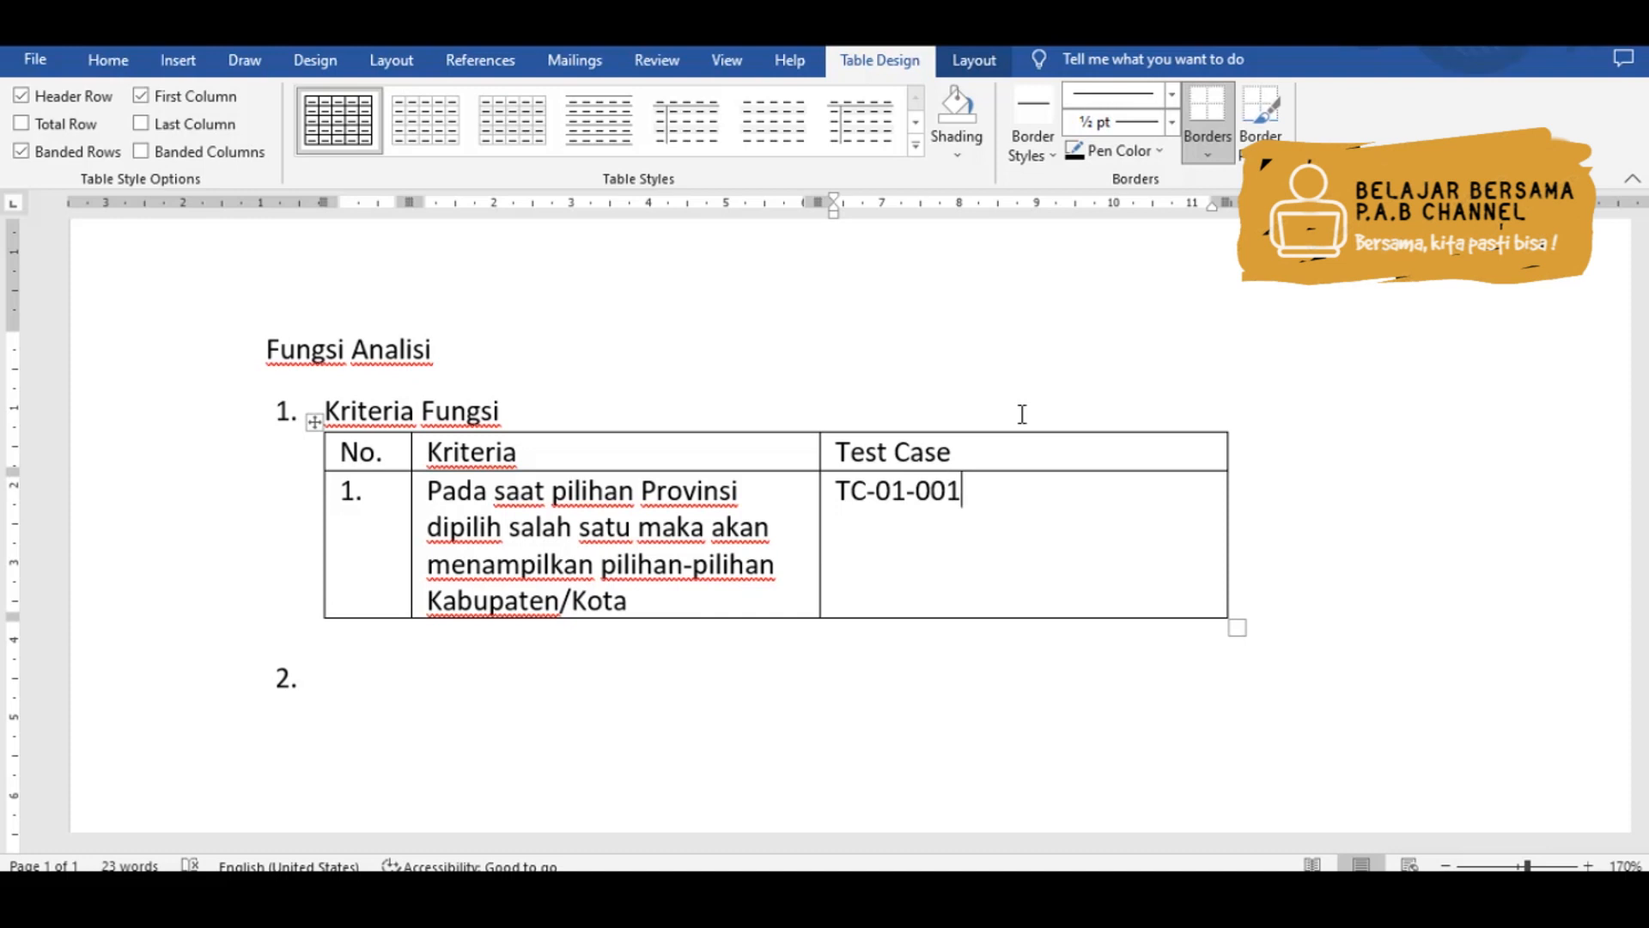
key("BackSpace")
key("BackSpace")
key("BackSpace")
key("BackSpace")
key("BackSpace")
type("0")
key("BackSpace")
type("1")
key("Tab")
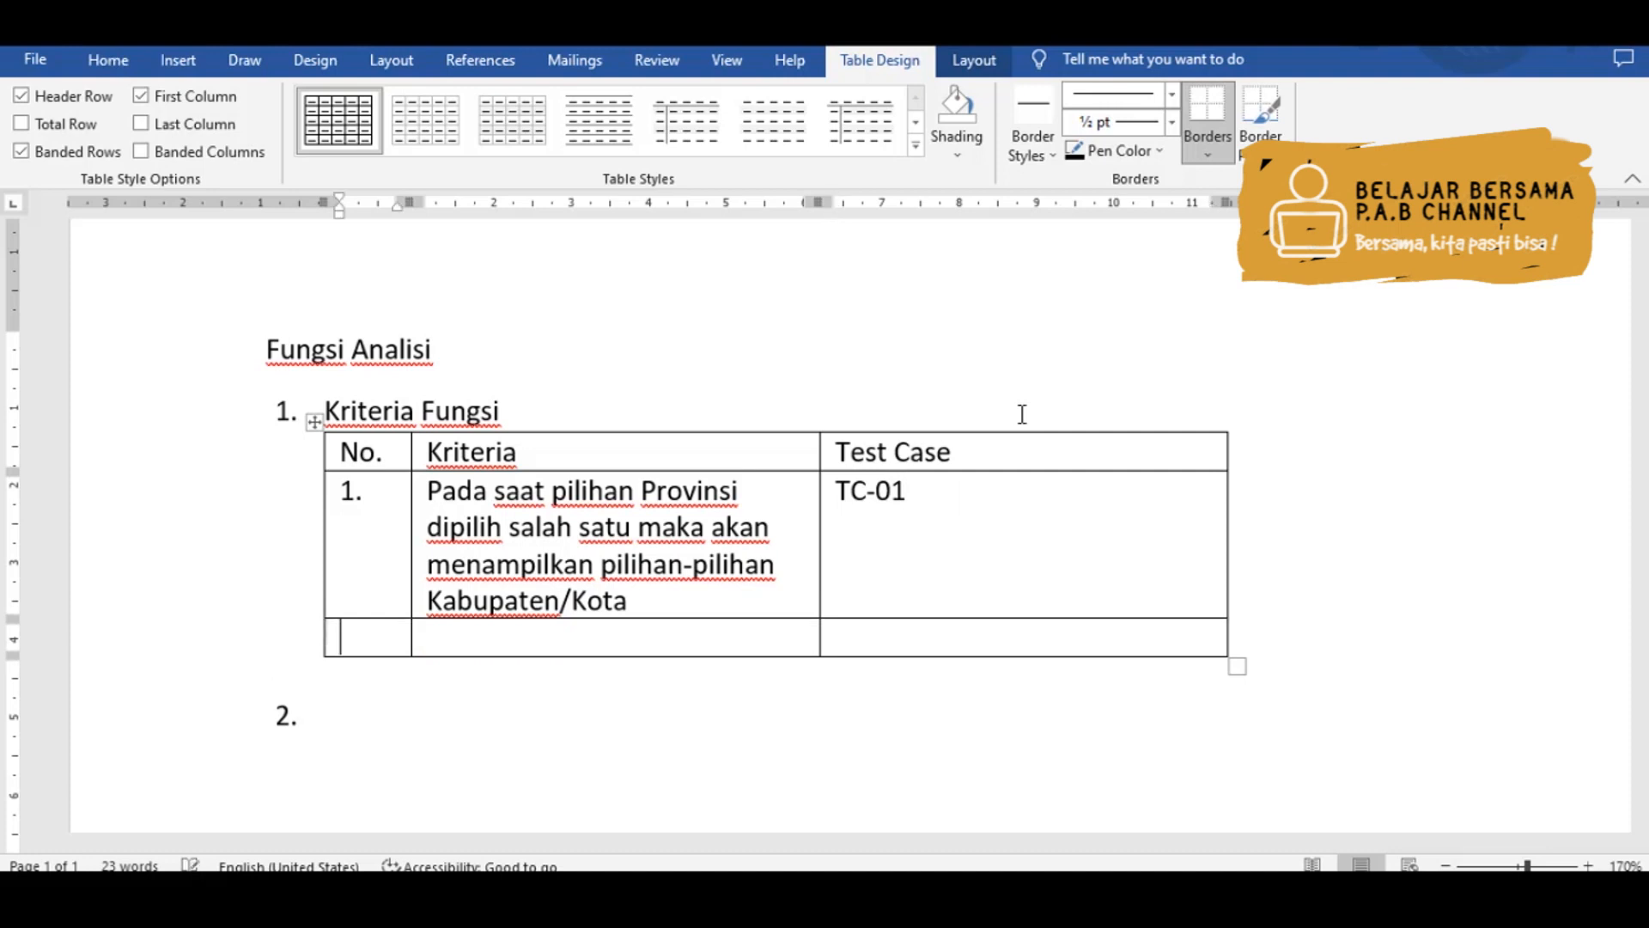
- Number row 2 '2.' and enter the Kabupaten/Kota-to-Kecamatan selection criterion
type("2.")
key("Tab")
type("Pada saat")
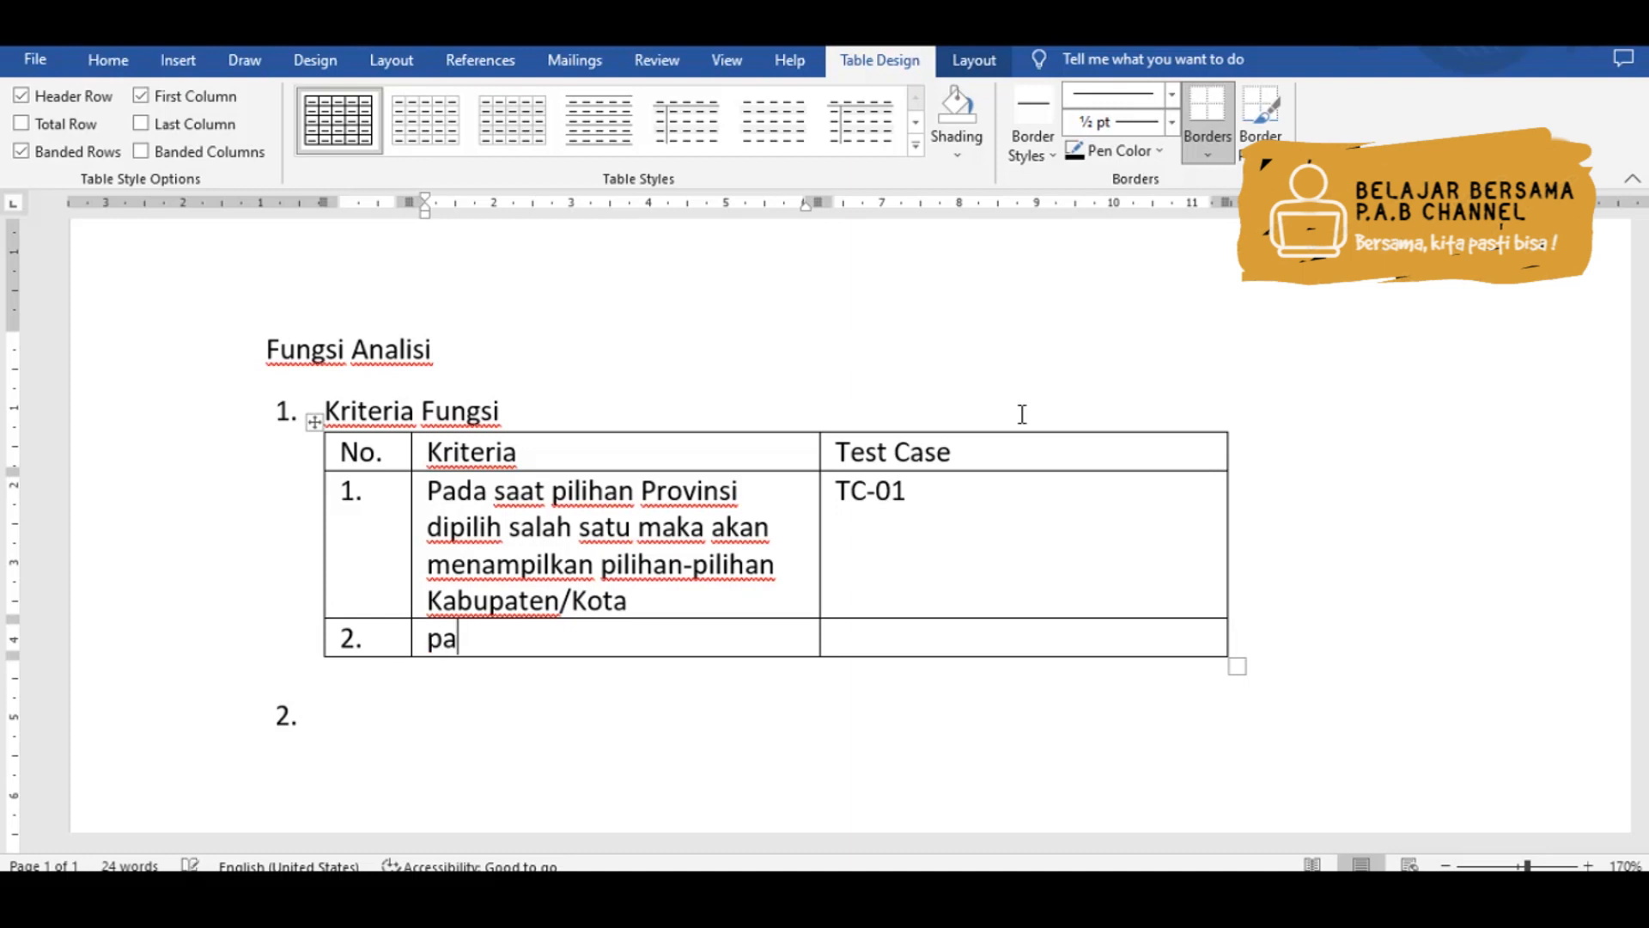
type(" dipilih")
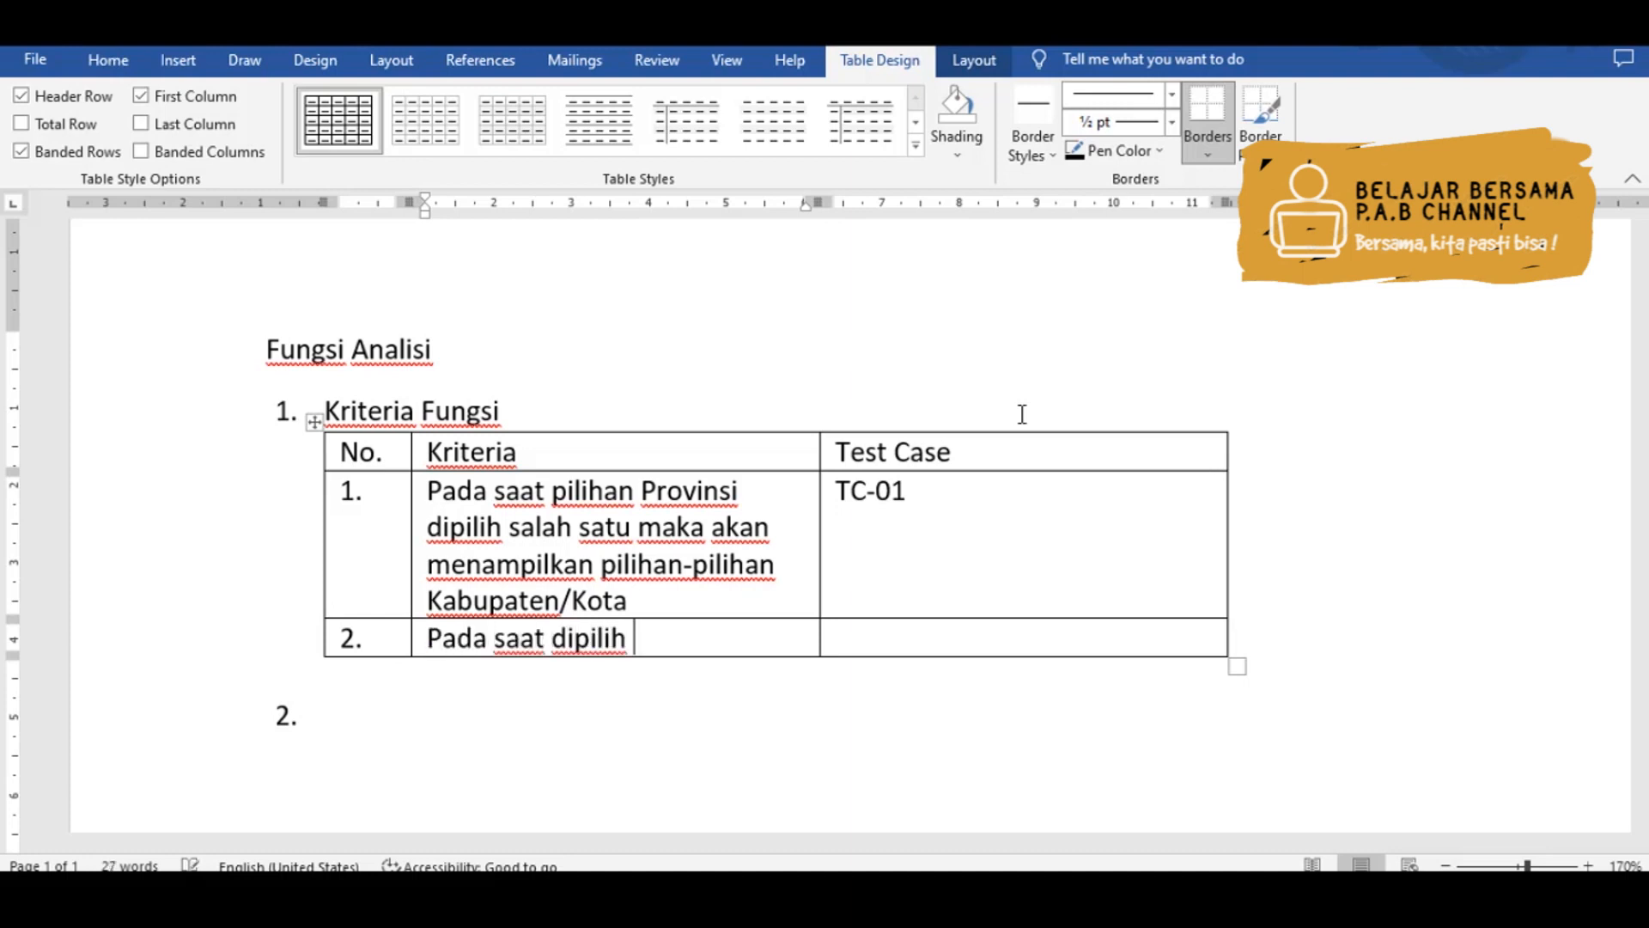
type(" Kabup")
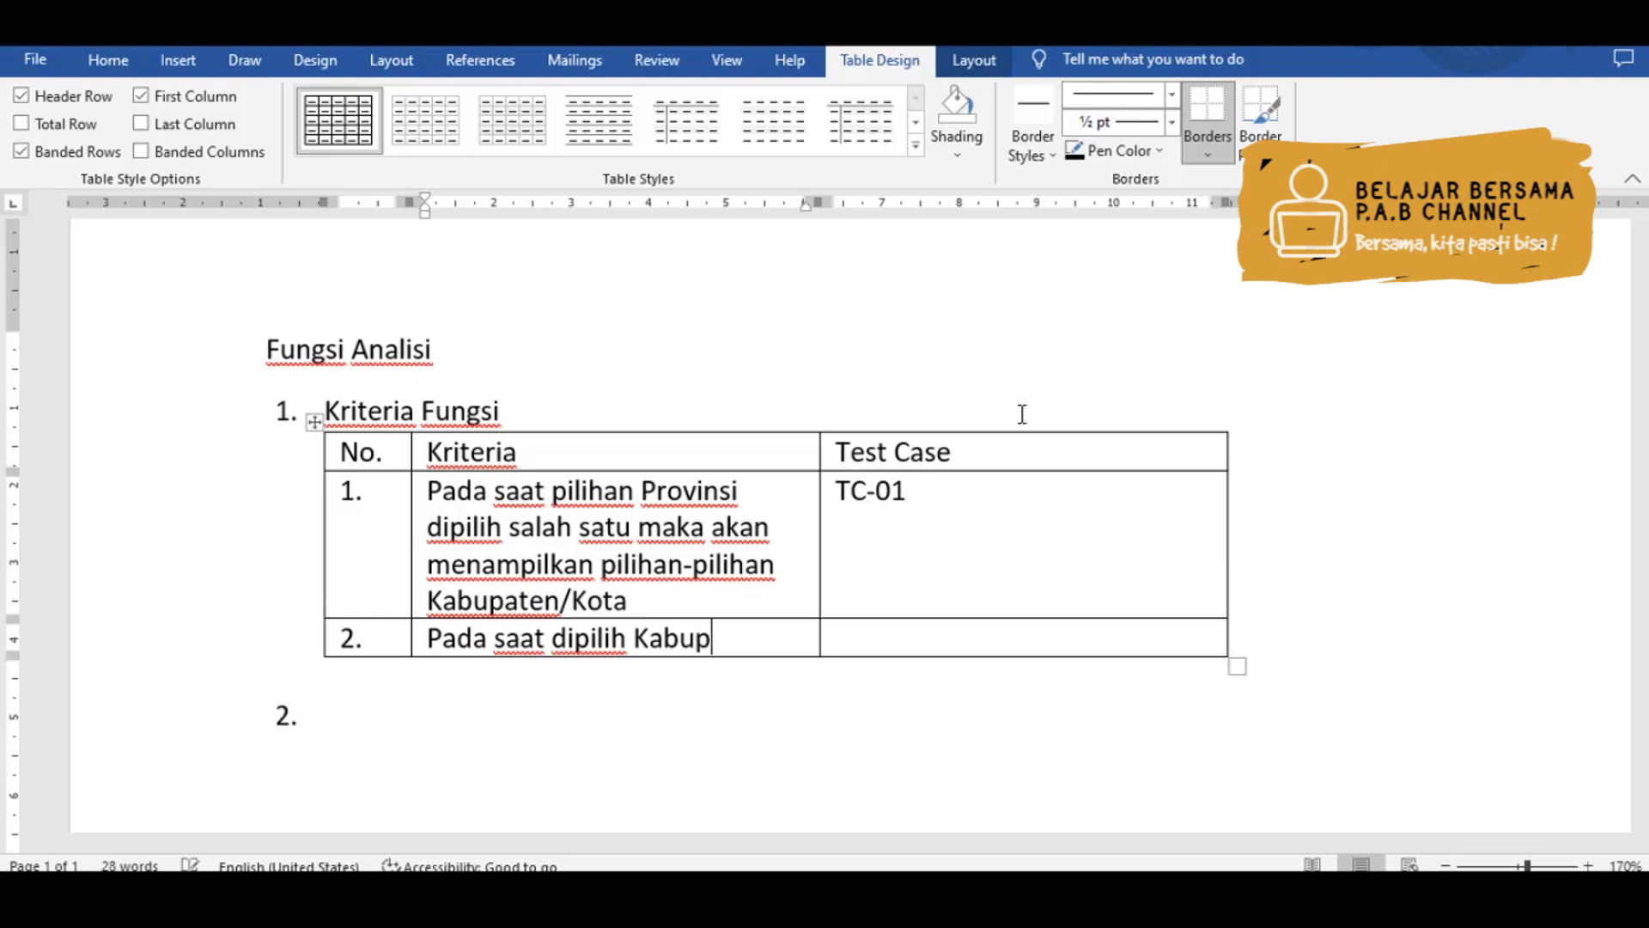
type("aten/Ko")
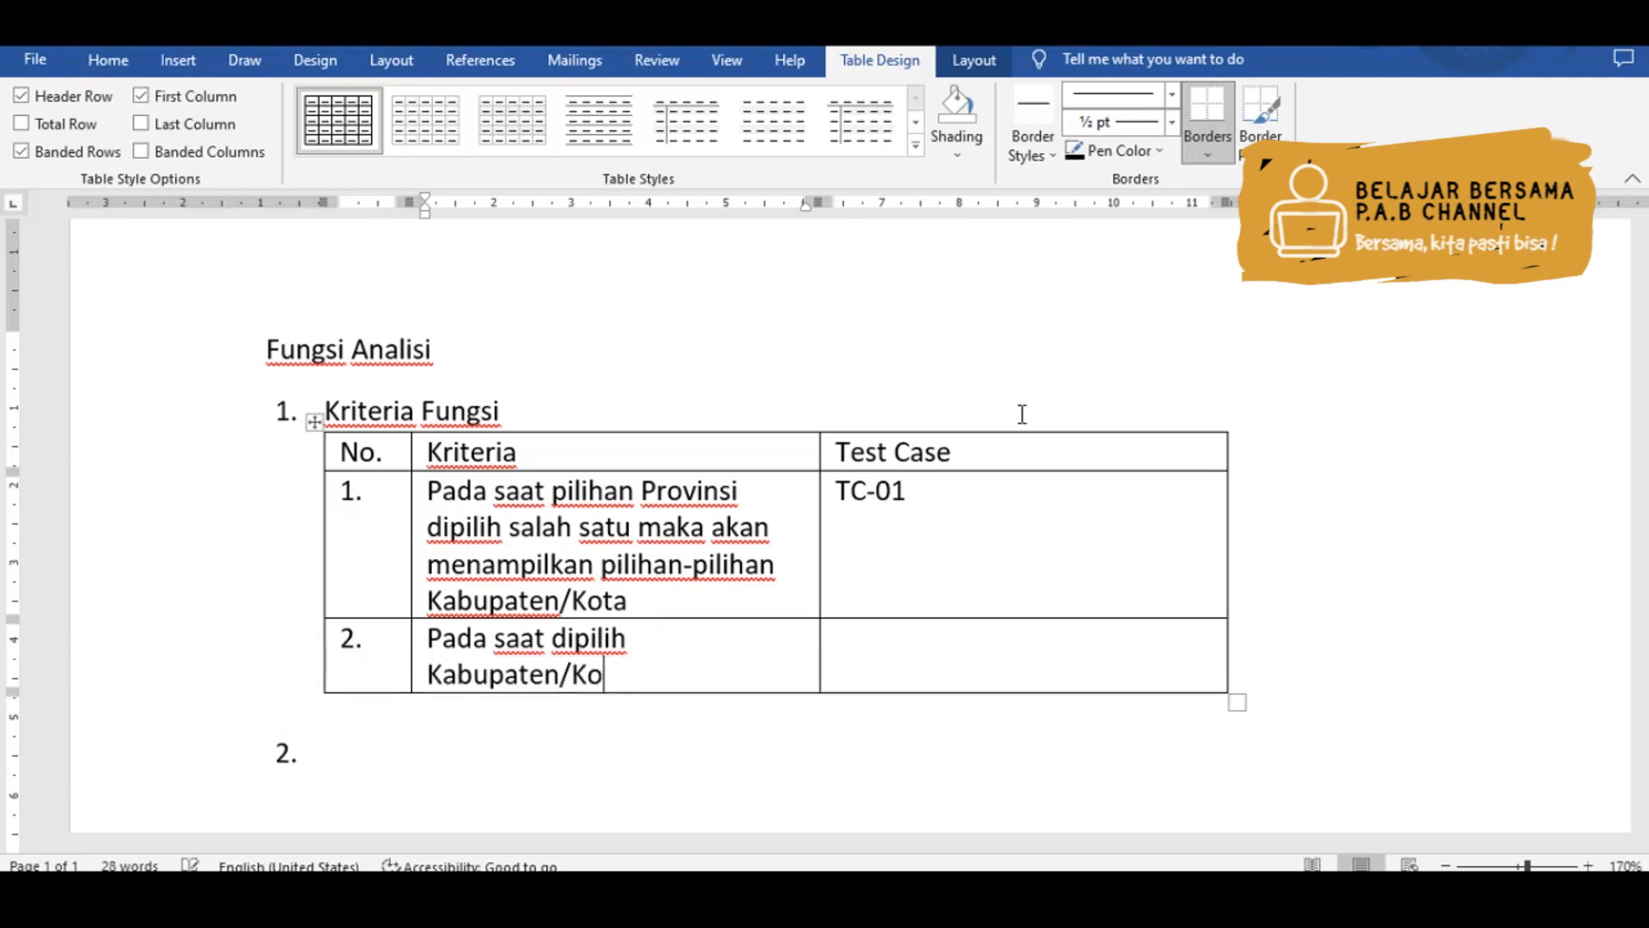
type("ta maka")
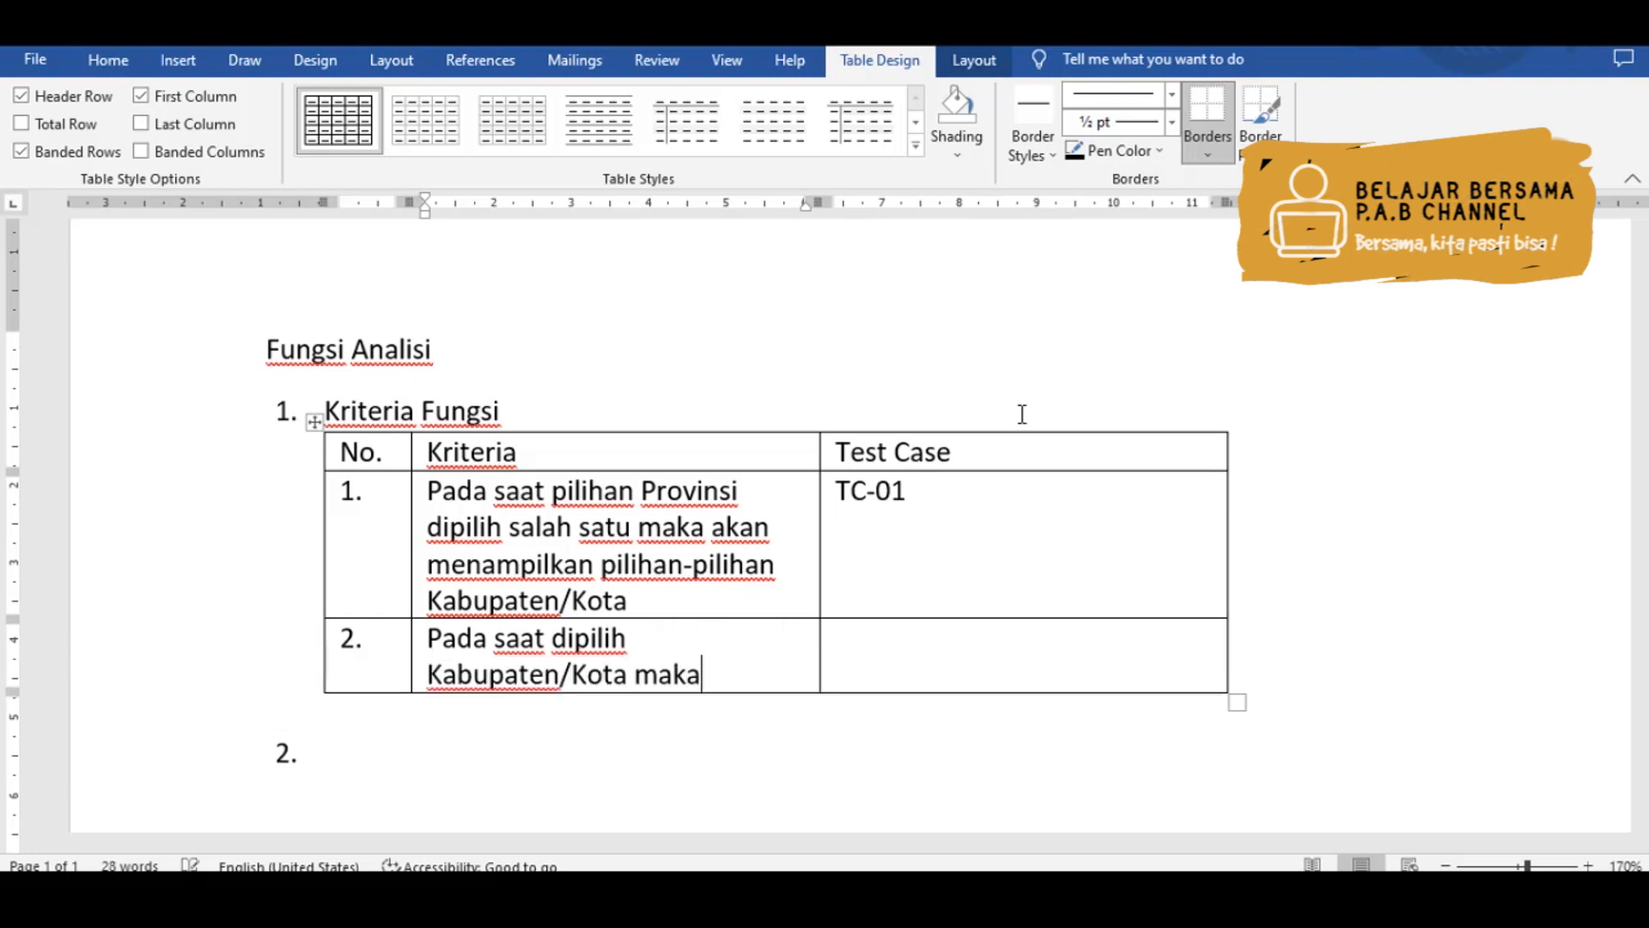
type(" akan menampilk")
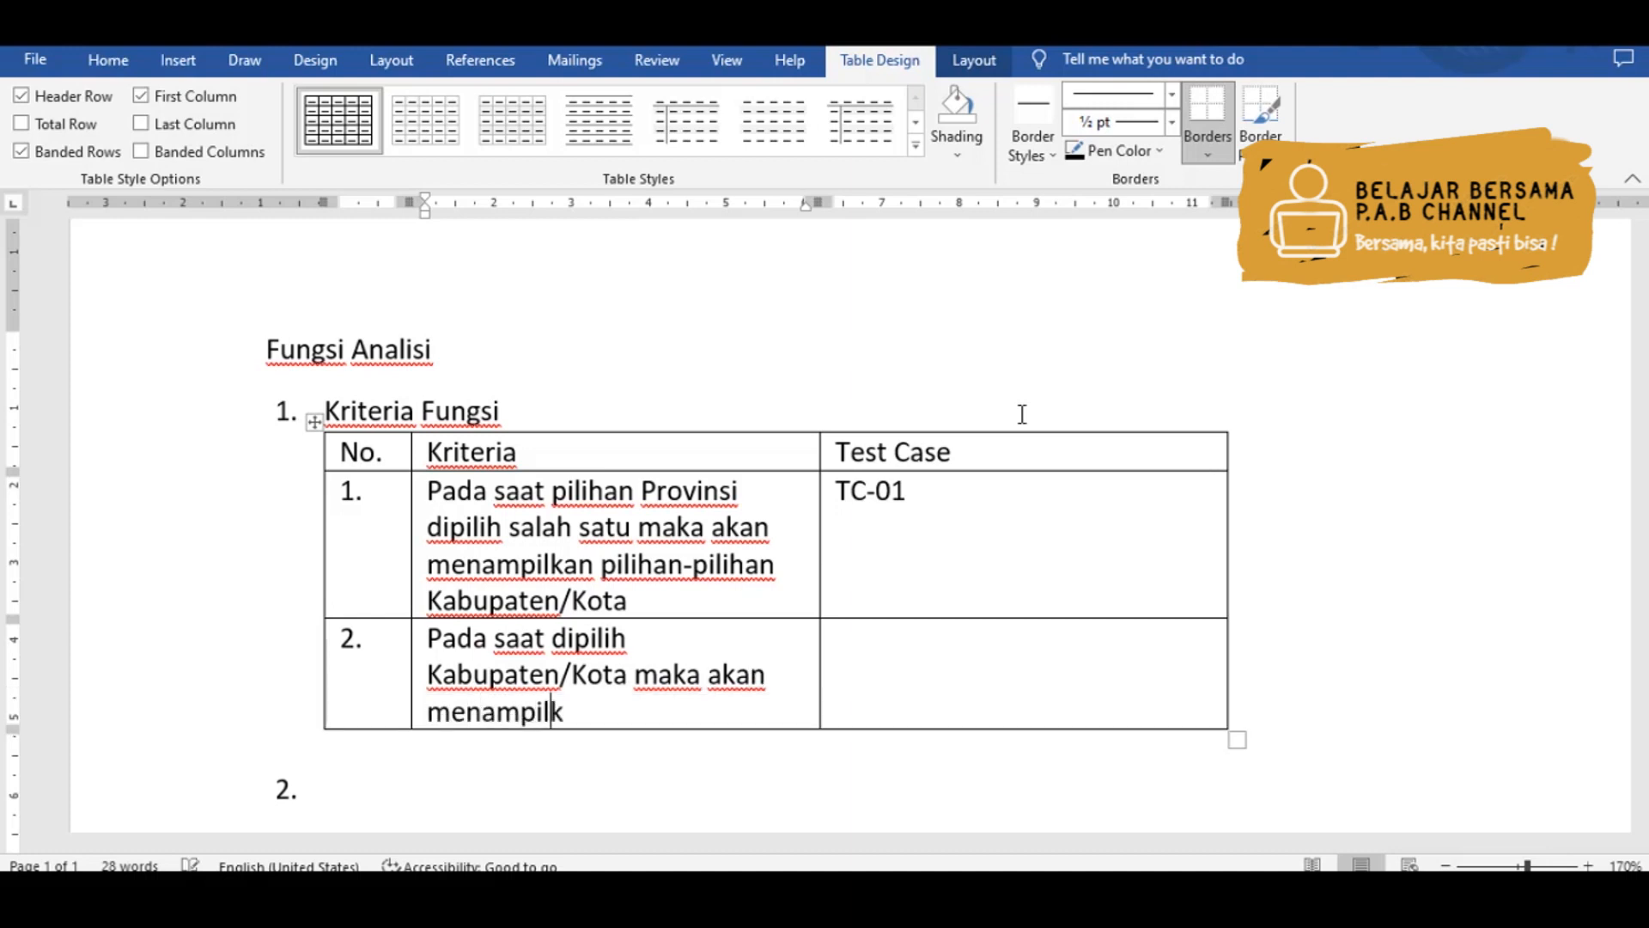
type("an pilihan")
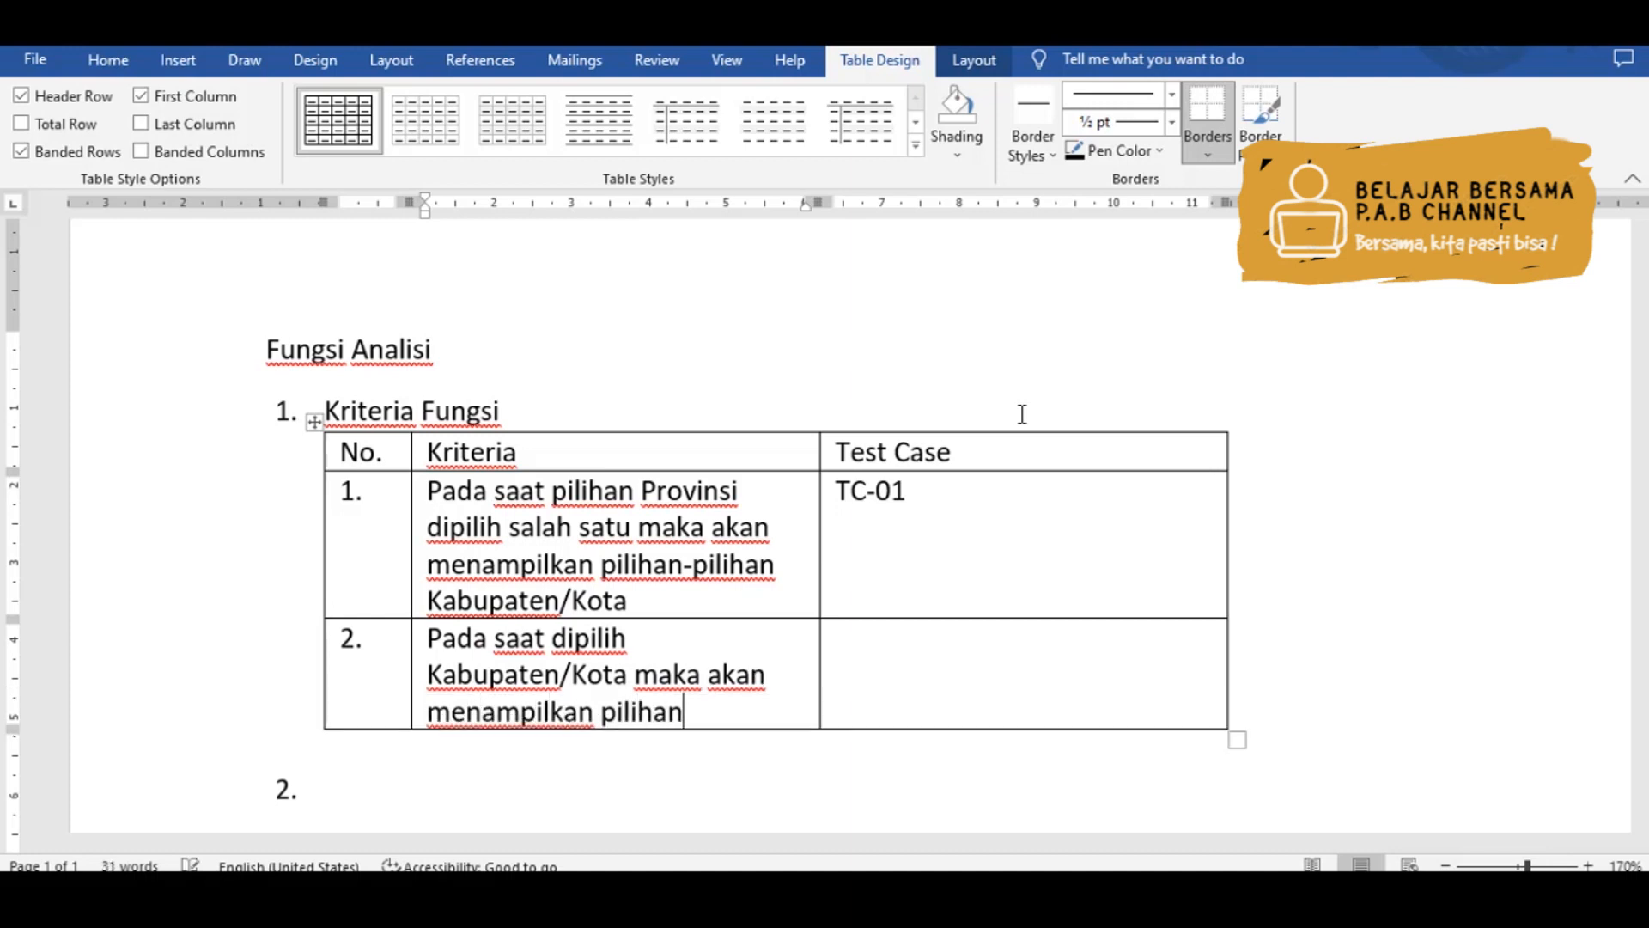
type("-pilihan ")
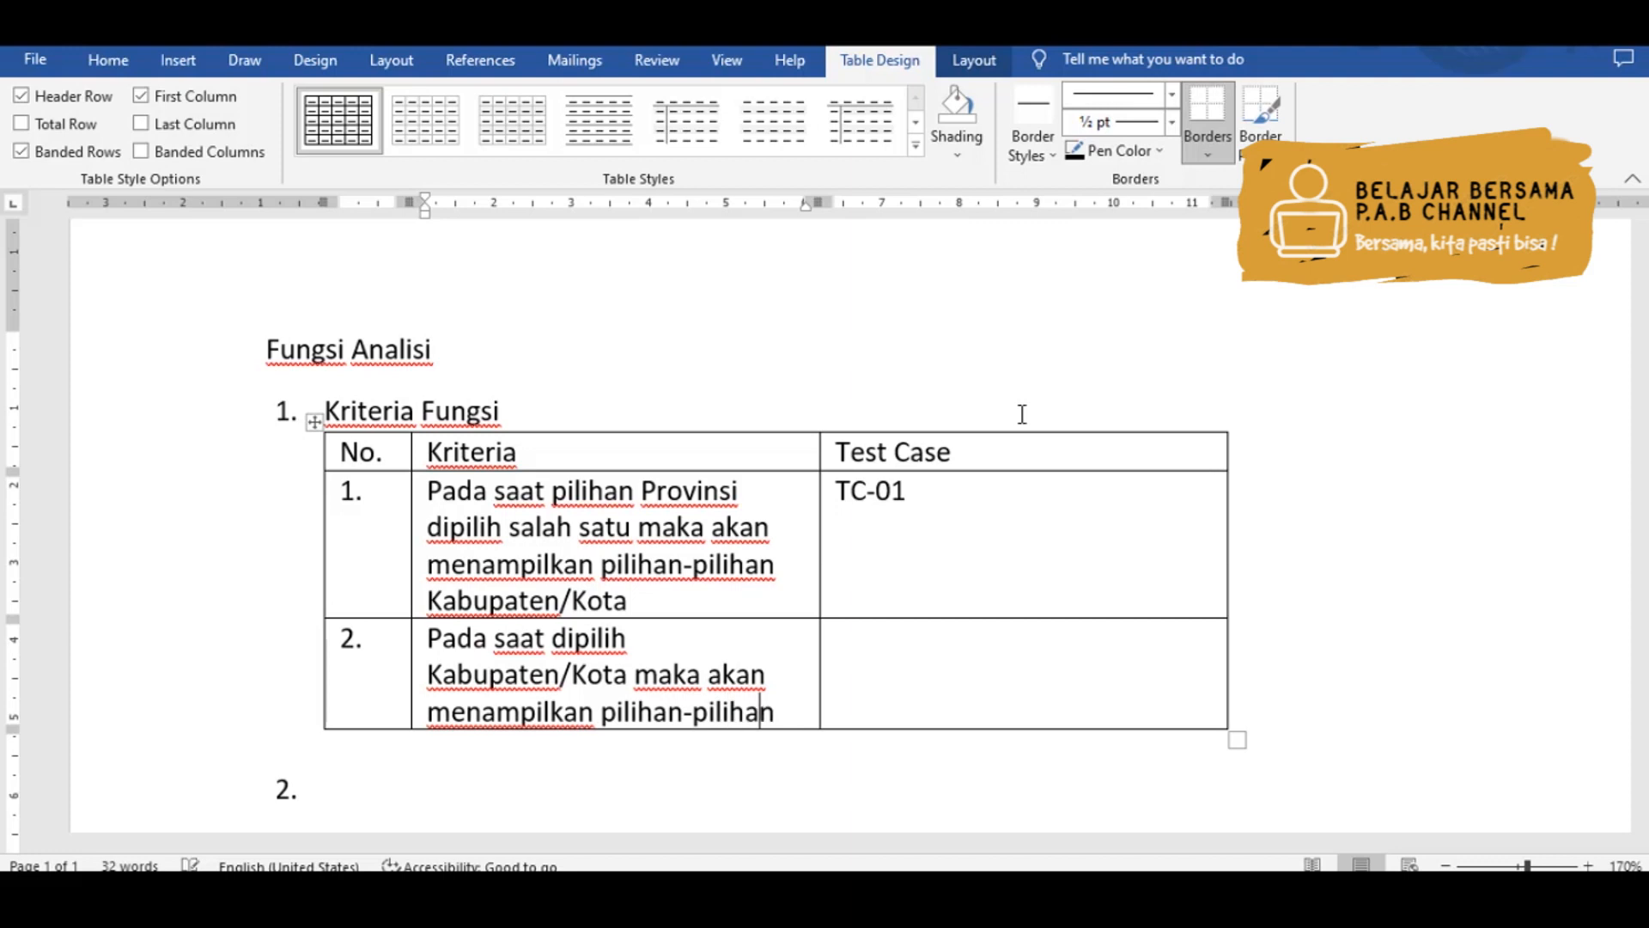
type("Kecamatan")
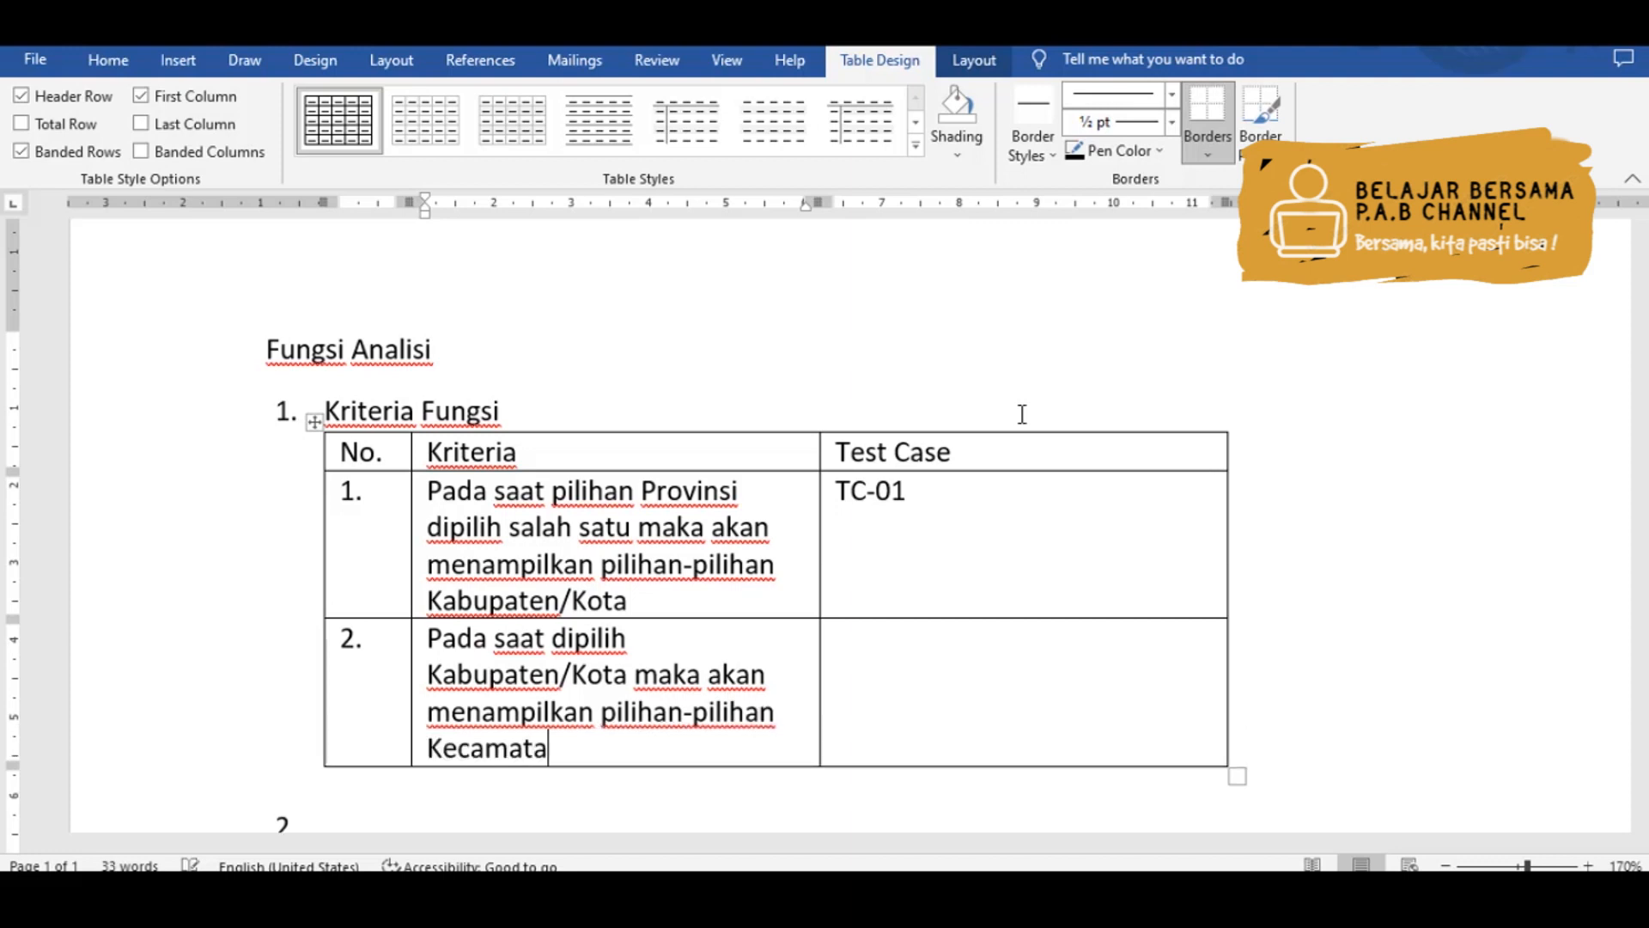
- Enter TC-02 as row 2's test case and start a third row numbered '3.'
key("Tab")
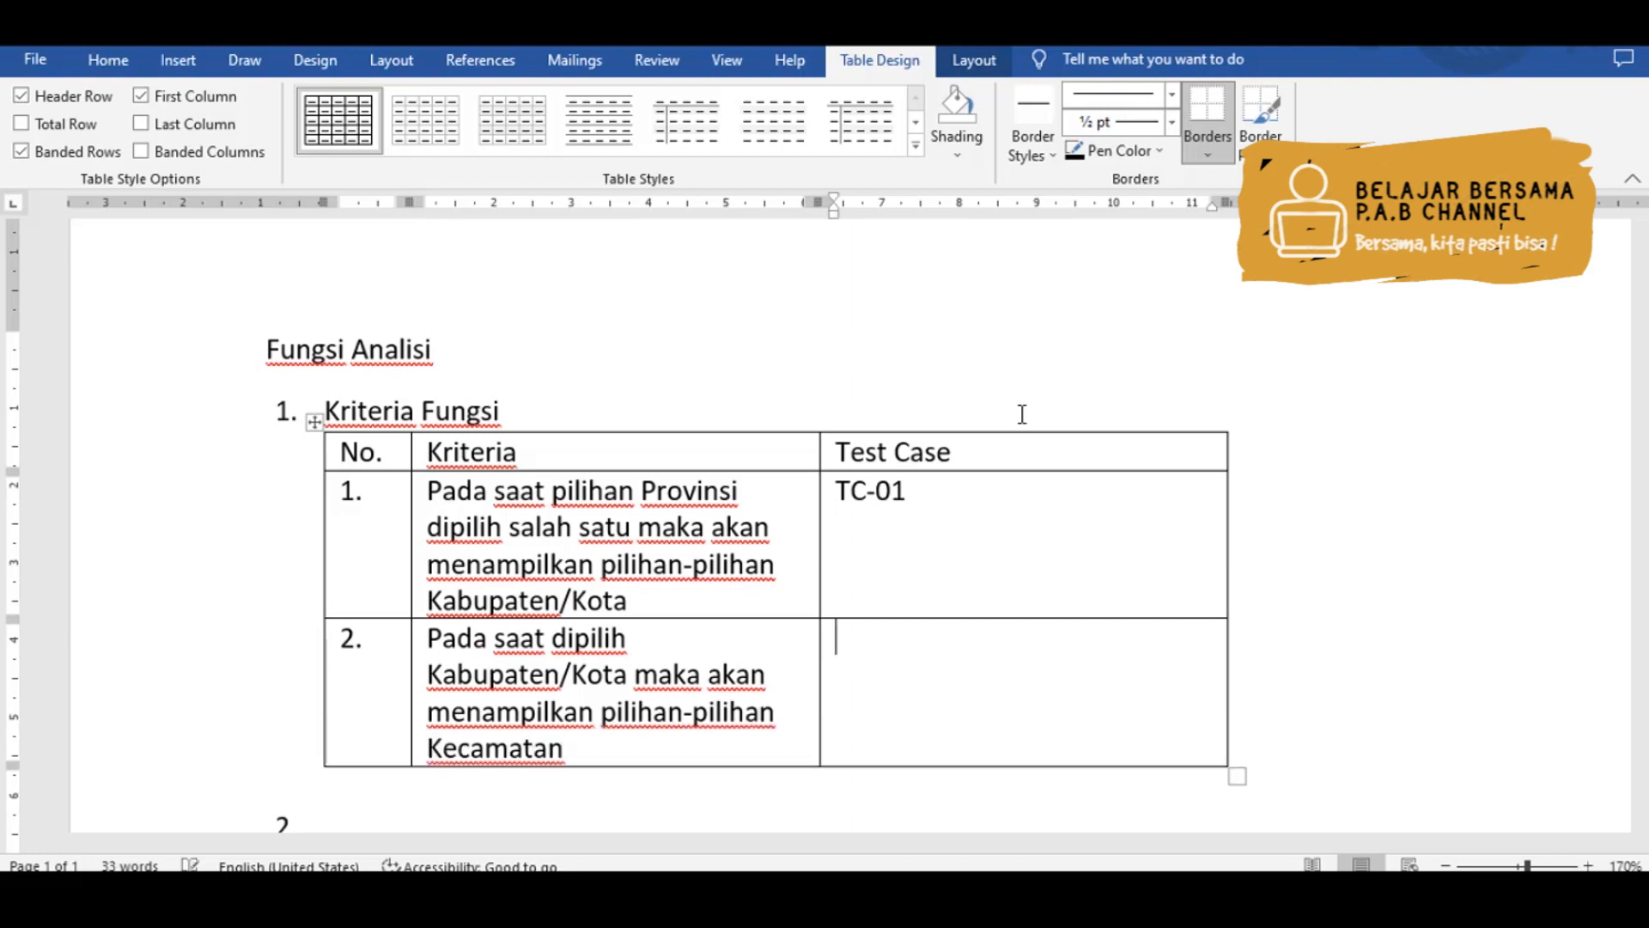
scroll(1022, 414, "down", 4)
type("TC")
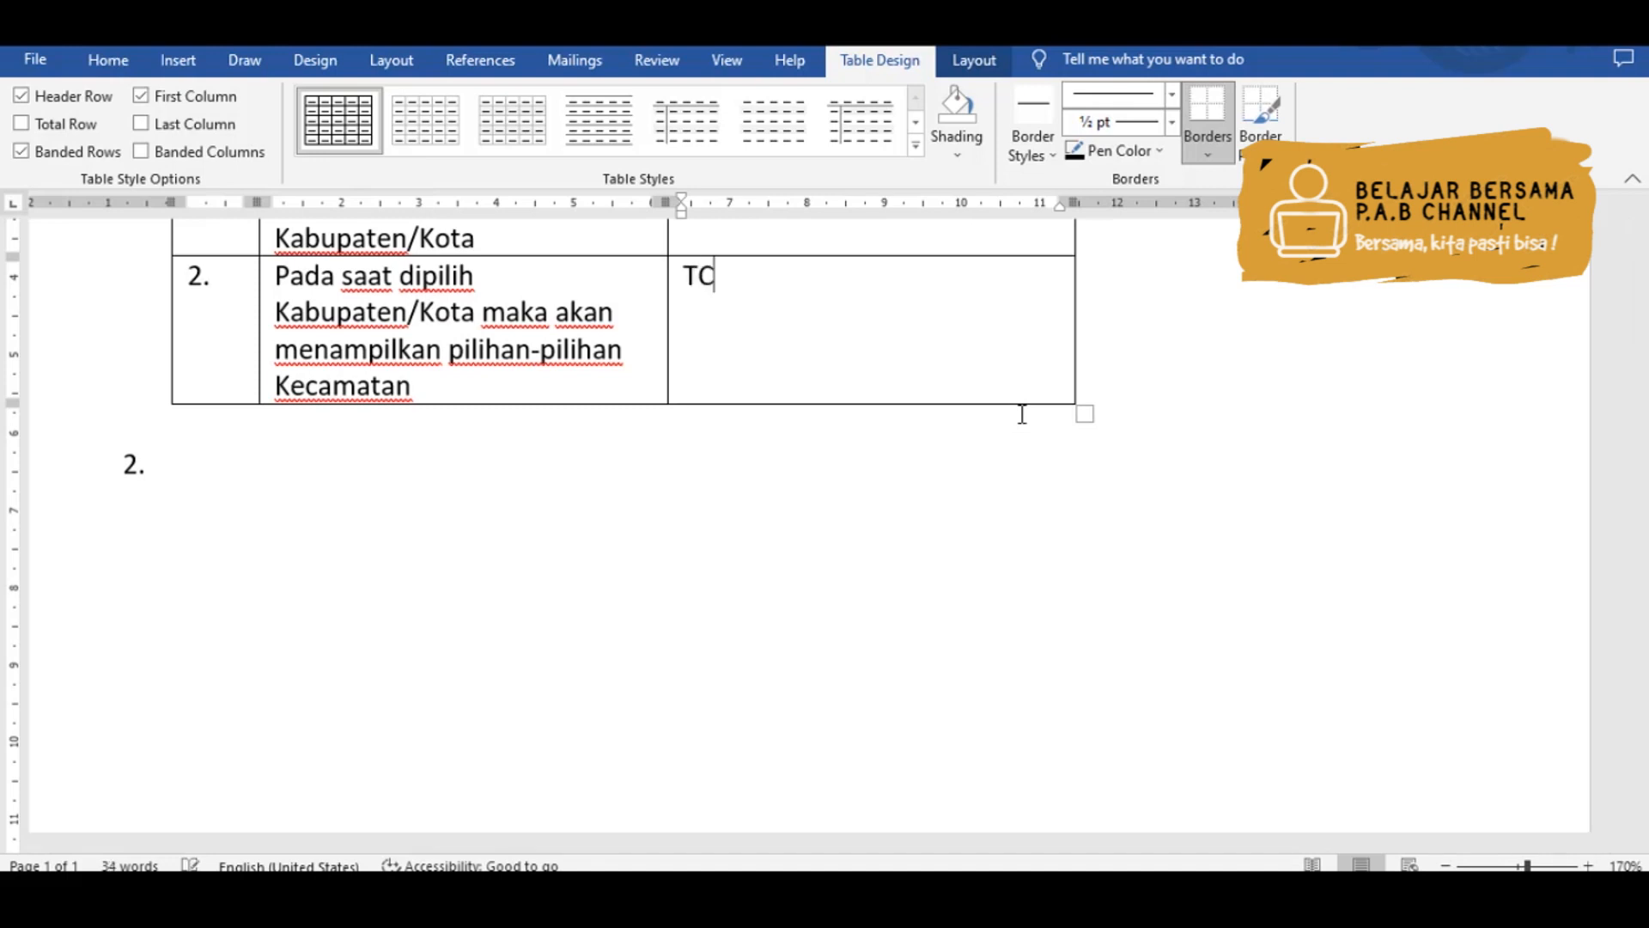
type("-00")
key("BackSpace")
type("2")
key("Up")
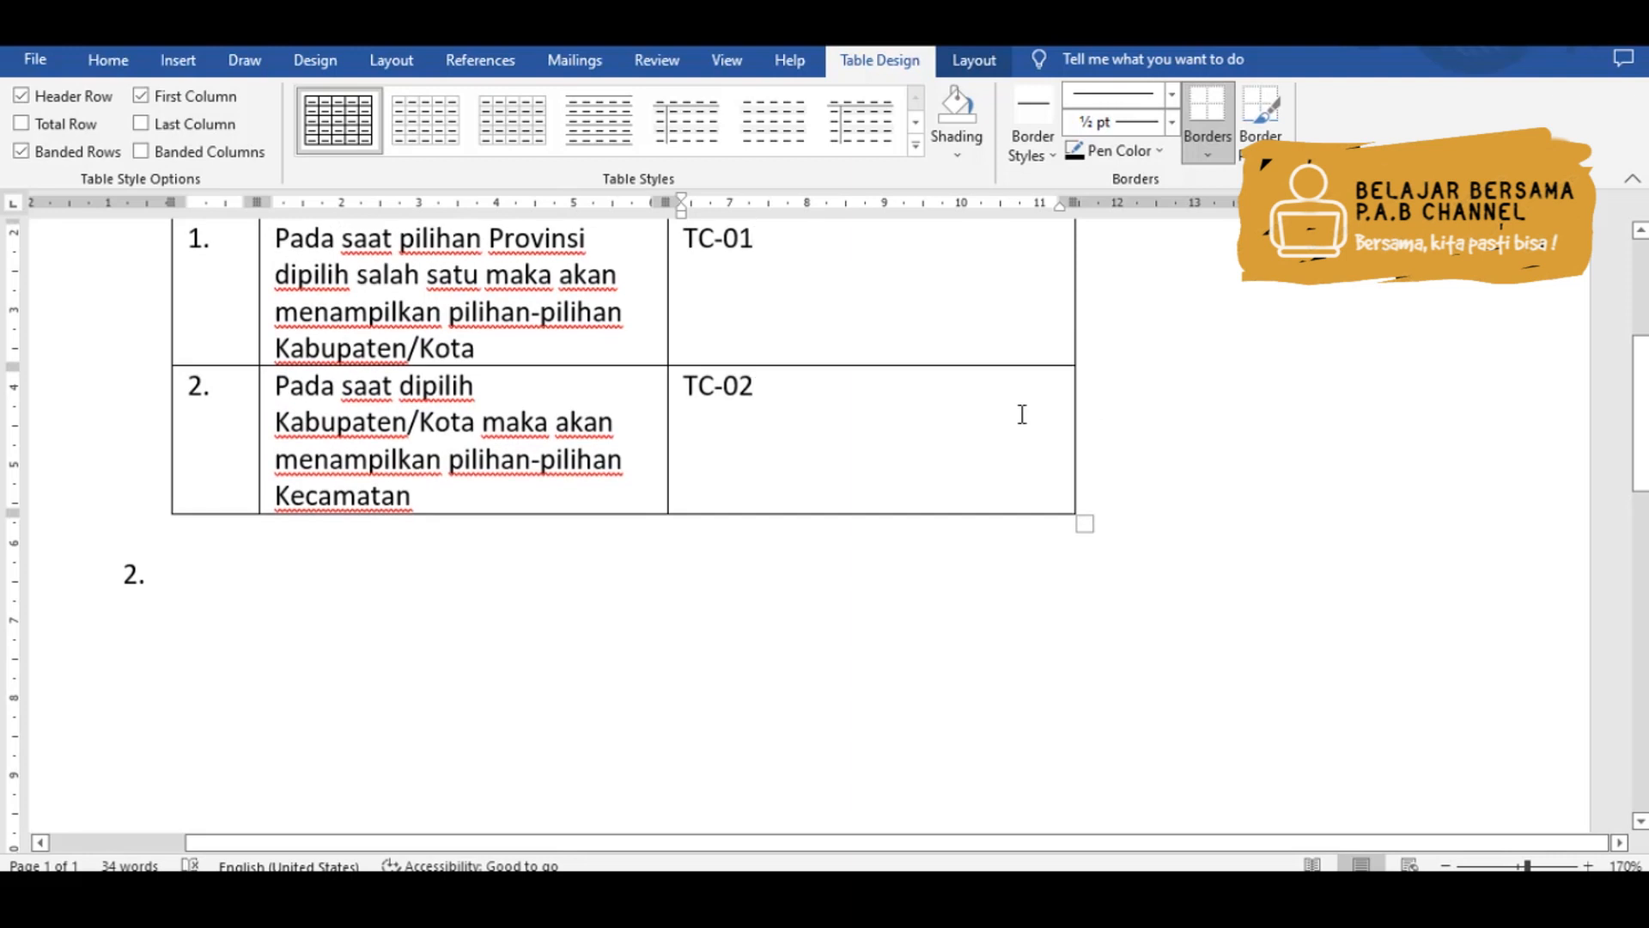
key("Tab")
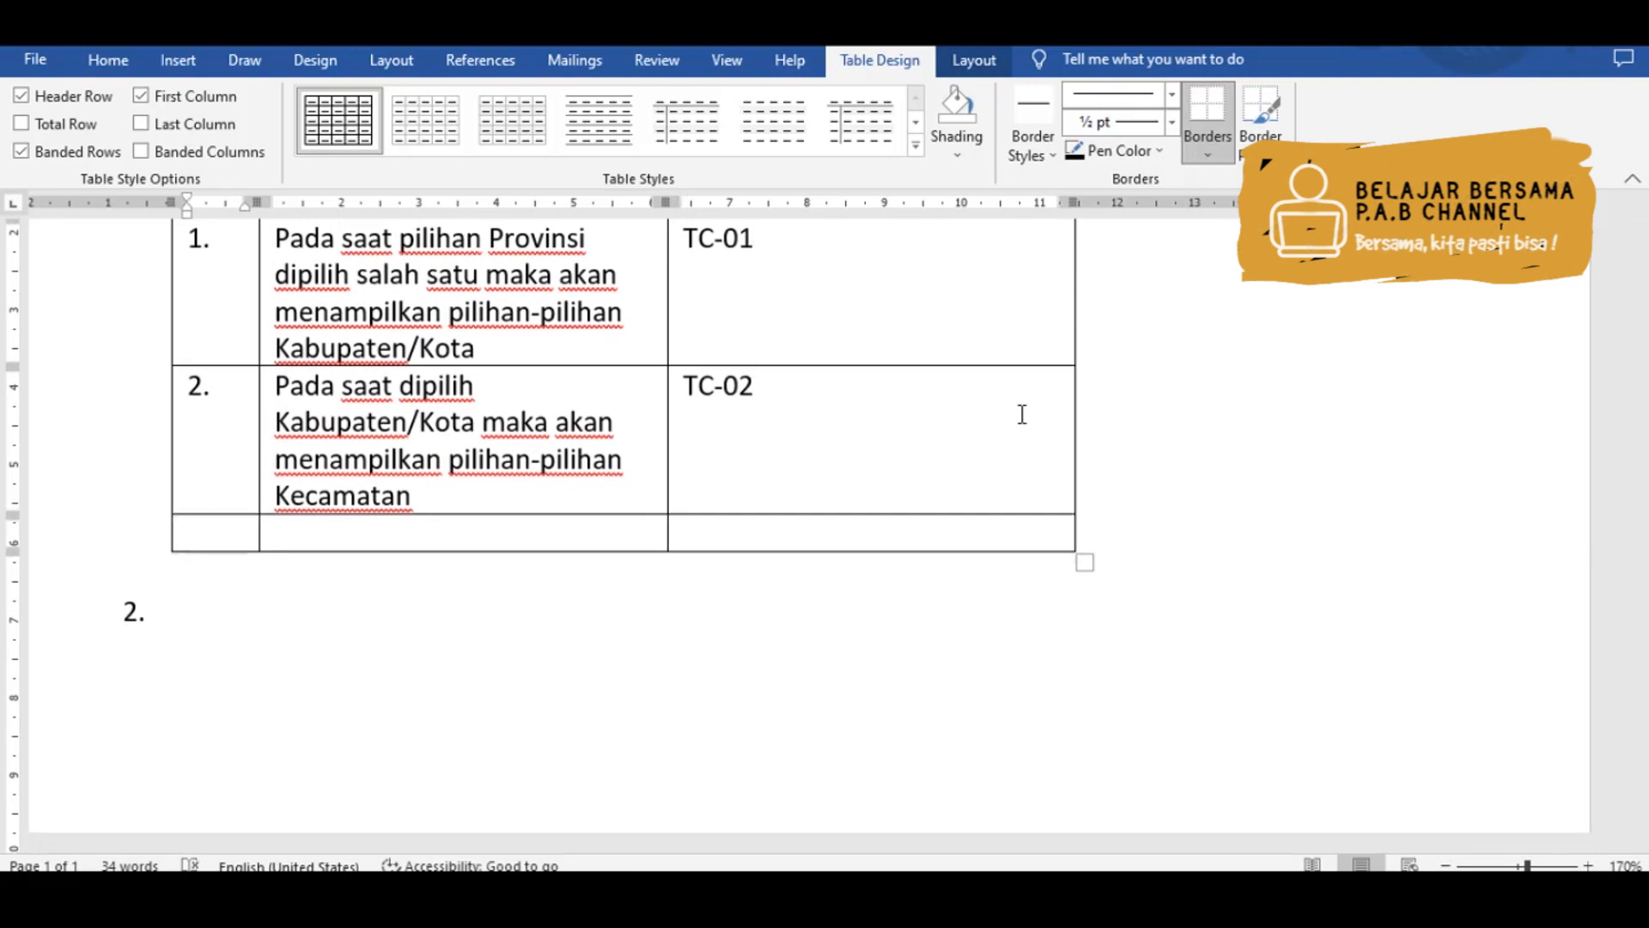
type("3.")
key("Tab")
- Write row 3's criterion: selecting a Kecamatan shows the Desa/Kelurahan choices
type("Pada sa")
key("BackSpace")
key("BackSpace")
type("da saat d")
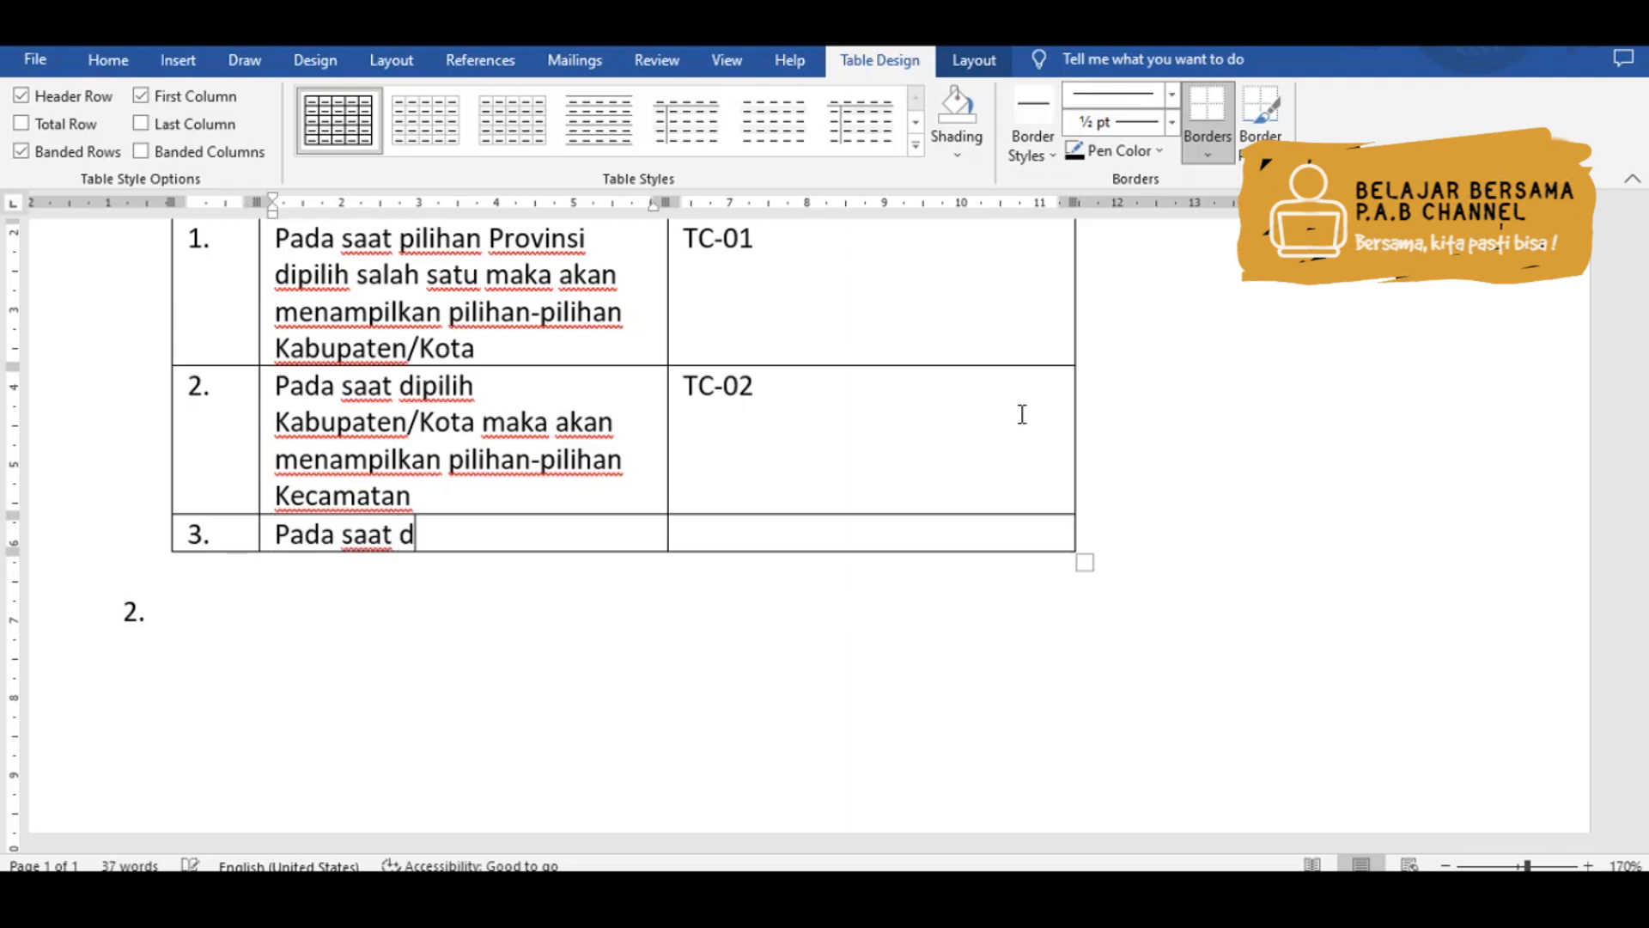
type("ipilih ")
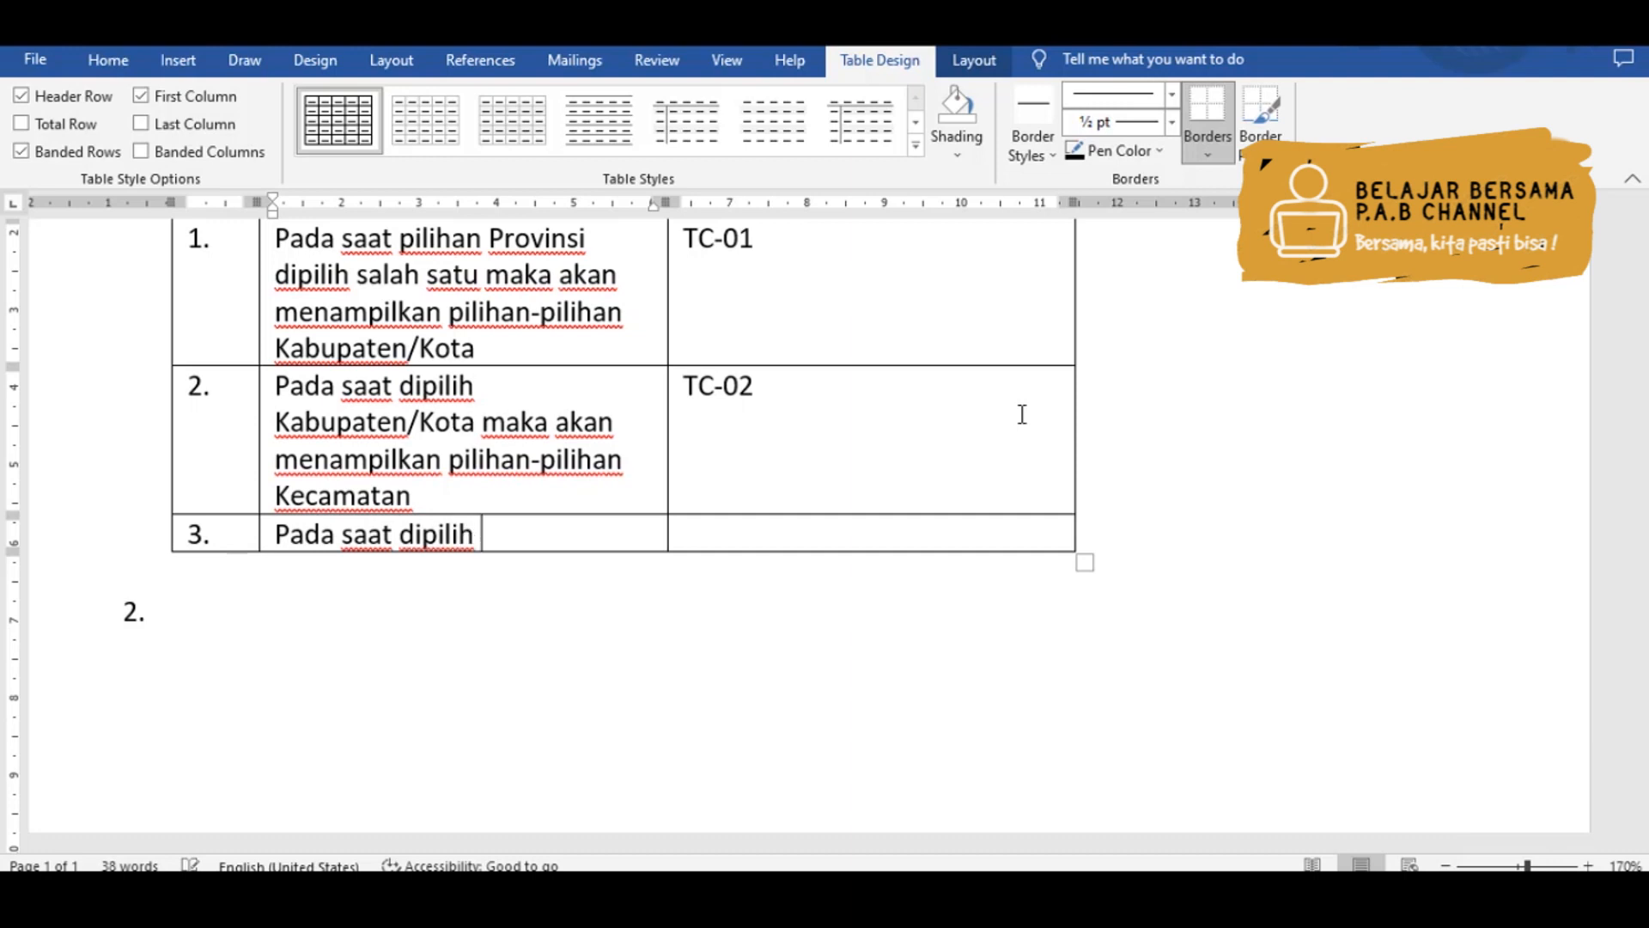
type("Kecama")
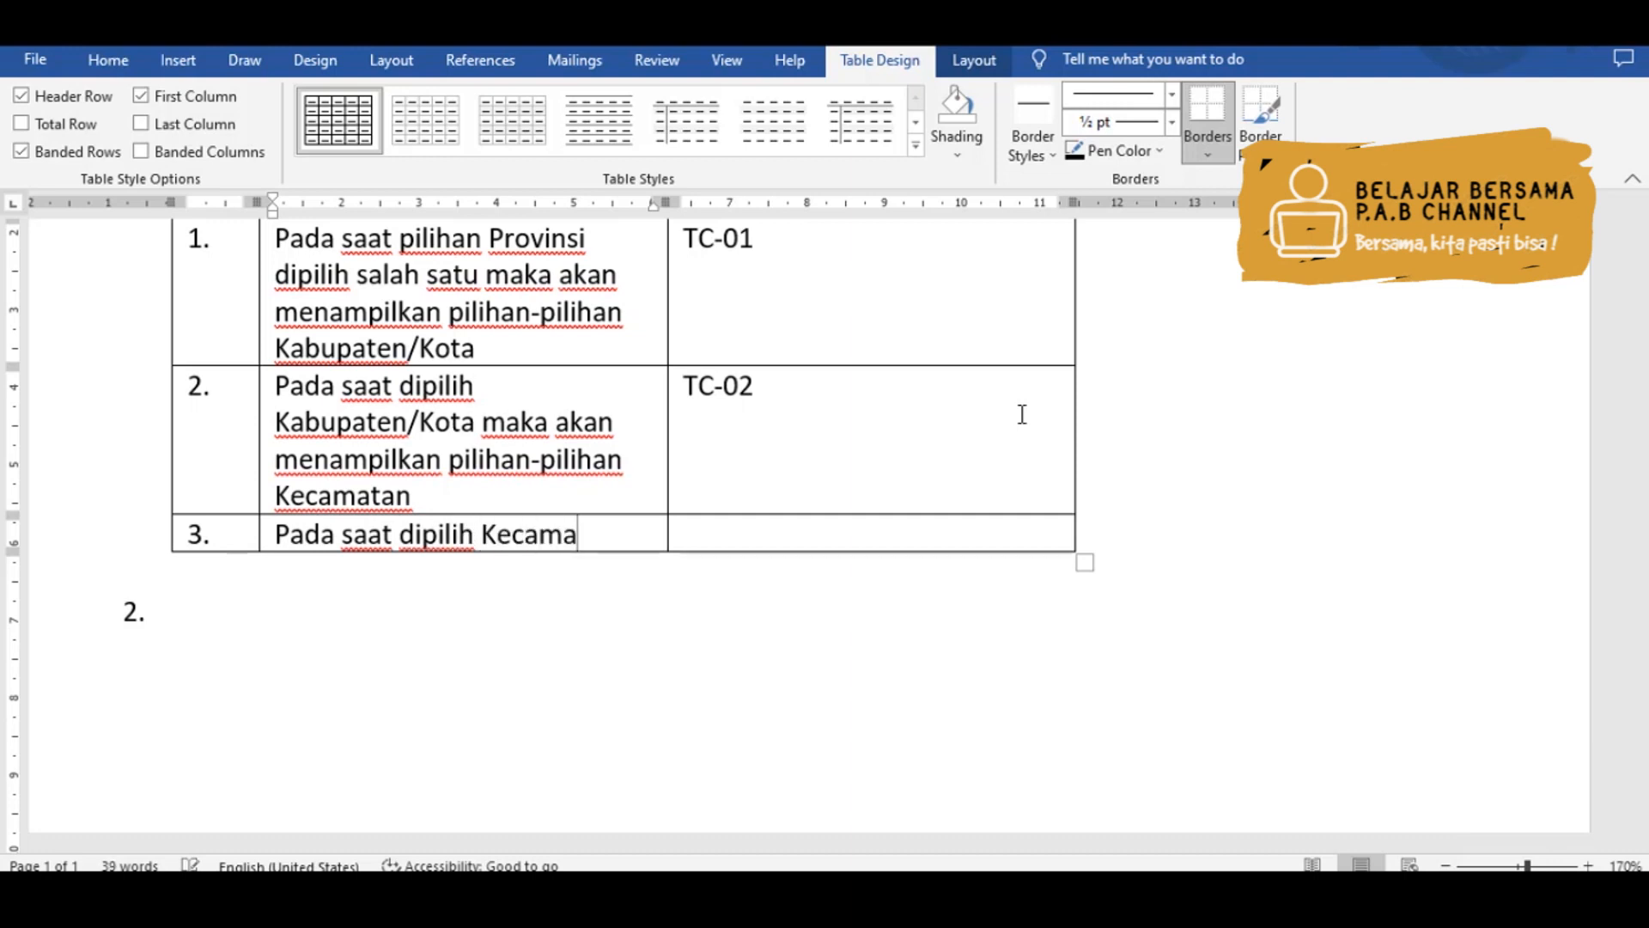
key("BackSpace")
key("BackSpace")
key("BackSpace")
key("BackSpace")
key("BackSpace")
key("BackSpace")
type("salahs atu")
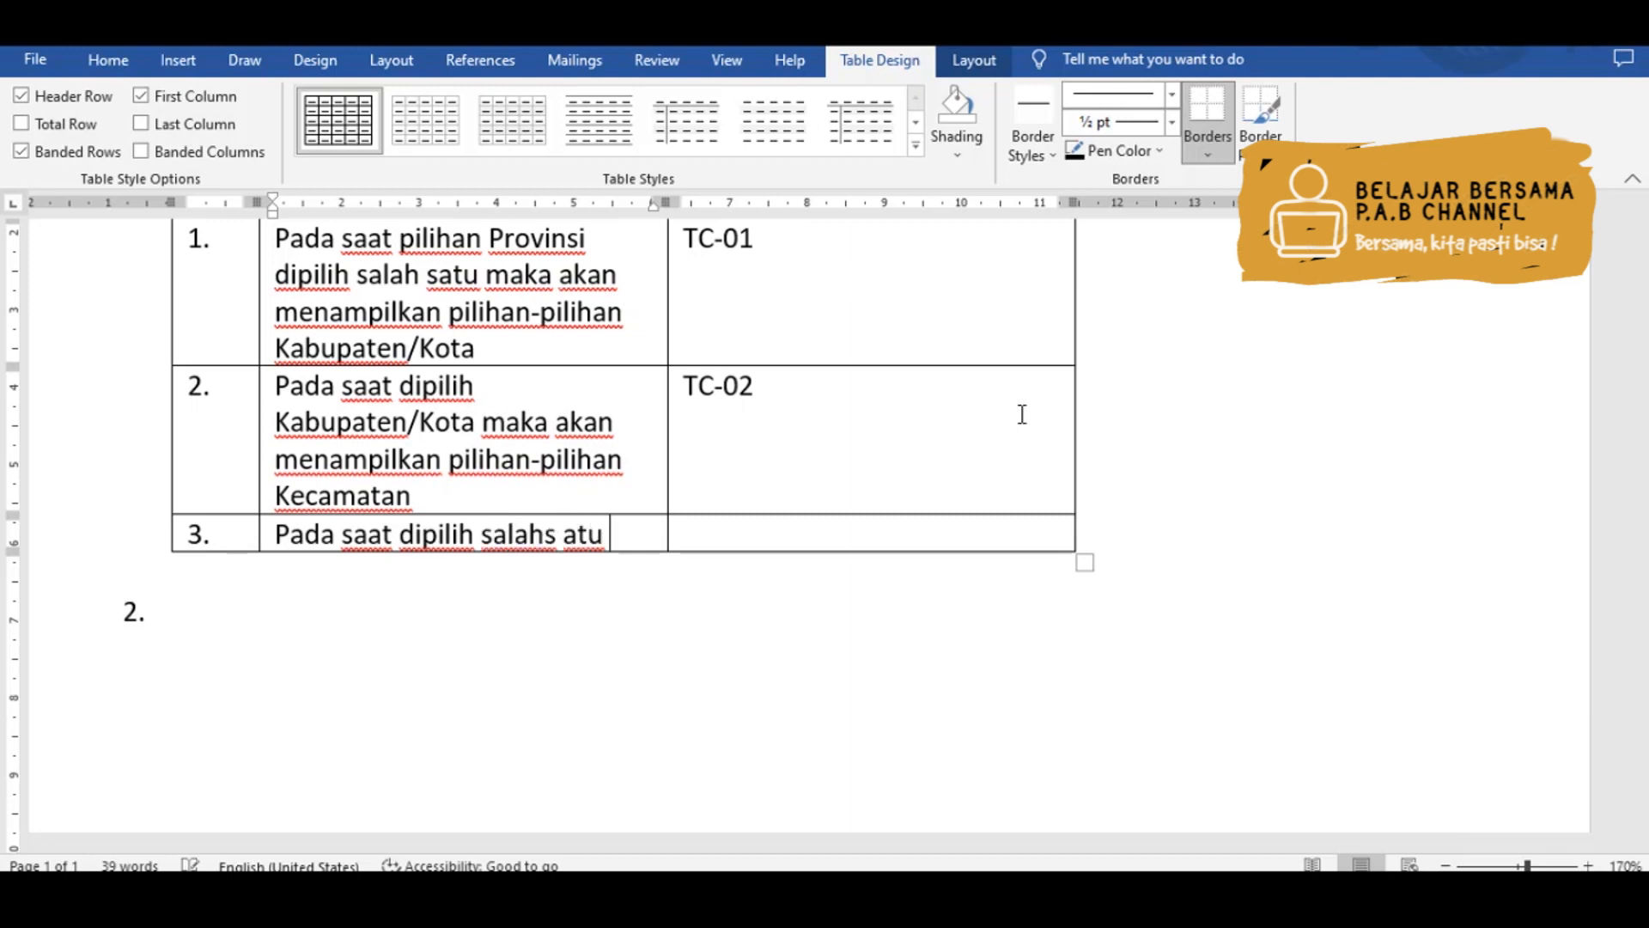
type(" kecamatan")
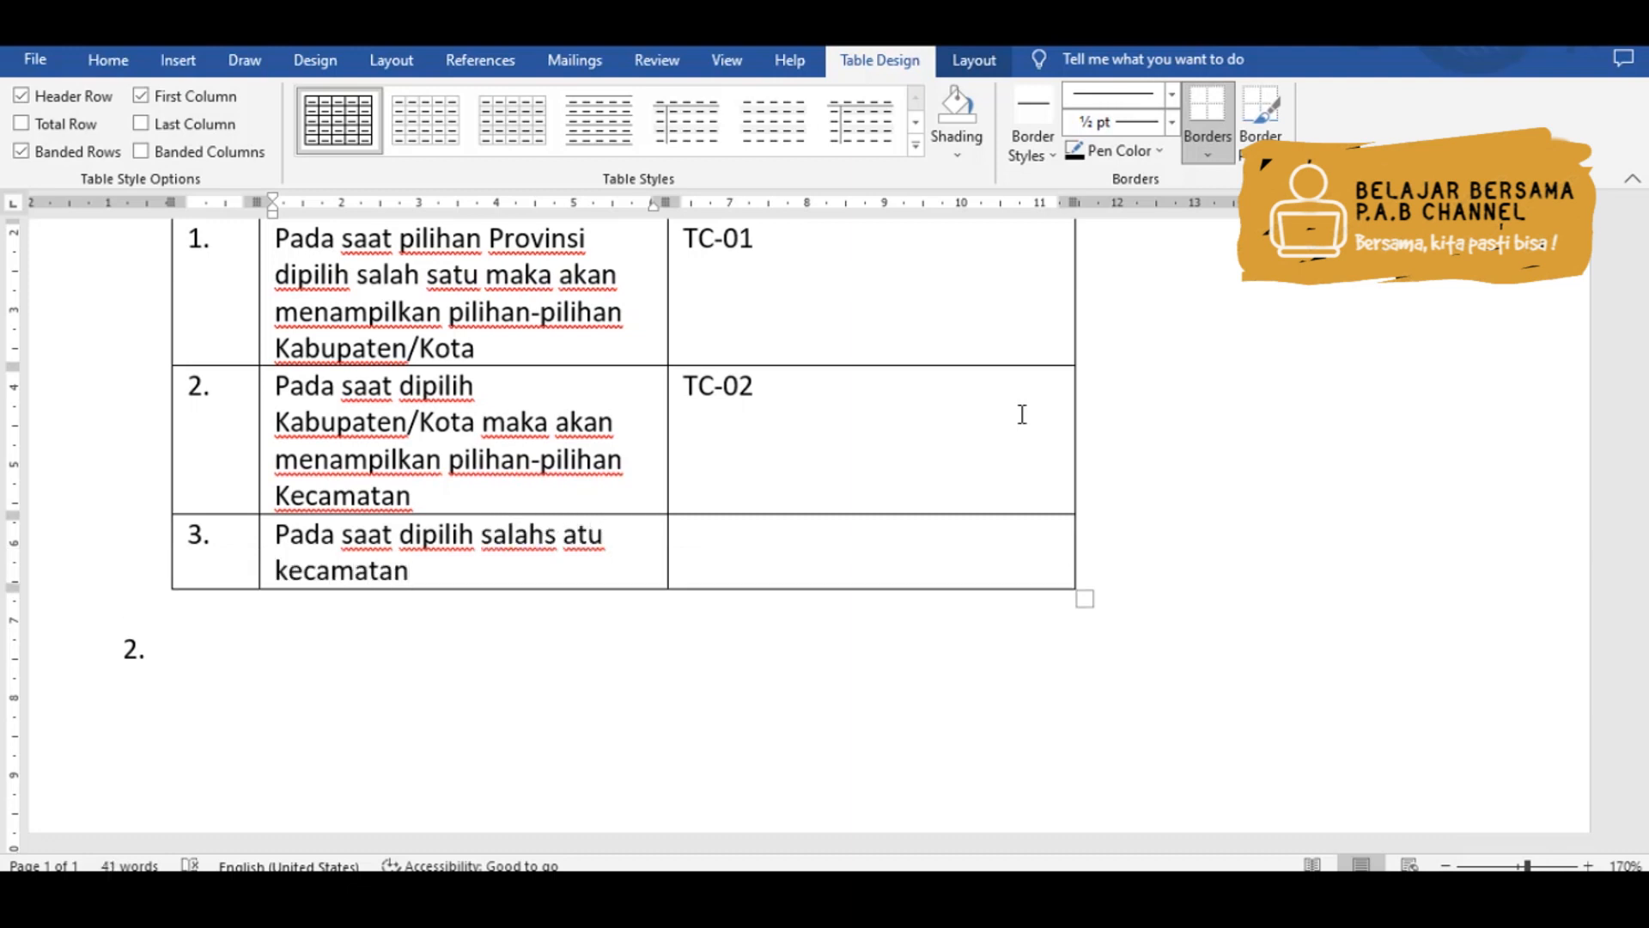
key("Delete")
type("Kecamatan")
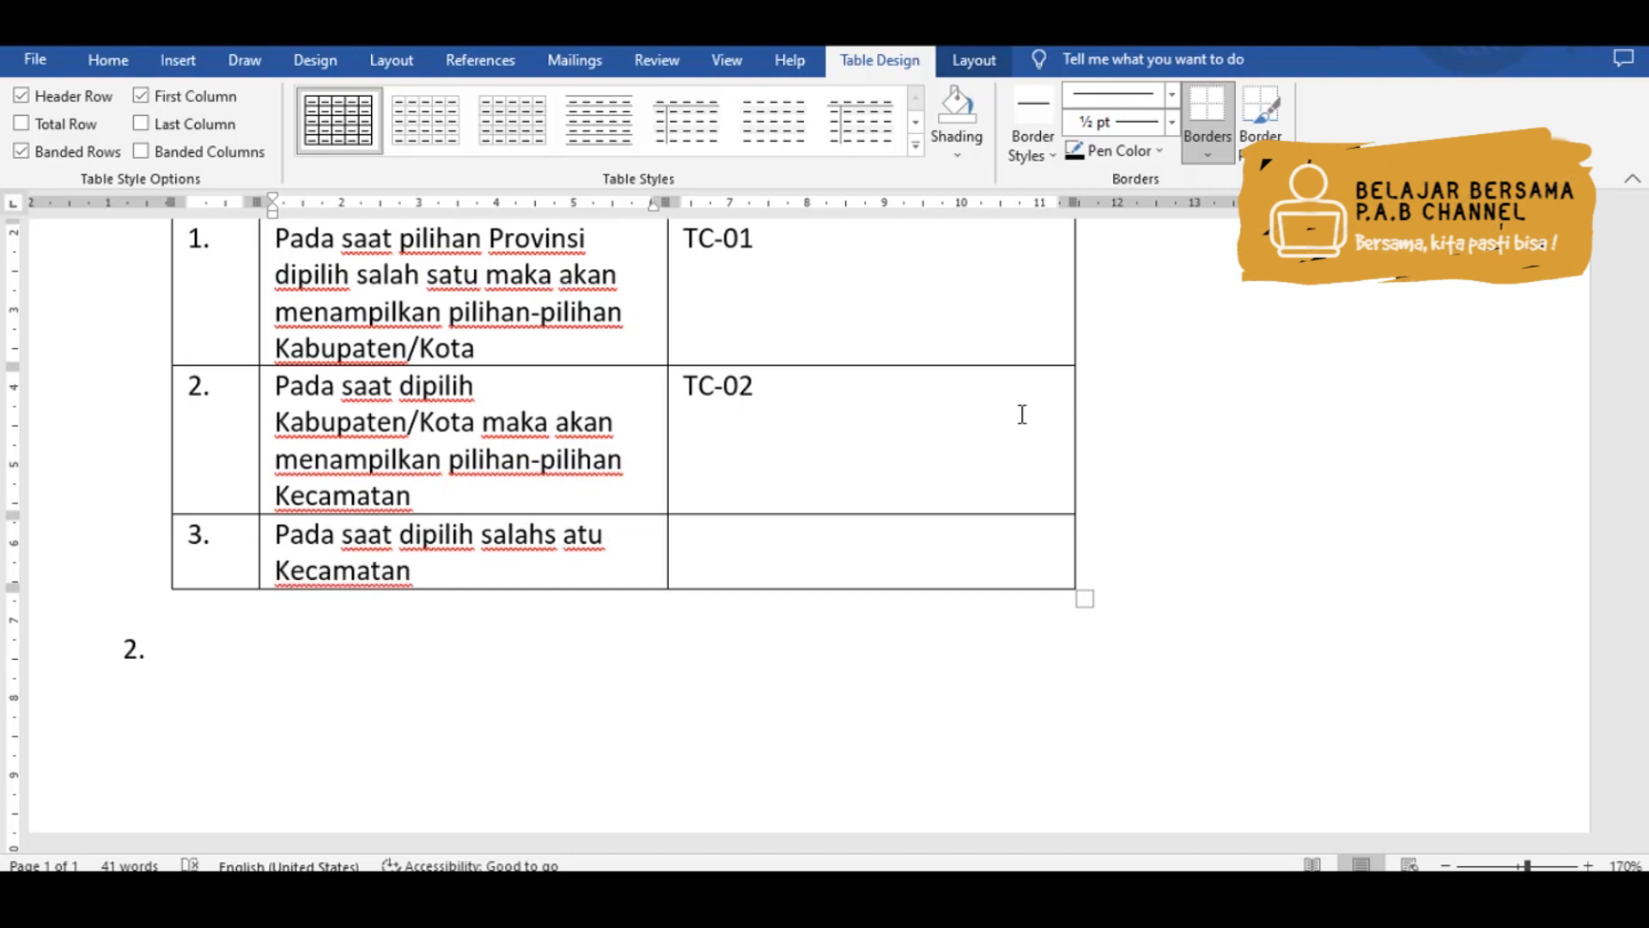
type(", maka akan")
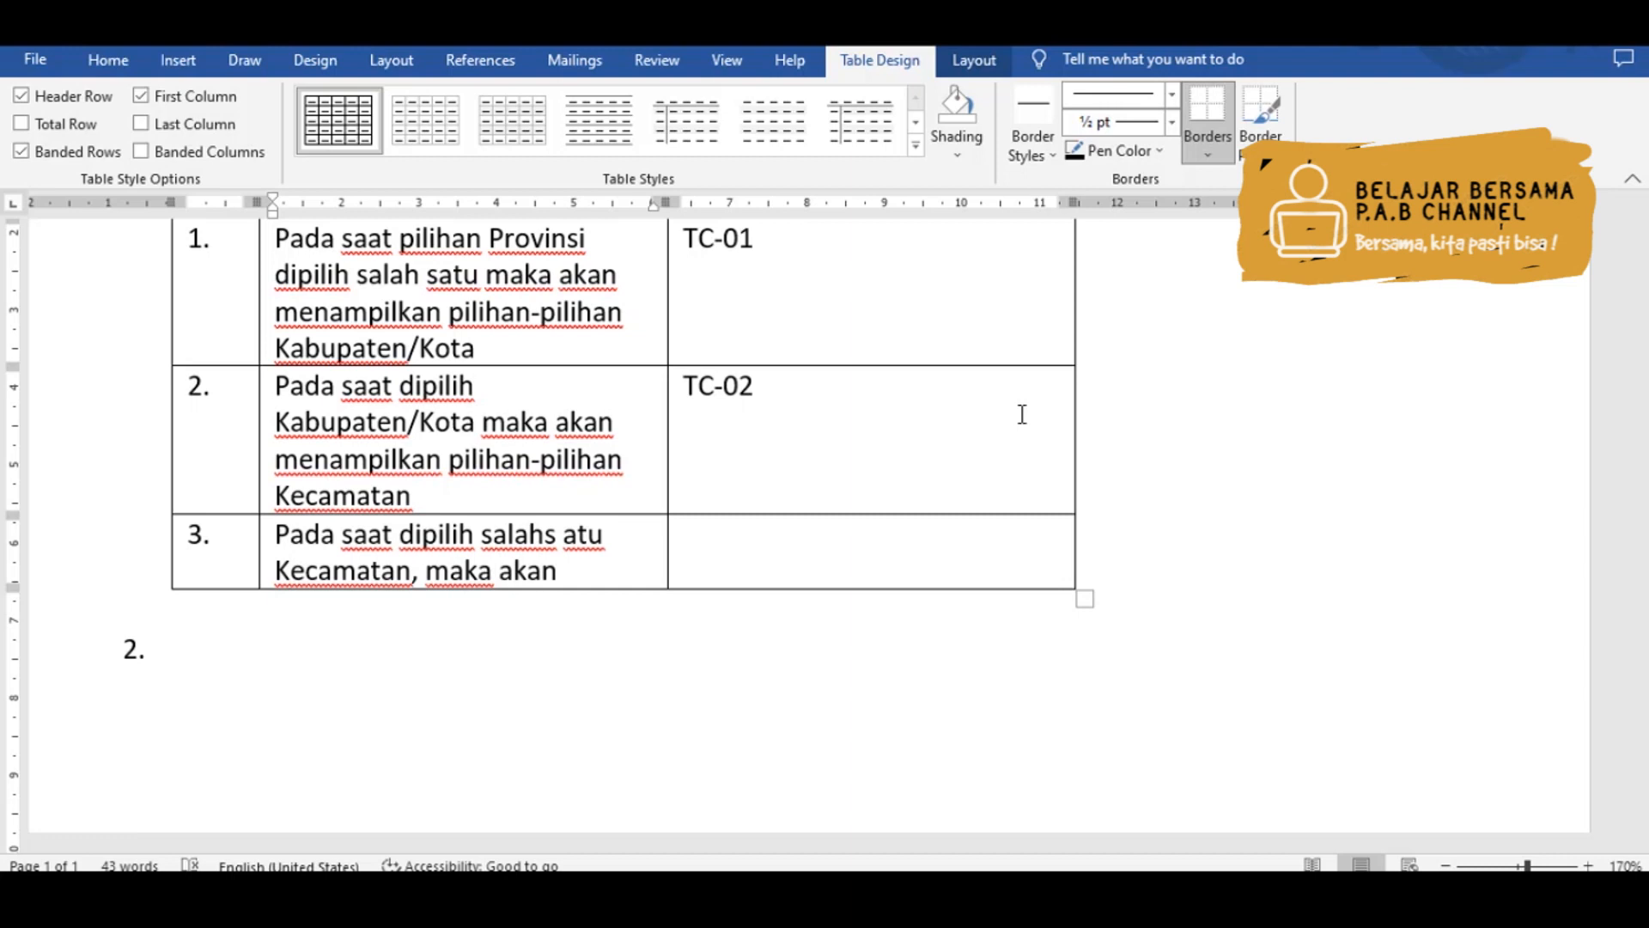
key("Up")
key("BackSpace")
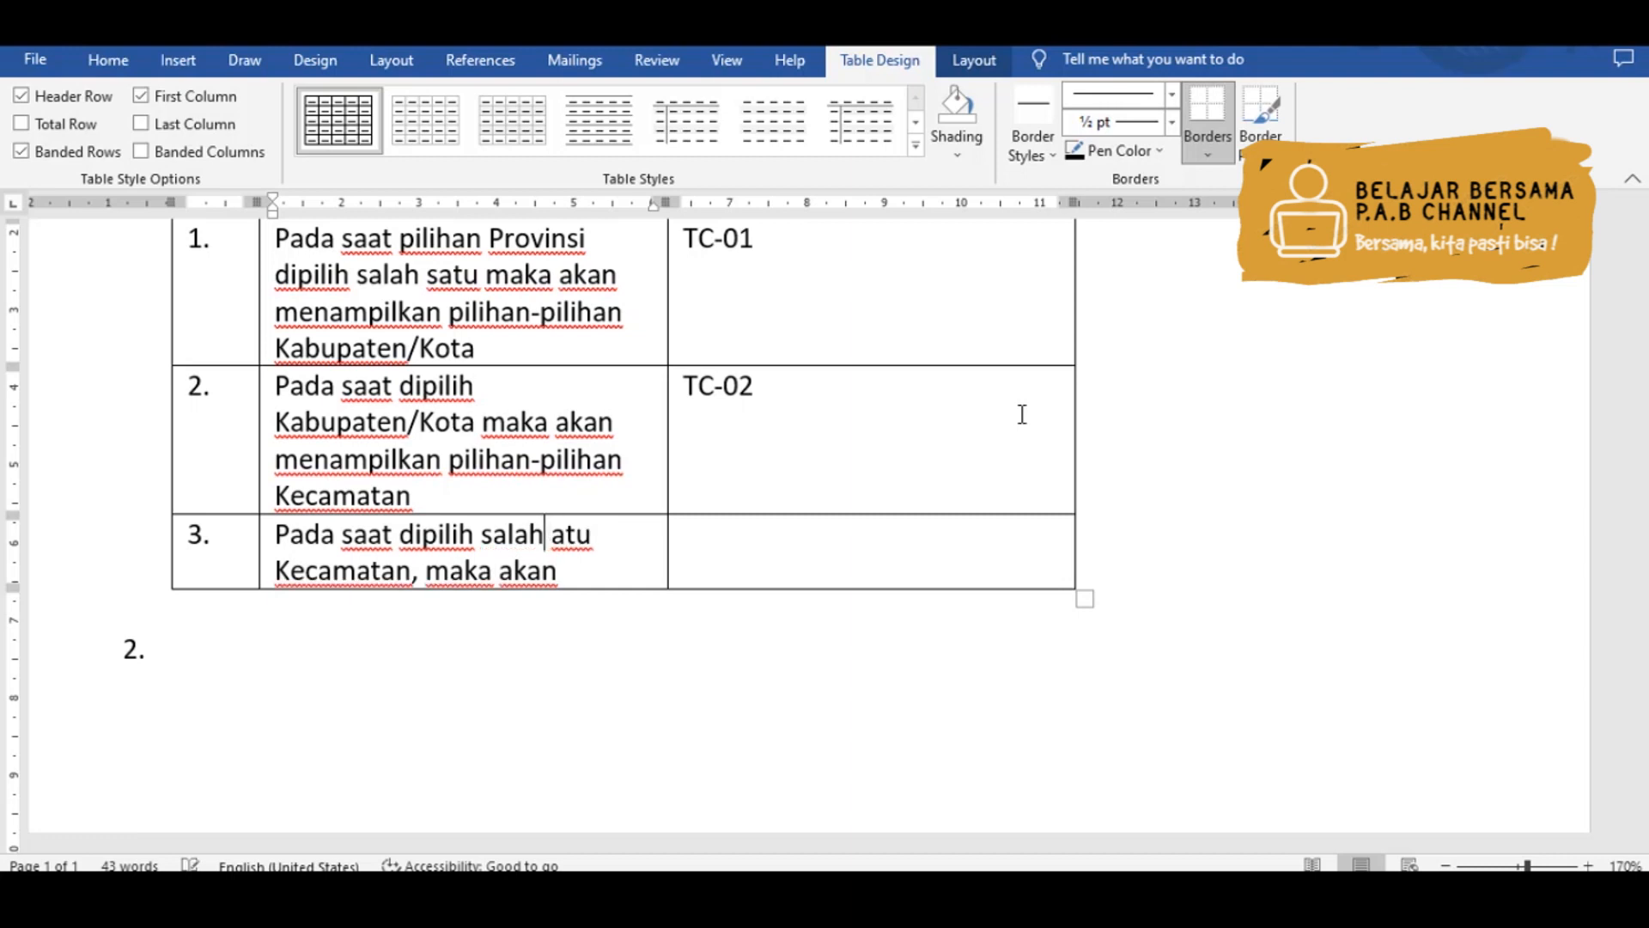
type("s")
key("Down")
type("menampilkan")
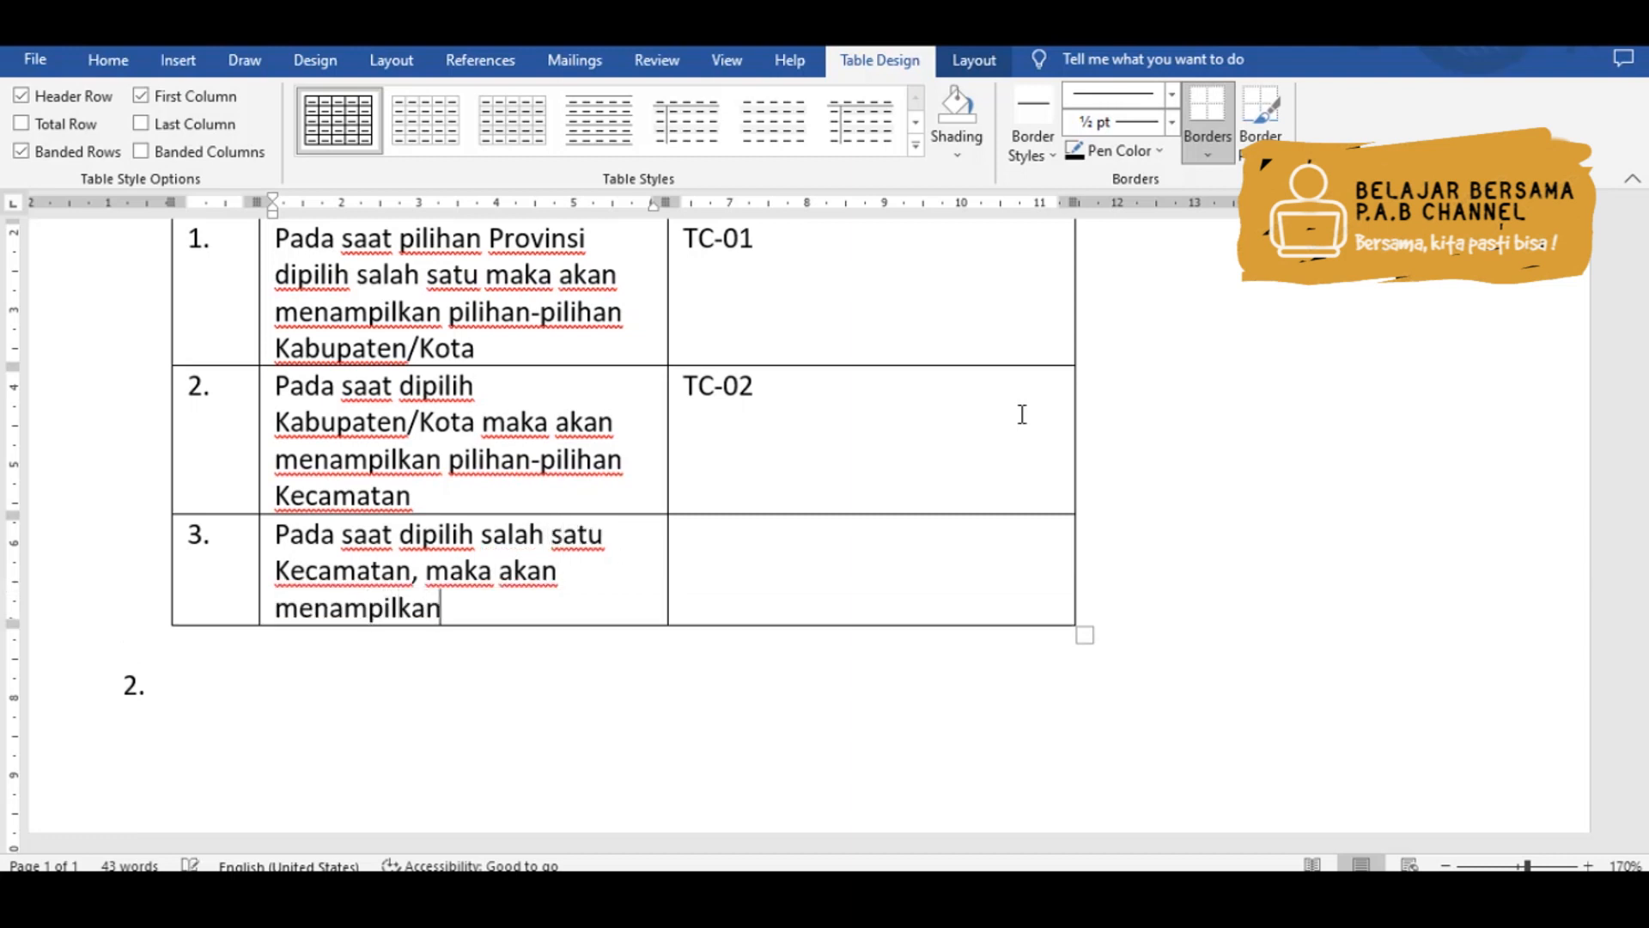
type(" pilihan-p")
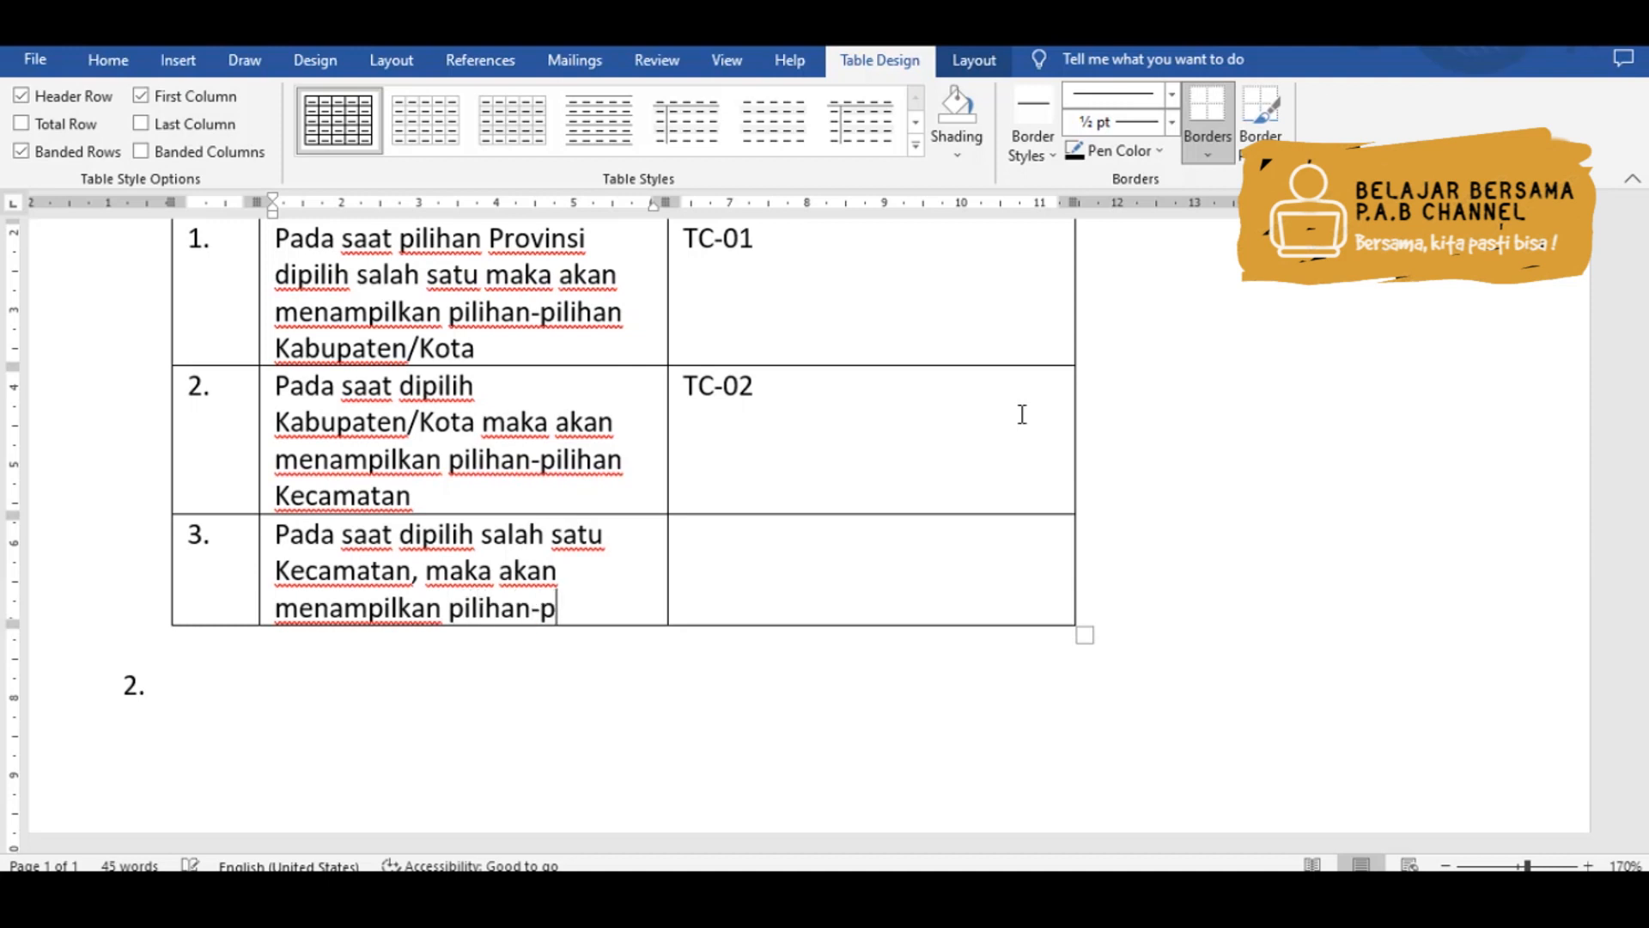
type("ilihan d")
key("BackSpace")
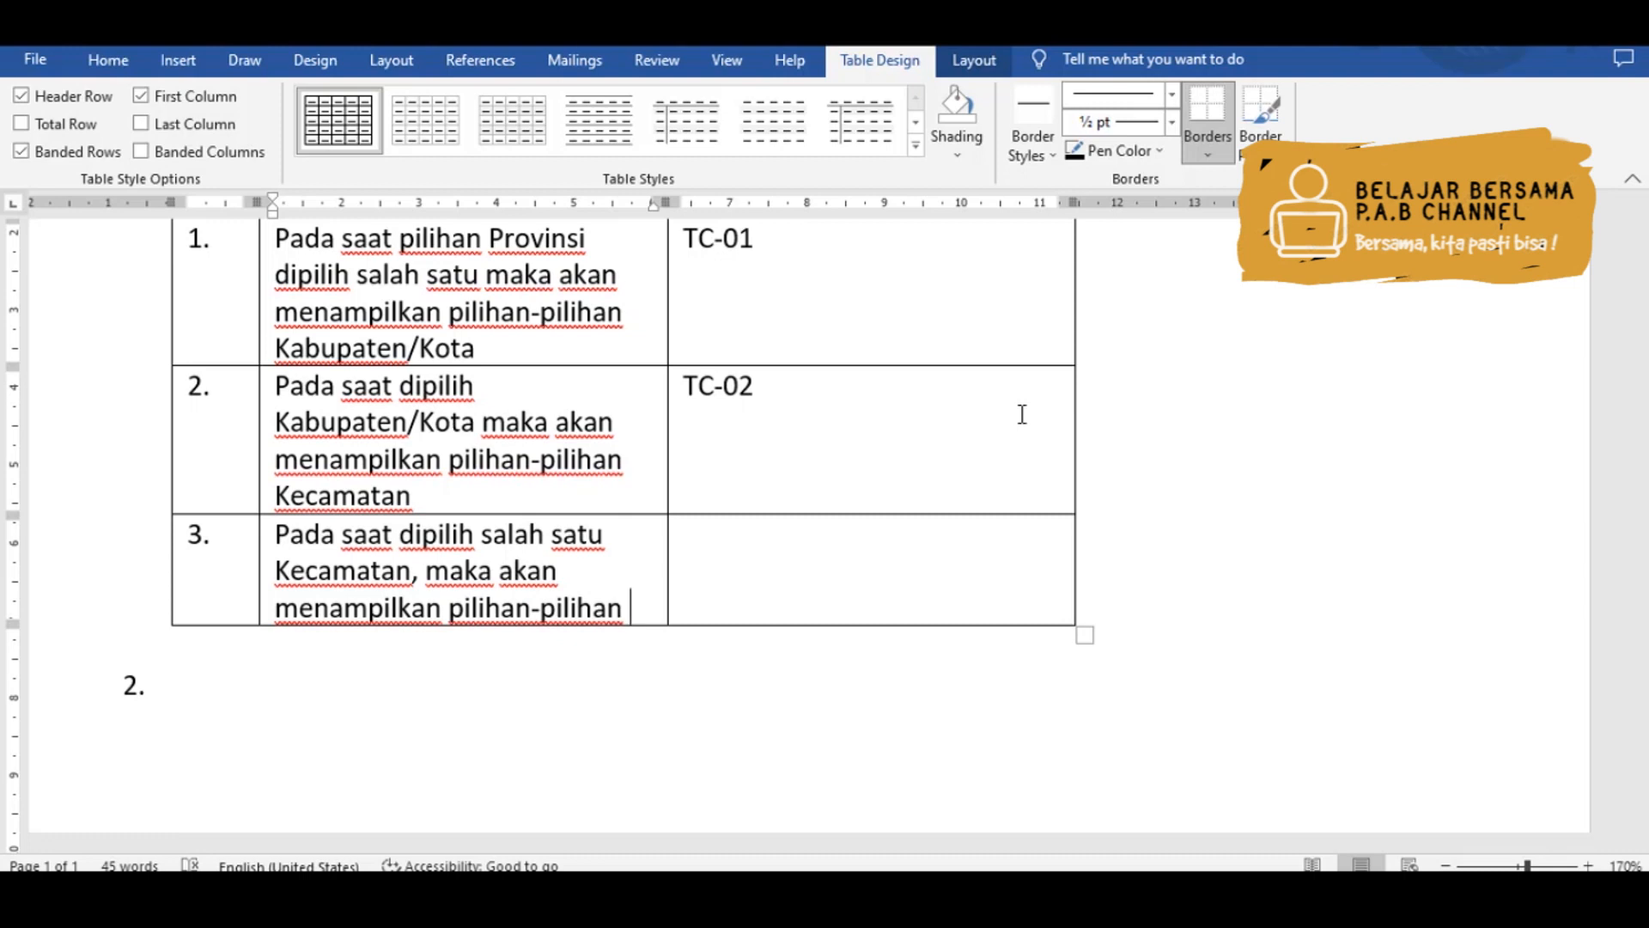
type("Desa/Kelurahan")
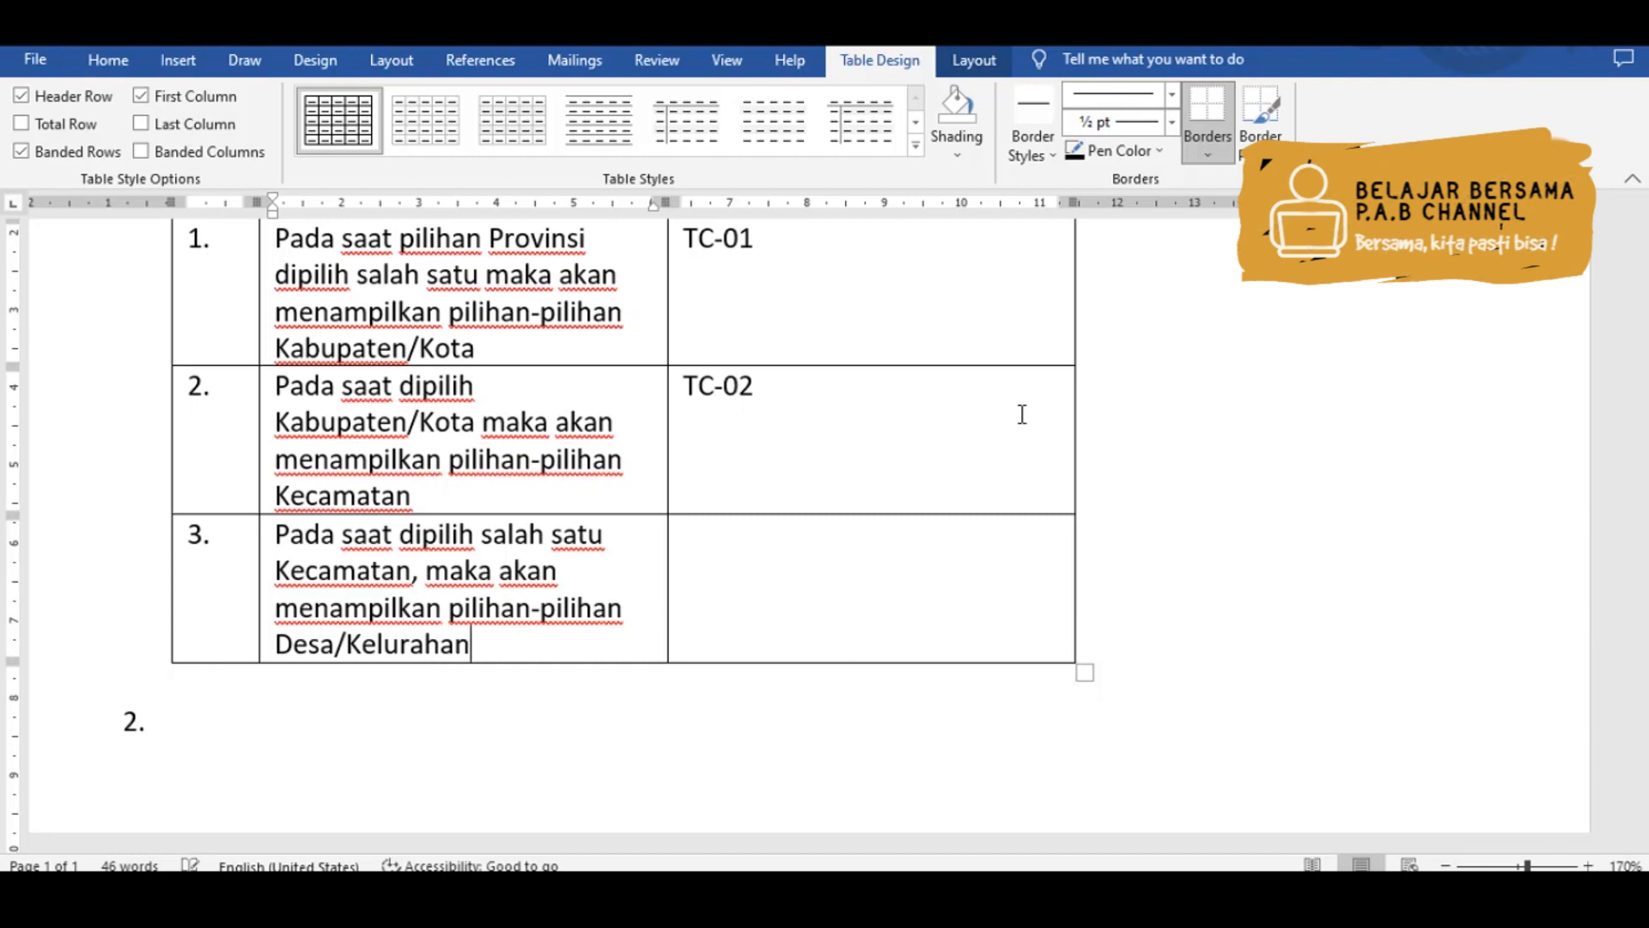
- Enter TC-03 as row 3's test case and add a fourth row
key("Tab")
type("TC-03")
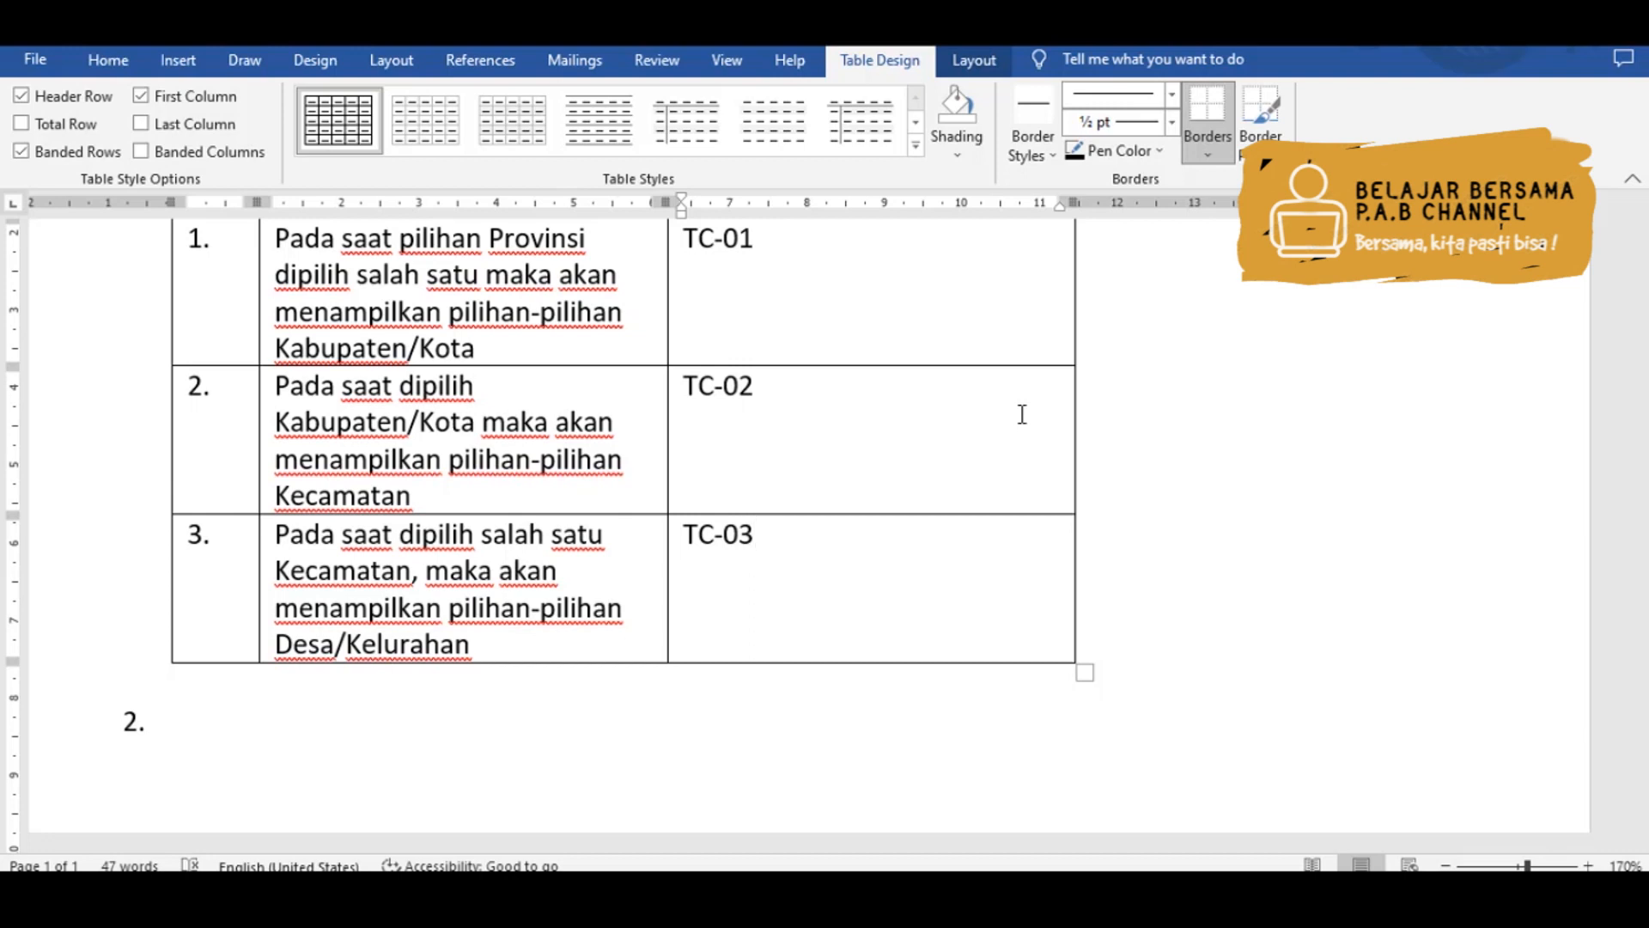
key("Tab")
- Number row 4 '4.' and begin its criterion about choosing a desa/kelurahan and filling recipient data
type("4.")
key("Tab")
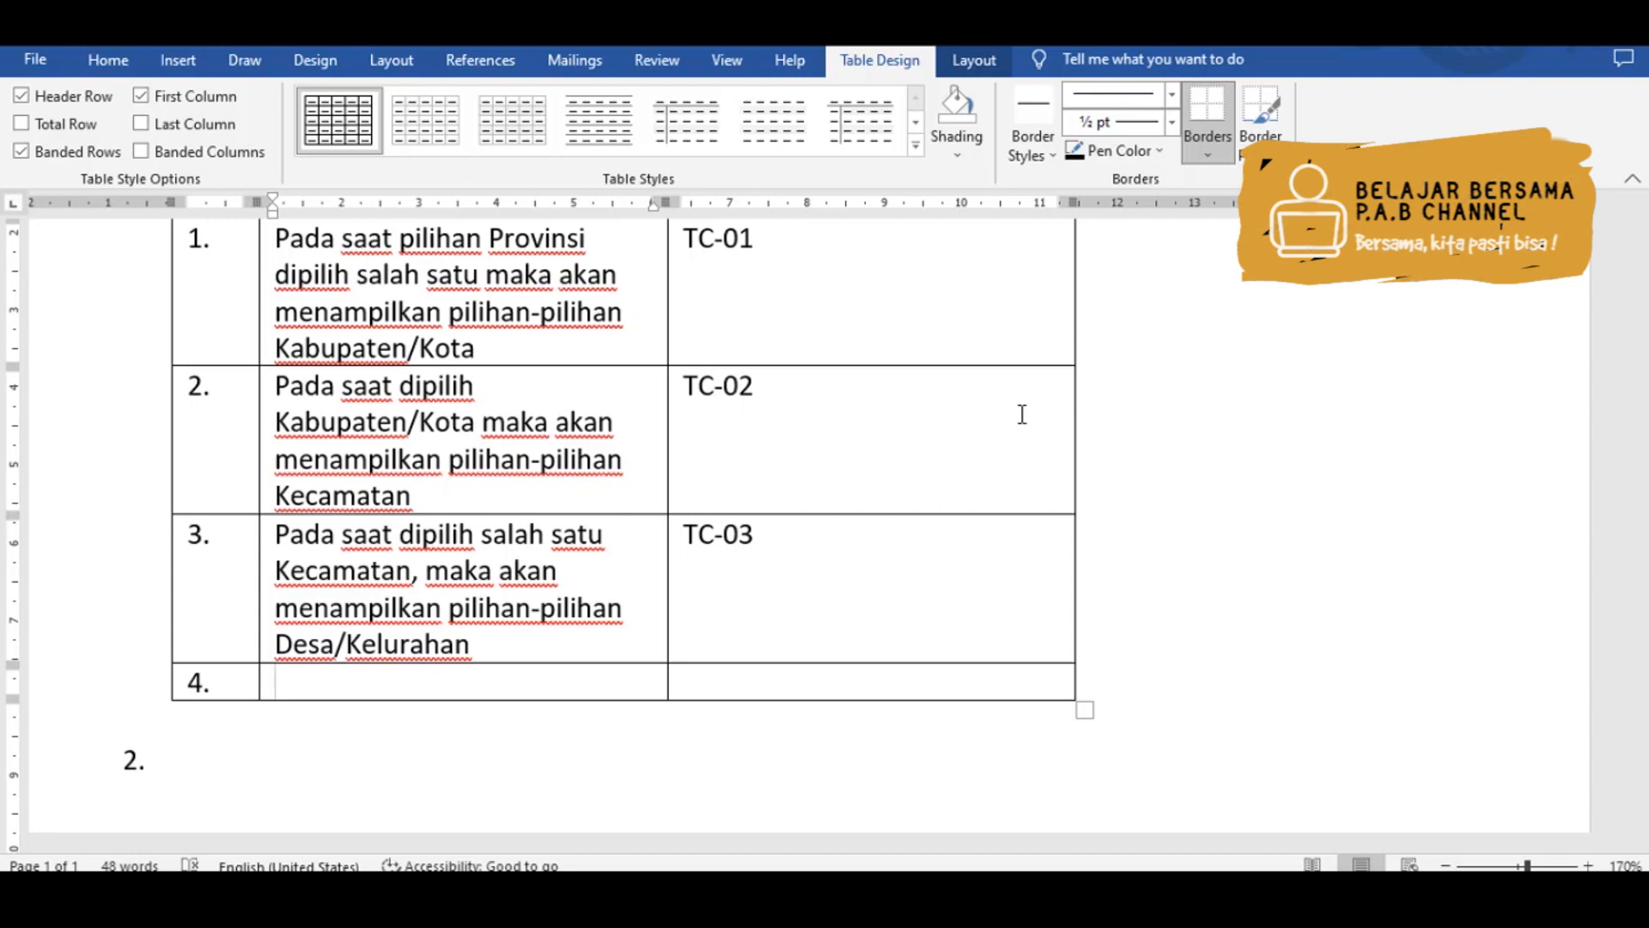
type("Melakukan pilihan ")
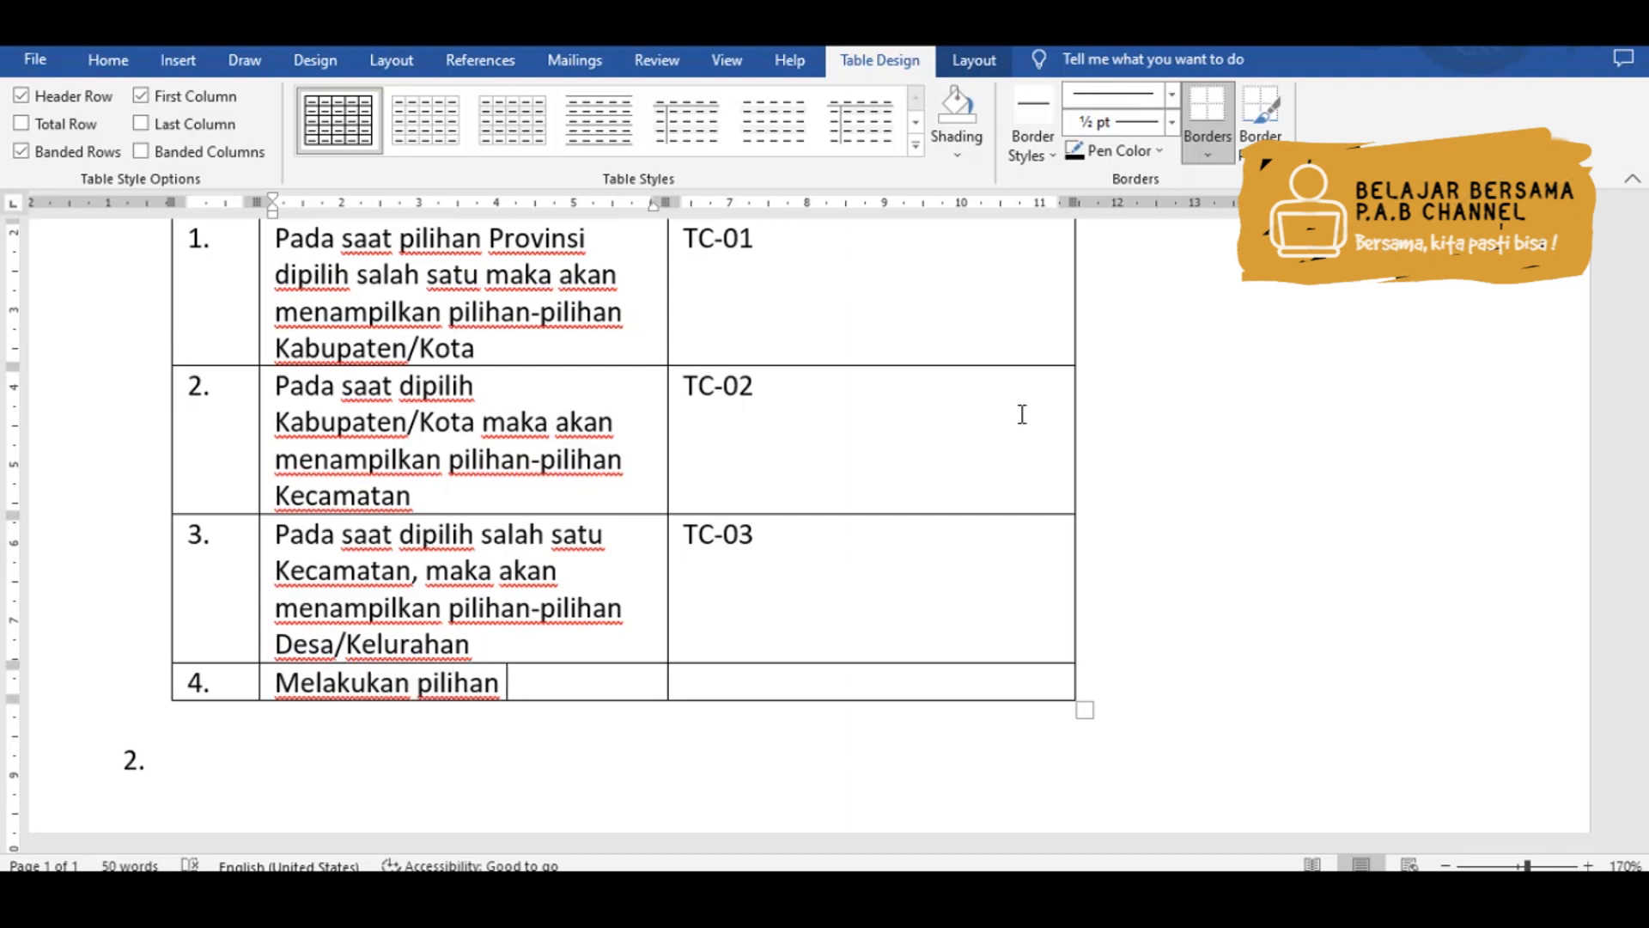
type("salah satu desa/kelurahan")
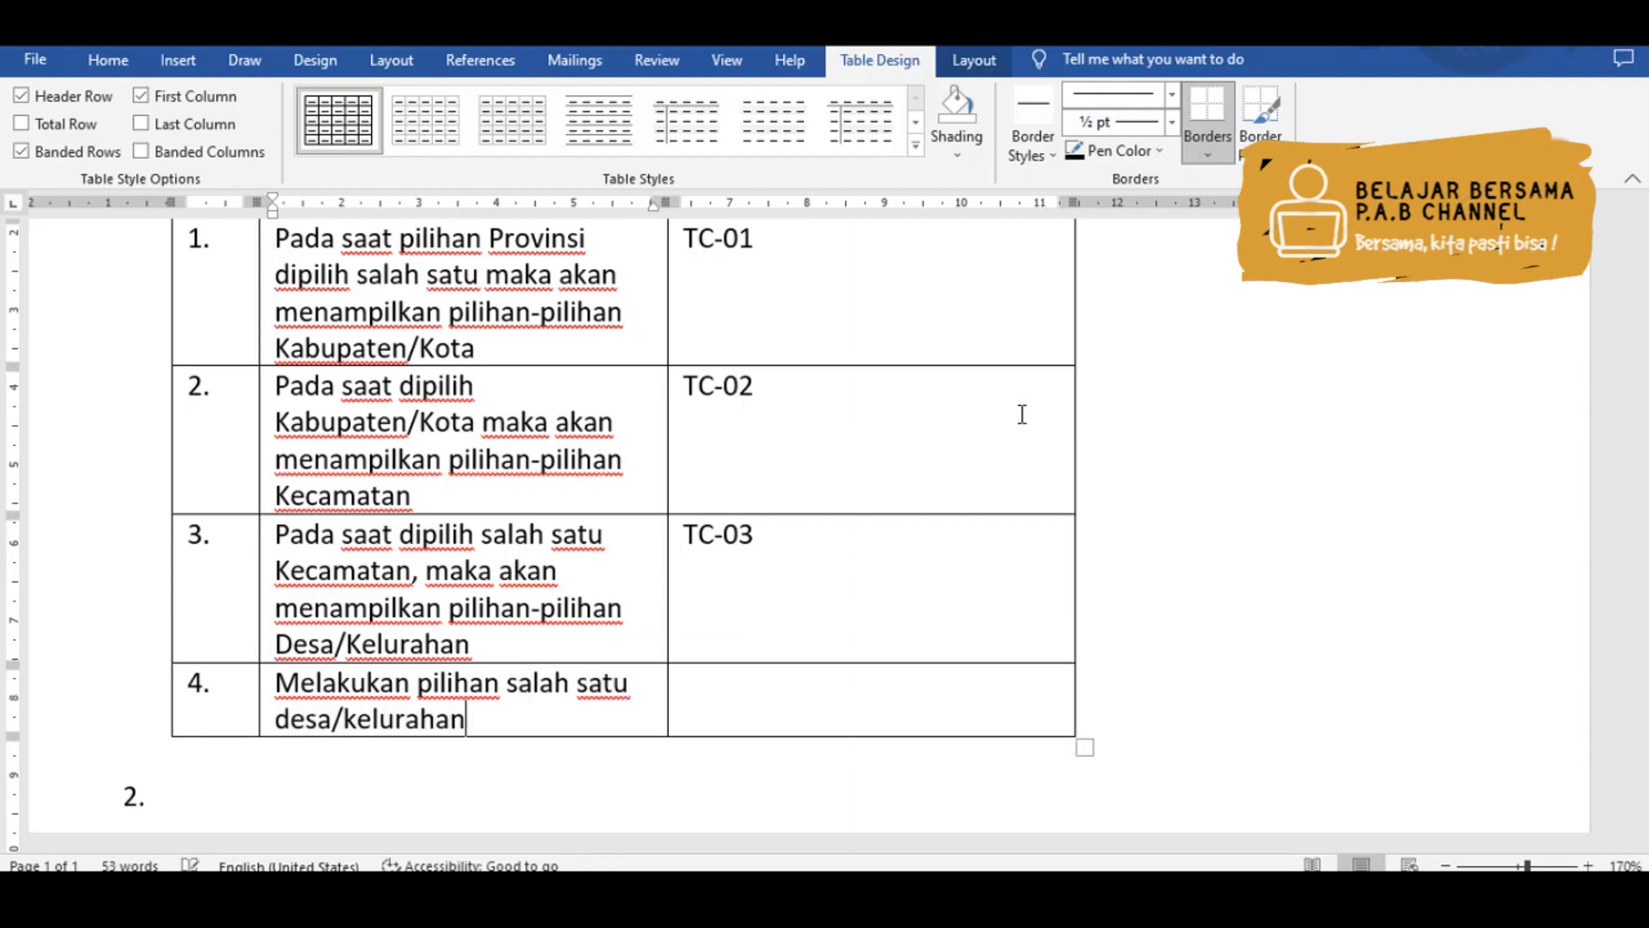
type(" dan dilanj")
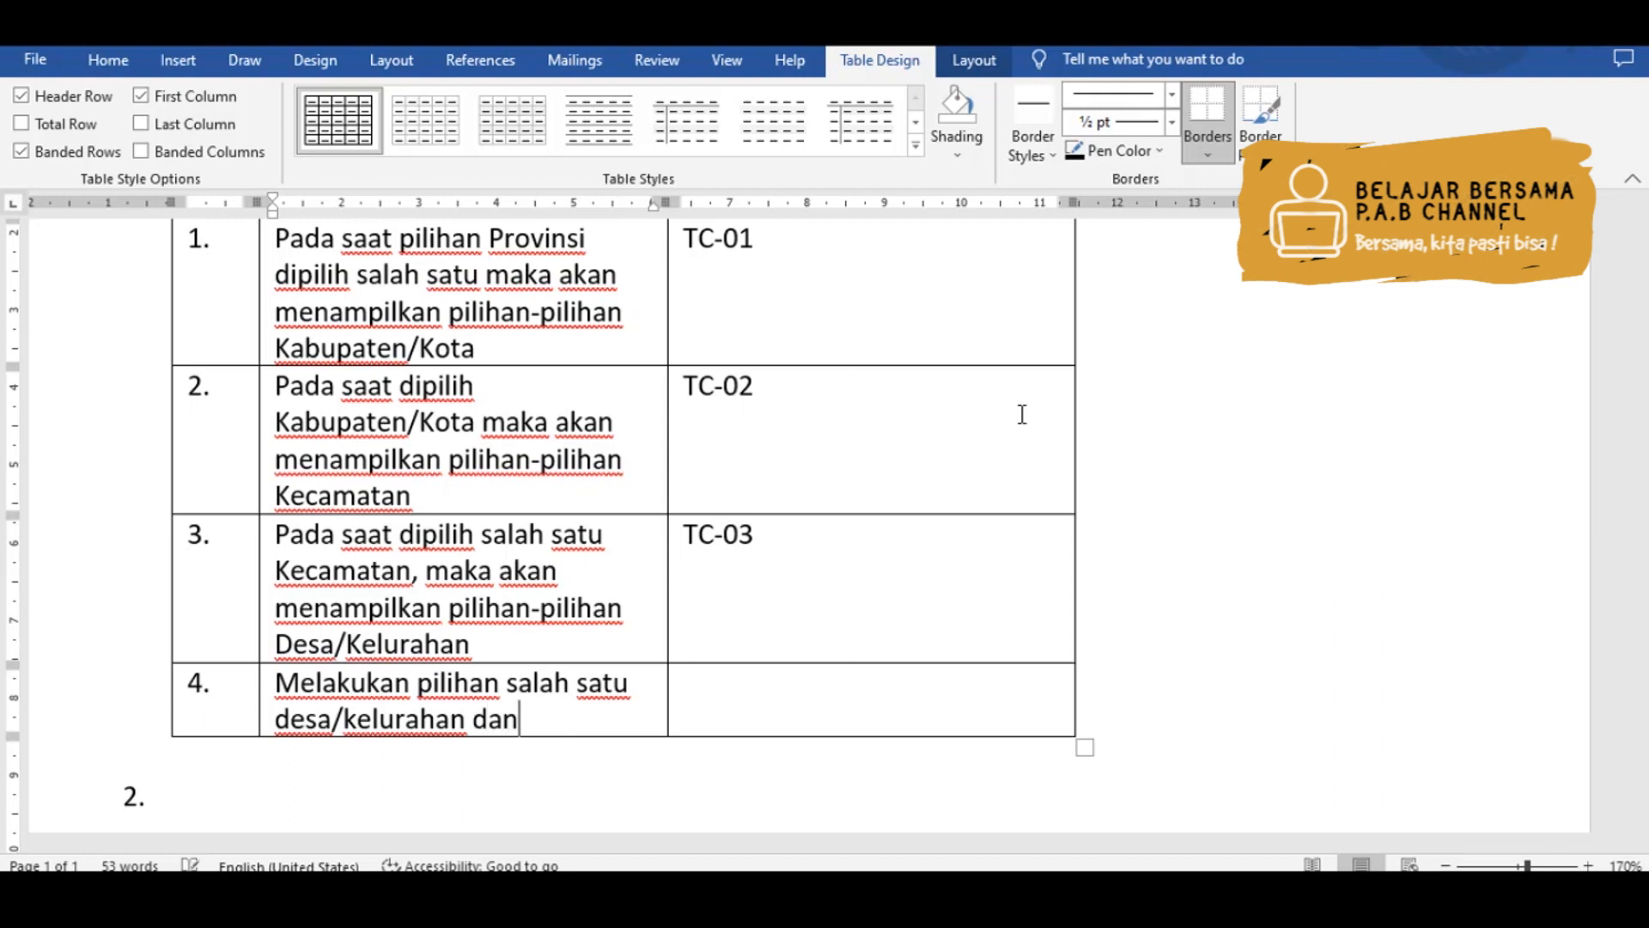
type("kan dengan")
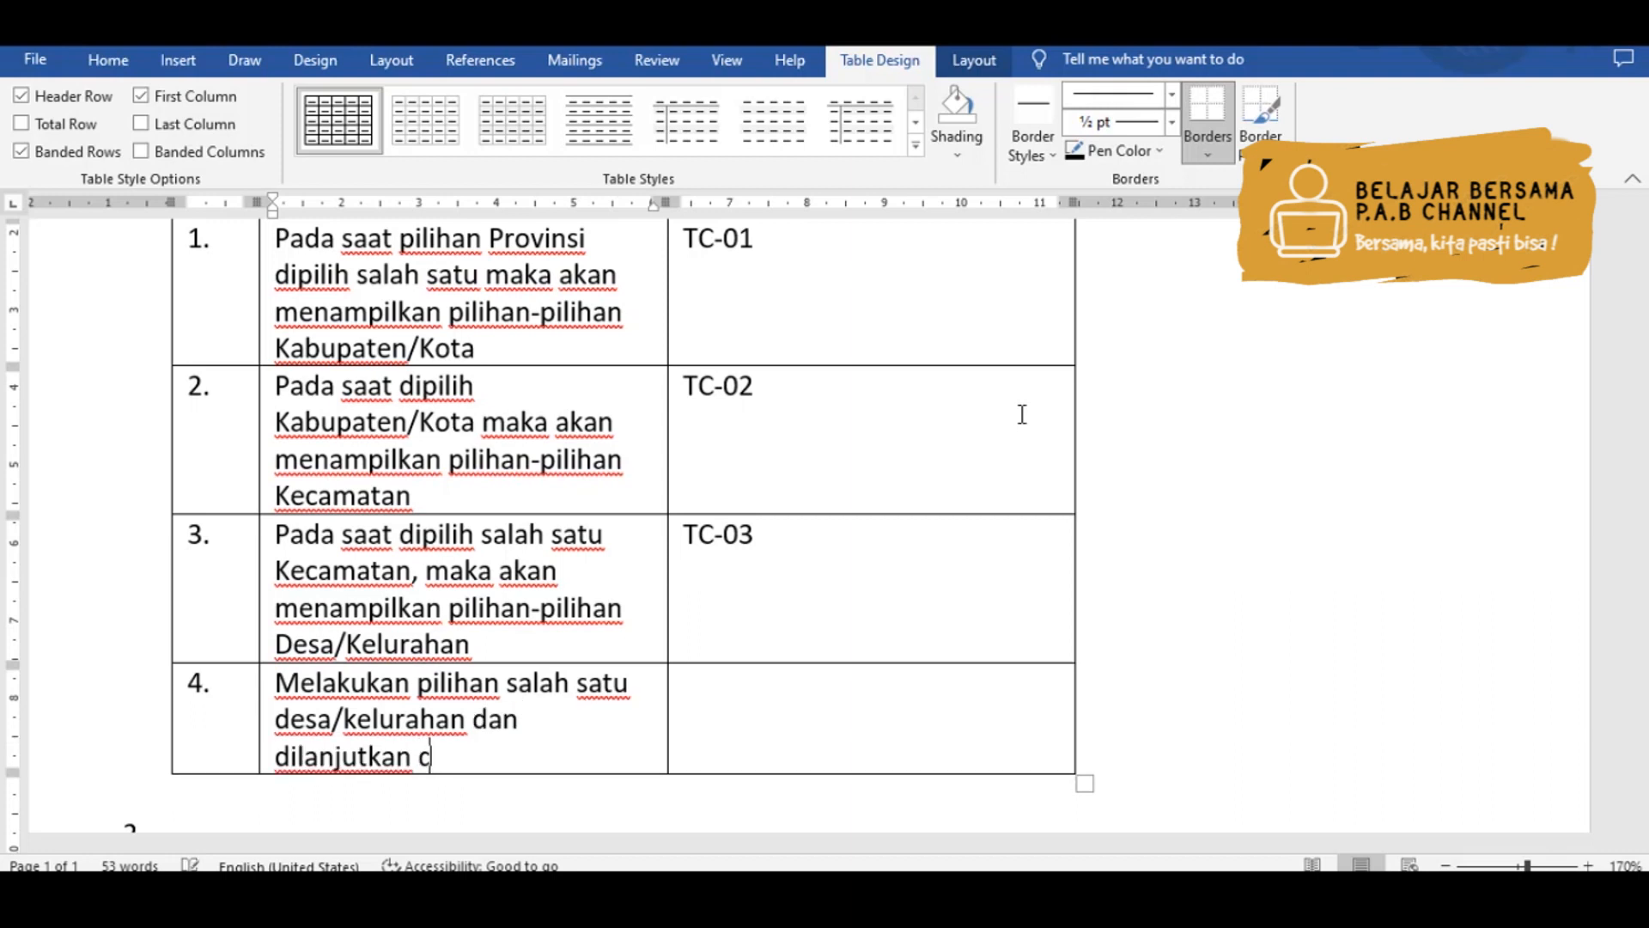
type(" pengs")
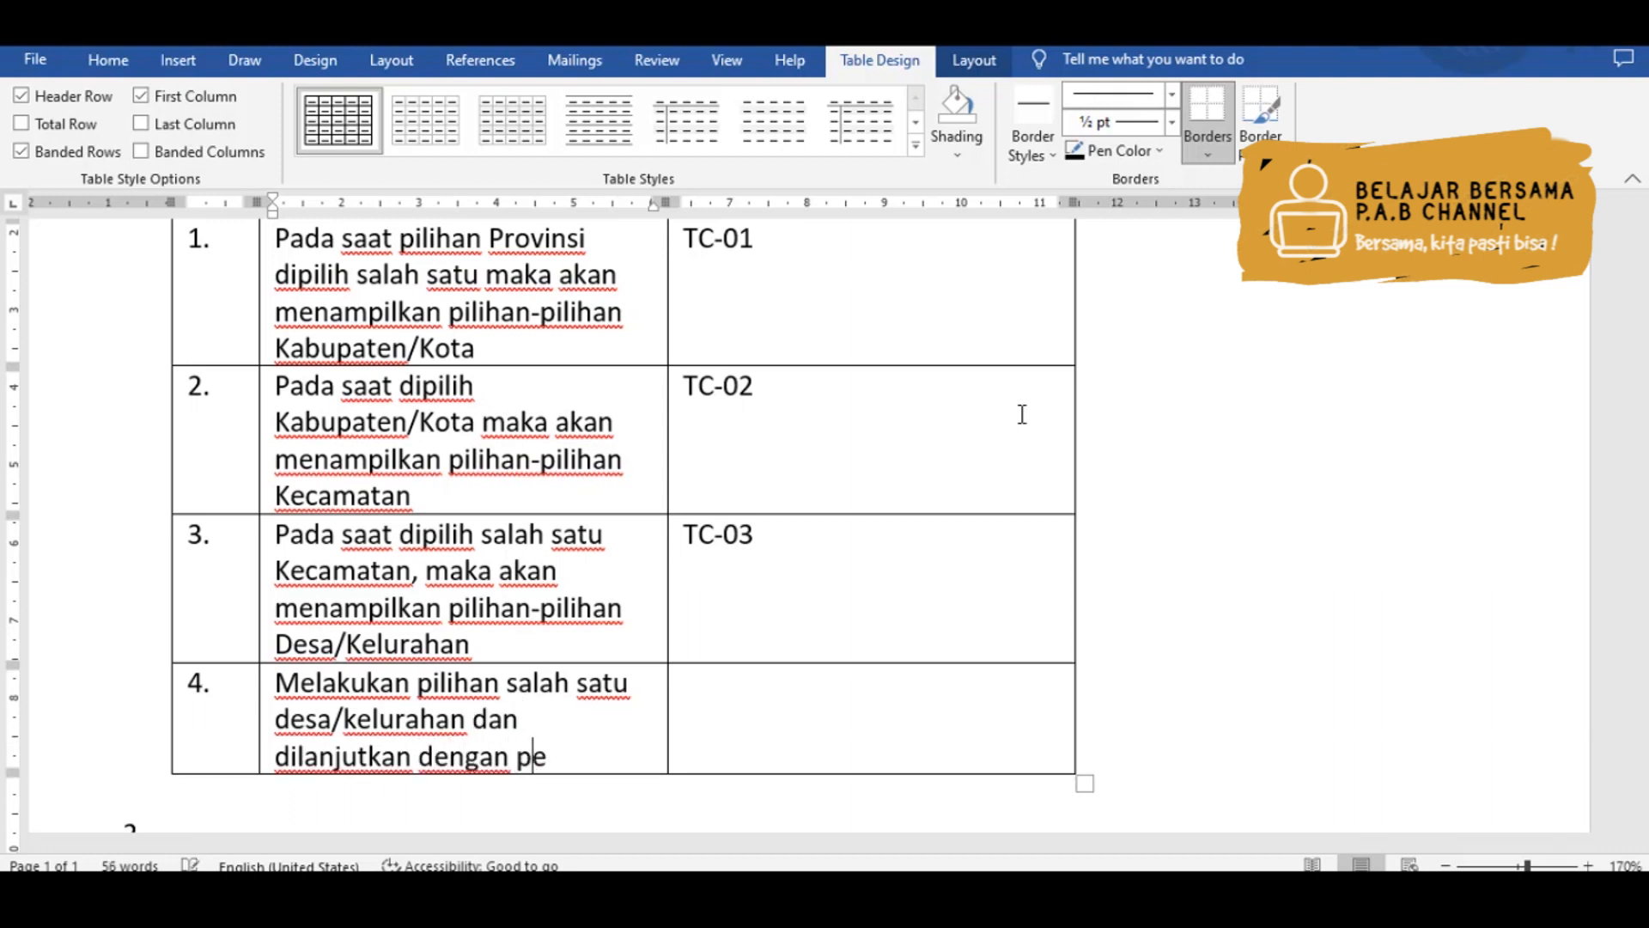
key("BackSpace")
key("BackSpace")
type("gisian ")
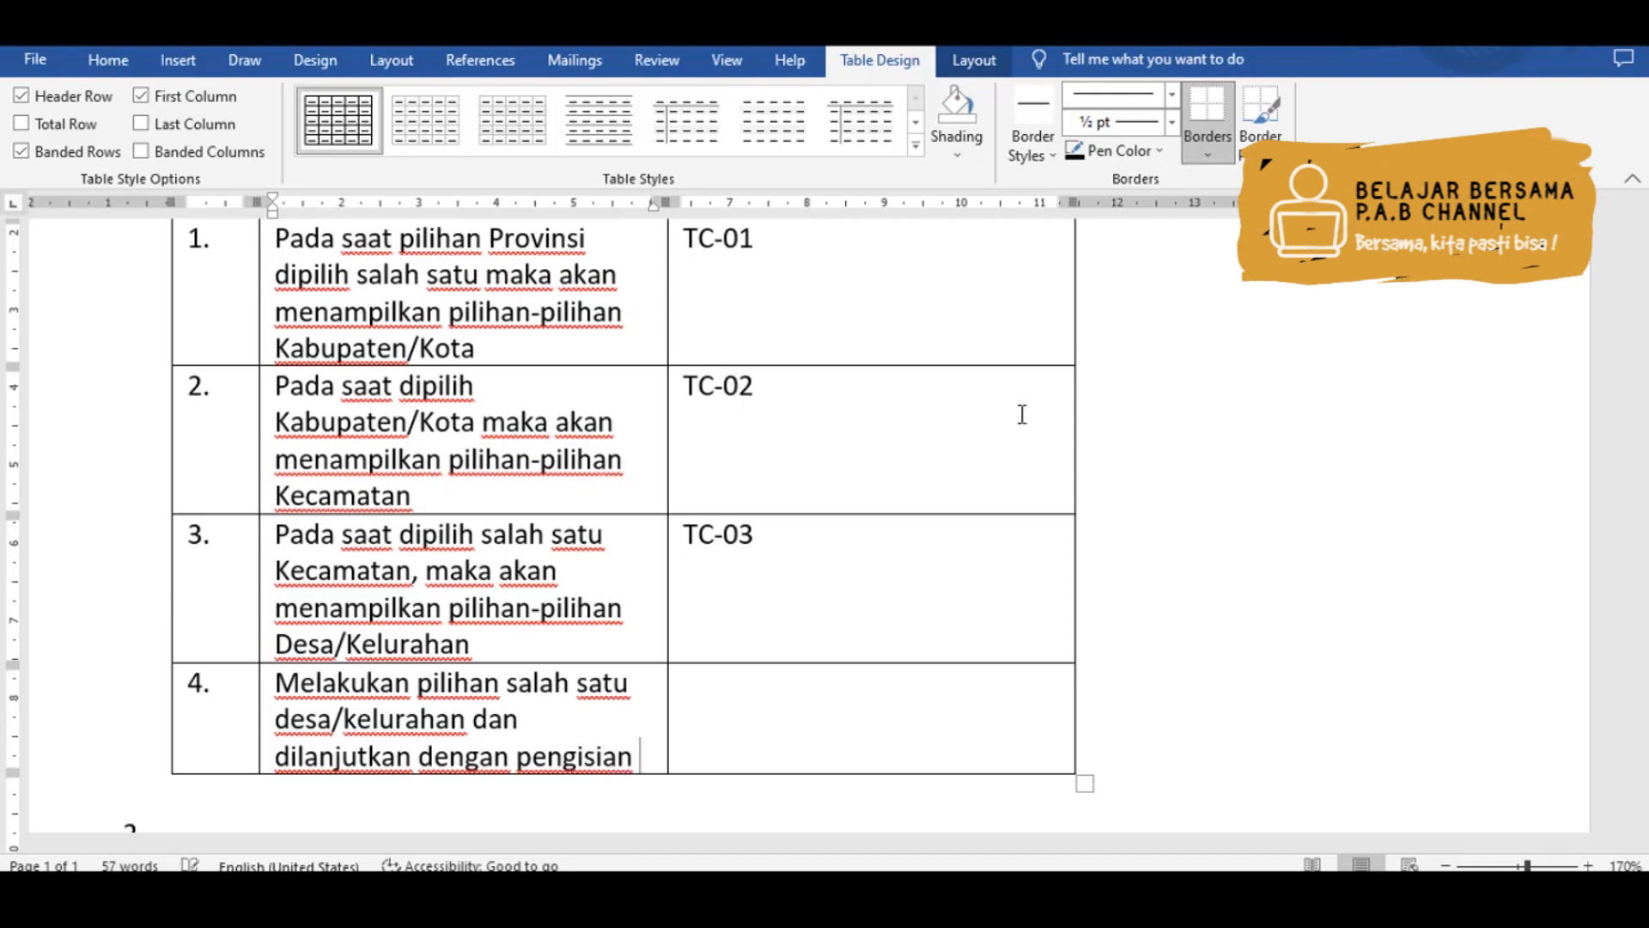
type("data")
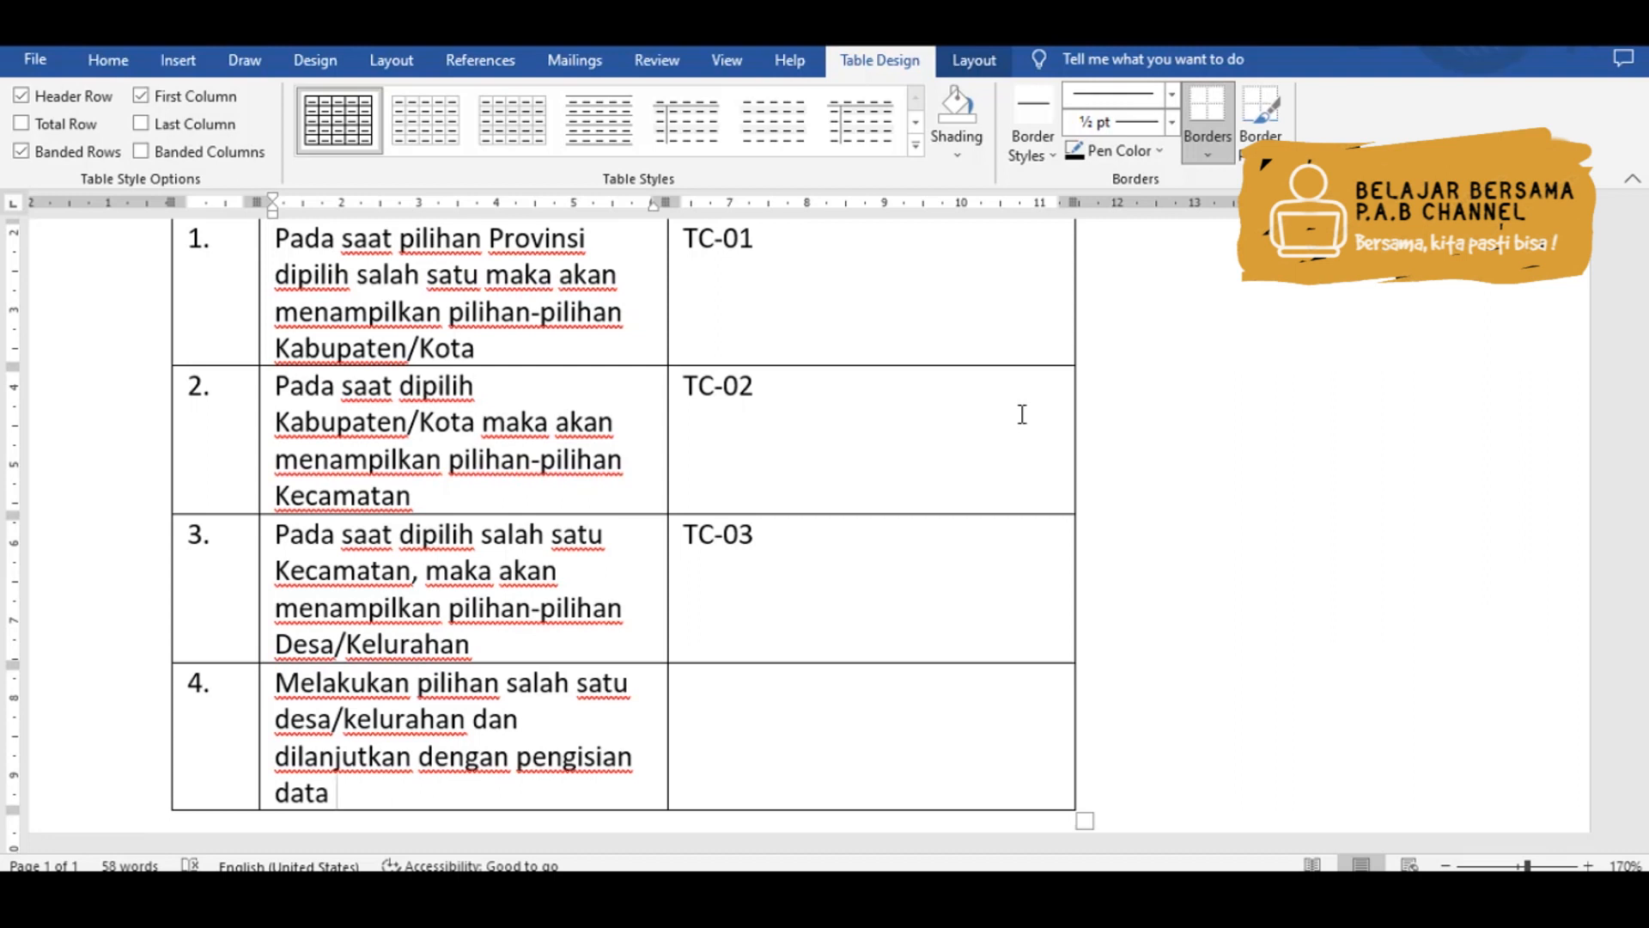
type(" penerm")
key("BackSpace")
type("ima")
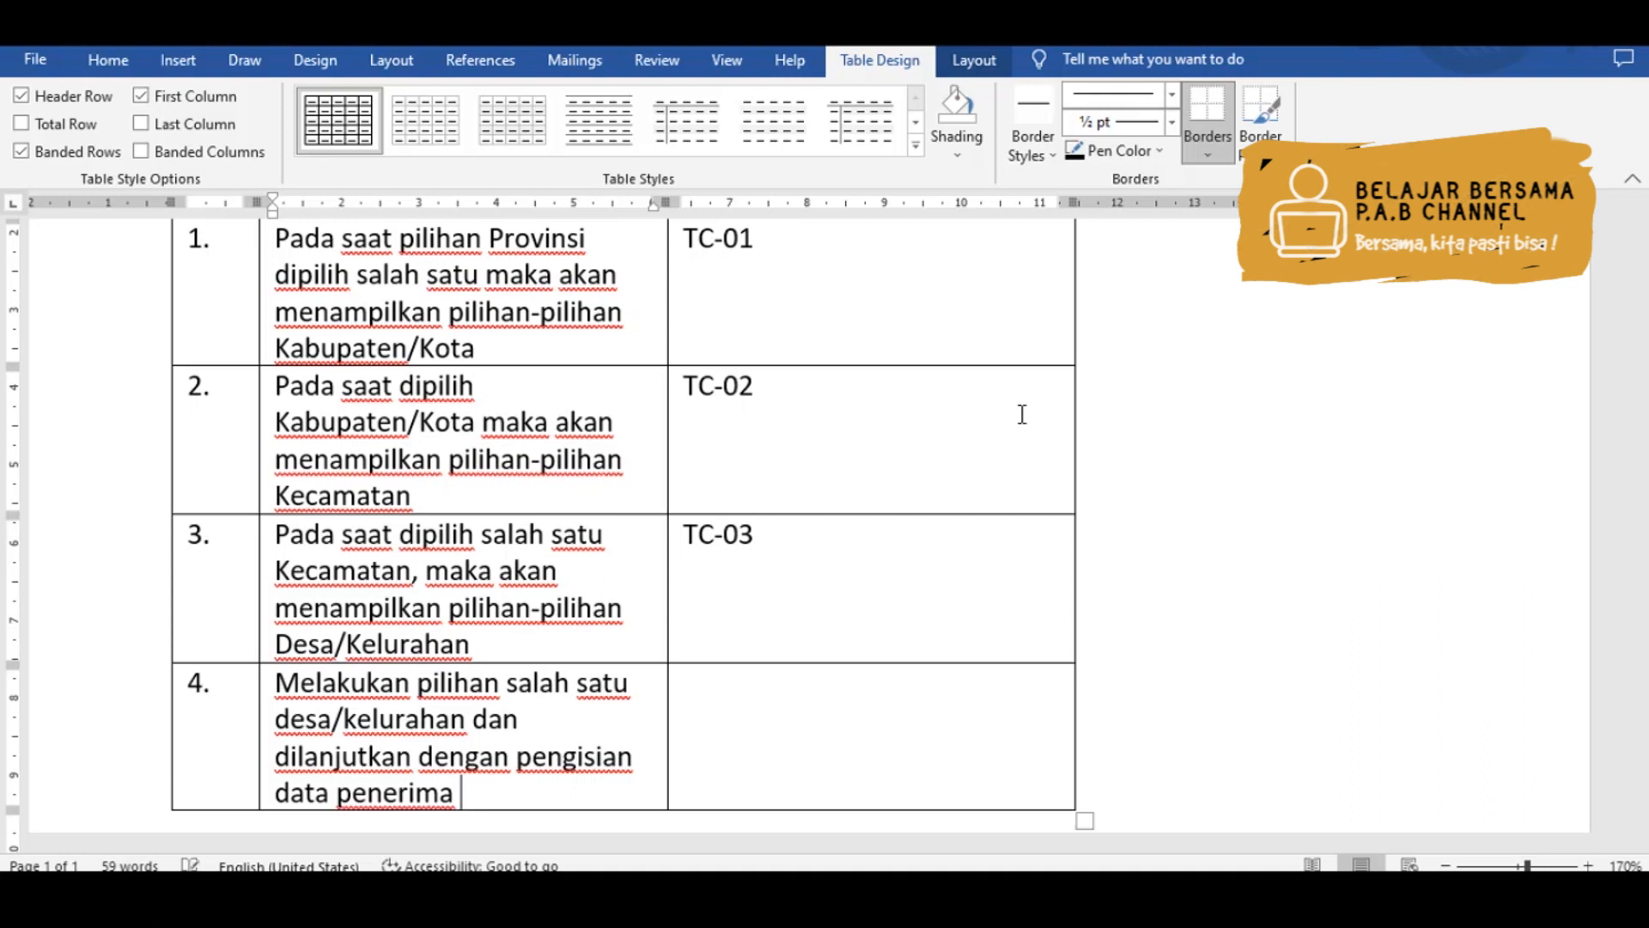
type(" da")
- Finish row 4's criterion with the captcha code and search result text, and enter TC-04
key("BackSpace")
key("BackSpace")
type("serta kode")
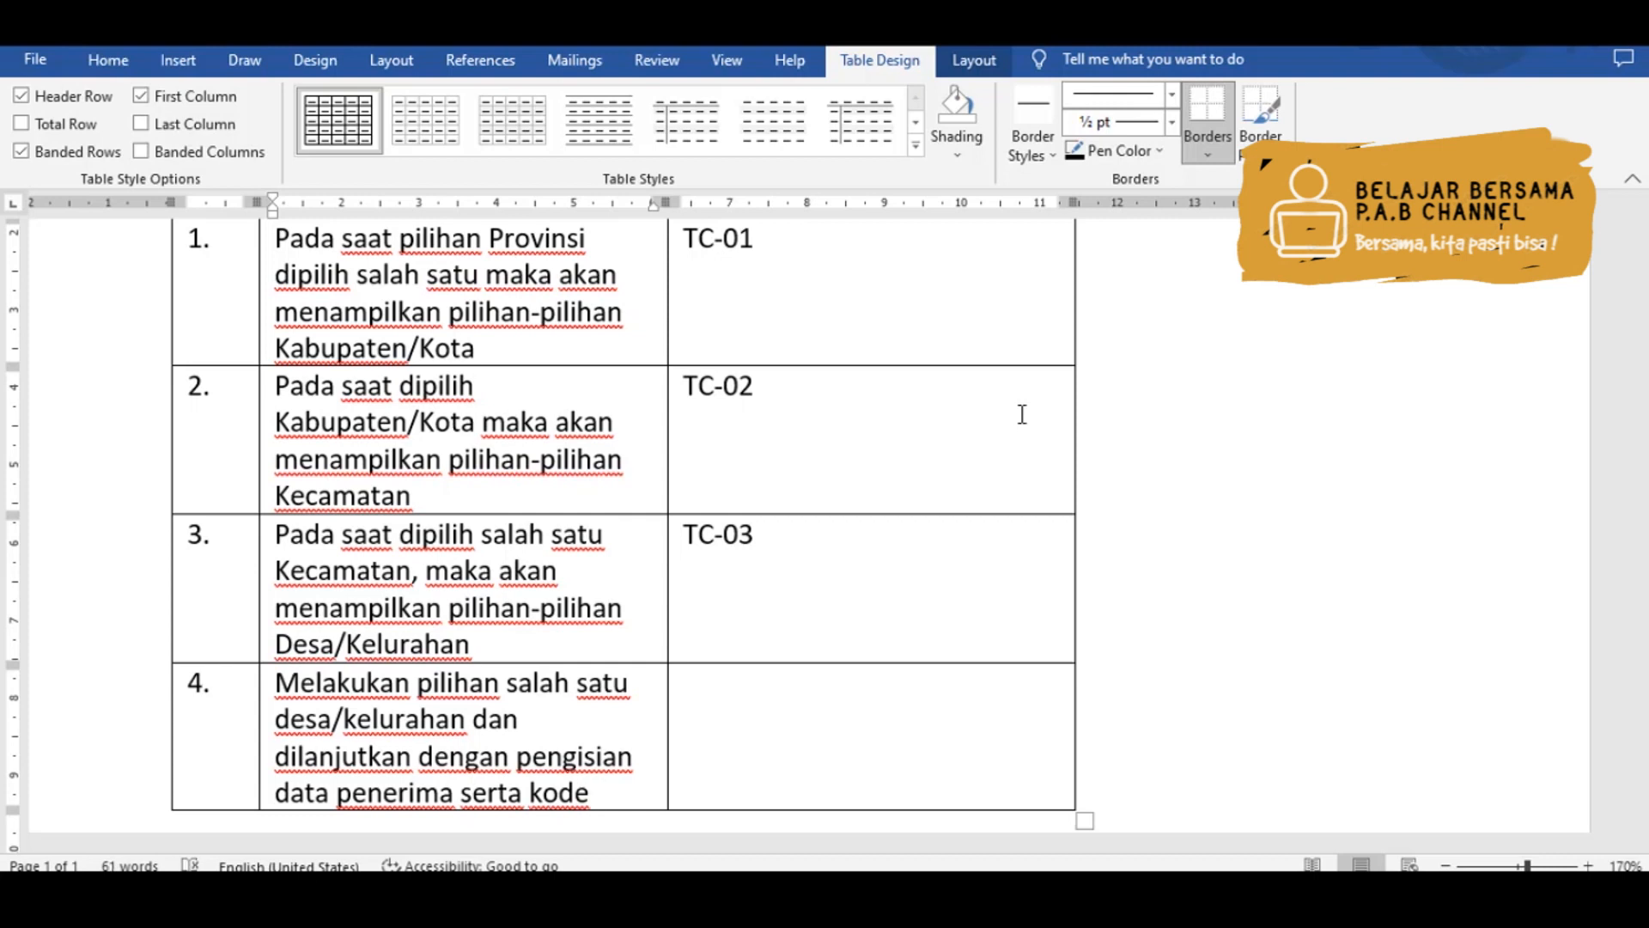
type("capcha")
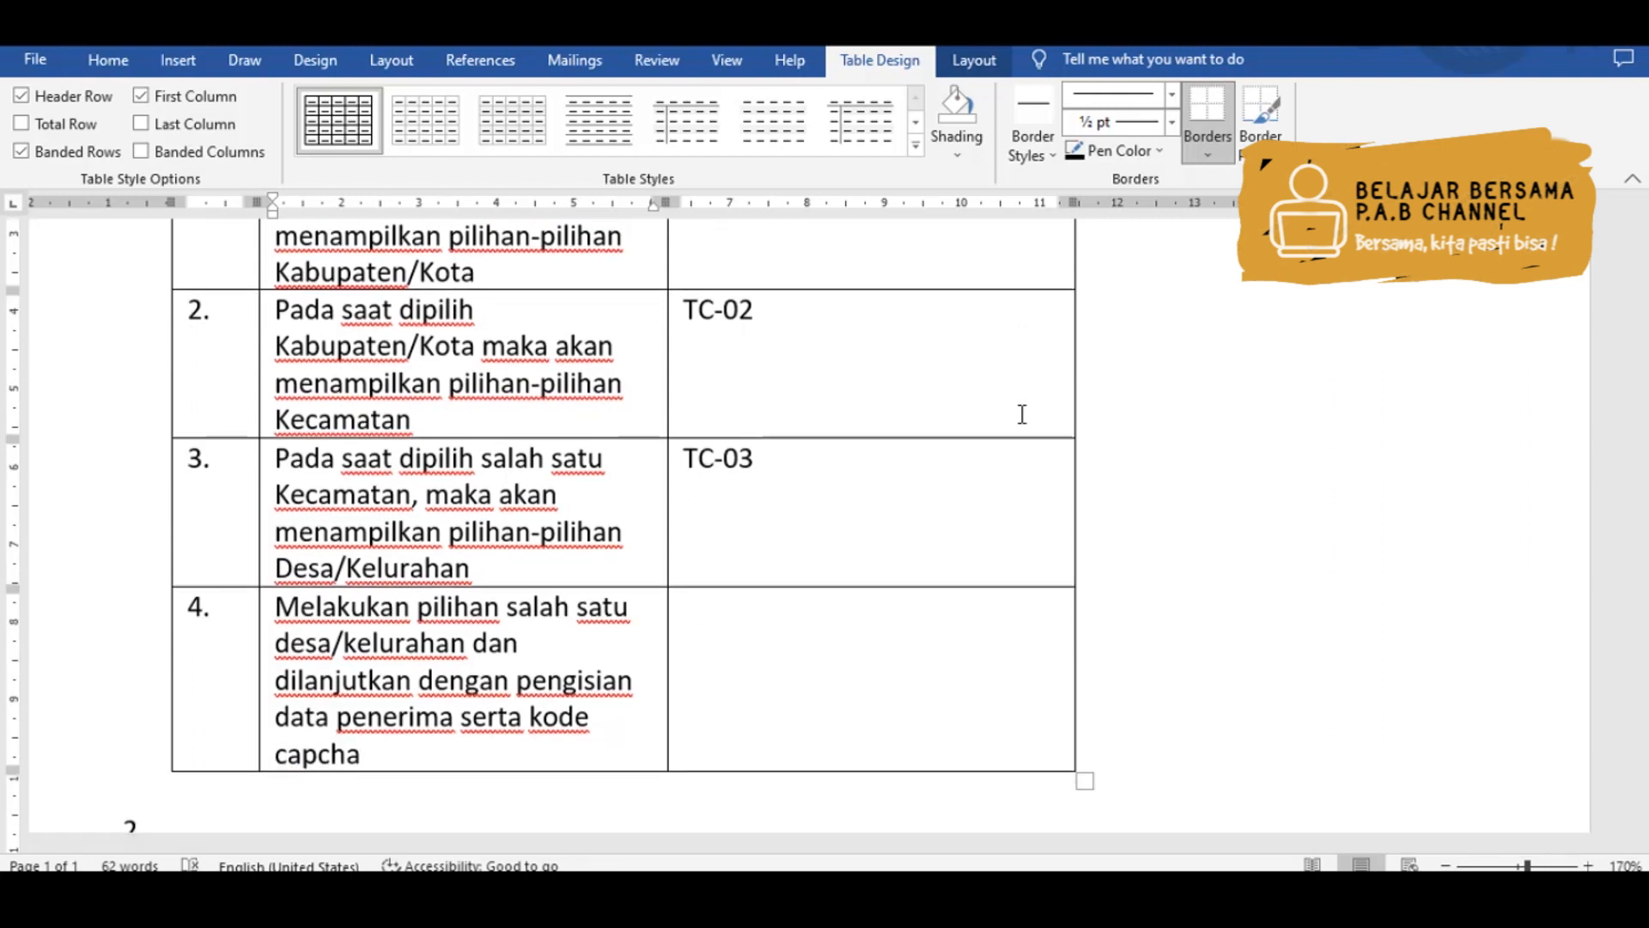
type(", lalu")
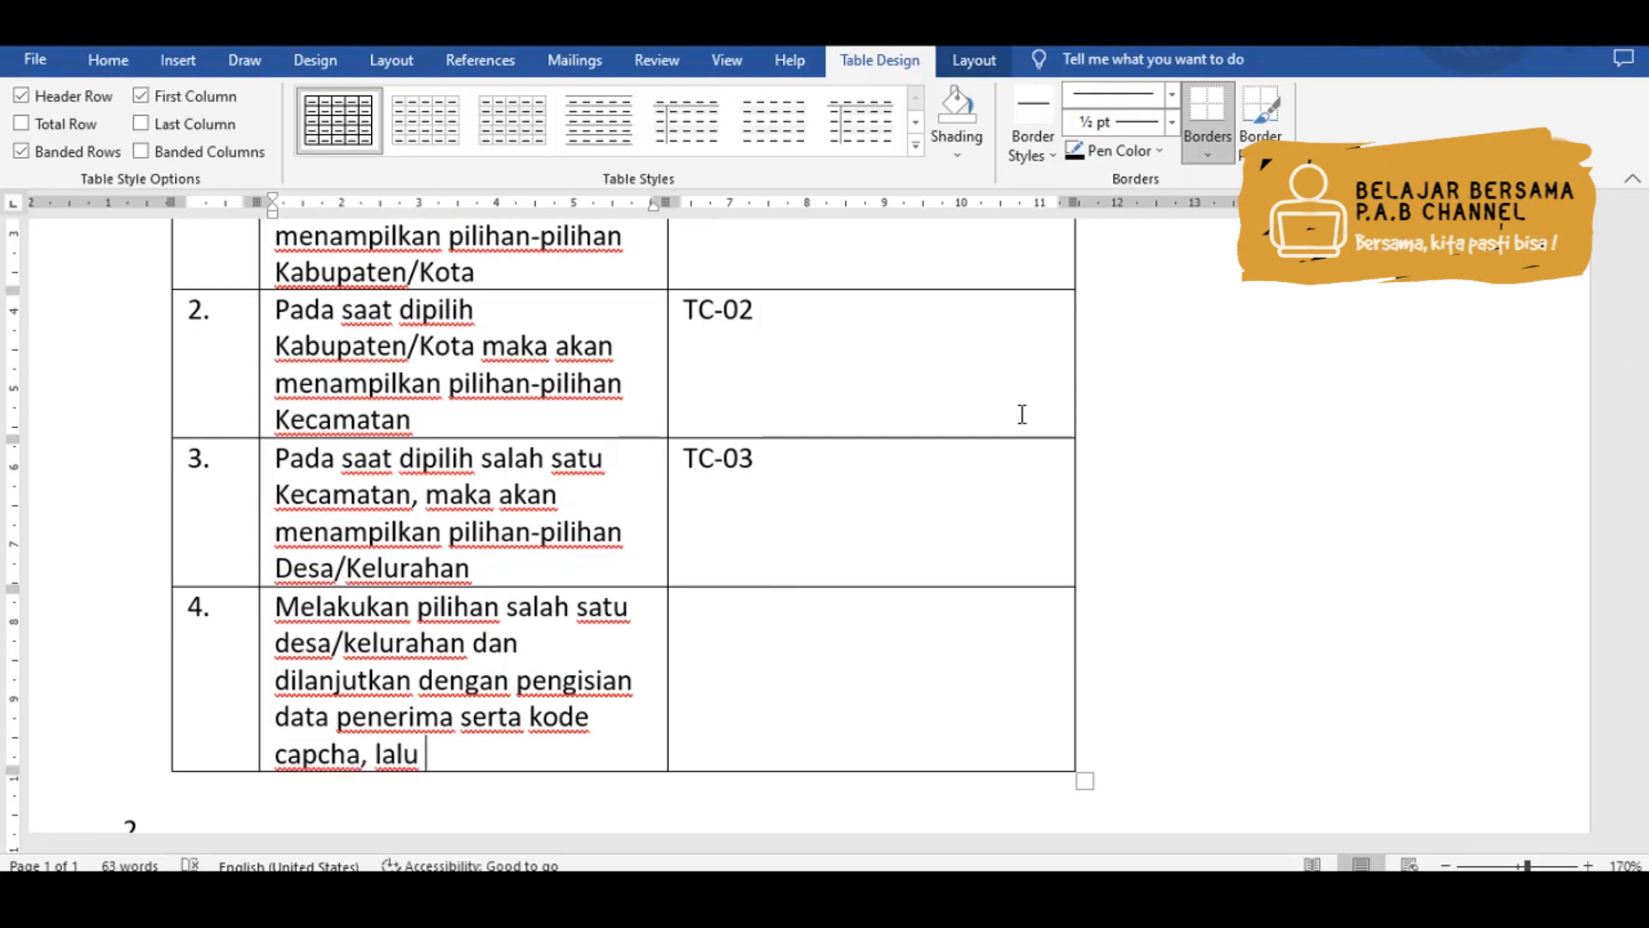
key("BackSpace")
key("BackSpace")
key("BackSpace")
key("BackSpace")
key("BackSpace")
type("maka pada s")
type("aat di k")
type("lik pe")
type("ncarian")
type(" akan menampilka")
type("n informas")
type("i dari data ")
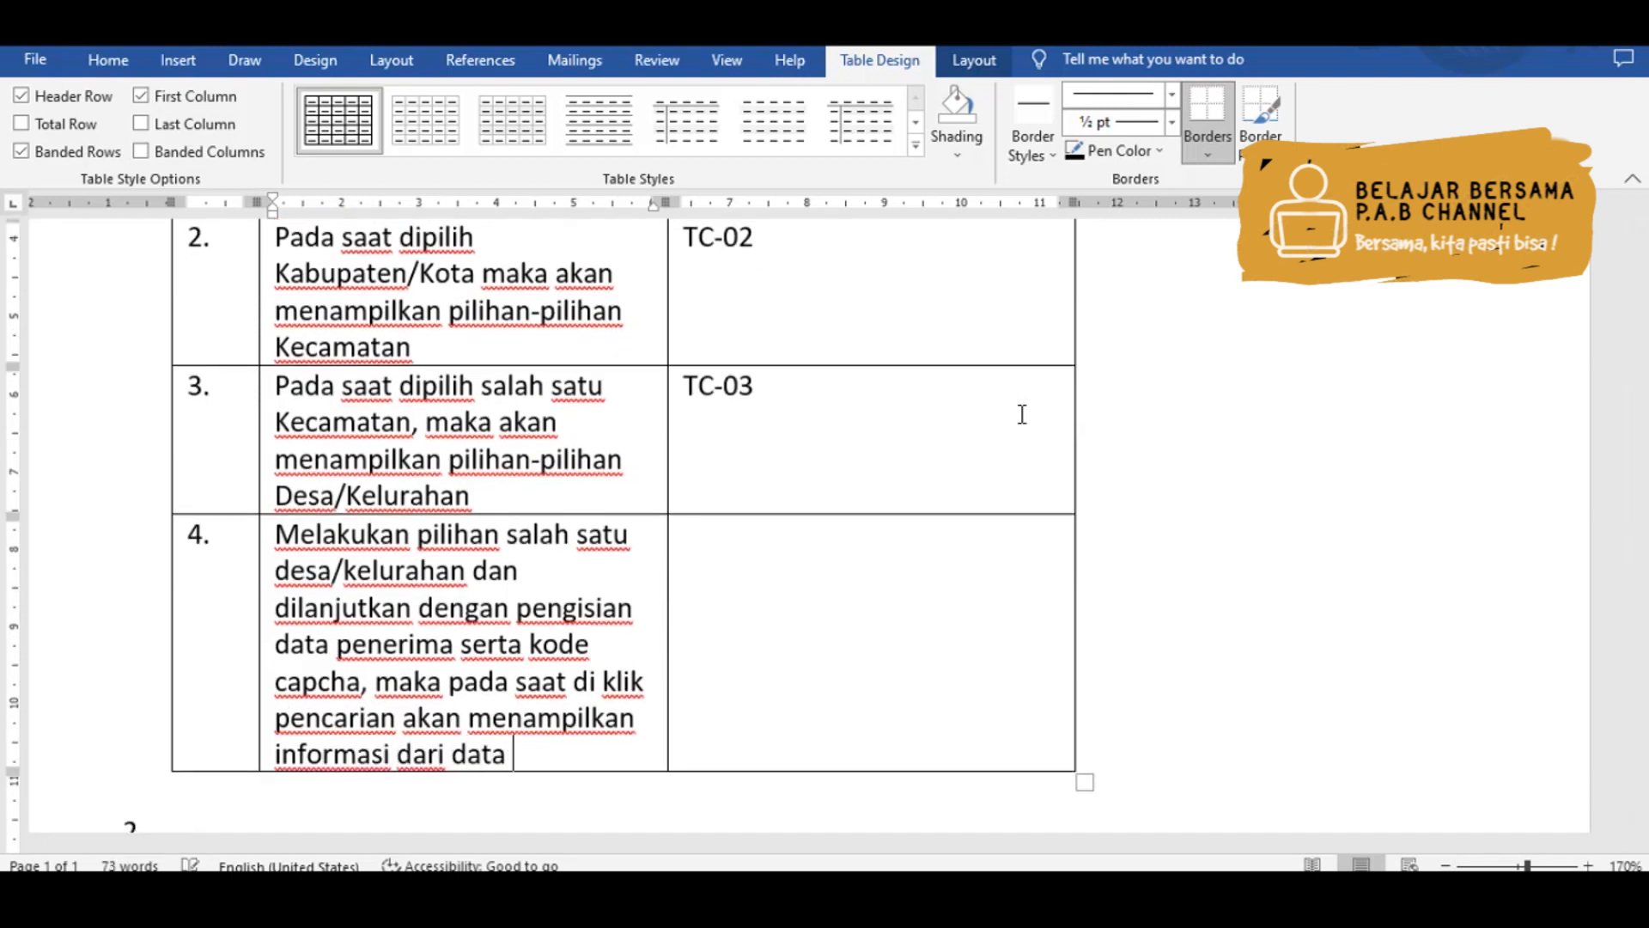
type("tersebut.")
key("Tab")
type("TC")
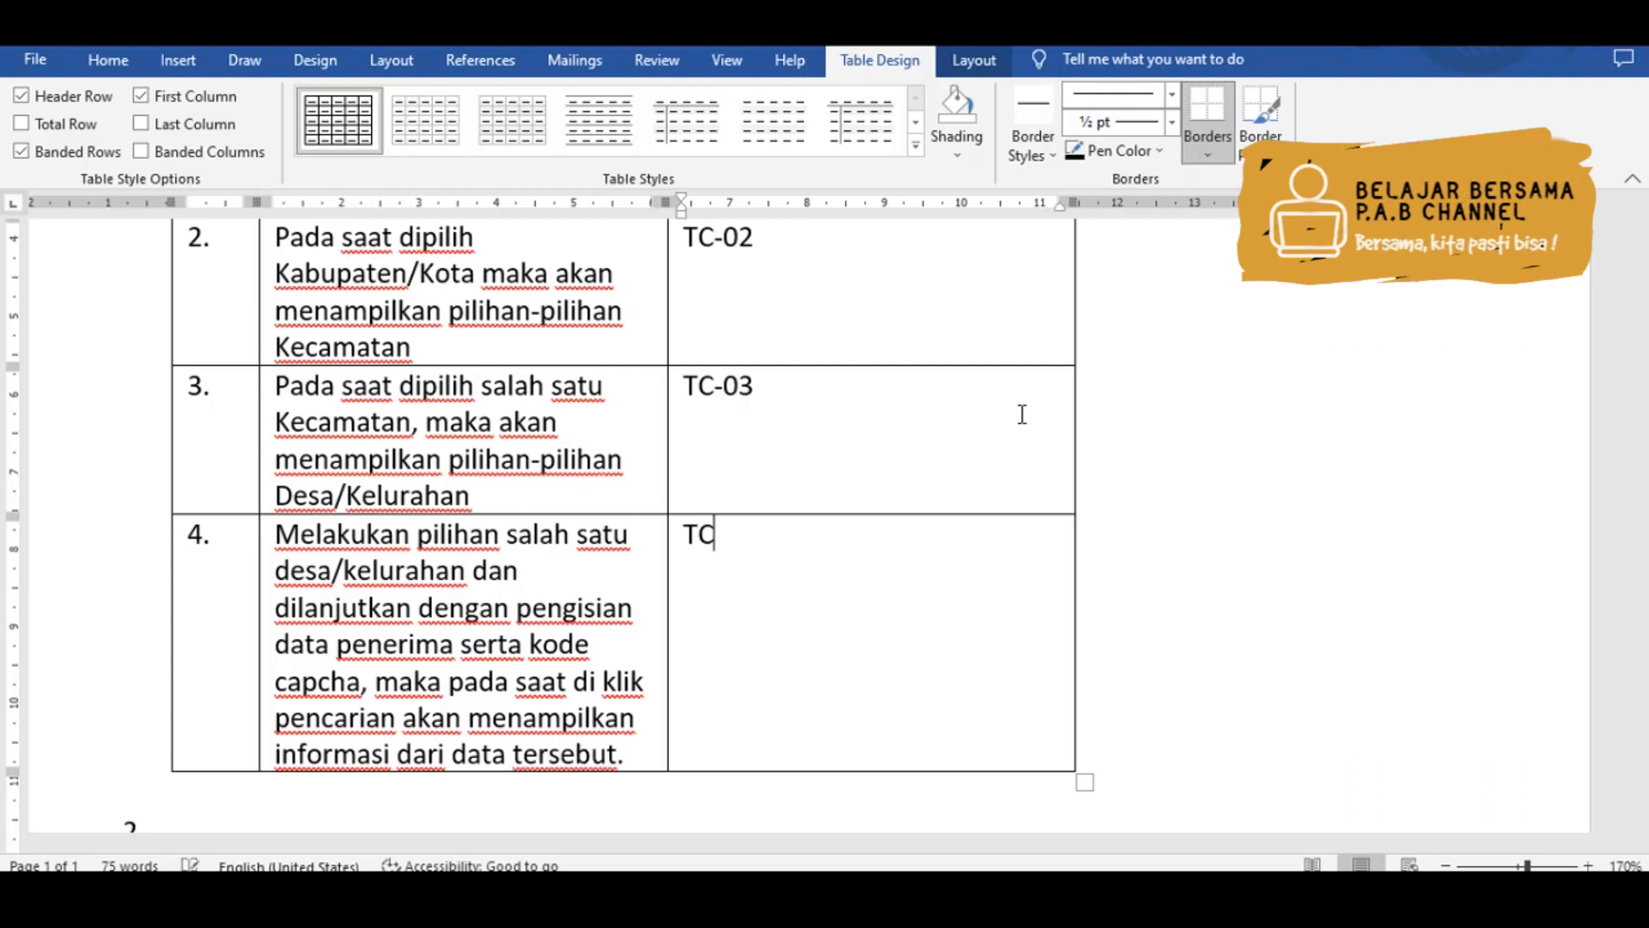
type("-04")
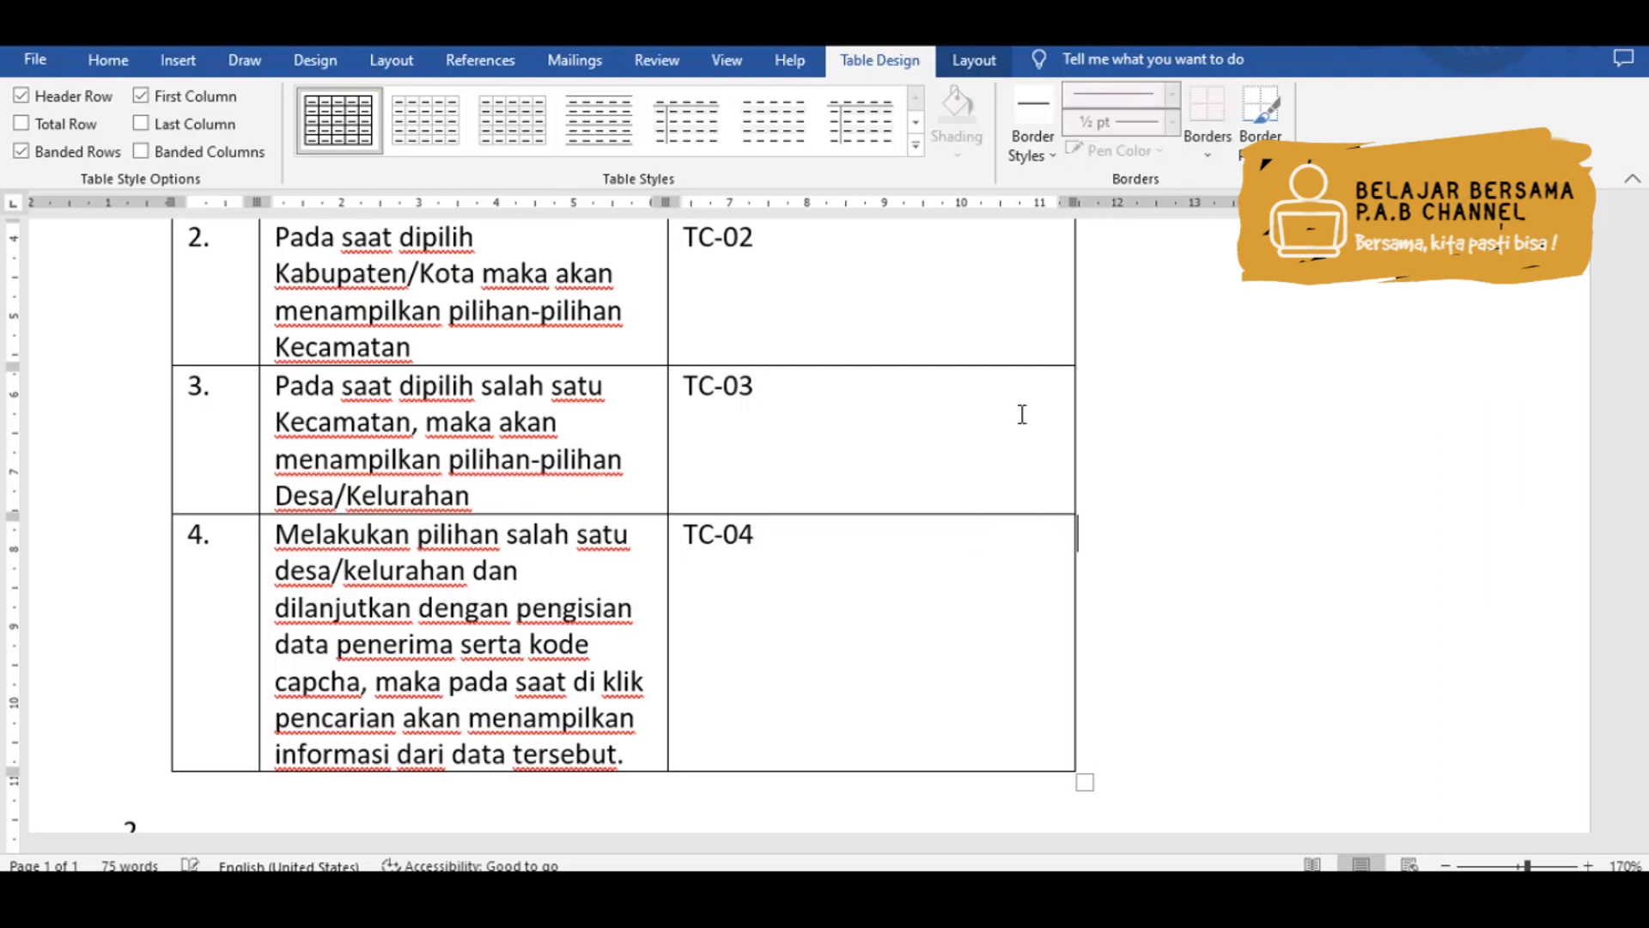
- Zoom out and scroll up until the whole table and its Kriteria Fungsi heading are visible
left_click(1023, 414)
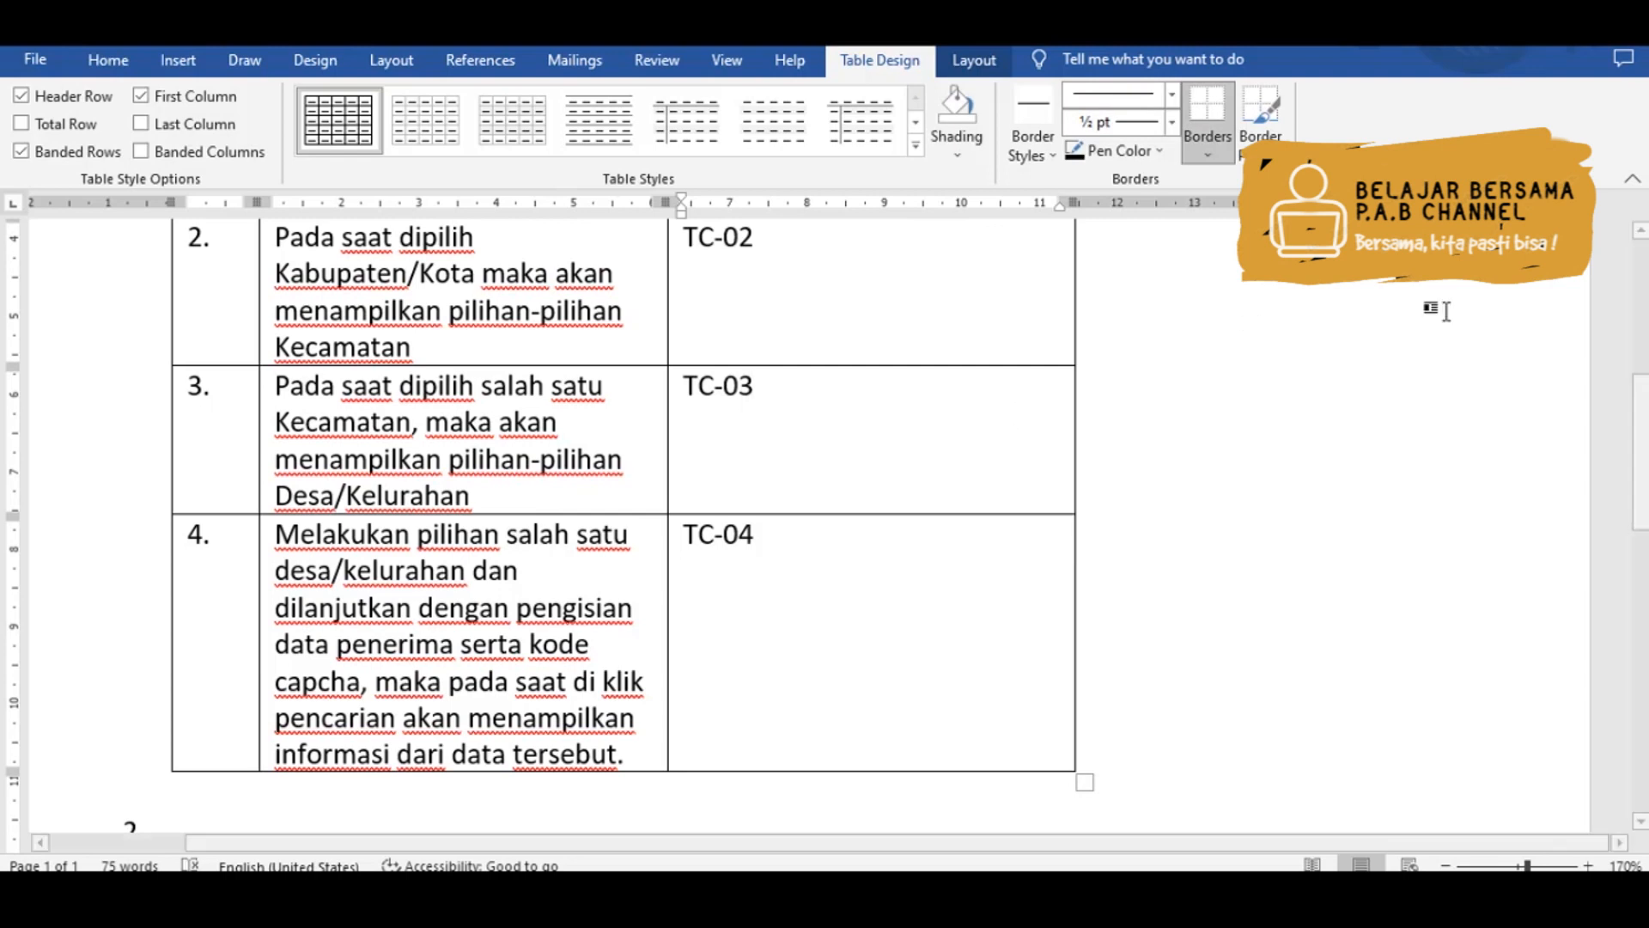
left_click(1446, 864)
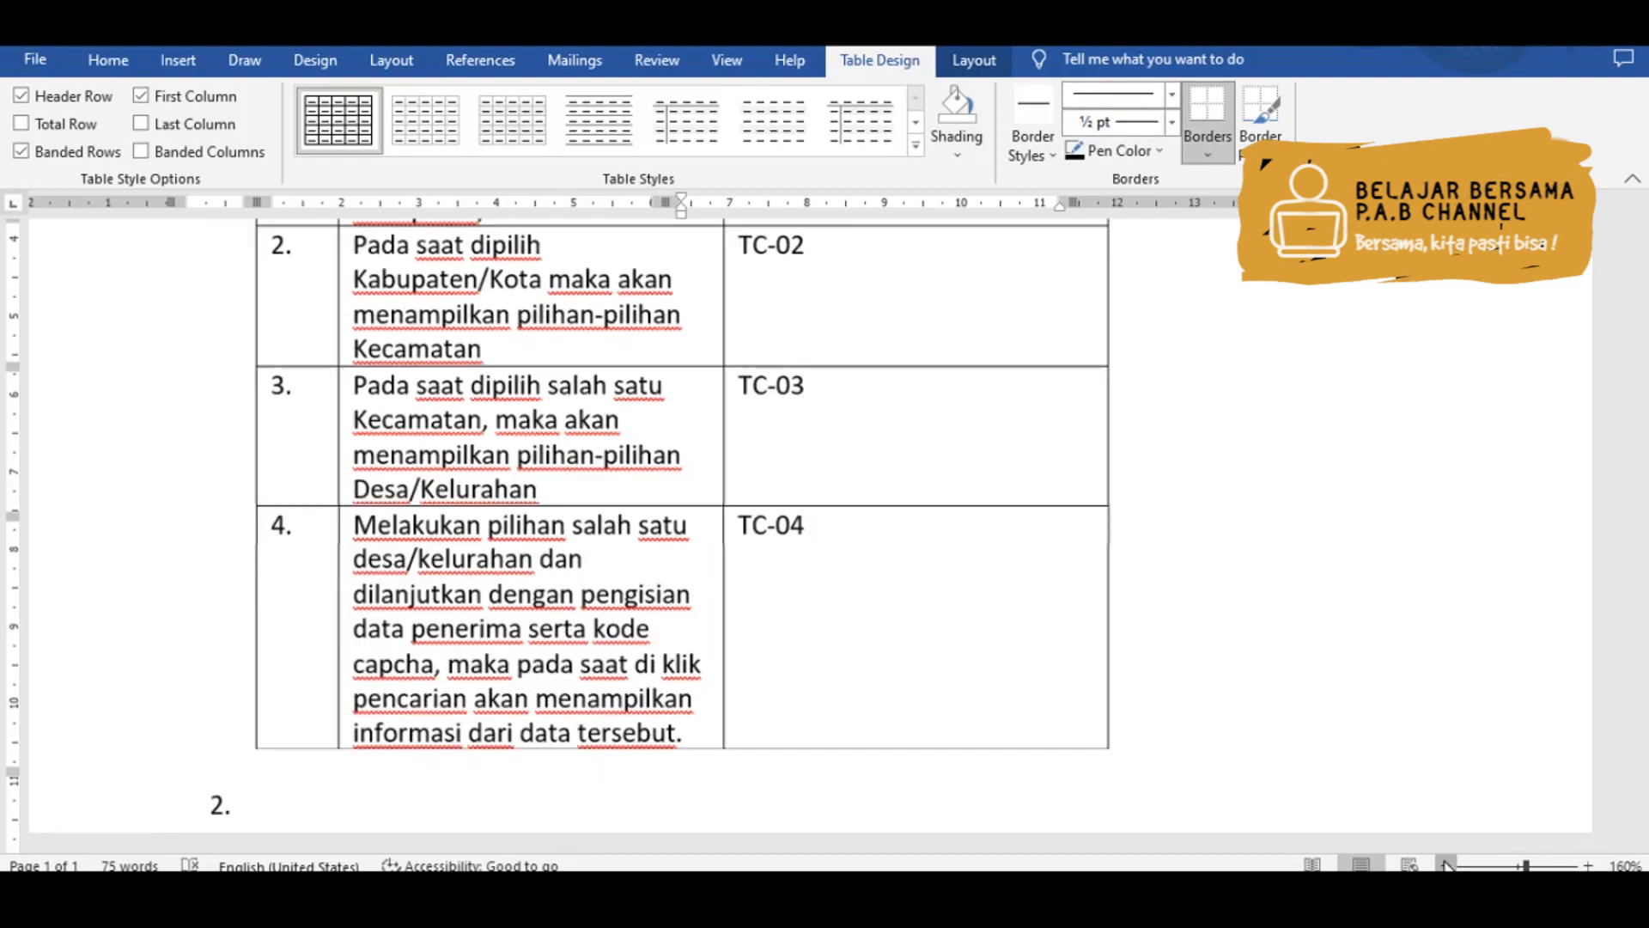
left_click(1446, 864)
left_click(1446, 864)
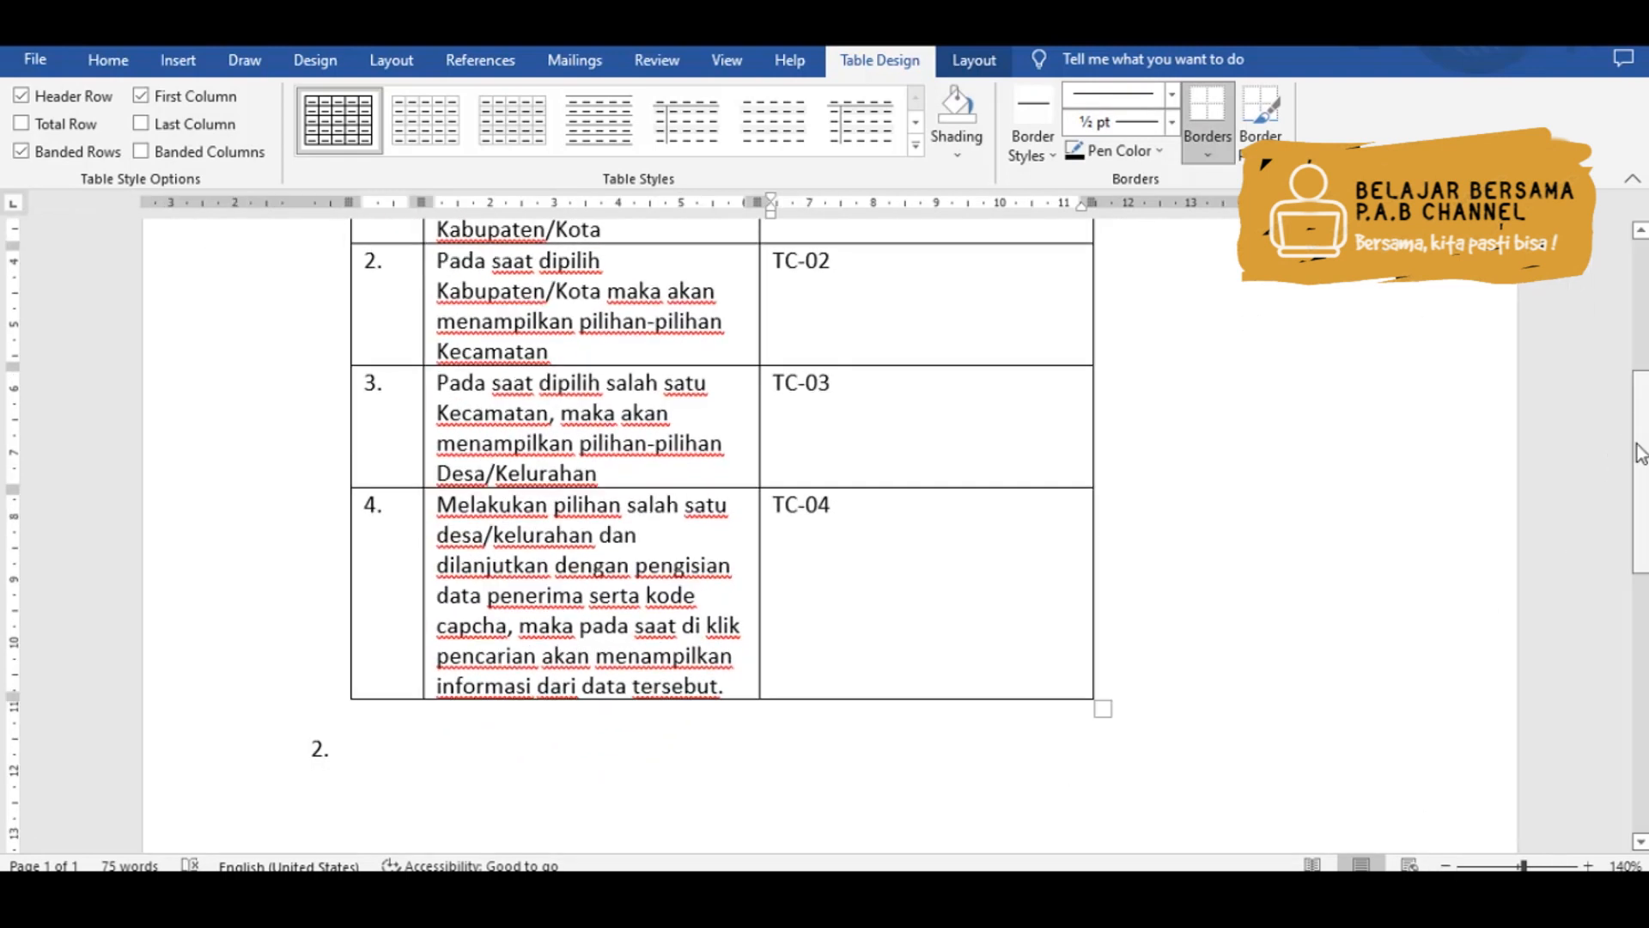
scroll(1642, 430, "up", 3)
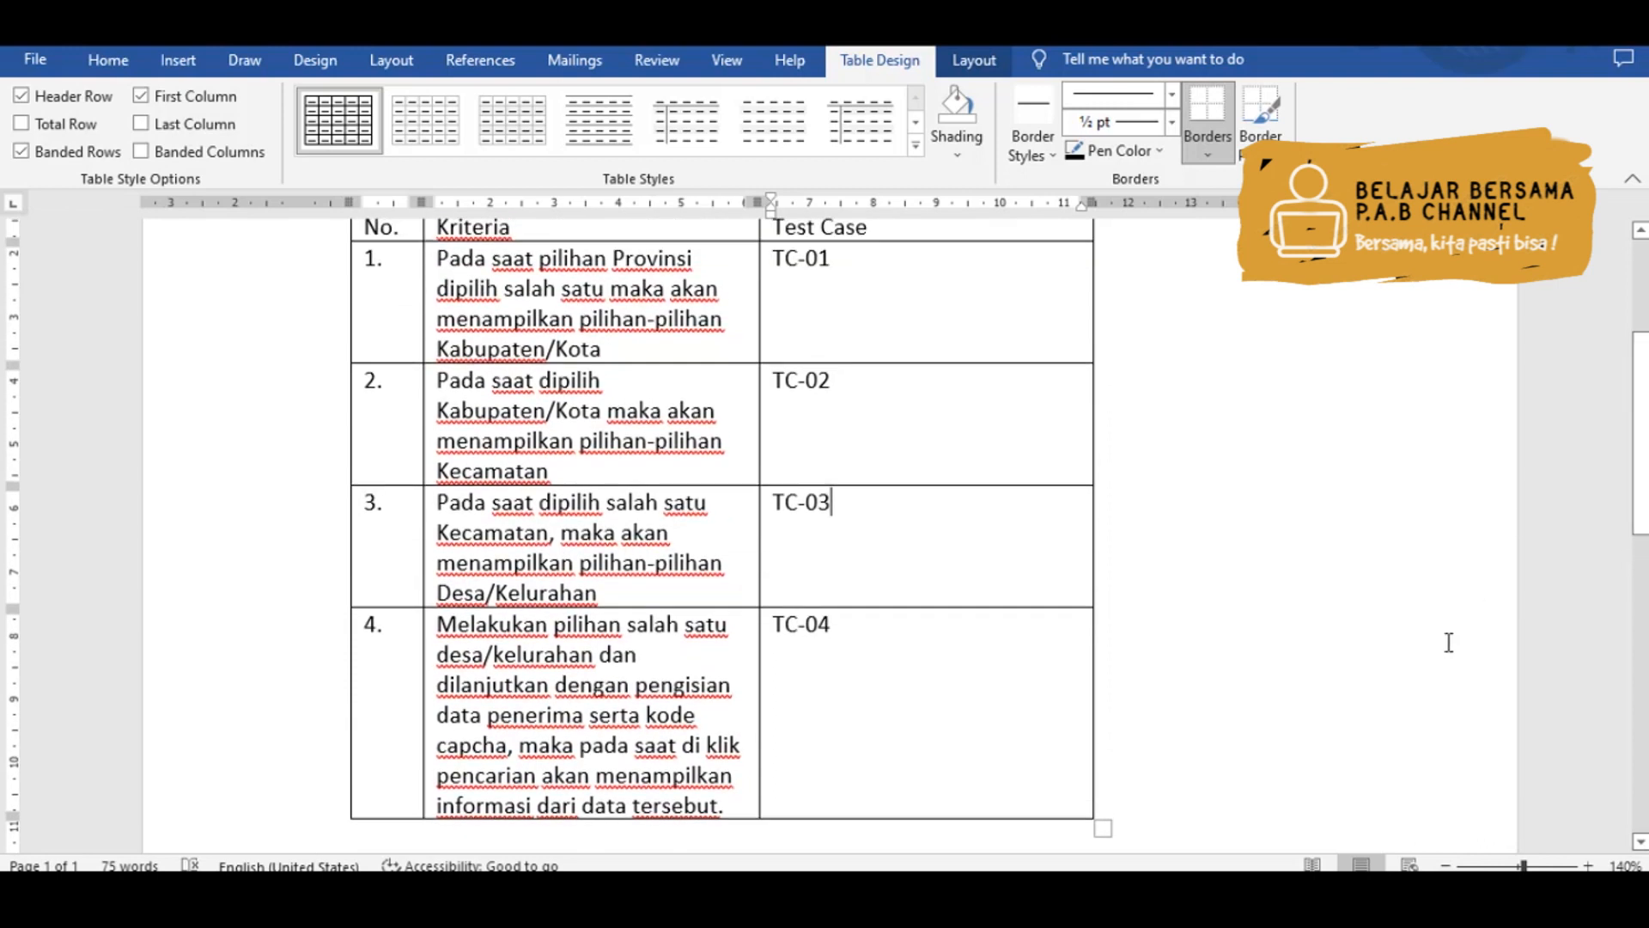
left_click(1445, 865)
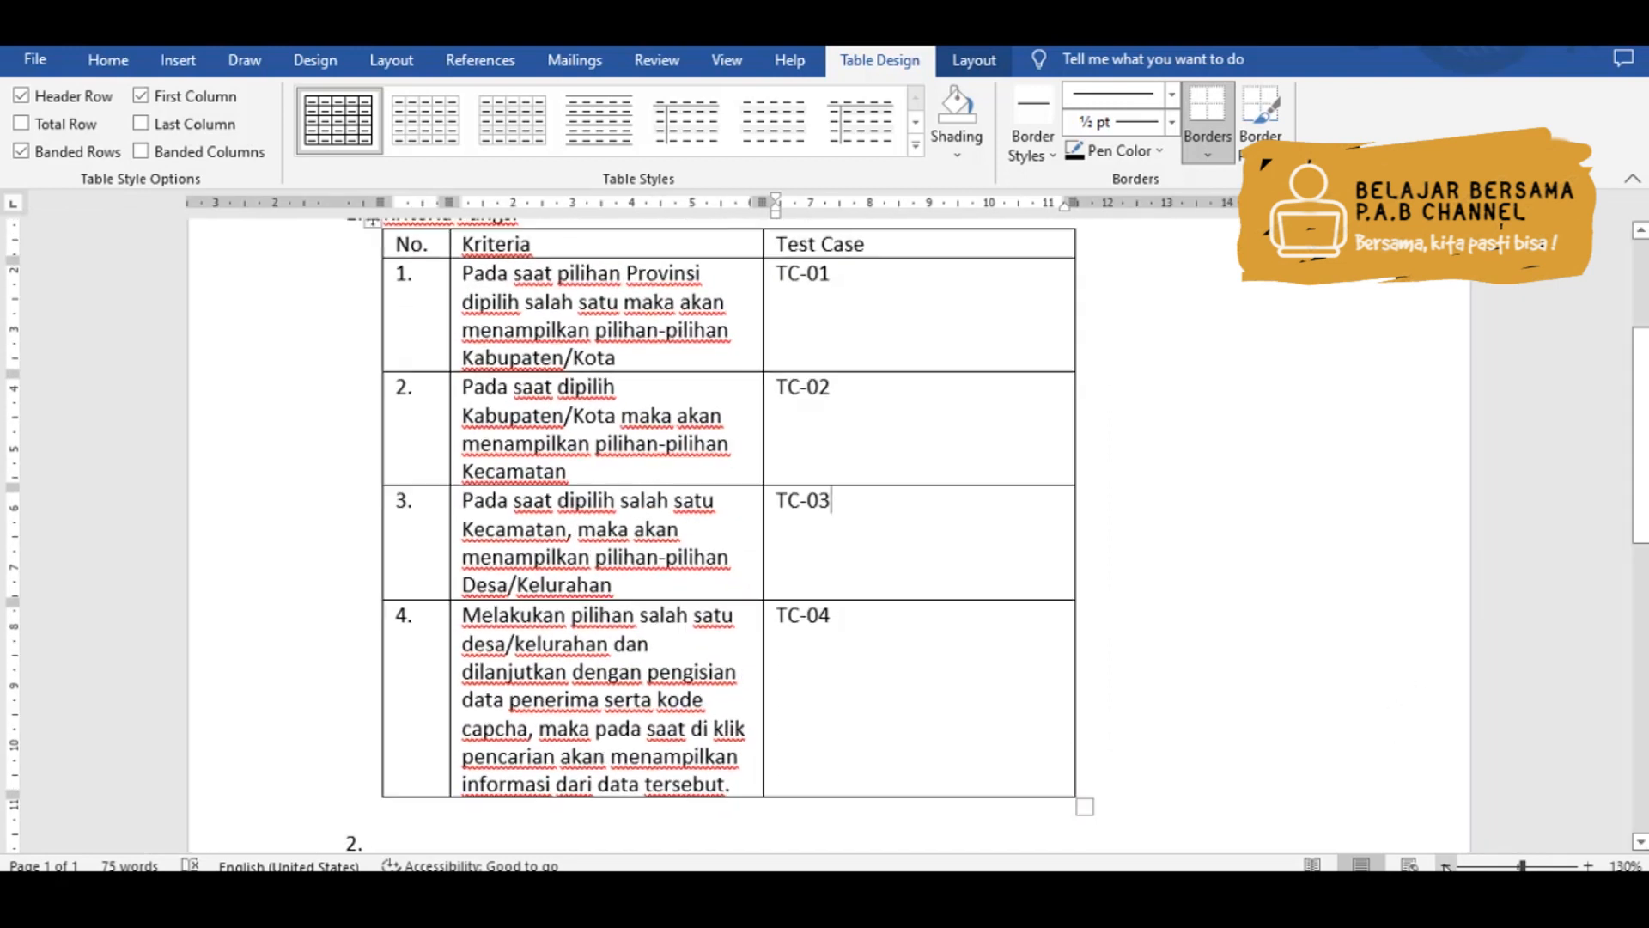
left_click(1446, 865)
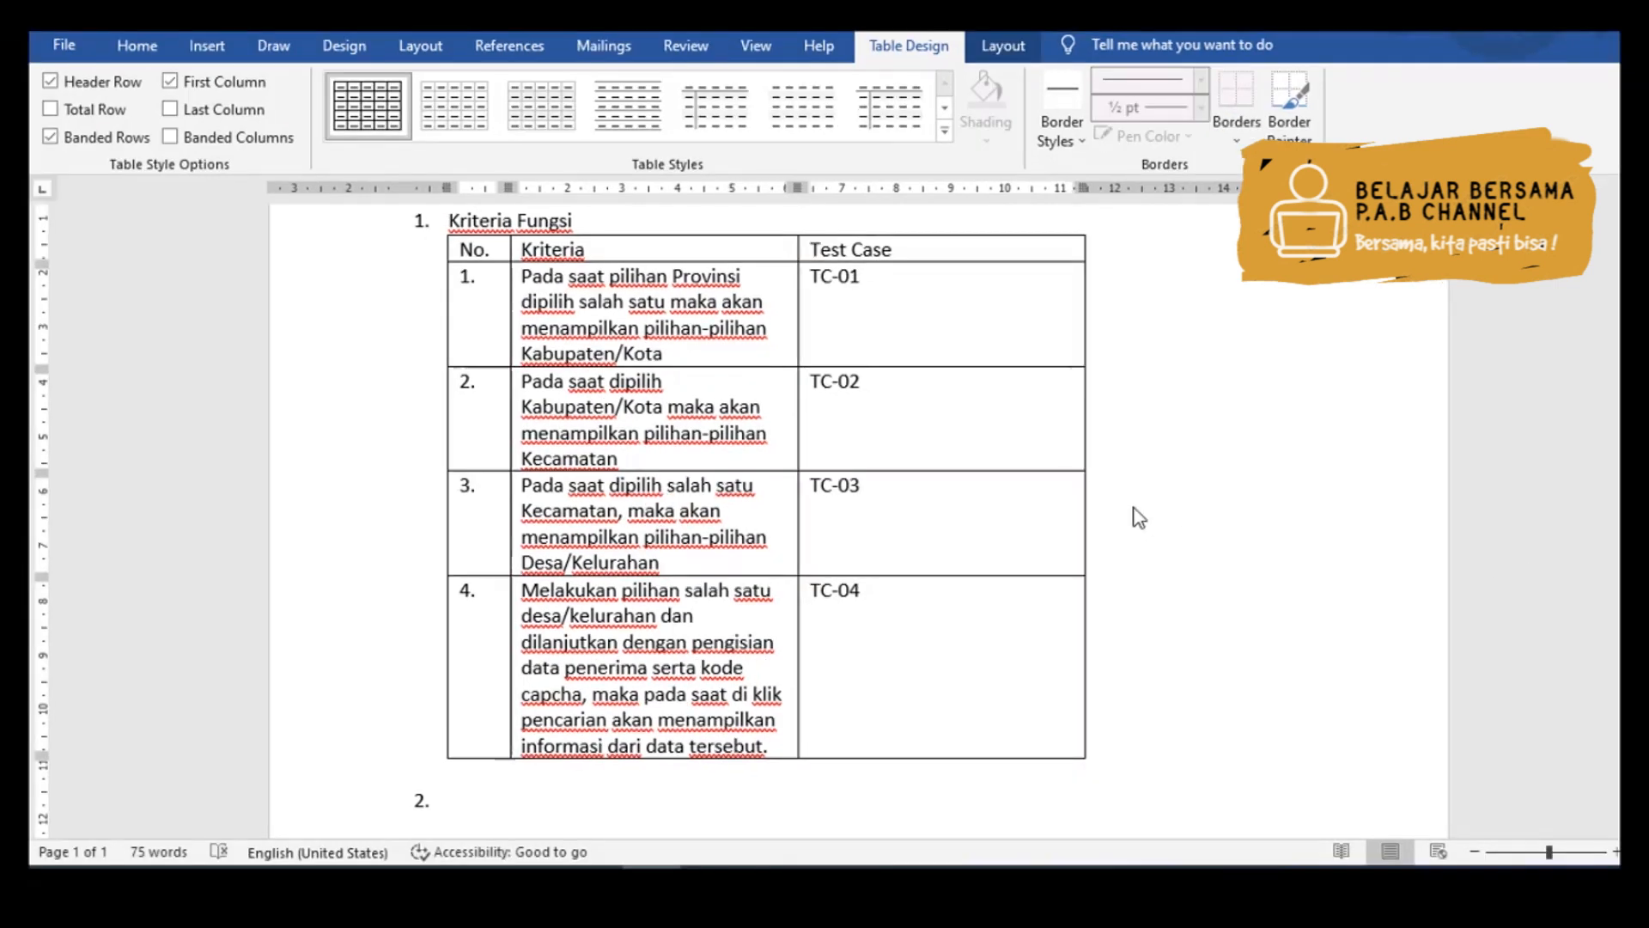
- Change test cases TC-01 and TC-02 to TC-01-01 and TC-01-02
left_click(841, 278)
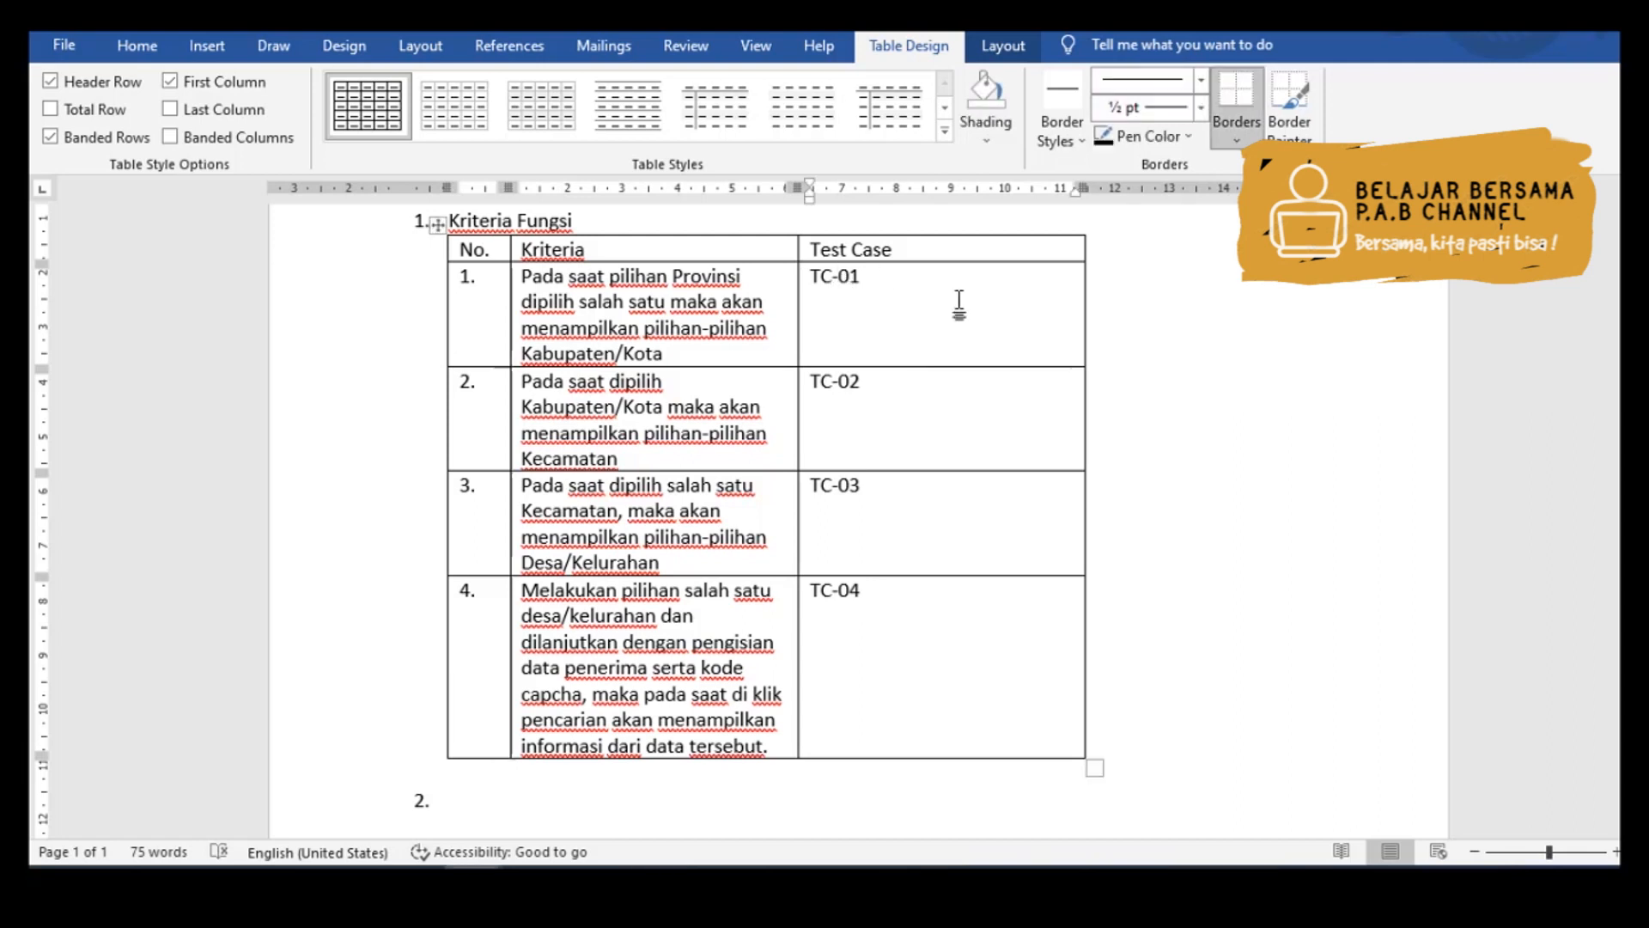
key("Right")
key("Left")
key("Left")
type("01-")
key("Down")
key("Down")
key("Up")
key("Up")
- Change TC-03 and TC-04 to TC-01-03 and TC-01-04, then switch to the PowerPoint deck
key("Left")
key("Left")
type("01-")
key("Down")
key("Down")
key("Up")
key("Up")
key("Left")
key("Left")
type("01-")
key("Down")
key("Left")
key("Left")
type("01-")
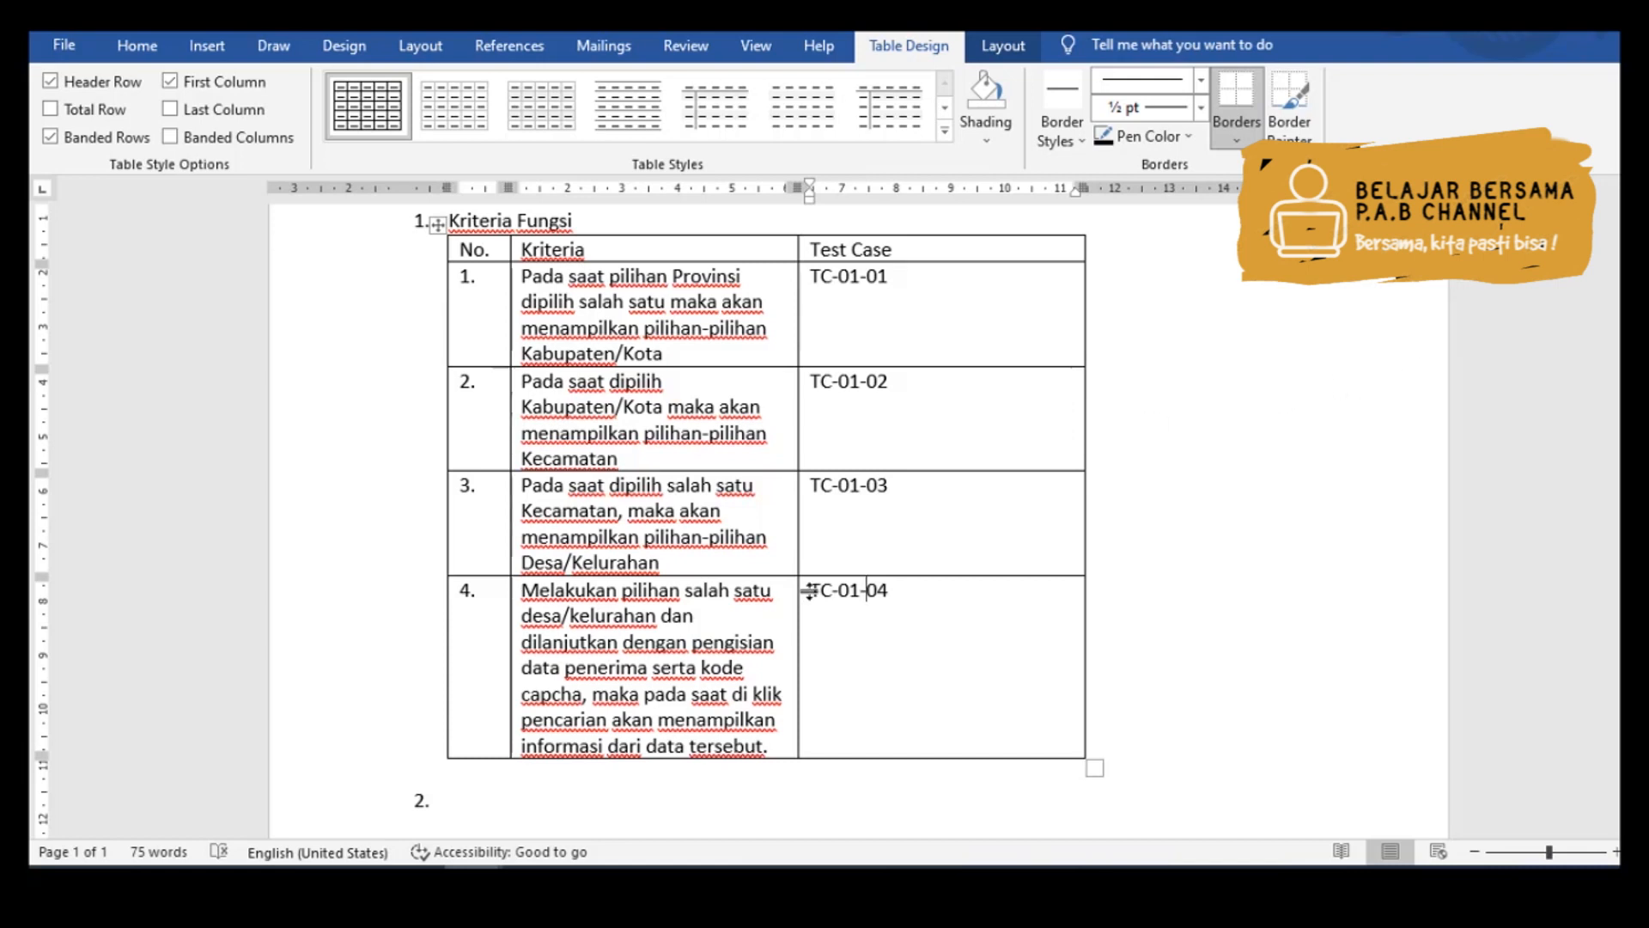
left_click(449, 799)
key("alt+Tab")
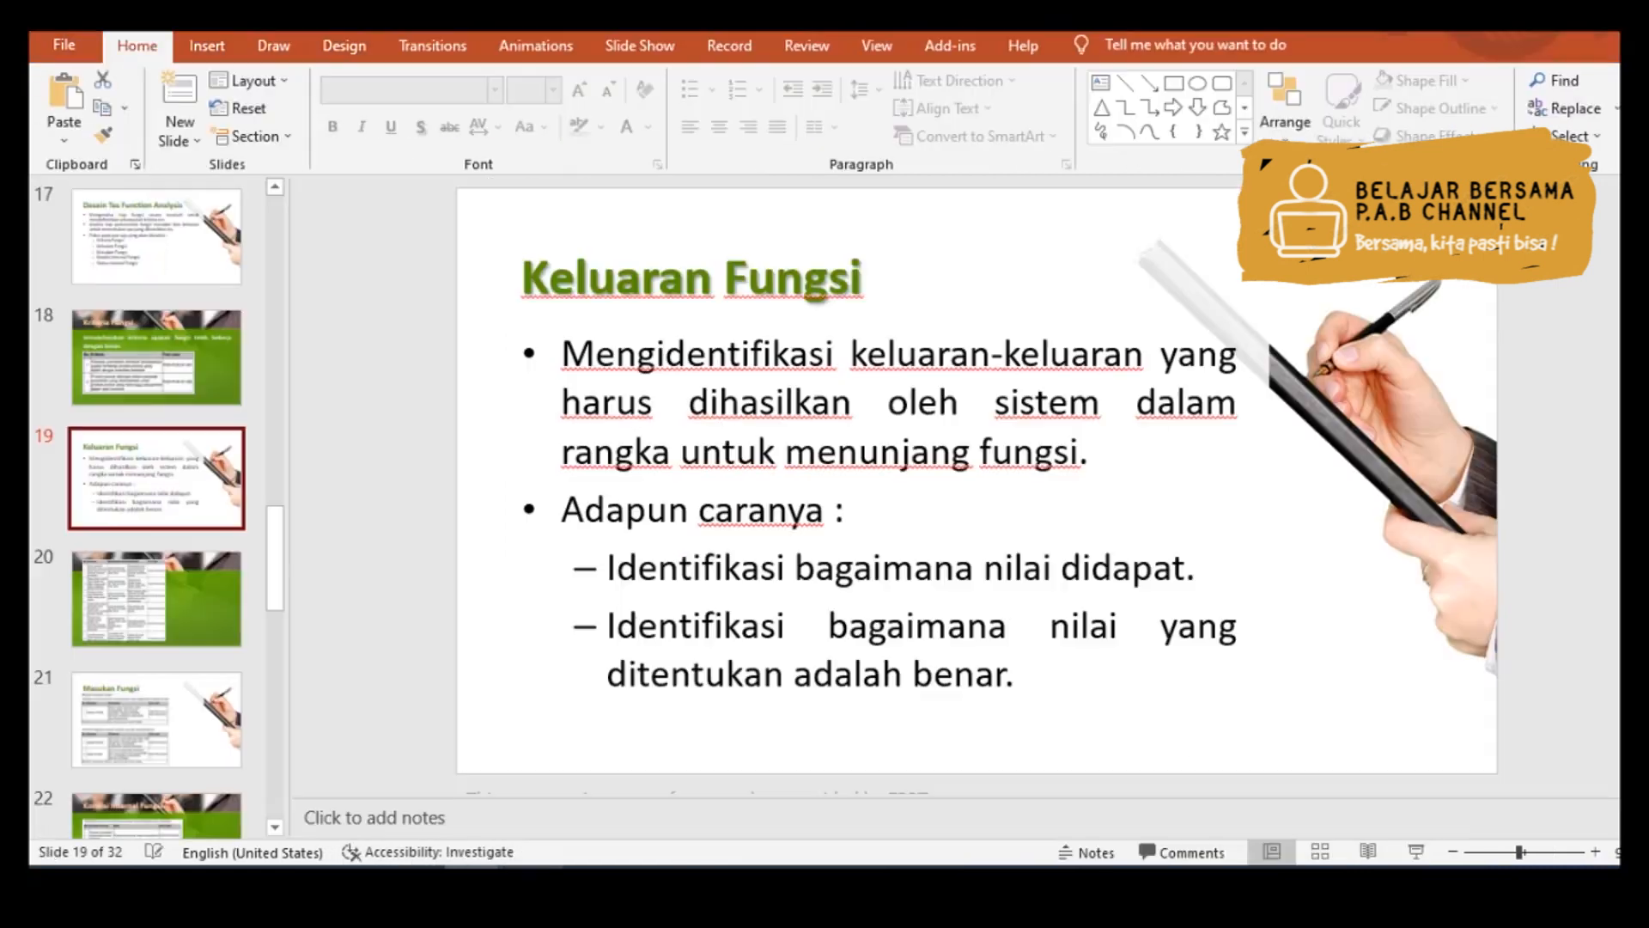
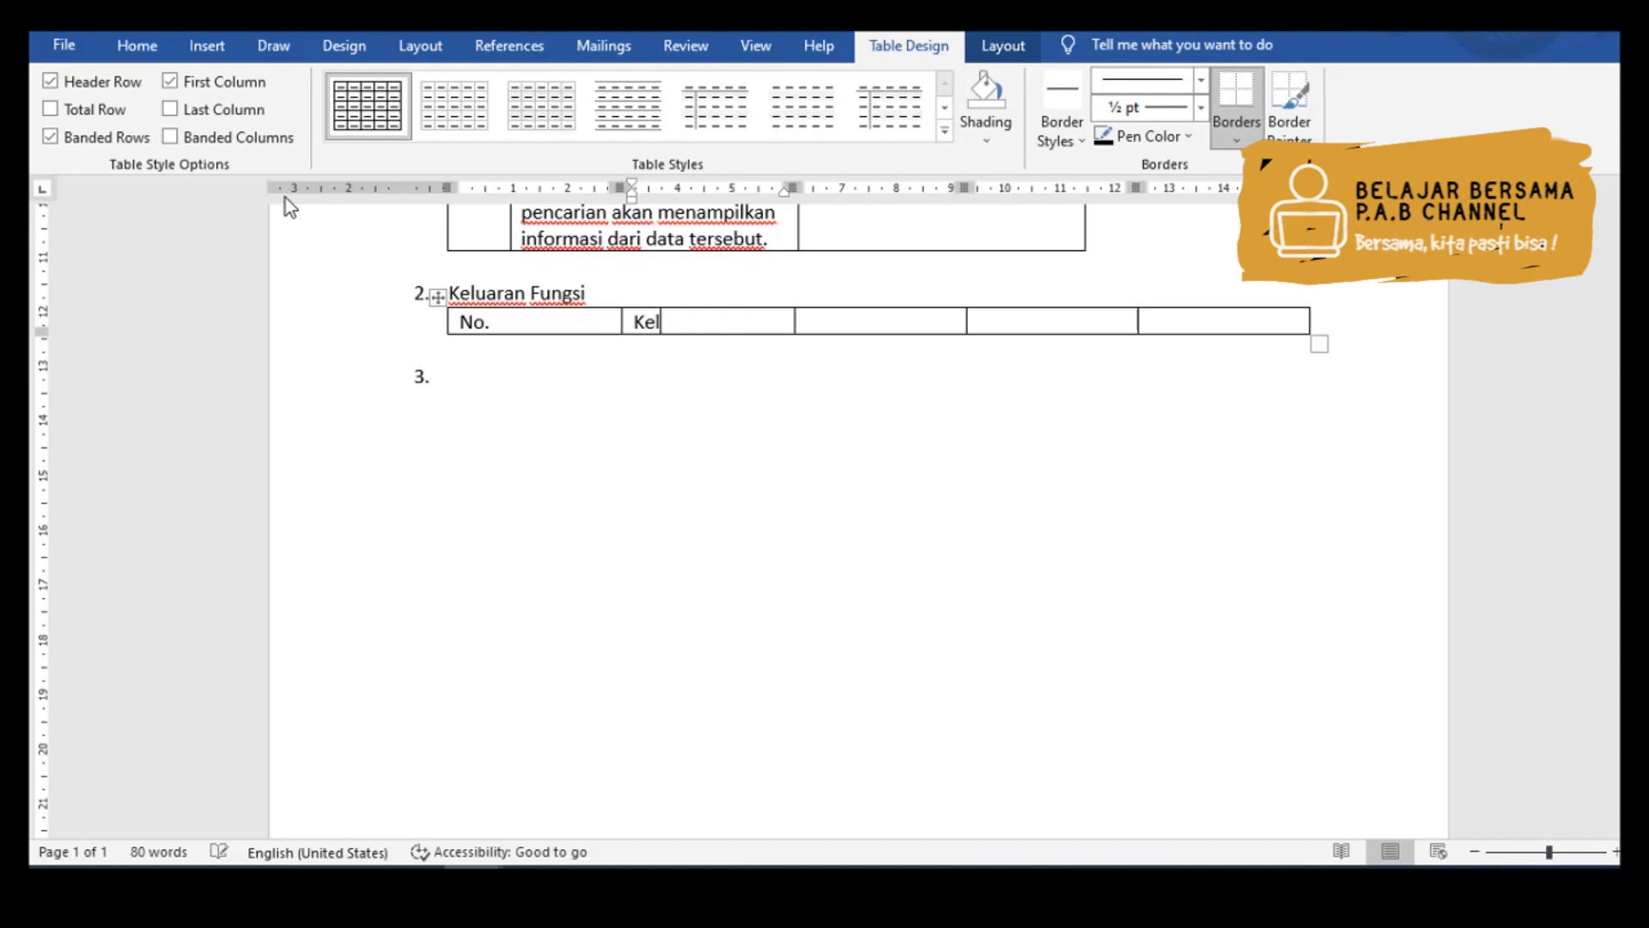
- Fill the remaining header cells with Kemapuan Akses, Kebenaran and Test Case, and add an empty row below
key("Tab")
type("Kemapuan Akses")
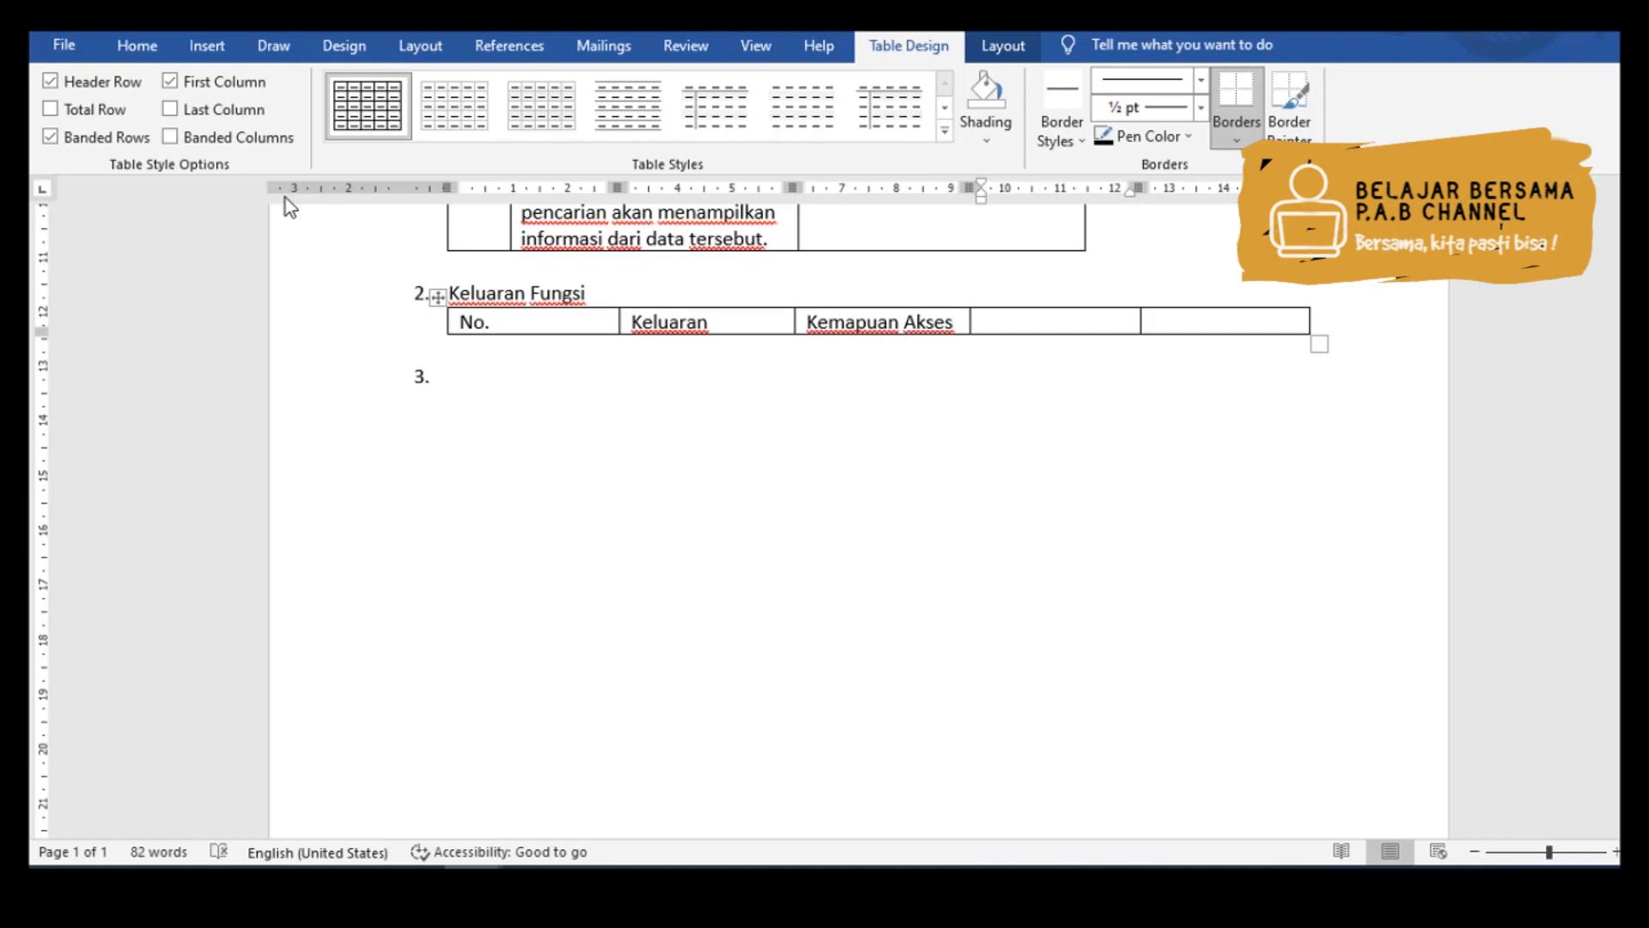
type("Kebenaran")
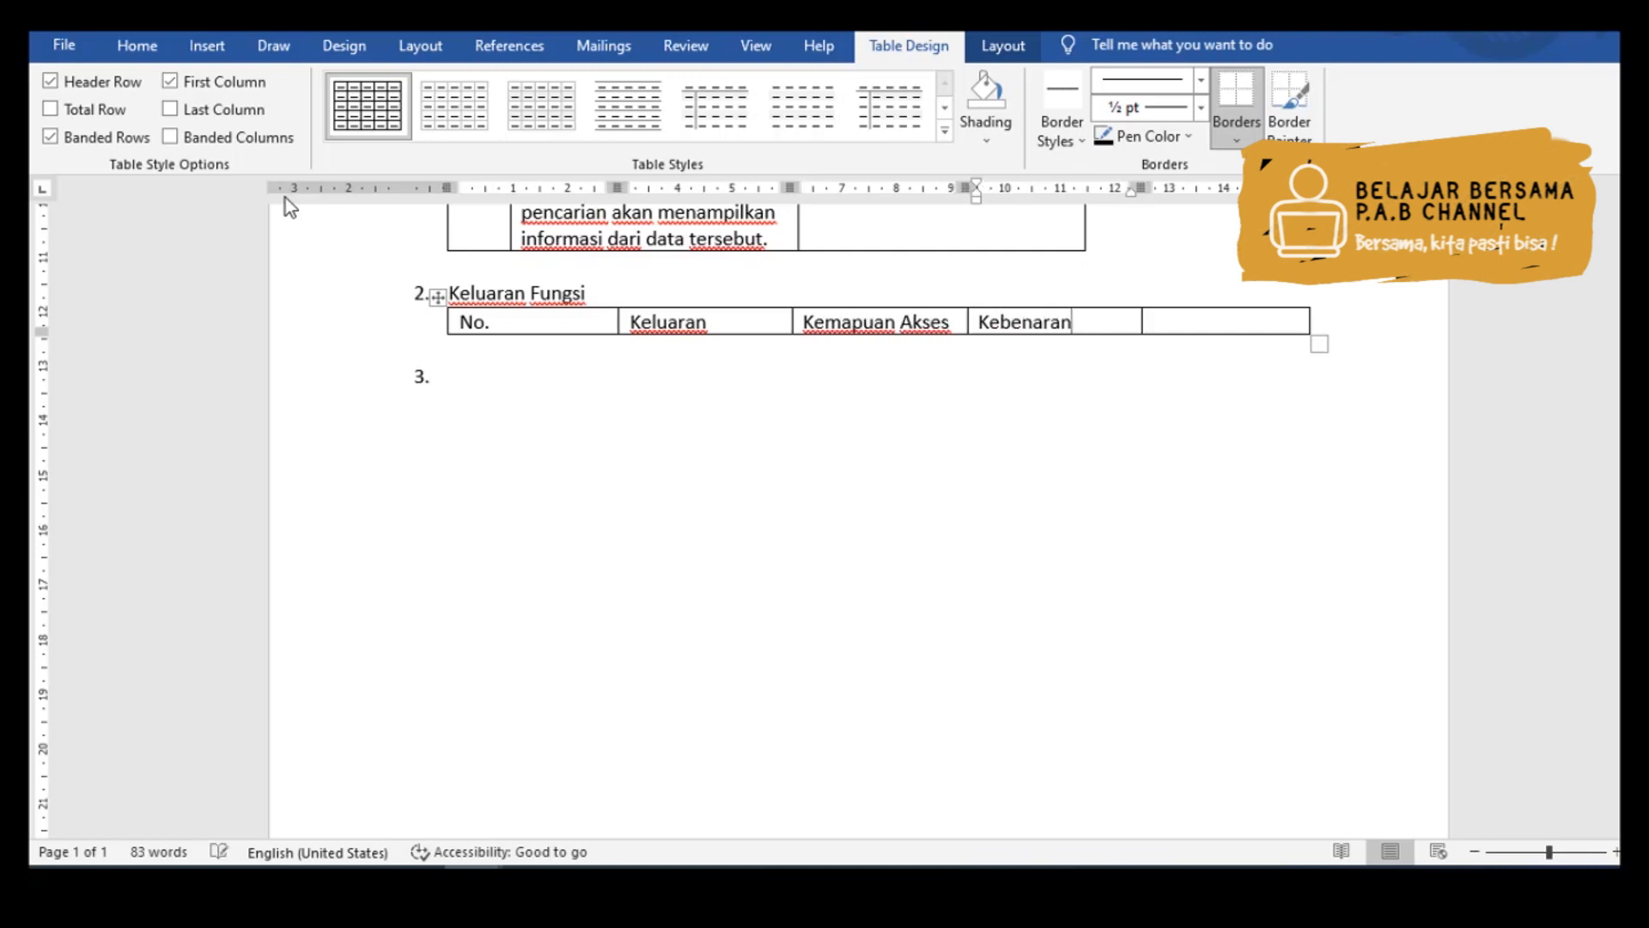
key("Tab")
type("Y")
key("BackSpace")
type("Test Case")
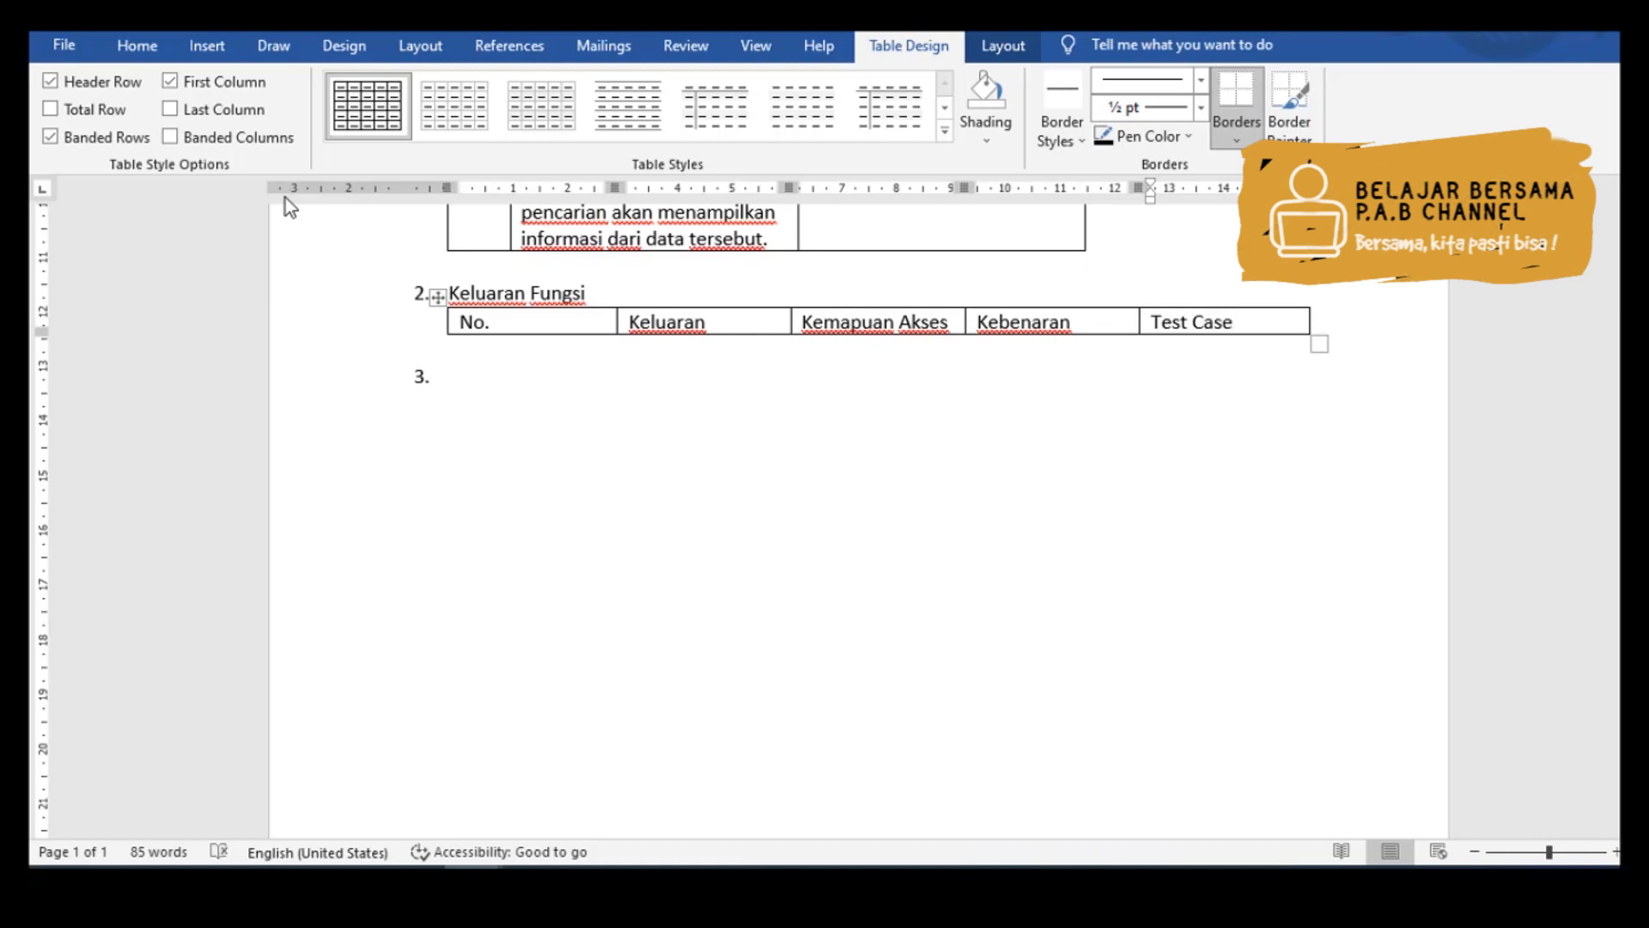
key("Tab")
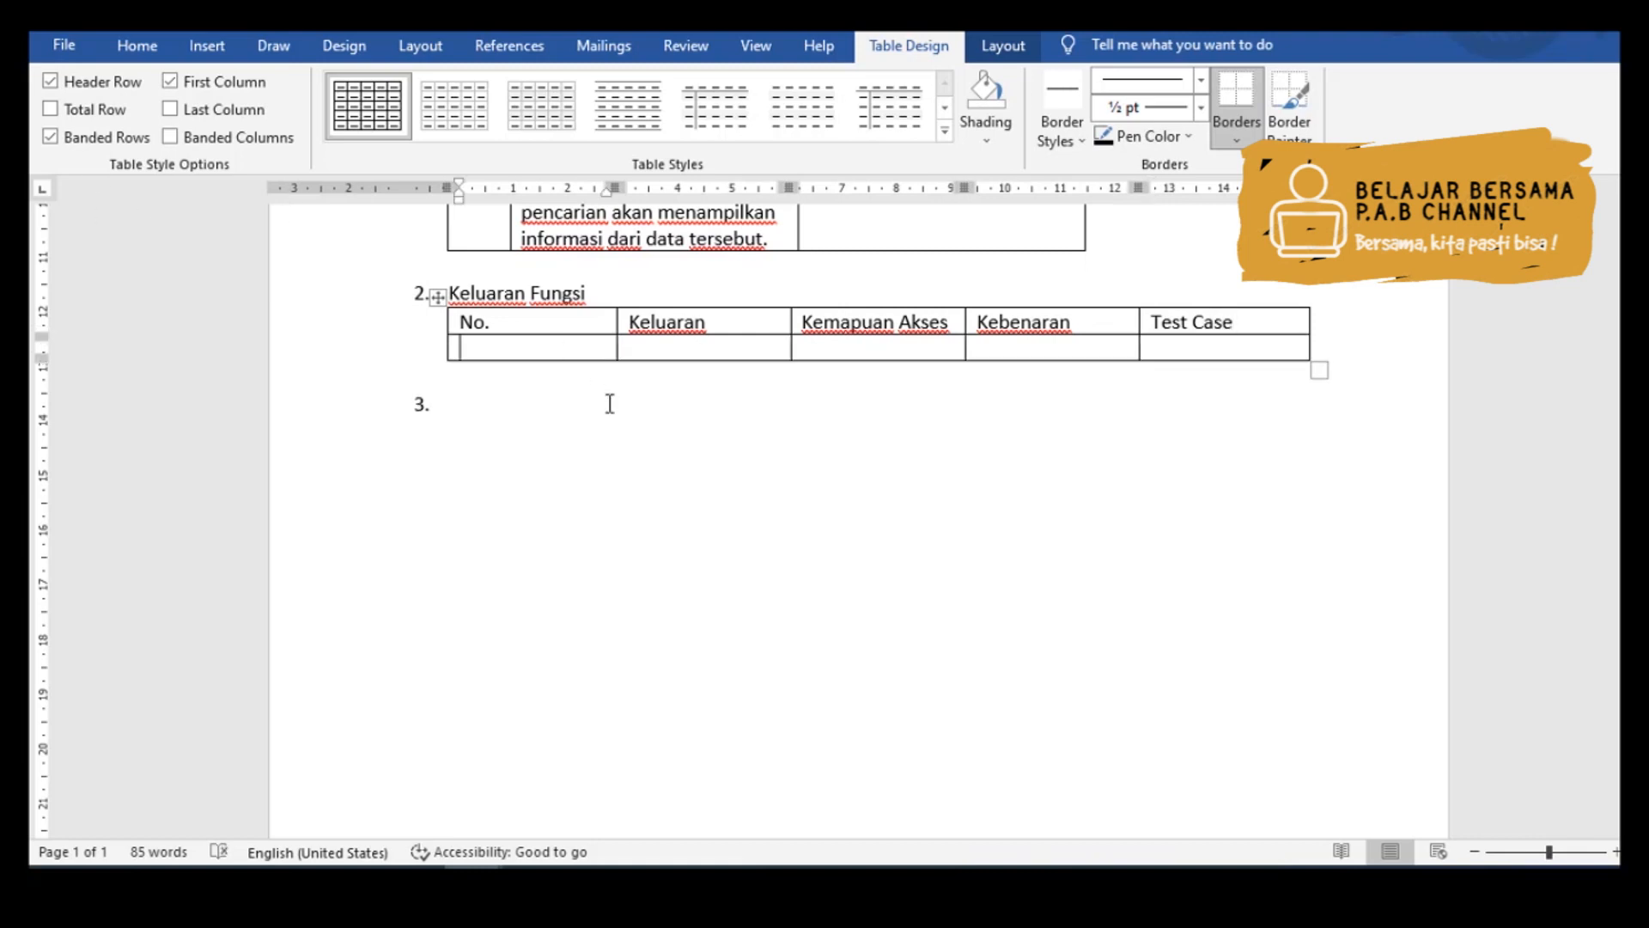
- Narrow the No. column, then enter row 1's Provinsi Keluaran and Kemapuan Akses 'Memilih salah satu Propinsi'
left_click_drag(615, 316, 512, 315)
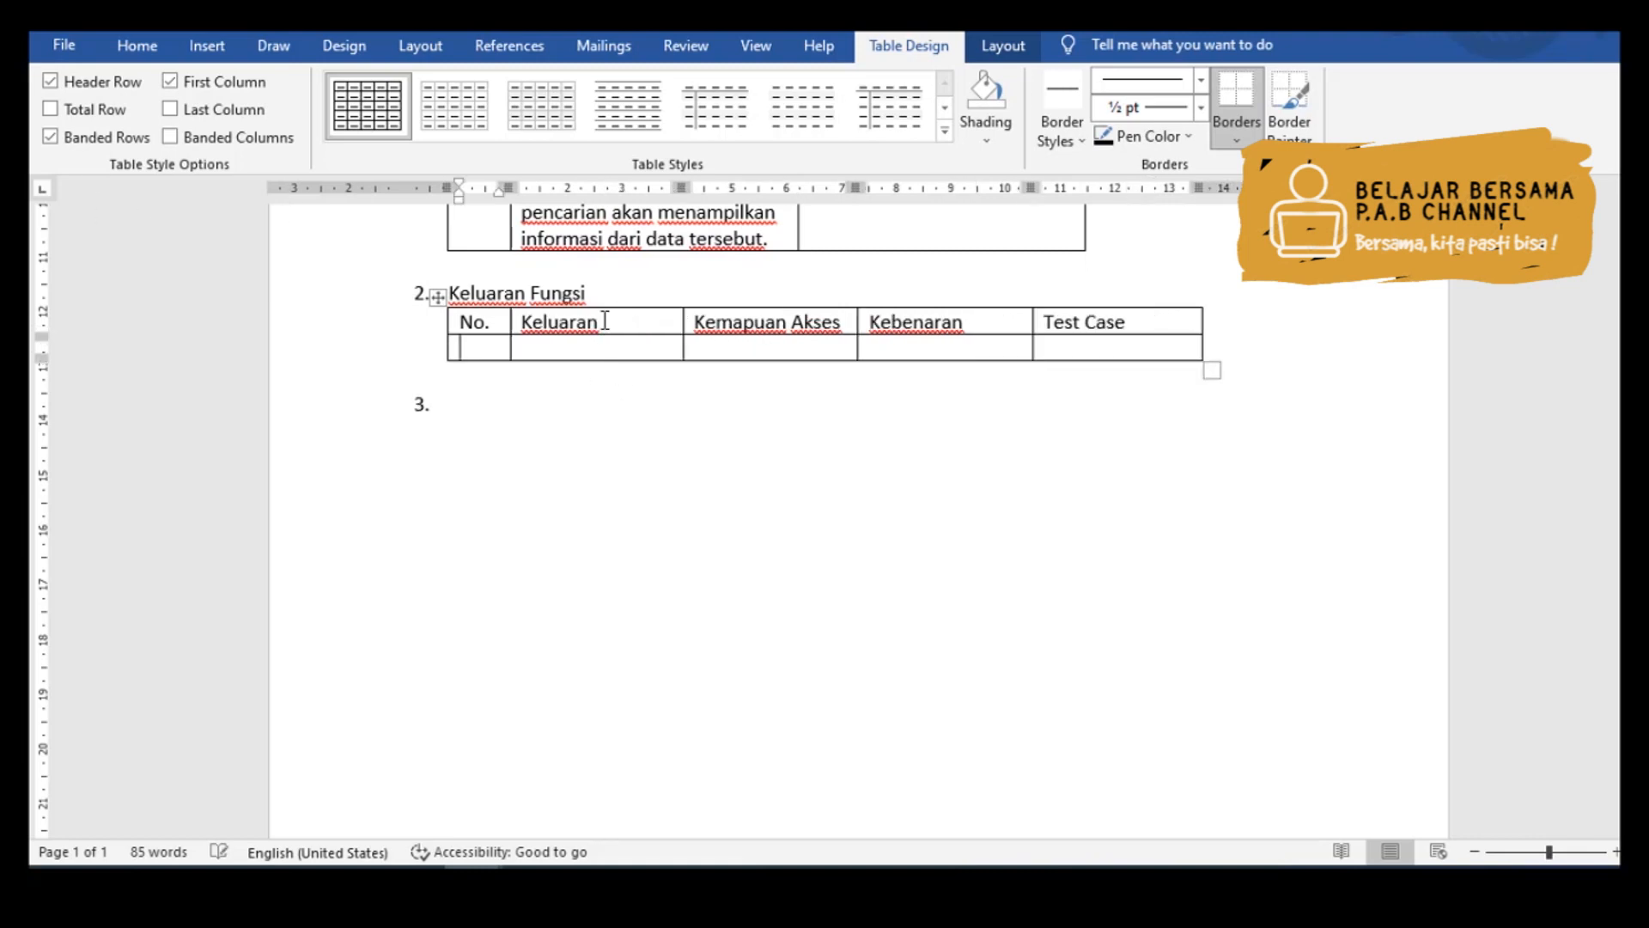
key("Tab")
type("Pilih ")
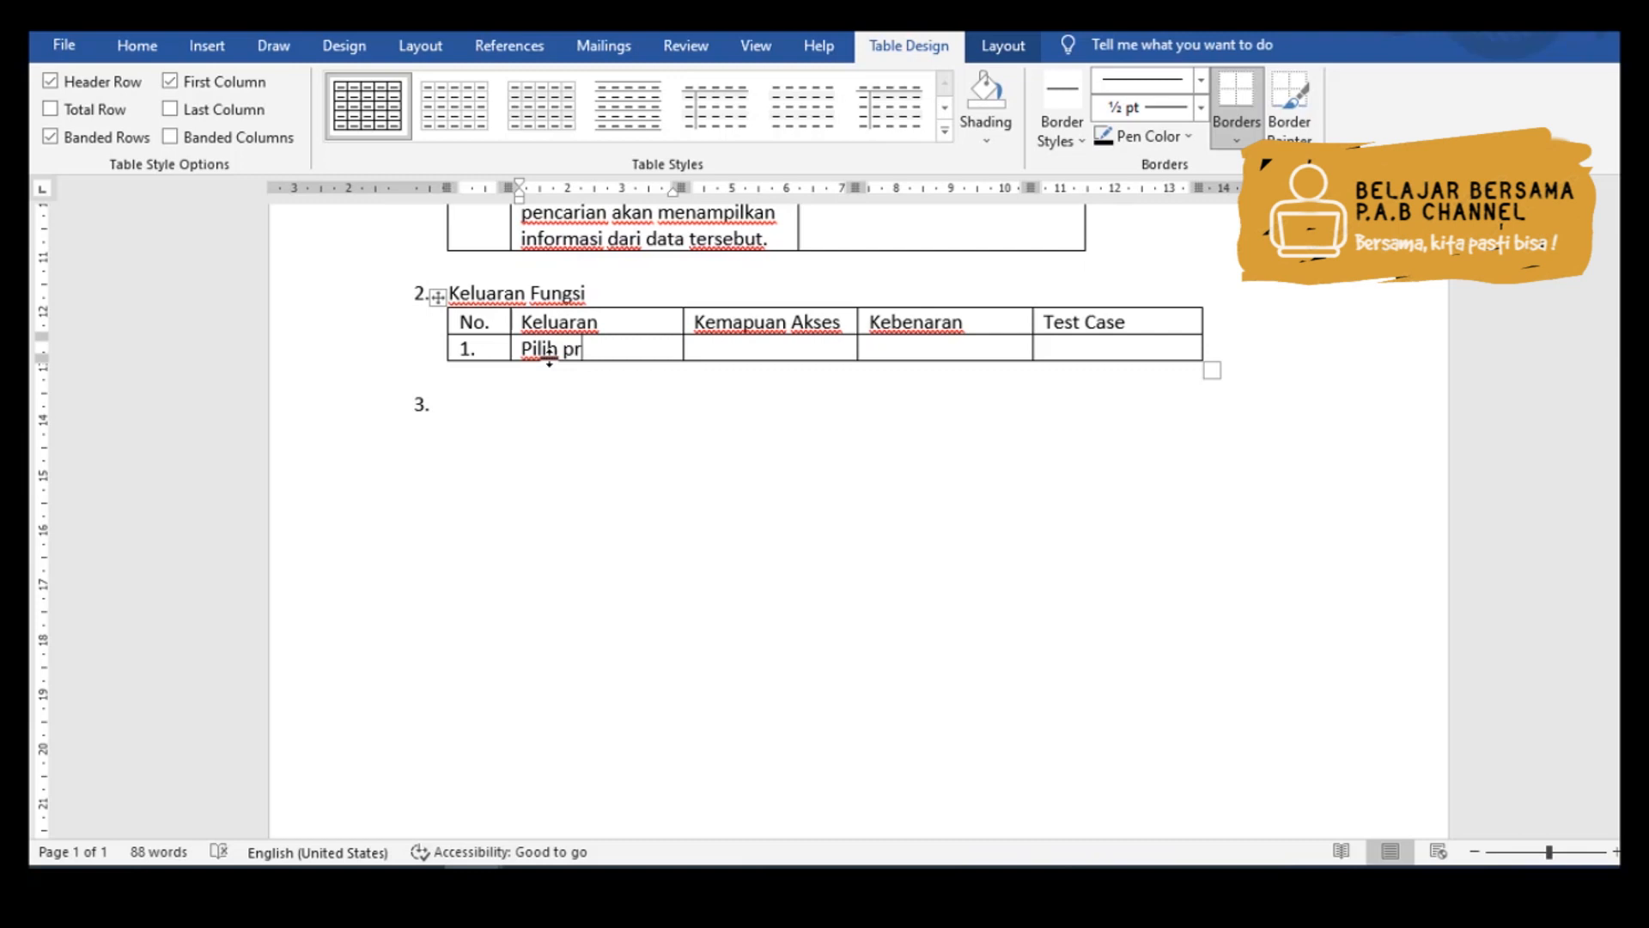
type("provinsi untuk dapat men")
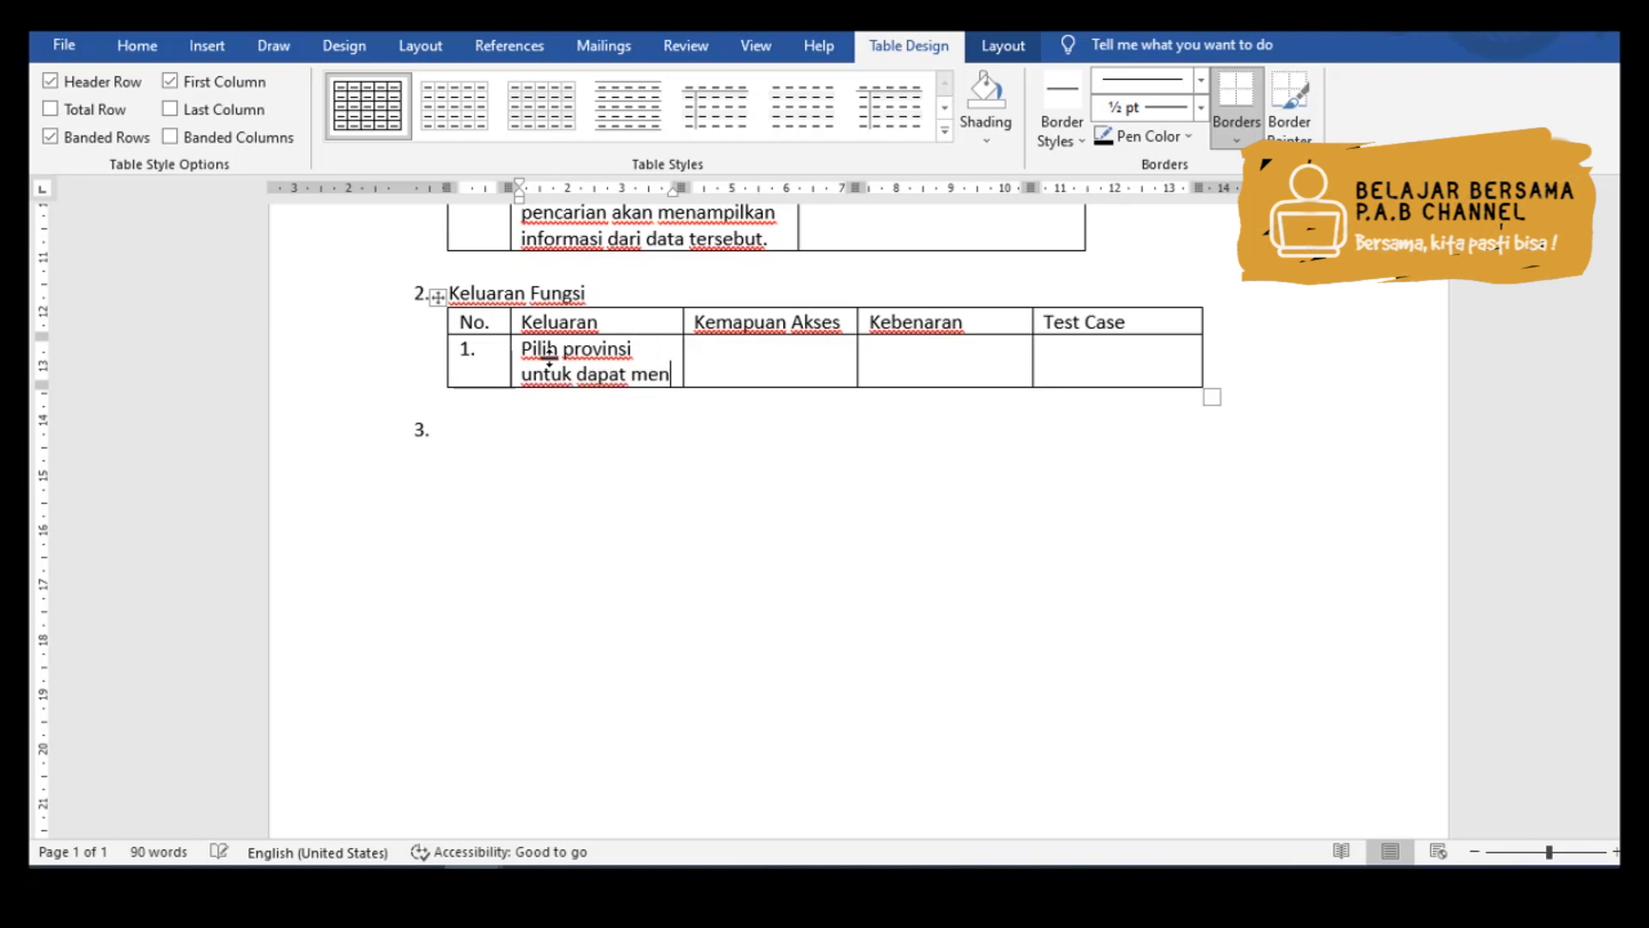
type("ampilkan ")
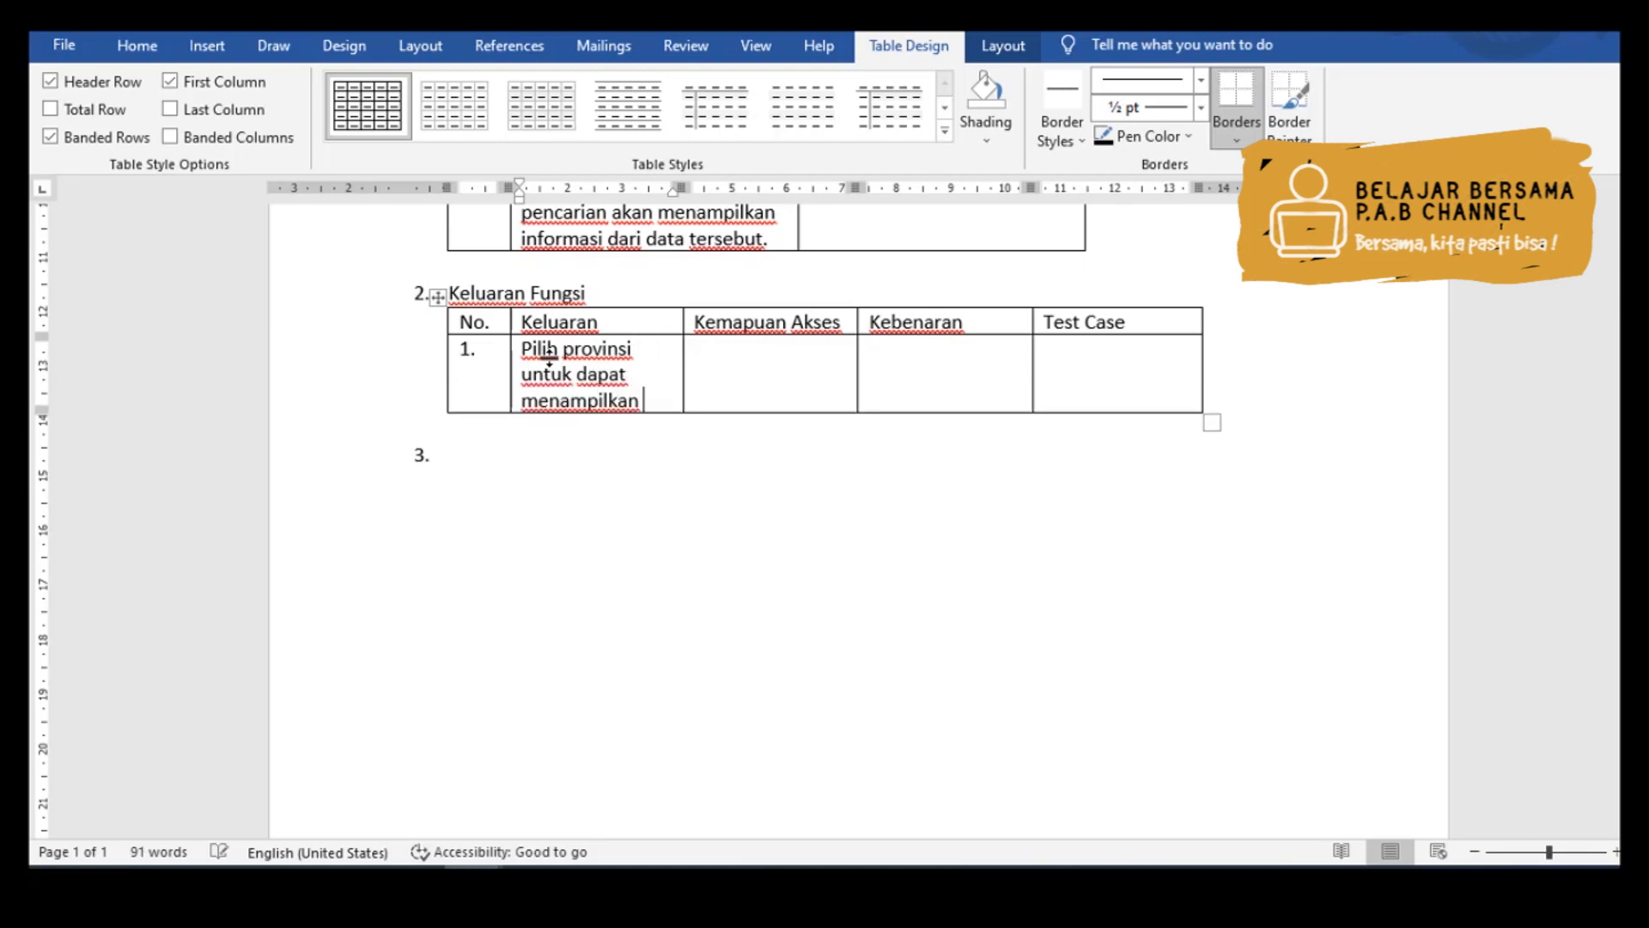
type("pilihan")
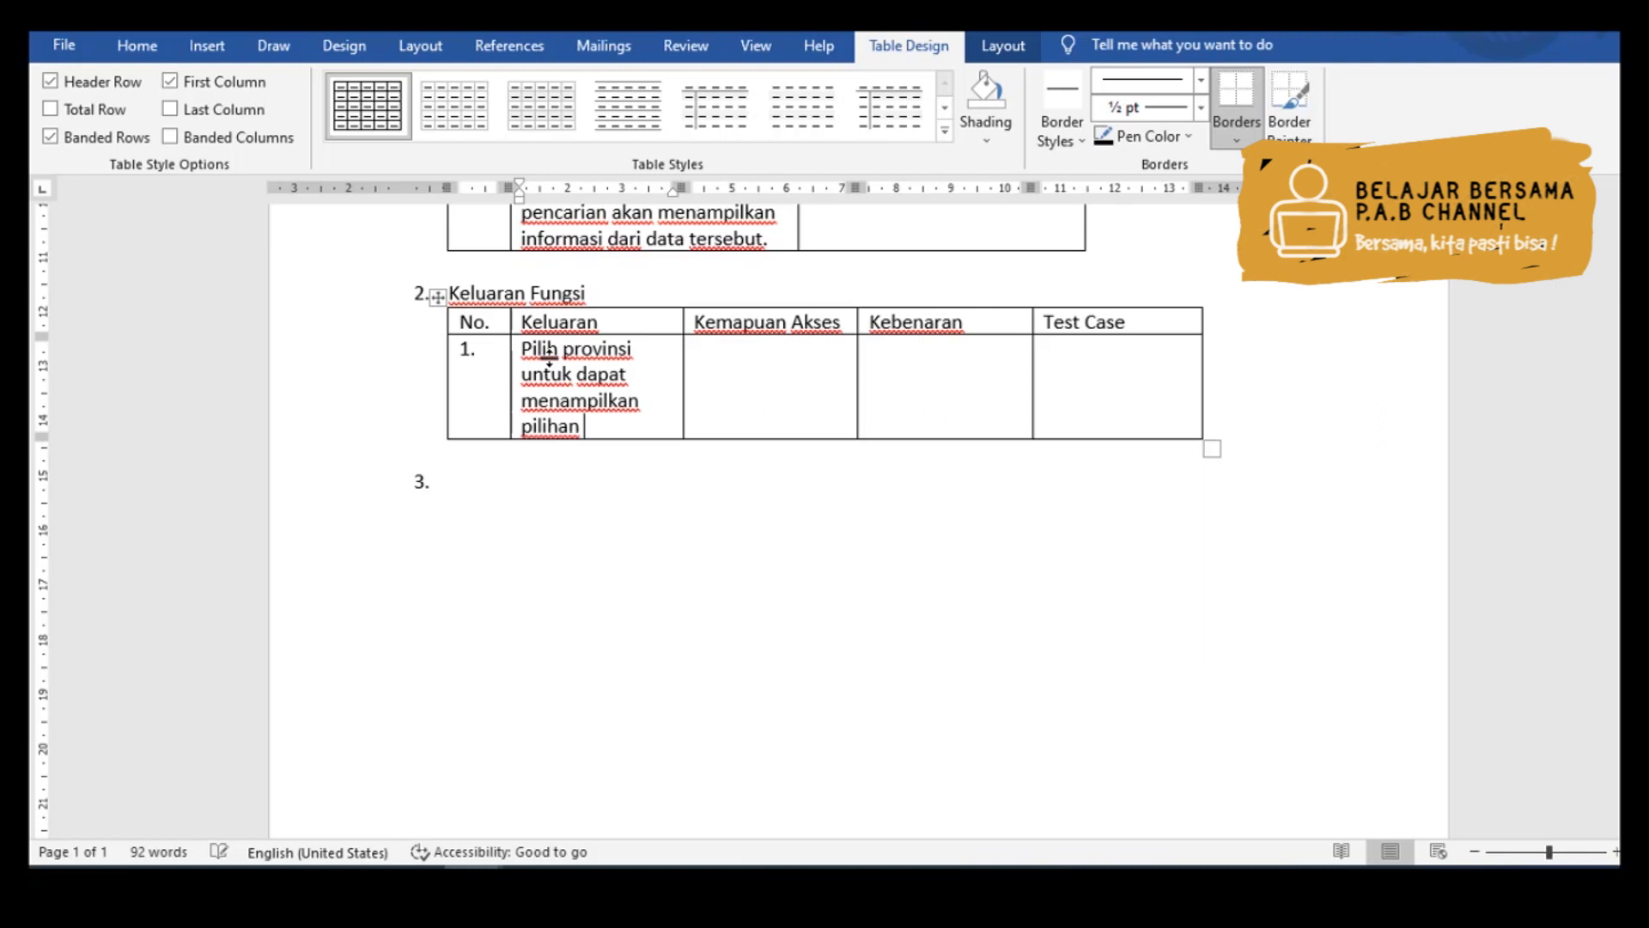
type(" Kabupaten ")
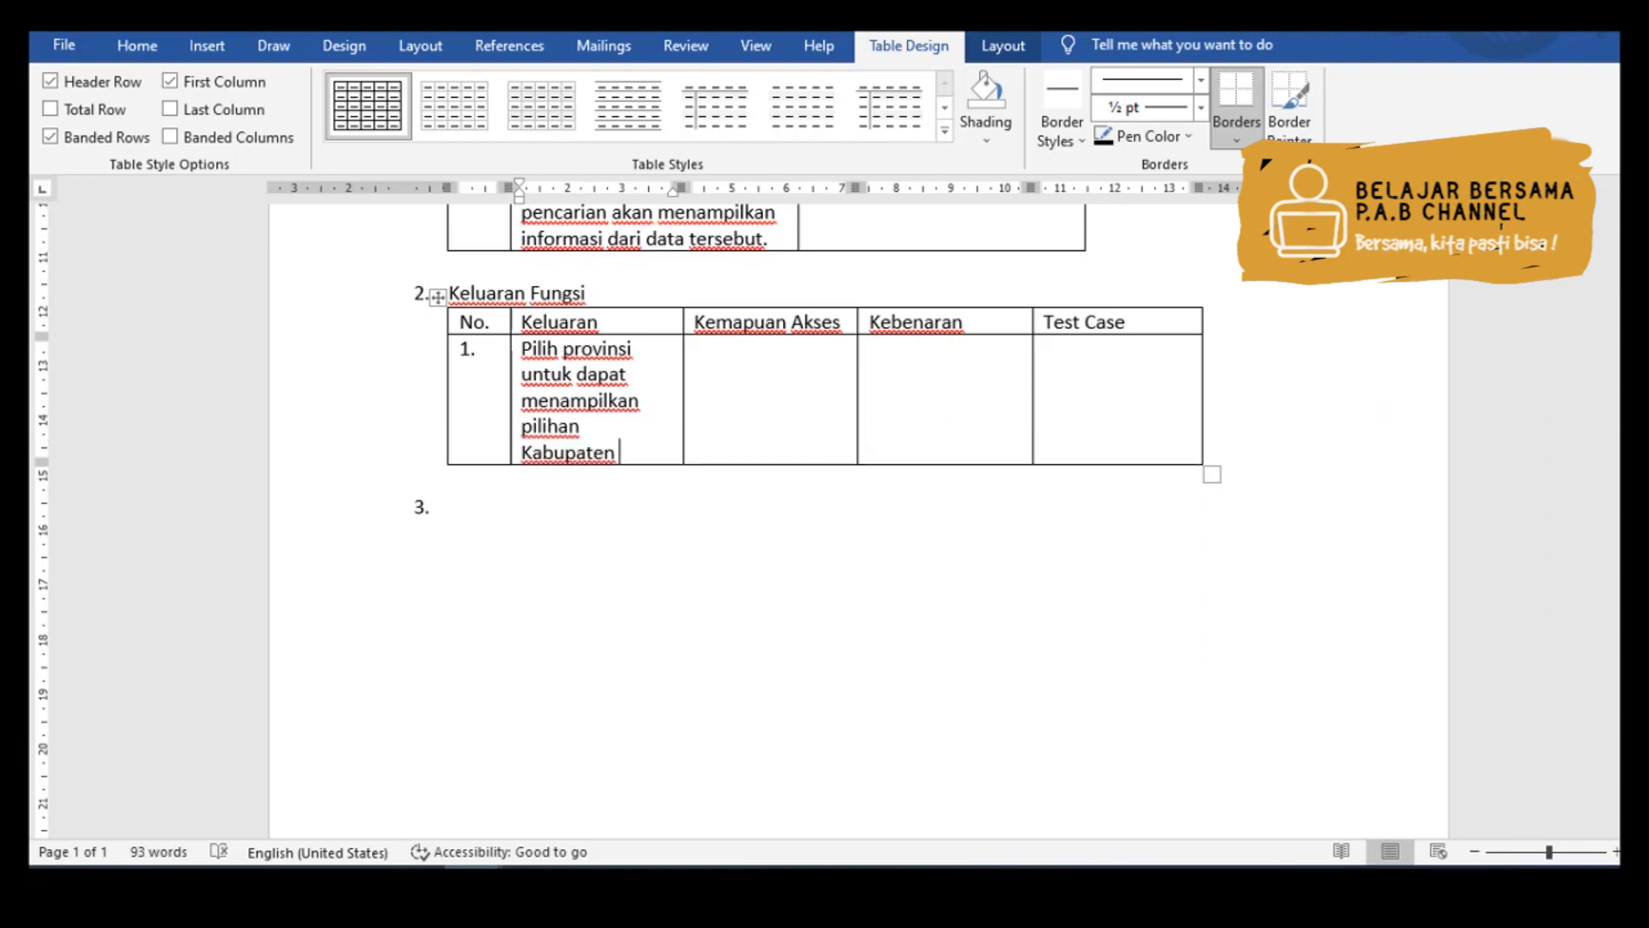
type("/Kota")
key("BackSpace")
type("P")
key("Tab")
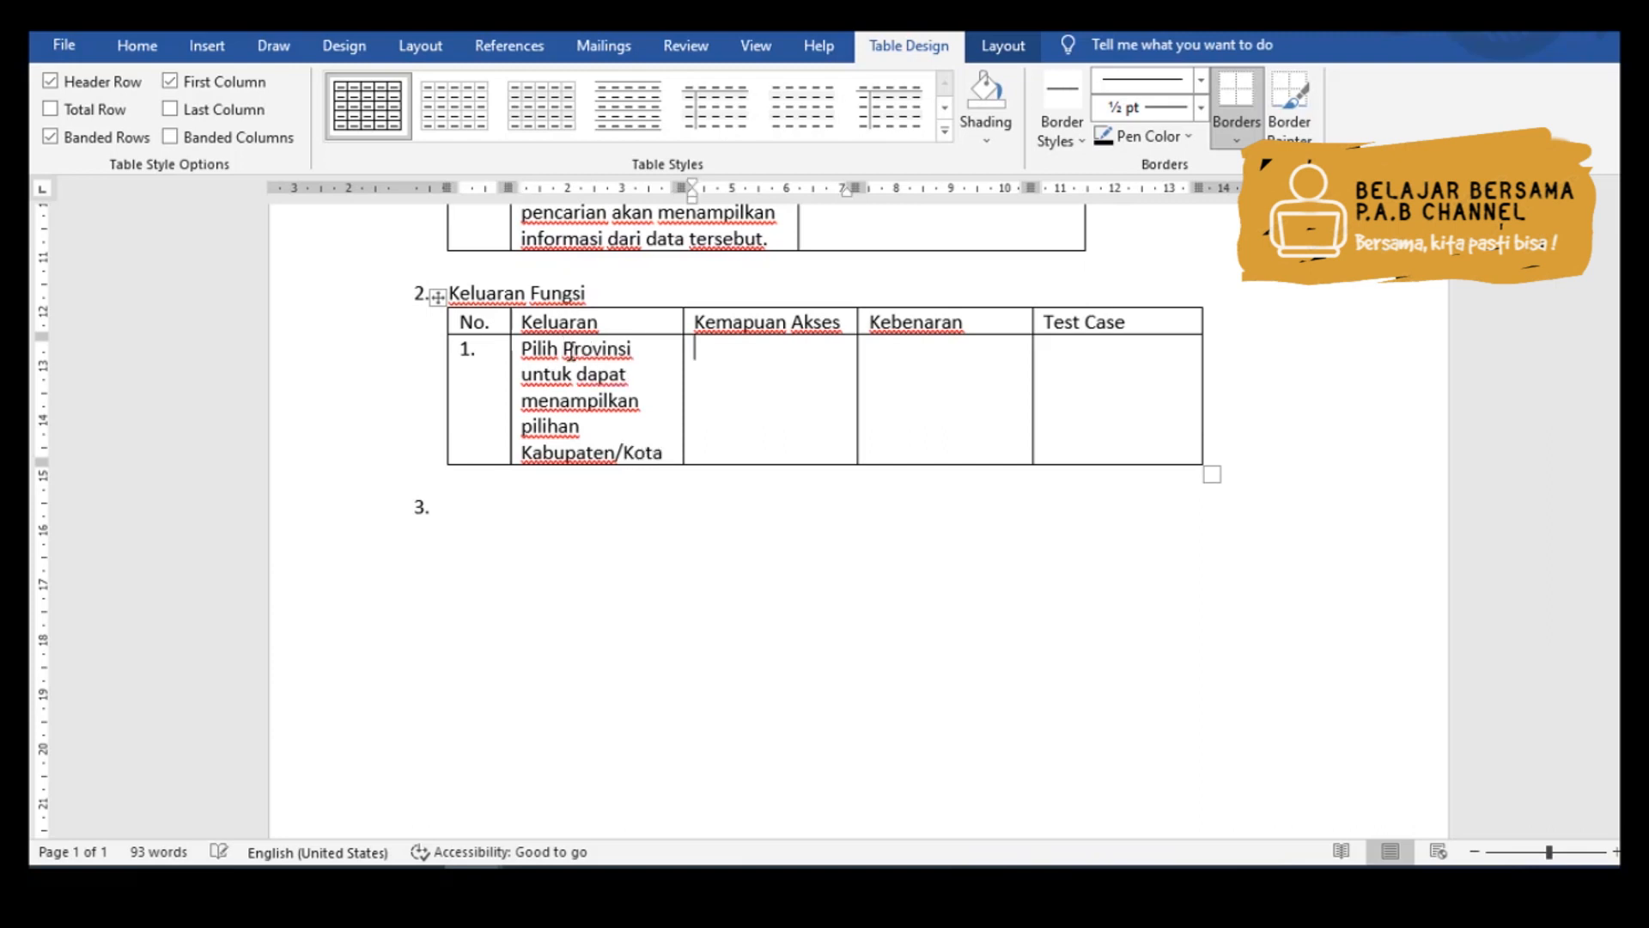
type("Memilih salah satu Propinsi")
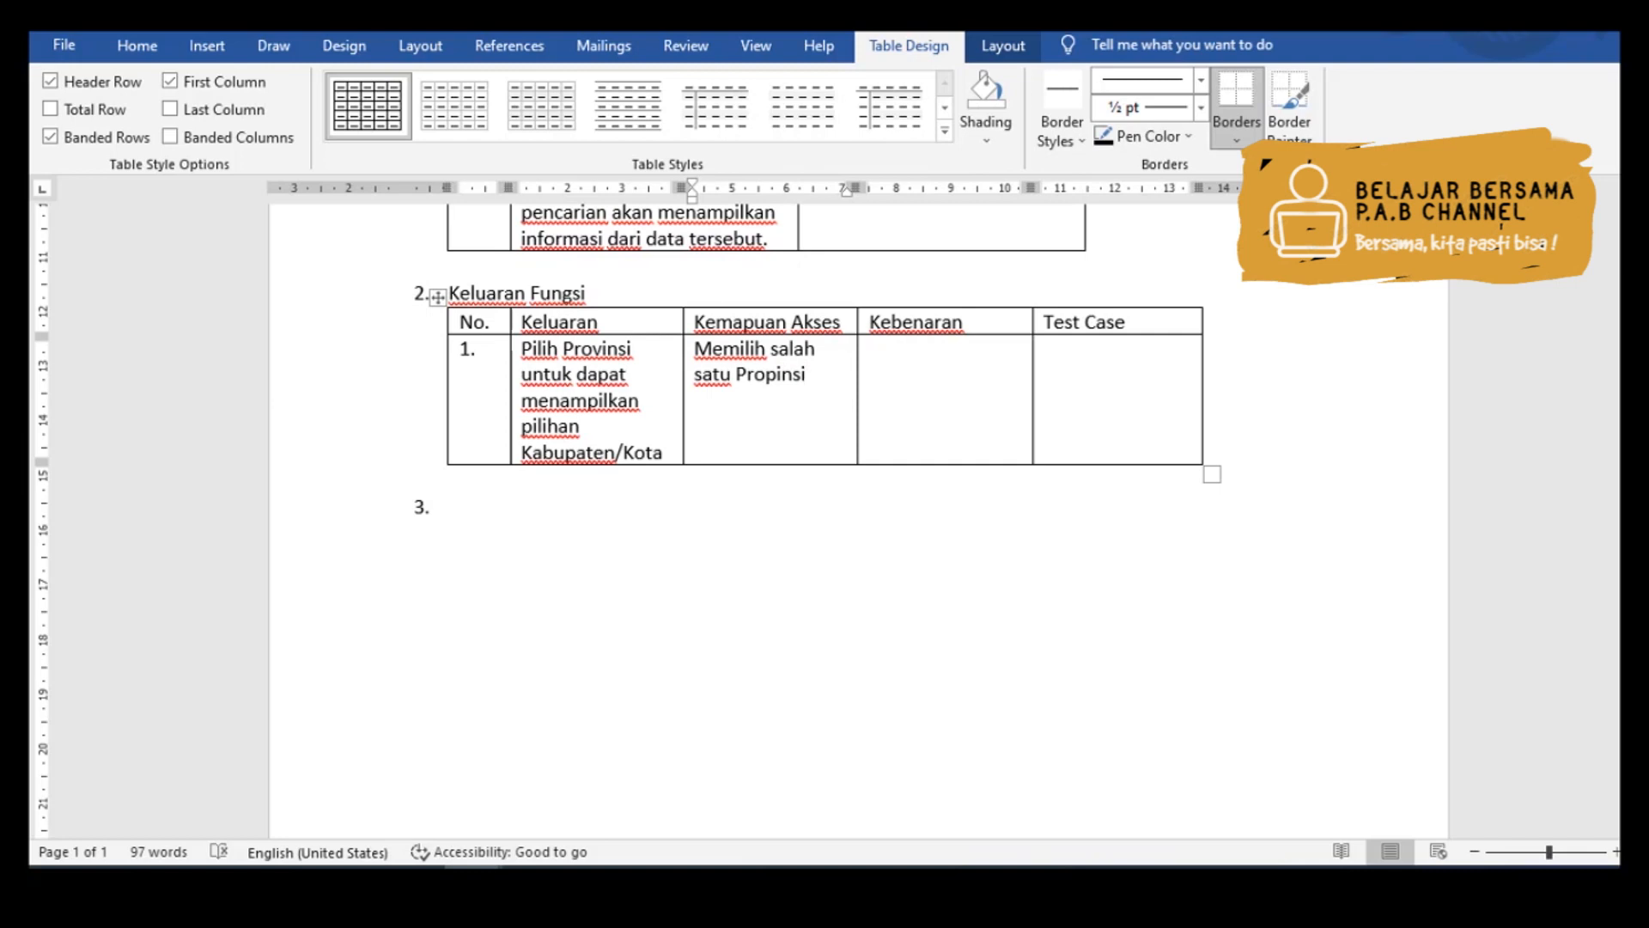
key("Tab")
- Enter row 1's Kebenaran about the chosen Provinsi and test case TC-02-01, then add row '2.'
type("Menghasi")
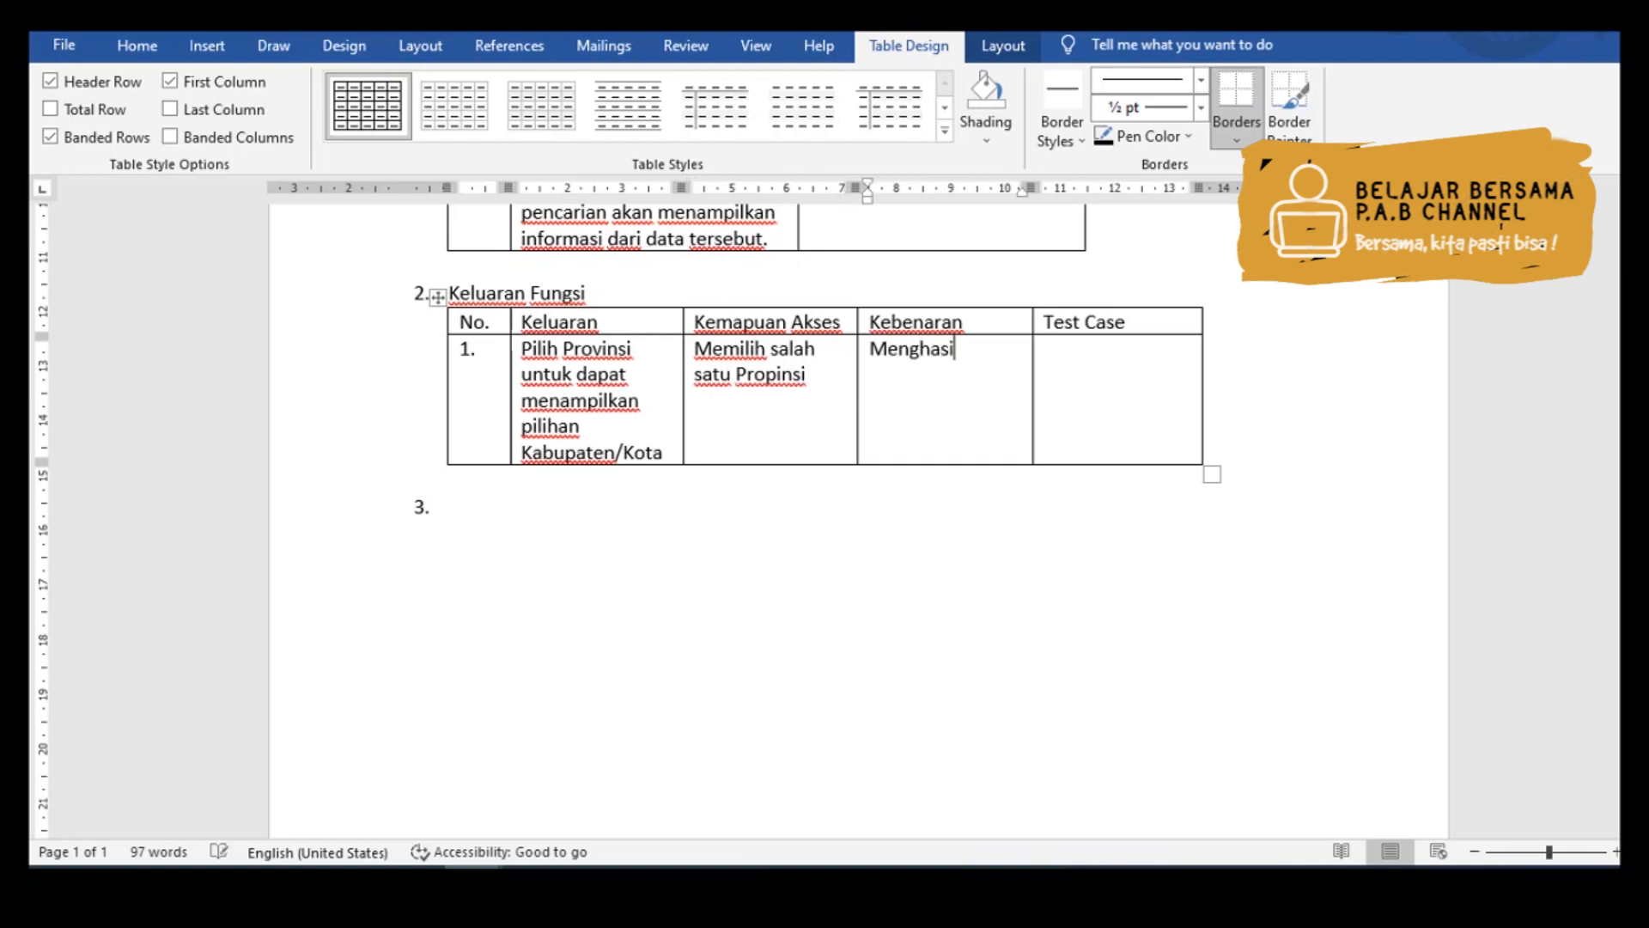
type("lkan pilih")
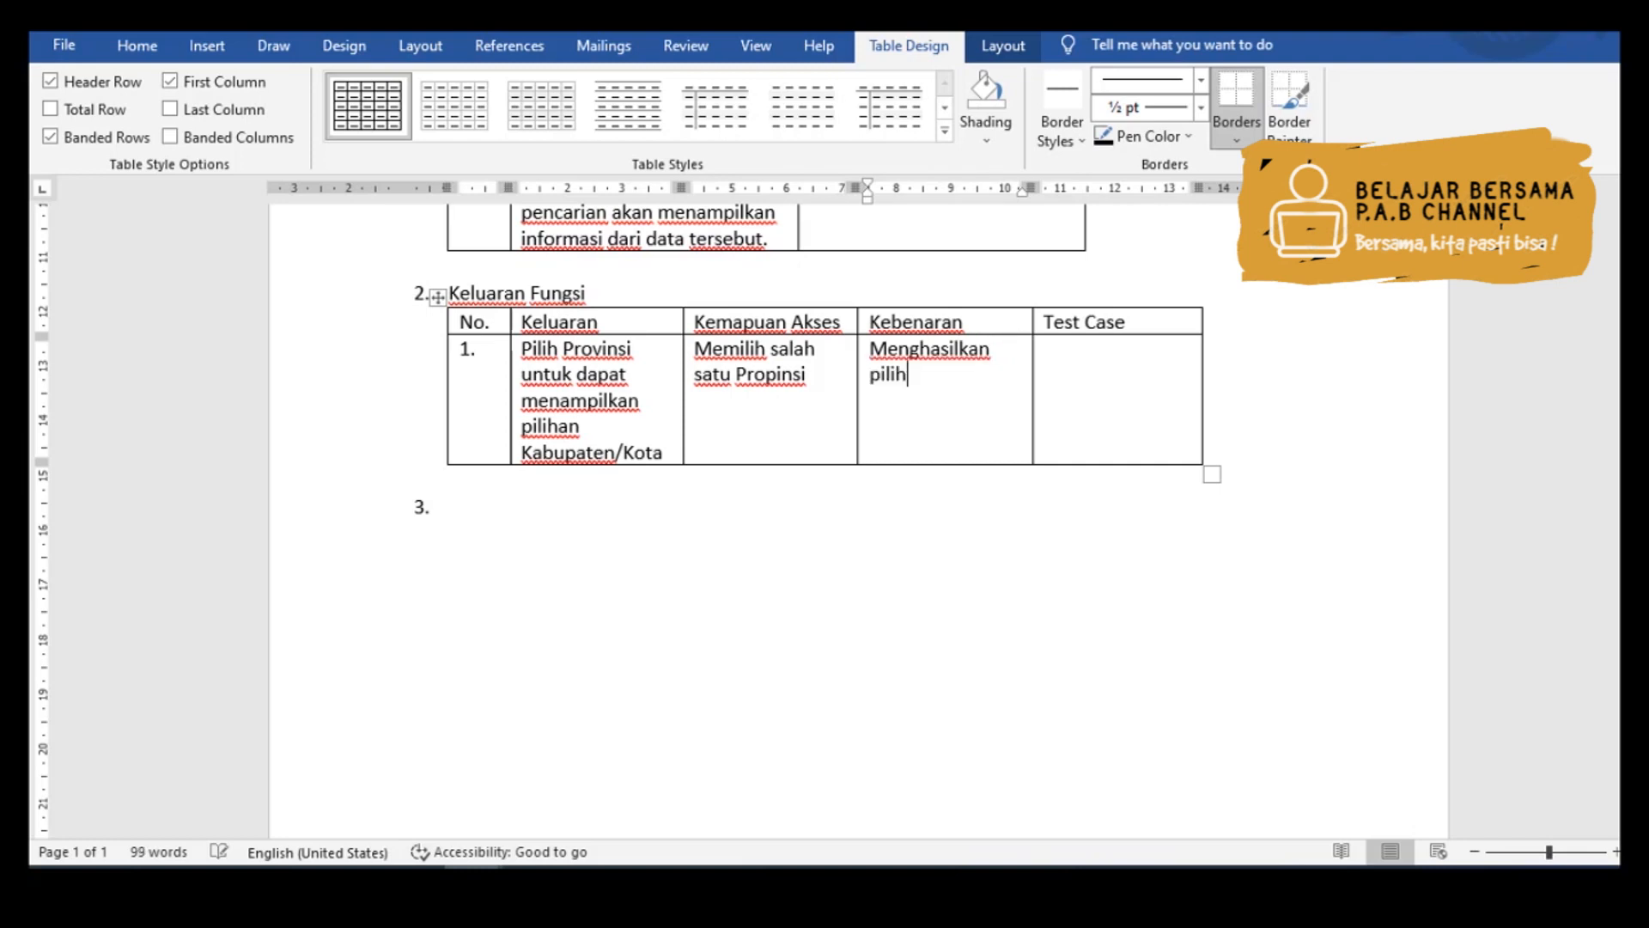
type("an Kabupaten/Kota yang di Pilih pda")
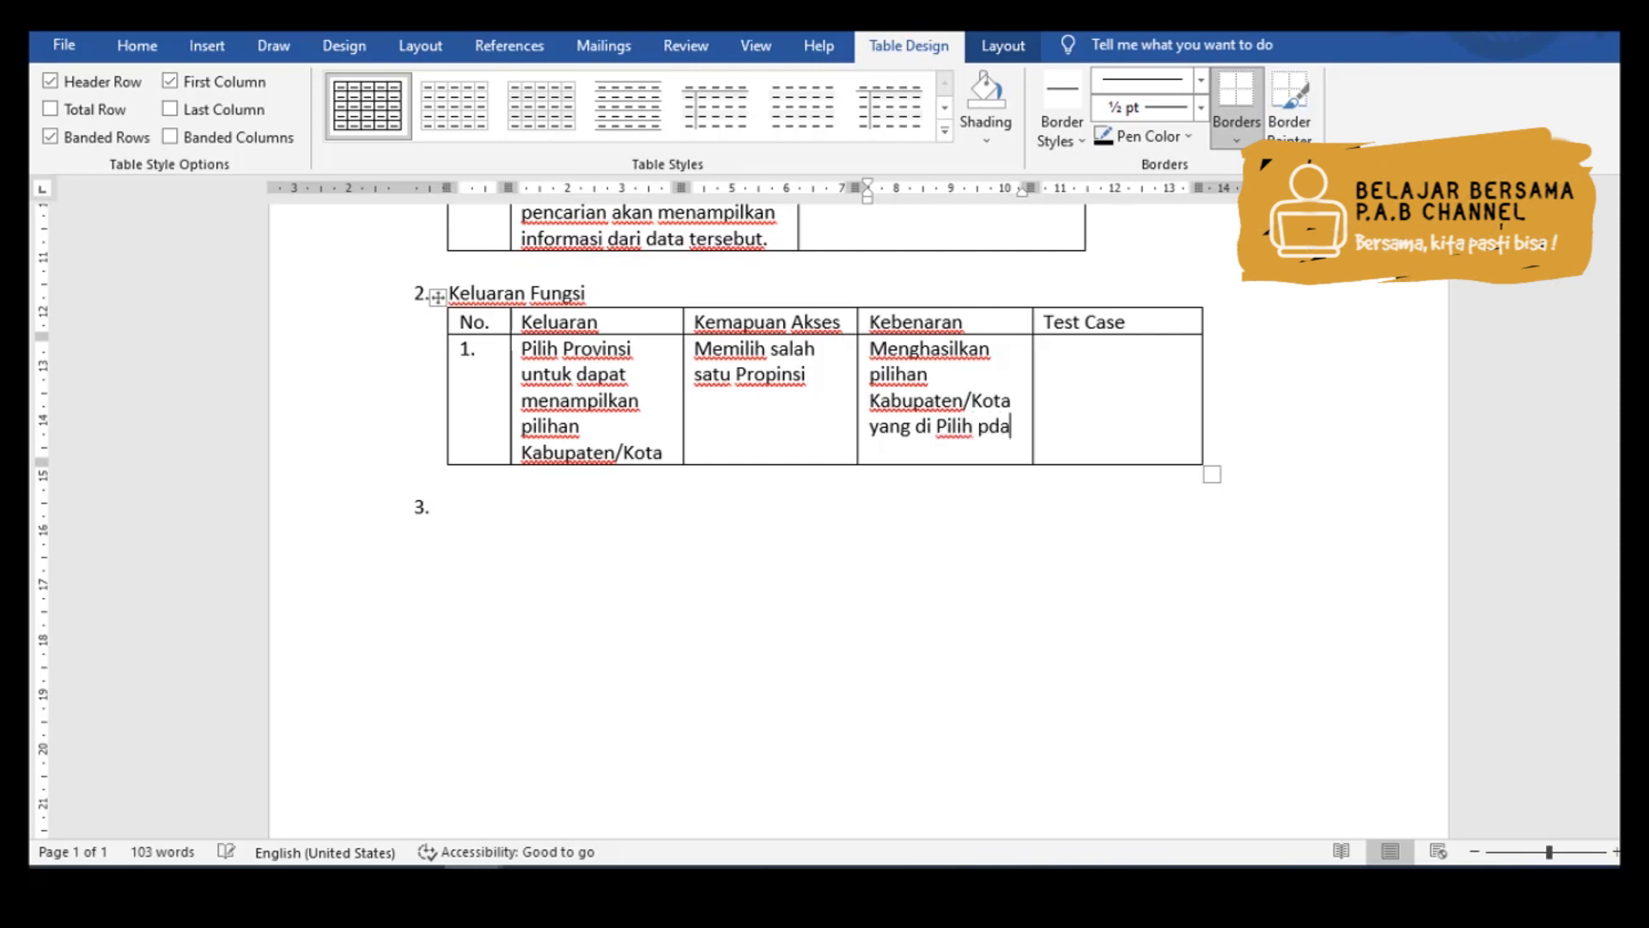
key("BackSpace")
key("BackSpace")
type("ada bagian Pro")
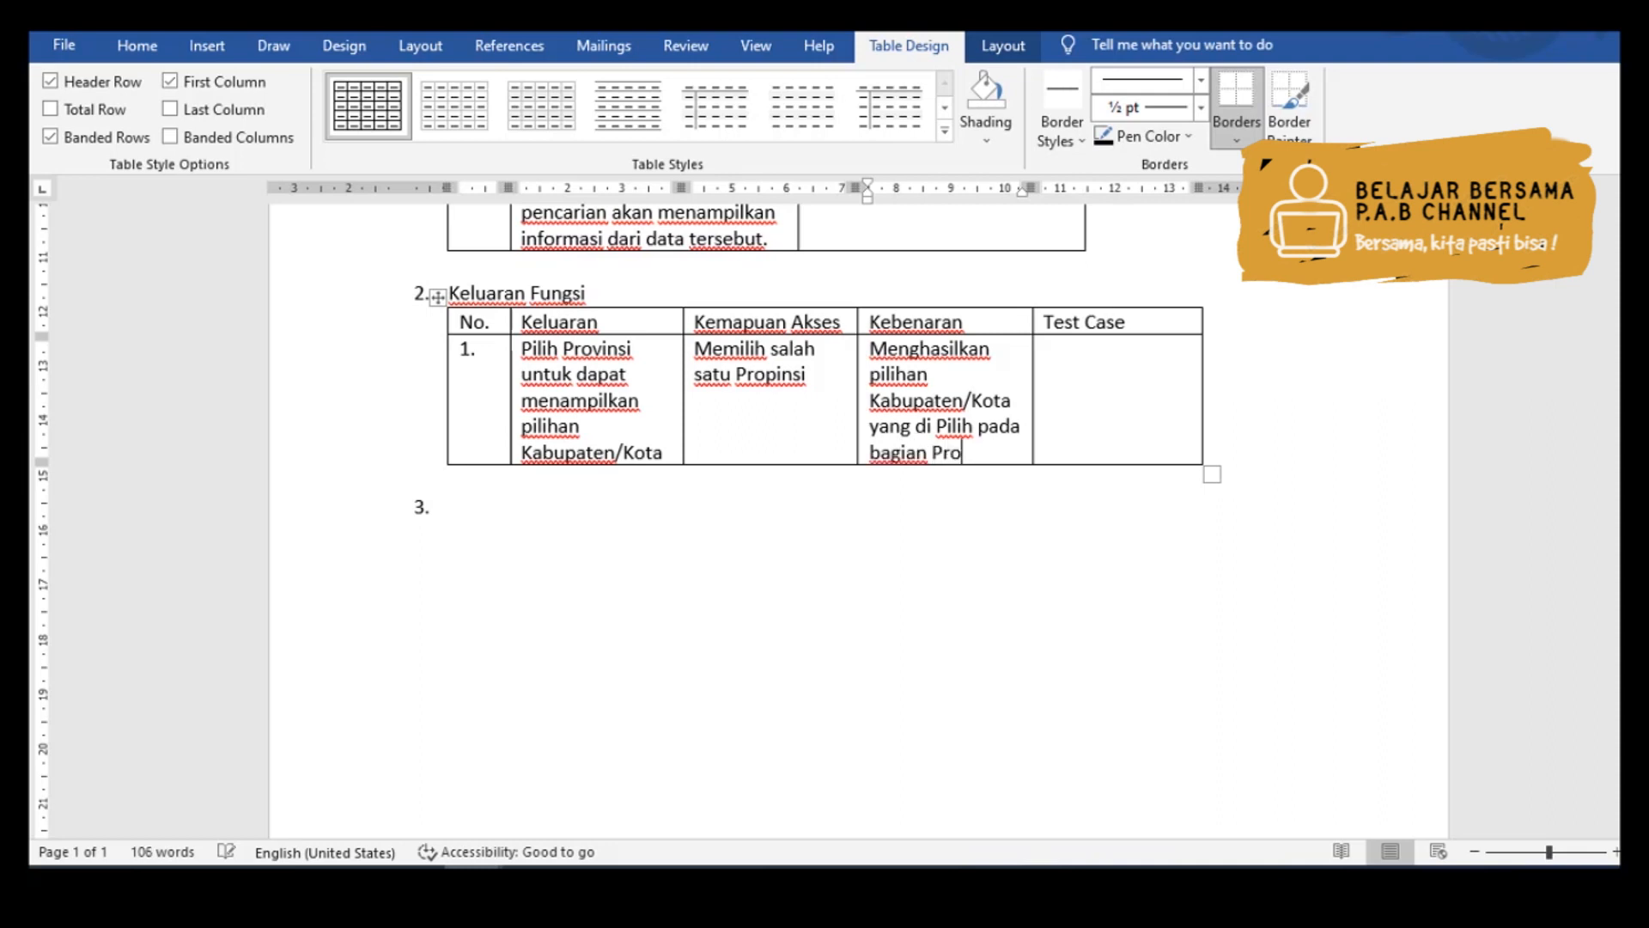
type("vinsi")
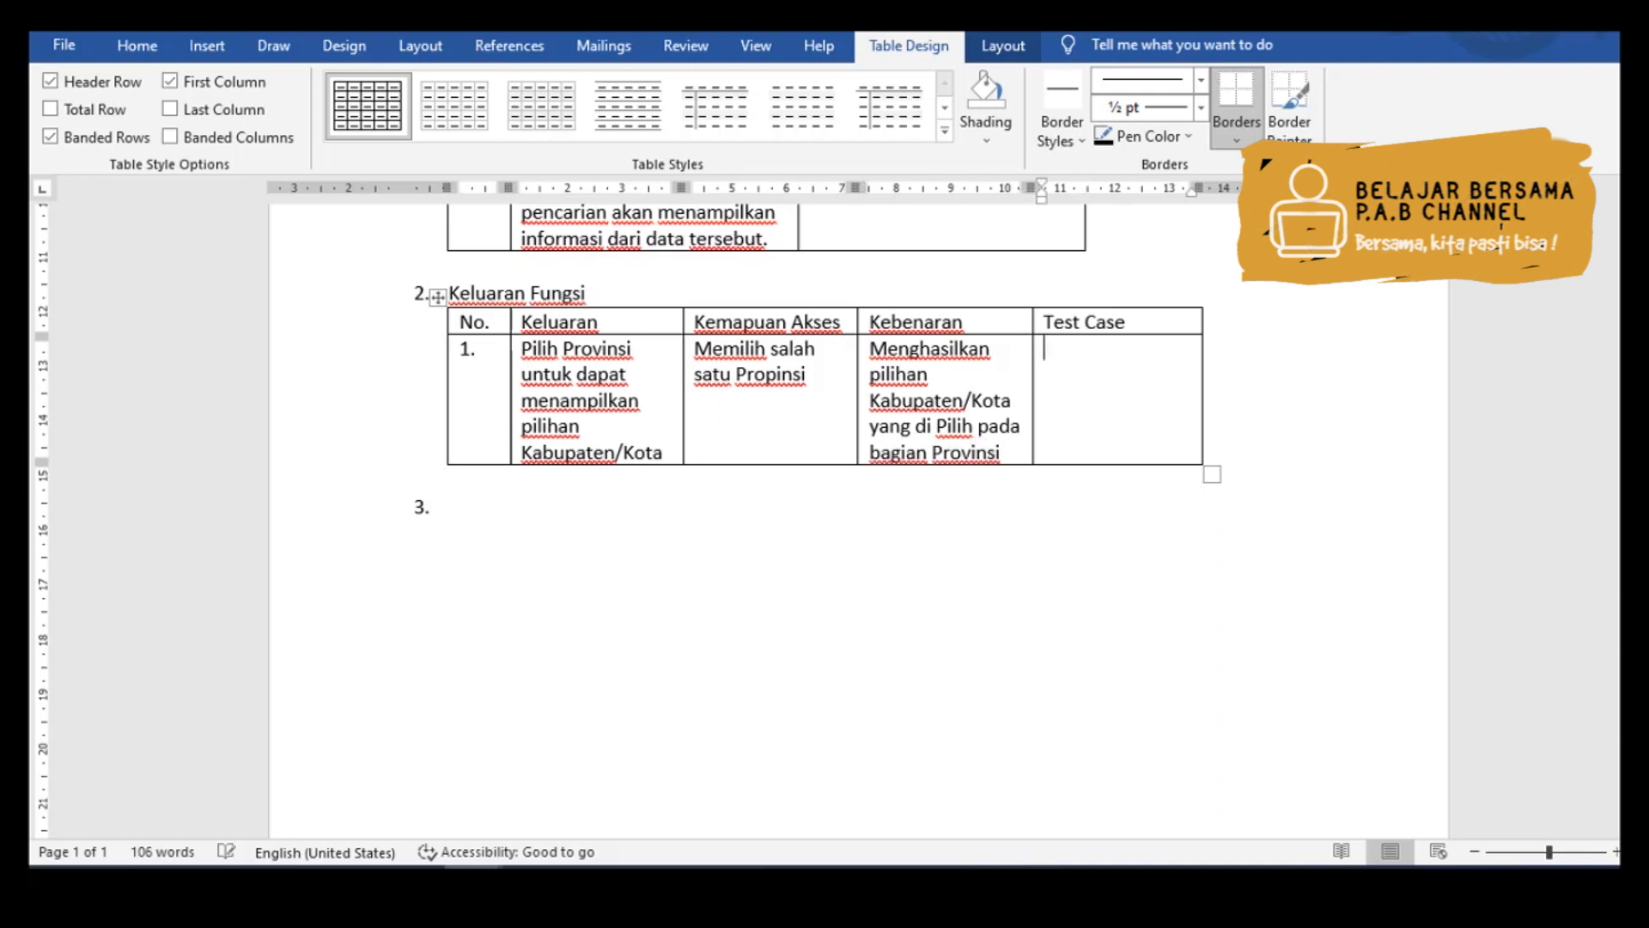
type("TC-02-01")
key("Tab")
type("2.")
key("Tab")
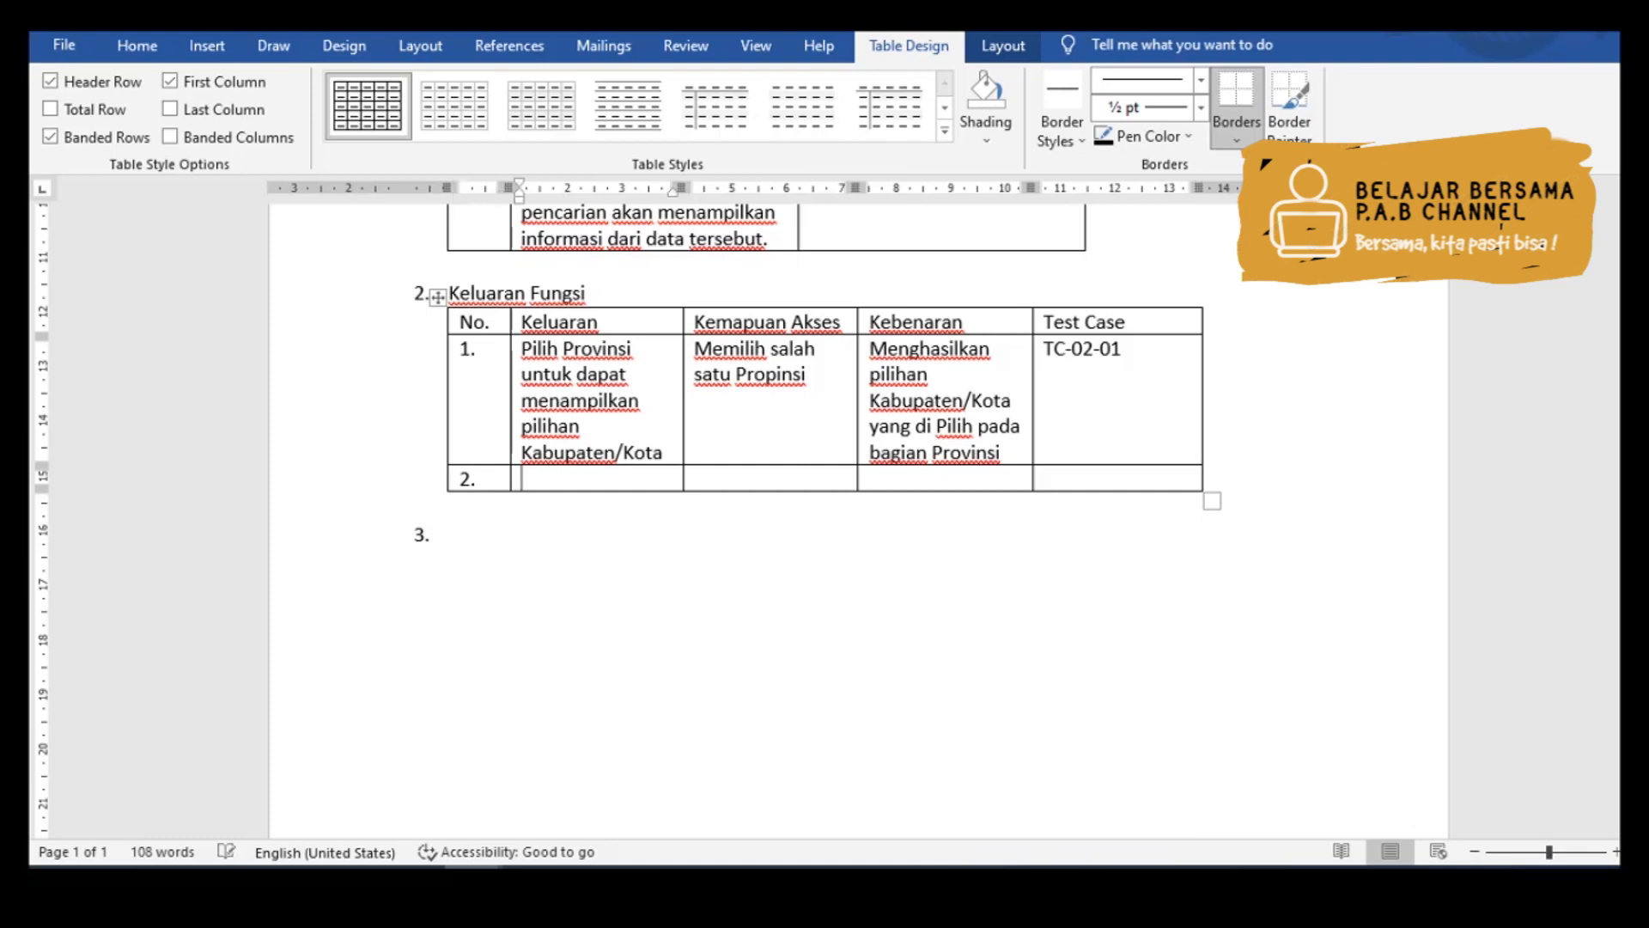
- Fill row 2 with the Kabupaten/Kota-to-Kecamatan output and its Kebenaran, test case TC-02-02, and add a third row
type("Pilih Kabupaten/Kota untuk dapat ")
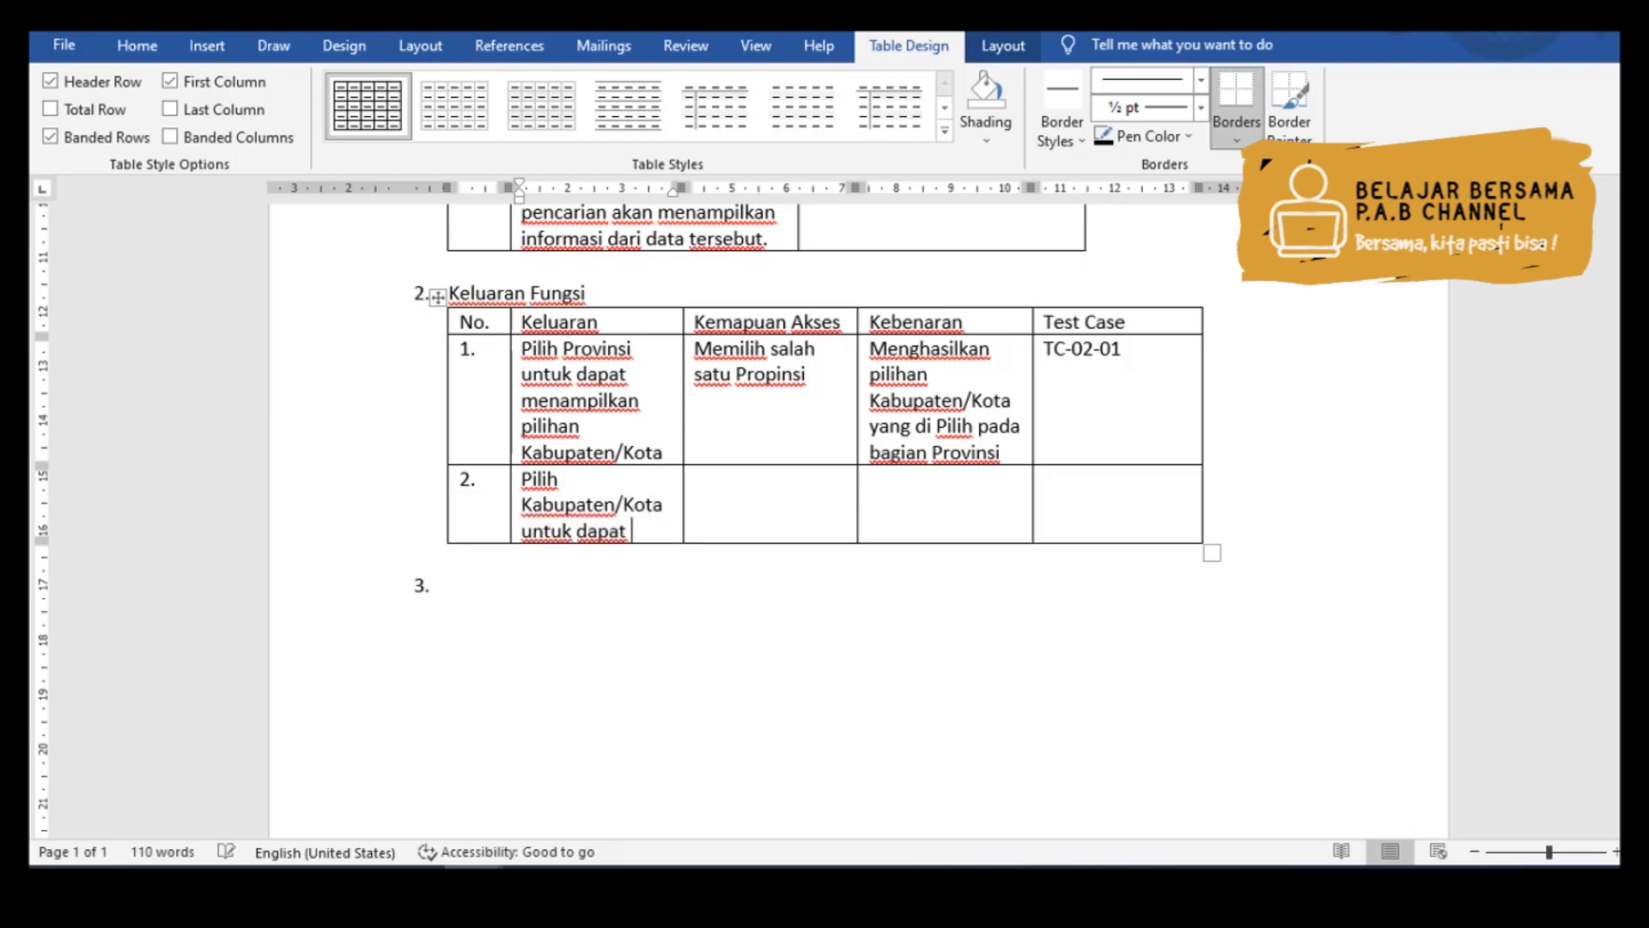
type("menampilkan dat")
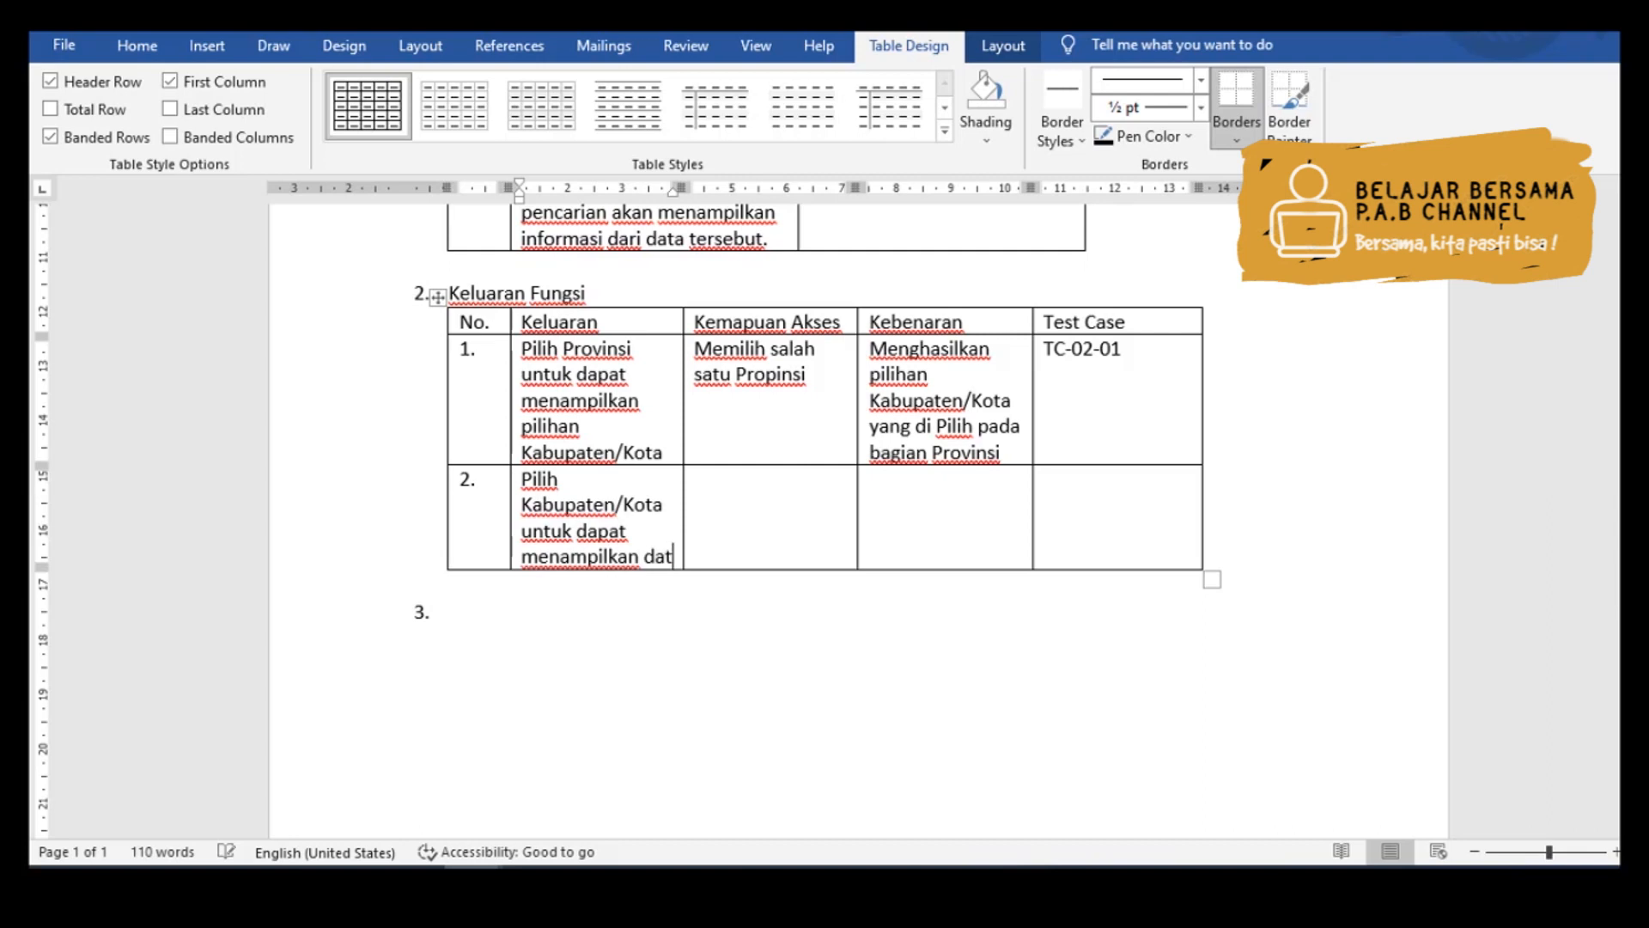
type("a pilihan Kecamatan")
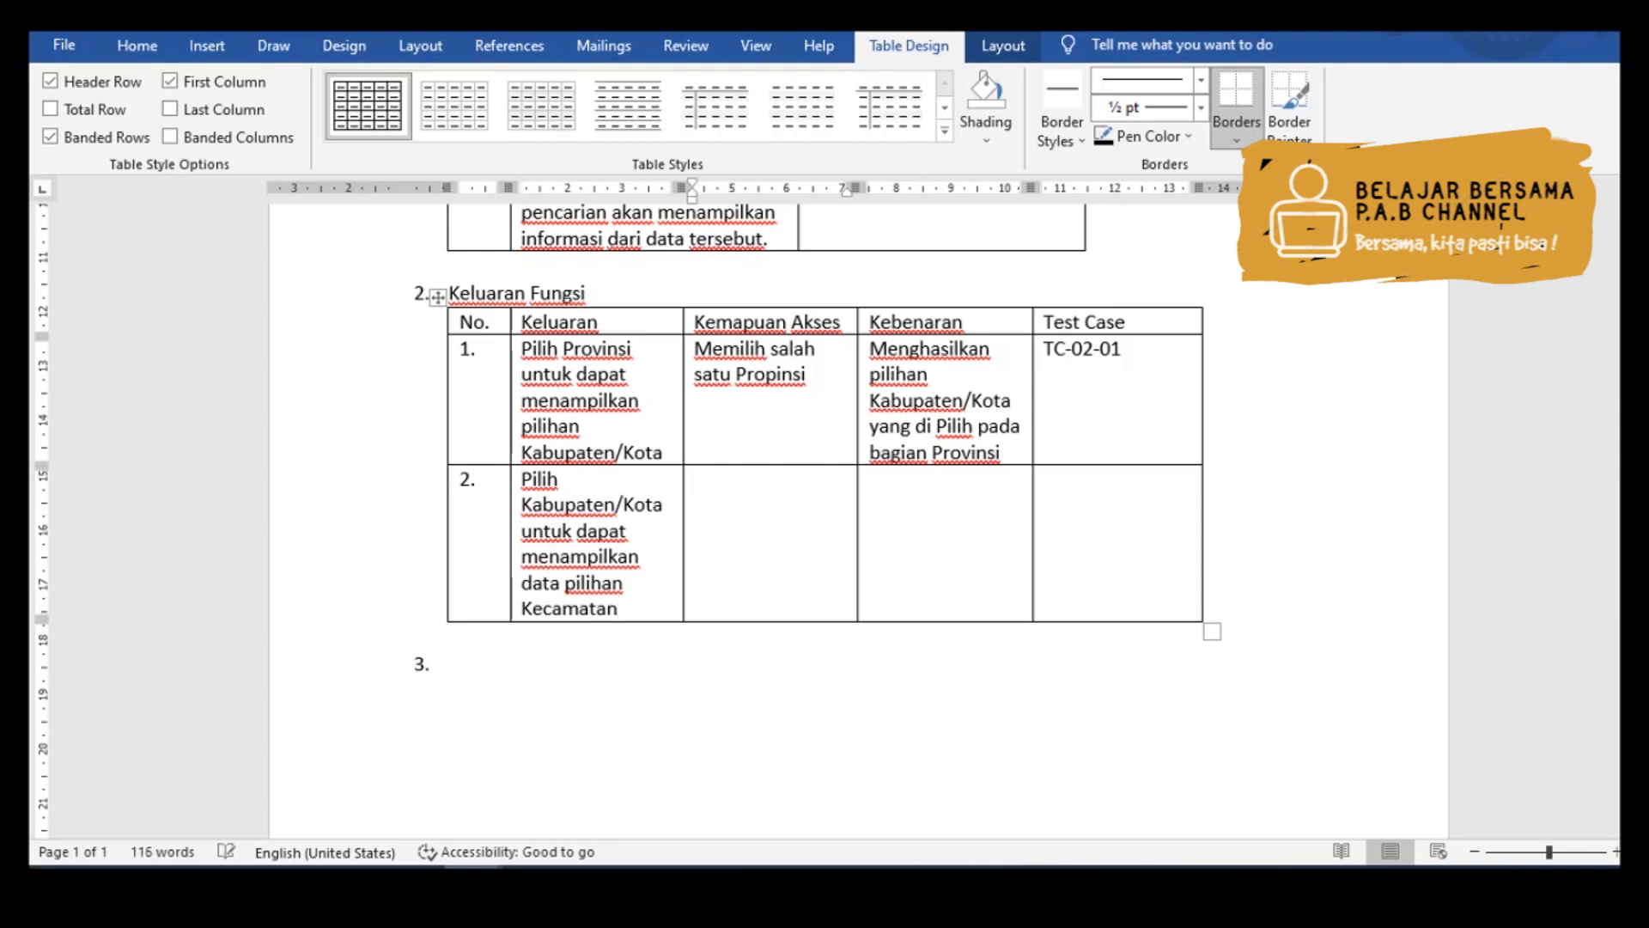
type("Memilih salah satu ")
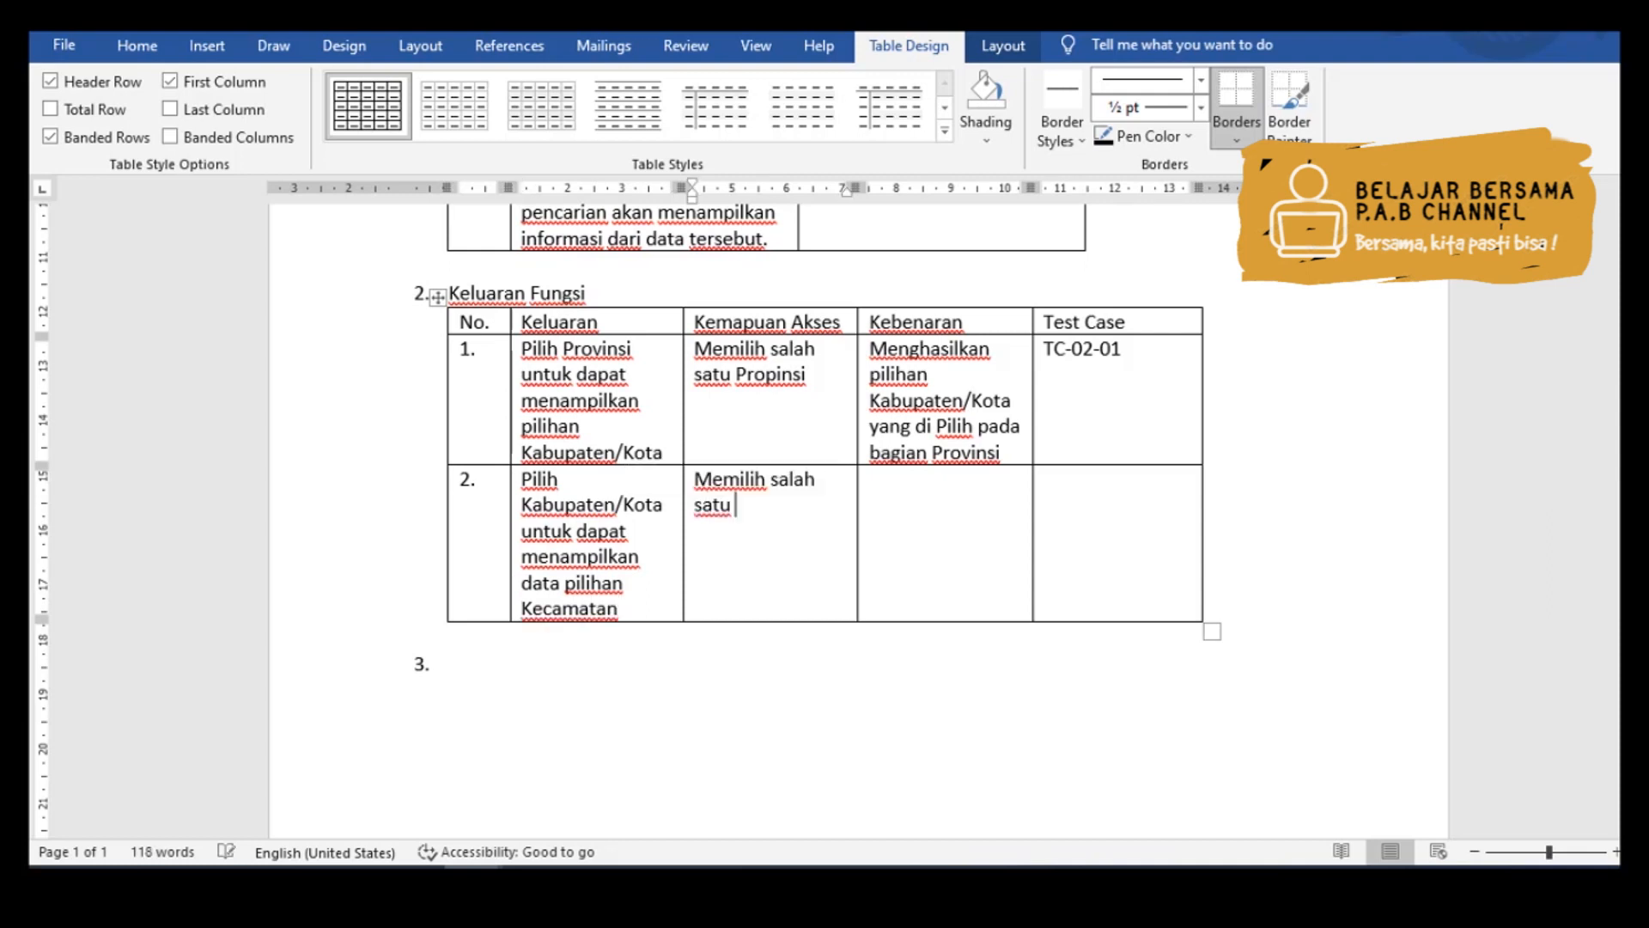
type("pilihan Kabupate")
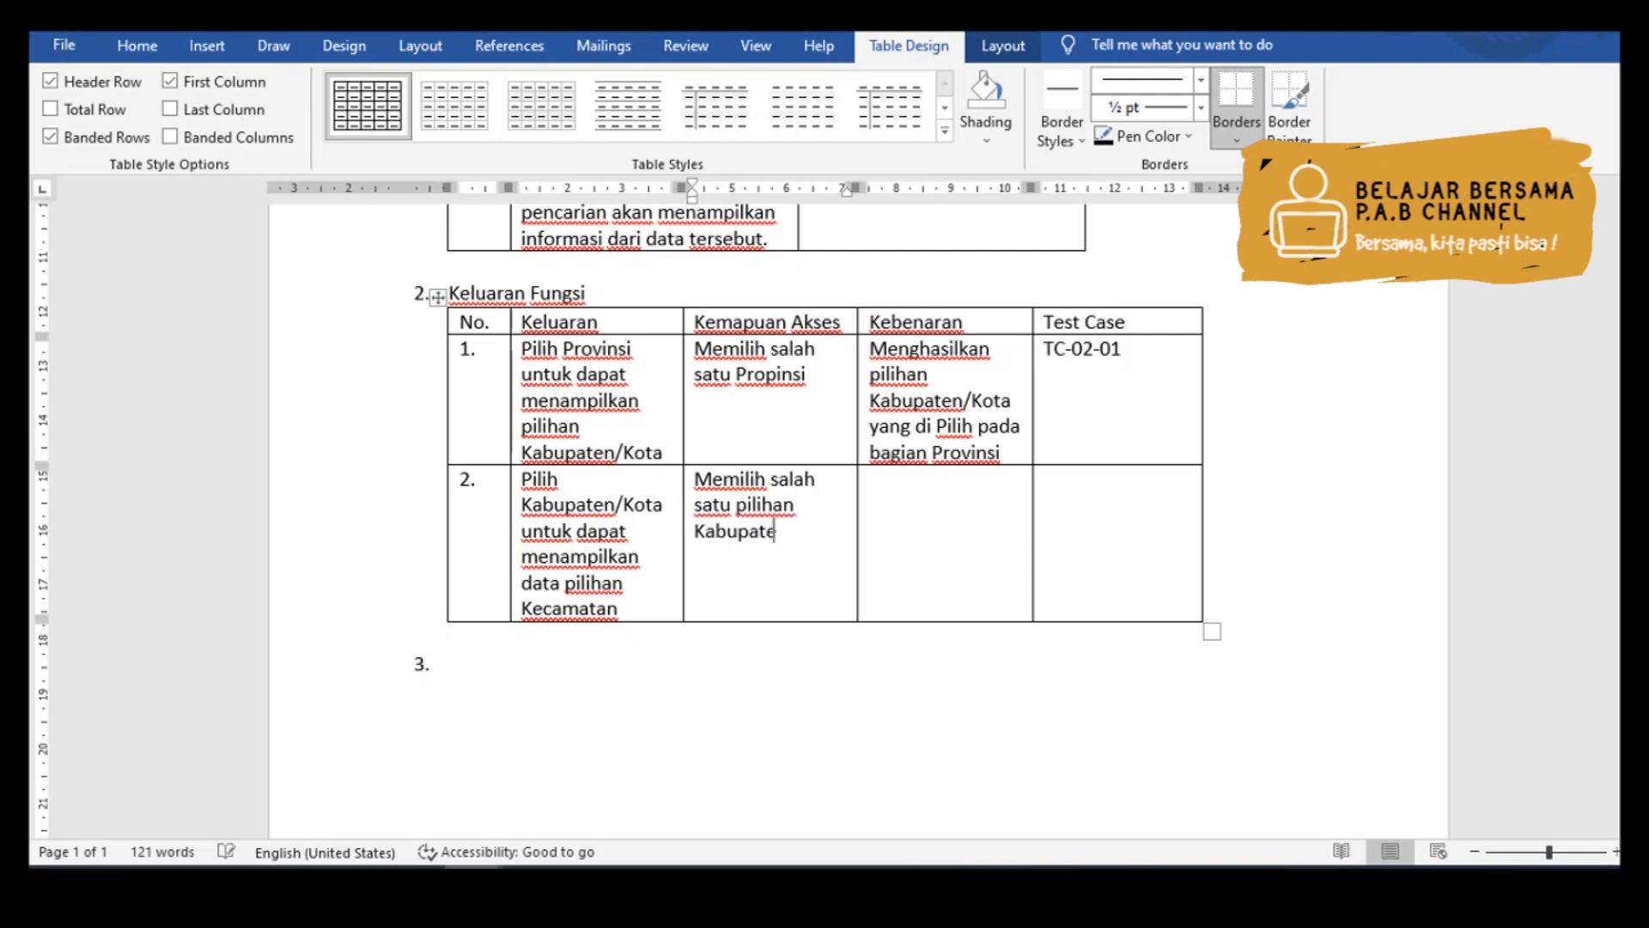
type("n/Kota")
key("Tab")
type("Meng")
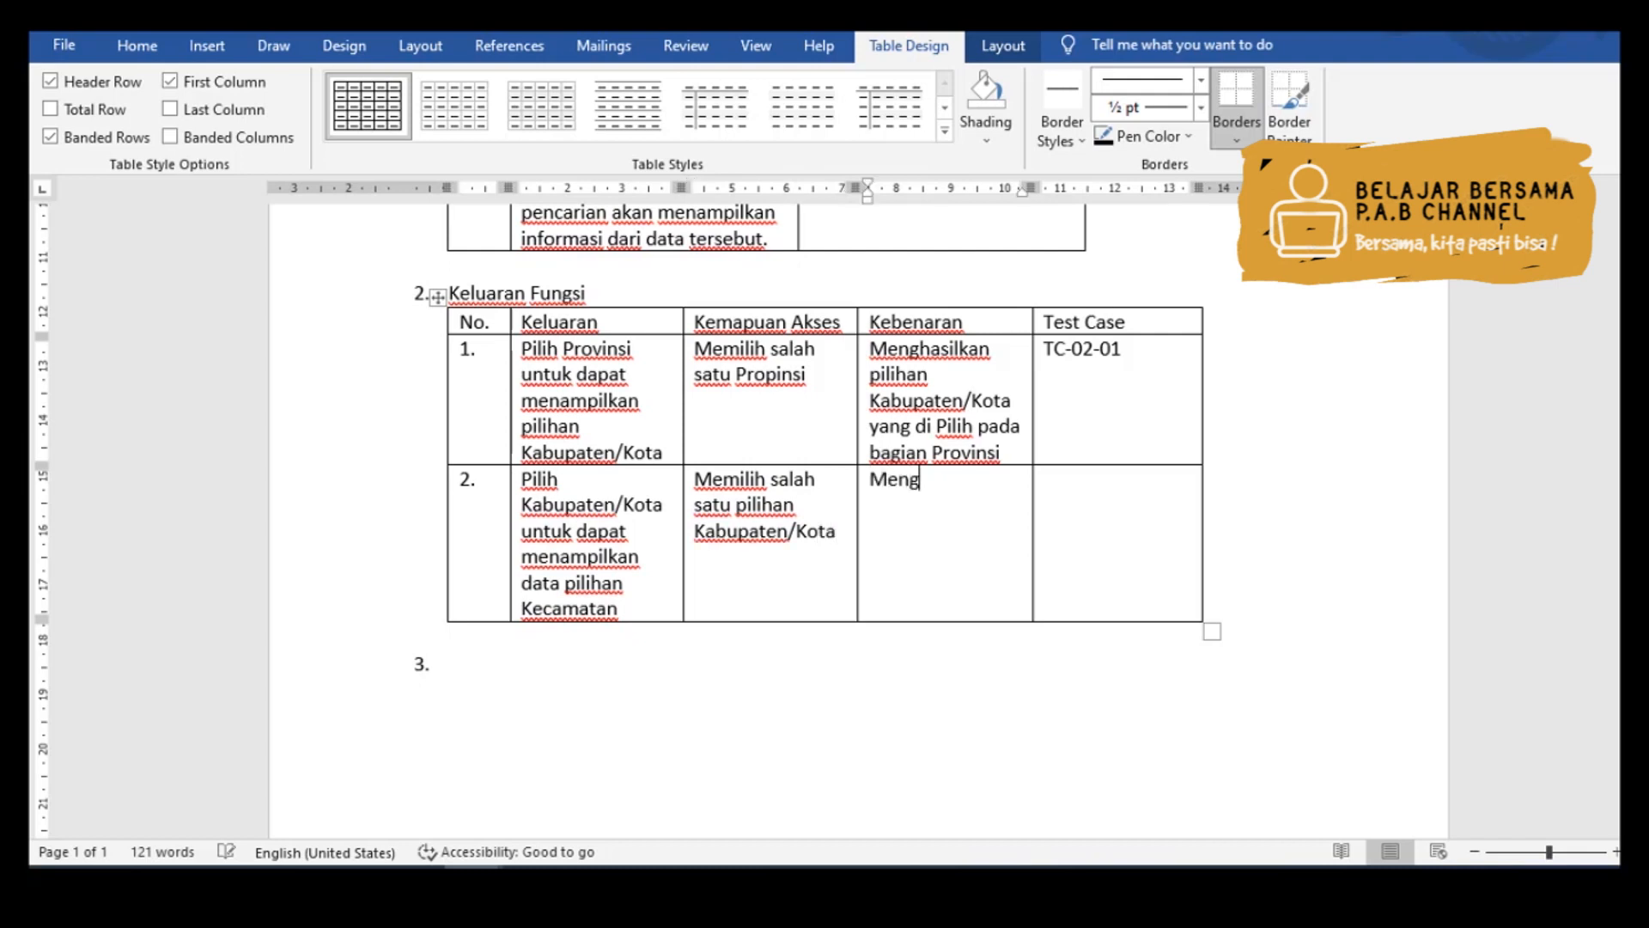
type("hasilkan pi")
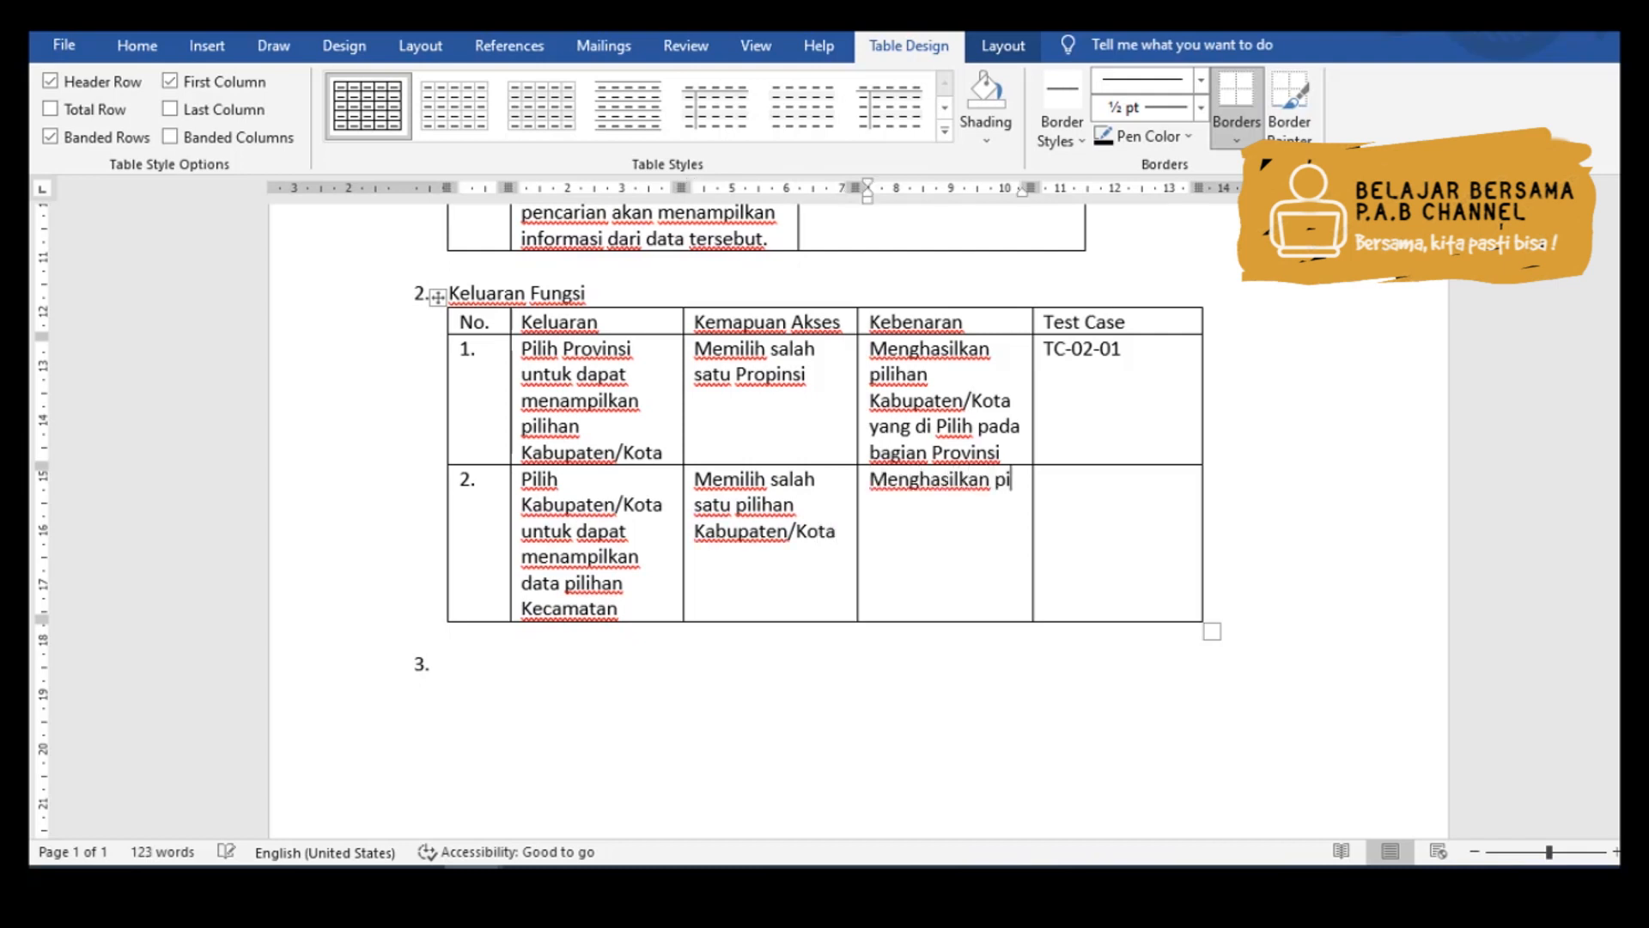
type("lihan Kecamatan yang dipilih pada bag")
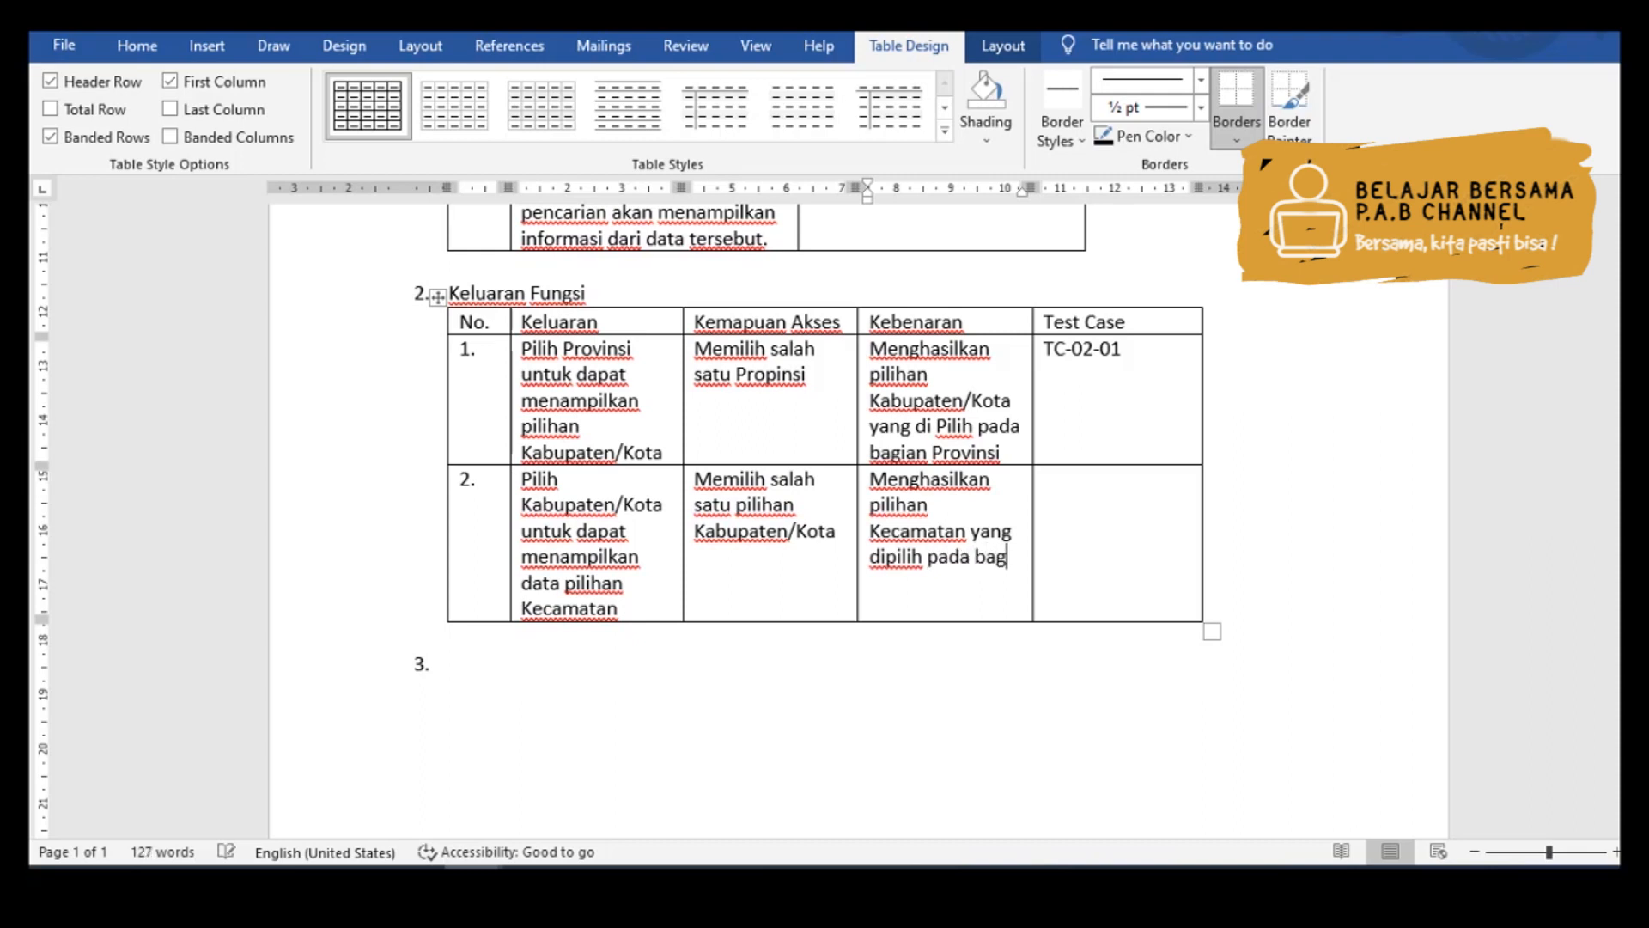
type("ian Kabu")
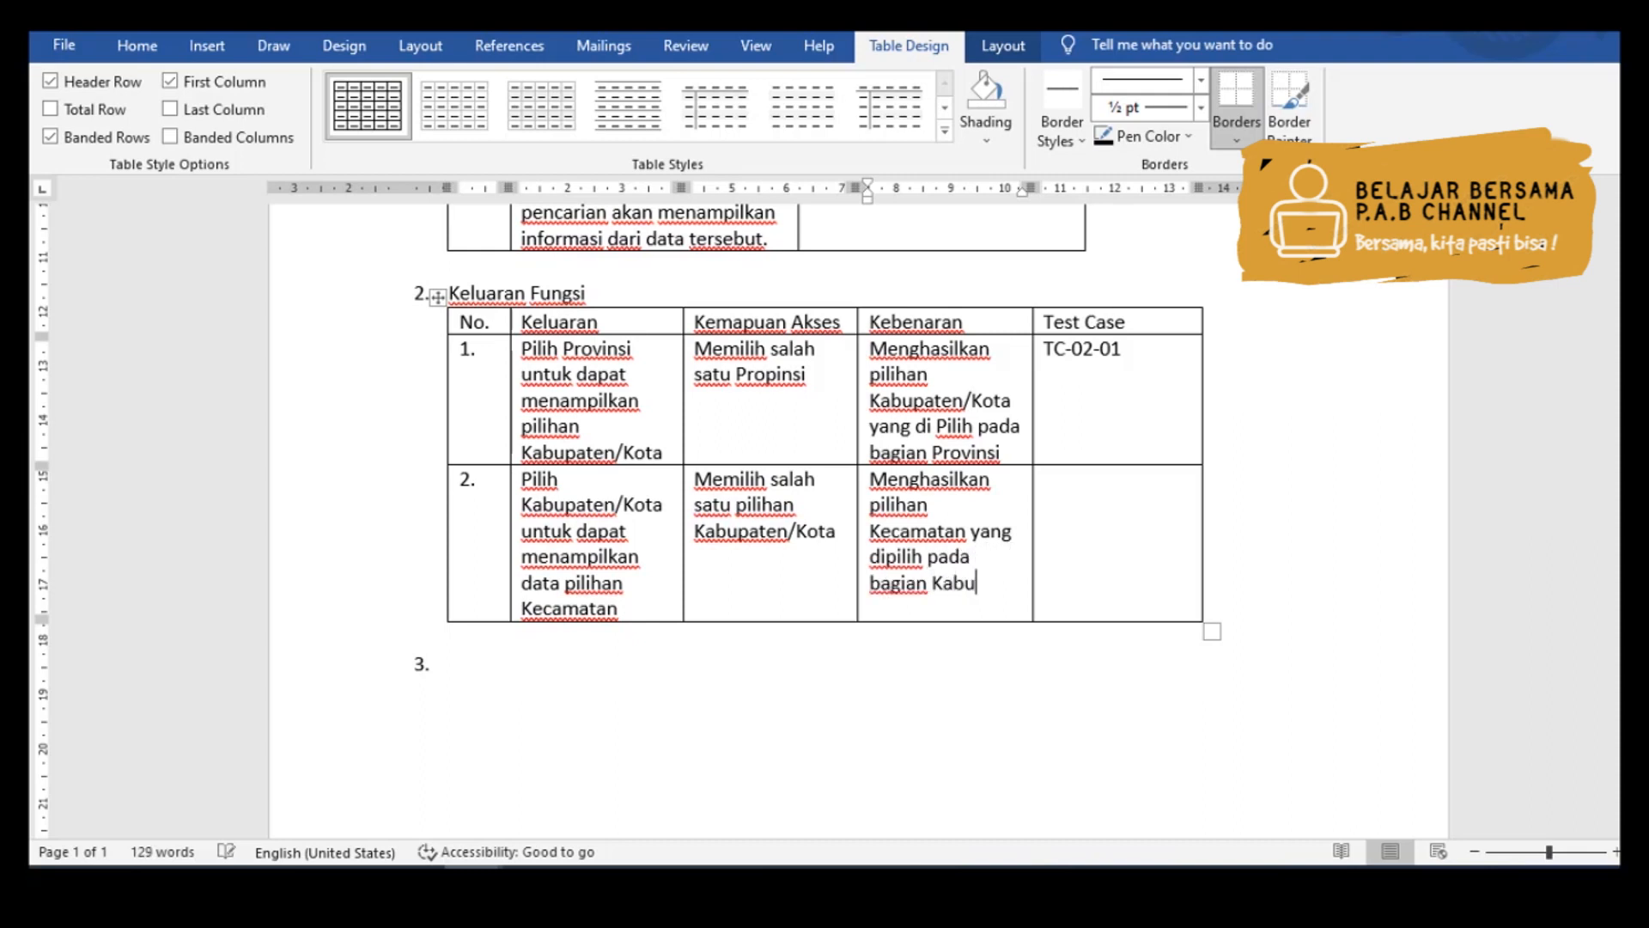
type("paten/Ko")
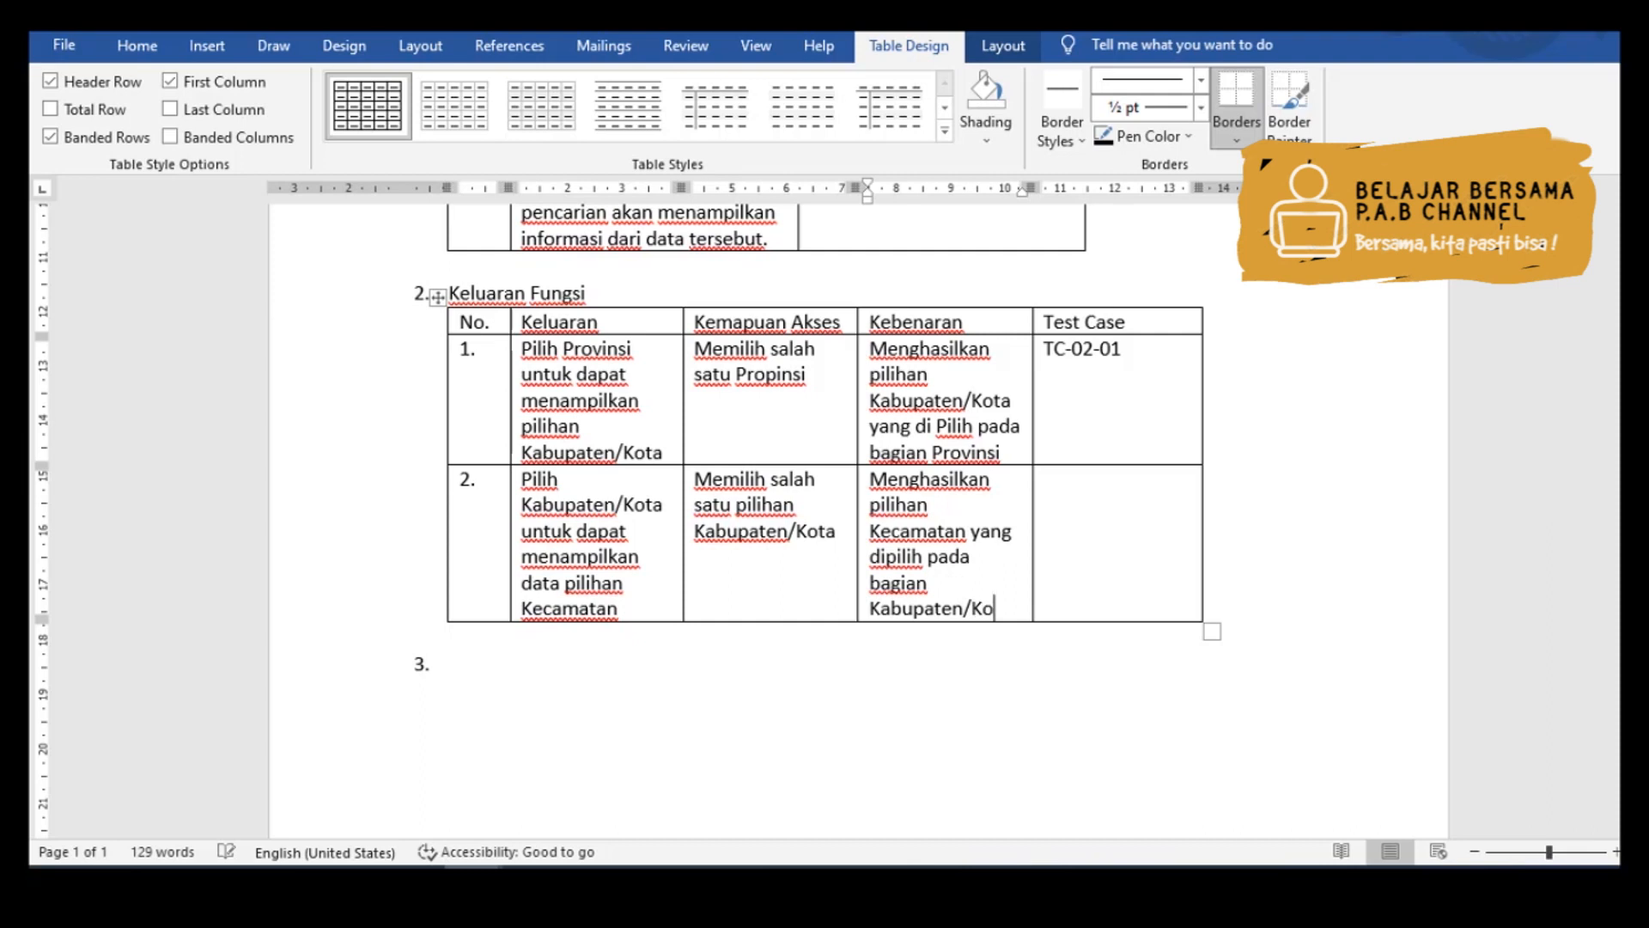
type("taTC-")
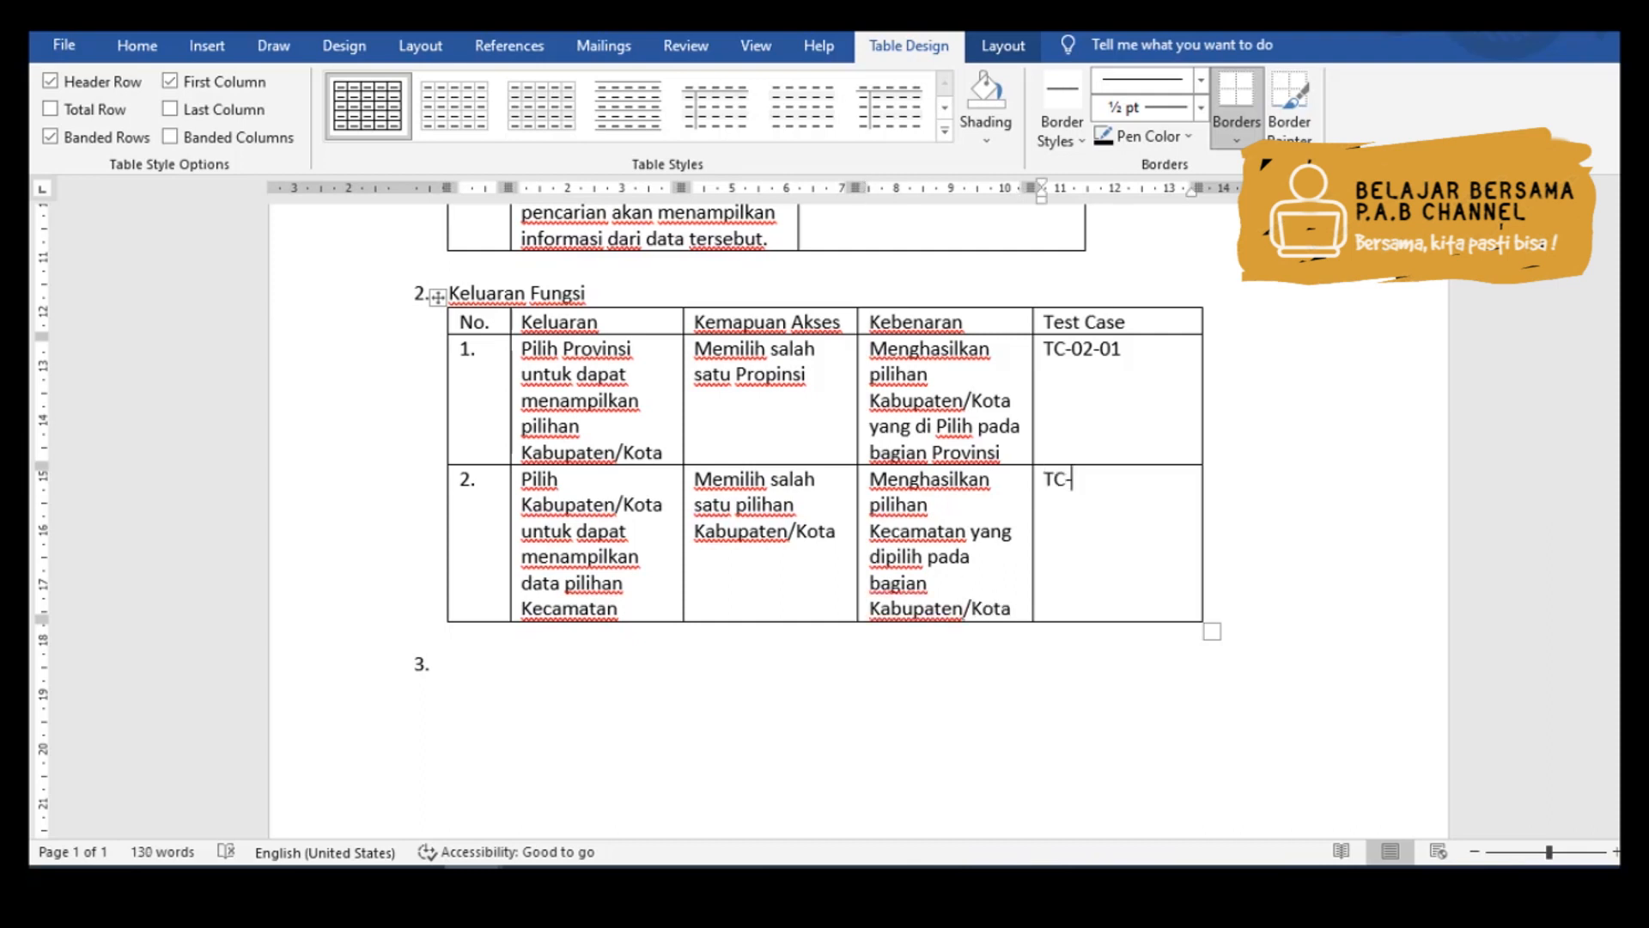
type("02-02")
key("Tab")
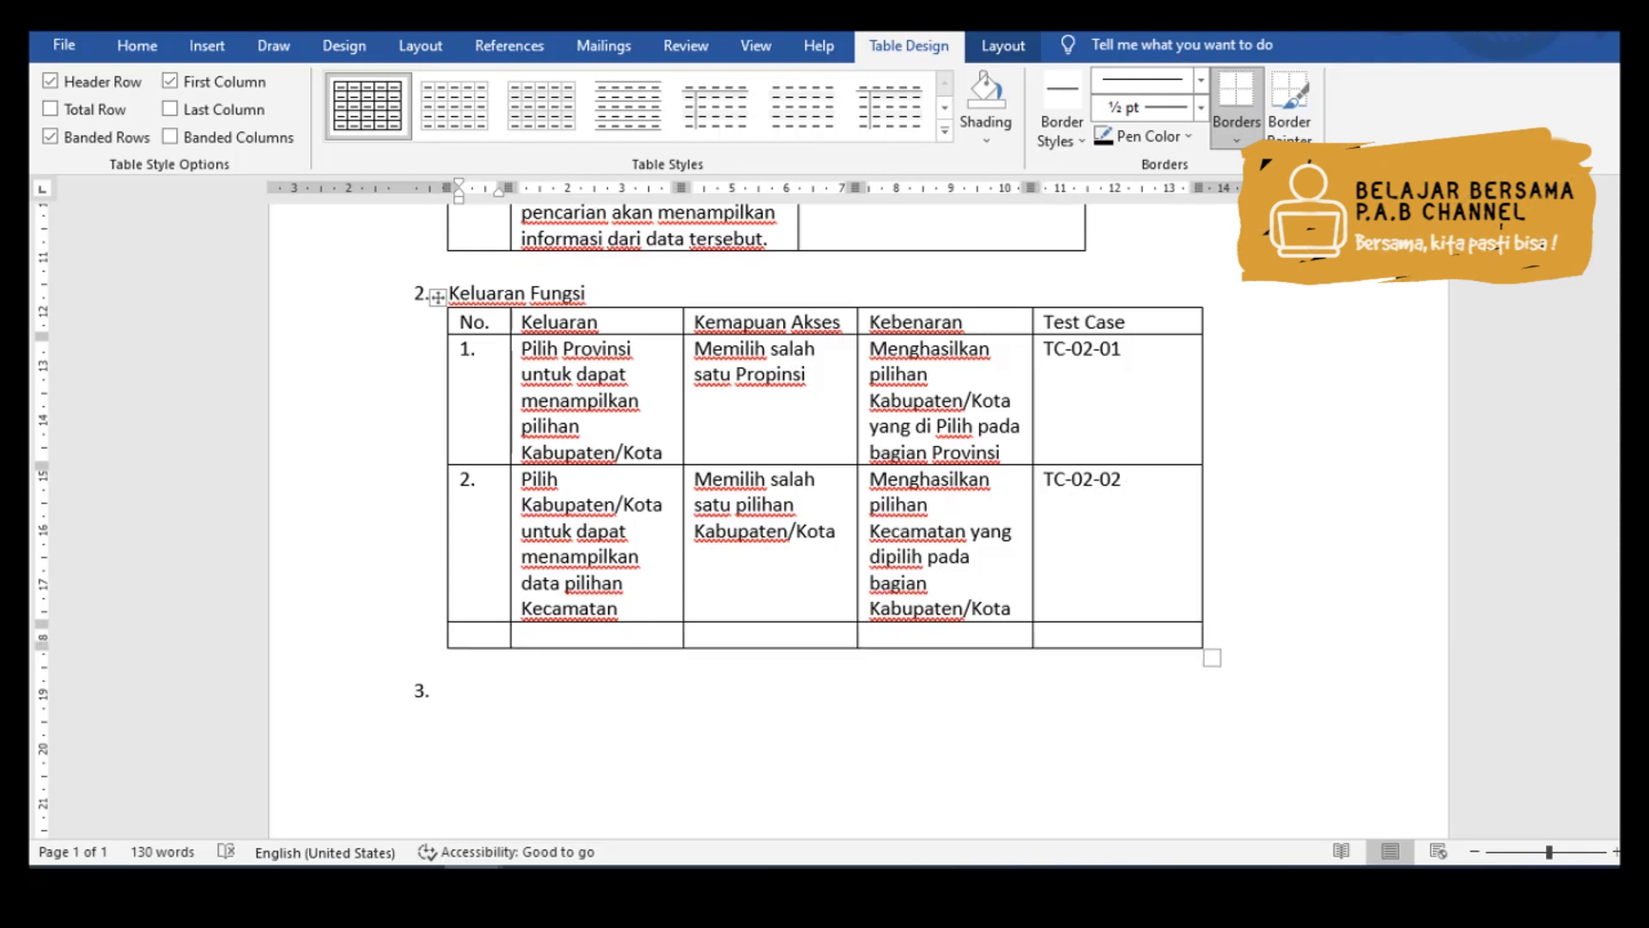
- Fill row 3 with the Kecamatan-to-Desa/Kelurahan output, test case TC-02-03, and start row '4.'
key("Tab")
type("Pilih ")
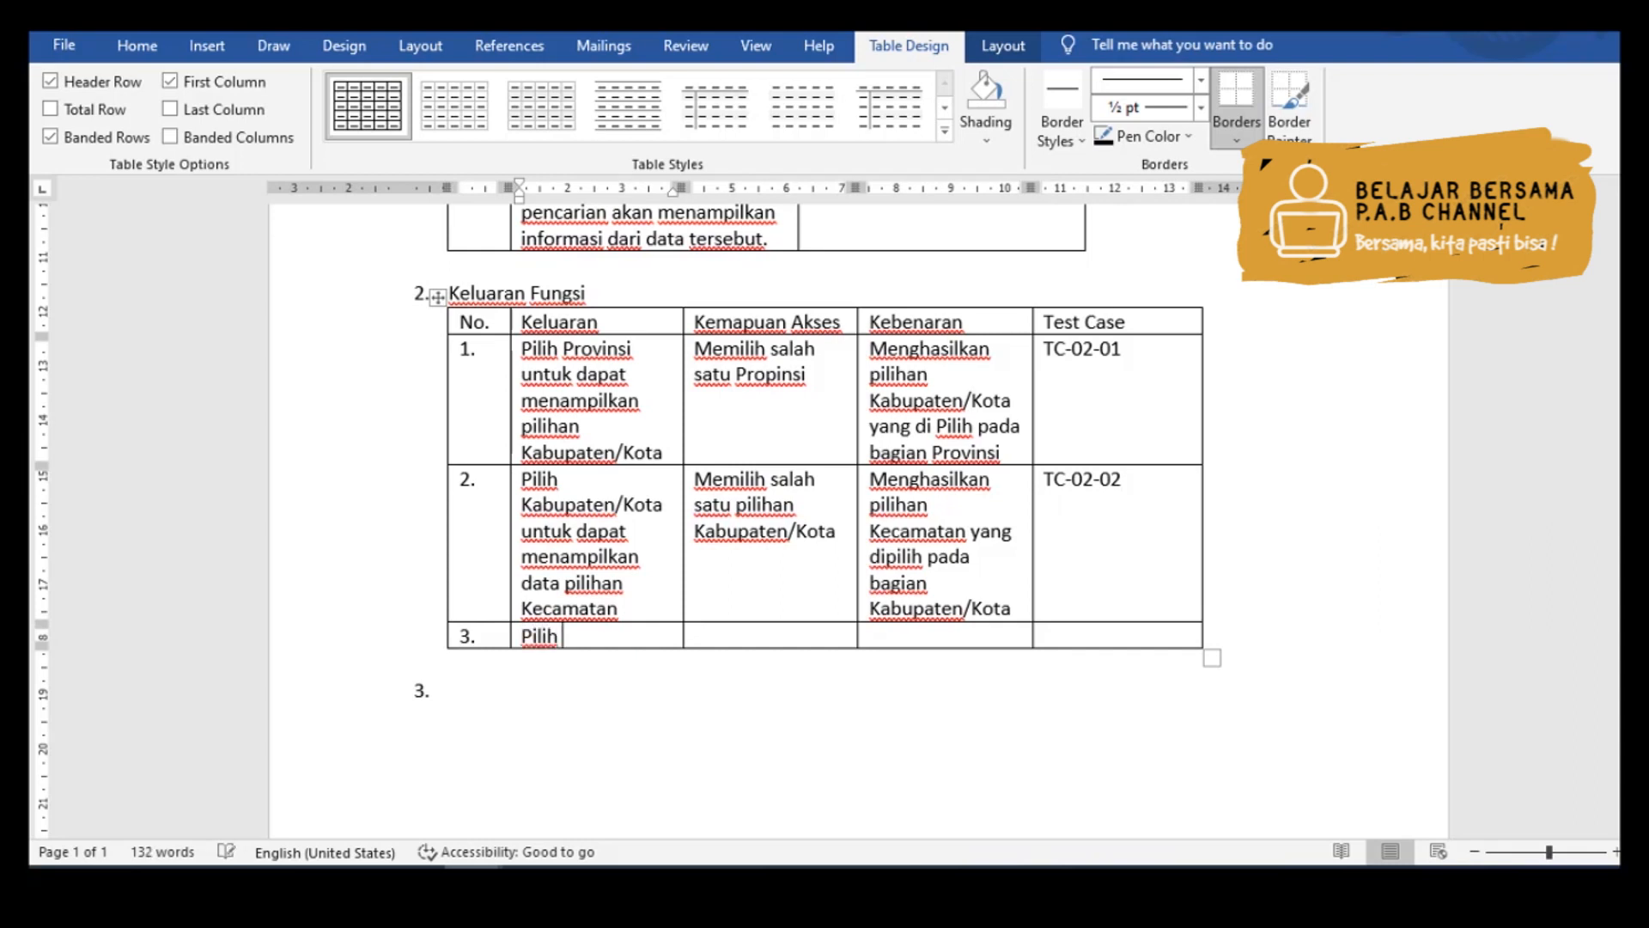
type("Kecamatan untuk dapat")
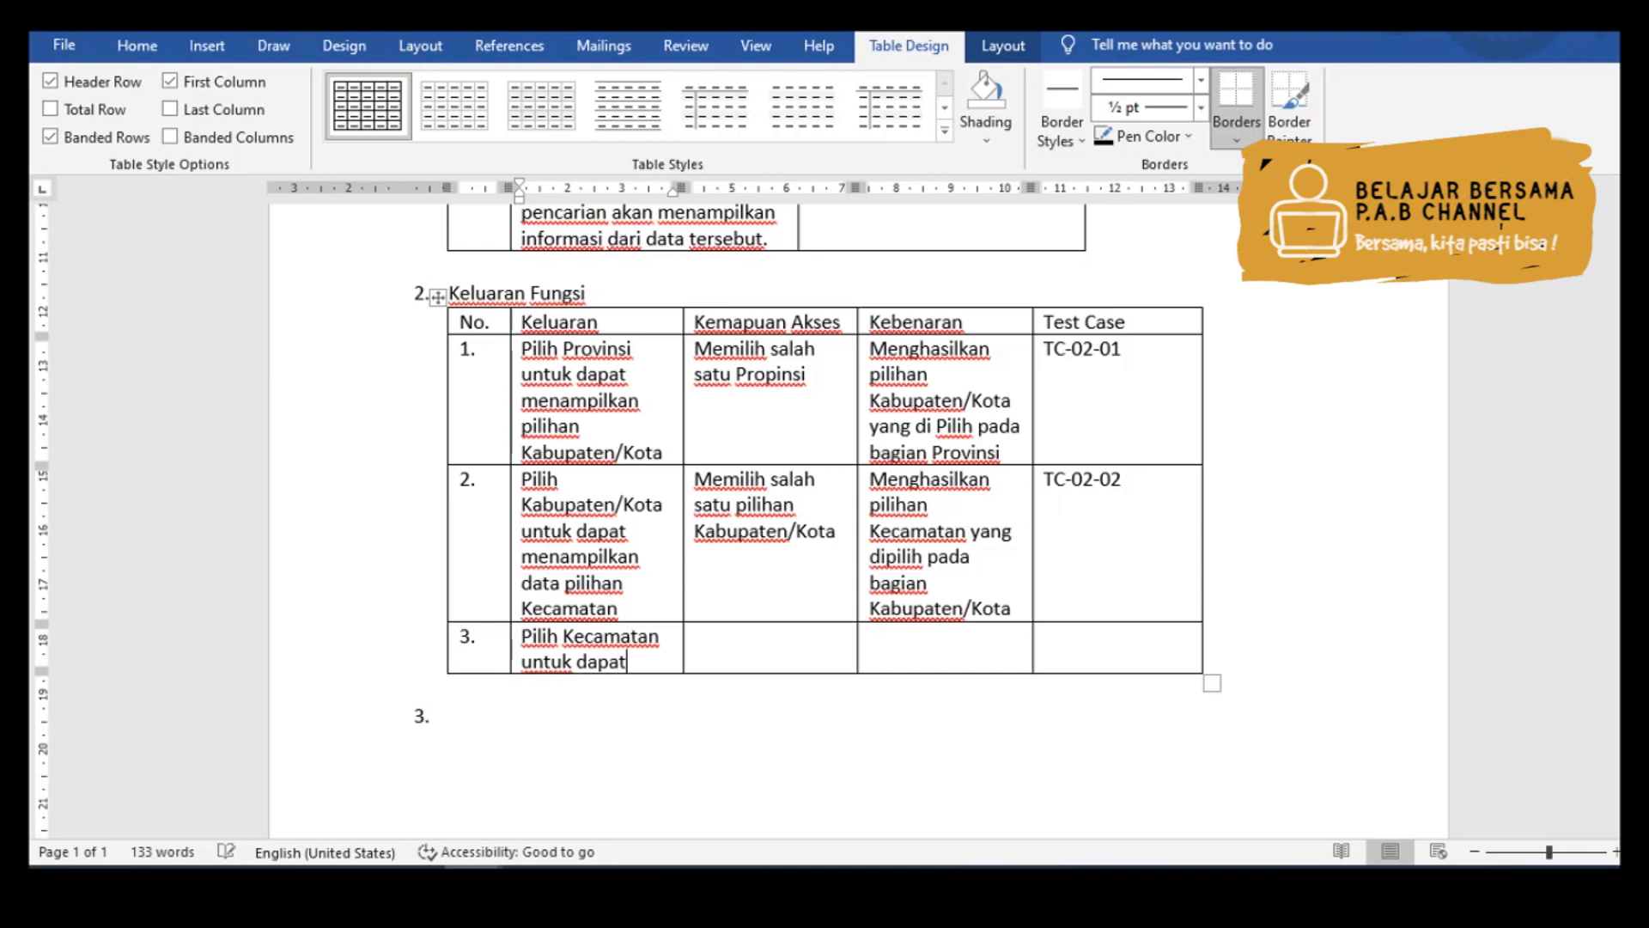
type(" menampilkan")
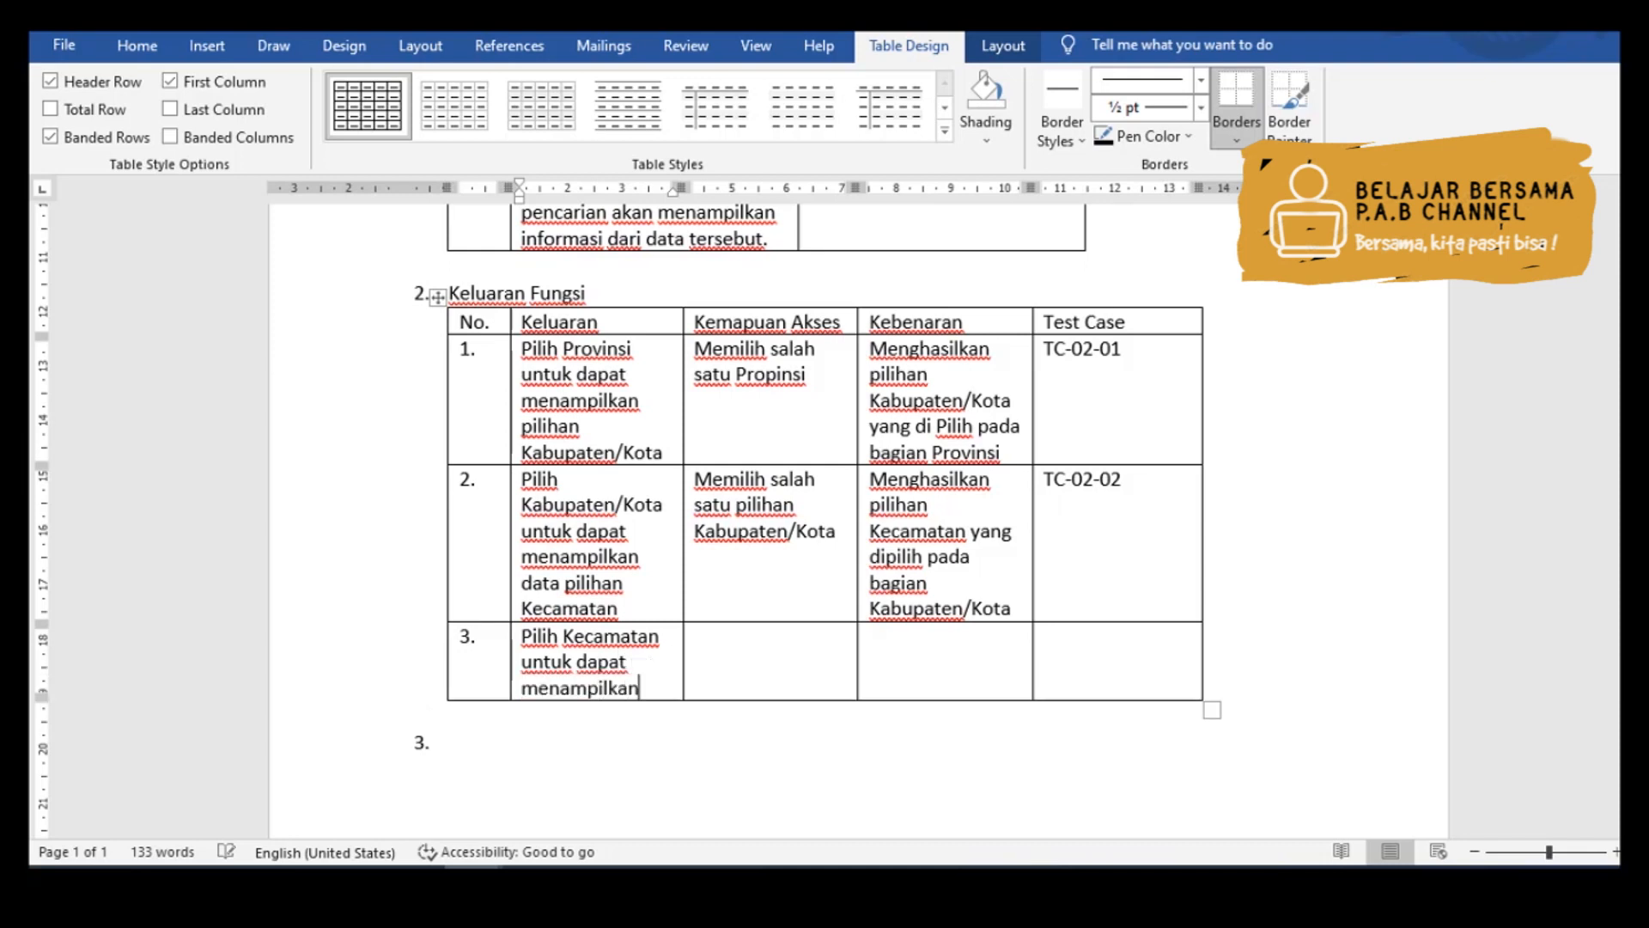
type(" data pilihan ")
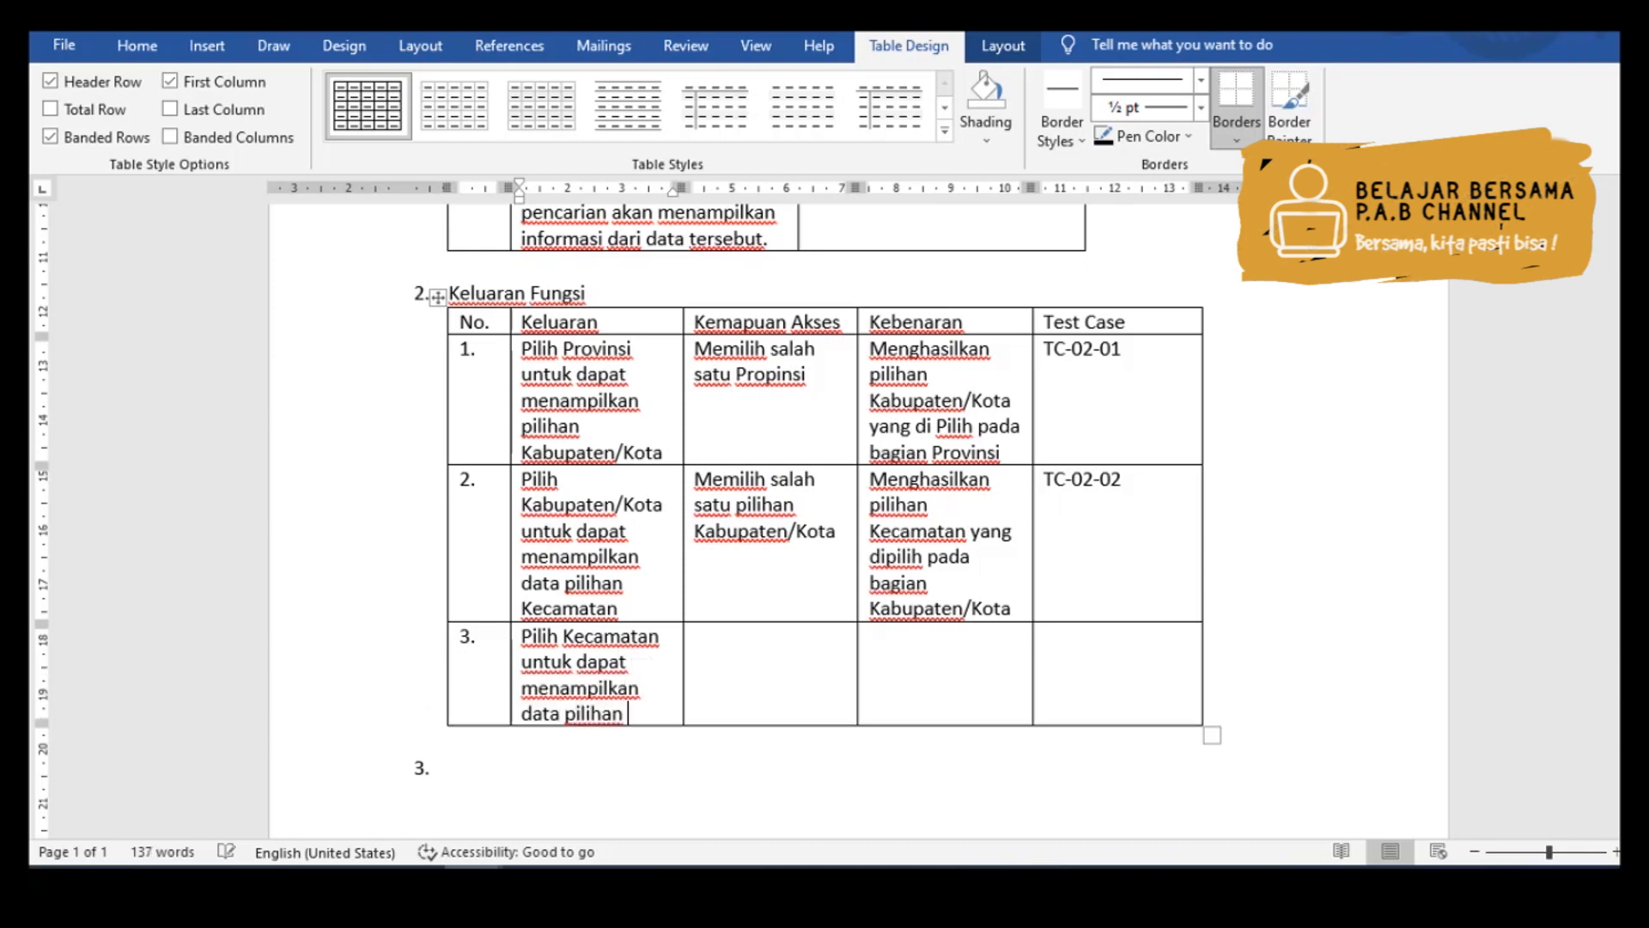
type("Desa/Keli")
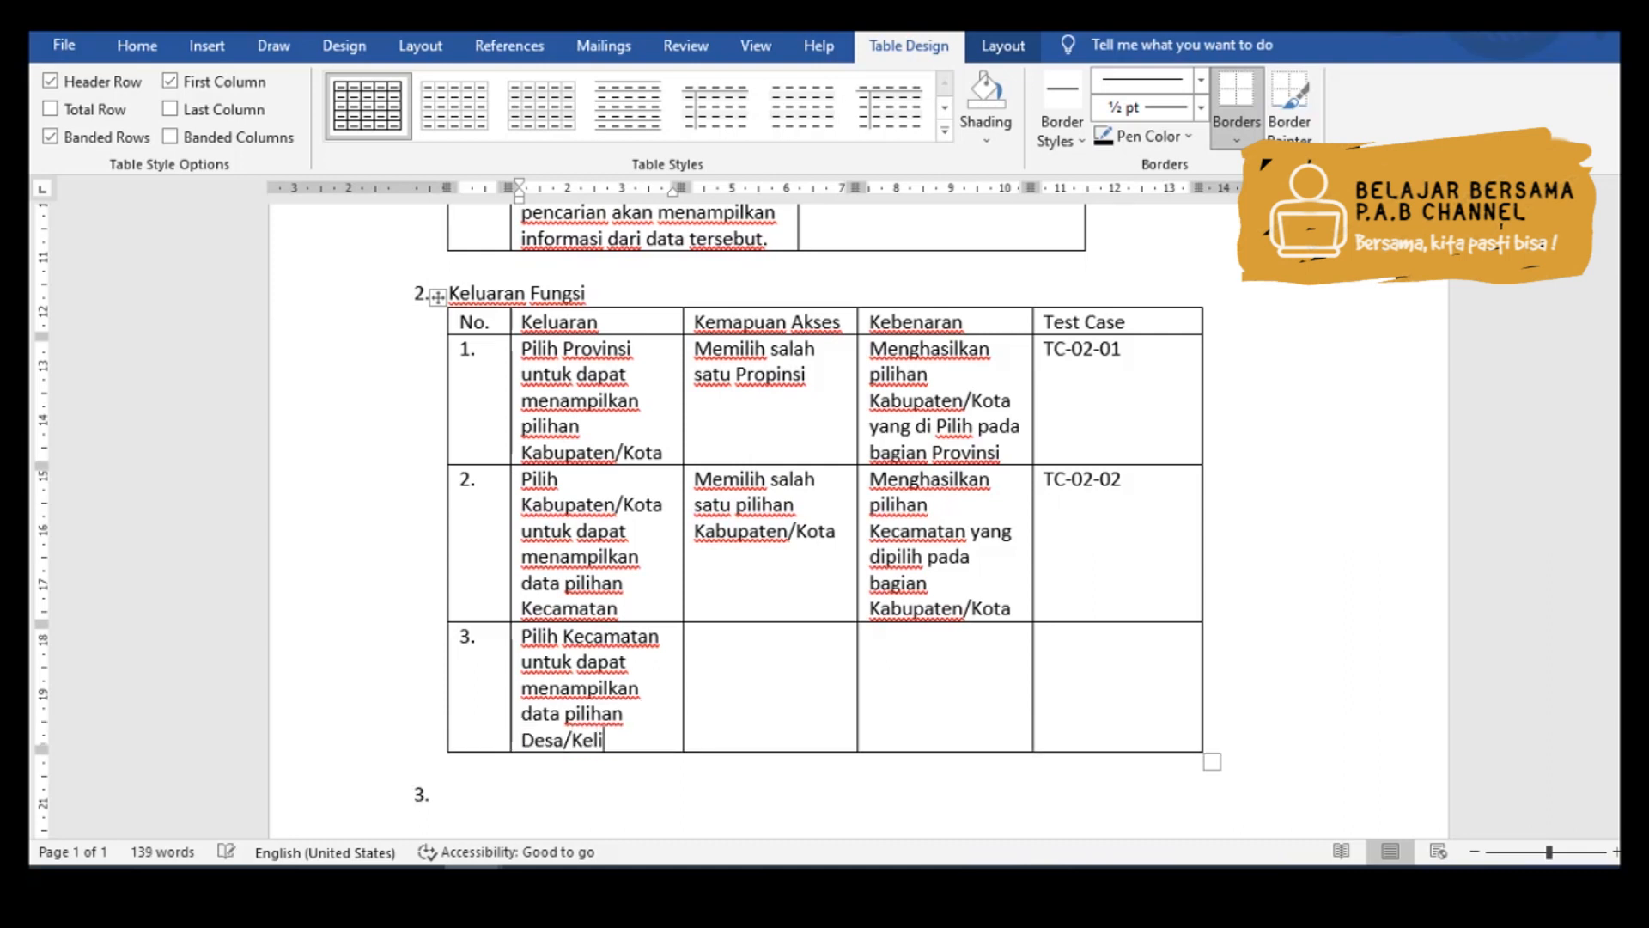
type("urahanMemilih")
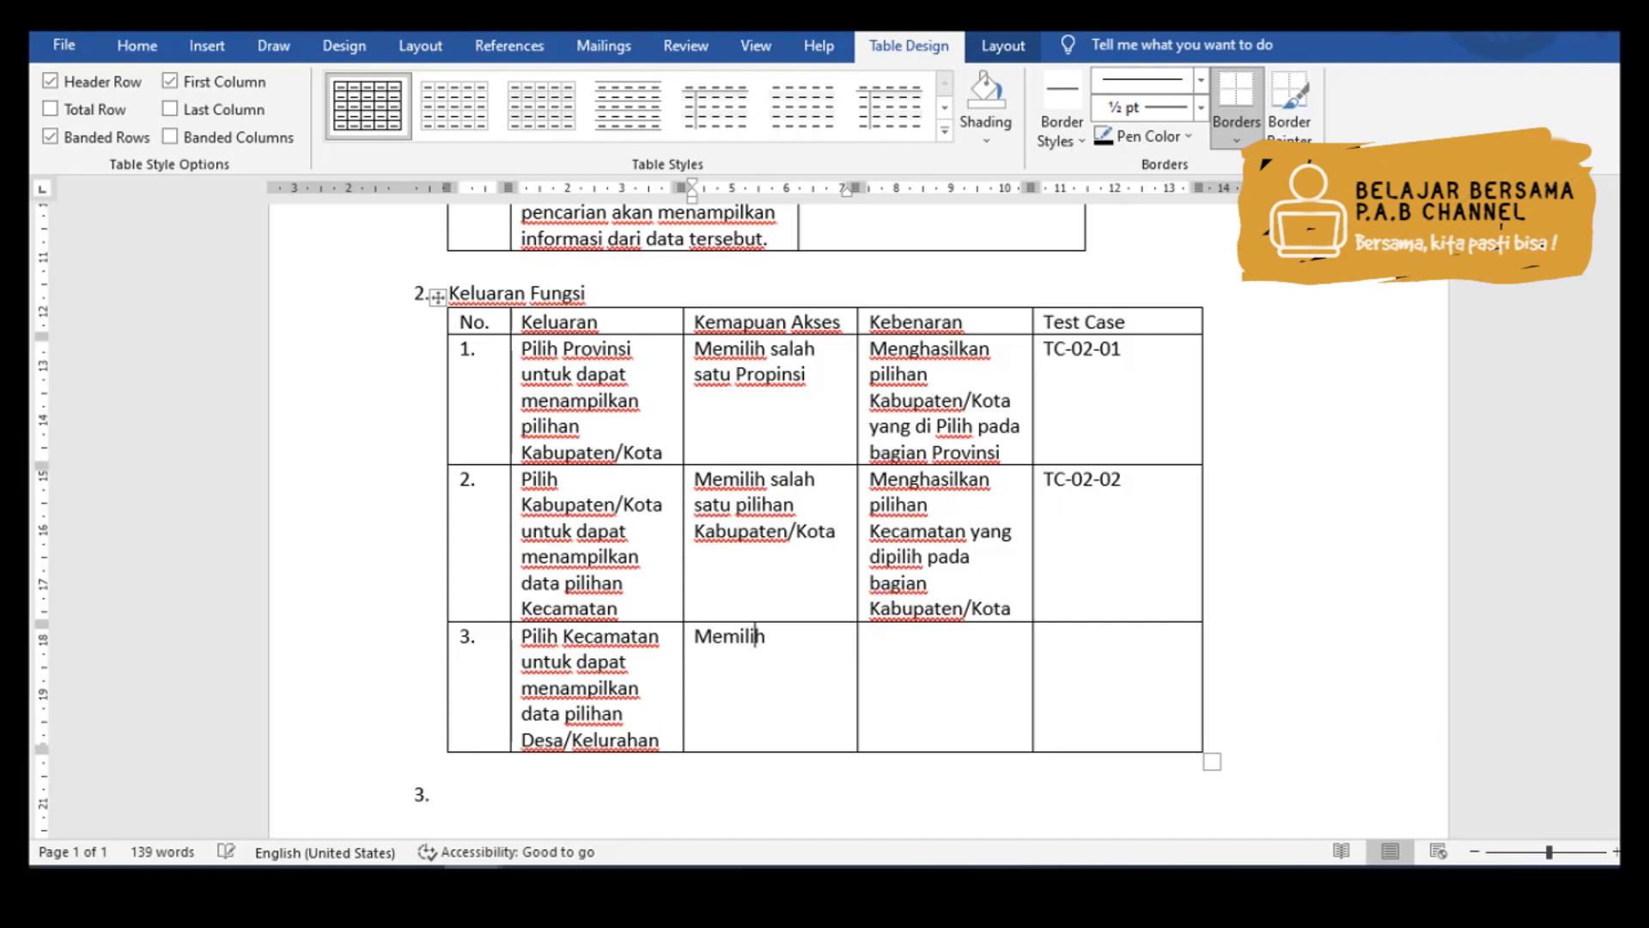
type(" salah satu ")
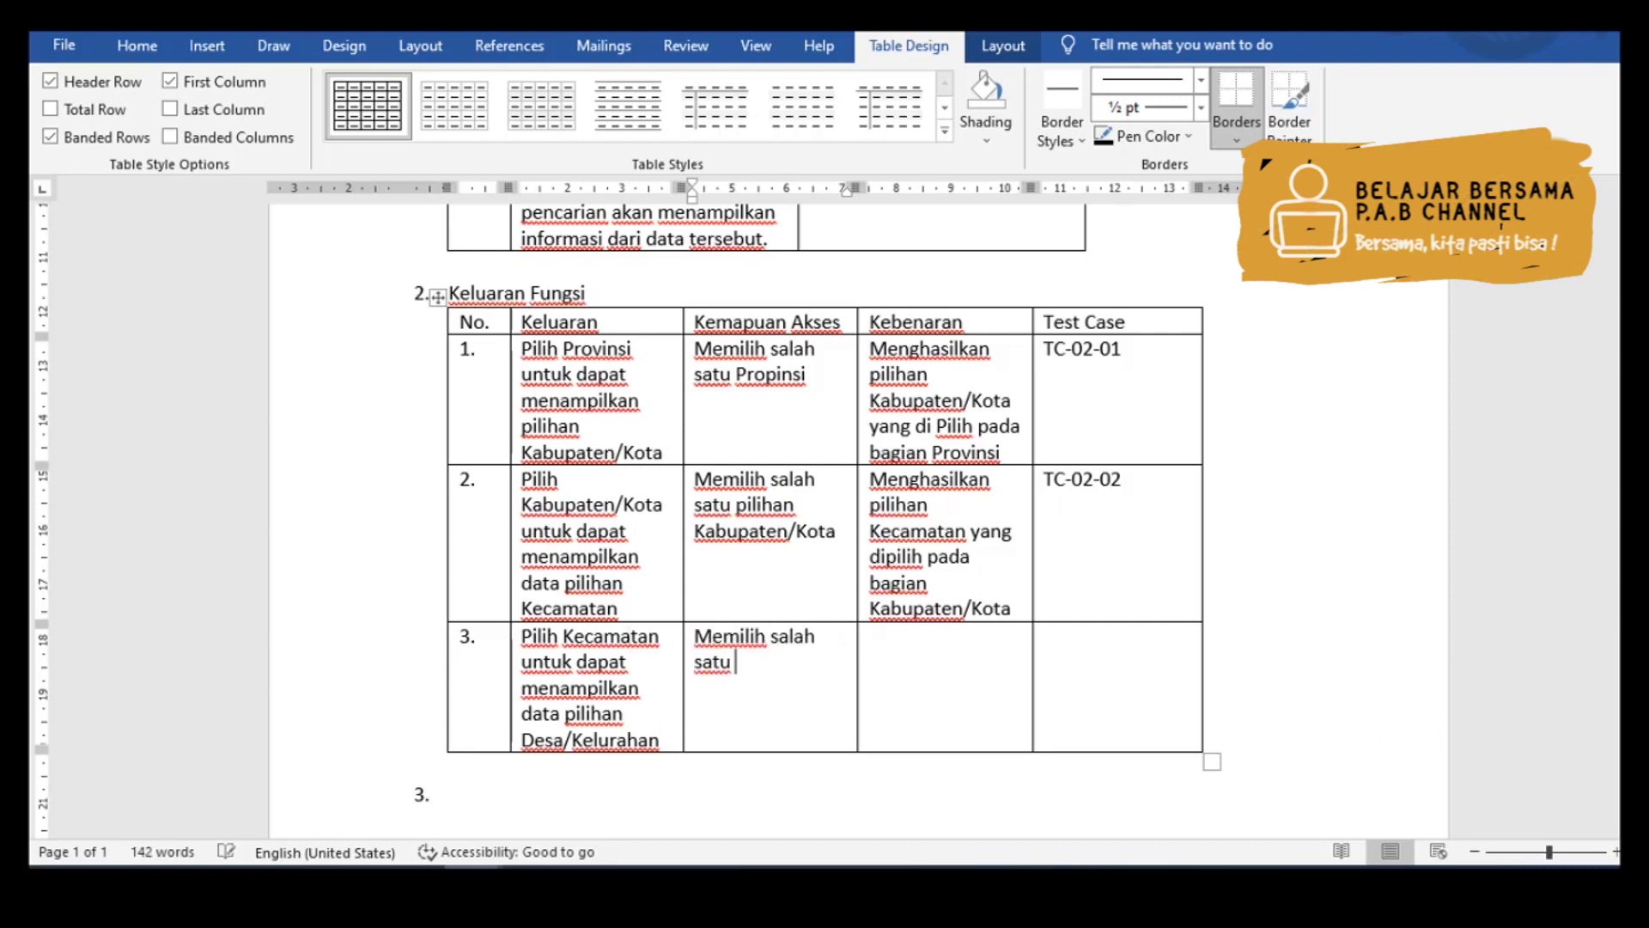
type("Kecamatan")
left_click(871, 637)
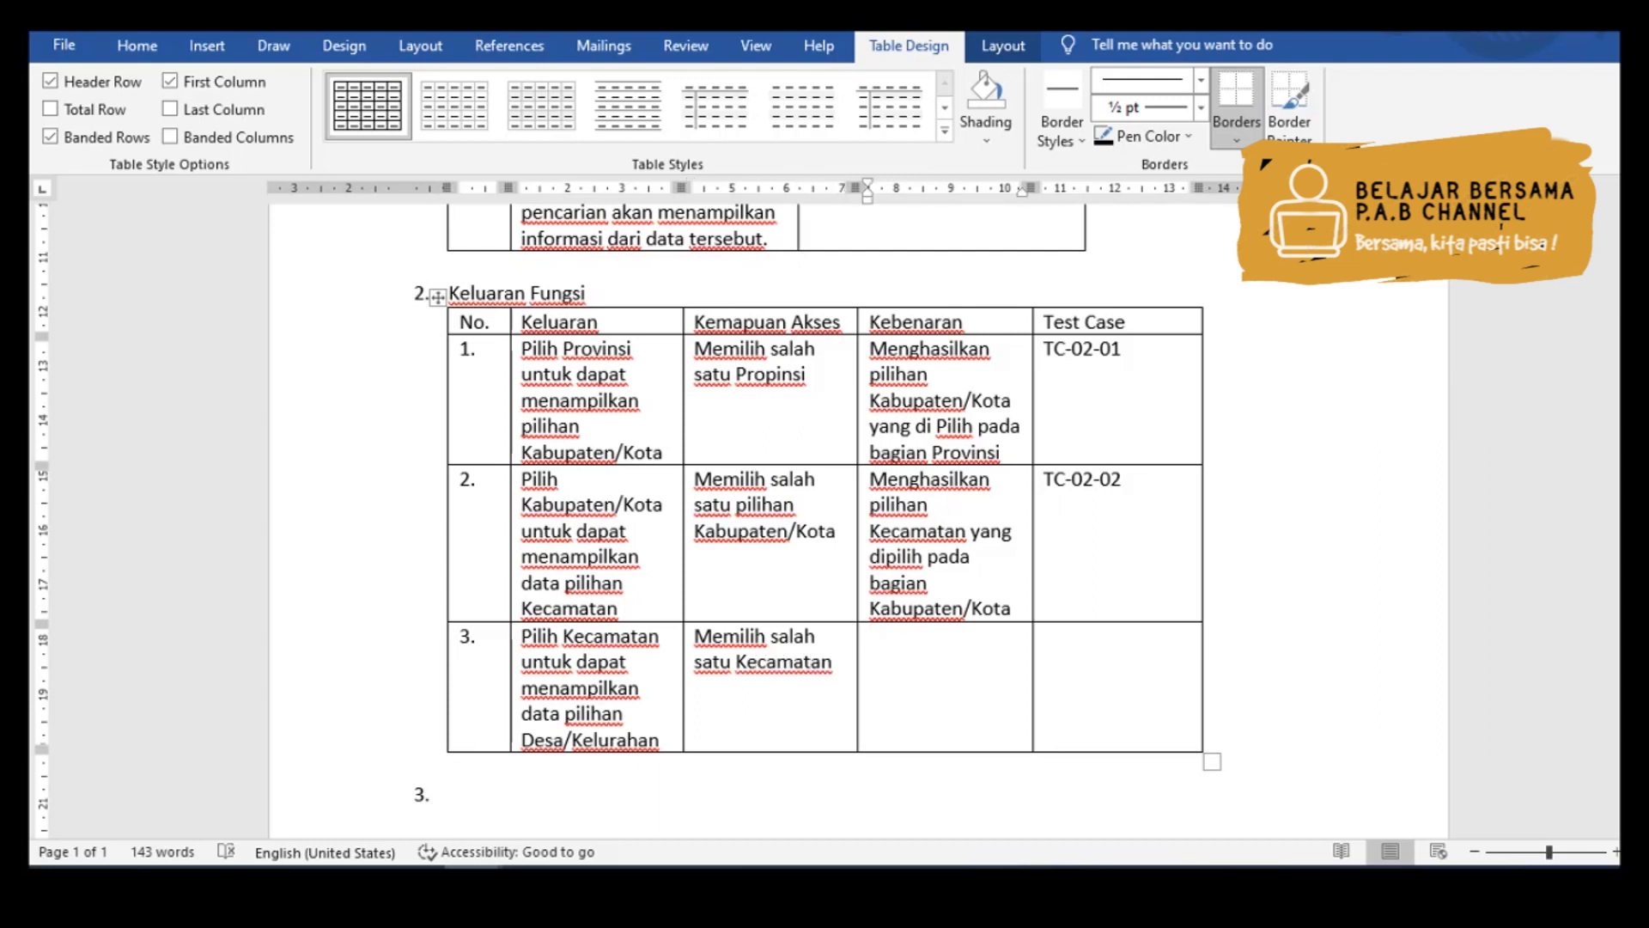
type("Menghasilkan pilihan")
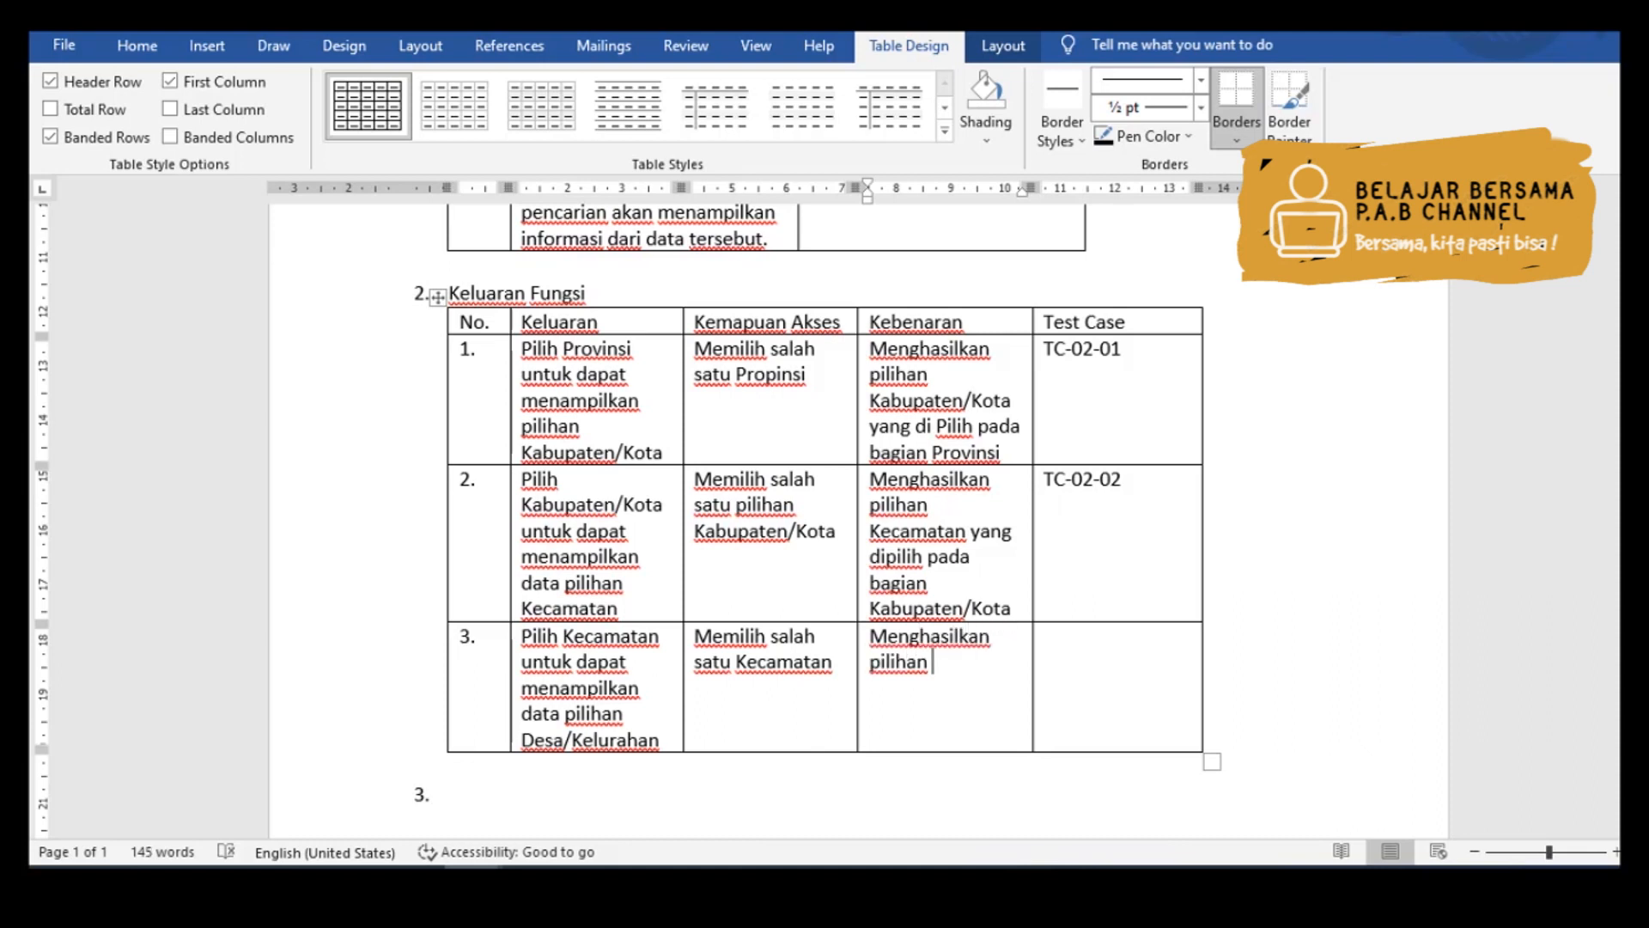
type(" Desa/Kelurahan")
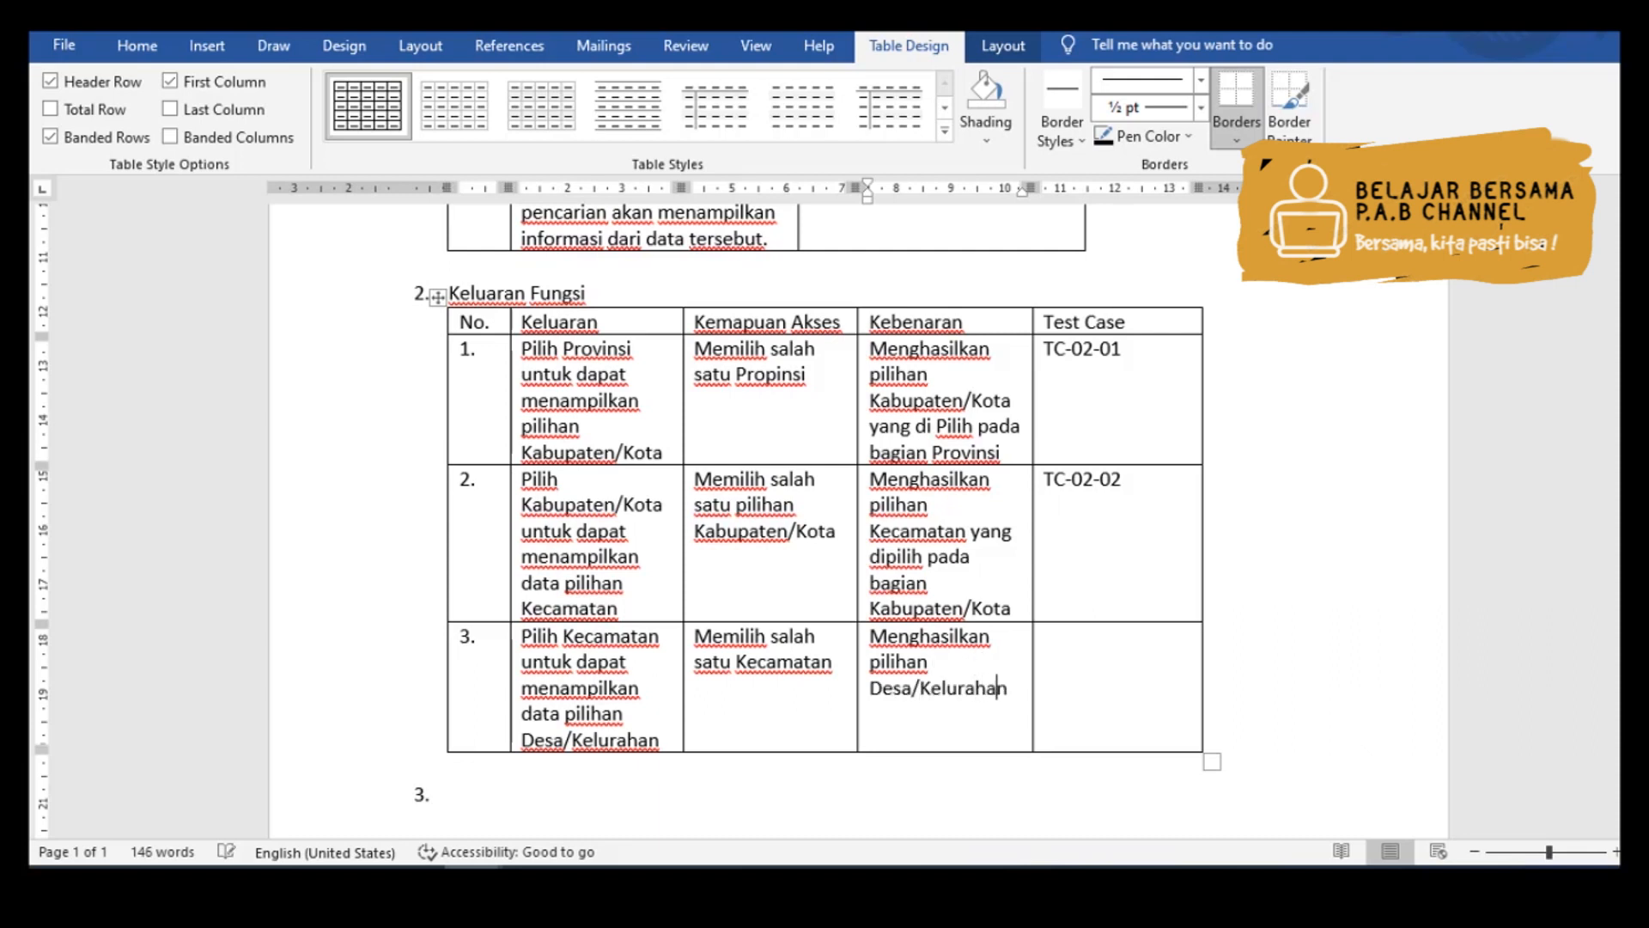
type(" yang dipilij")
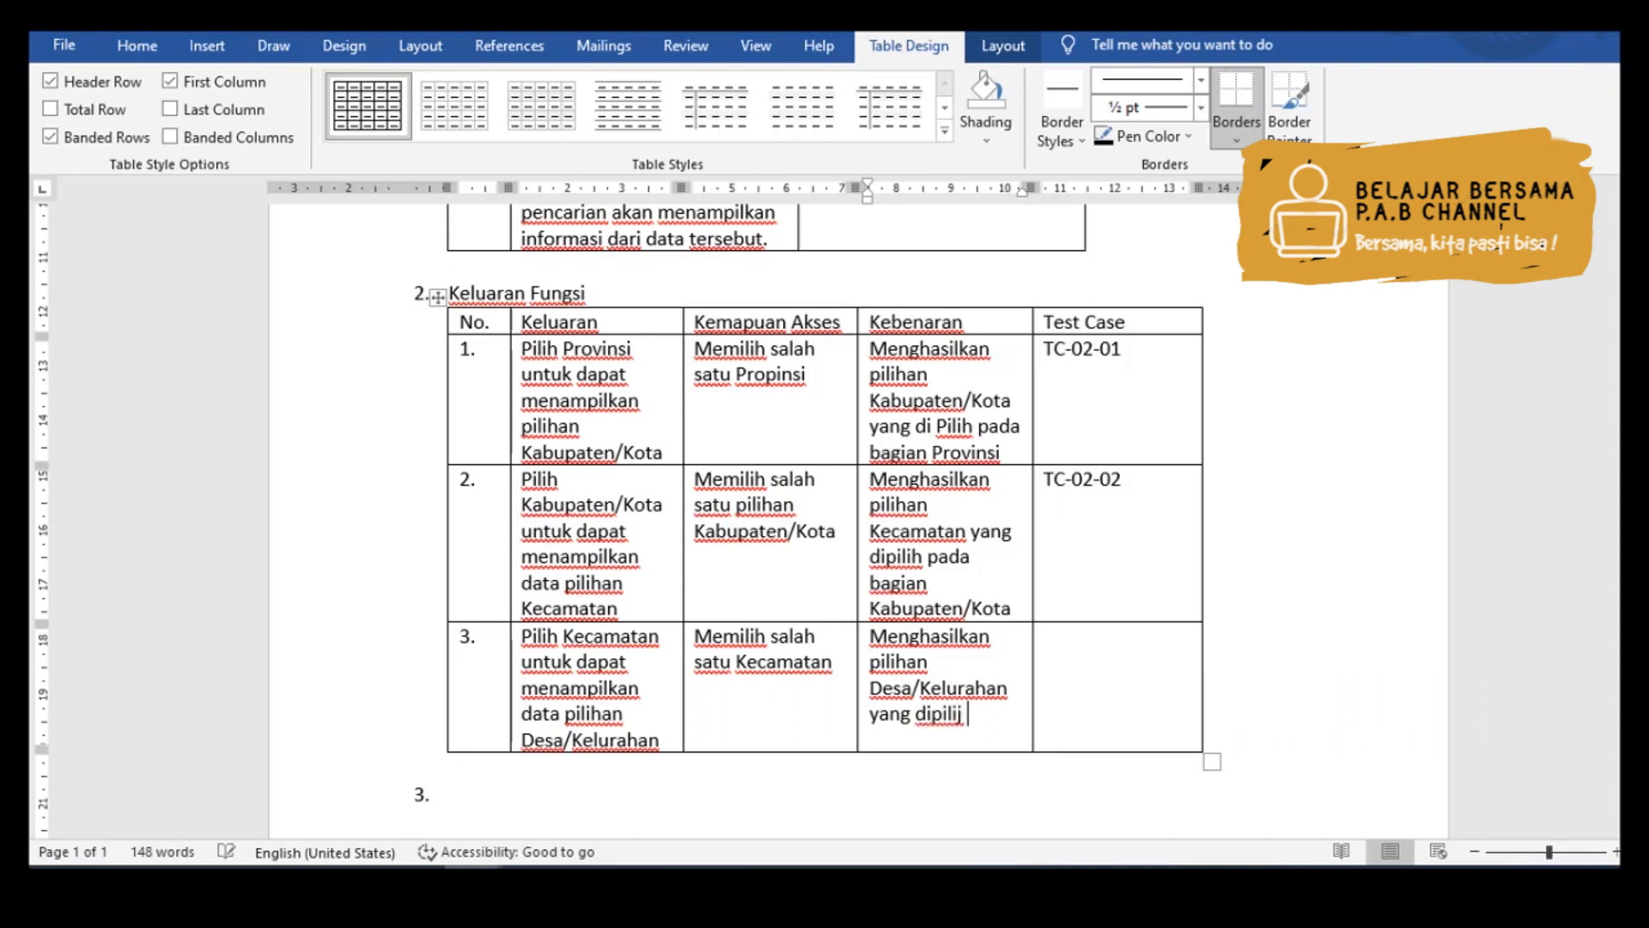
key("BackSpace")
type("h pada bagian Kecamatan")
key("Tab")
type("-")
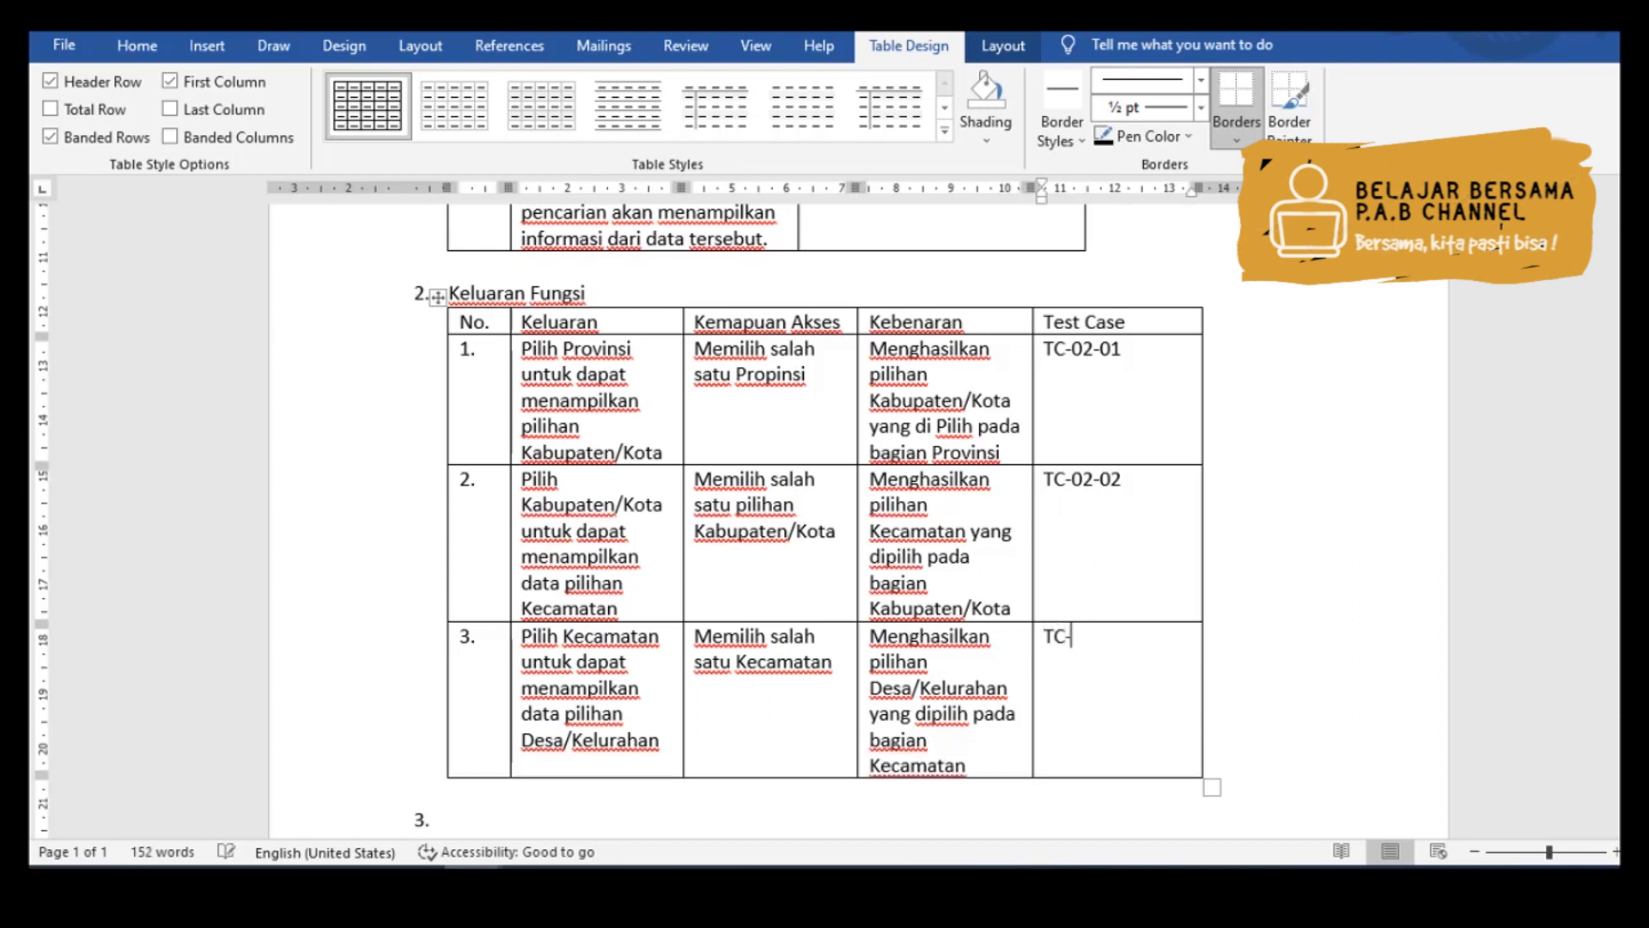
type("02-03")
key("Tab")
type("4.")
key("Tab")
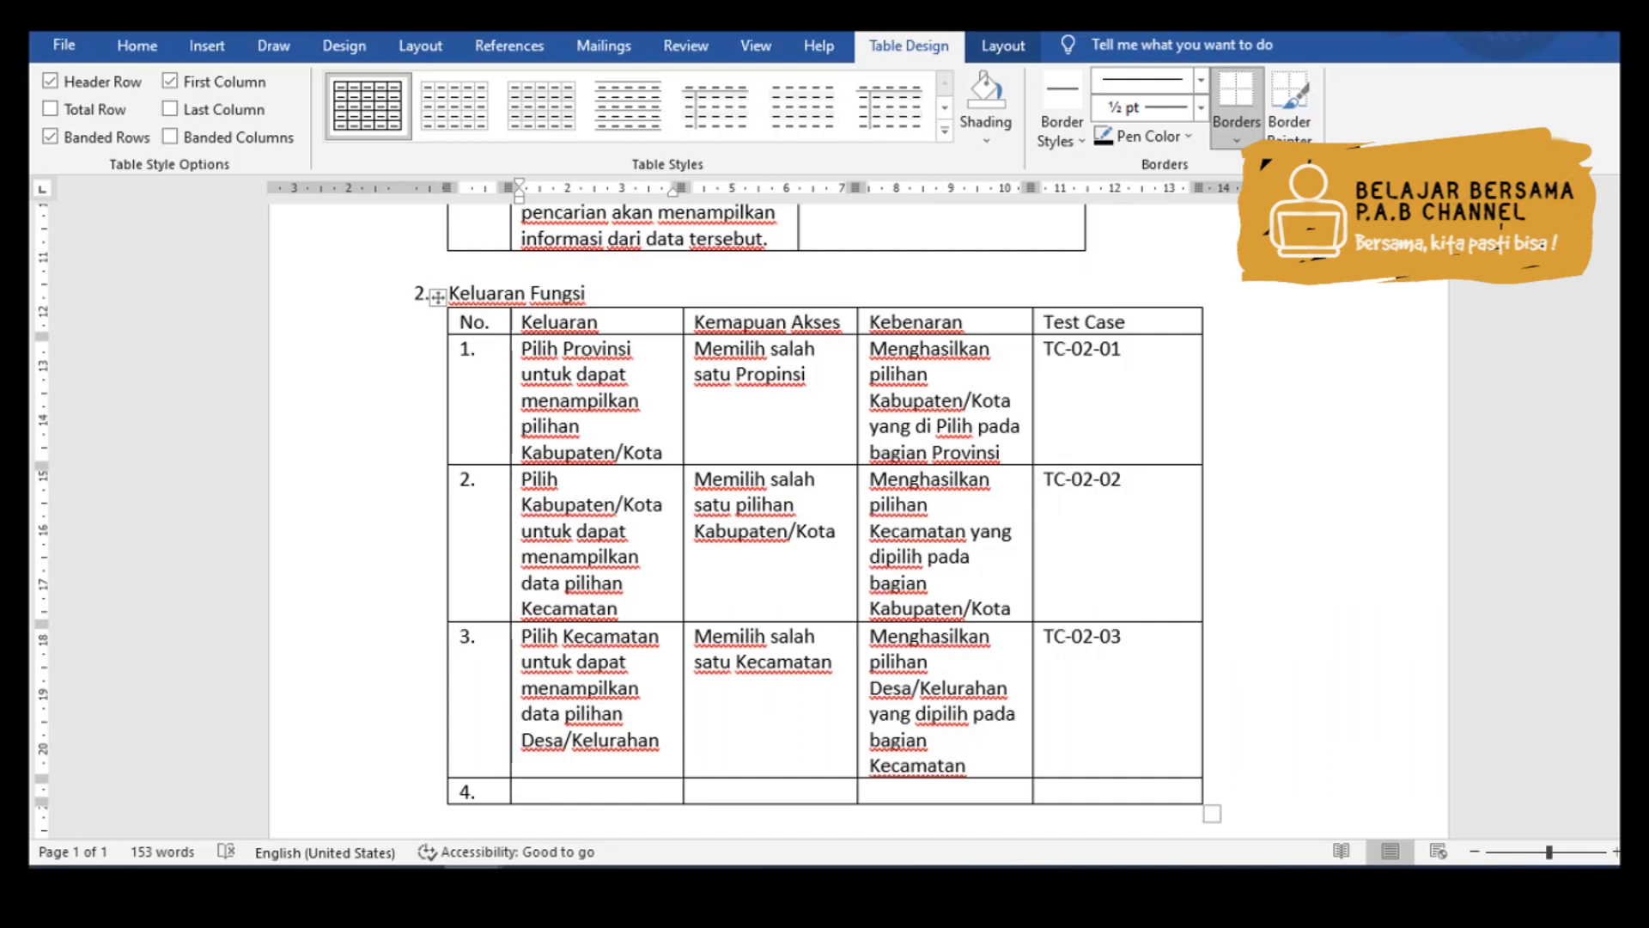
- Enter 'Memilih Desa, mengisikan data calon penerima manfaat dan kode' as row 4's Keluaran
type("Memilih Desa")
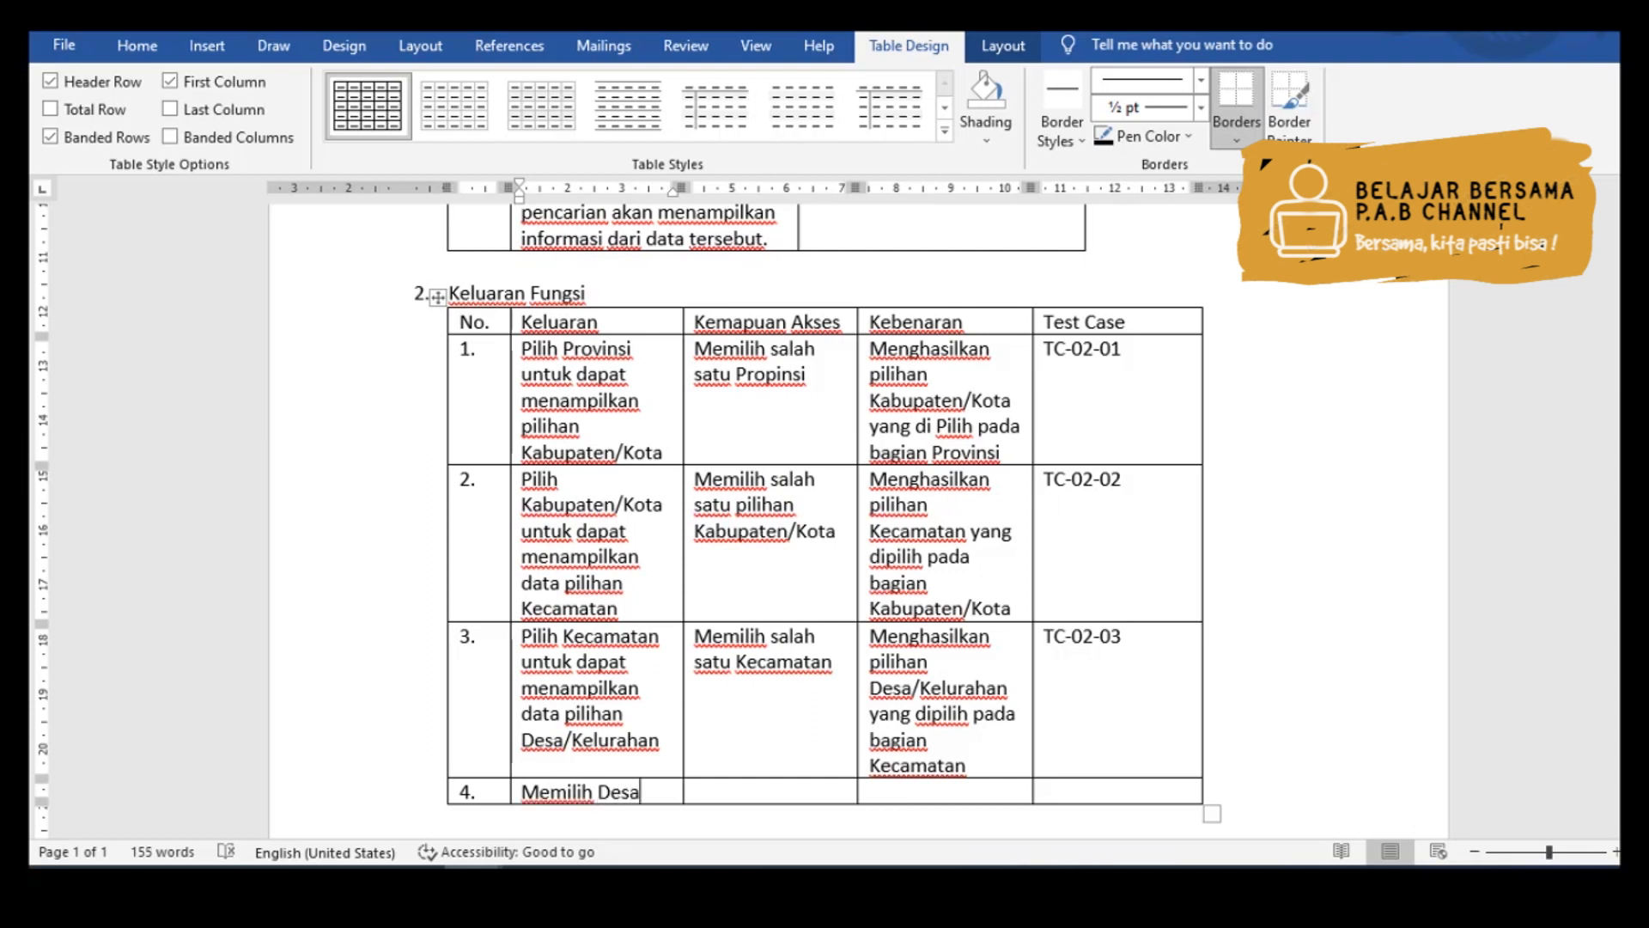
type(", mengh")
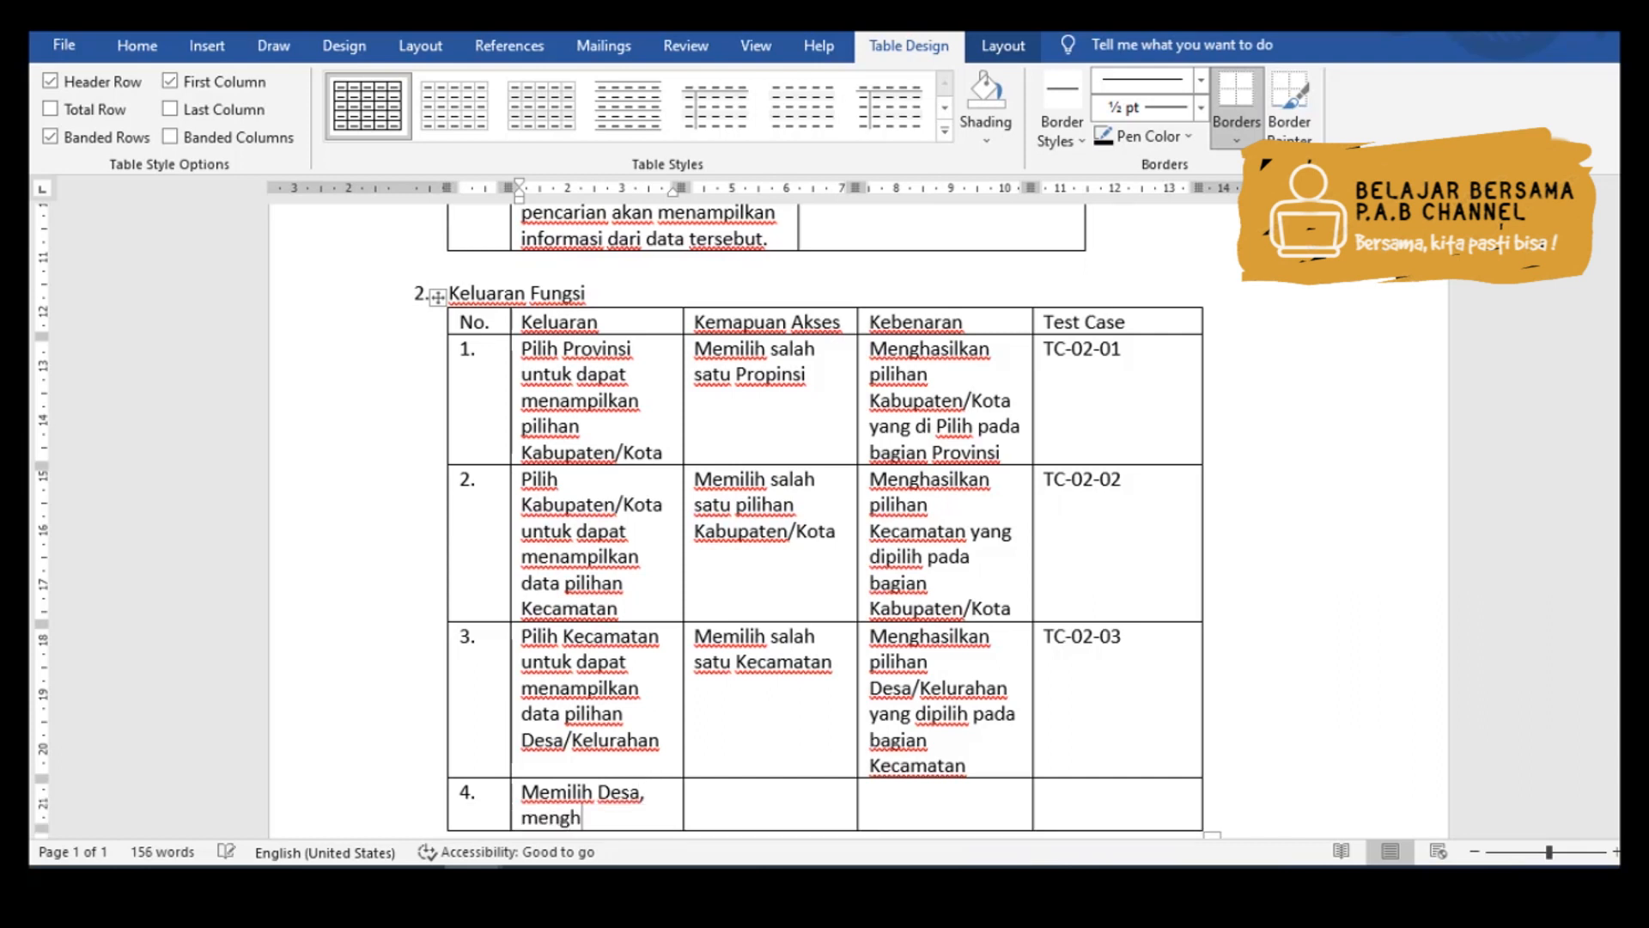
key("BackSpace")
type("isikan data ")
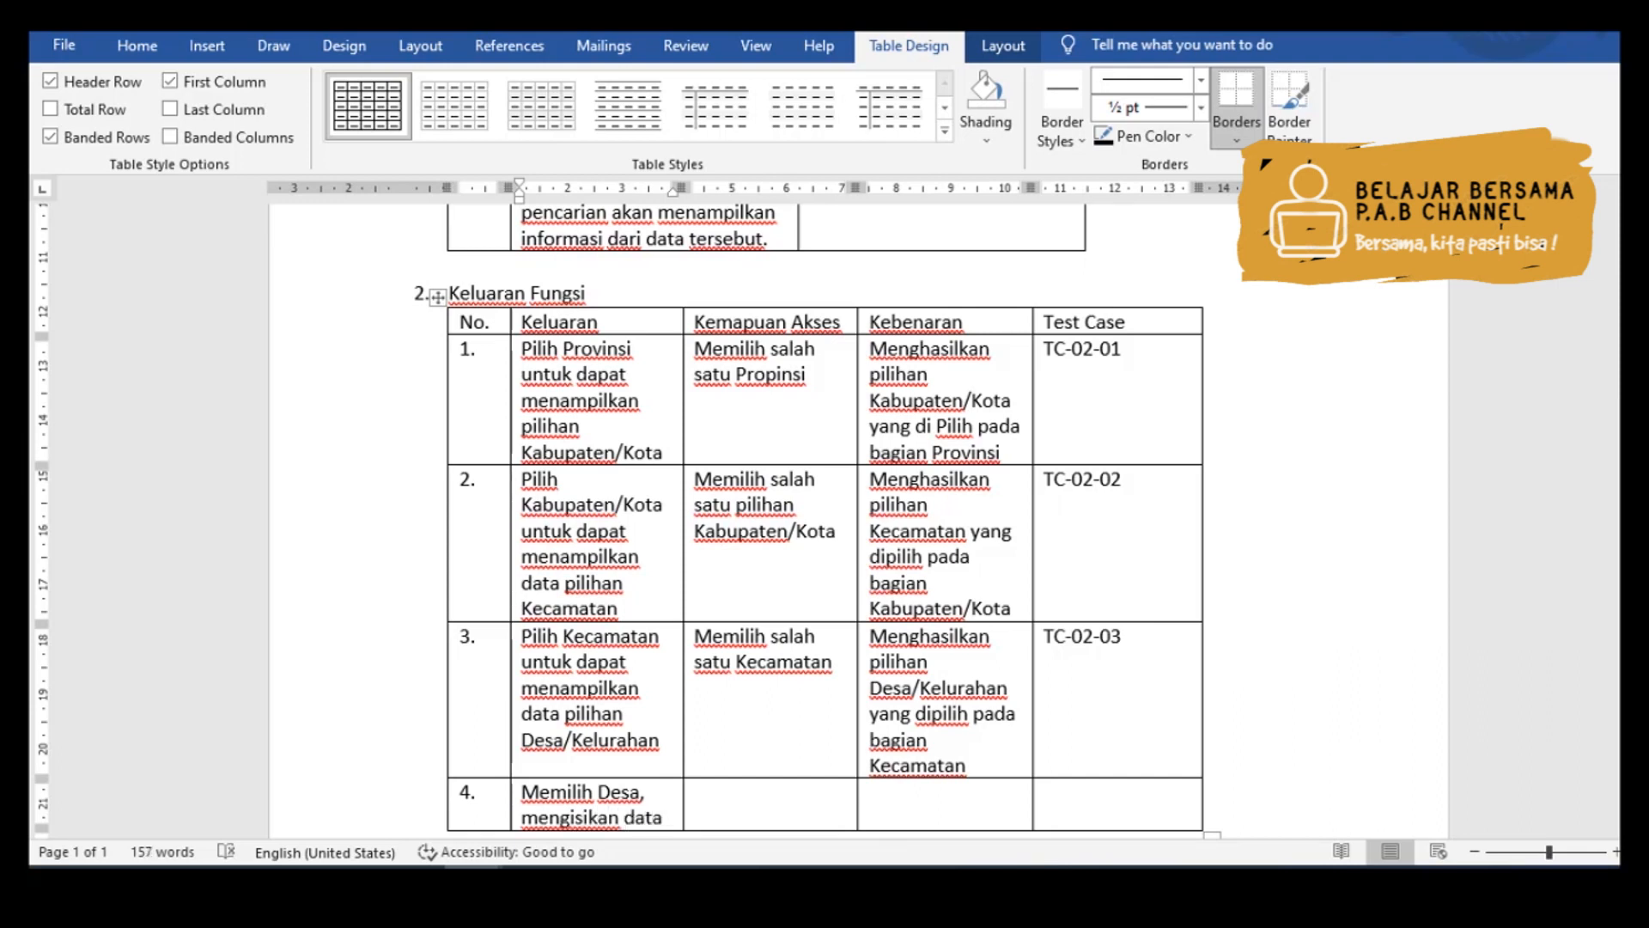
type("calon penerima")
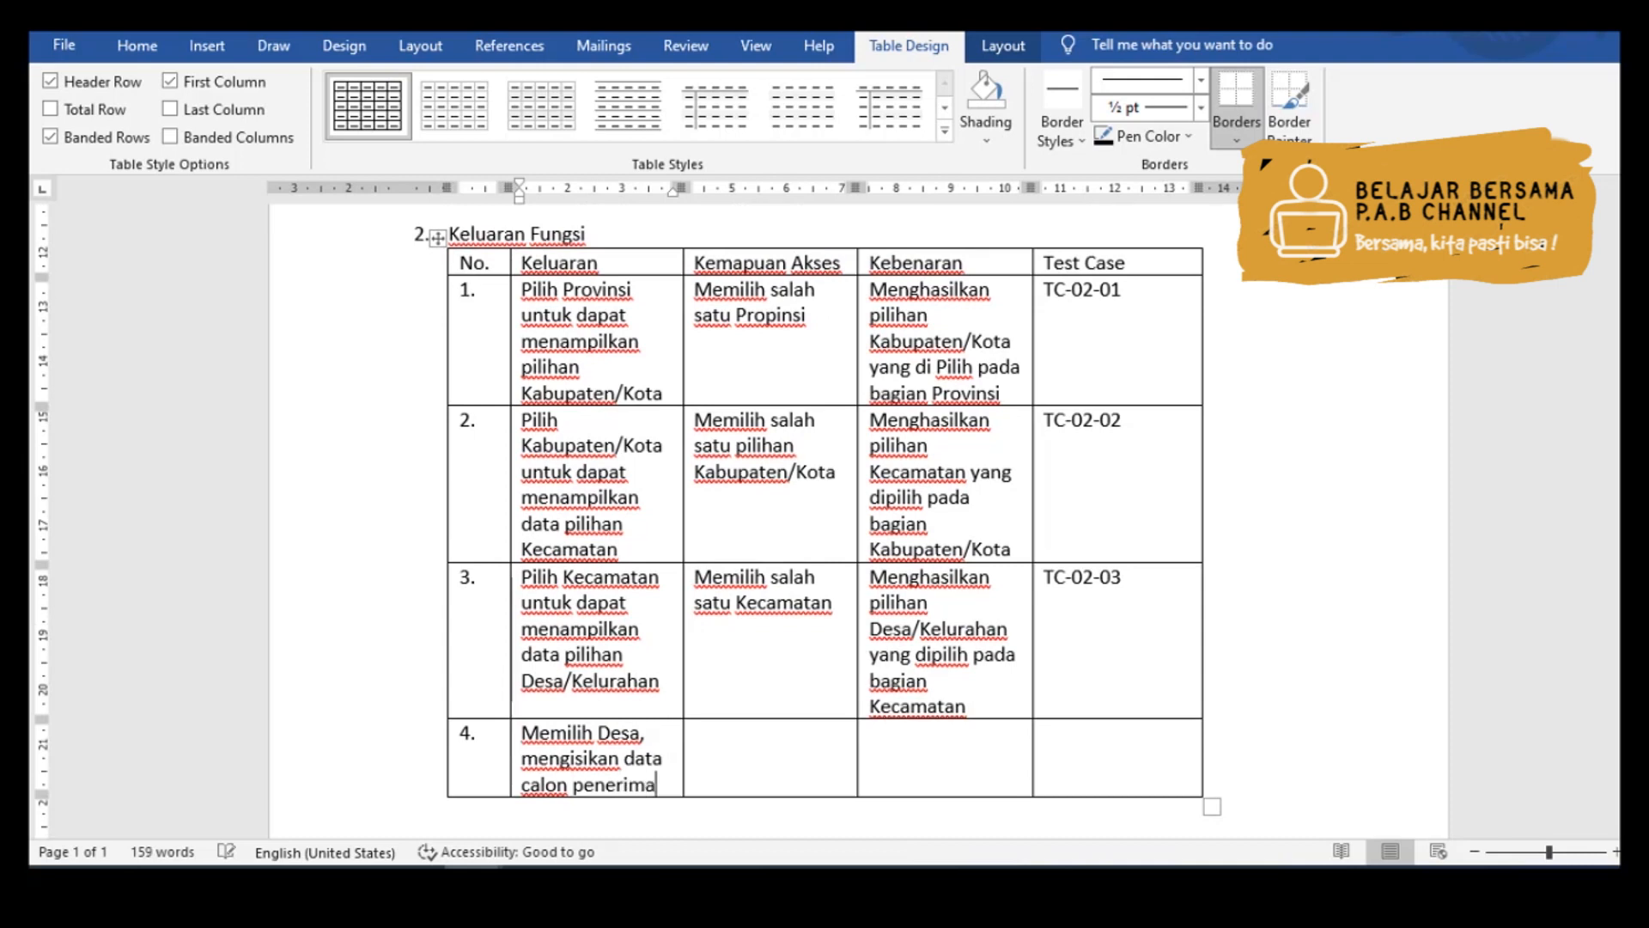
type(" manfaat dan kode")
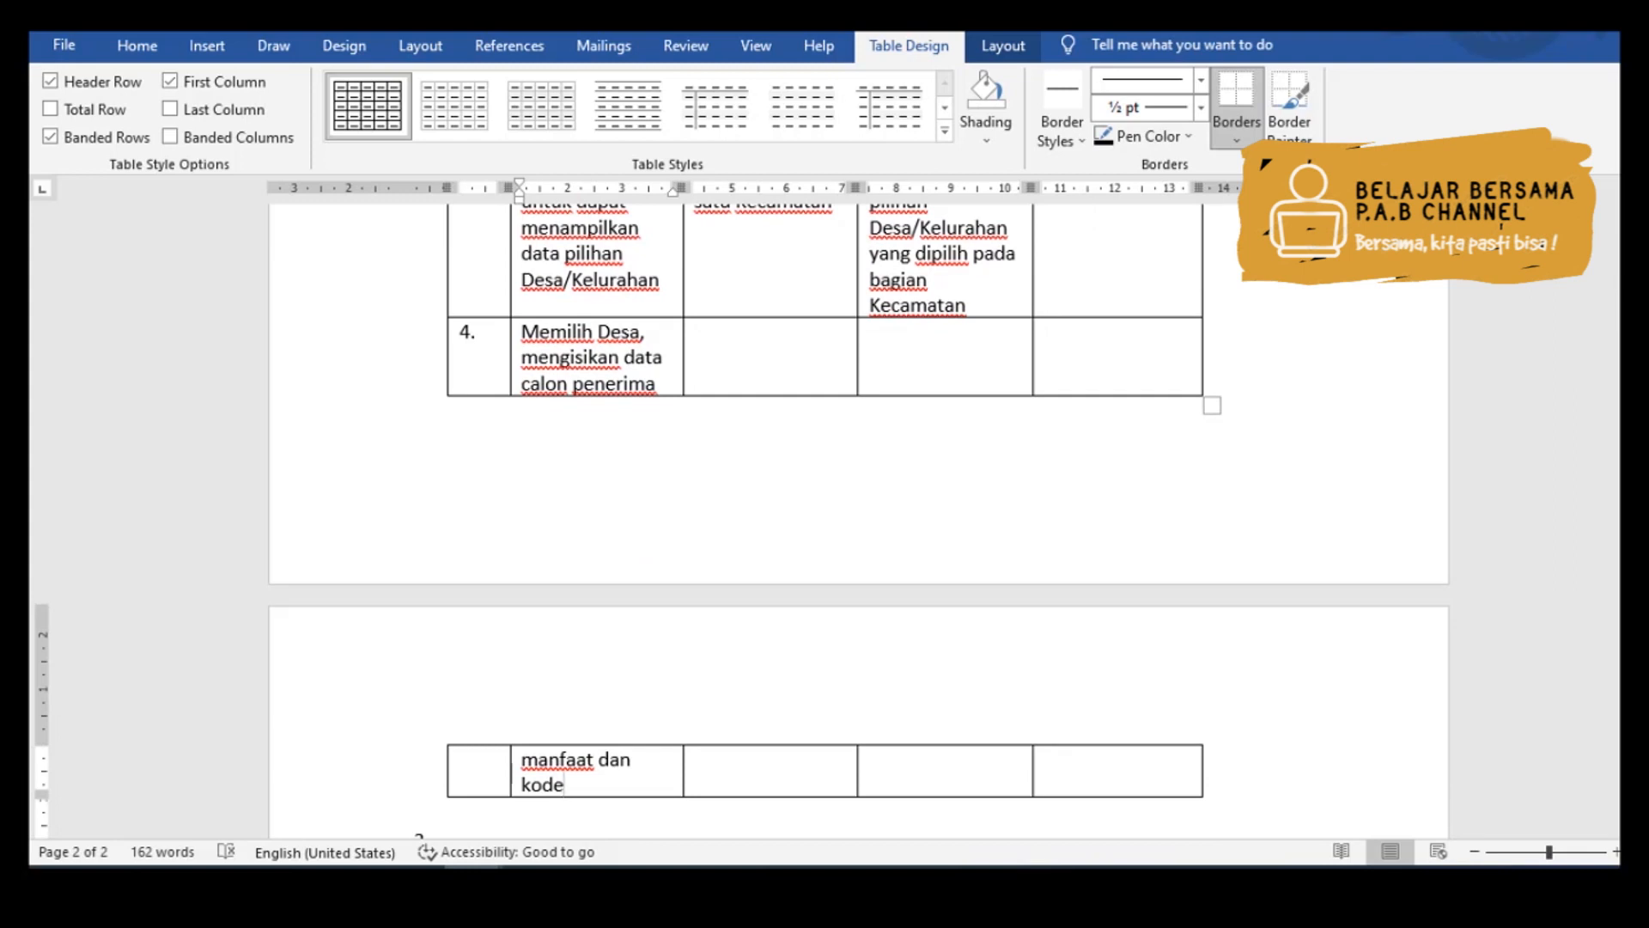
key("Tab")
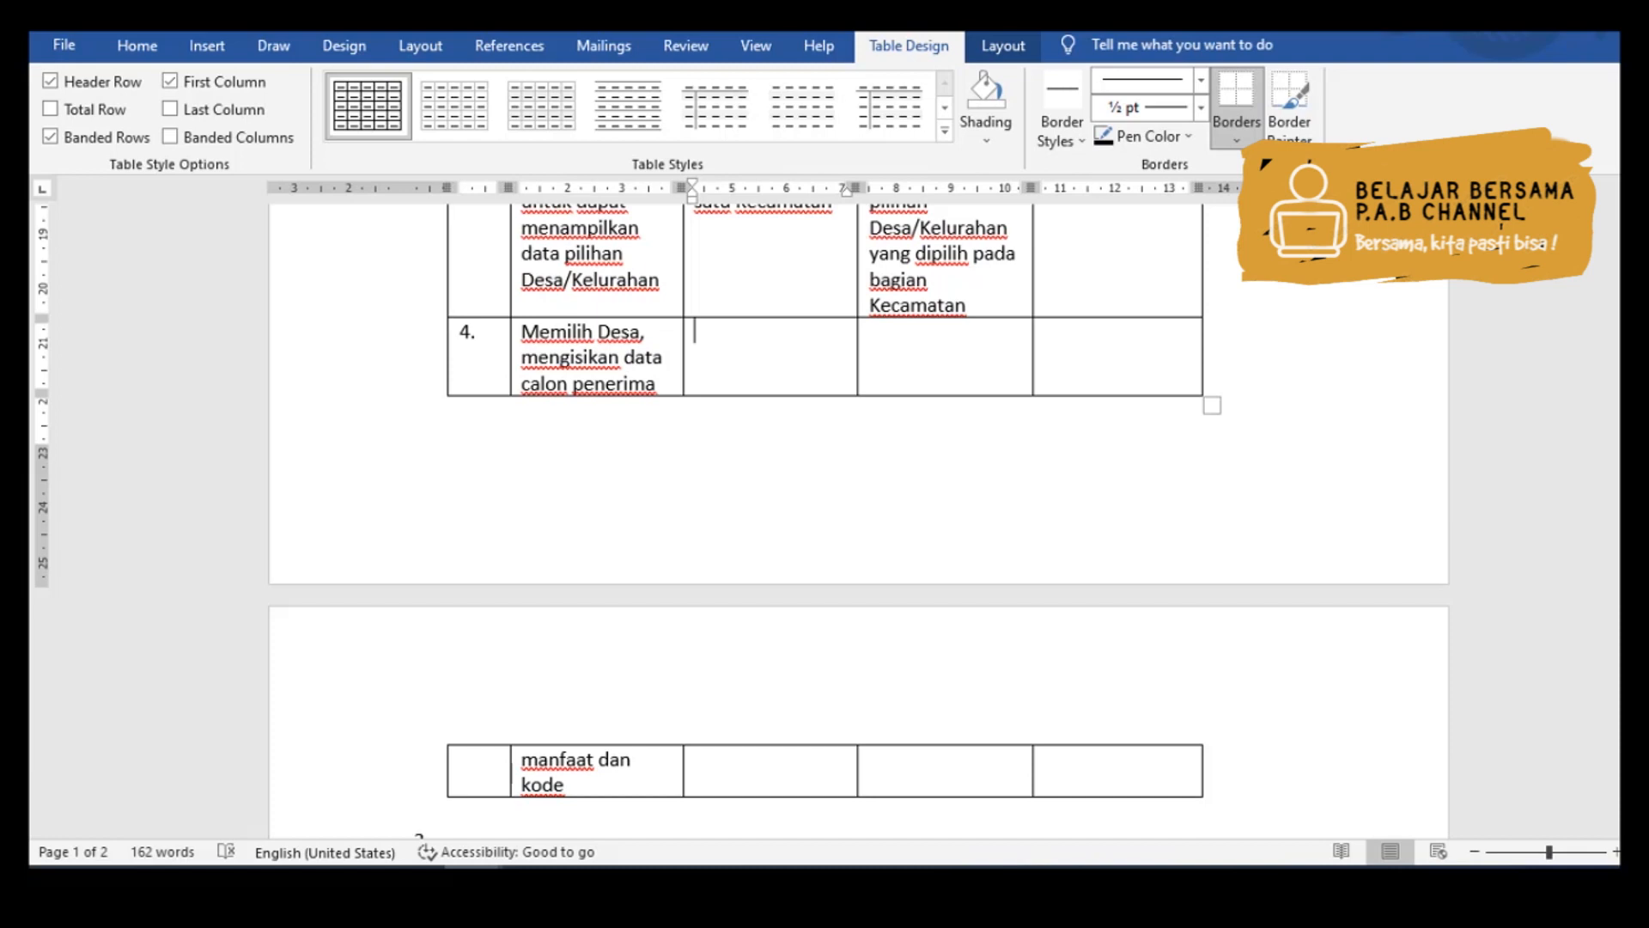
- Enter 'Melakukan penginputan data calon penerima menafaat dan kode' as row 4's Kemapuan Akses and begin its Kebenaran
type("M")
type("eng")
key("BackSpace")
key("BackSpace")
type("lakukan penginputa")
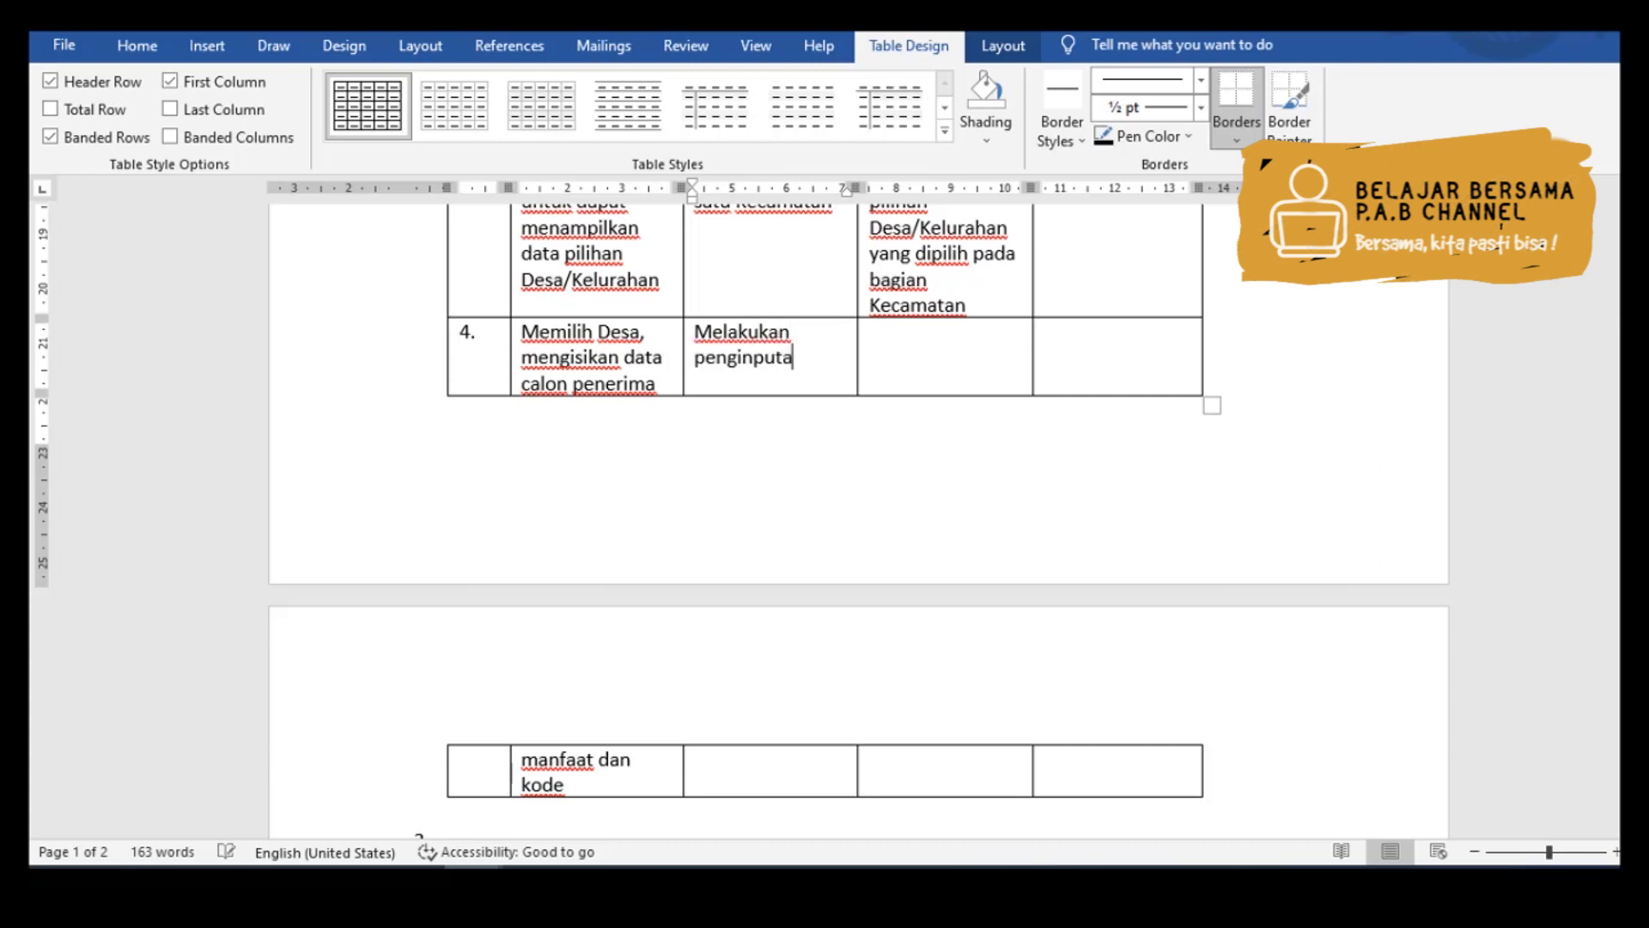
type("n data pemili")
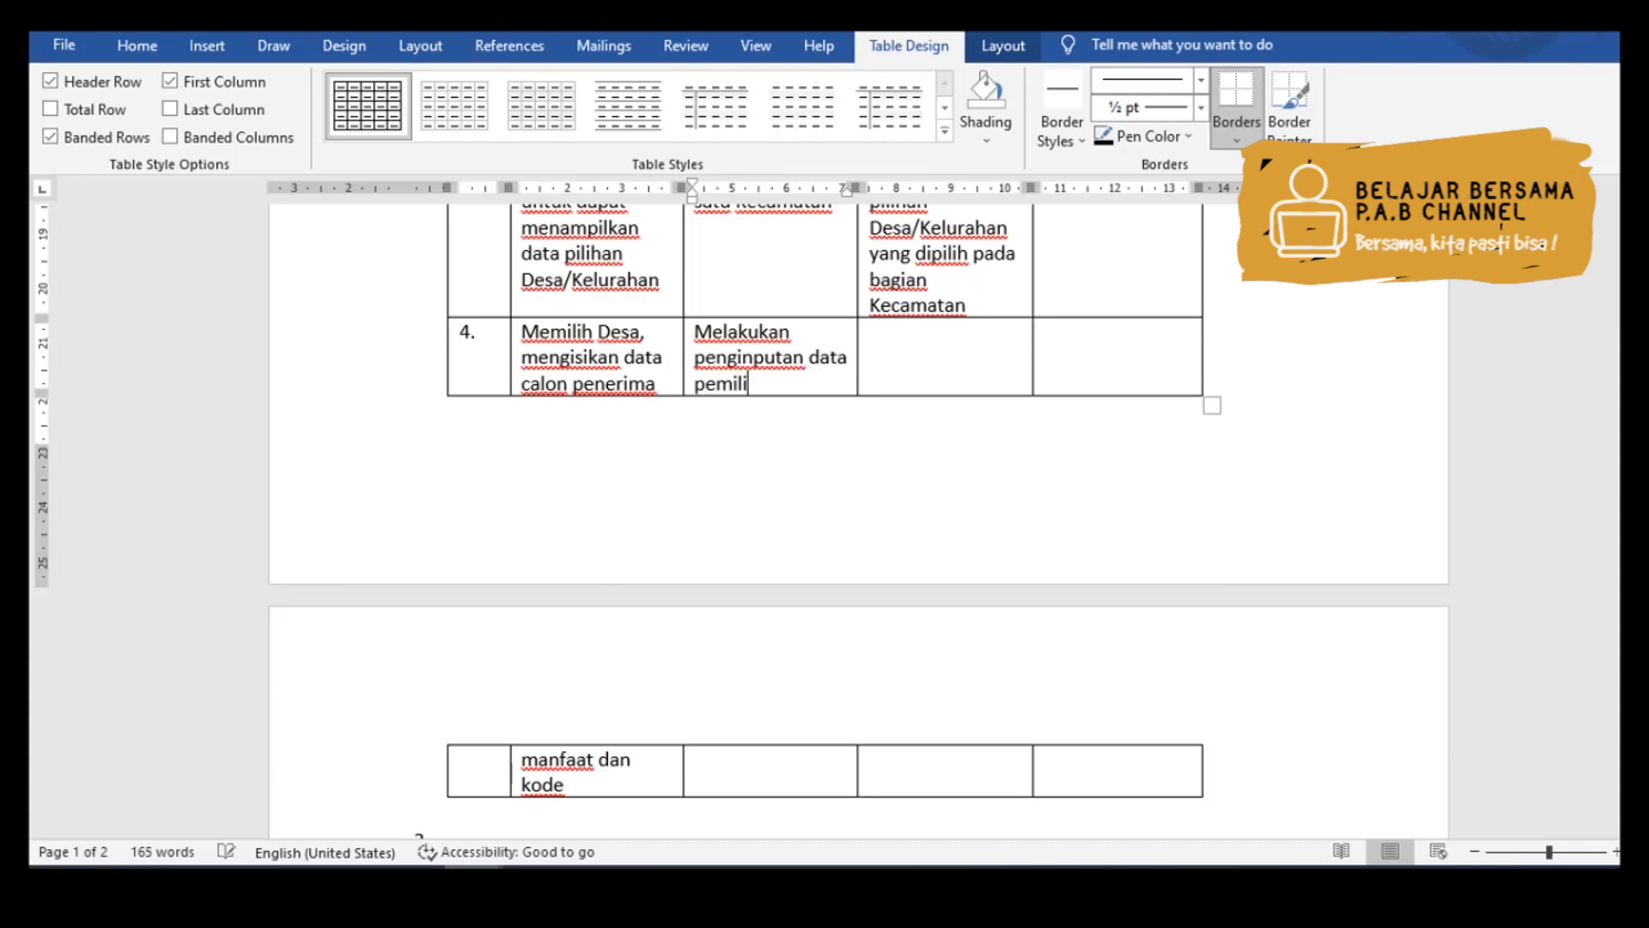
key("BackSpace")
key("BackSpace")
key("BackSpace")
key("BackSpace")
key("BackSpace")
key("BackSpace")
type("calon pener")
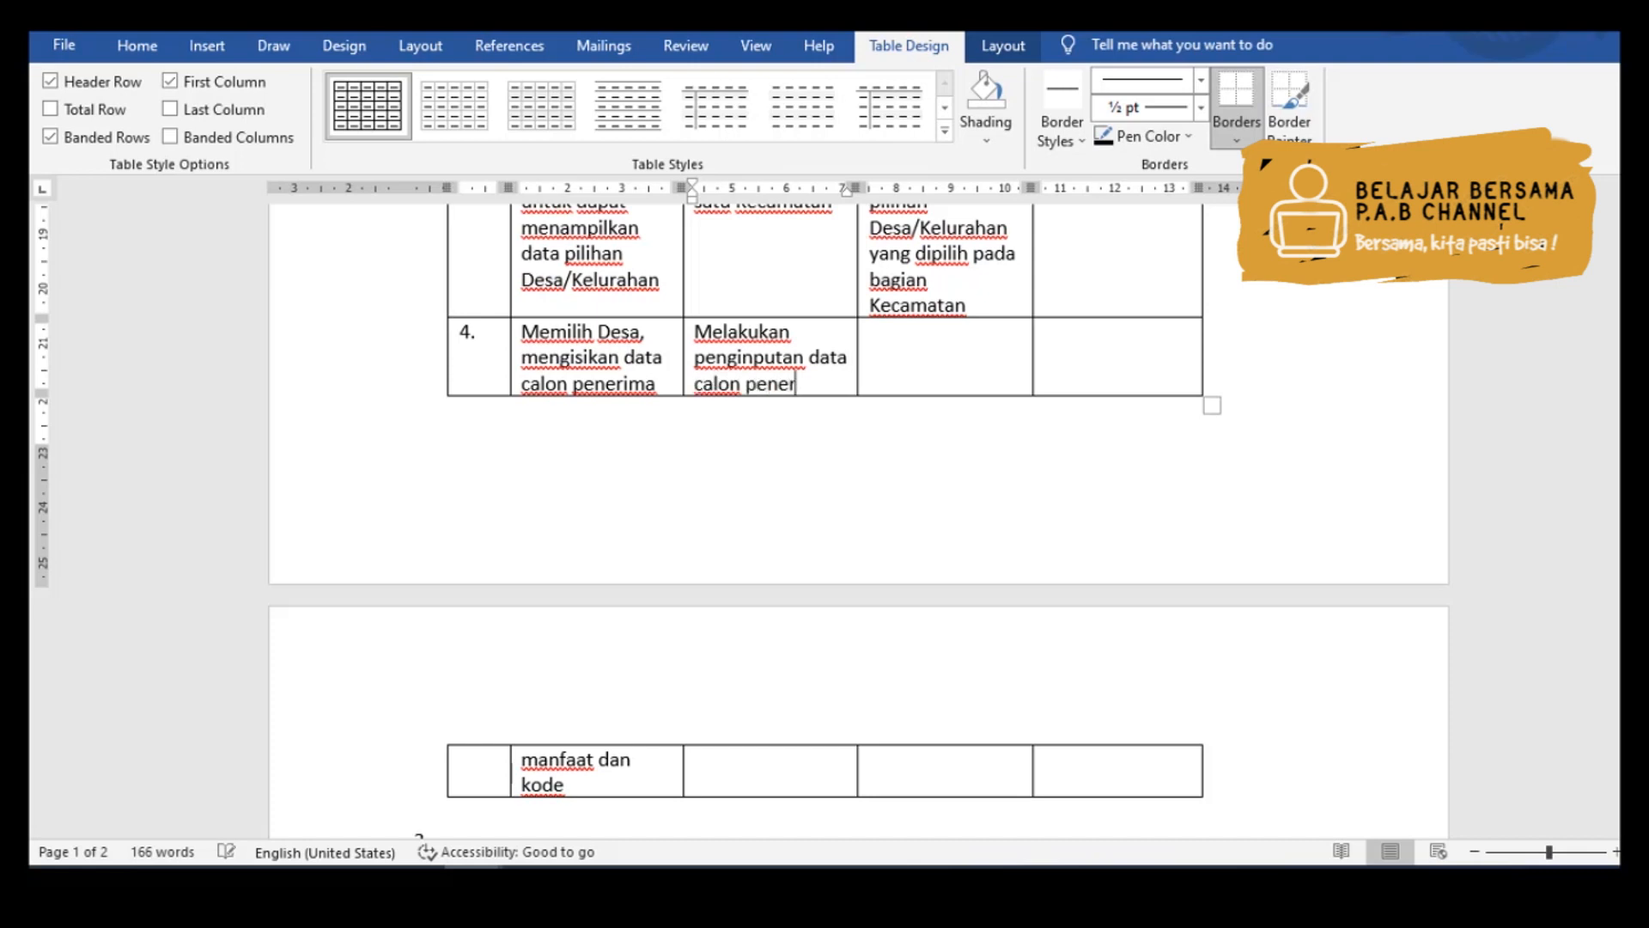
type("ima menafaat")
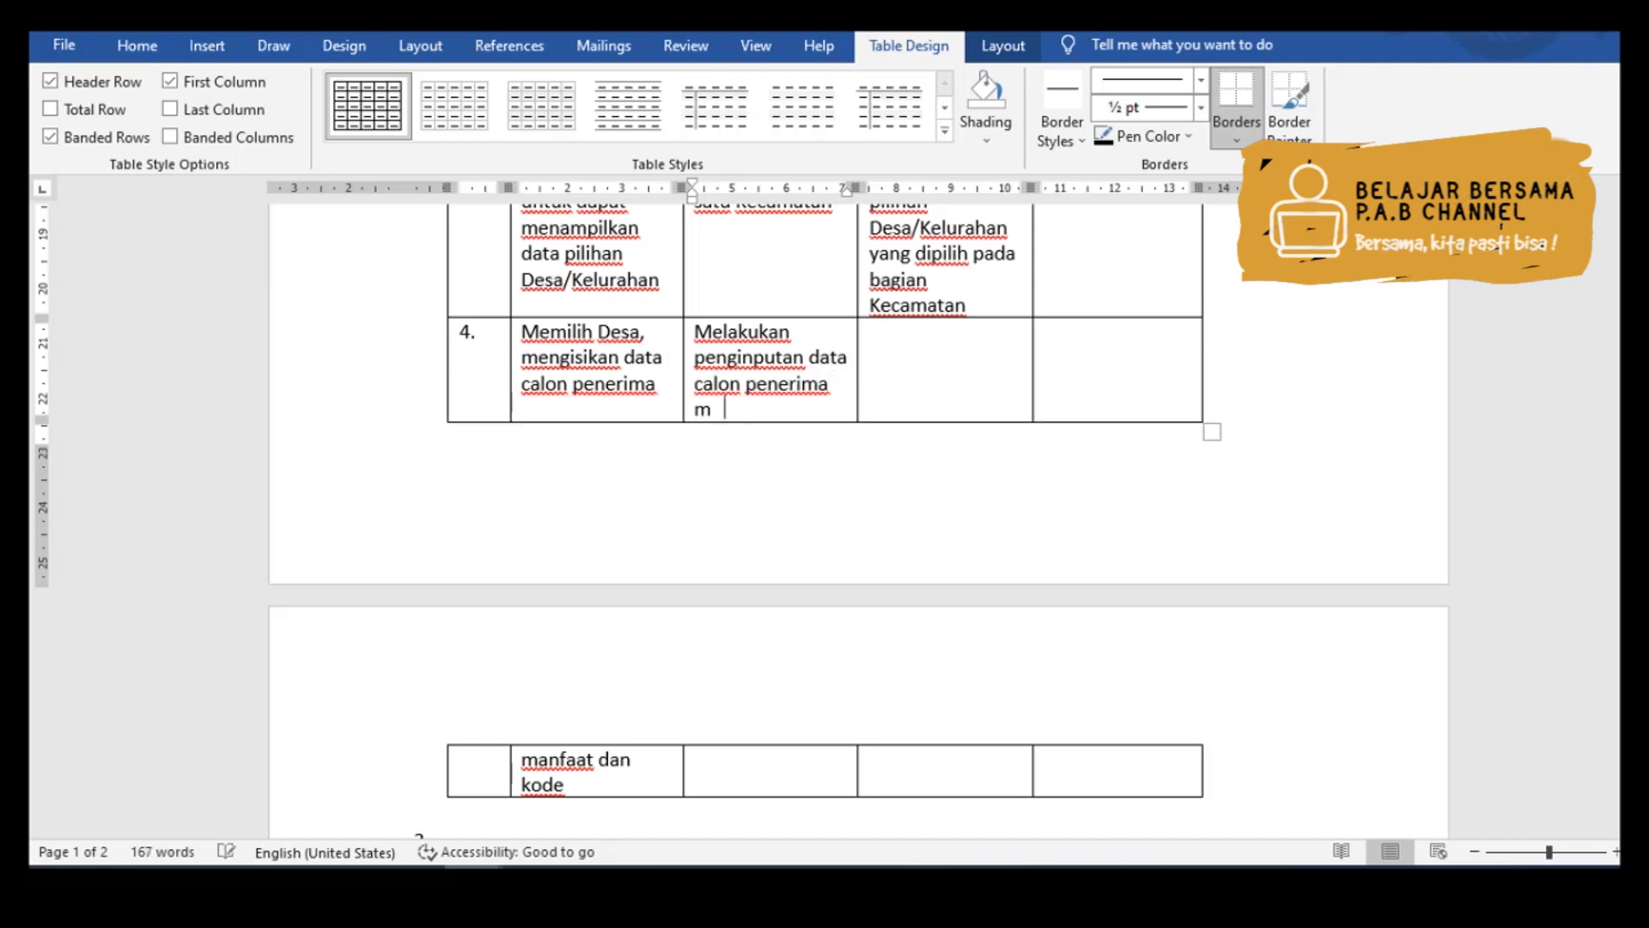
type(" dan kode")
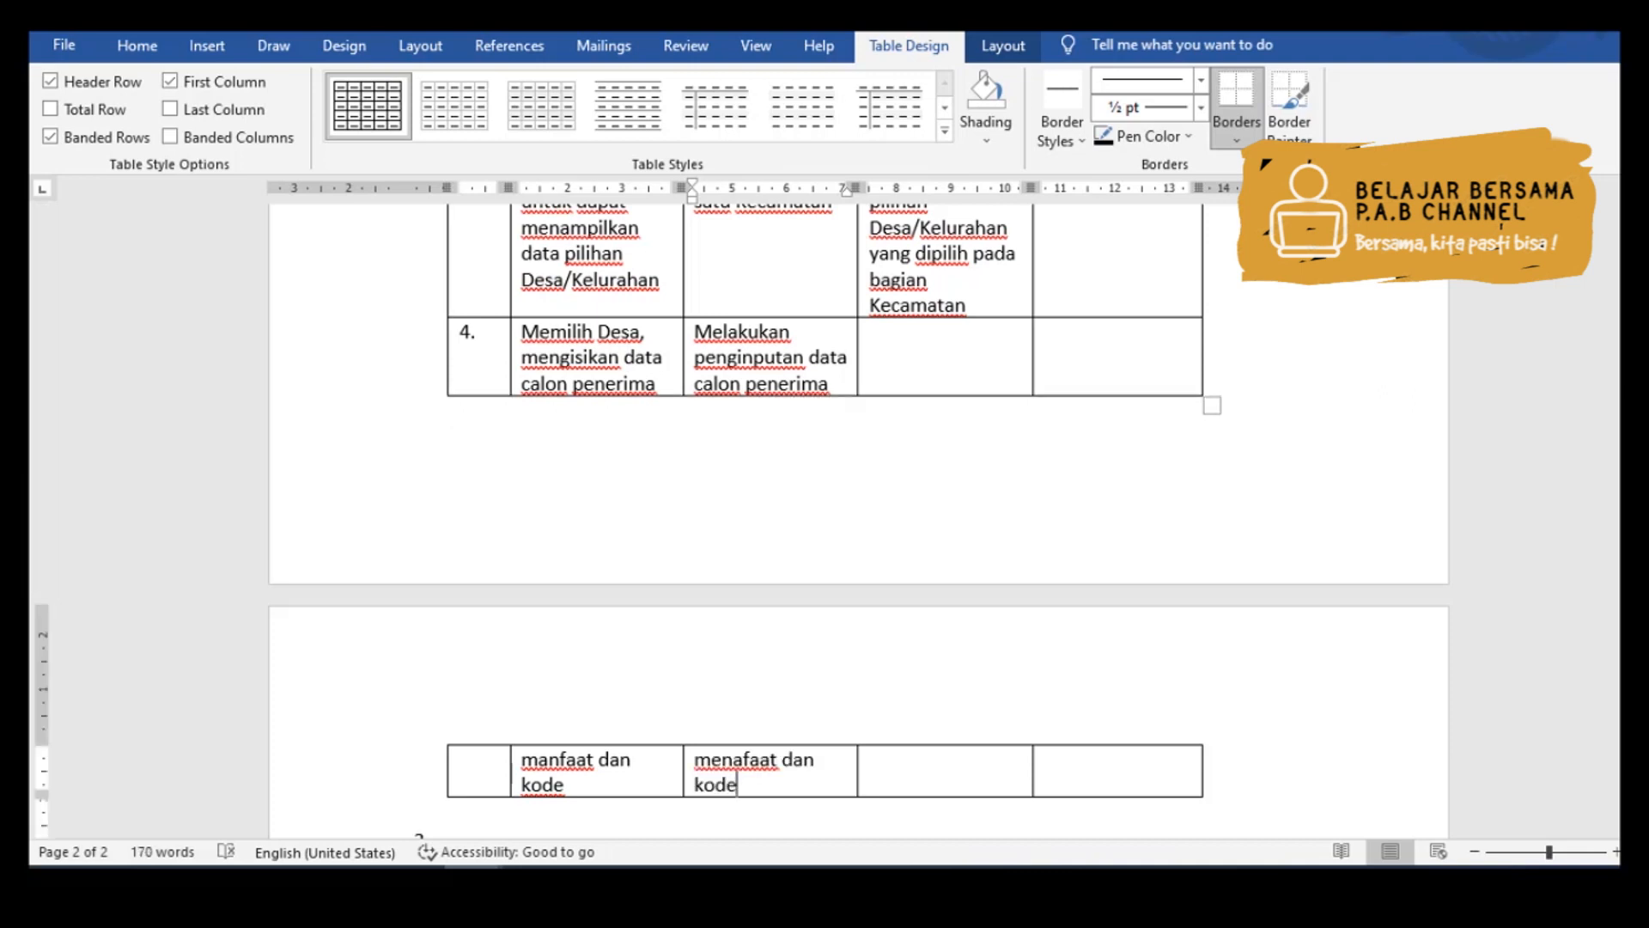
key("Tab")
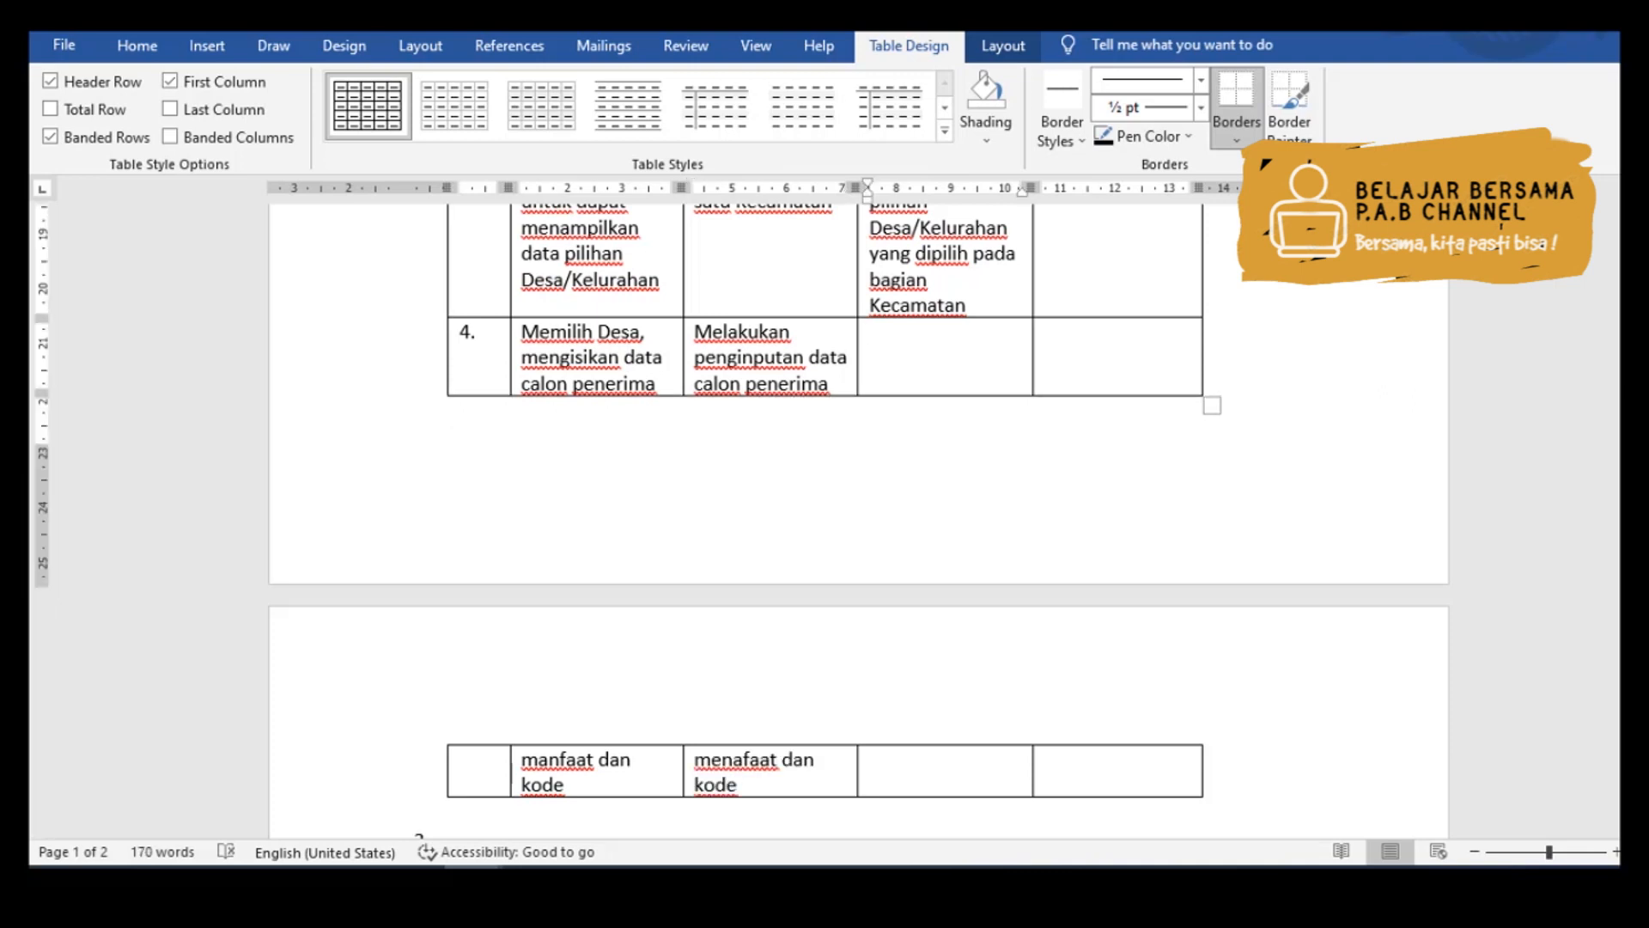
type("Menghasilkan informasi da")
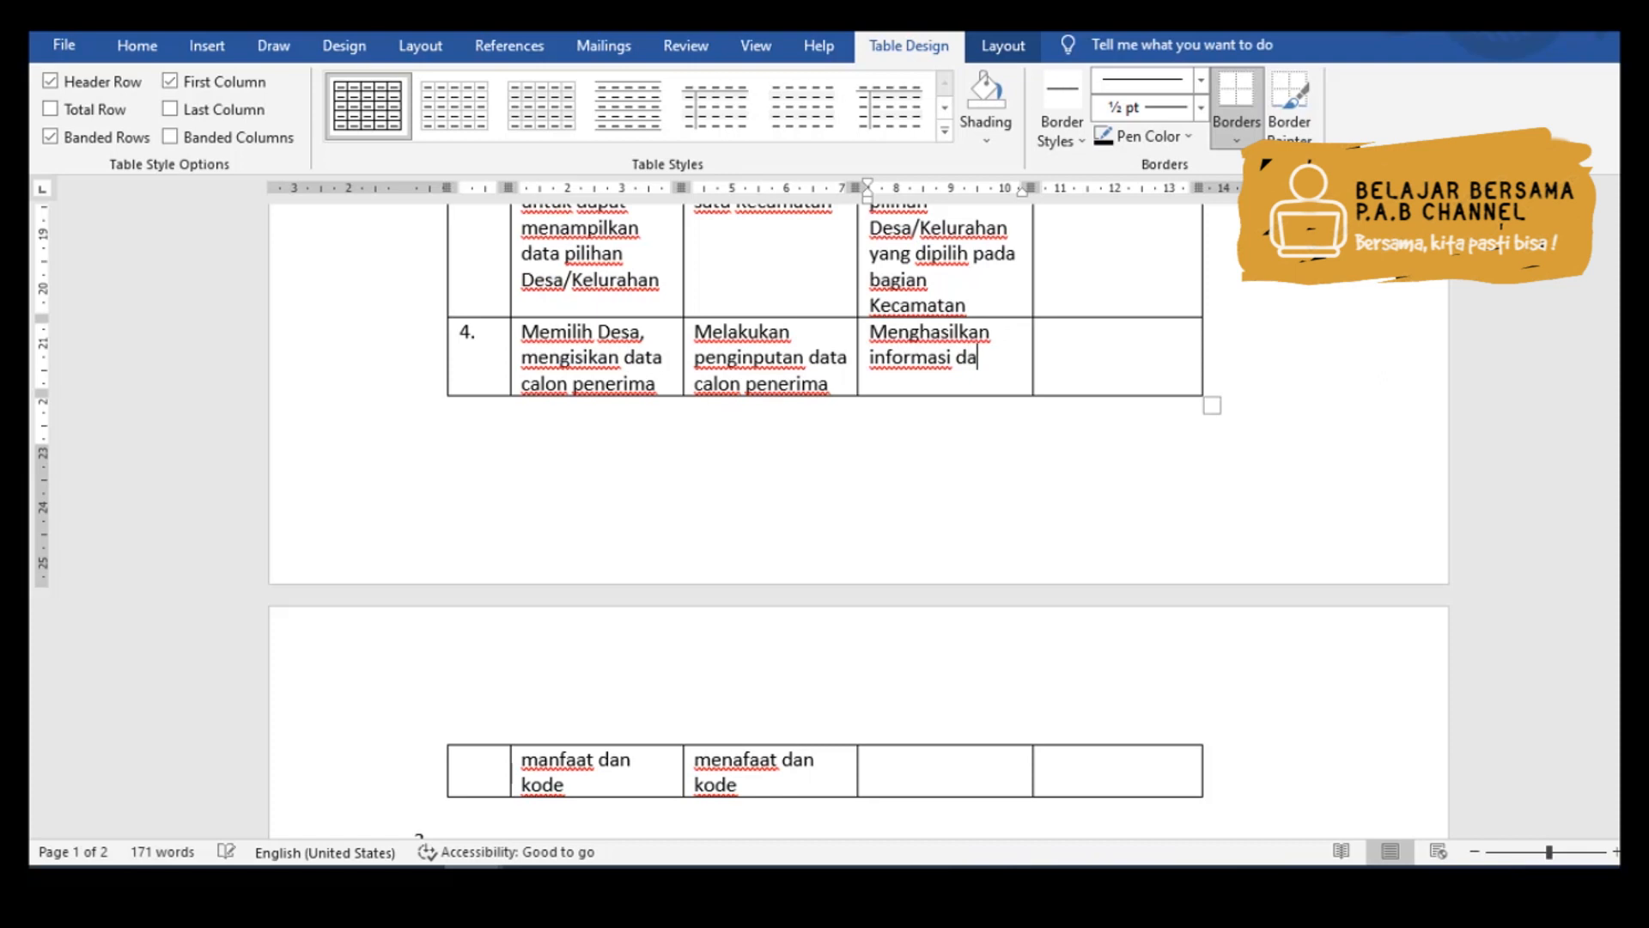
type("ri data calon pemi")
- Finish row 4's Kebenaran with 'calon penerima manfaat bansos' and set its test case to TC-02-04
key("BackSpace")
key("BackSpace")
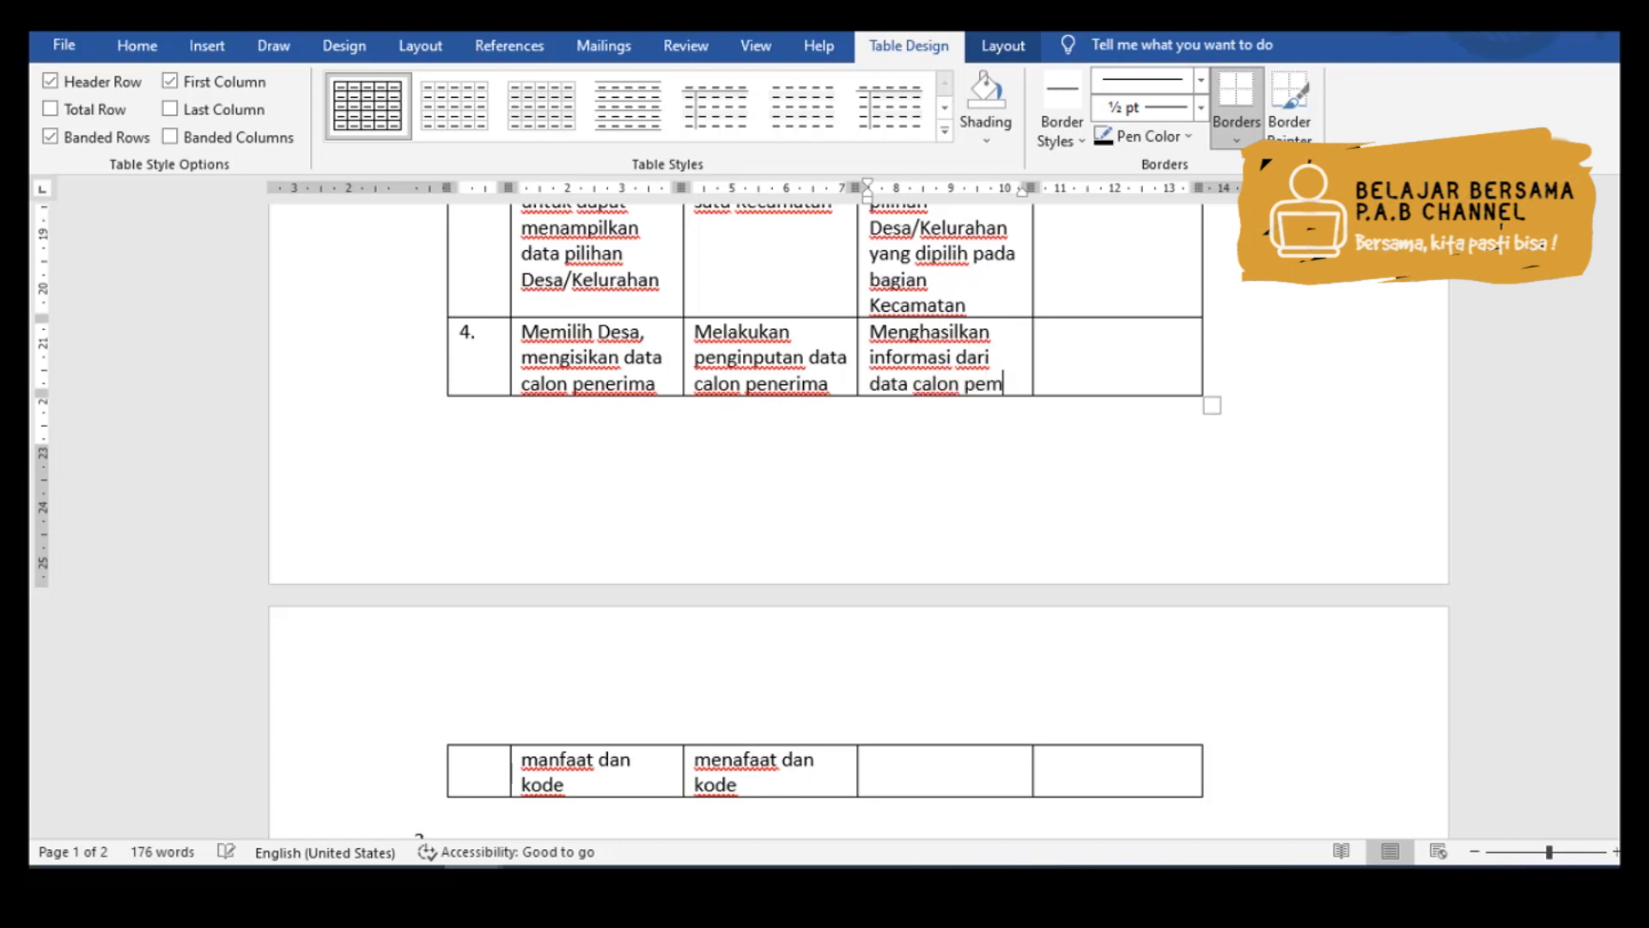
type("nerima ma")
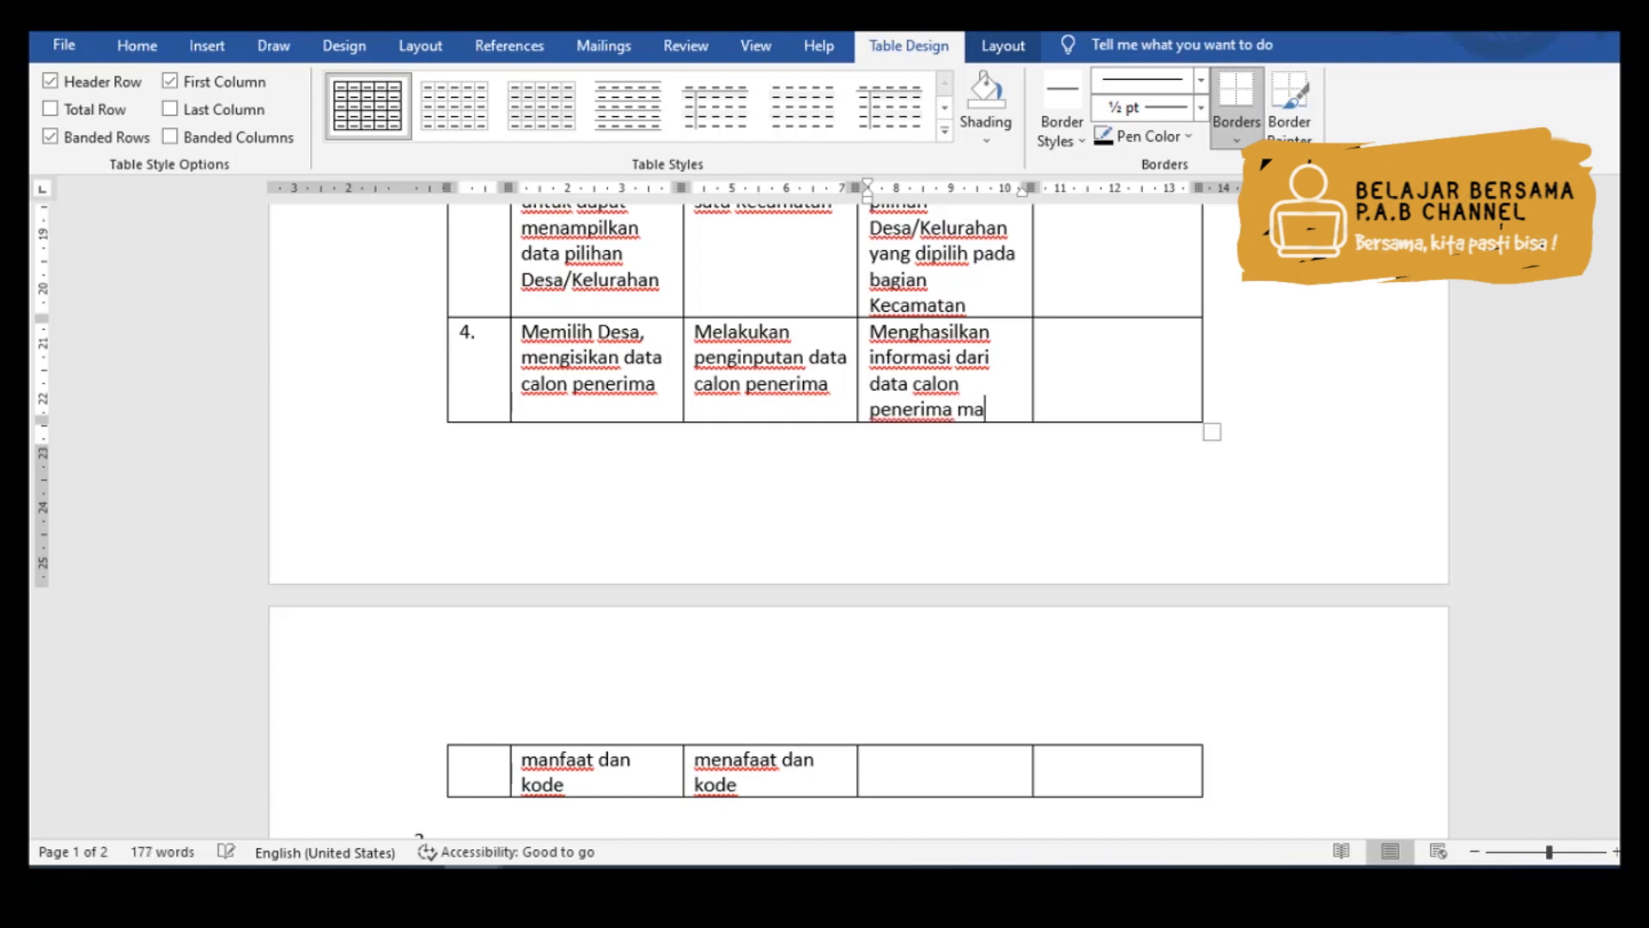
type("nfaat bansos")
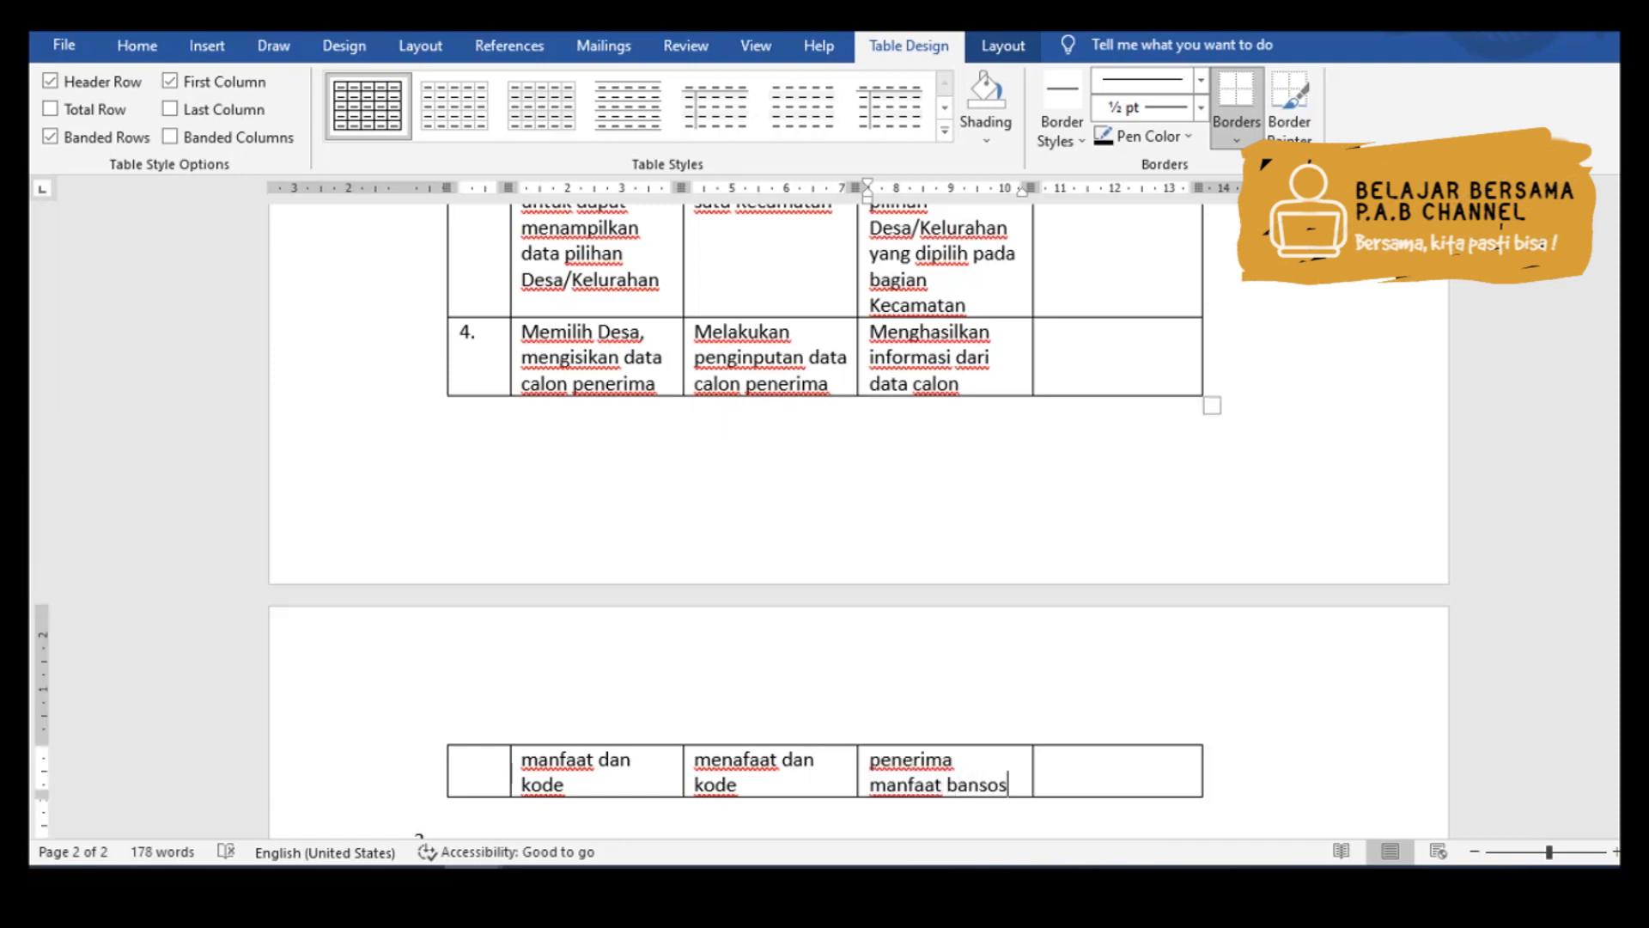
key("Tab")
type("TC-02-04")
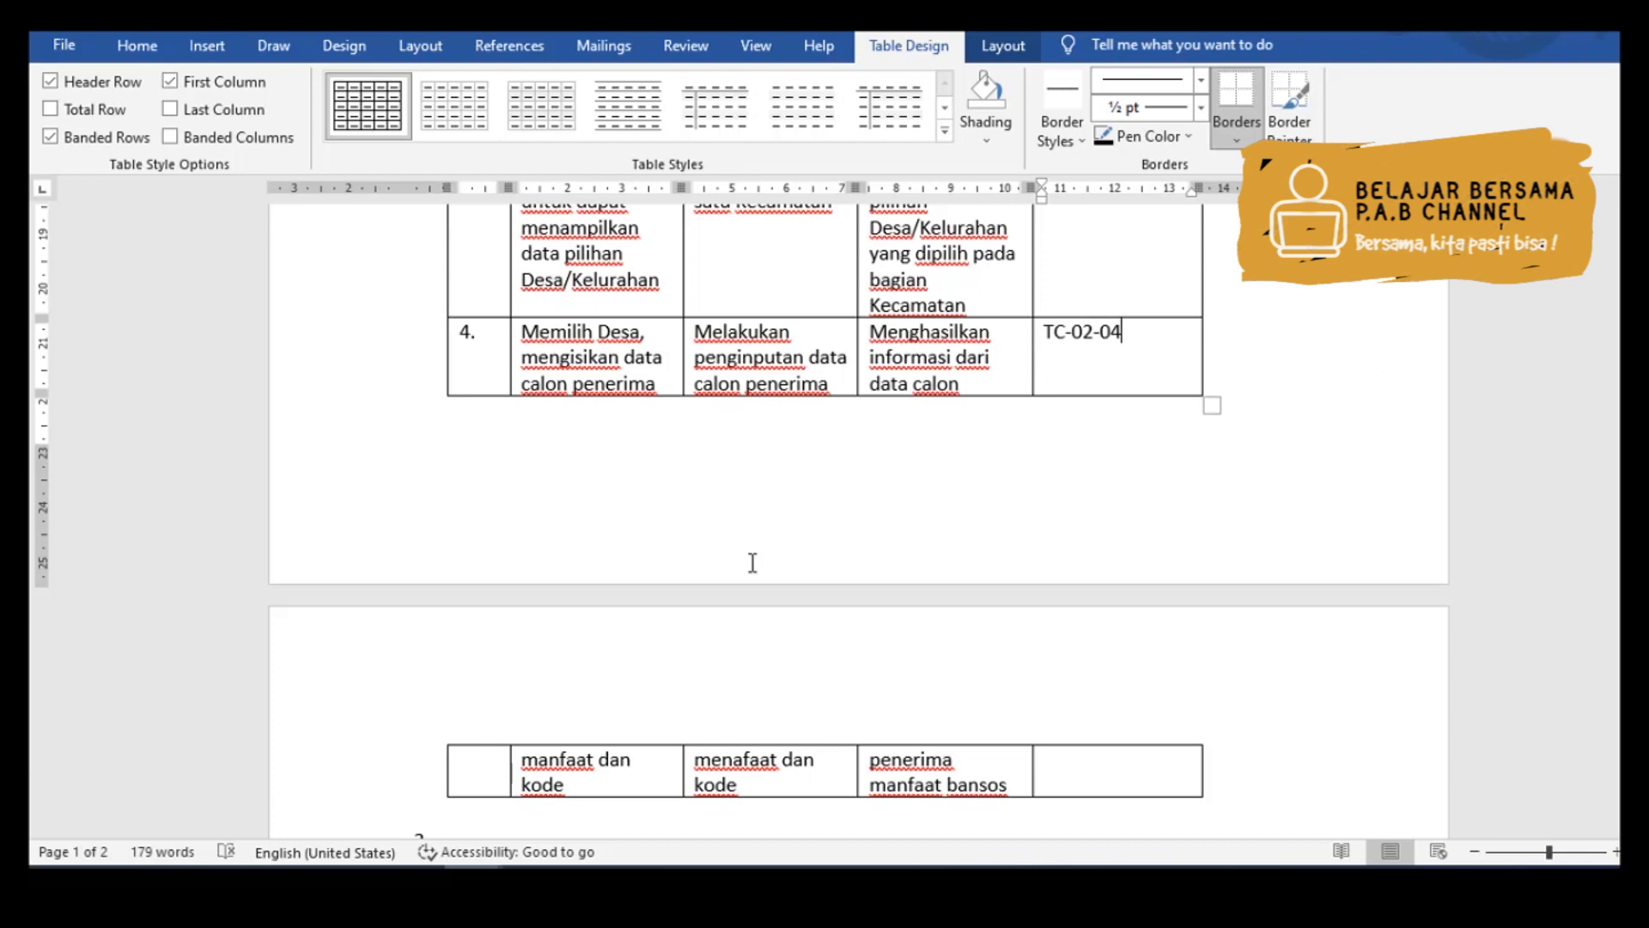
- Zoom out twice and scroll up to show the entire Keluaran Fungsi table
left_click(1477, 852)
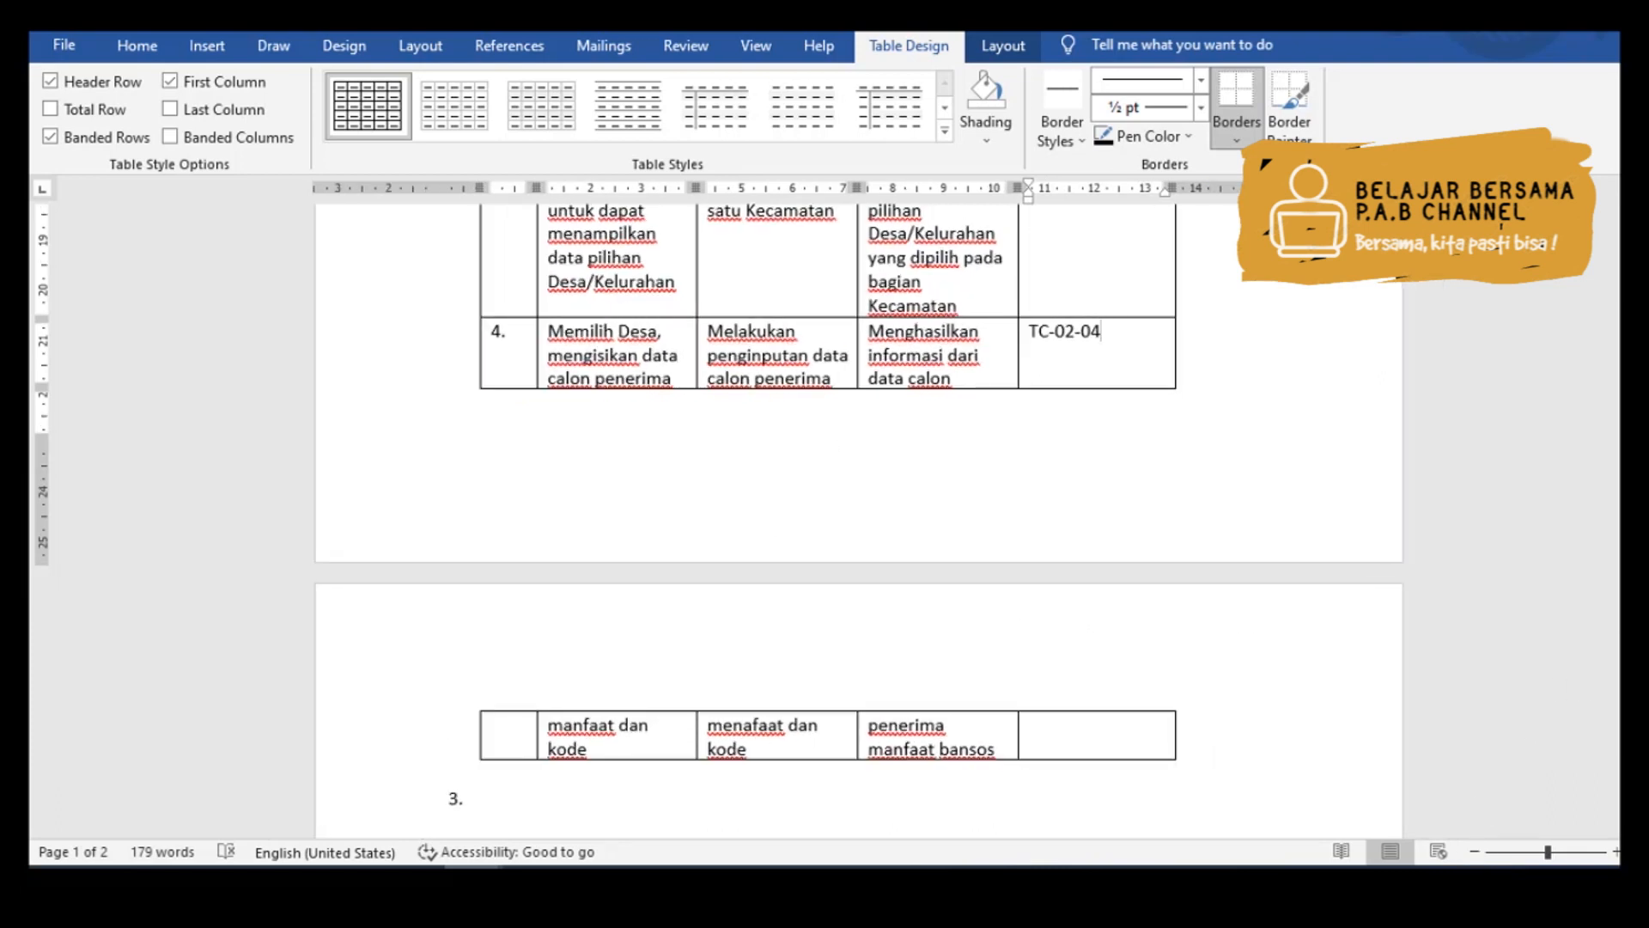
left_click(1475, 852)
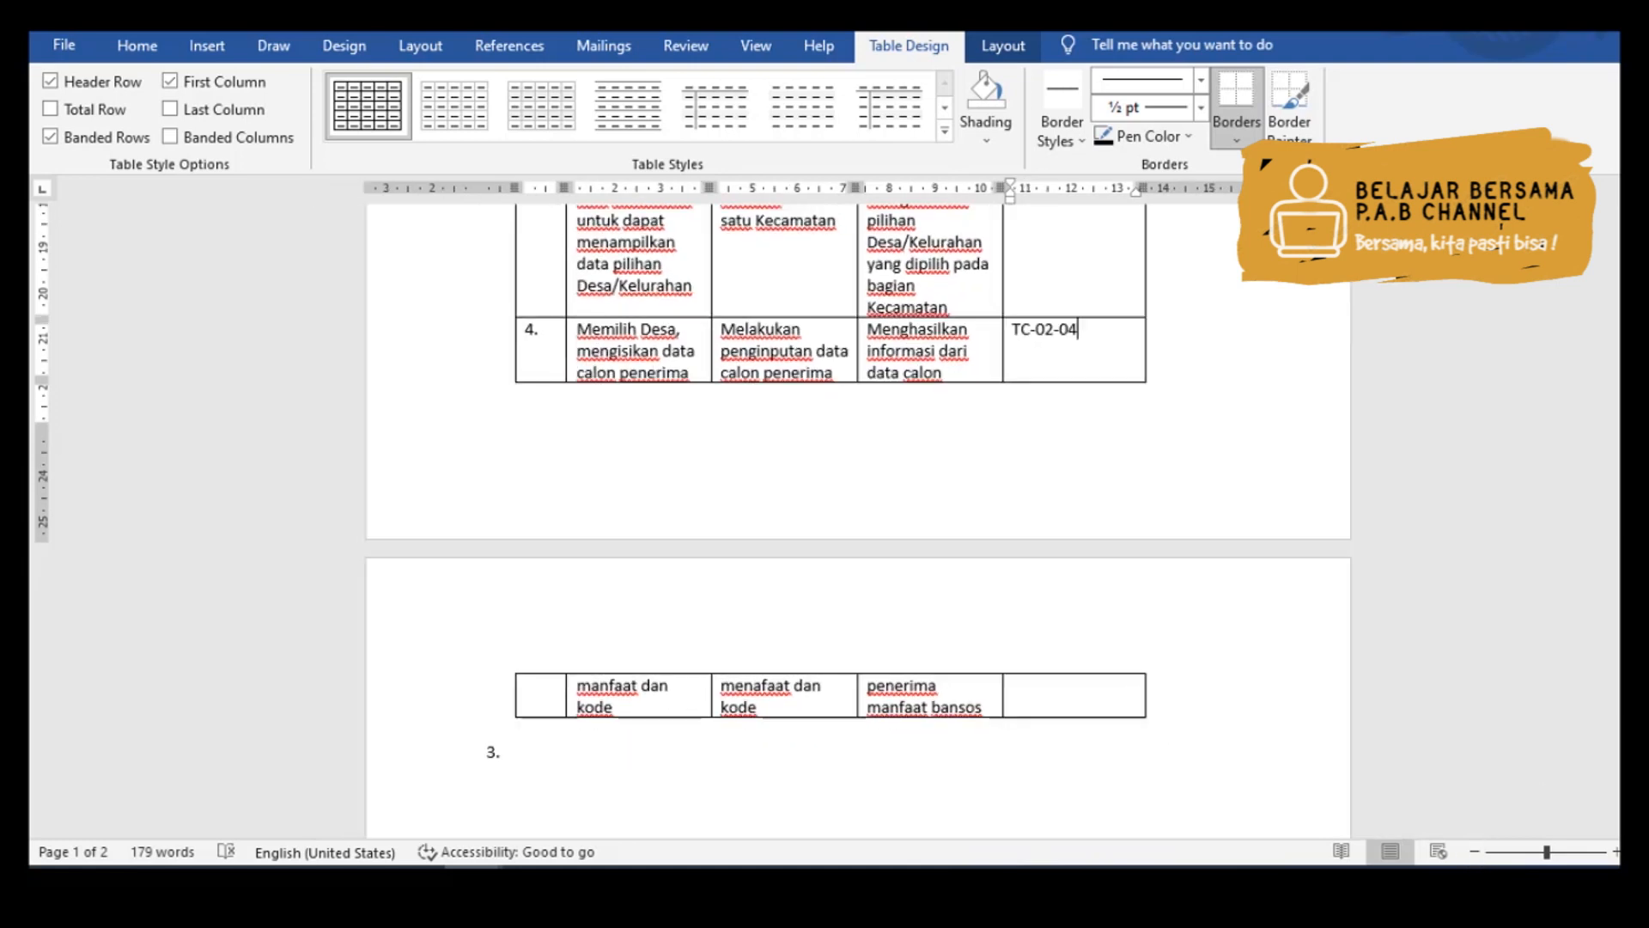
left_click_drag(1618, 537, 1618, 467)
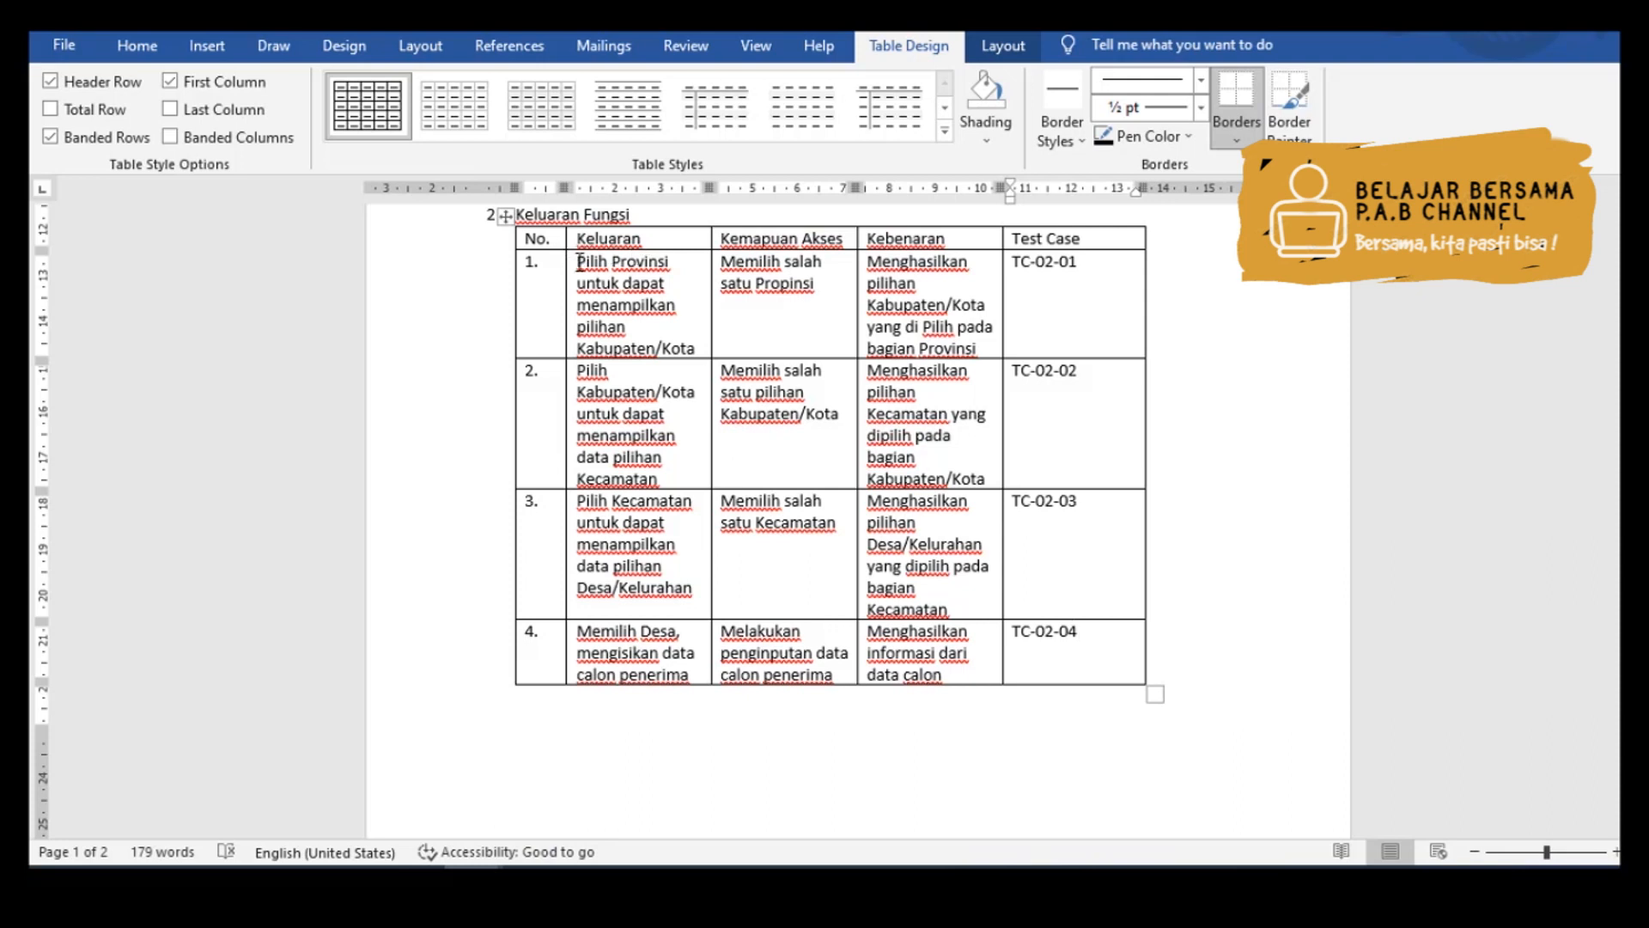
- Reword row 1's Keluaran to 'Menampilkan pilihan Kabupaten/Kota saat dipilih Provinsi'
left_click_drag(577, 262, 674, 286)
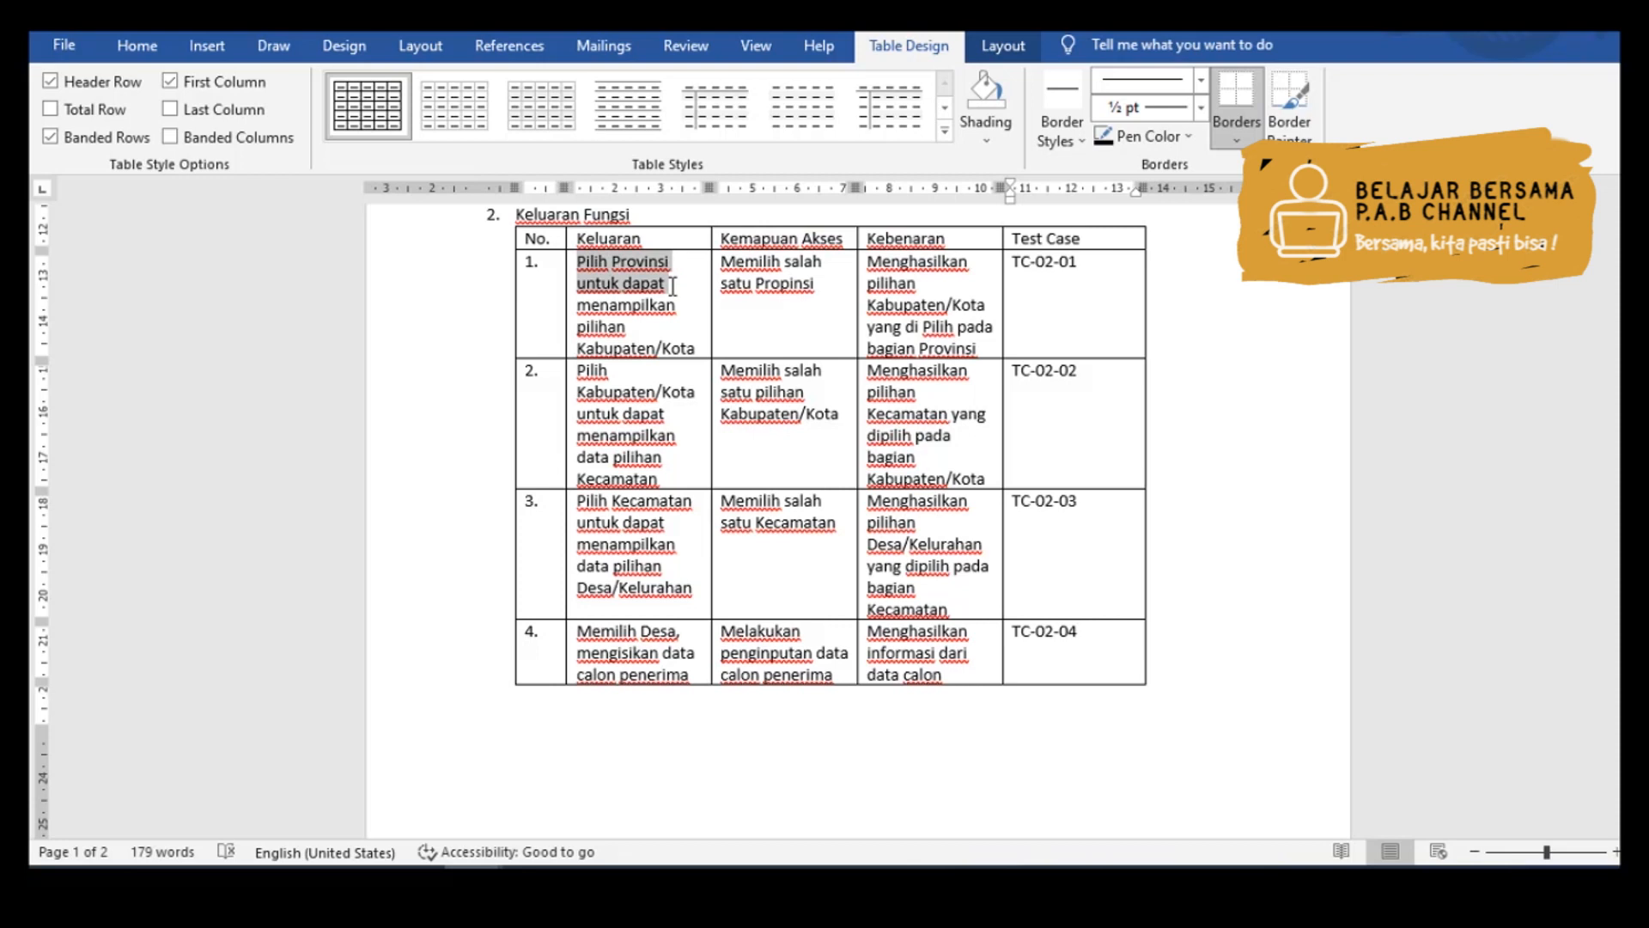
key("Delete")
key("Delete")
type("M")
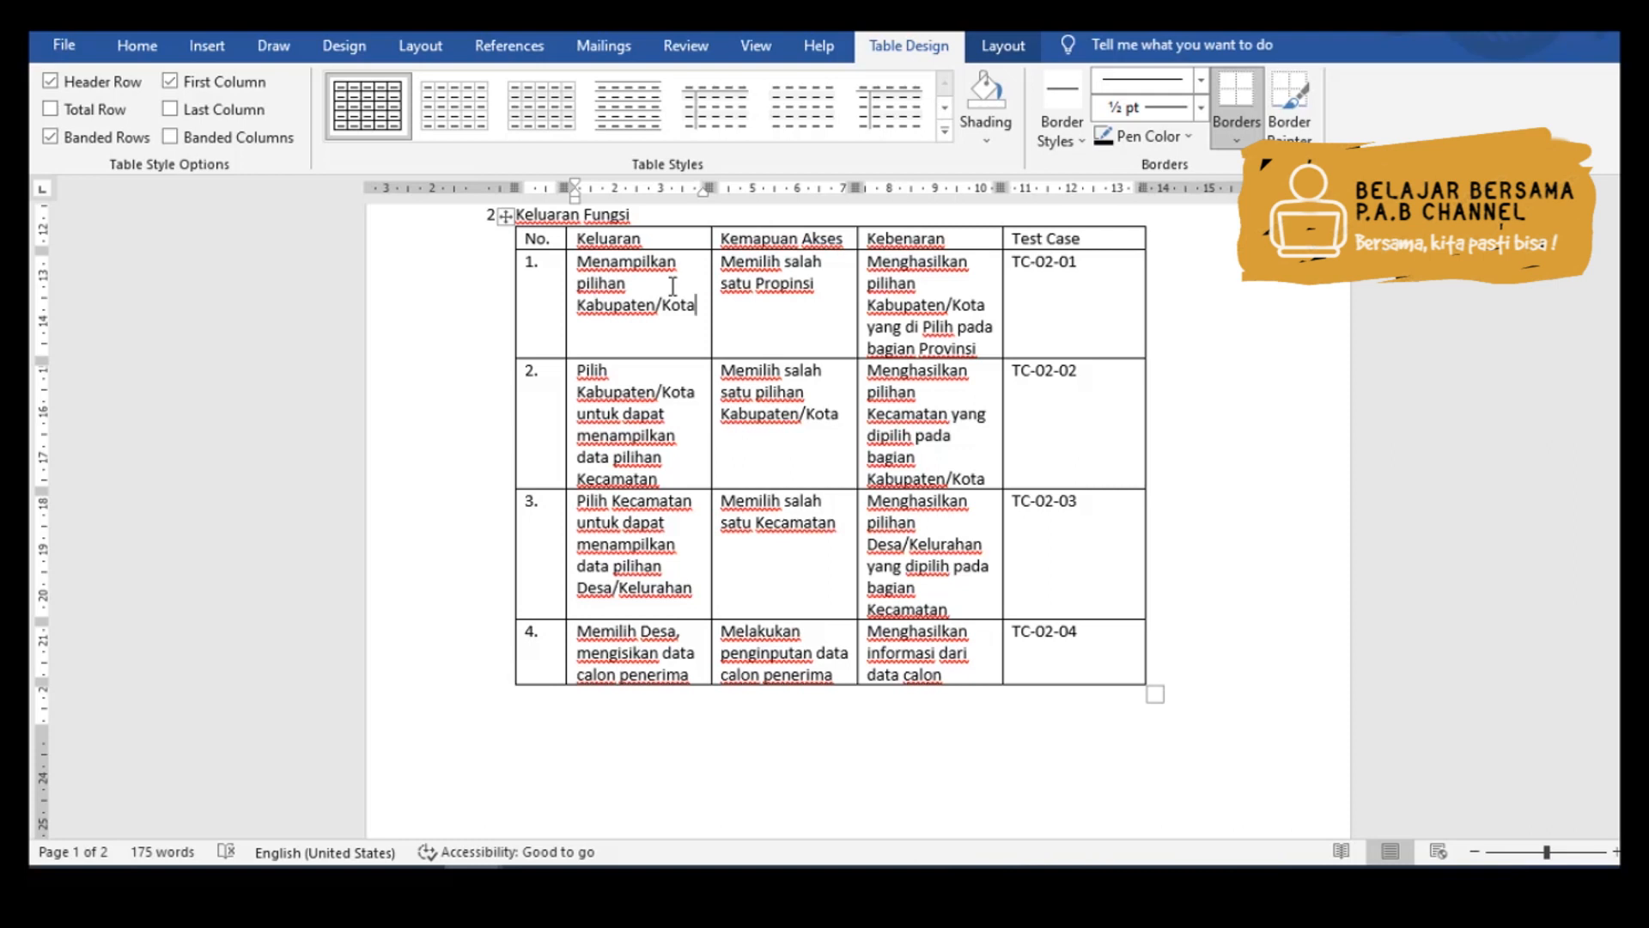
type("saat")
type("dipilih Provinsi")
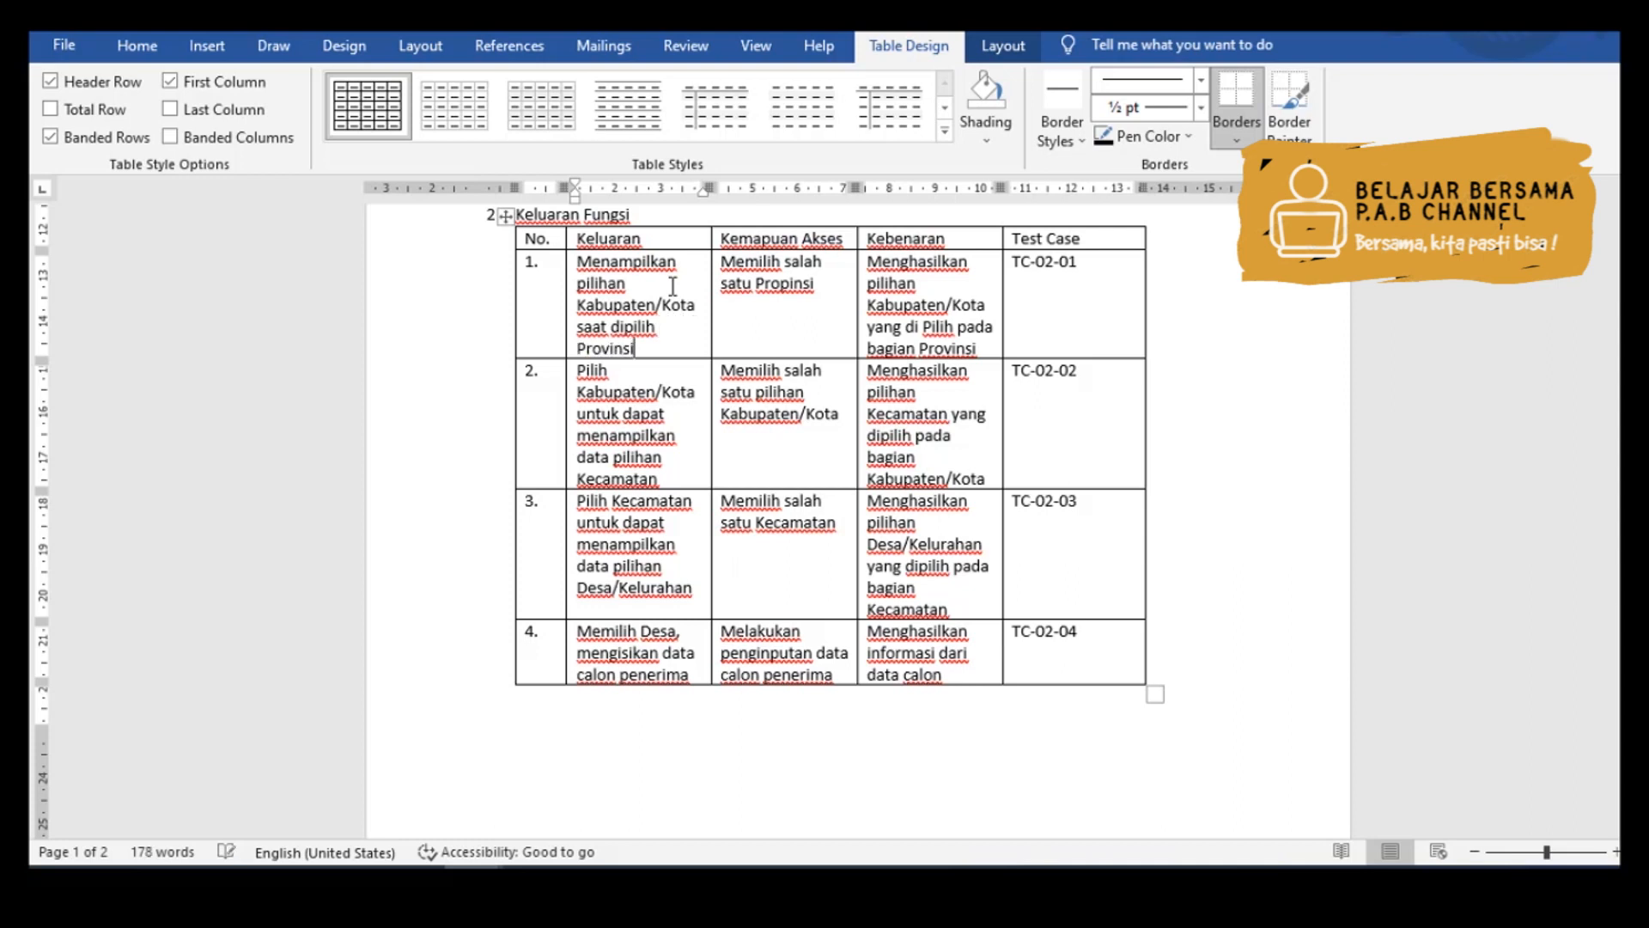
- Remove 'untuk dapat' from row 2's Keluaran, capitalising Menampilkan
left_click(590, 436)
key("BackSpace")
key("BackSpace")
key("BackSpace")
key("BackSpace")
key("BackSpace")
key("BackSpace")
key("BackSpace")
key("BackSpace")
key("BackSpace")
key("BackSpace")
key("BackSpace")
key("BackSpace")
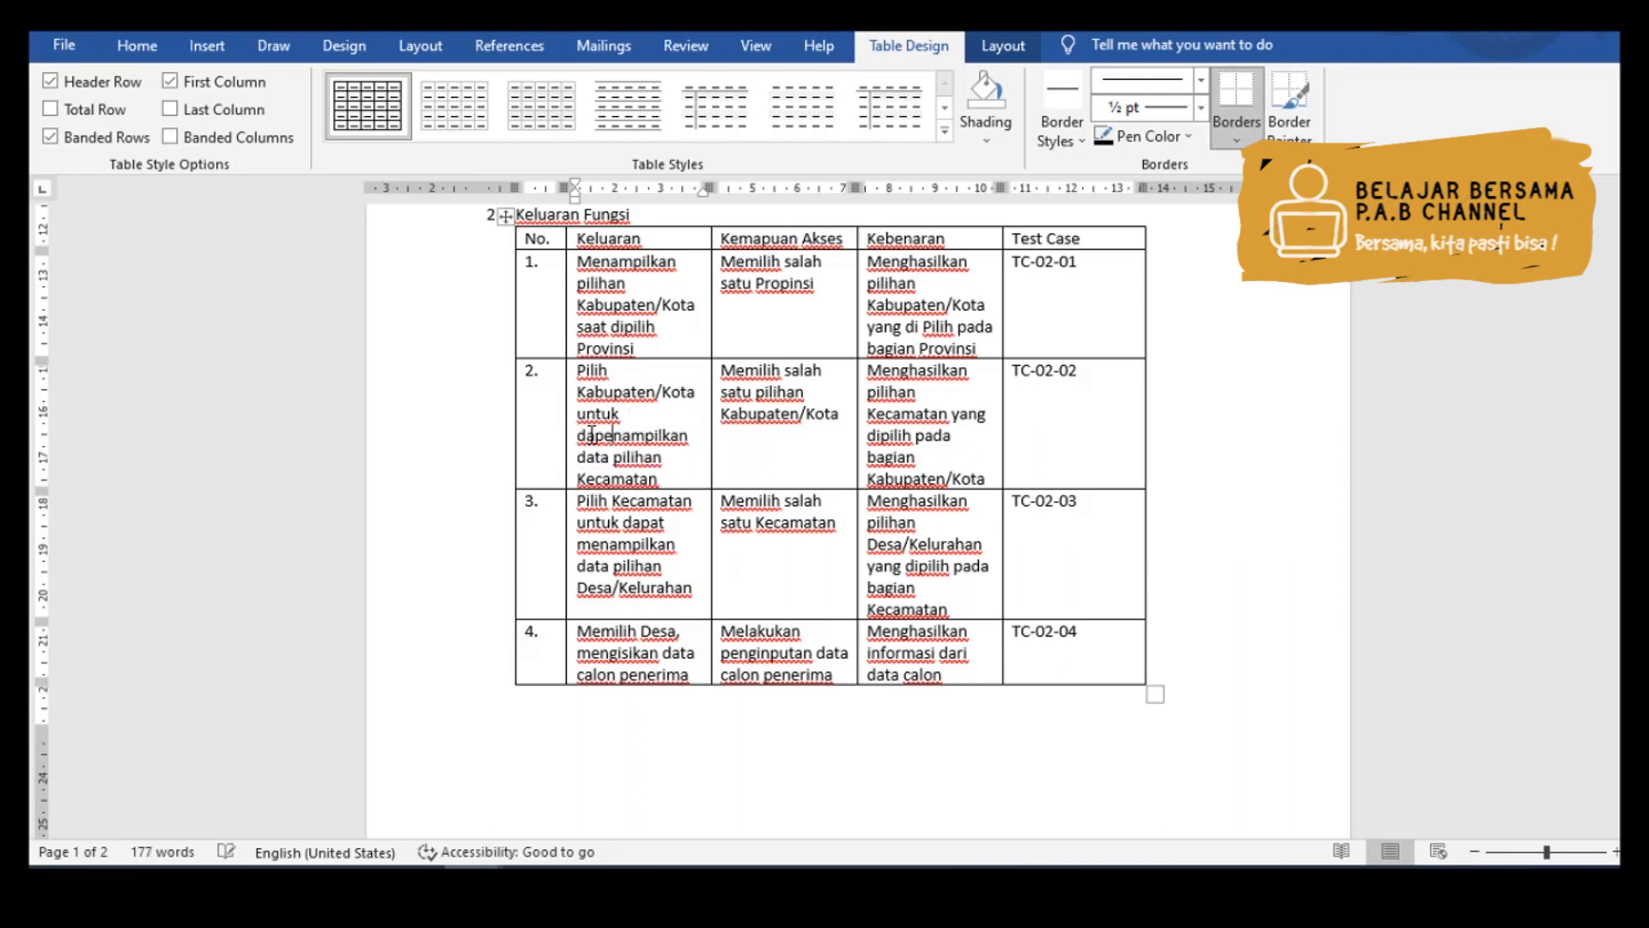
key("BackSpace")
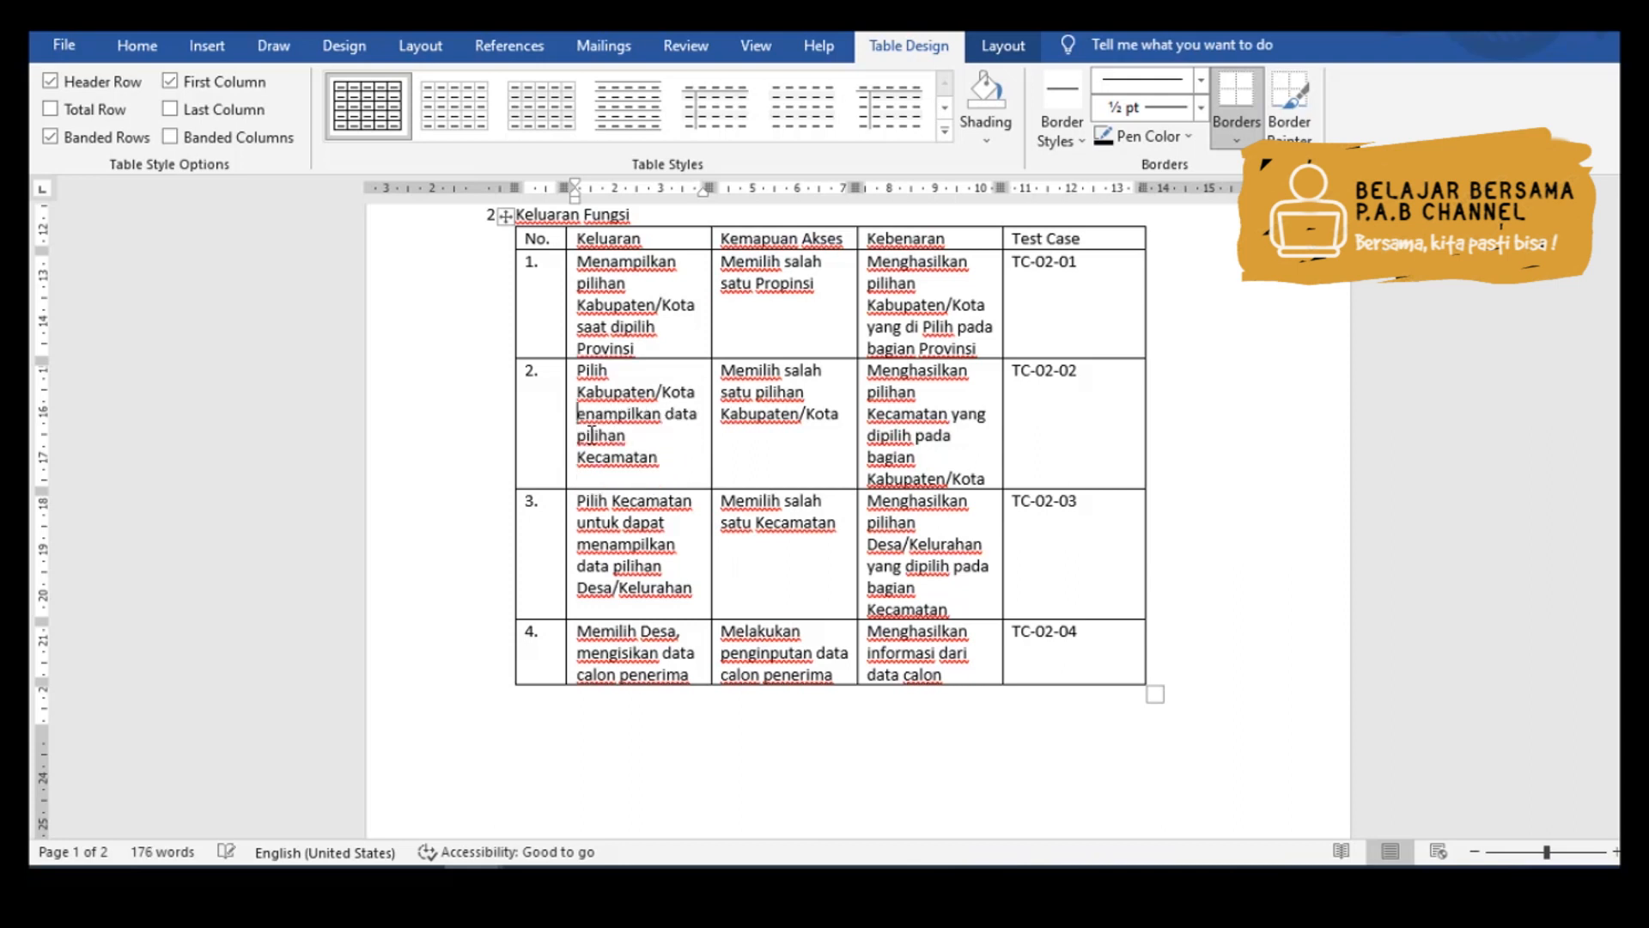
type("M")
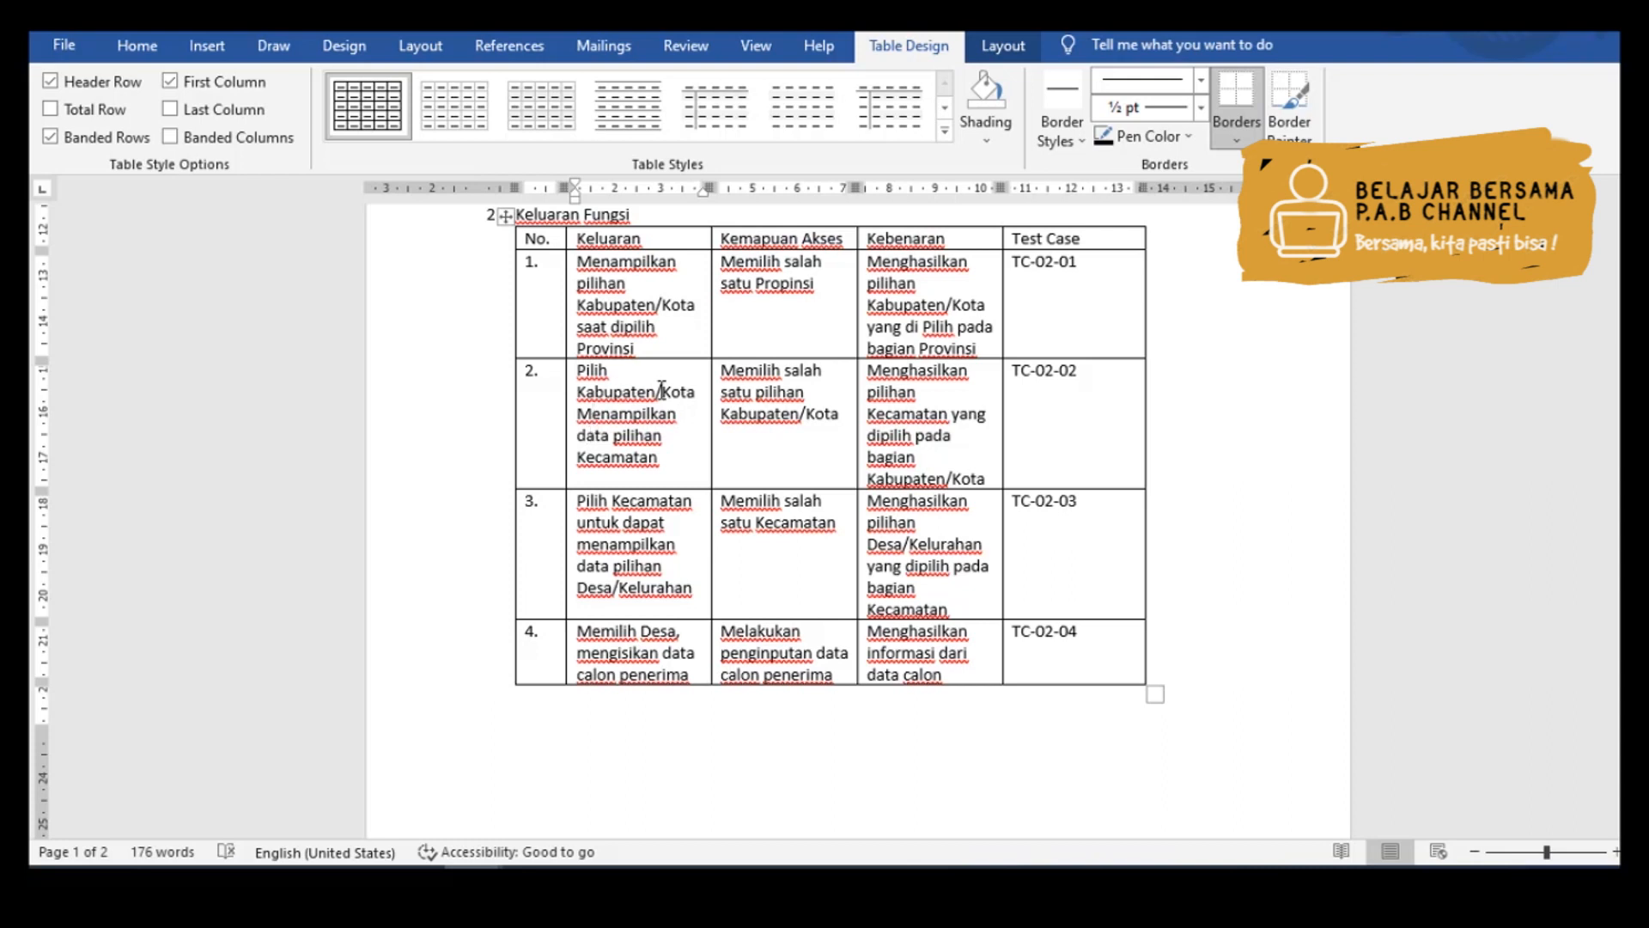
- Make row 2's Keluaran read 'Menampilkan data pilihan Kecamatan saat dipilih data Kabupaten/Kota'
left_click_drag(696, 392, 571, 361)
key("BackSpace")
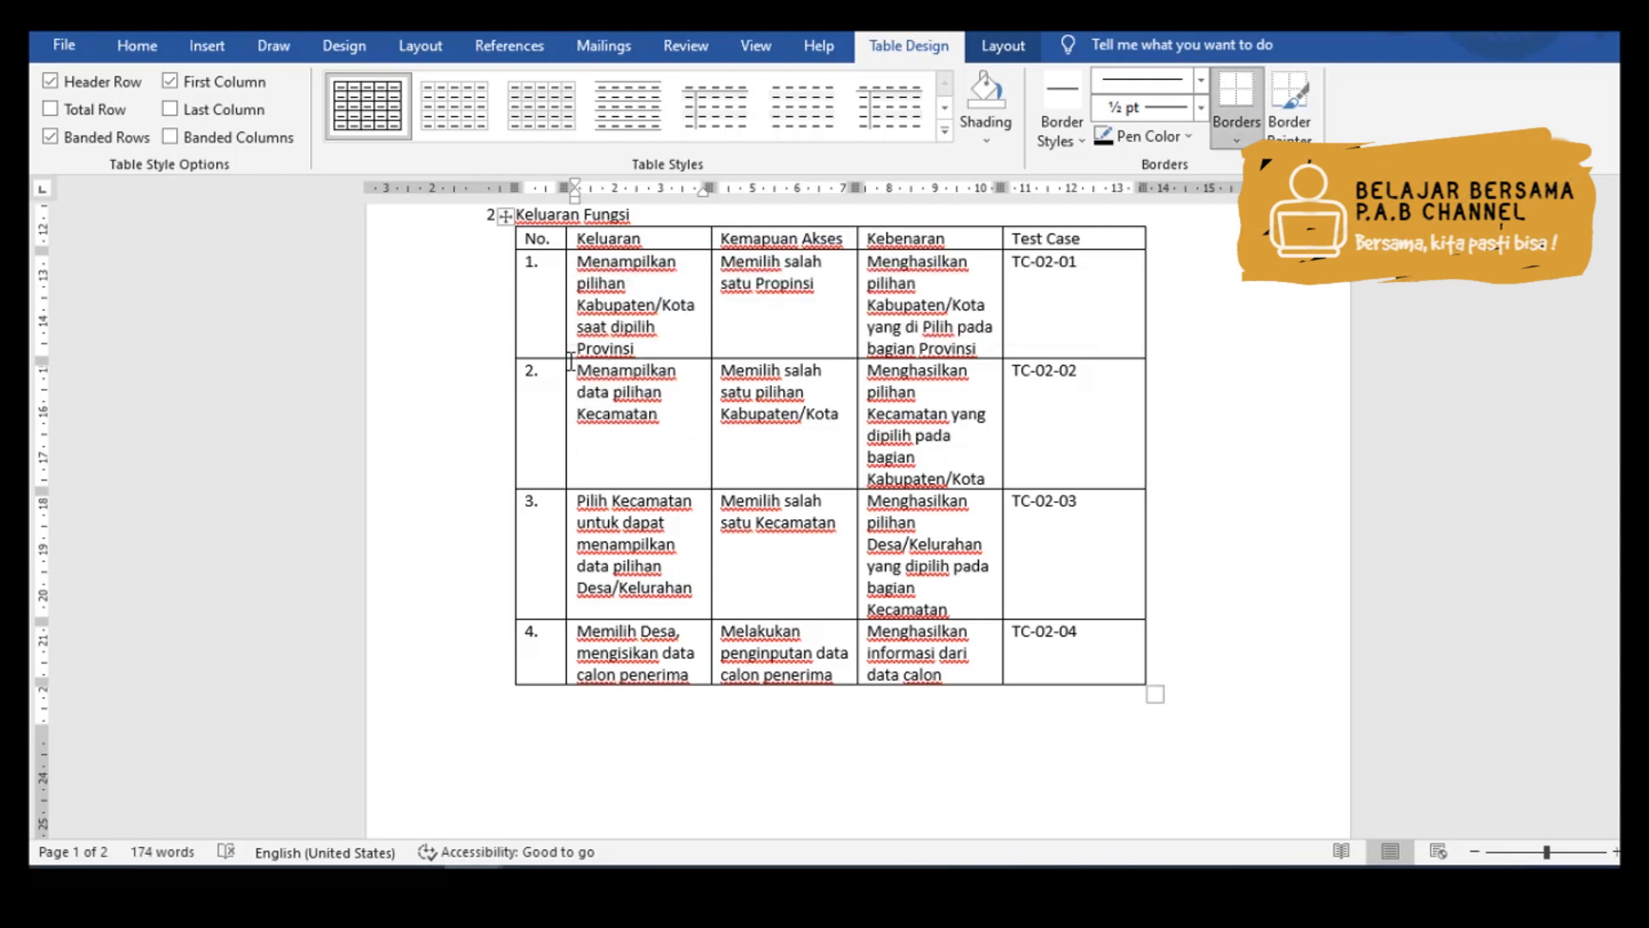
key("Down")
key("End")
type("saat dipilih data Kabupaten")
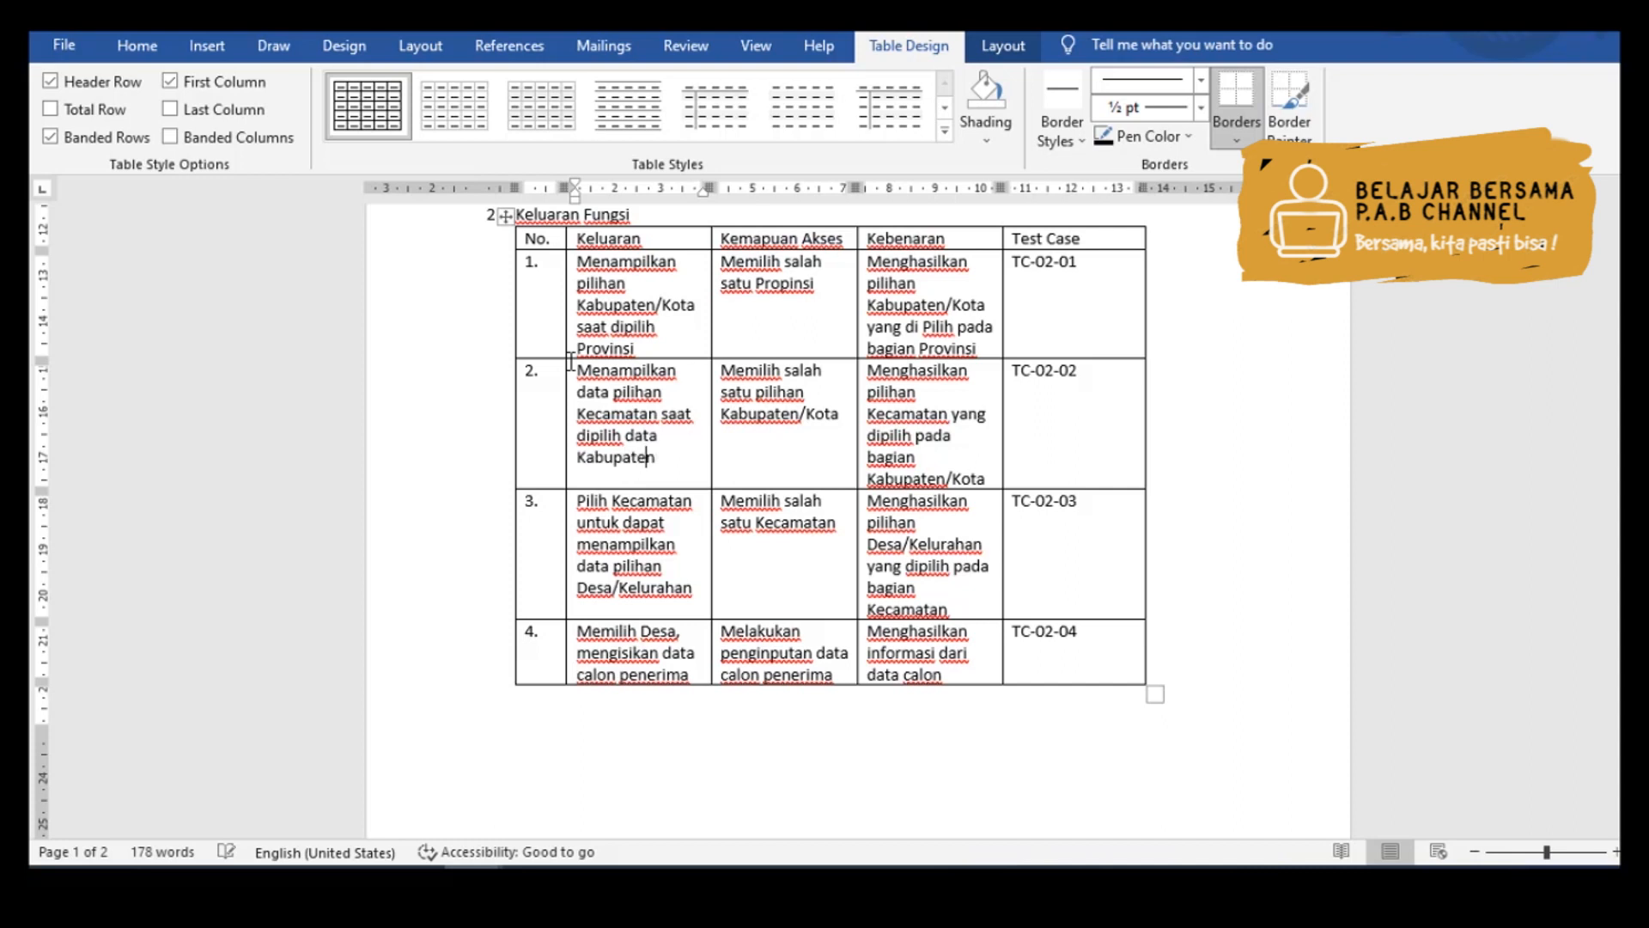
type("/Kota")
- Reword row 3's Keluaran to 'Menampilkan data pilihan Desa/Kelurahan saat dipilih data Kecamatan'
key("Right")
key("shift+Up")
key("shift+Up")
key("shift+Home")
type("M")
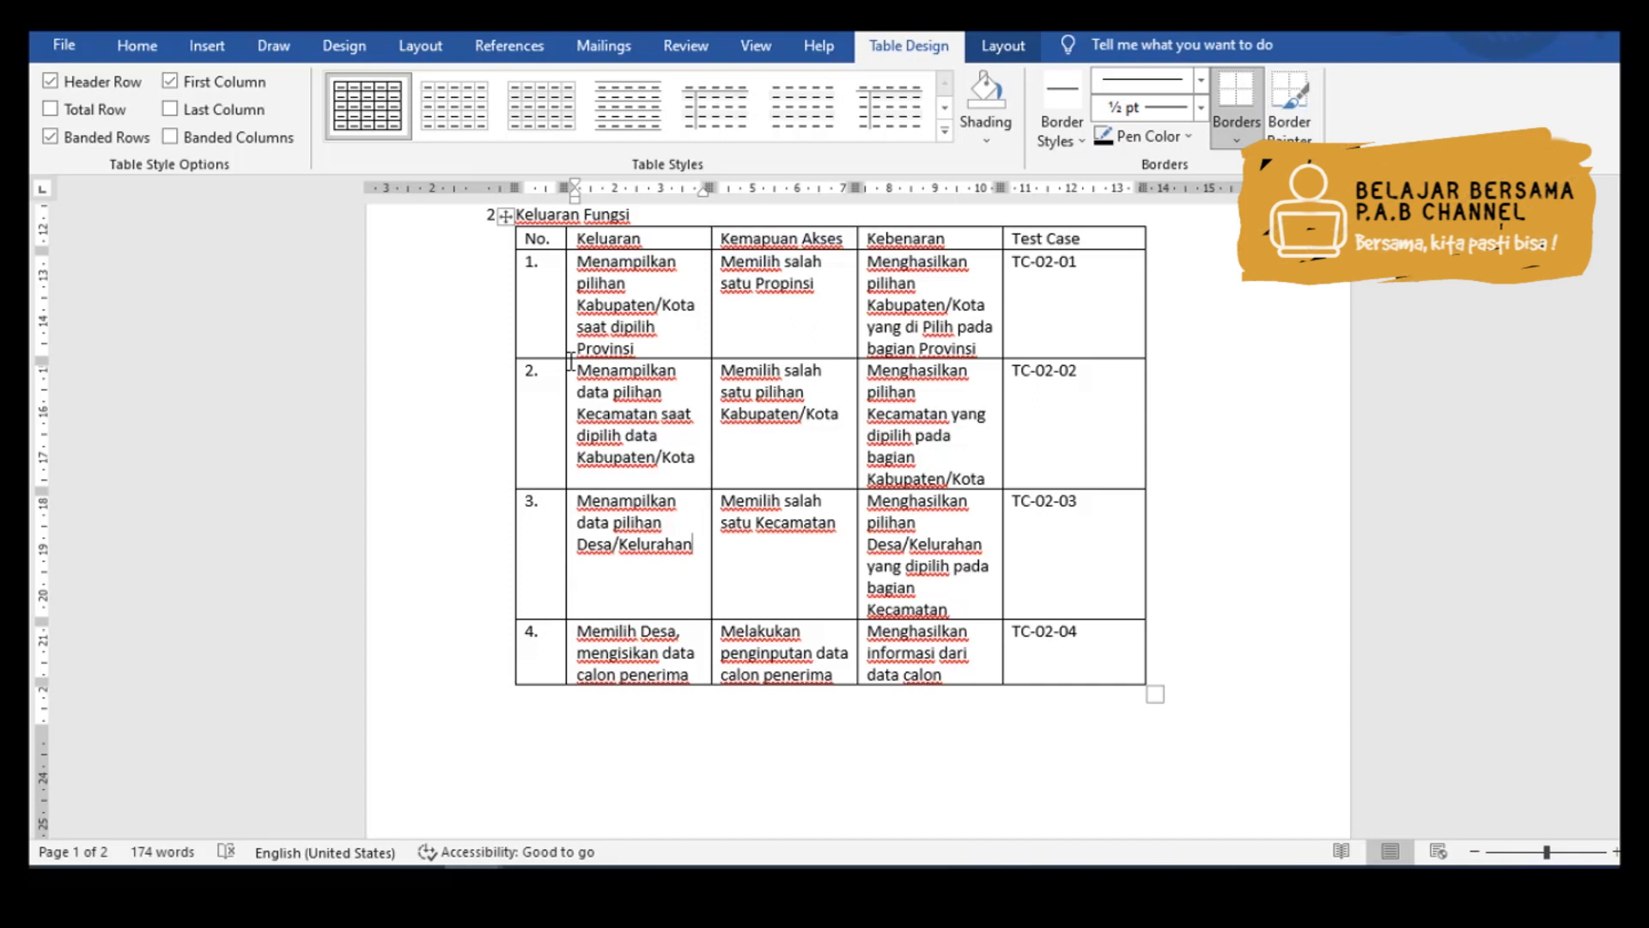
type(" saat dipilih data ")
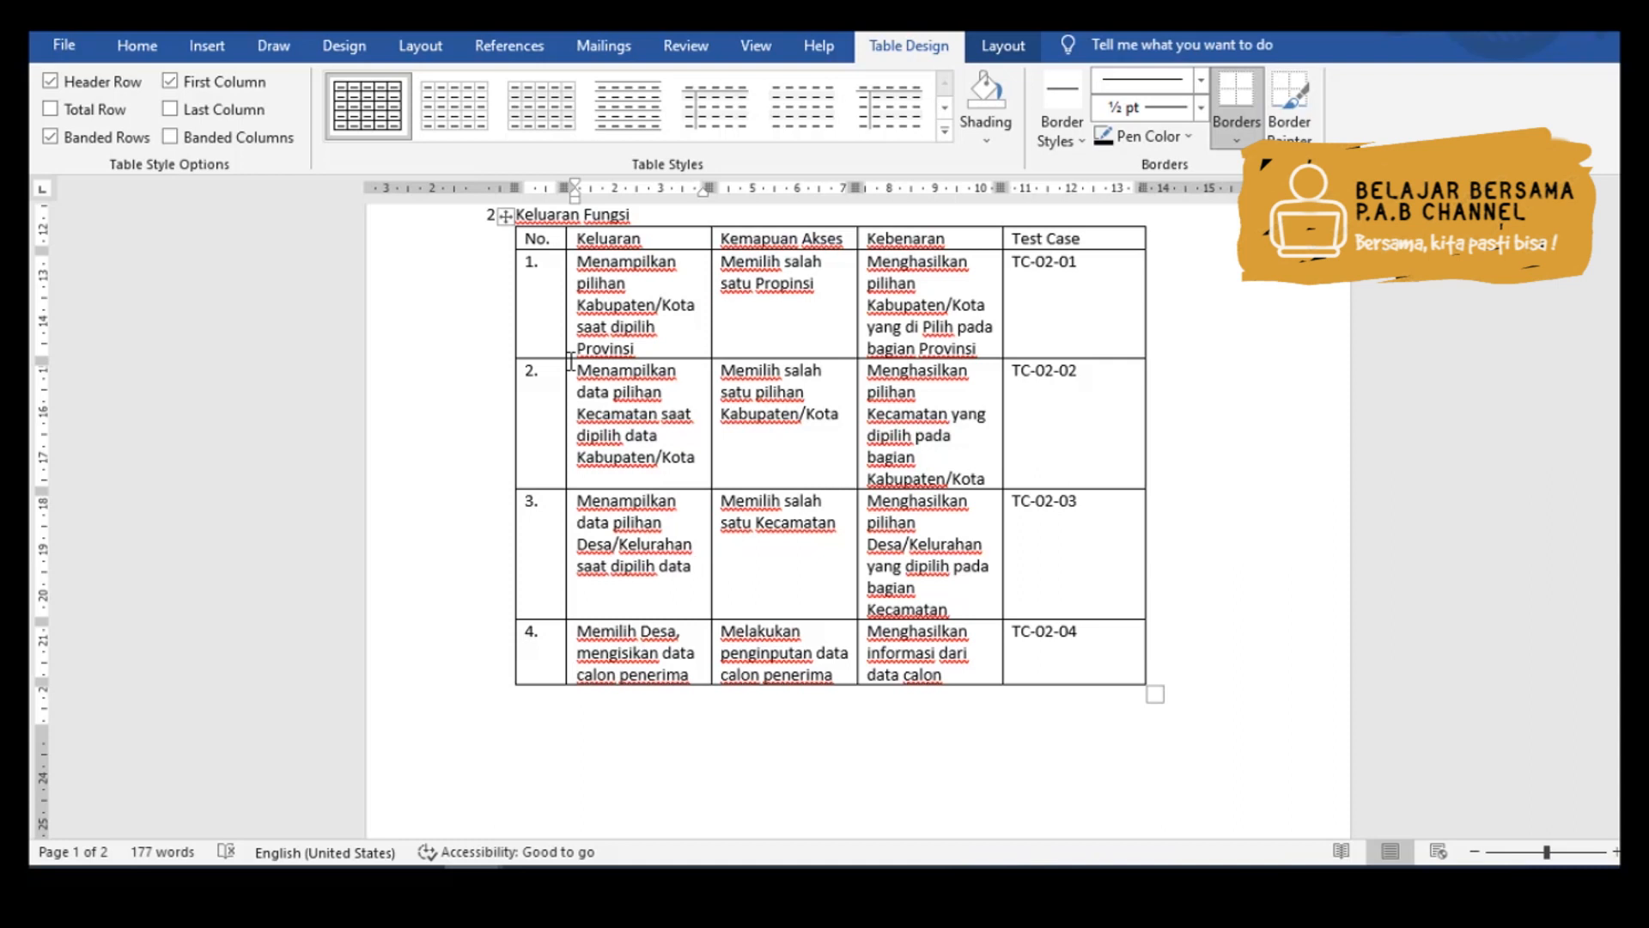
type("Kecamatan")
- Replace row 4's Keluaran text with 'Menampilkan informasi data penerima manfaat' and delete the leftover 'kode'
key("Left")
key("Left")
key("Left")
key("Left")
key("Left")
key("Left")
key("Left")
key("Left")
key("Left")
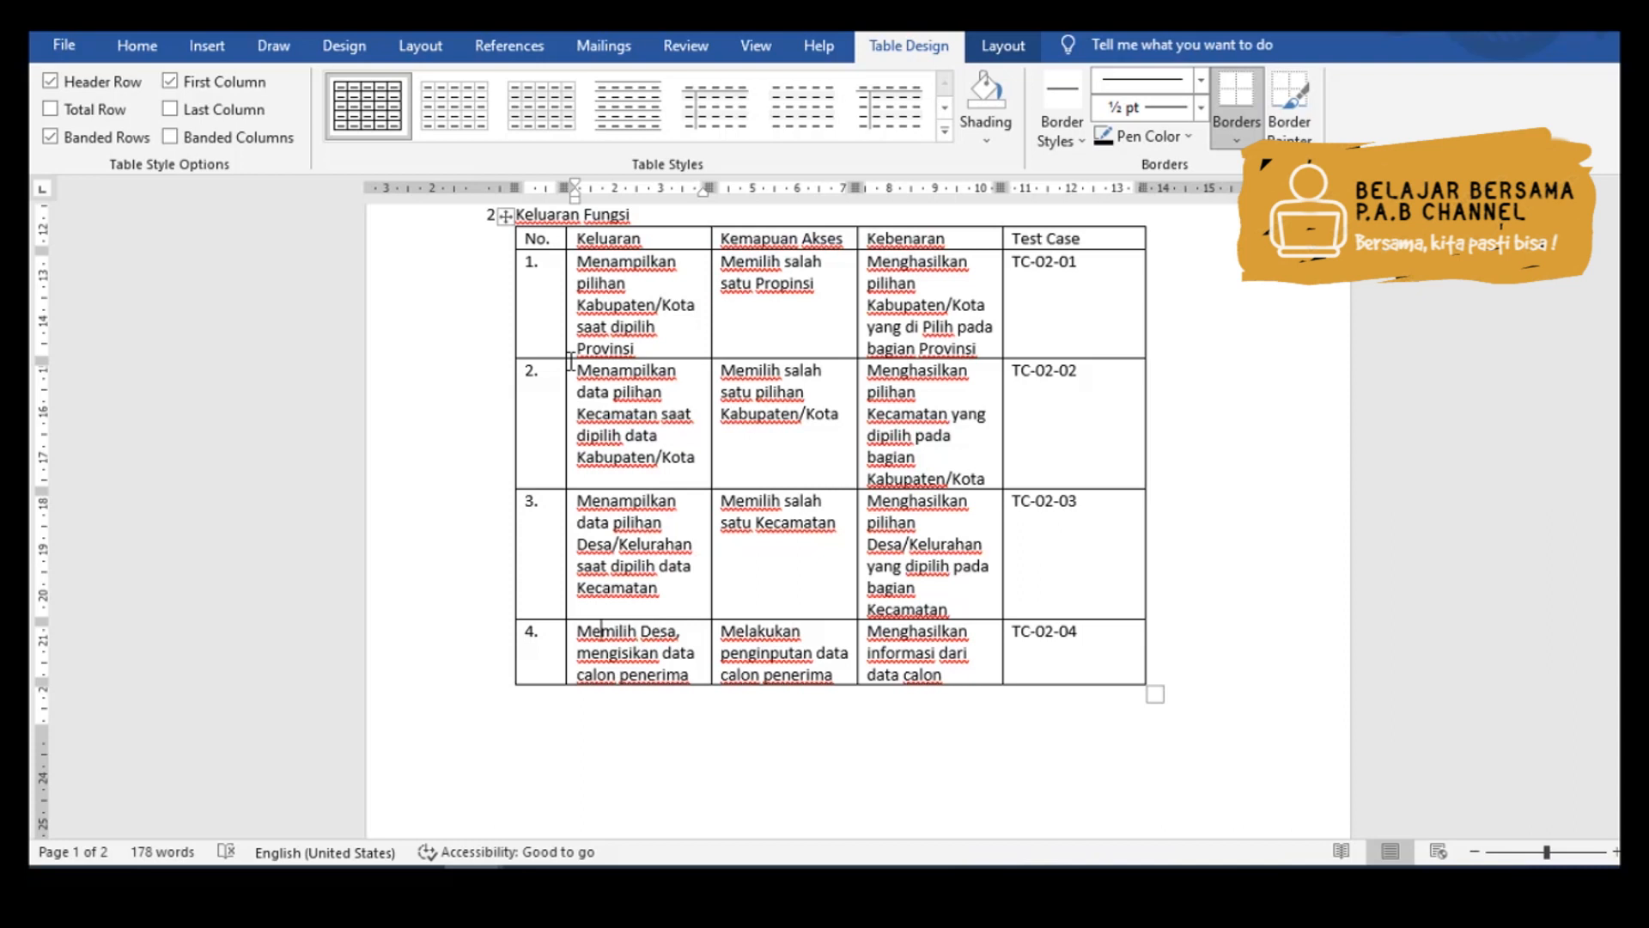
key("shift+Down")
key("shift+Down")
key("shift+Down")
key("shift+Down")
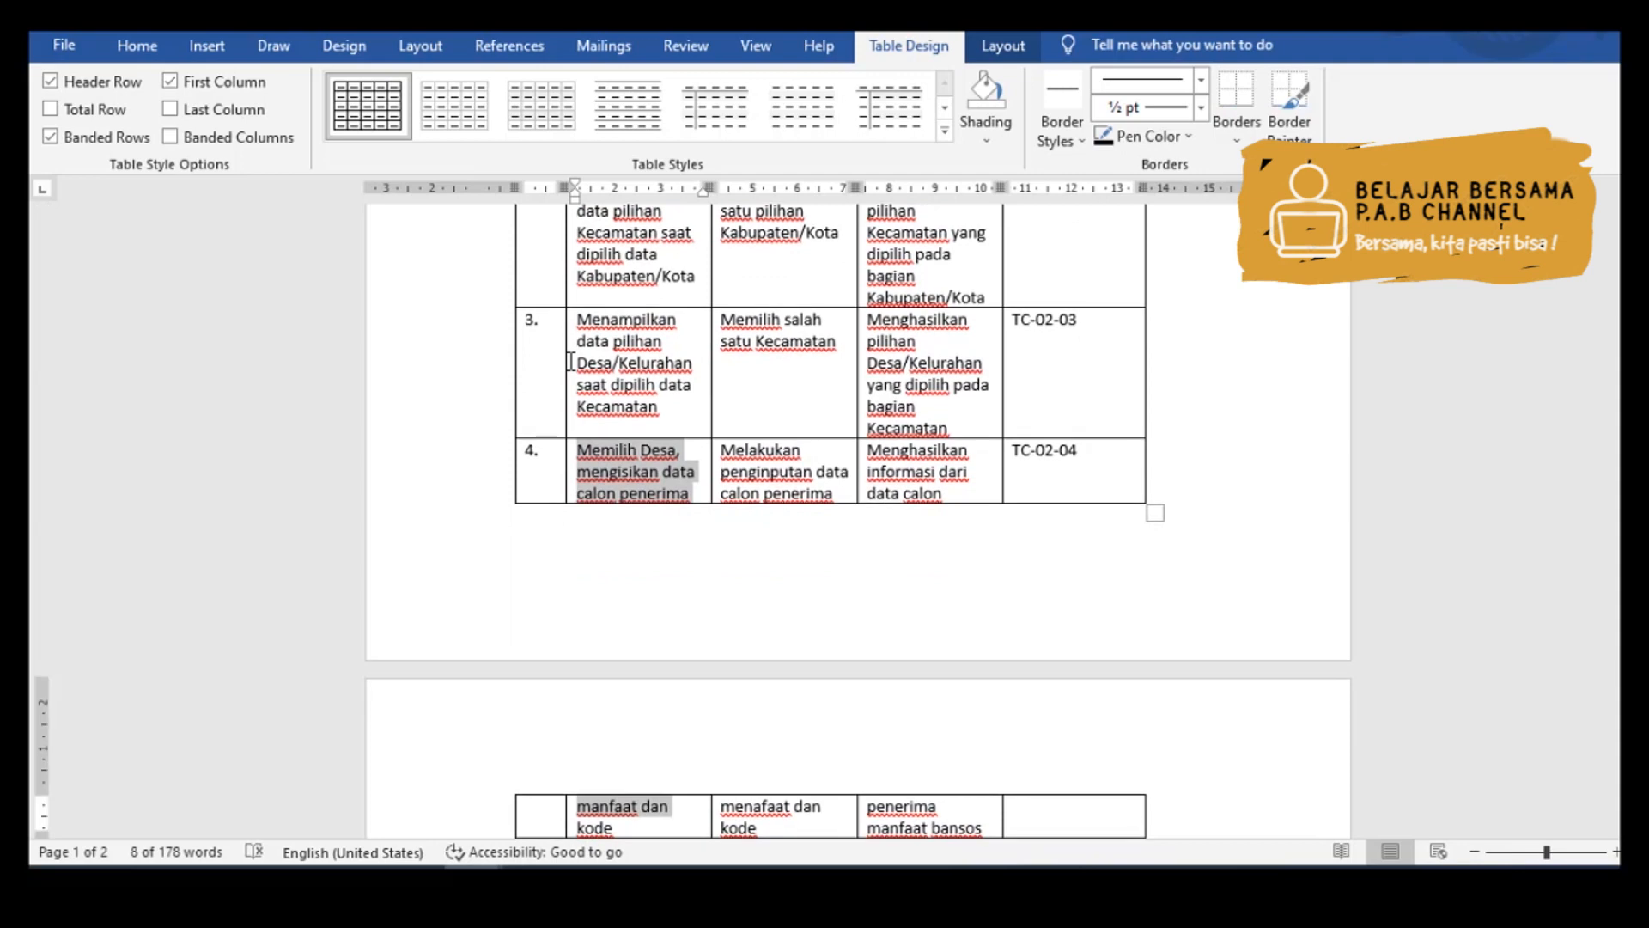
key("shift+Down")
key("shift+Up")
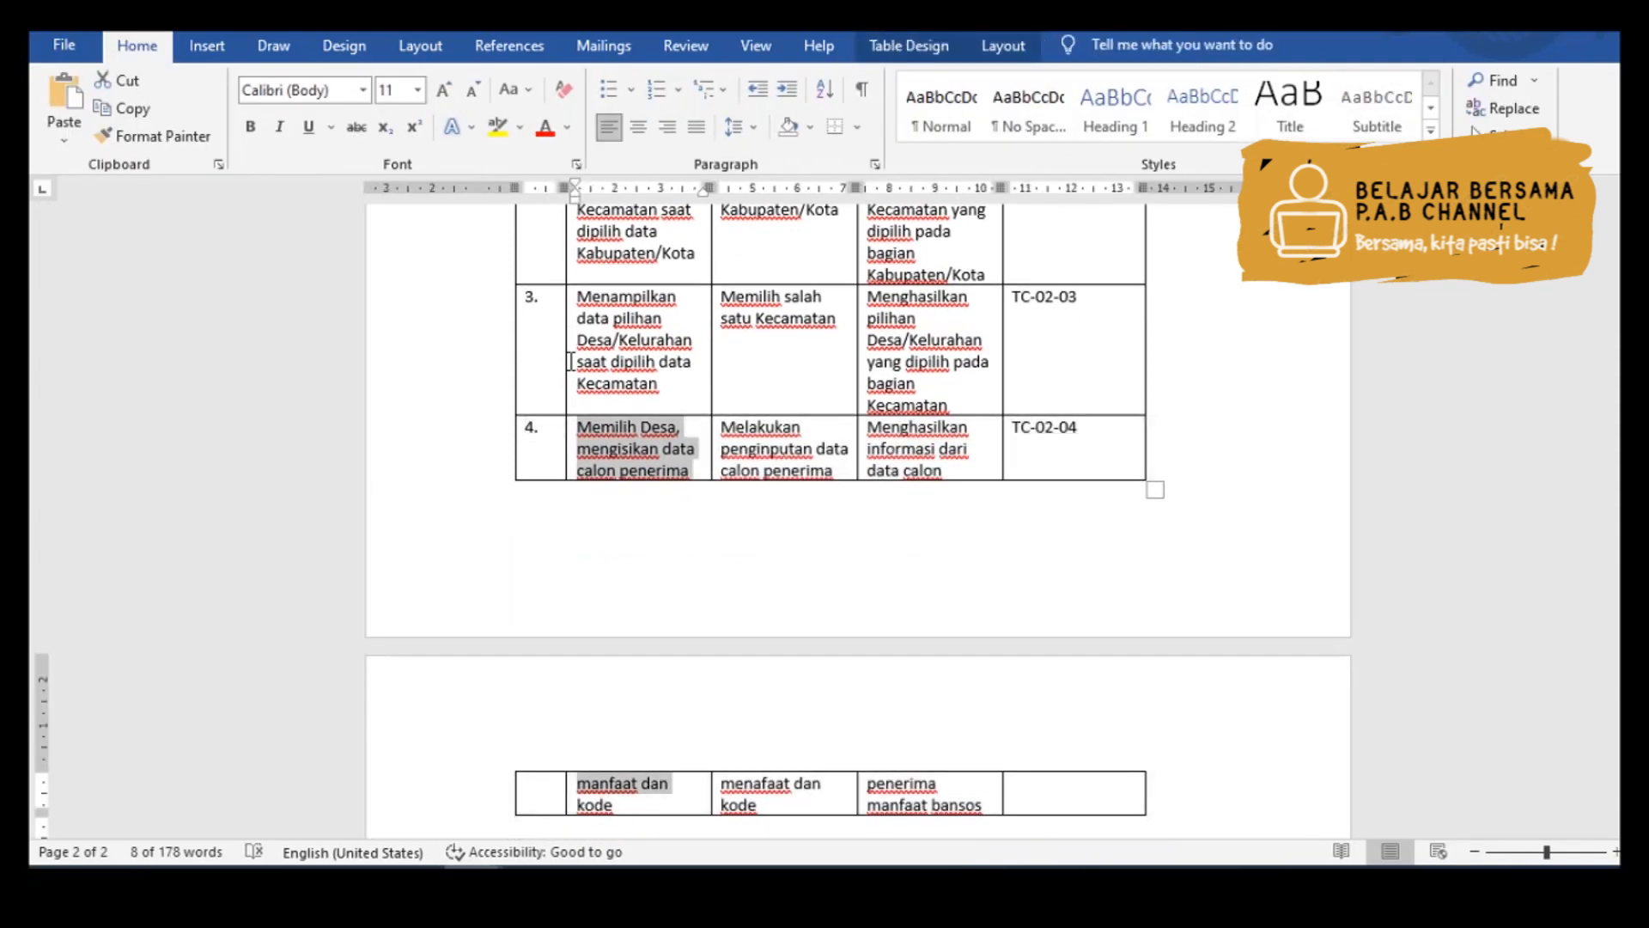
type("Menampi")
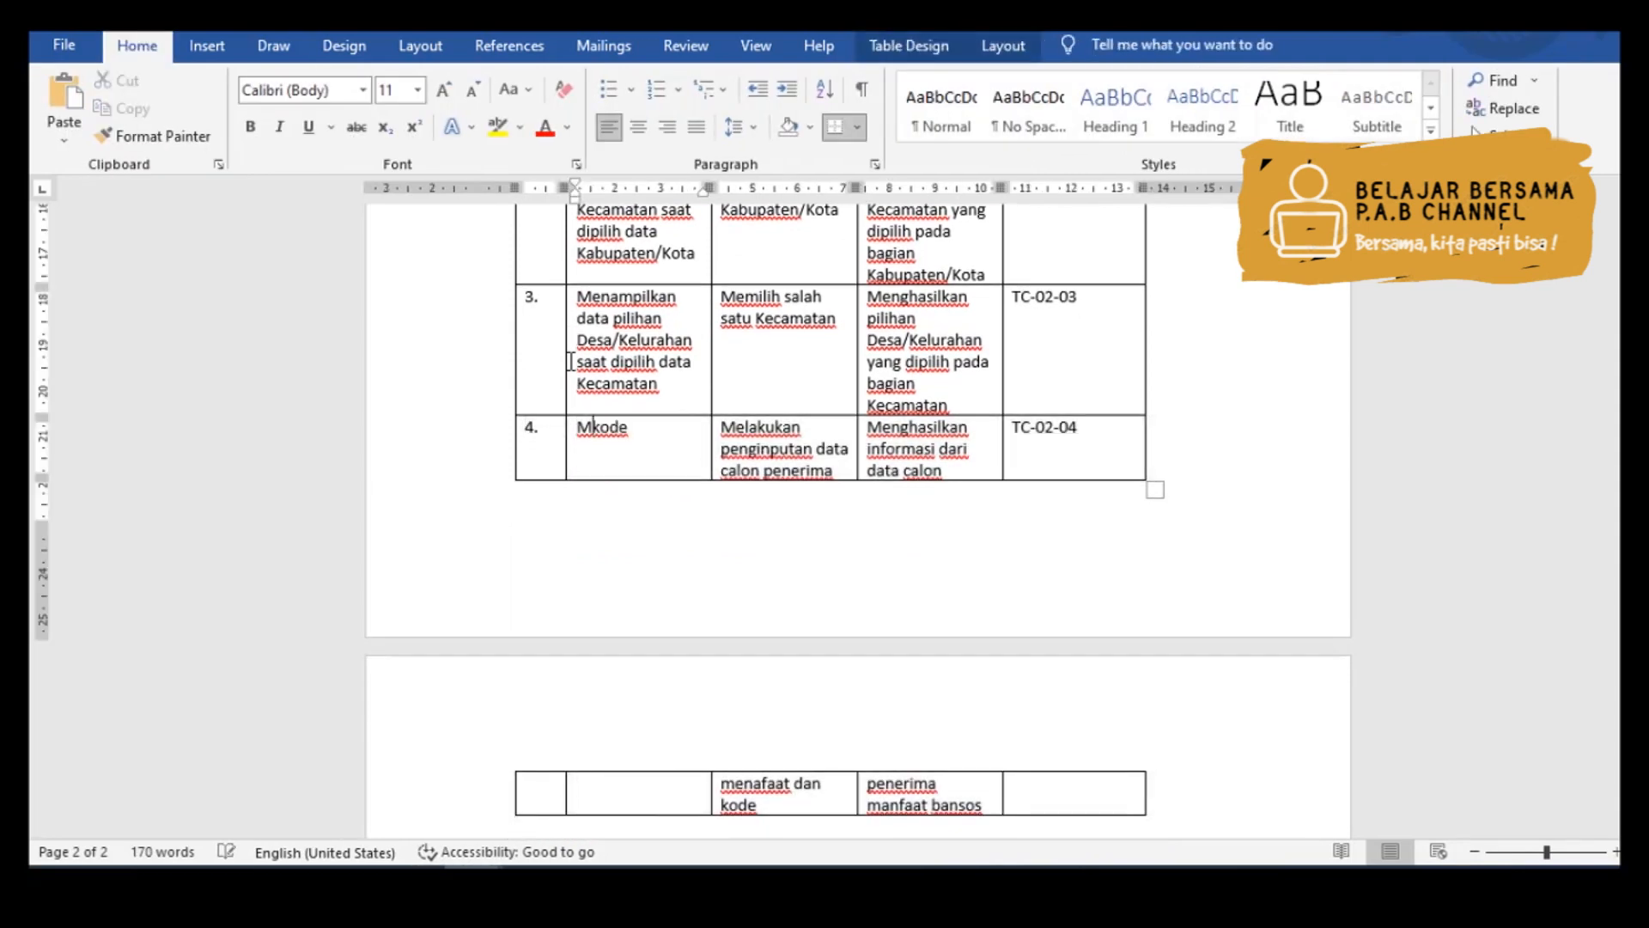
type("lkan informasi da")
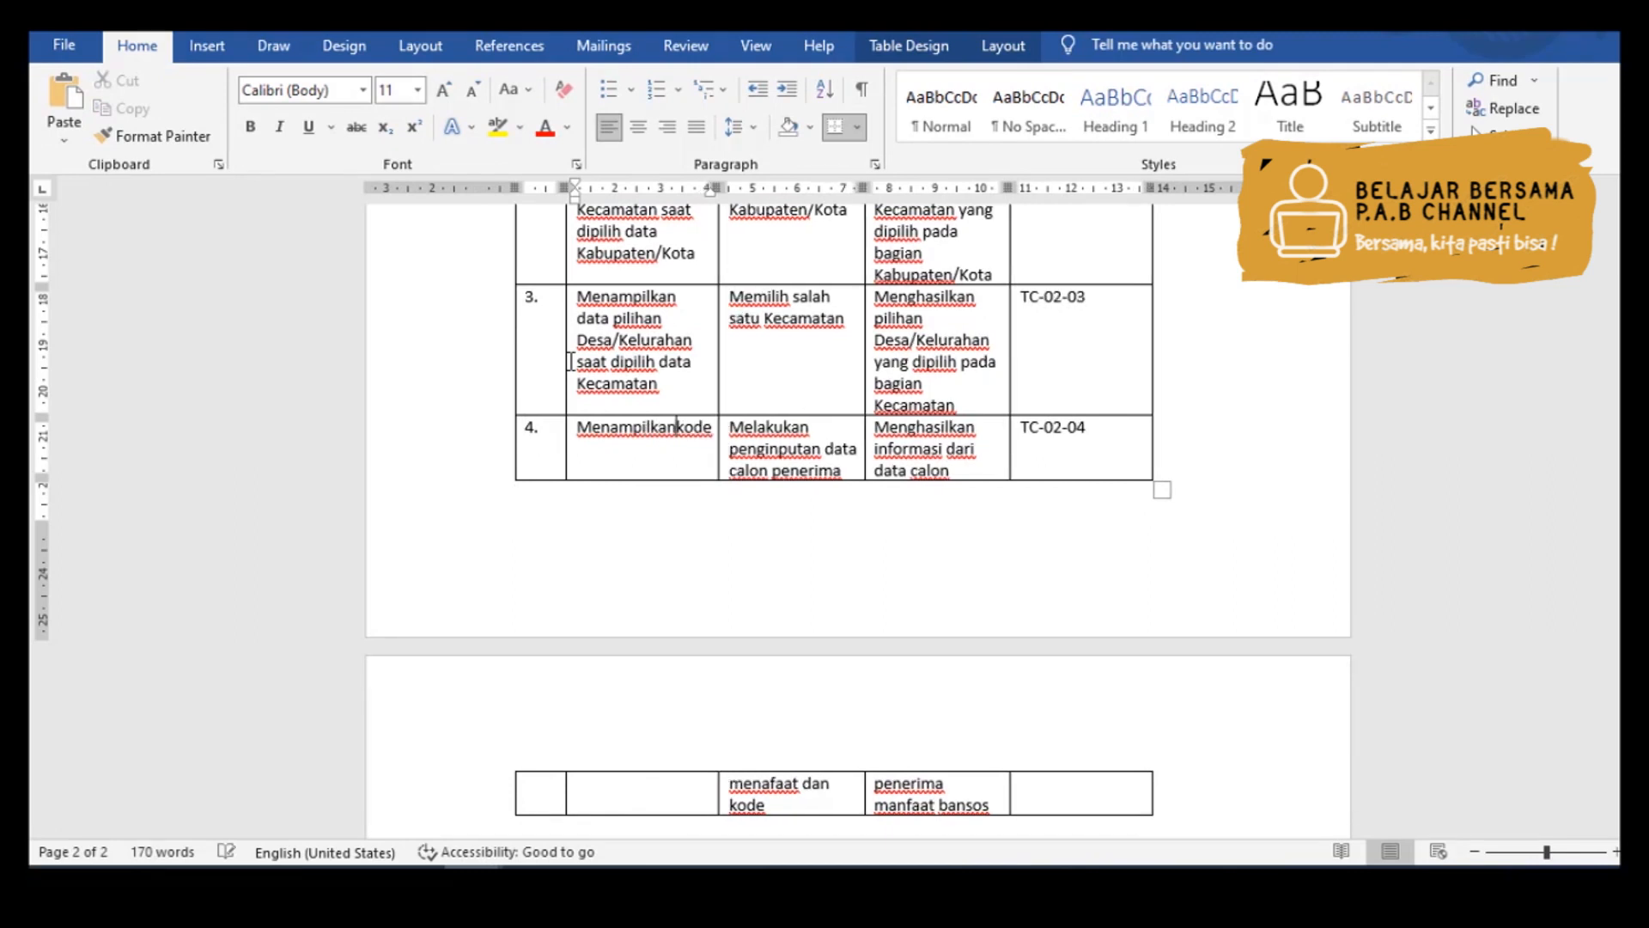
type("ta penerim")
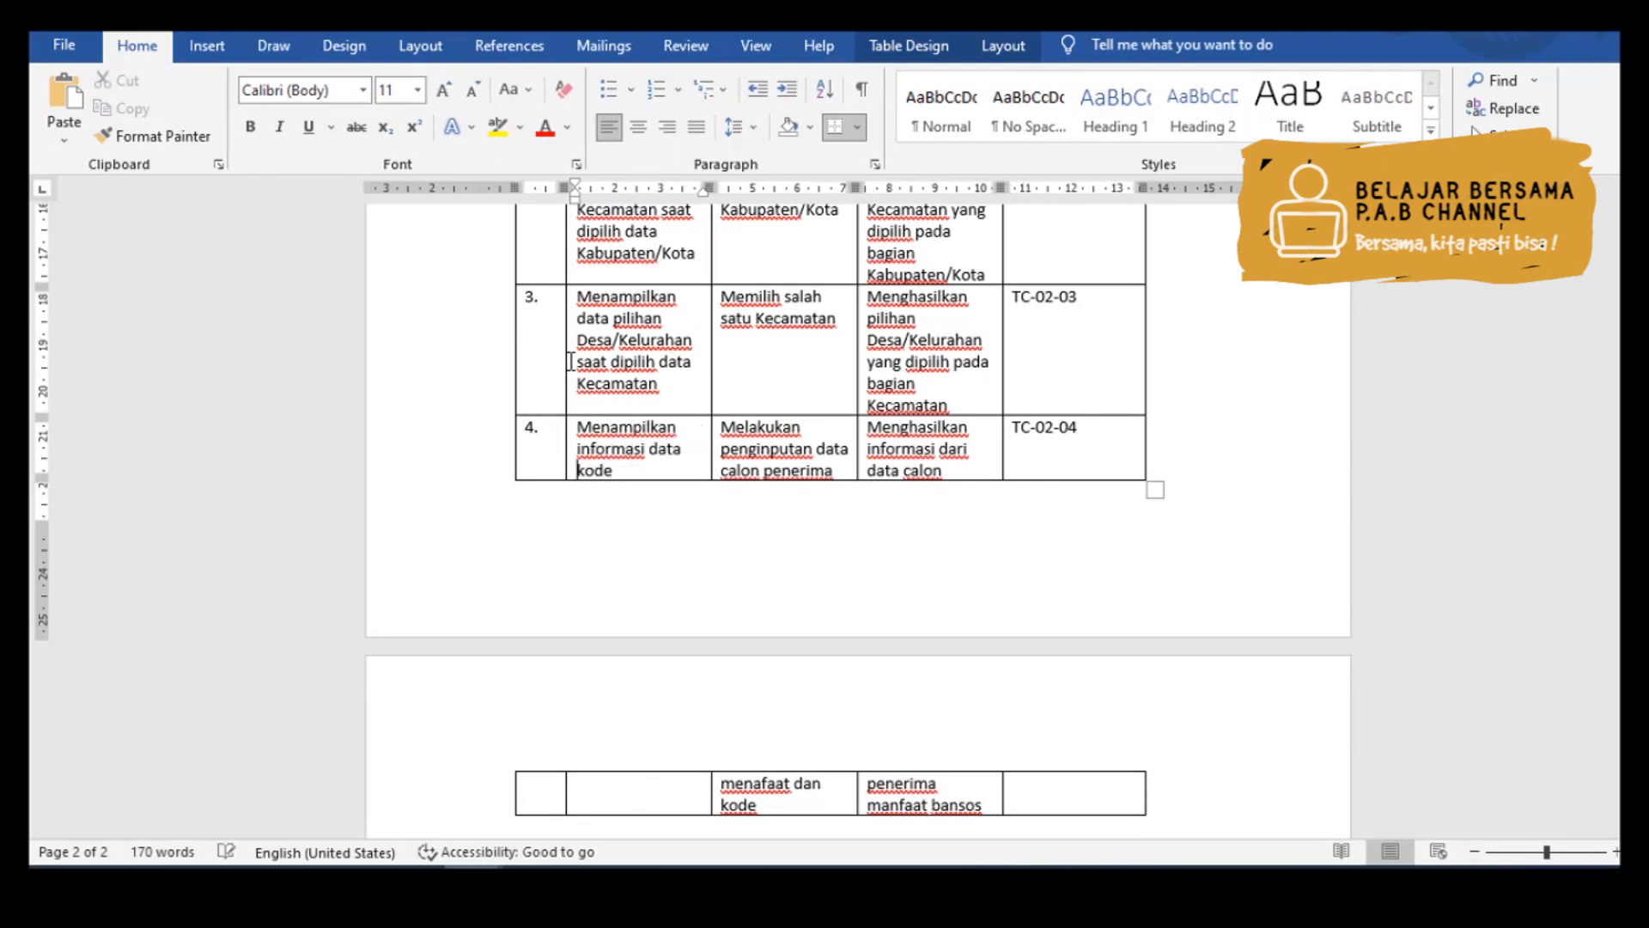
type("a manfaat")
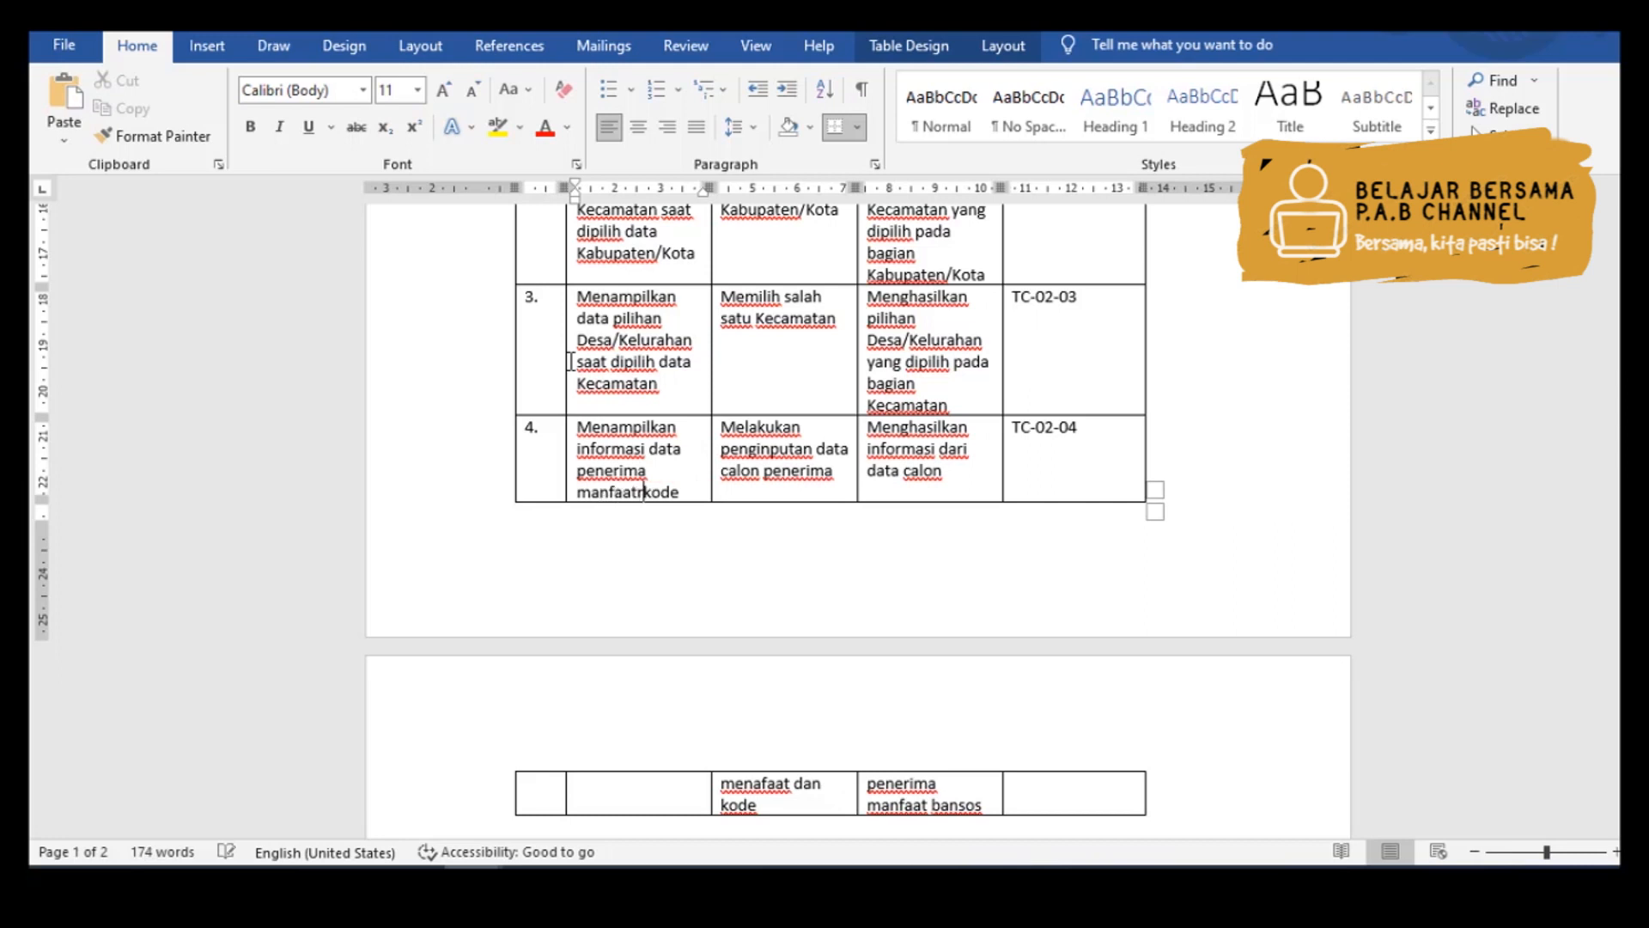
key("ctrl+shift+Right")
key("Delete")
- Insert 'wilayah penerima,' before 'calon' in row 4's Kemampuan Akses cell
left_click(838, 470)
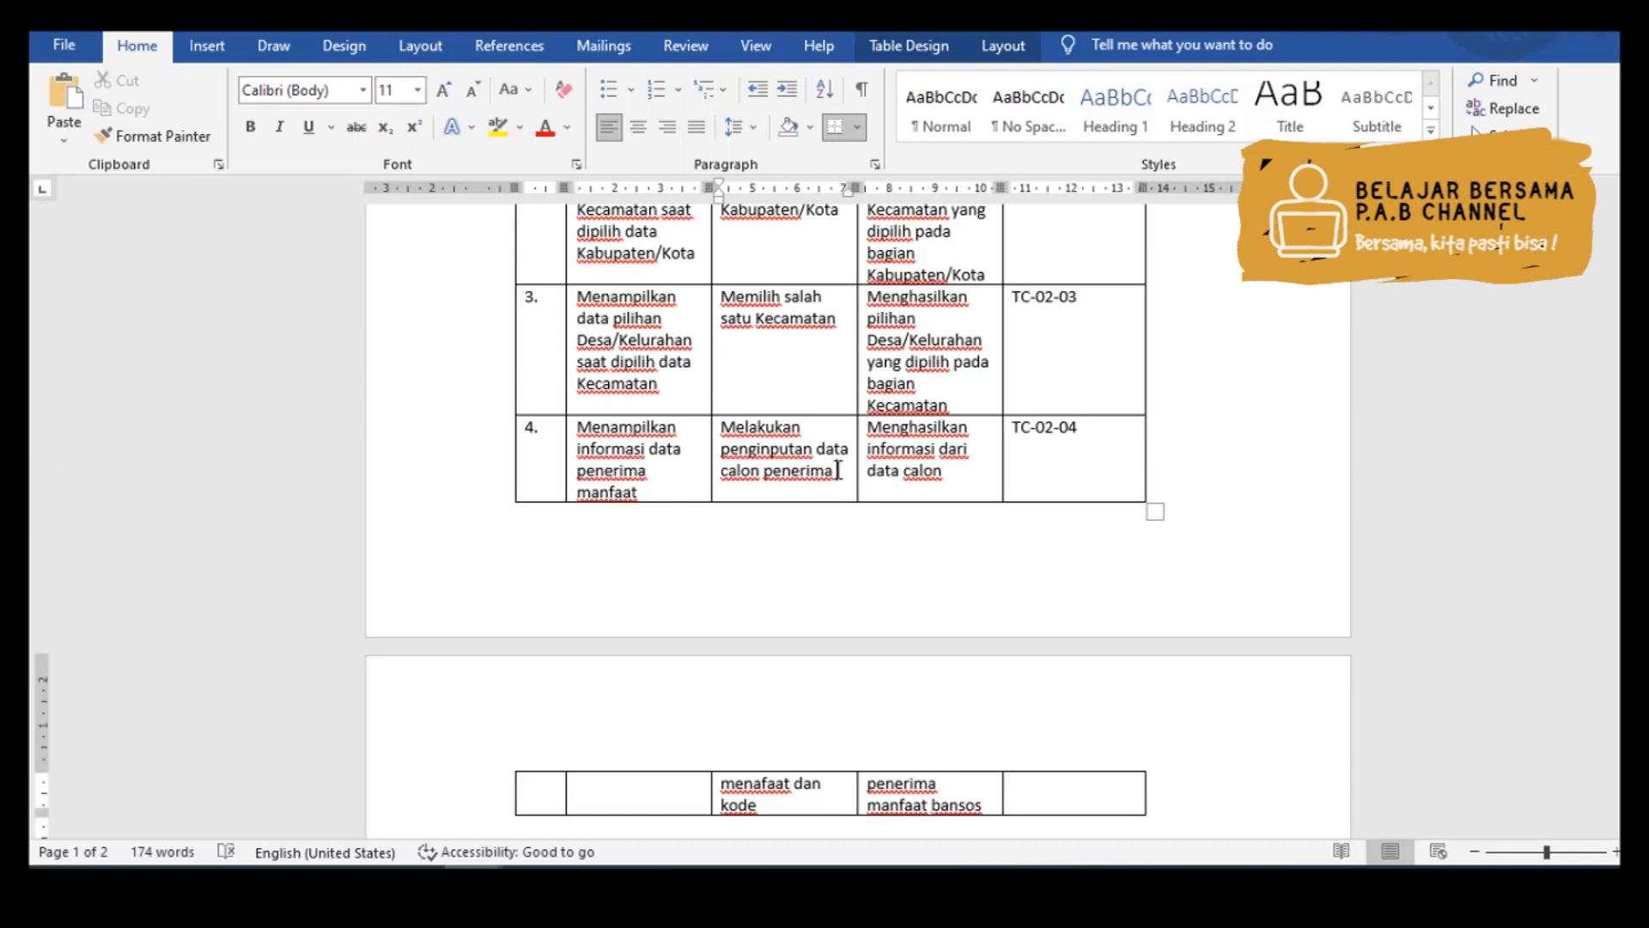
left_click(724, 470)
type("d")
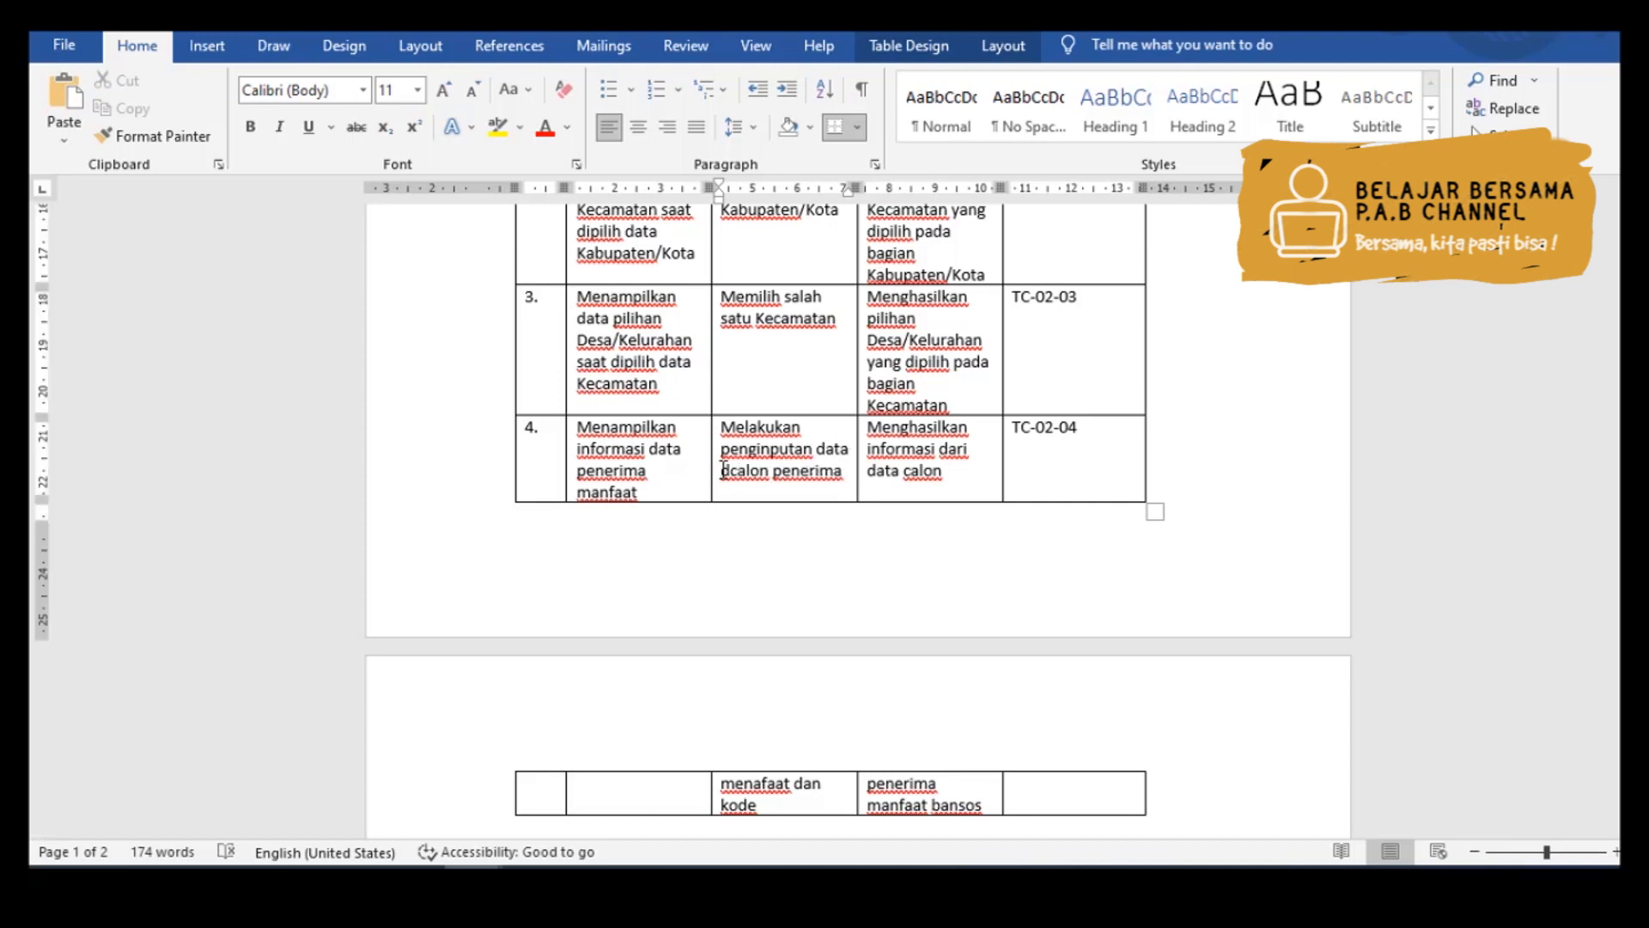
type("esa")
key("BackSpace")
key("BackSpace")
key("BackSpace")
key("BackSpace")
key("BackSpace")
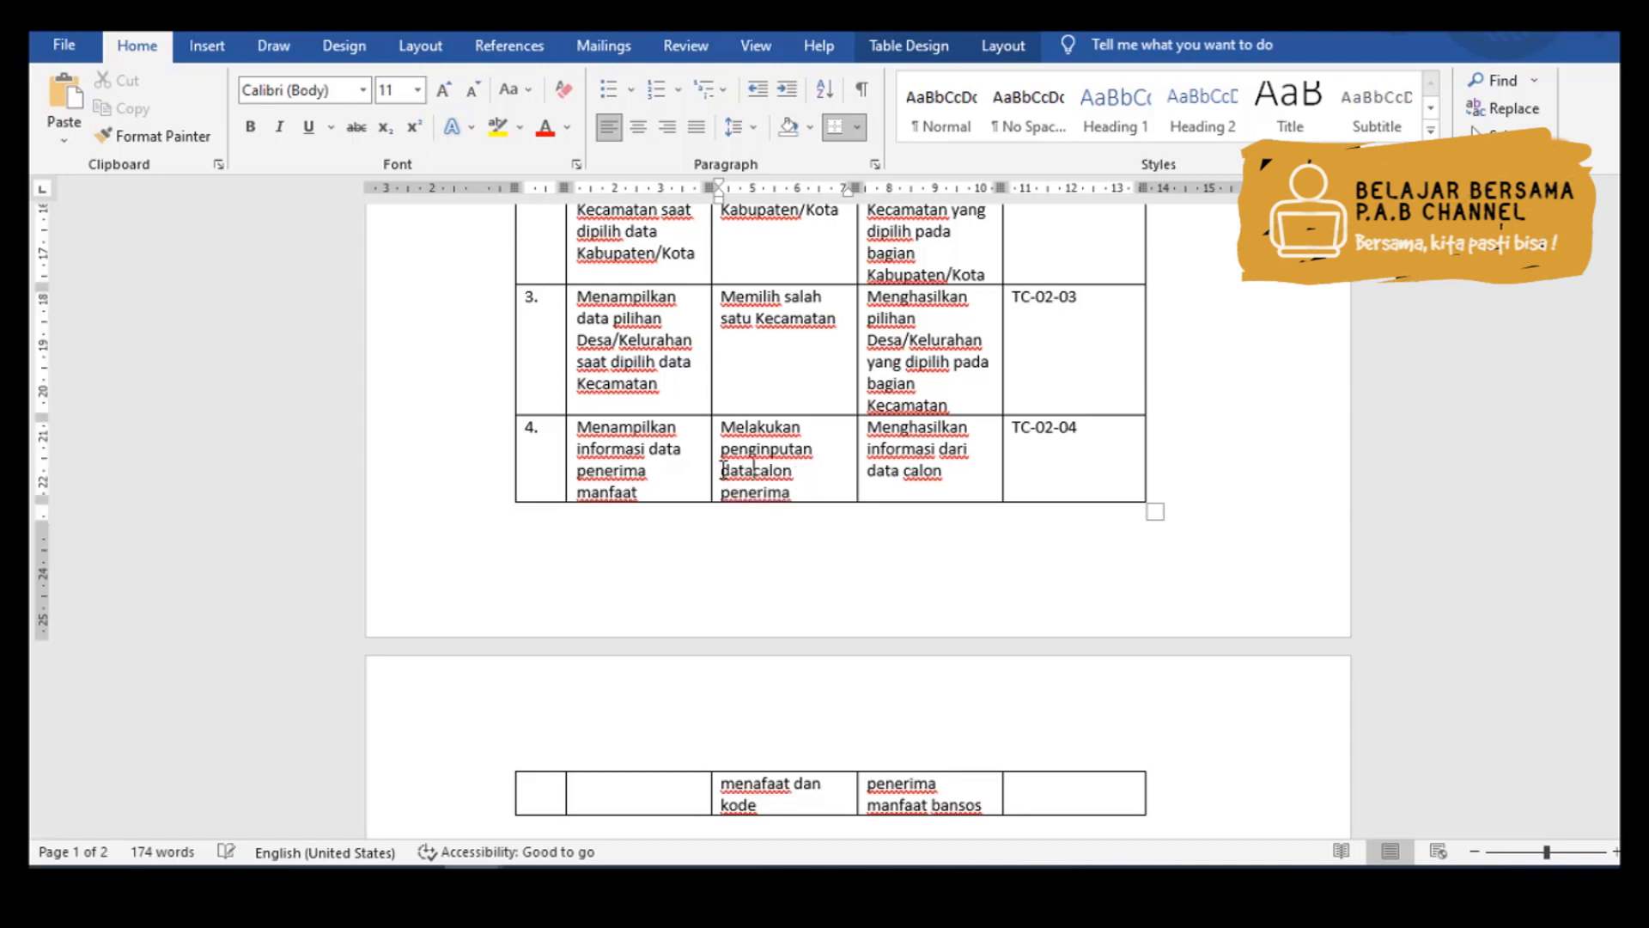
type("wilayah penerima,")
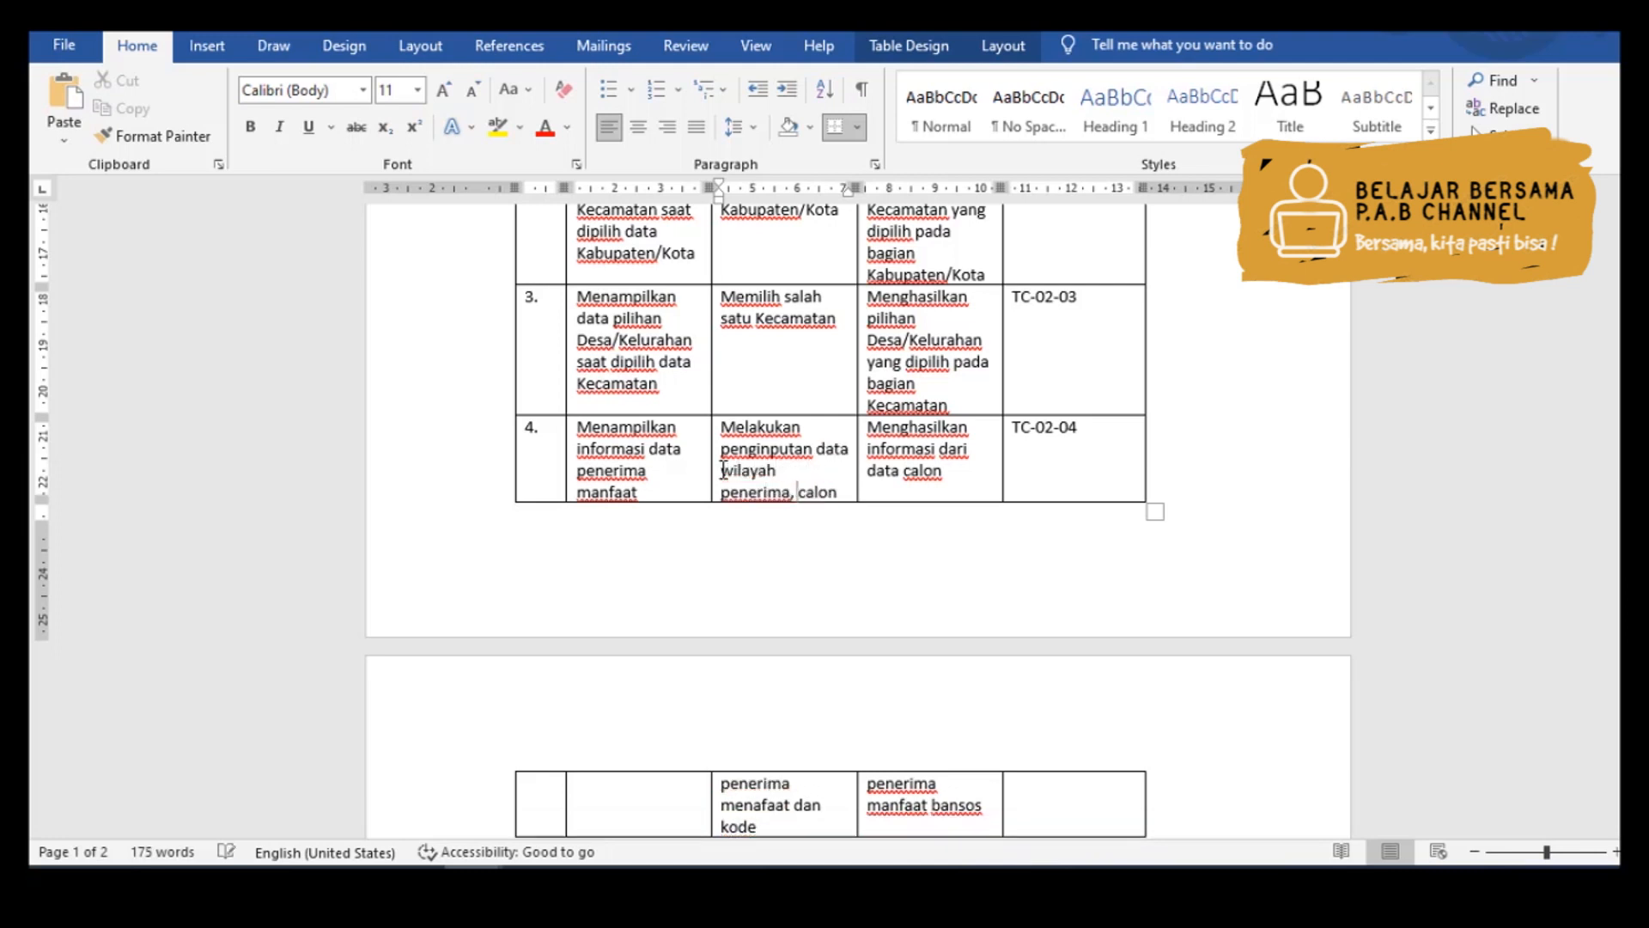
key("Down")
key("Down")
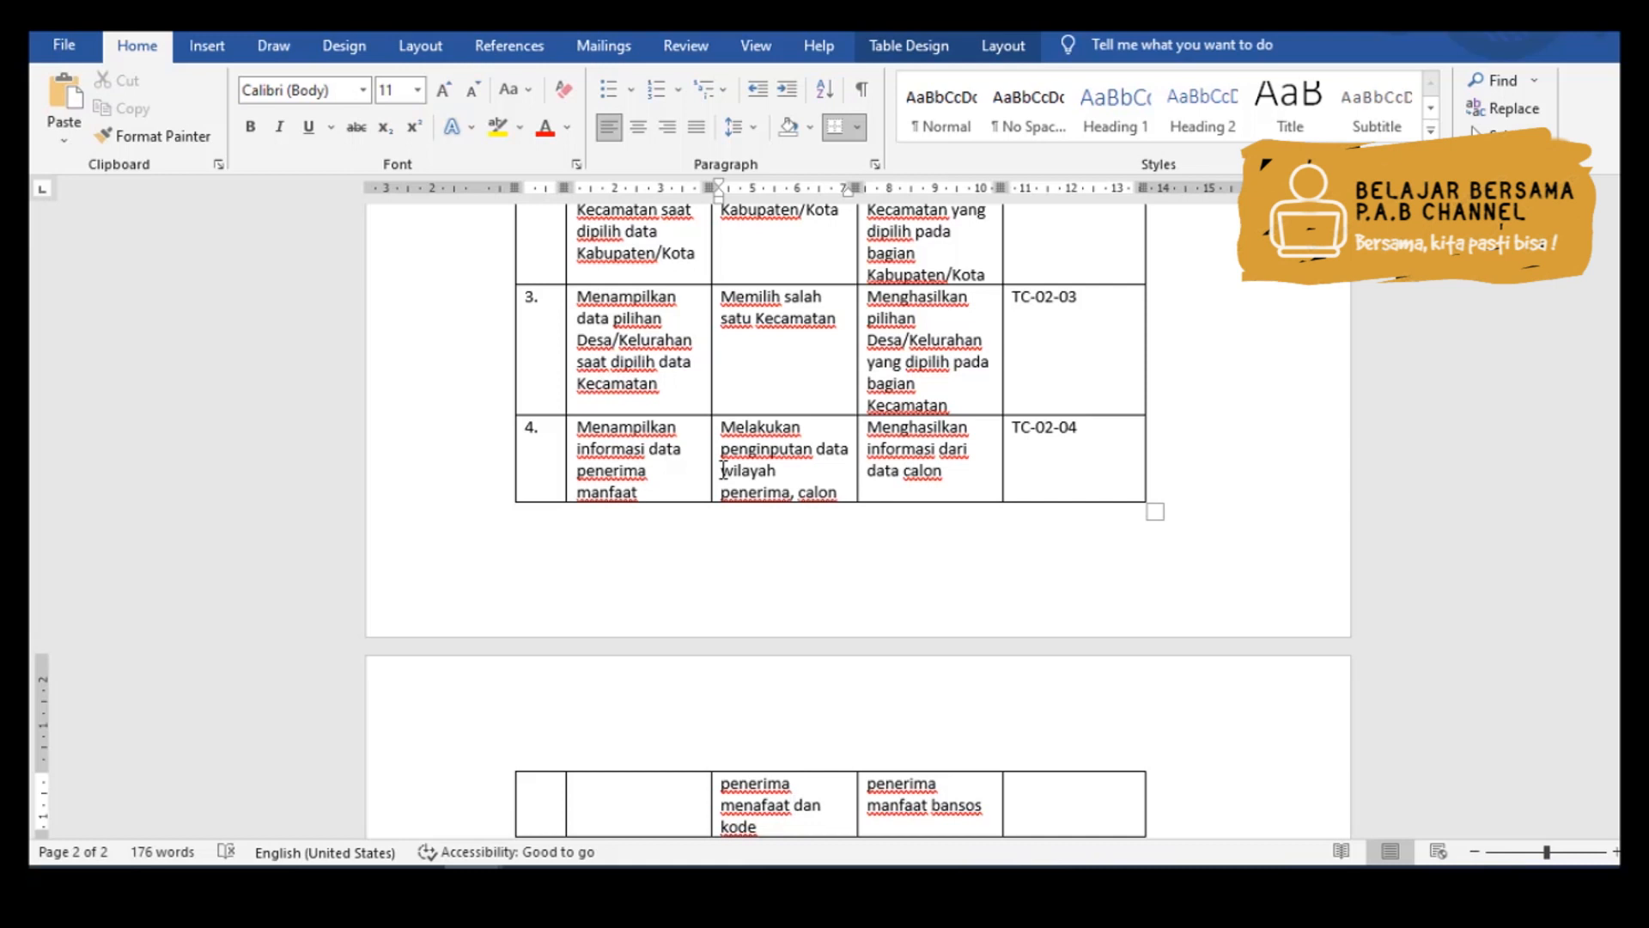
key("Down")
- In row 4's Kebenaran cell, add 'penerima manfaat' before 'dari' and replace 'manfaat bansos' with 'yang diinputkan'
left_click(940, 450)
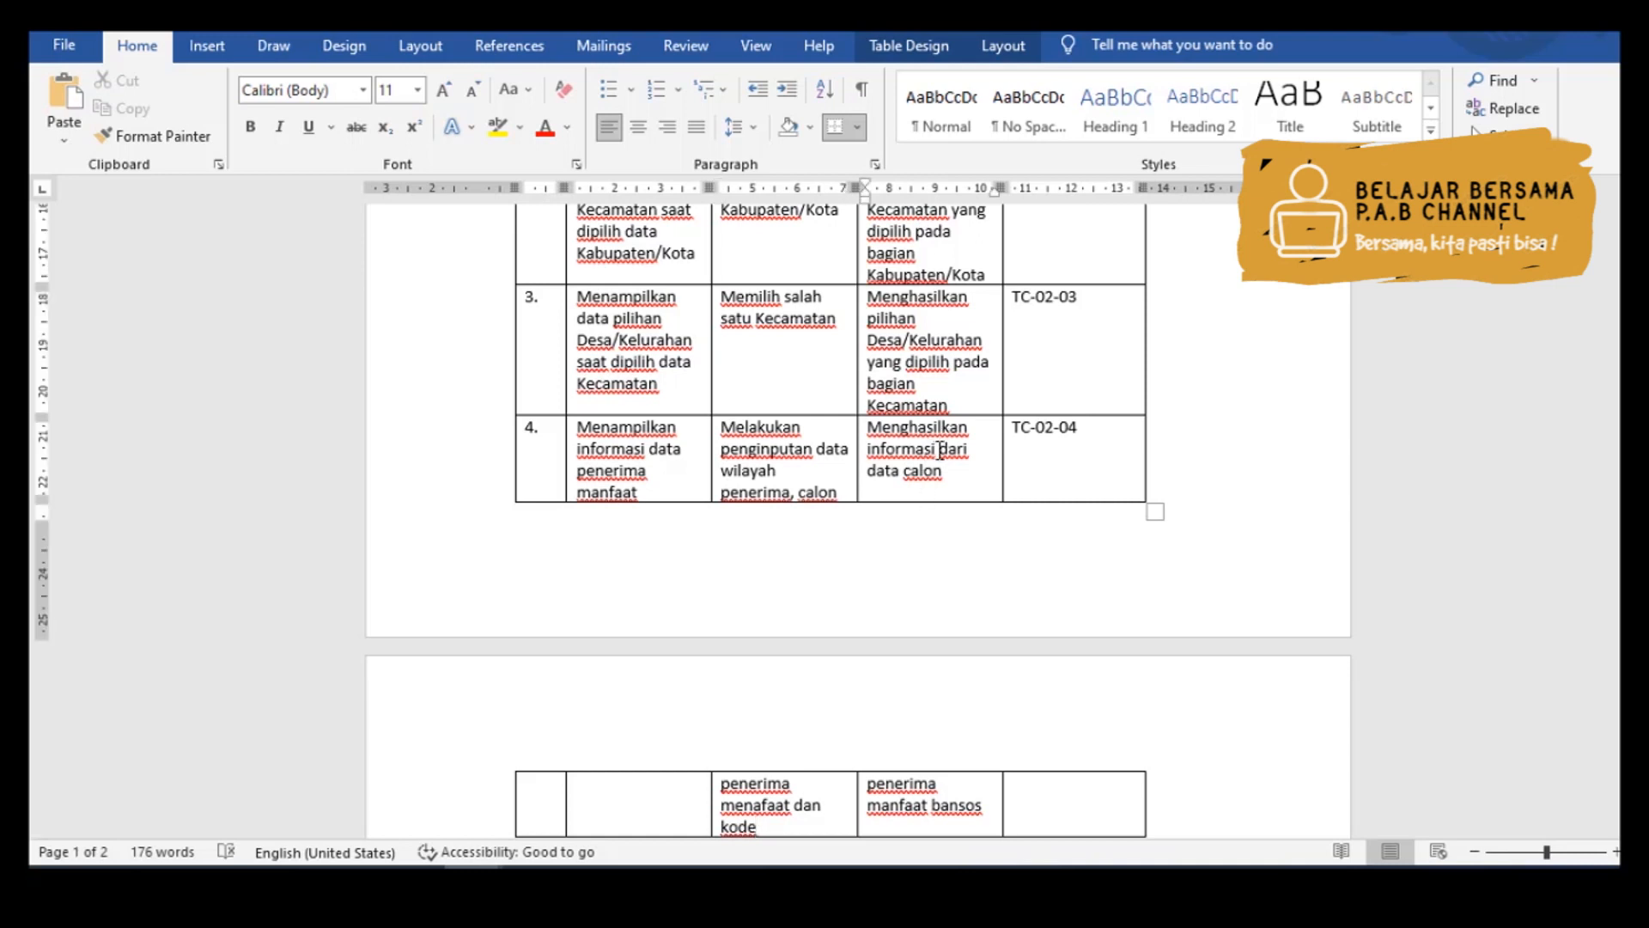
type("penerima manfaat")
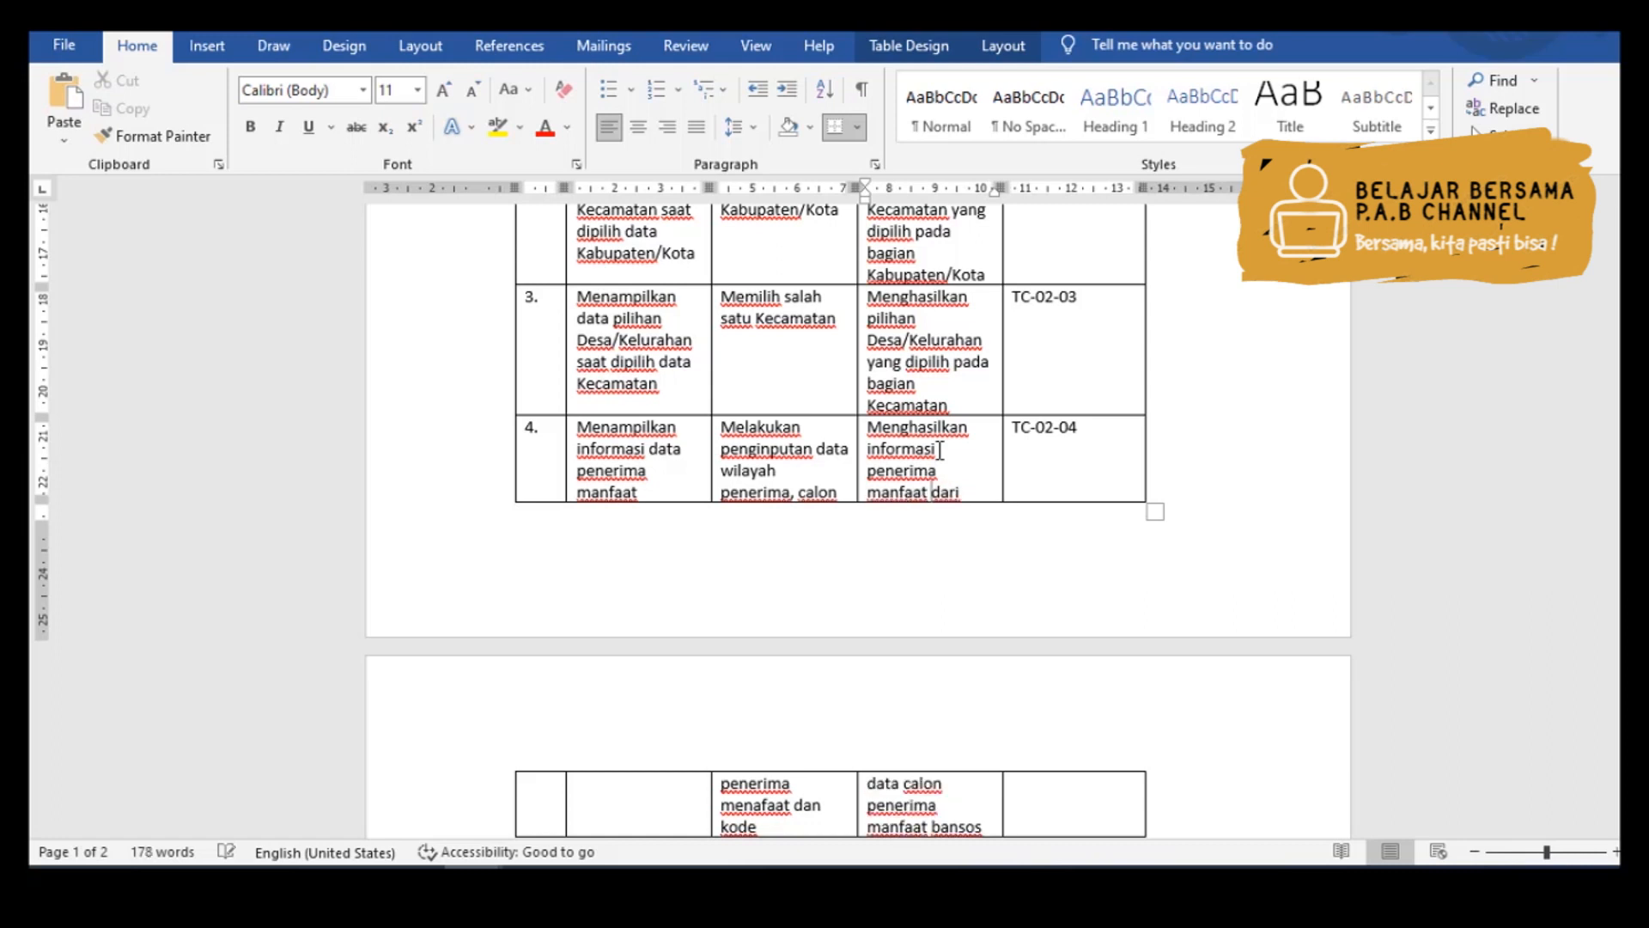
key("Down")
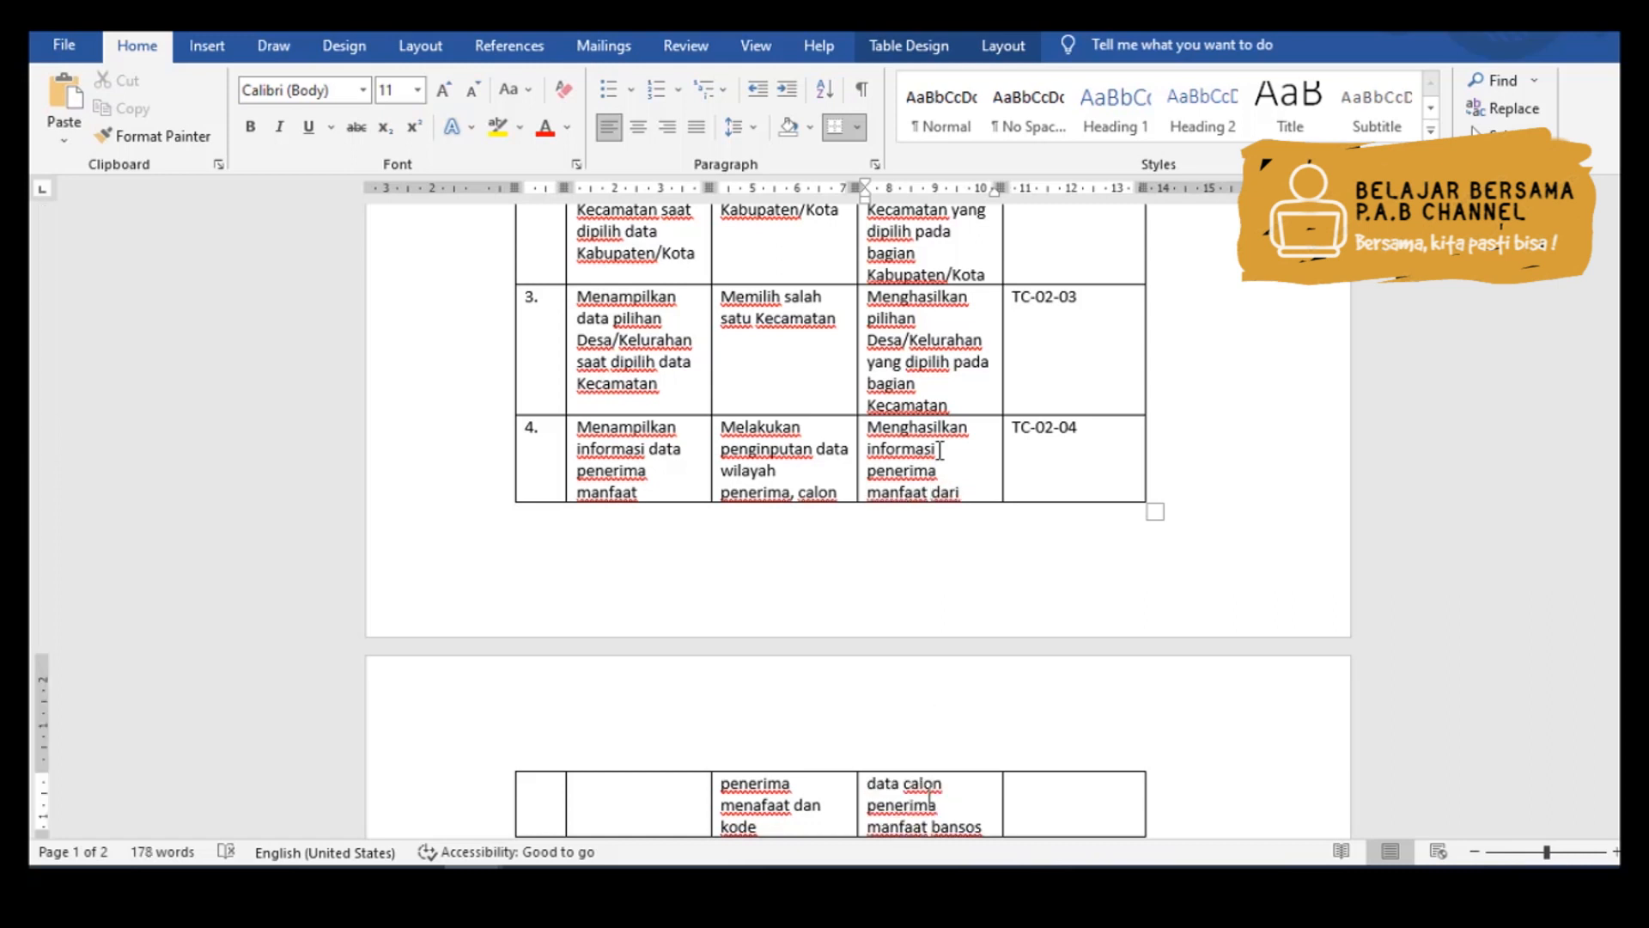
key("Down")
key("Up")
key("Down")
key("Right")
key("Right")
key("ctrl+shift+Right")
key("ctrl+shift+Right")
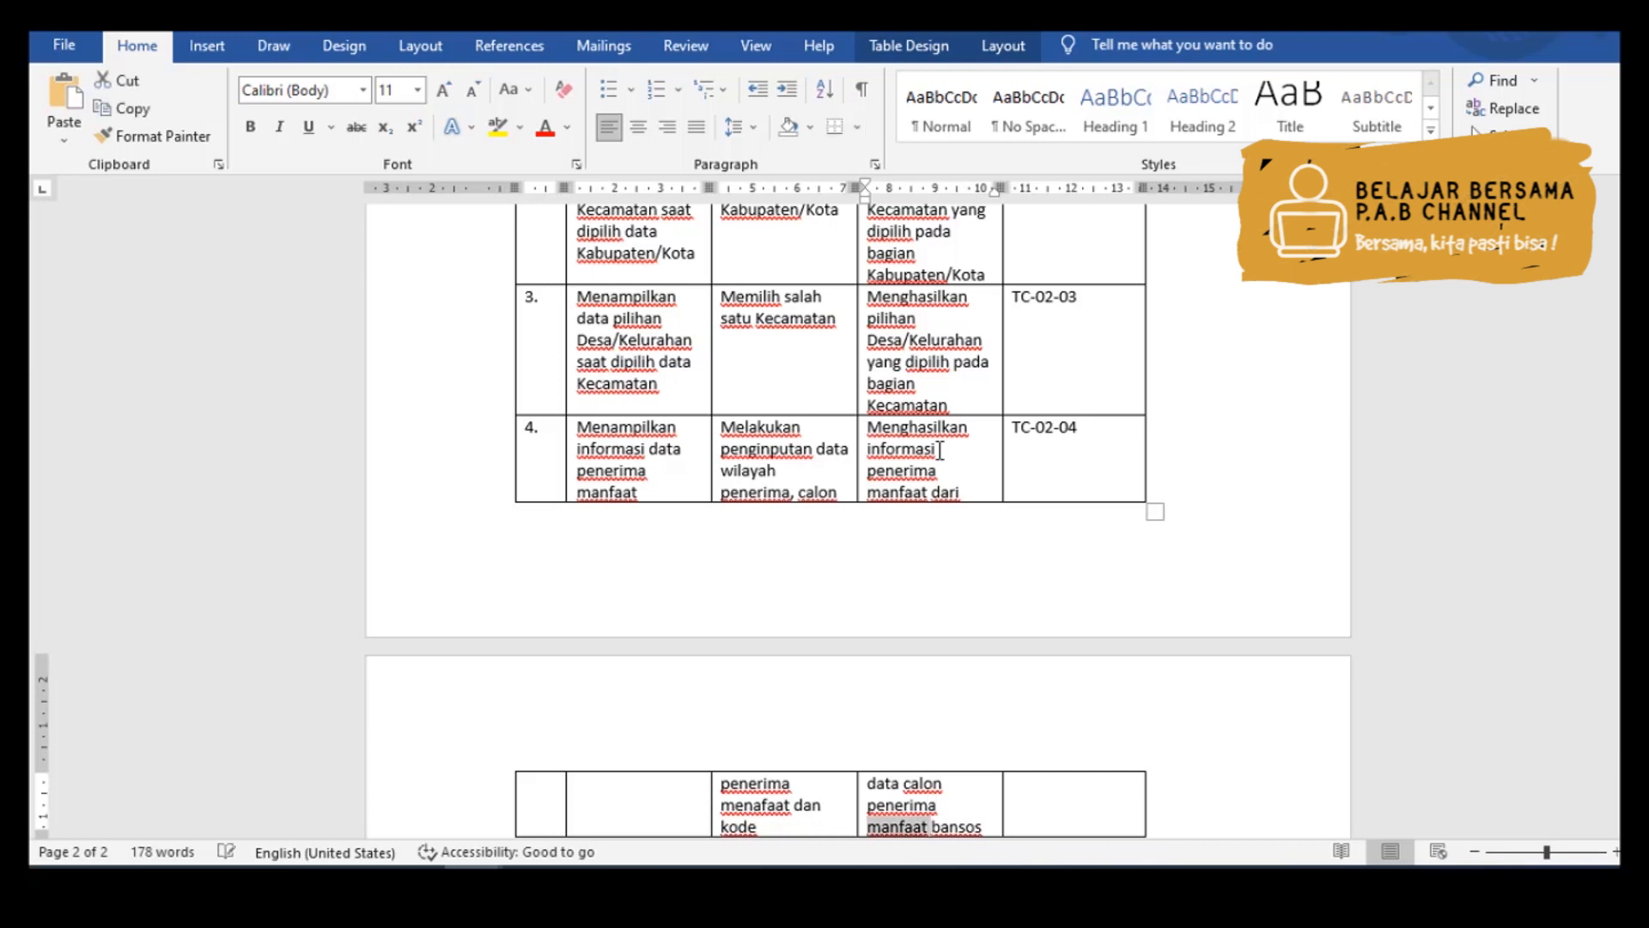
type("yang di")
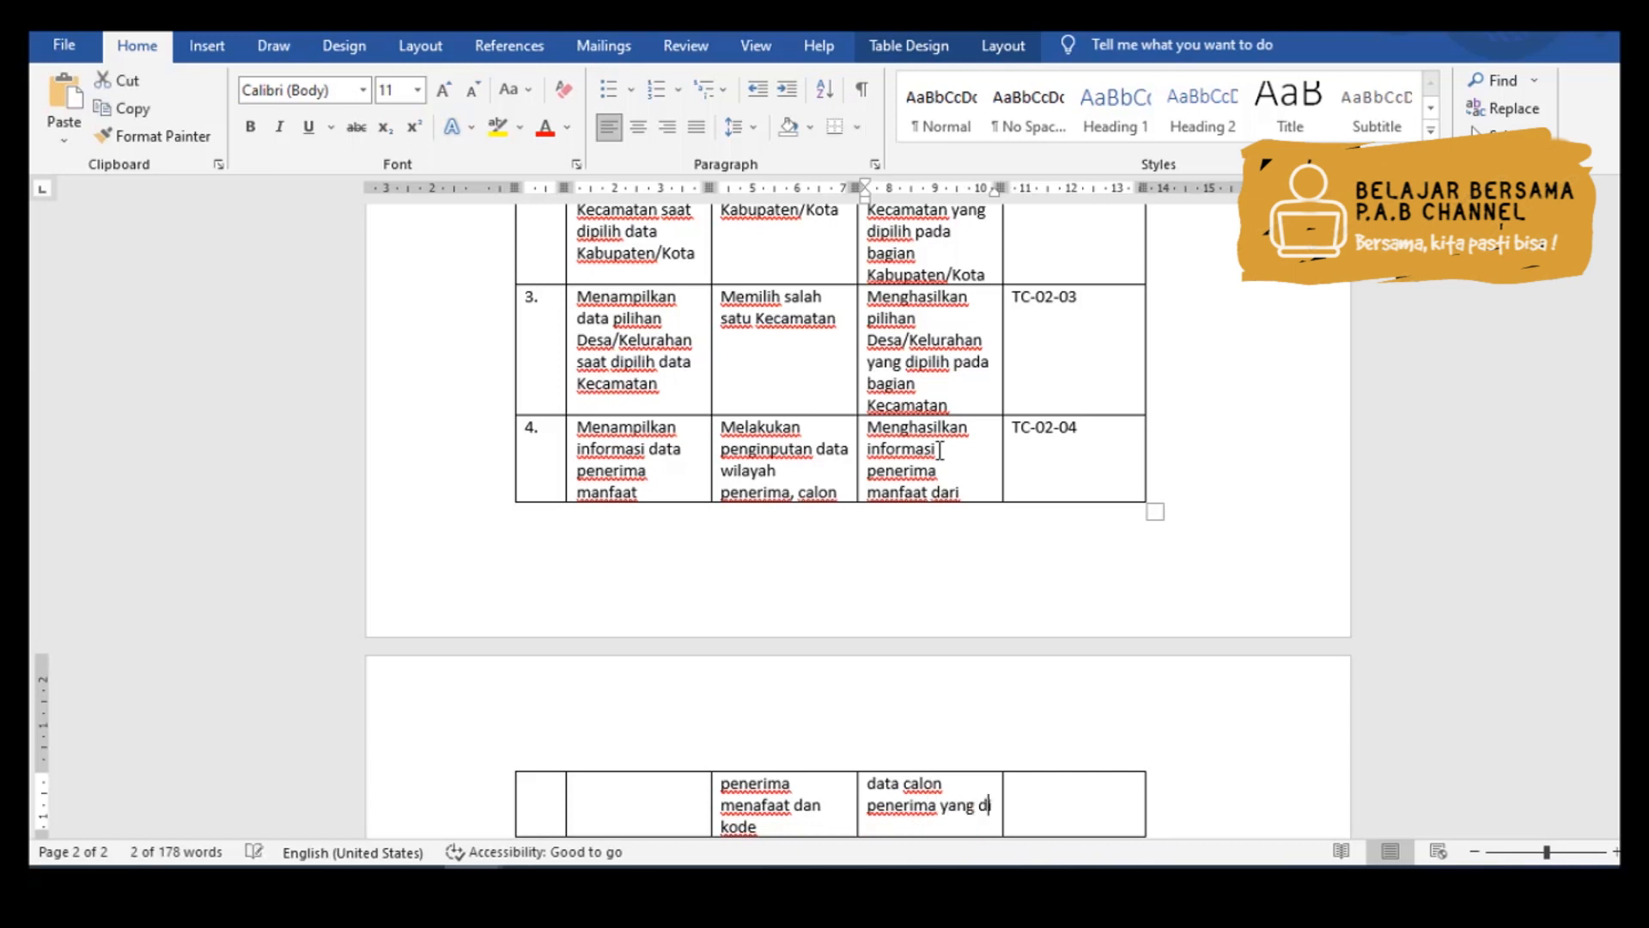
type("inputkan")
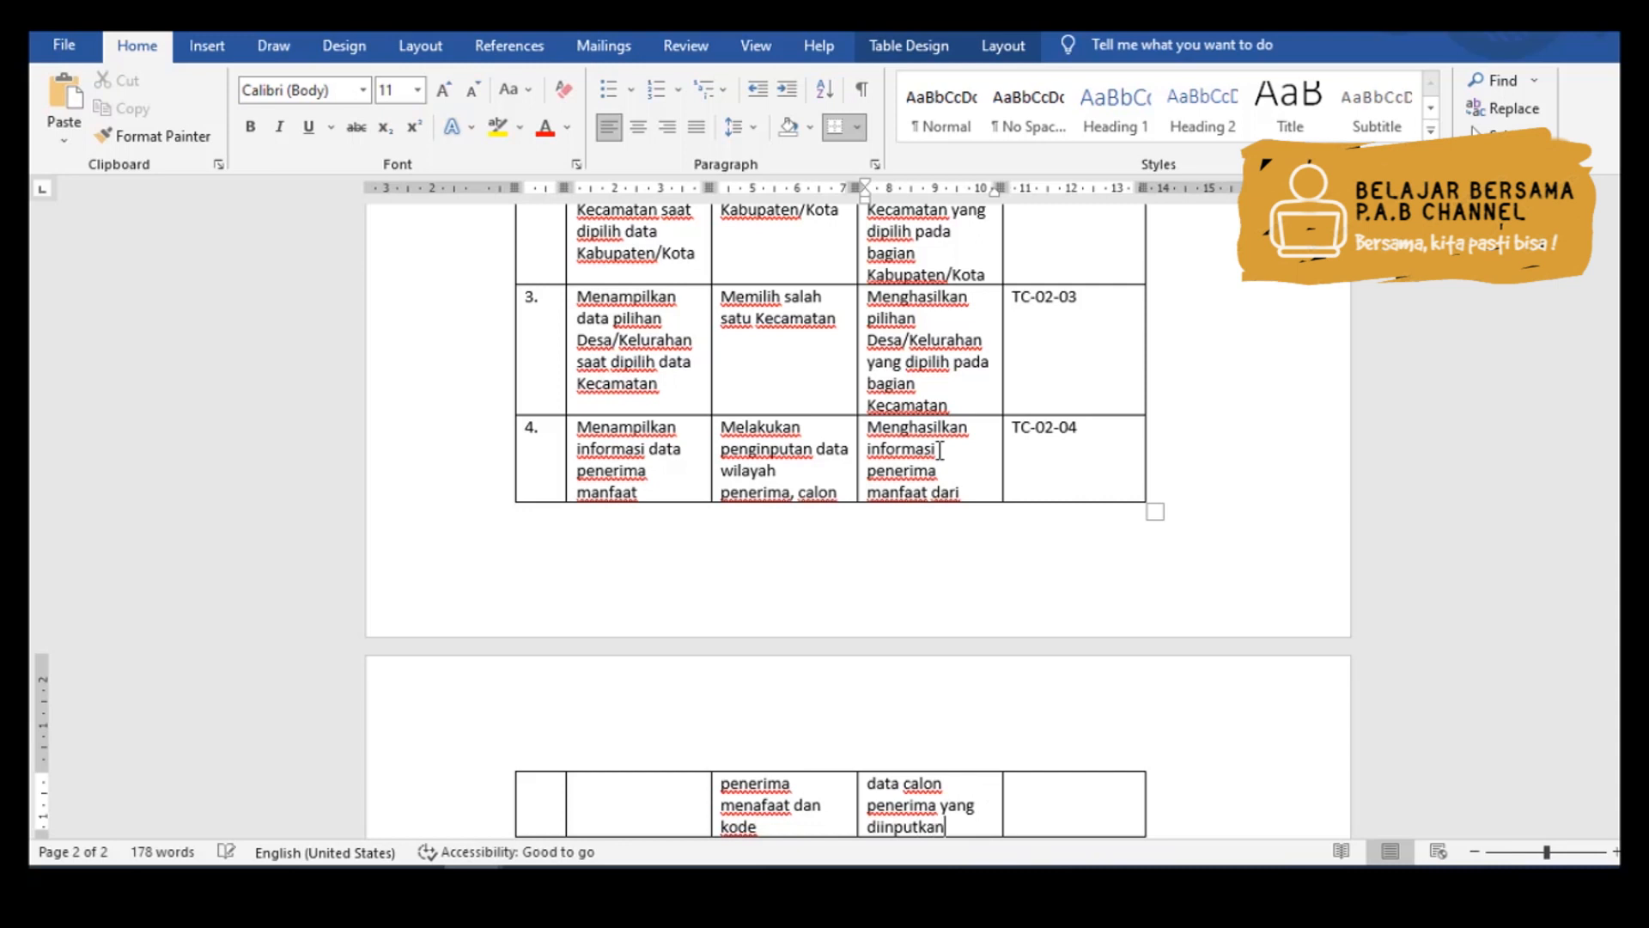
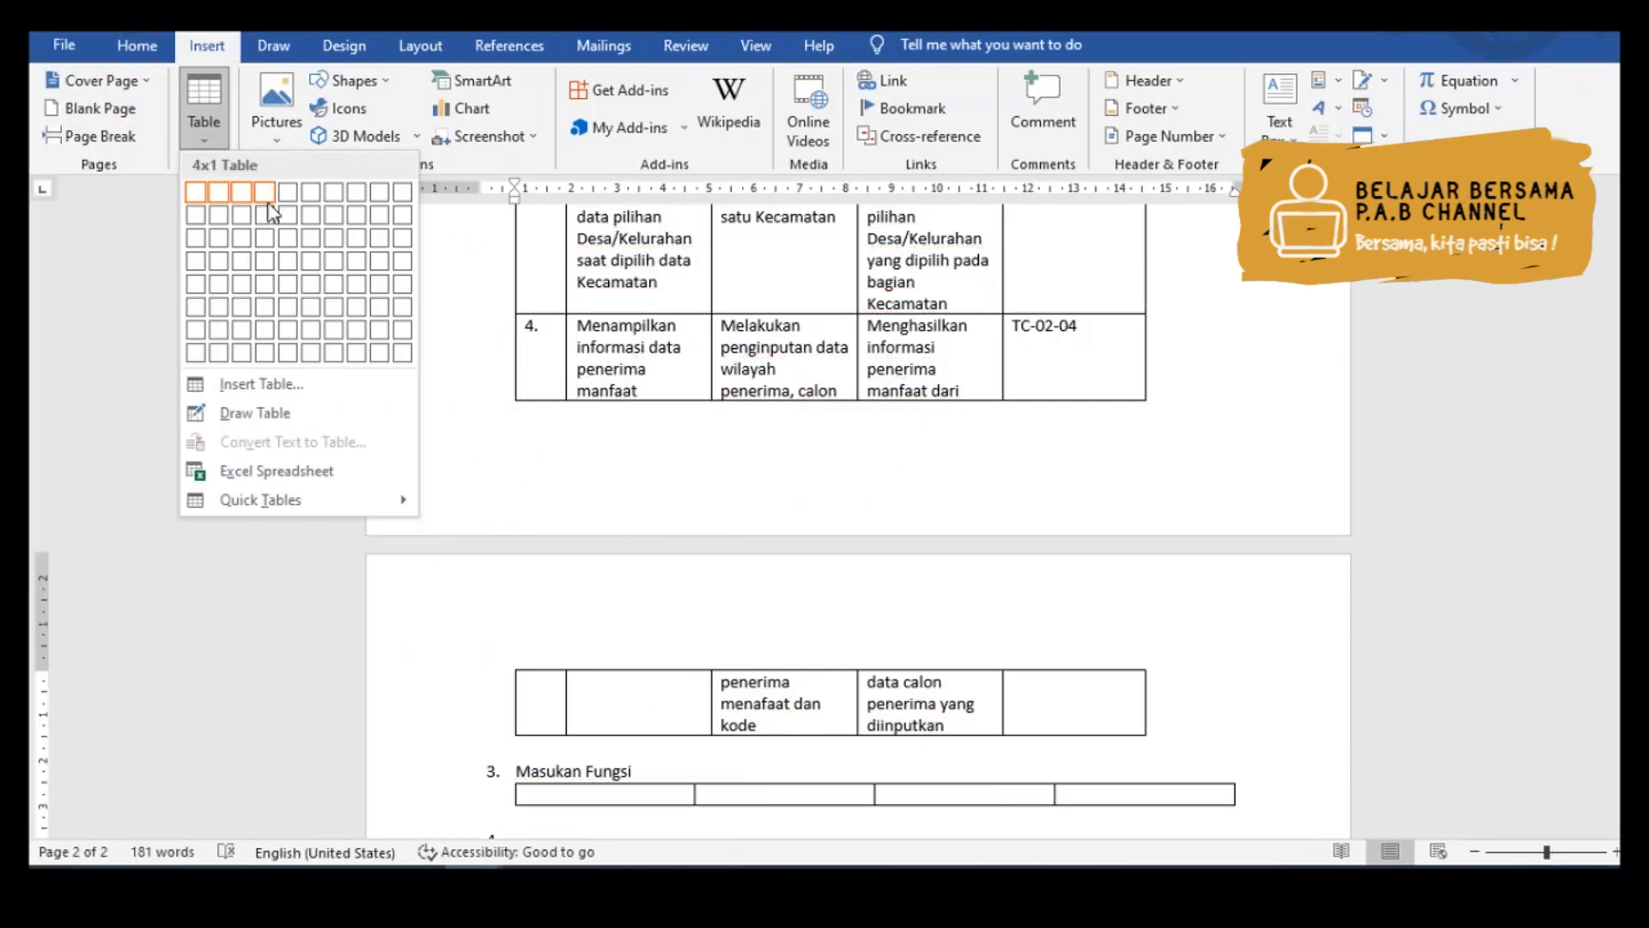
- Insert a four-column table under Masukan Fungsi with headers No., Masukan and Kebutuhan
left_click(273, 213)
type("No.")
key("Tab")
type("Masukan")
key("Tab")
type("Kebutuhan")
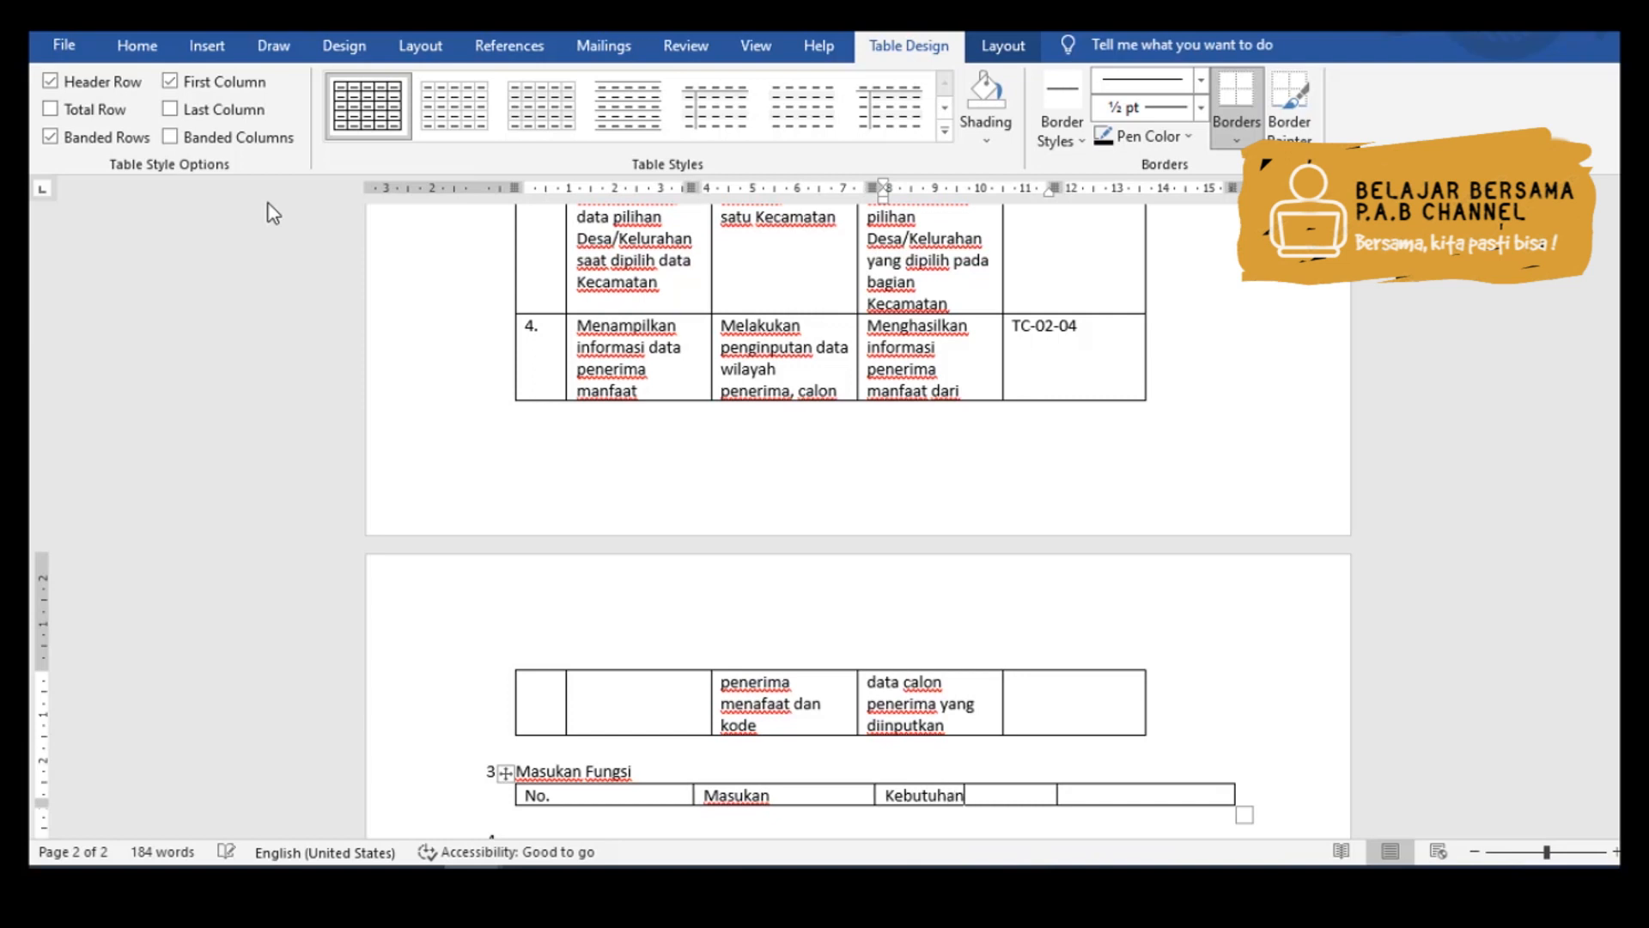
- Add the Test Case header and an empty second row, and autofit the No. column narrower
key("Tab")
type("Test C")
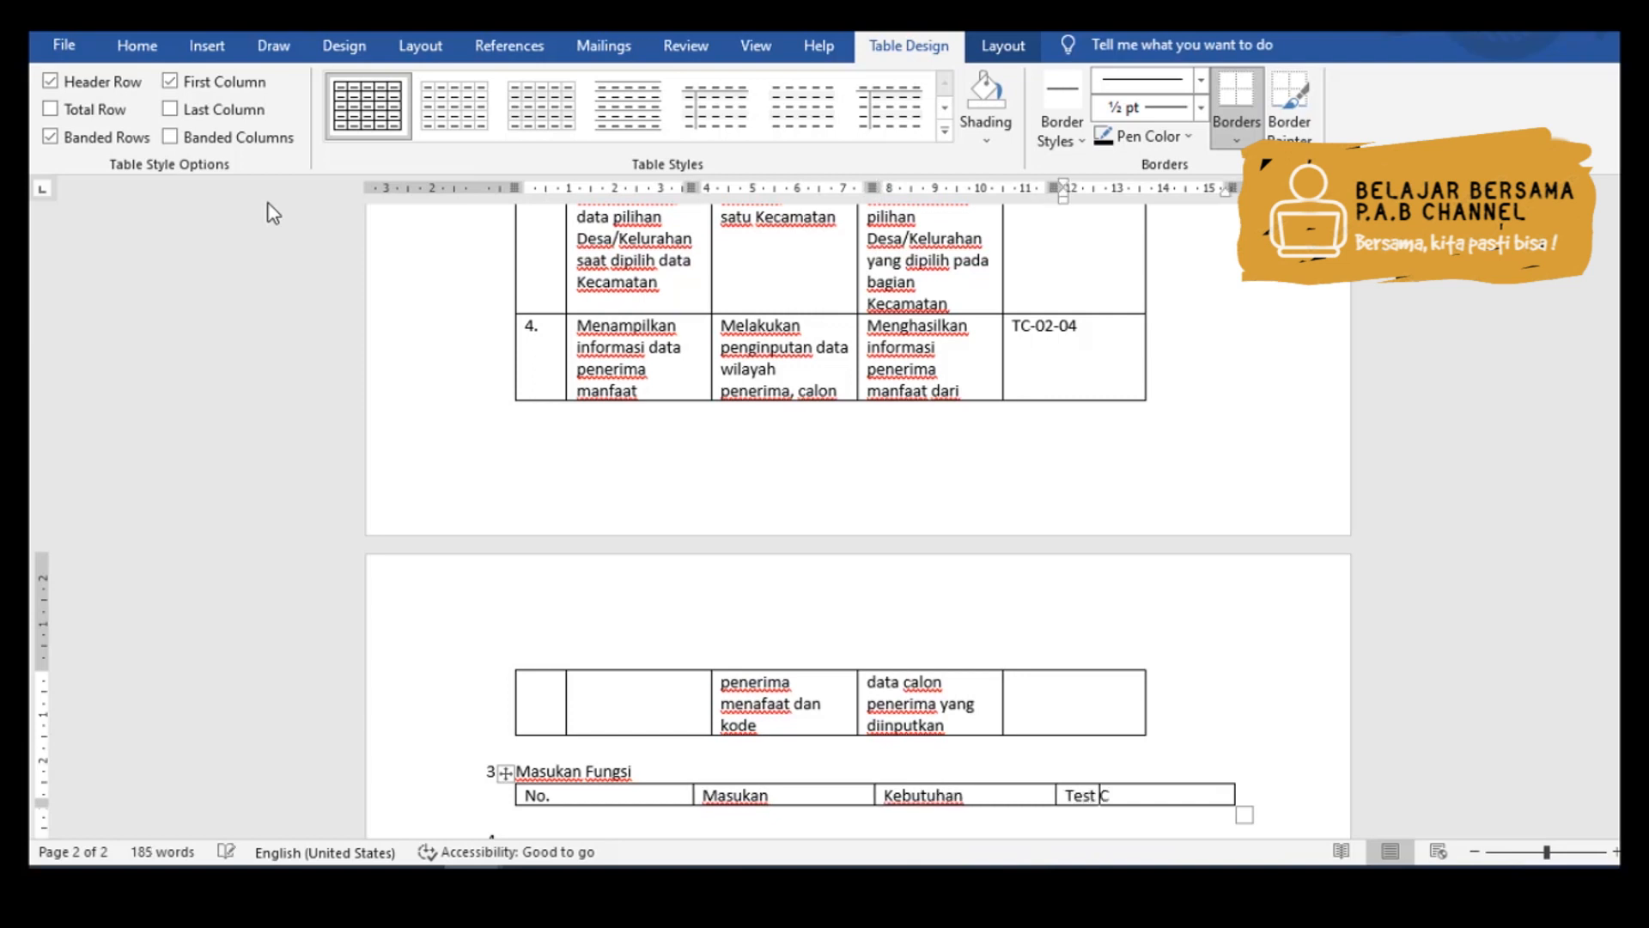
type("ase")
key("Tab")
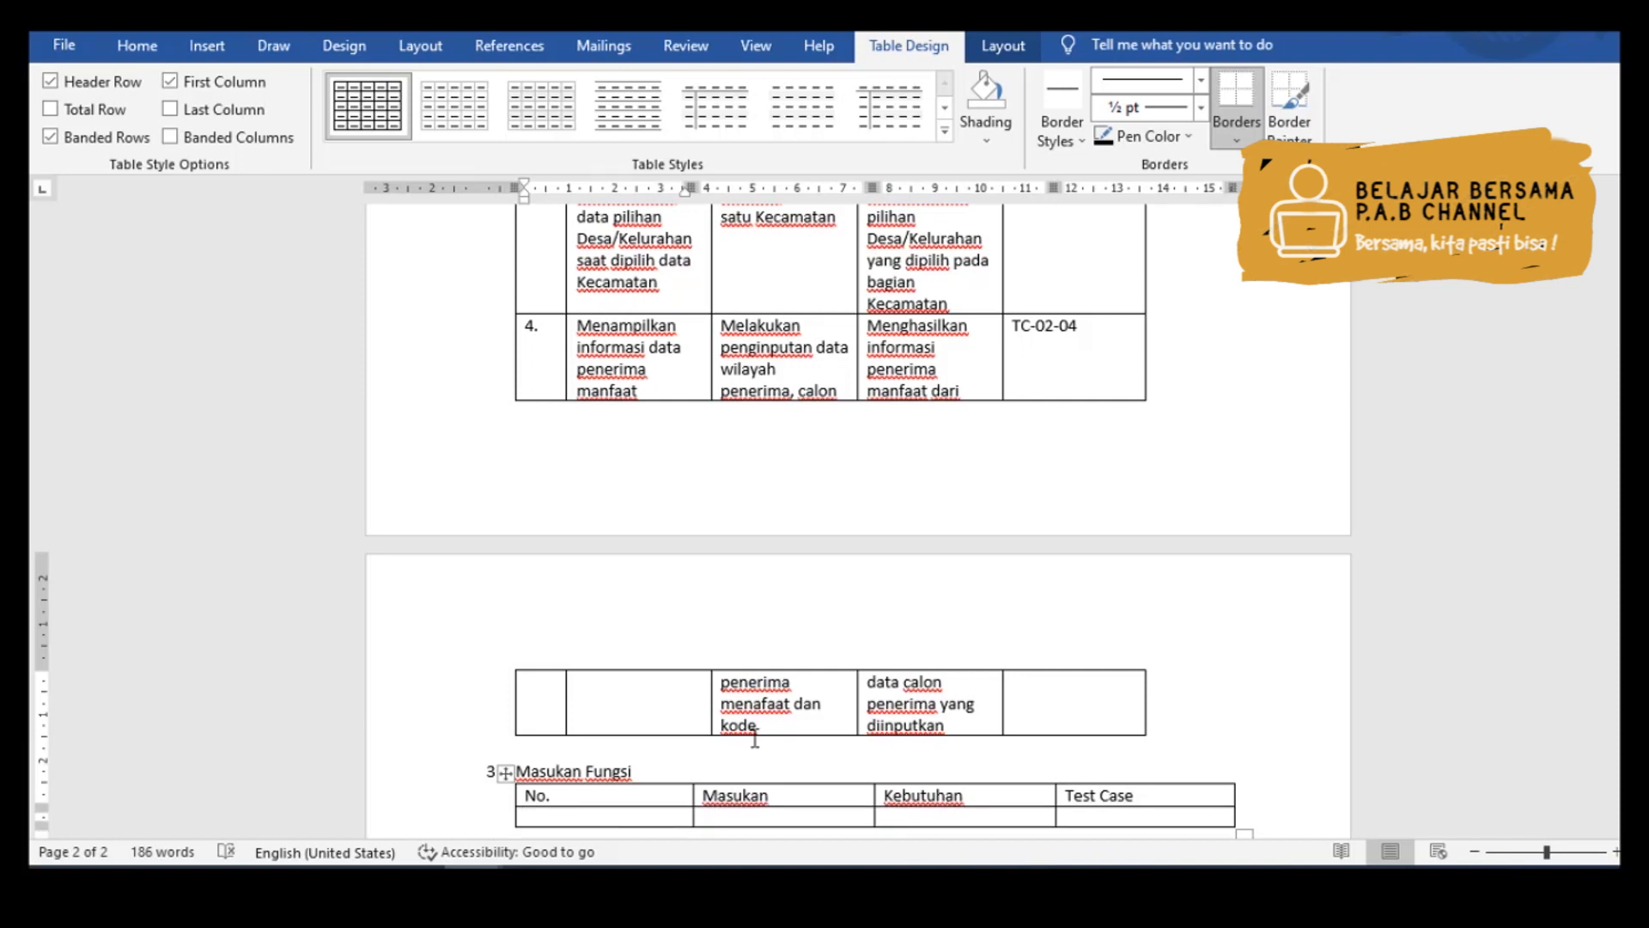
double_click(694, 793)
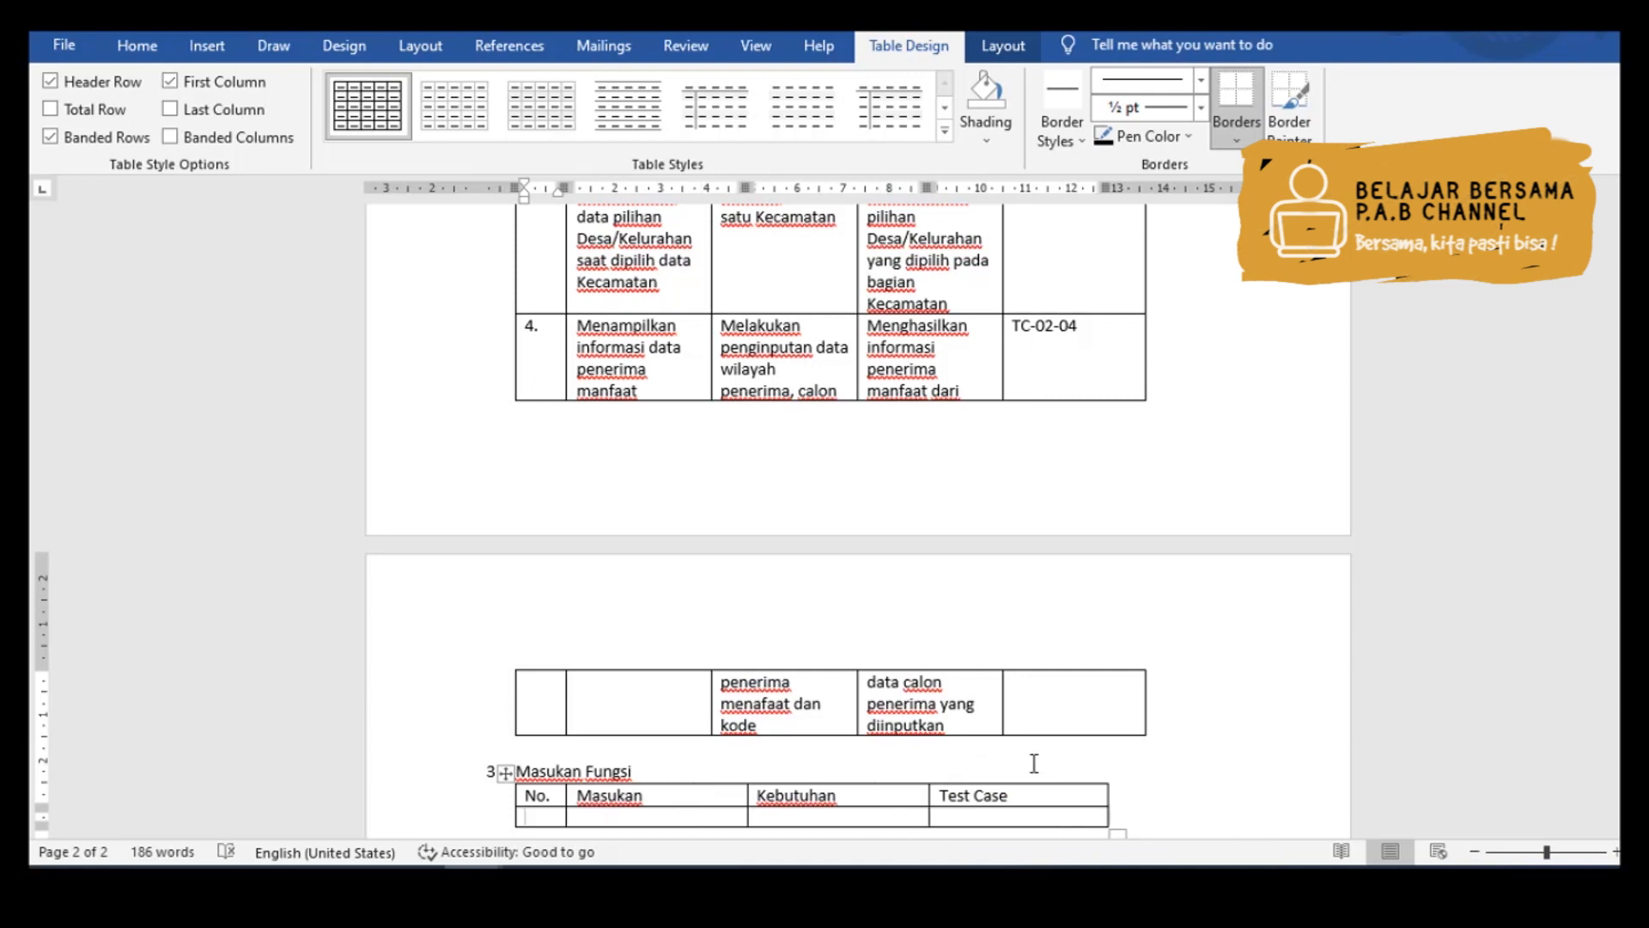
- Number the first row 1. and enter its Masukan about region data matching identity documents
left_click(1153, 765)
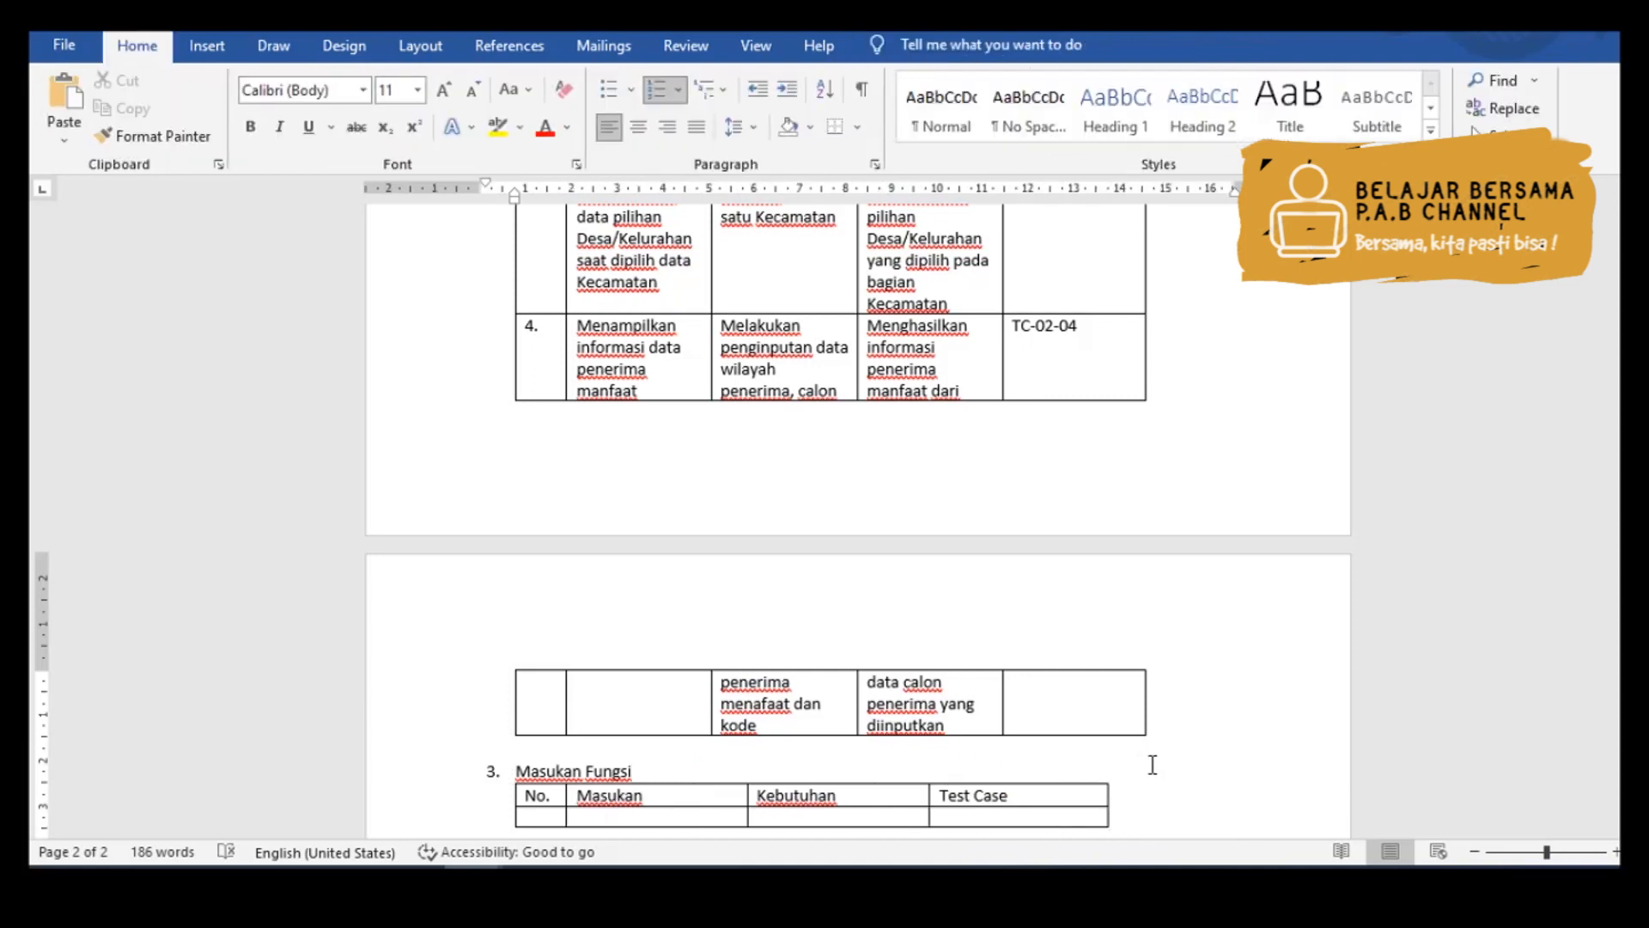
key("Down")
key("Down")
key("Left")
type("1.")
key("Tab")
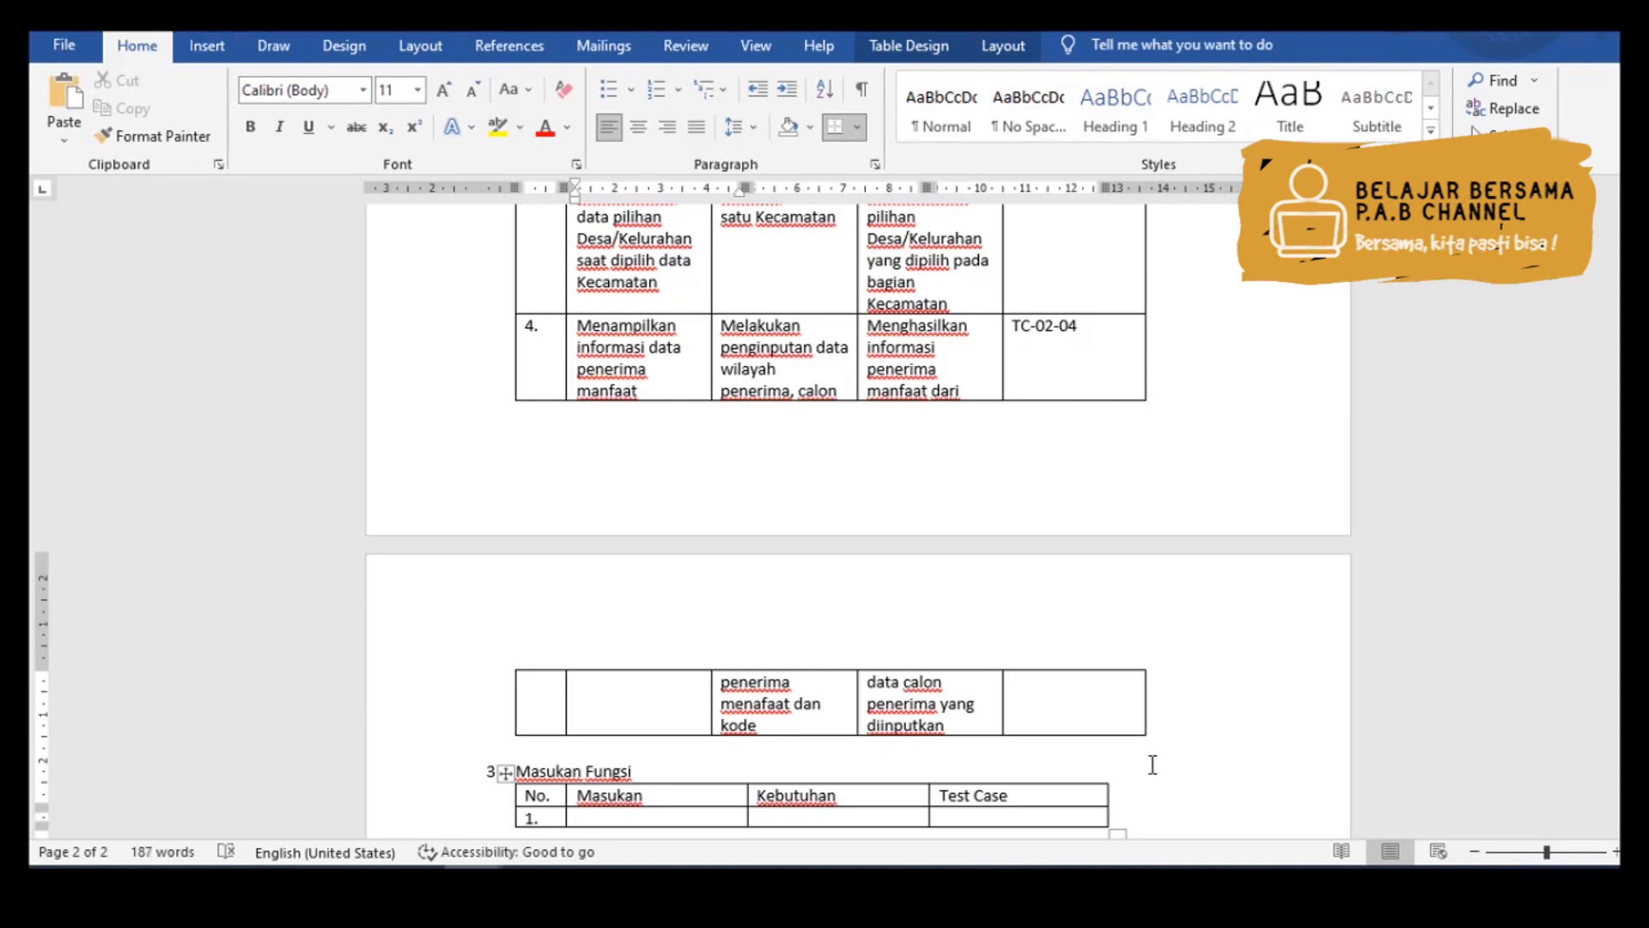
type("Memasukkan da")
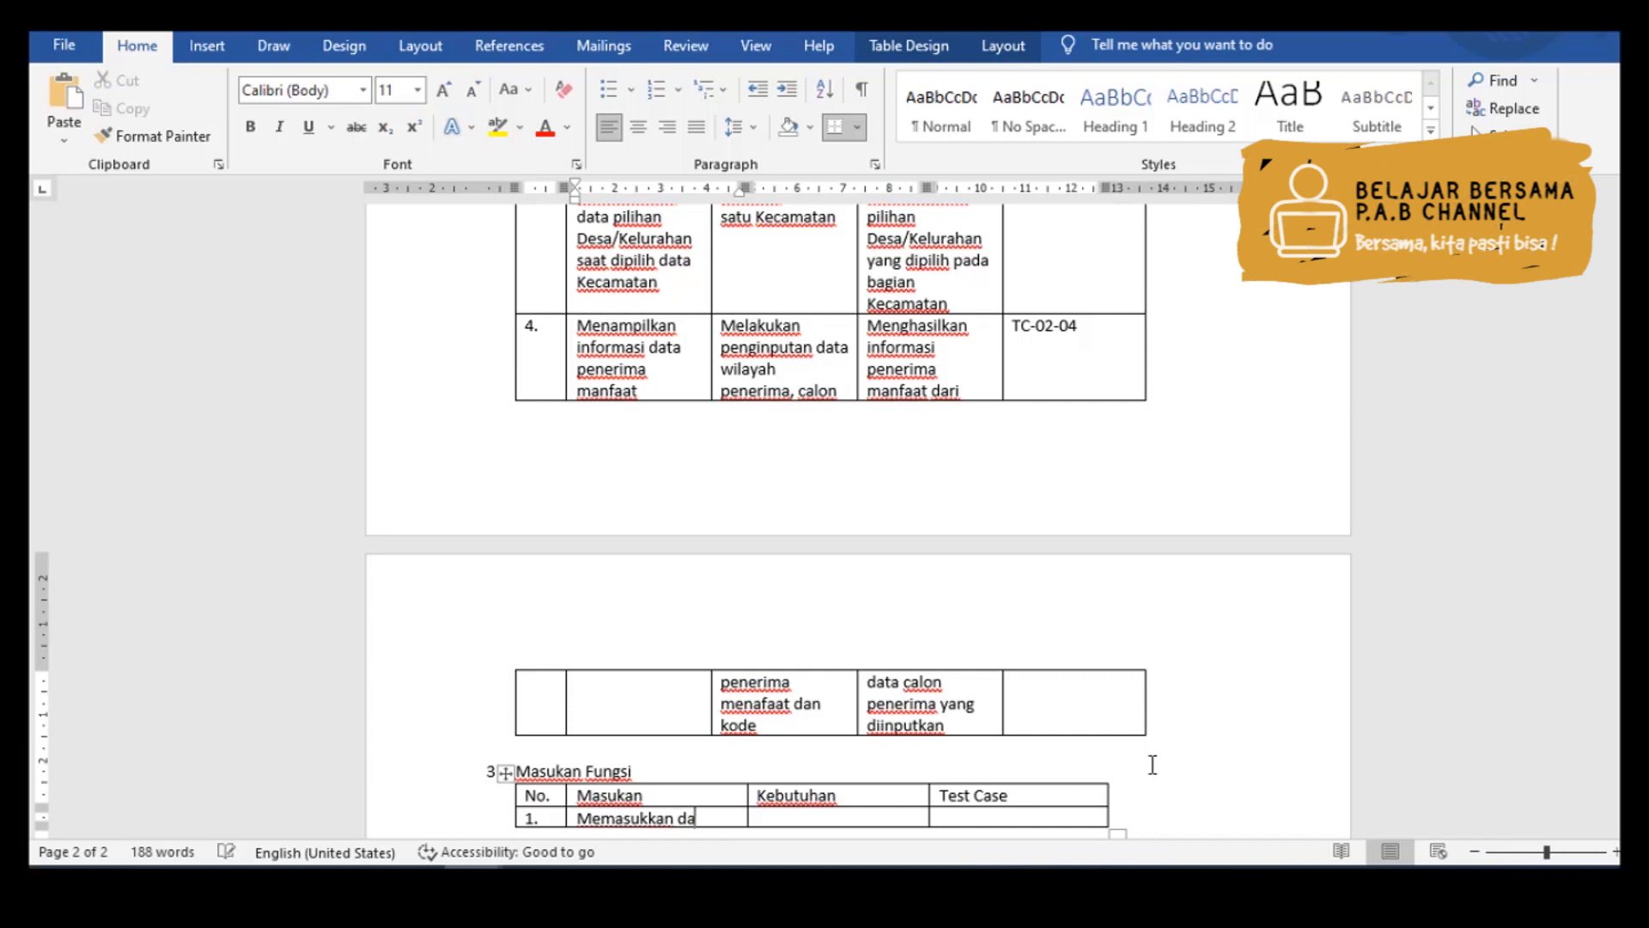
type("ta wila")
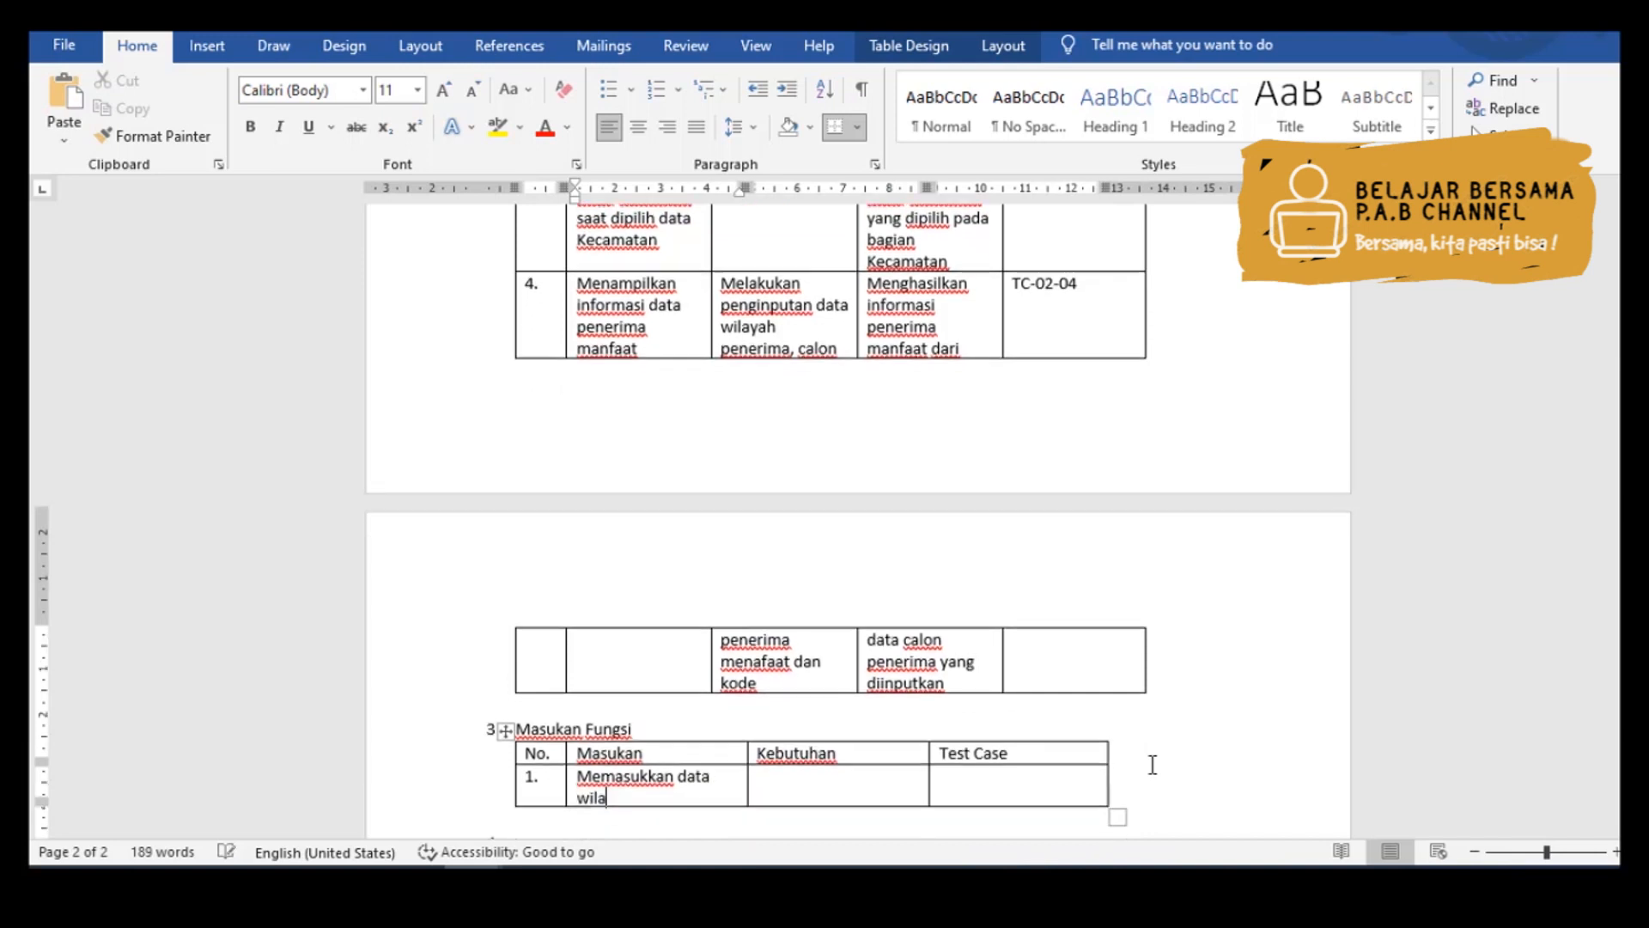
type("yah penerima")
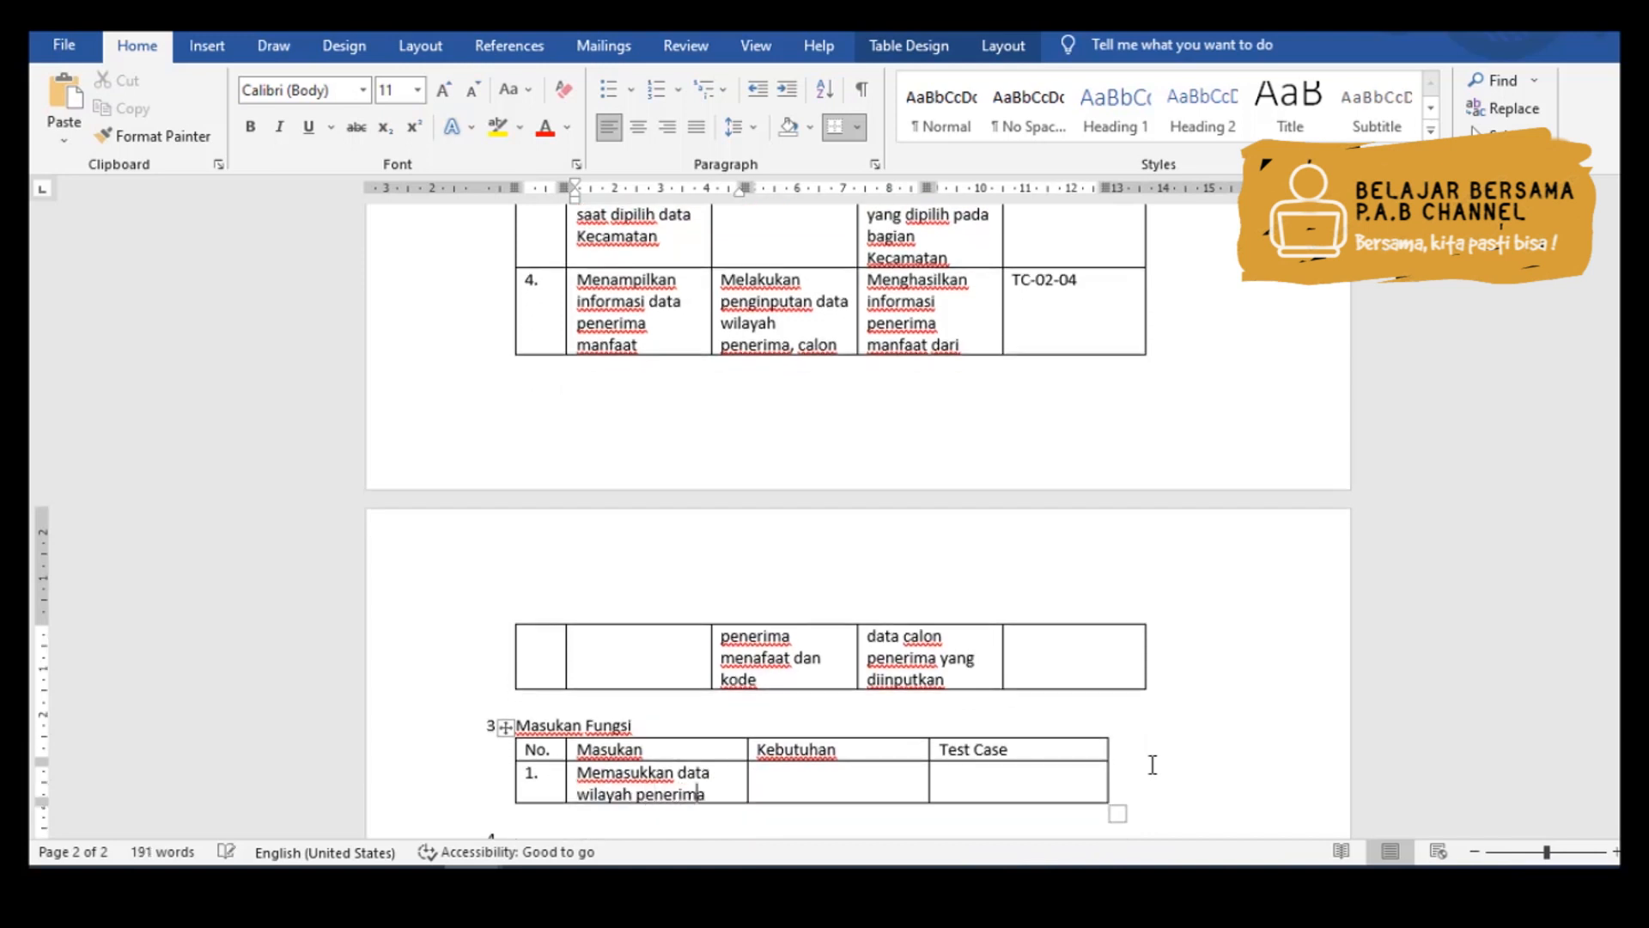
type(" manfaa")
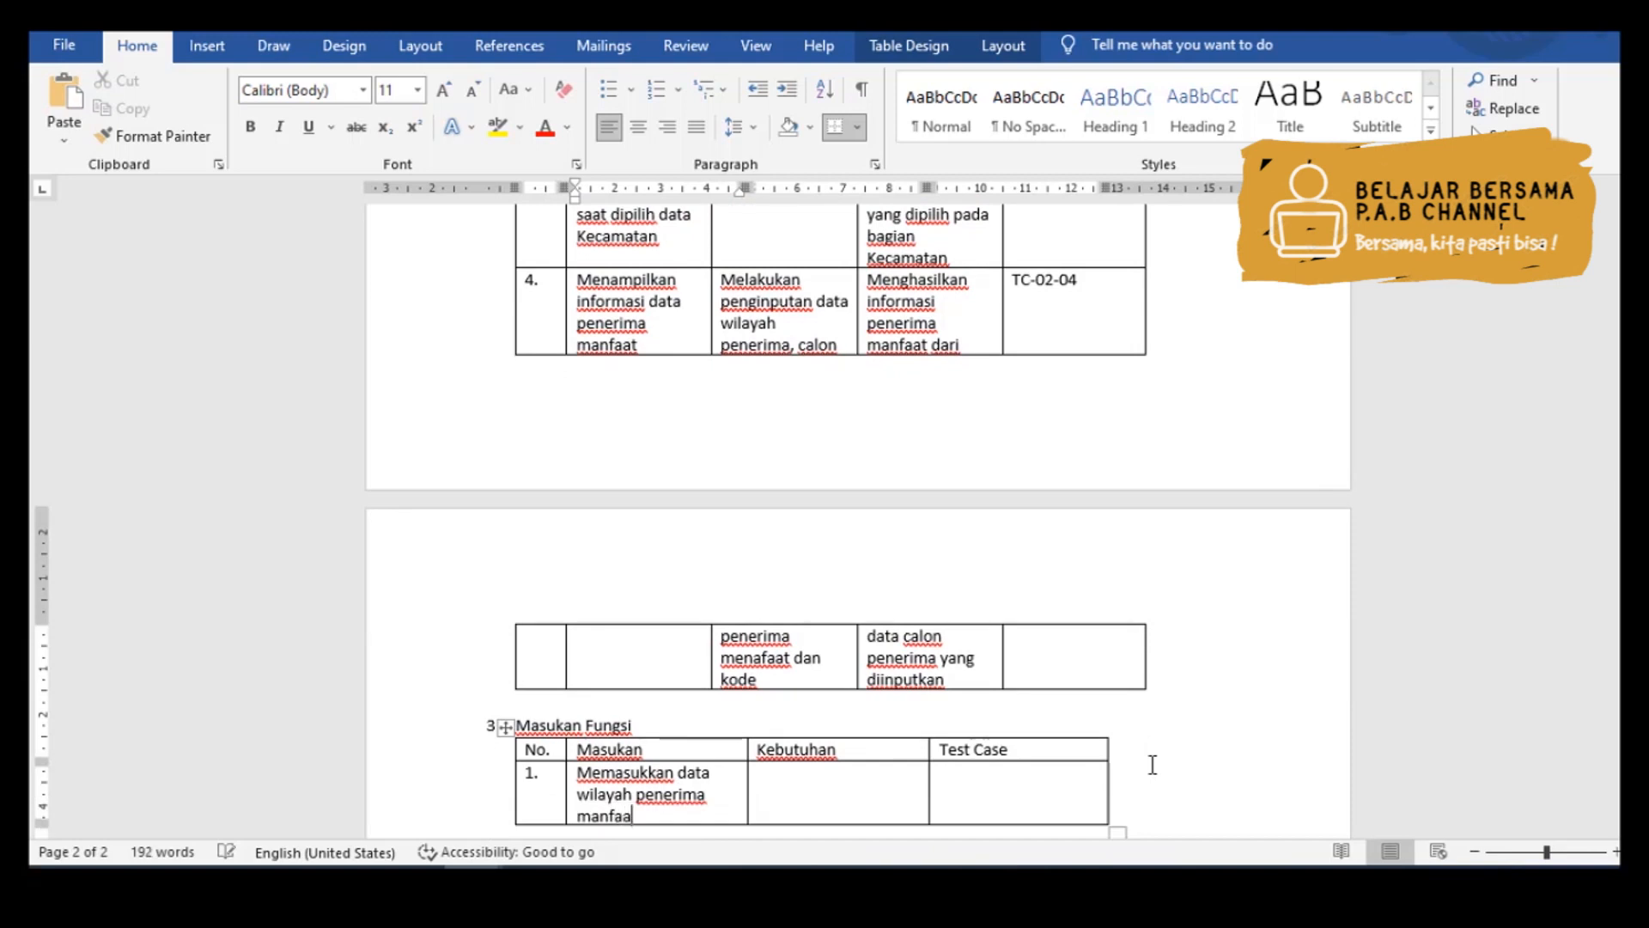
type("tcalon")
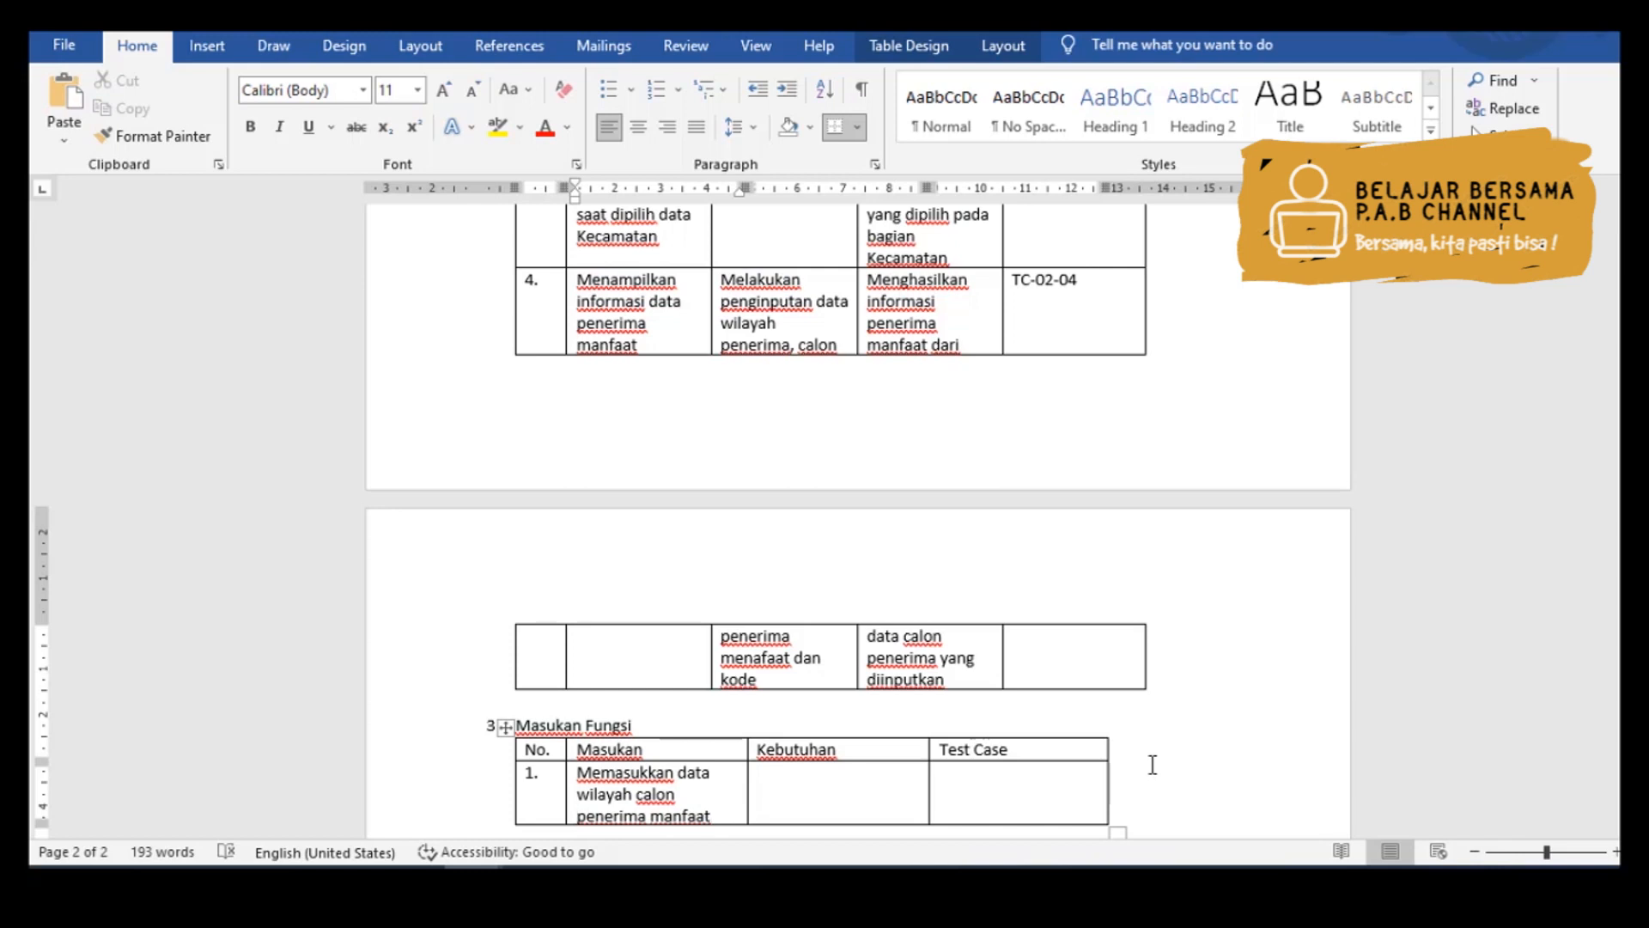
type("sesuai")
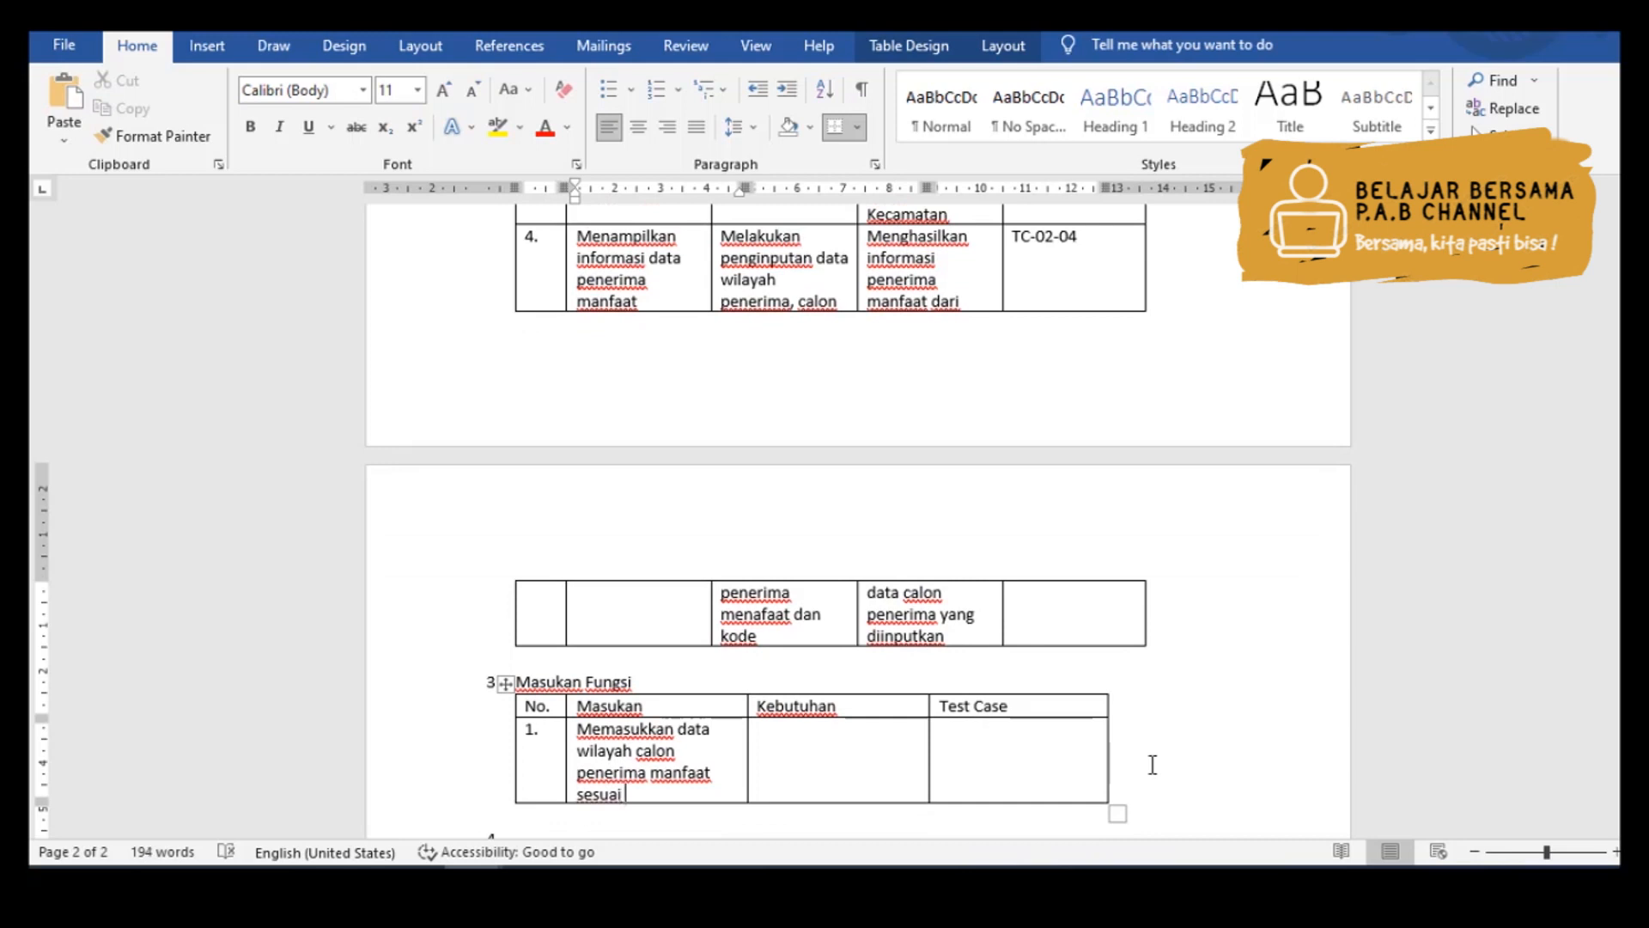
type(" identitas kependudukan")
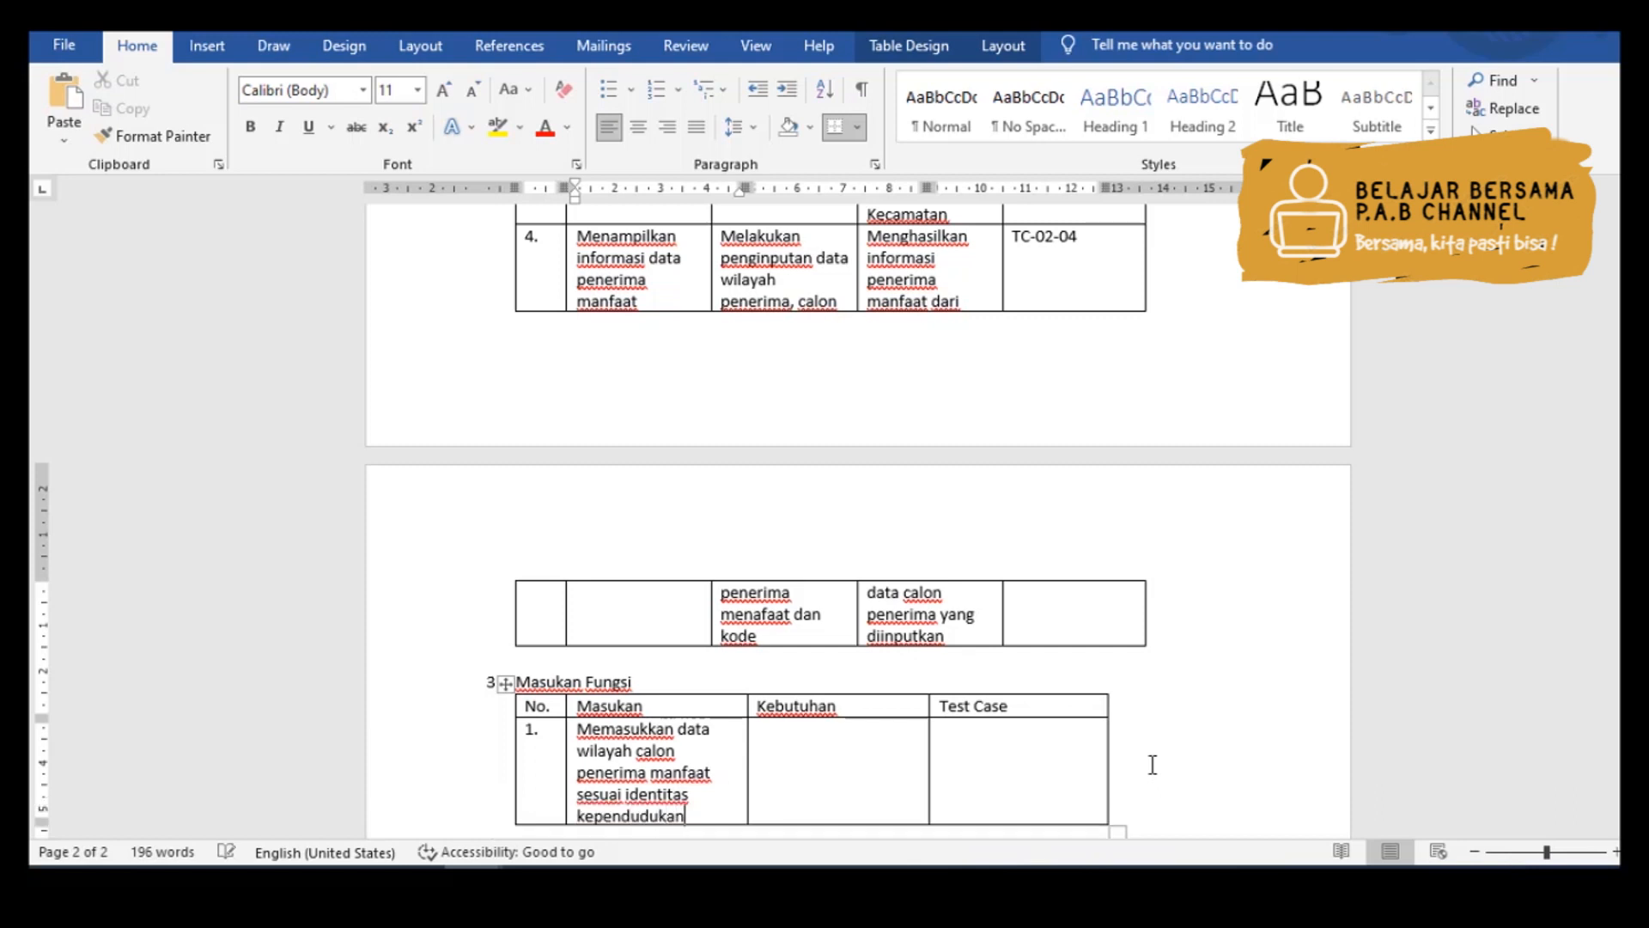
key("Tab")
- Fill Kebutuhan with the region-data filtering requirement for more accurate search, and Test Case TC-03-01
type("Wilayah")
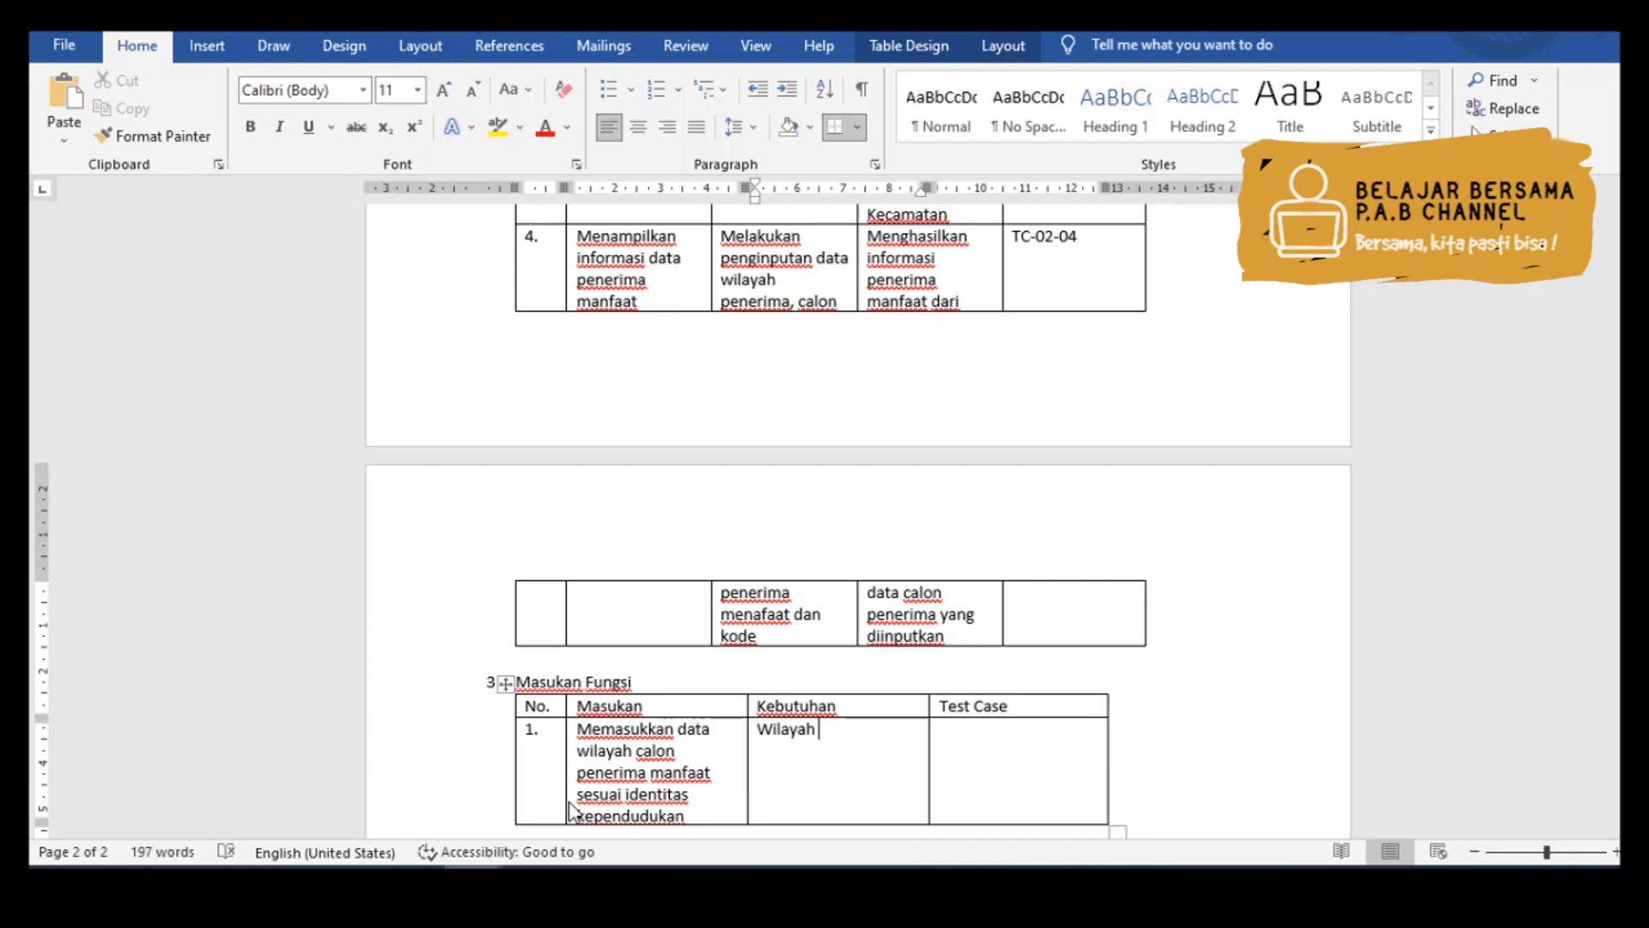
key("BackSpace")
key("BackSpace")
key("BackSpace")
key("BackSpace")
key("BackSpace")
key("BackSpace")
key("BackSpace")
type("Data wilayah ca")
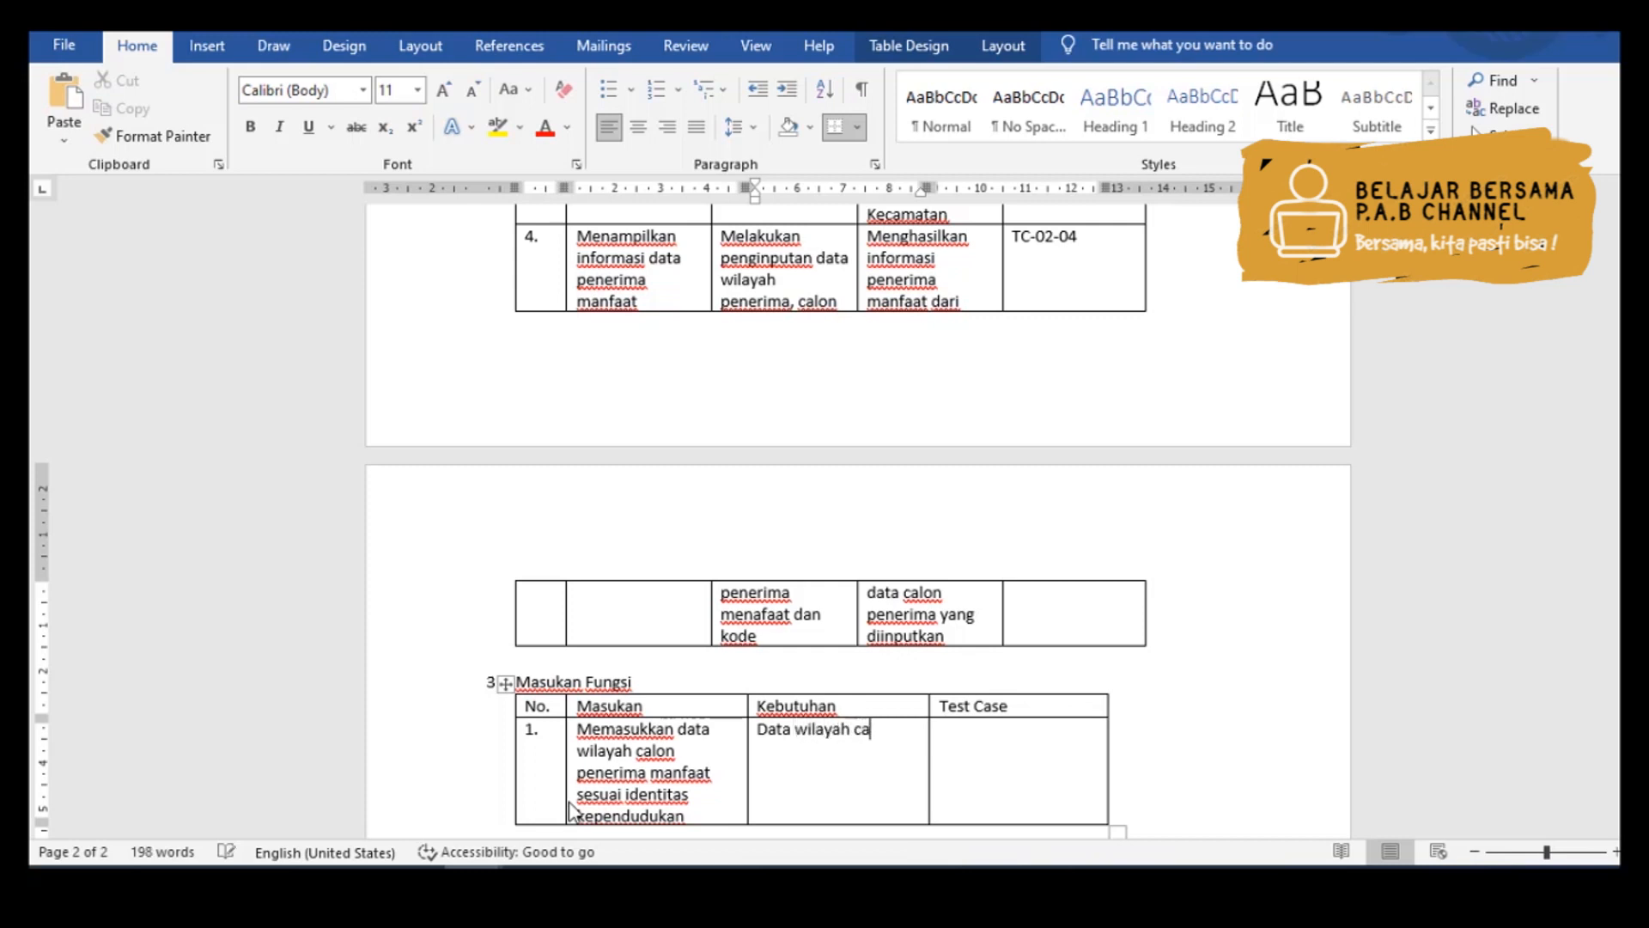
type("lon penerimaa")
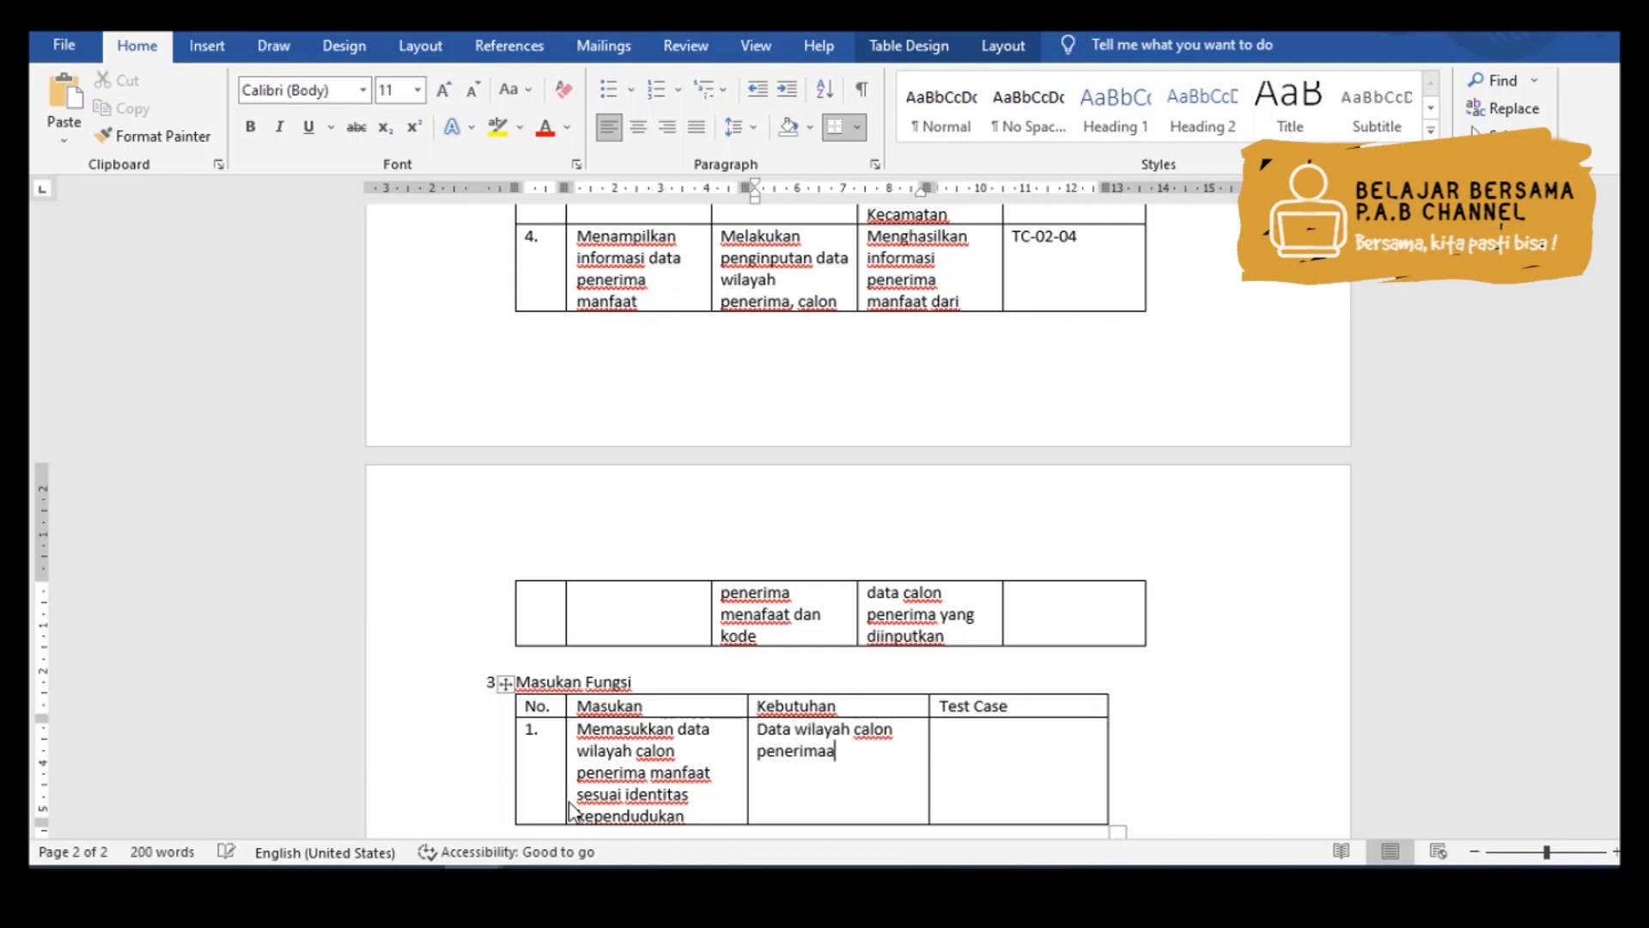
key("BackSpace")
type("manfaat digunakan un")
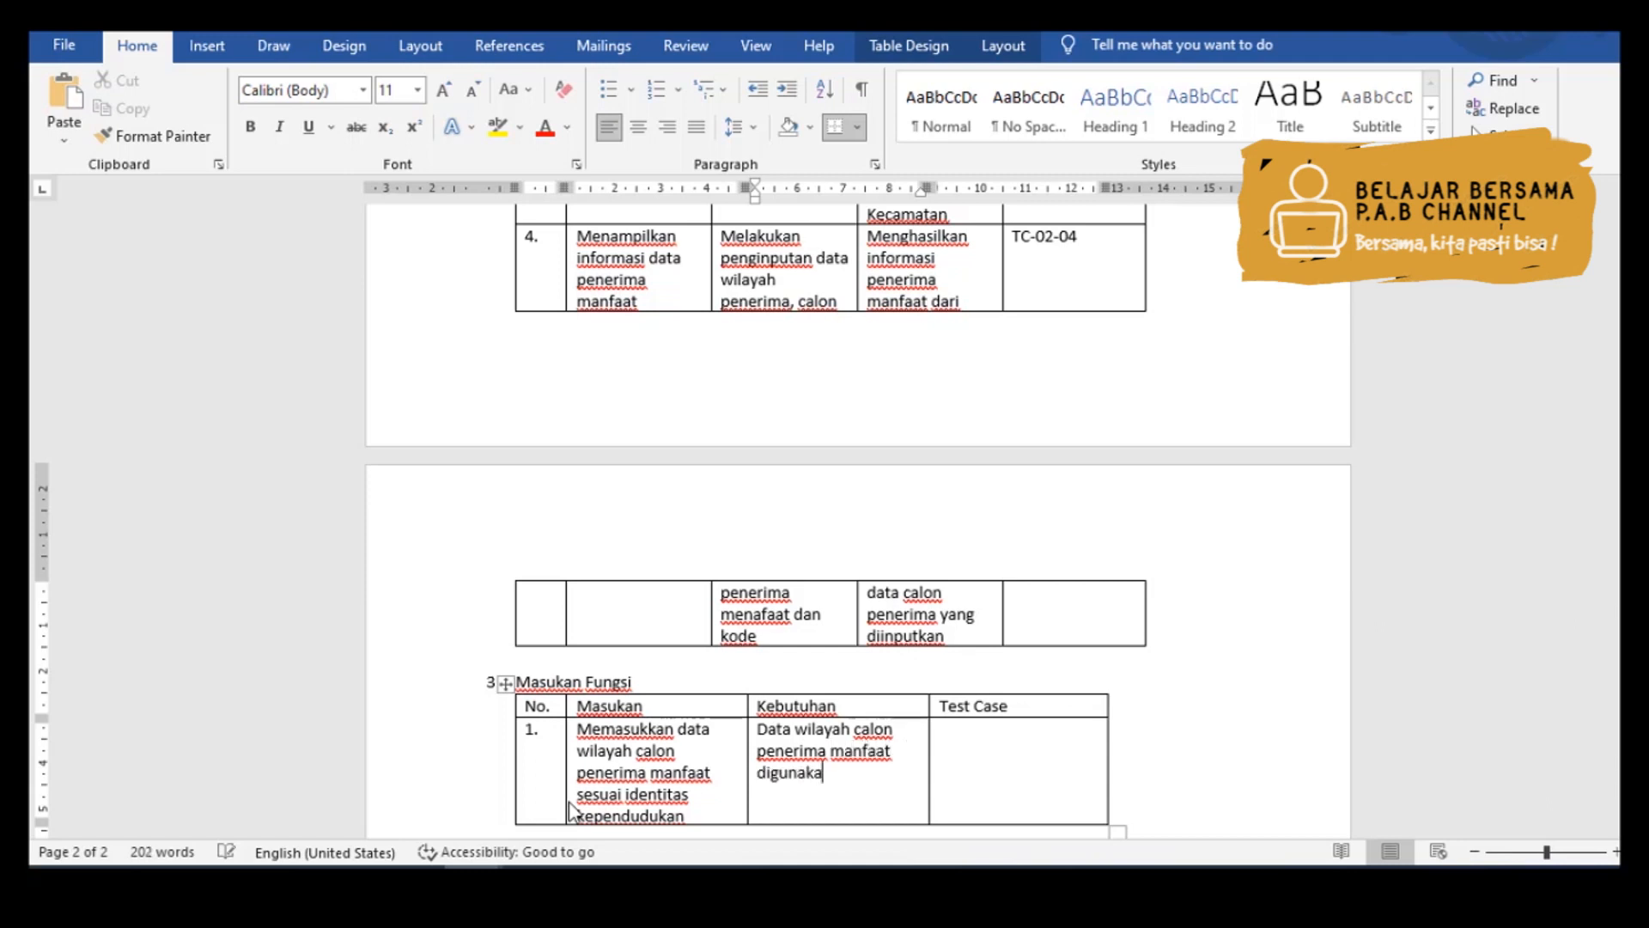
type("tuk fil")
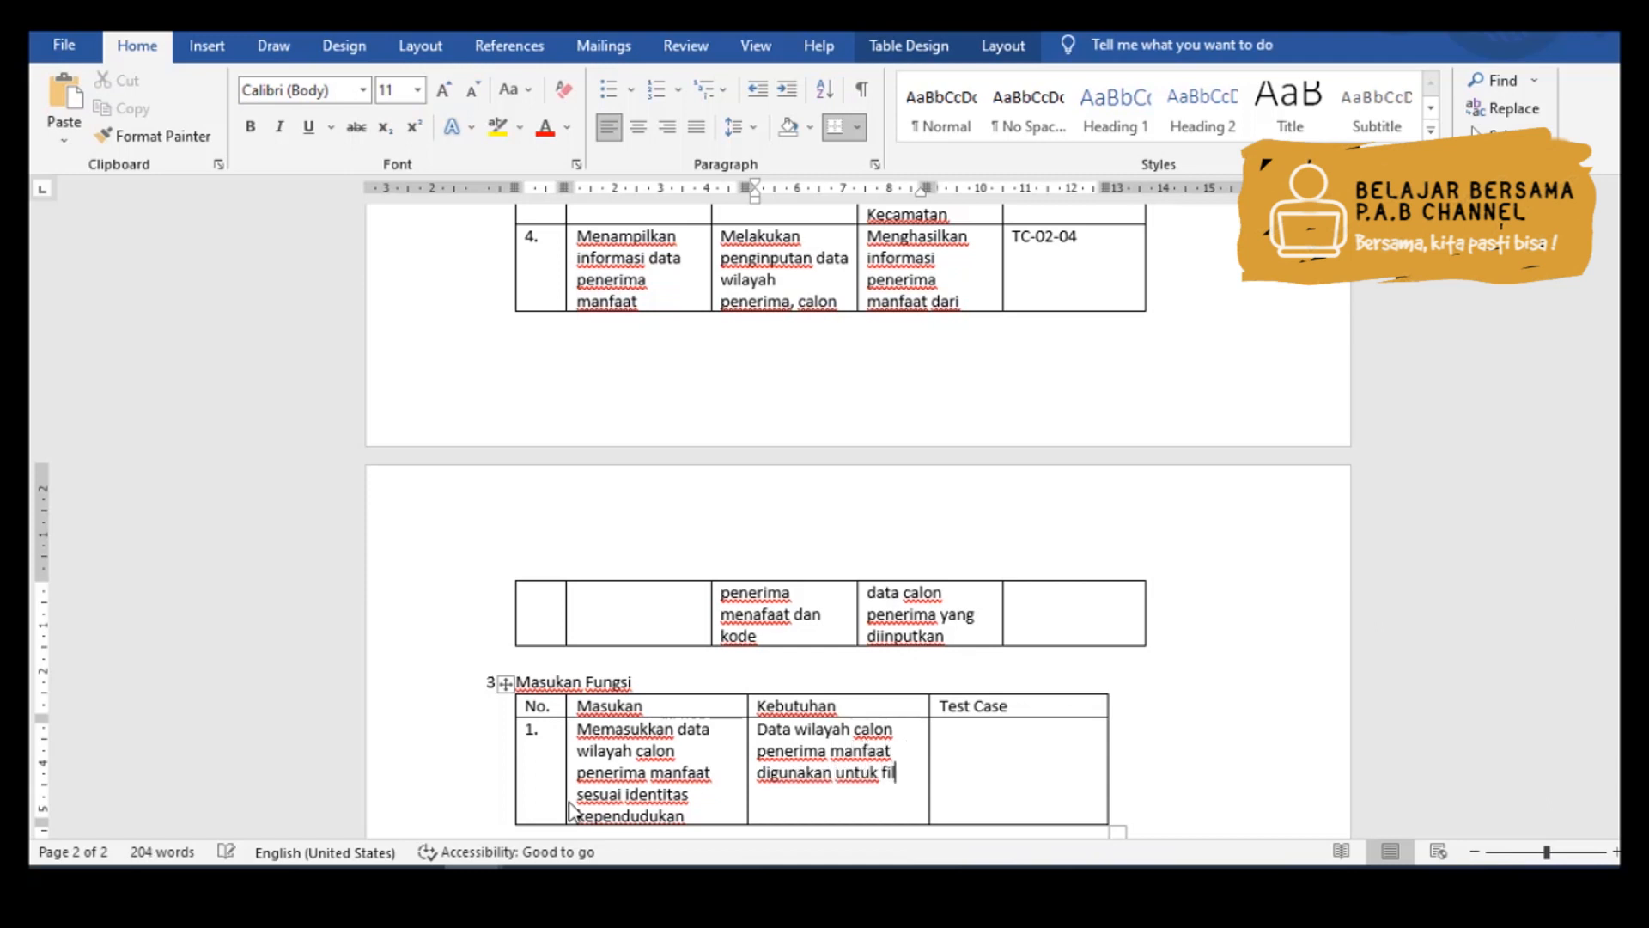
type("terisasi ")
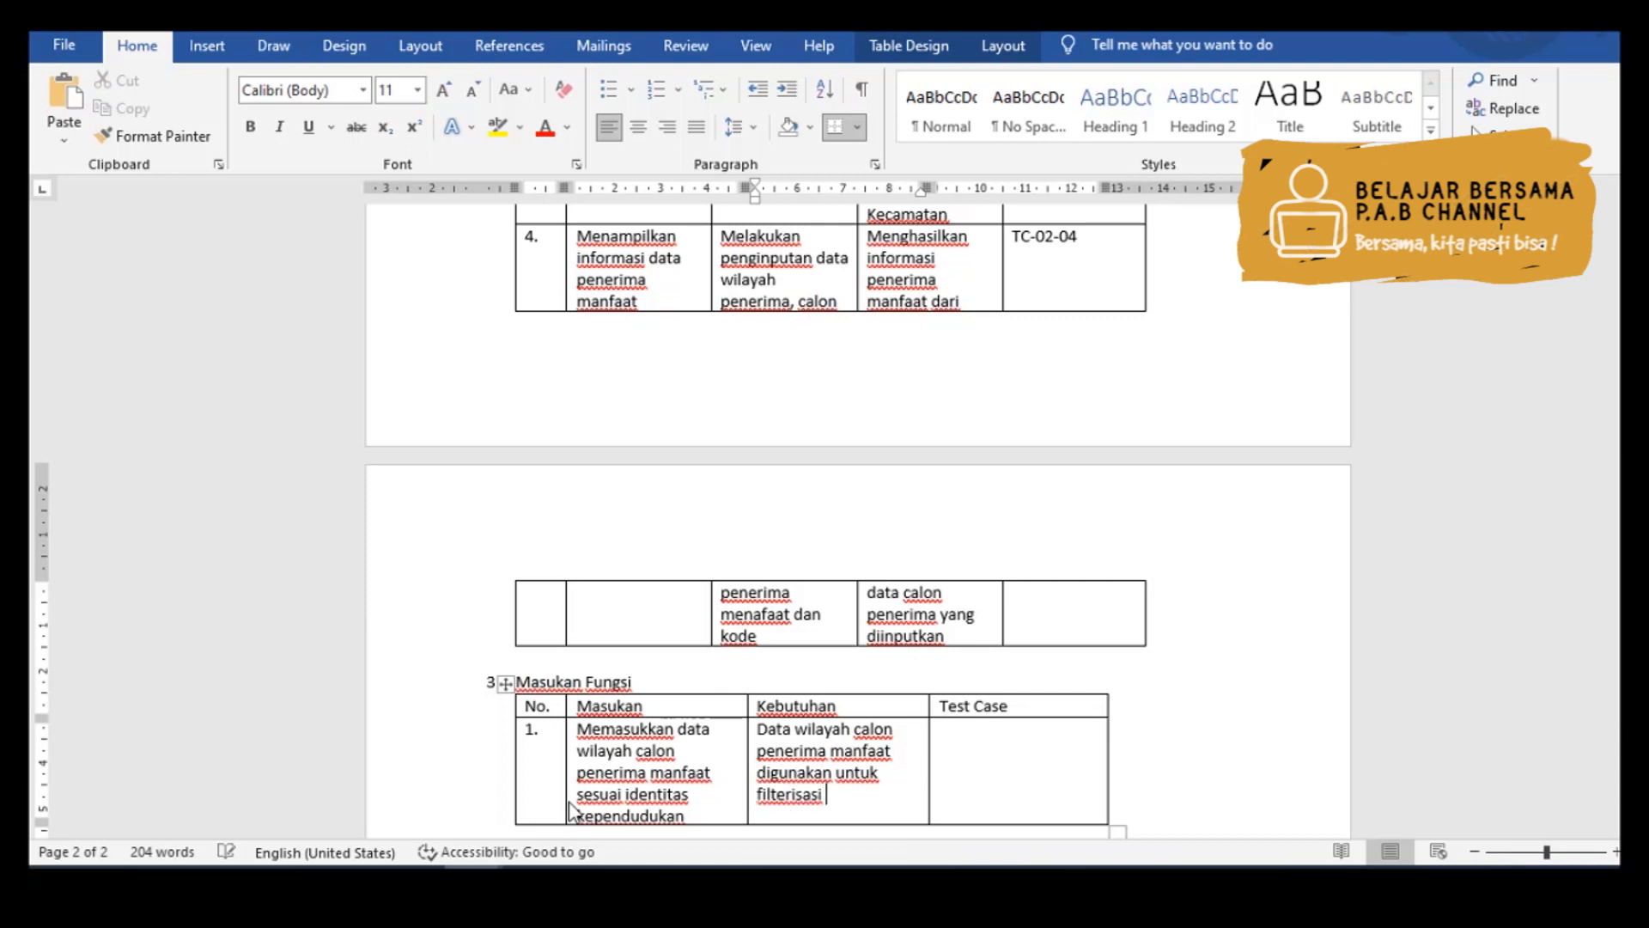
type("pencarian data")
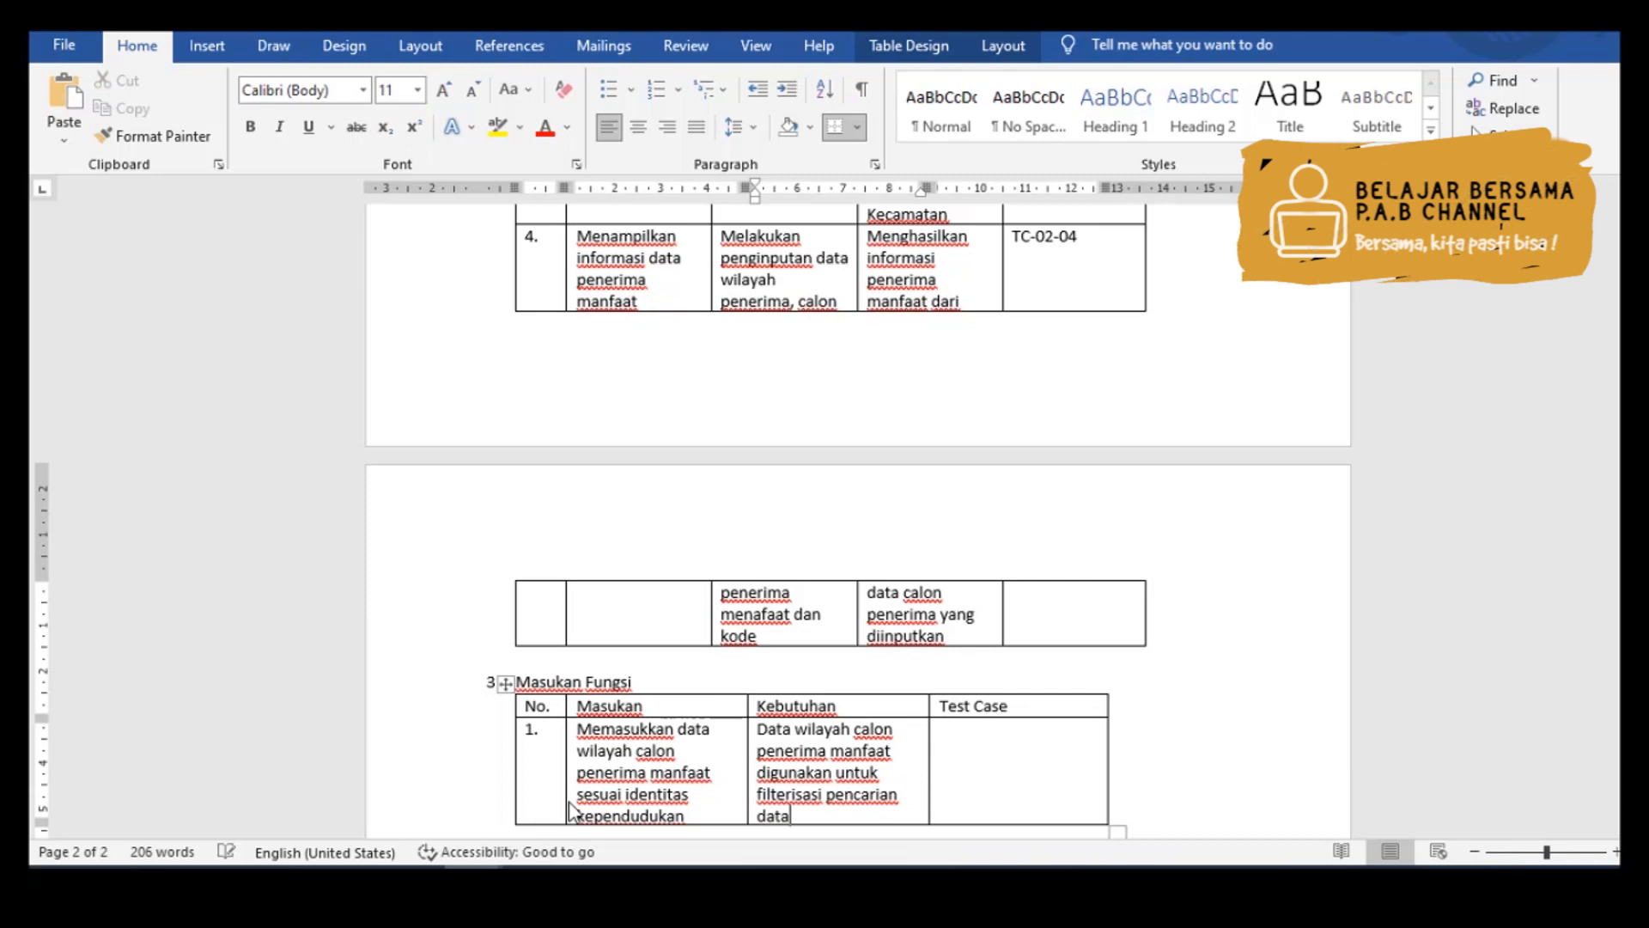
type(" si penerima agar lebih")
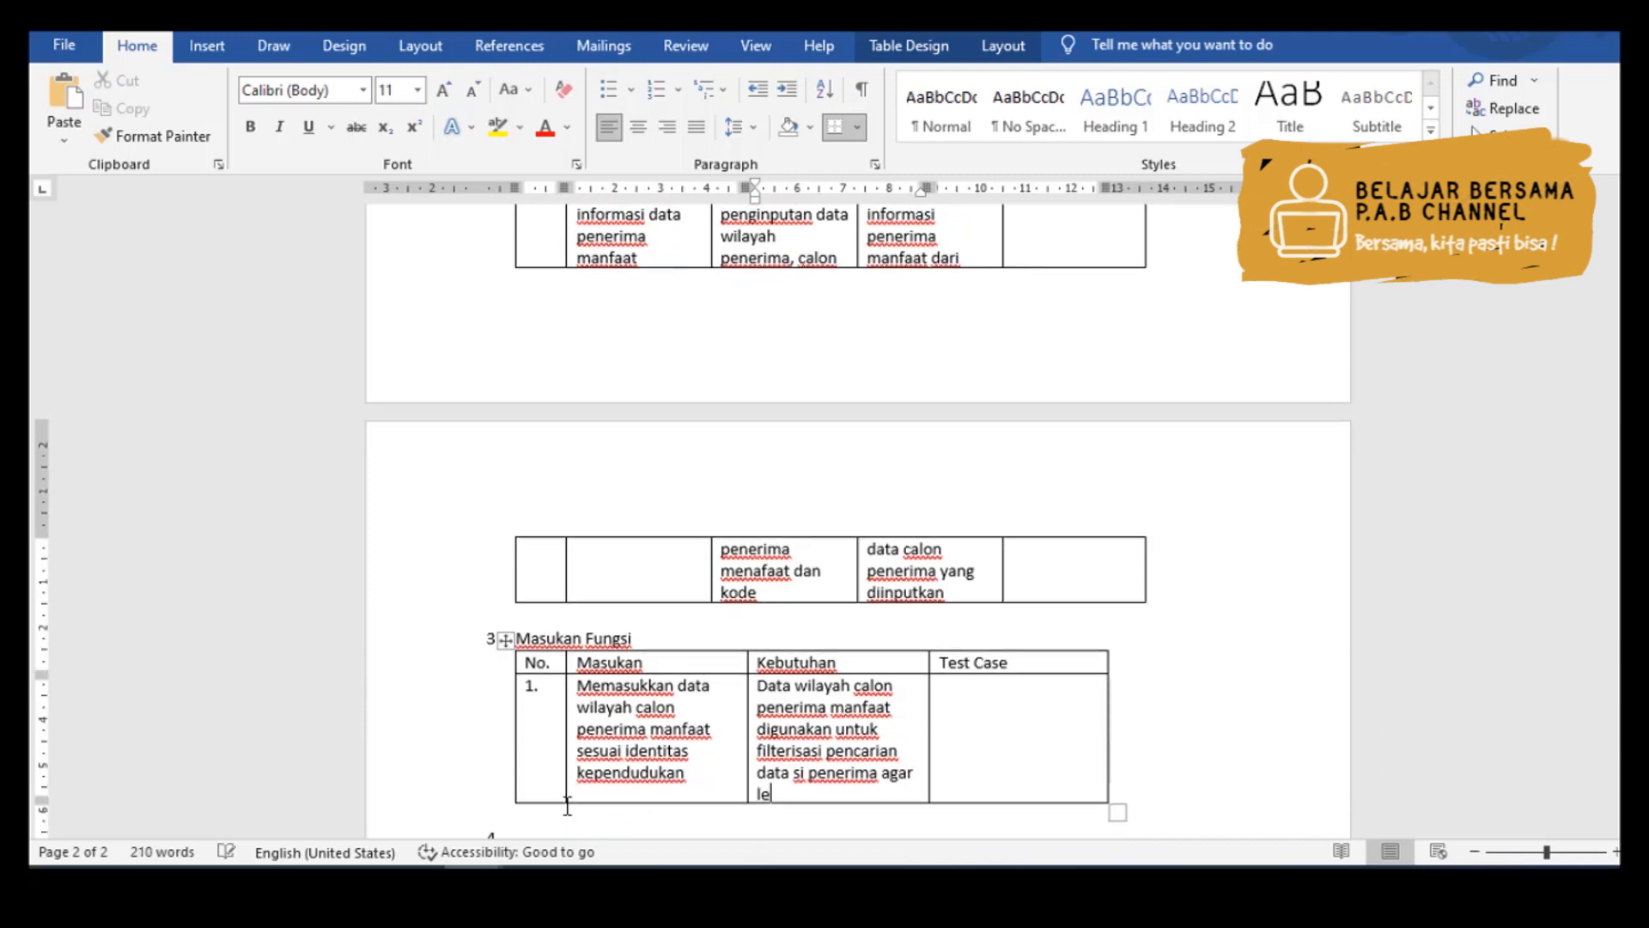
type(" akurat")
key("Tab")
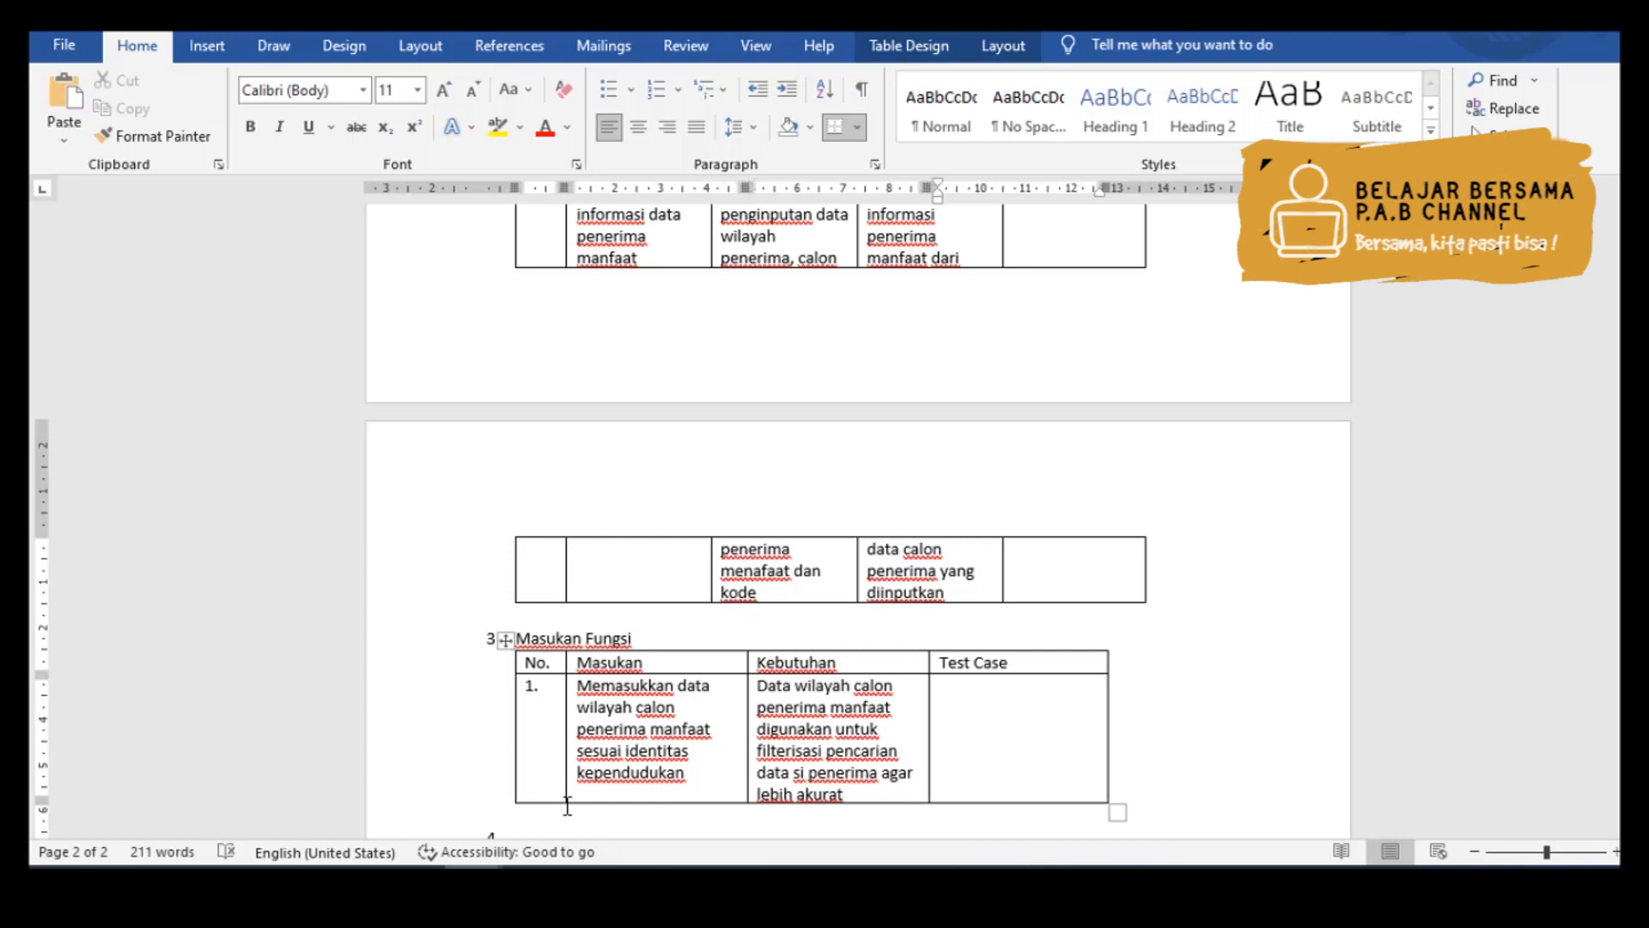
type("TC-03-01")
- Add a merged bottom row reading 'Masukan semua kecuali data calon penerima manfaat dan kode'
key("Tab")
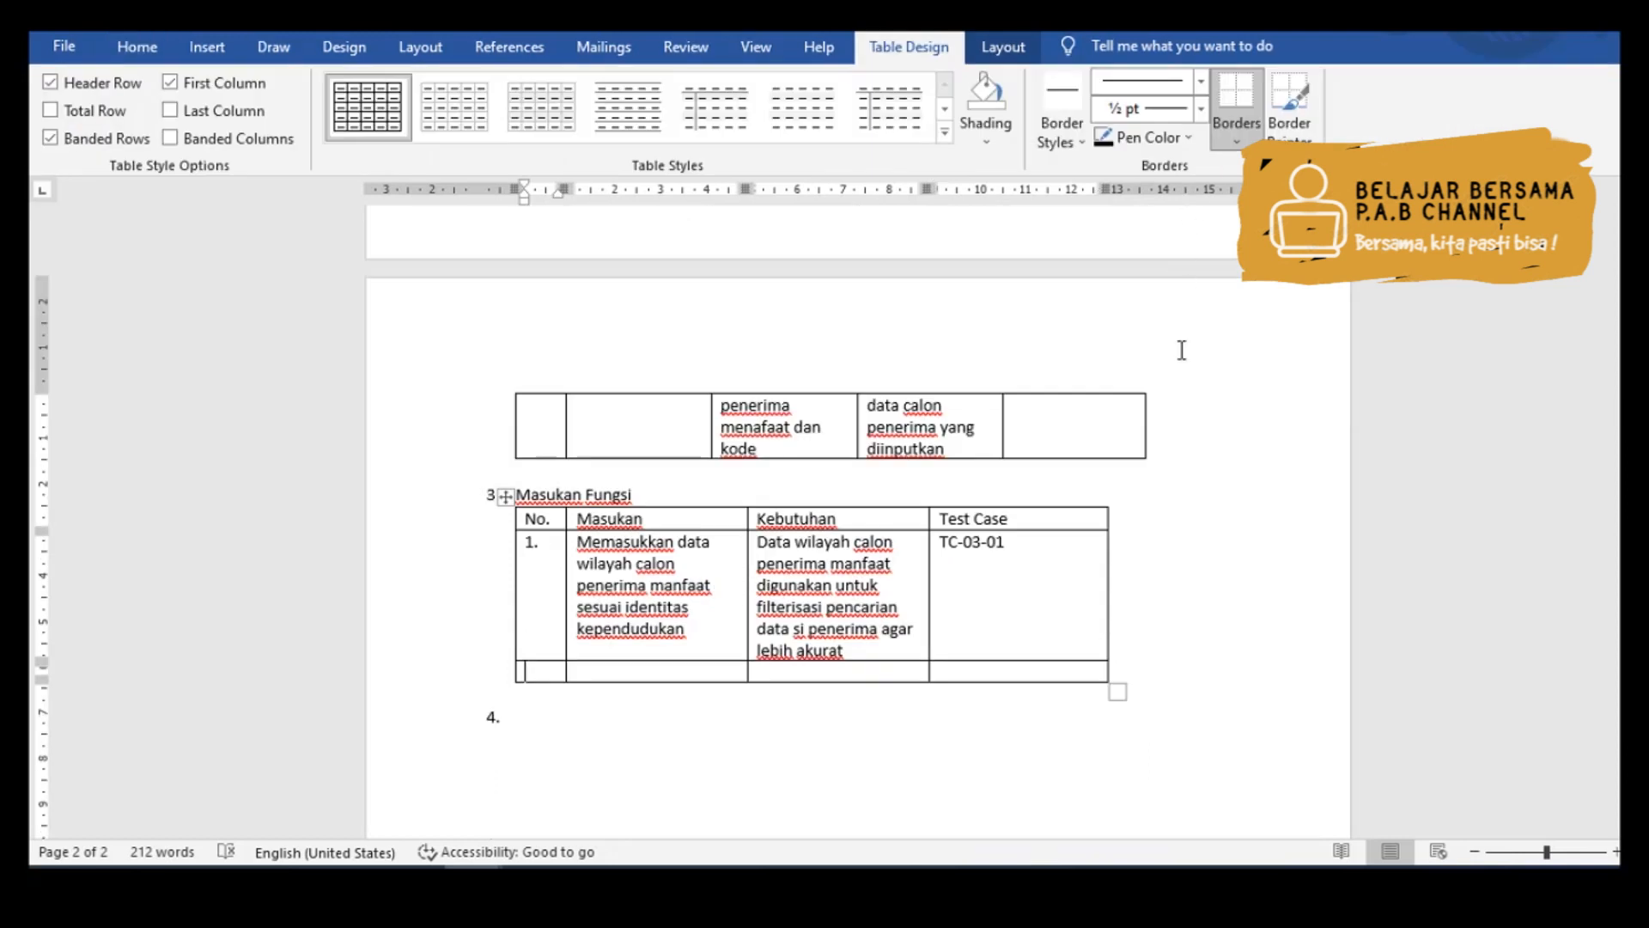
key("ctrl+z")
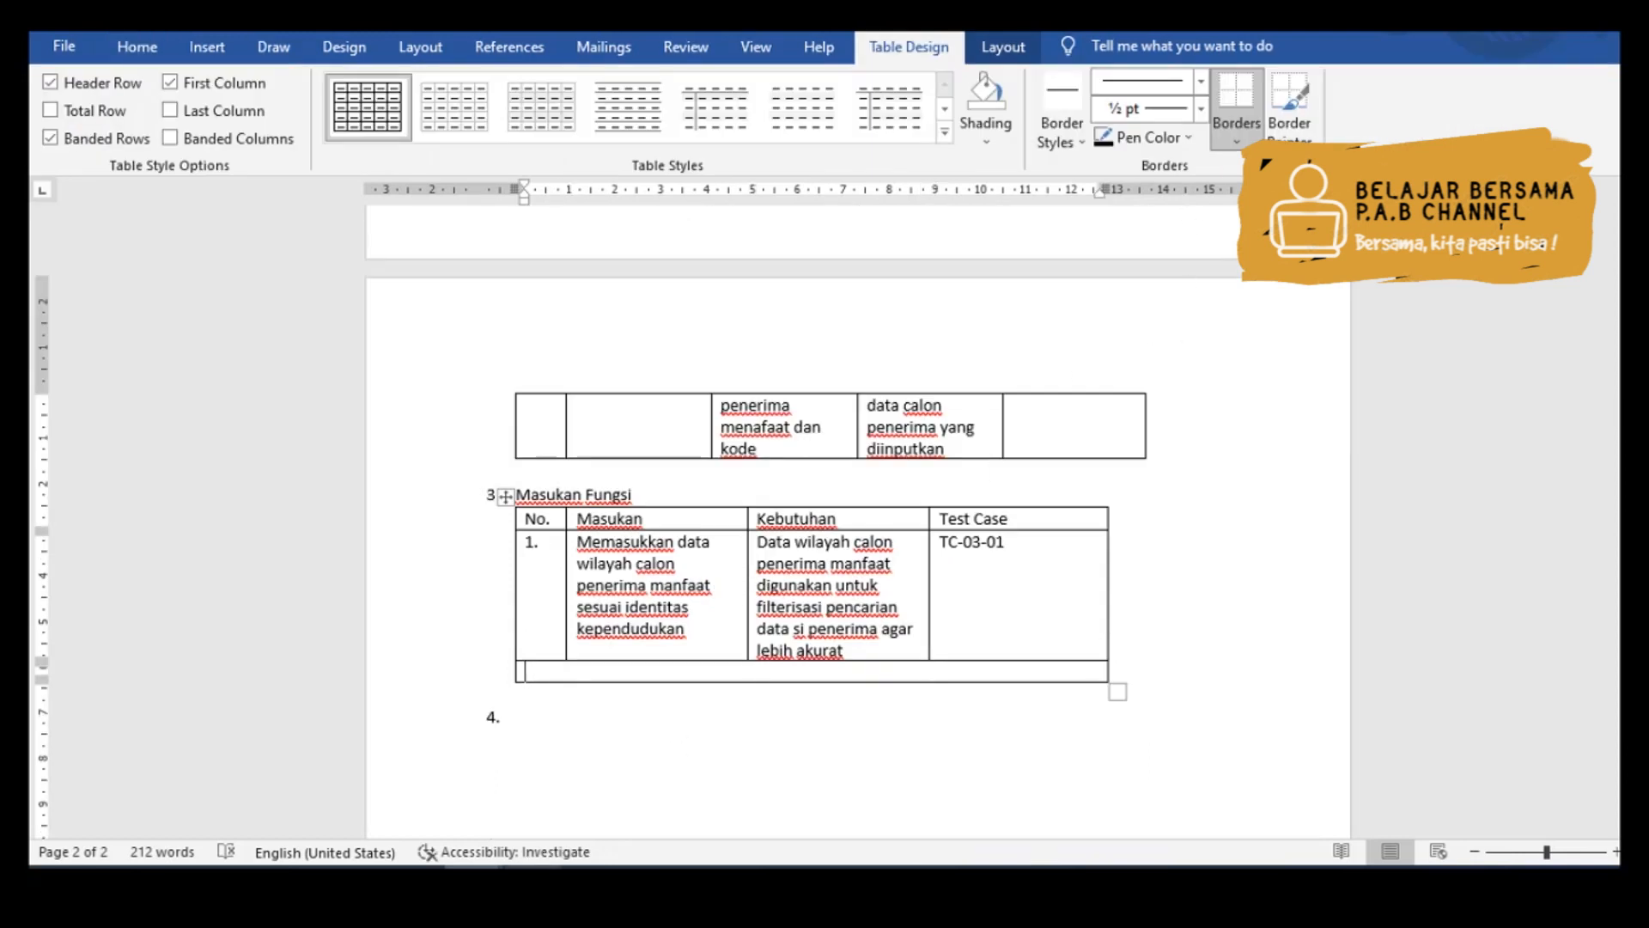
type("Masukan")
type("semua kec")
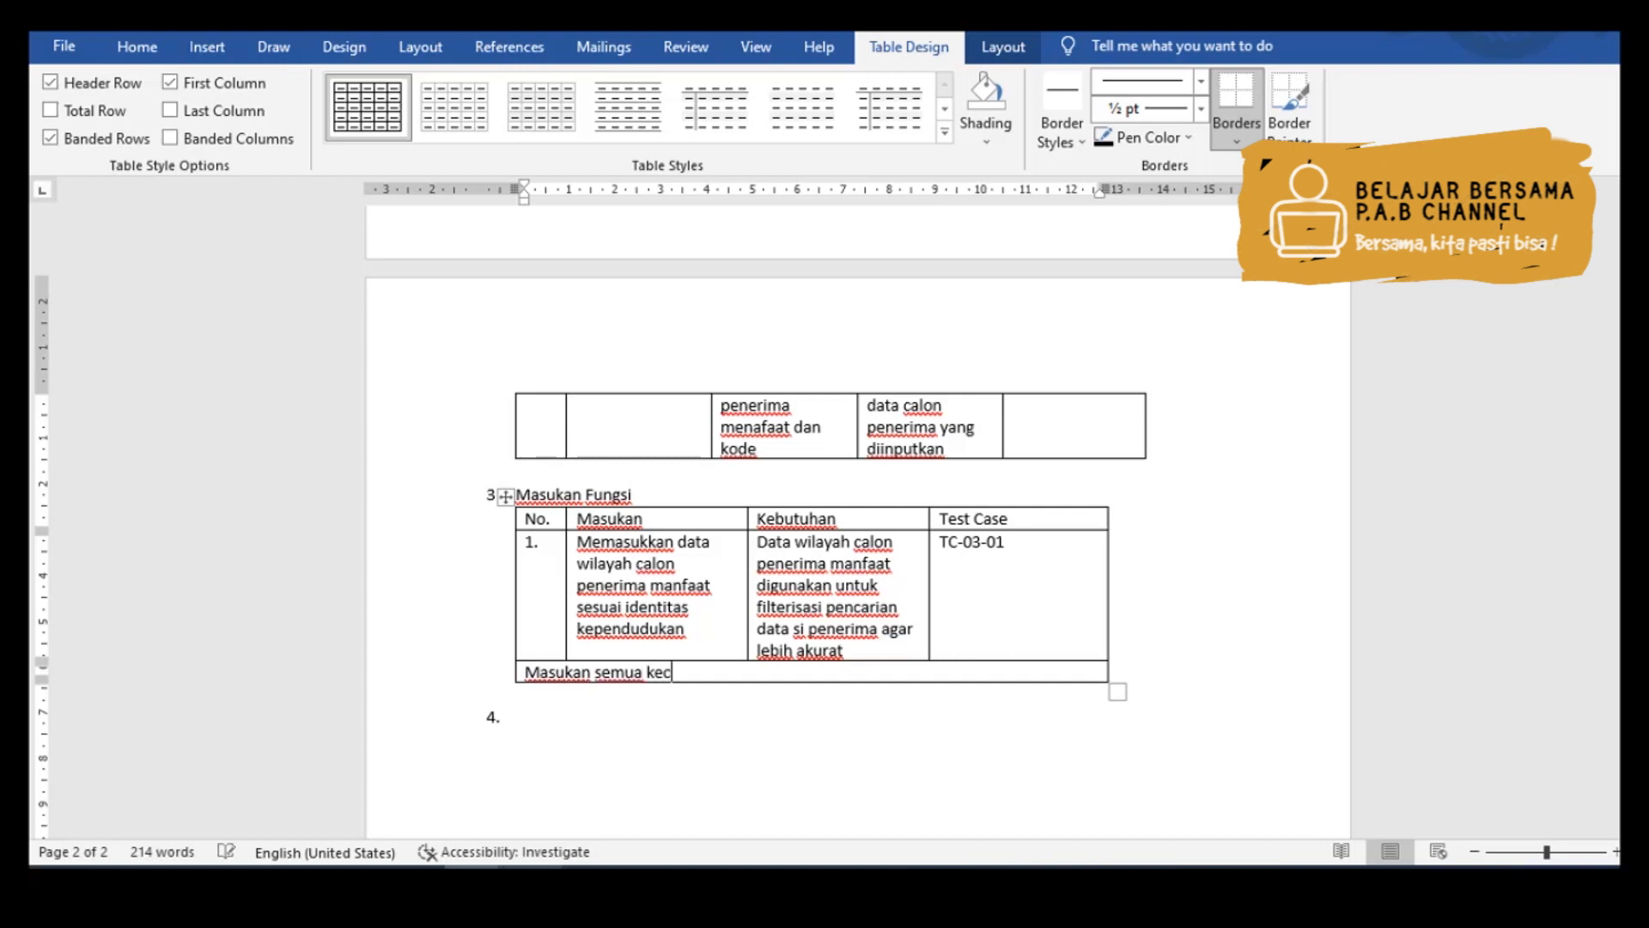
type("uali data penerima")
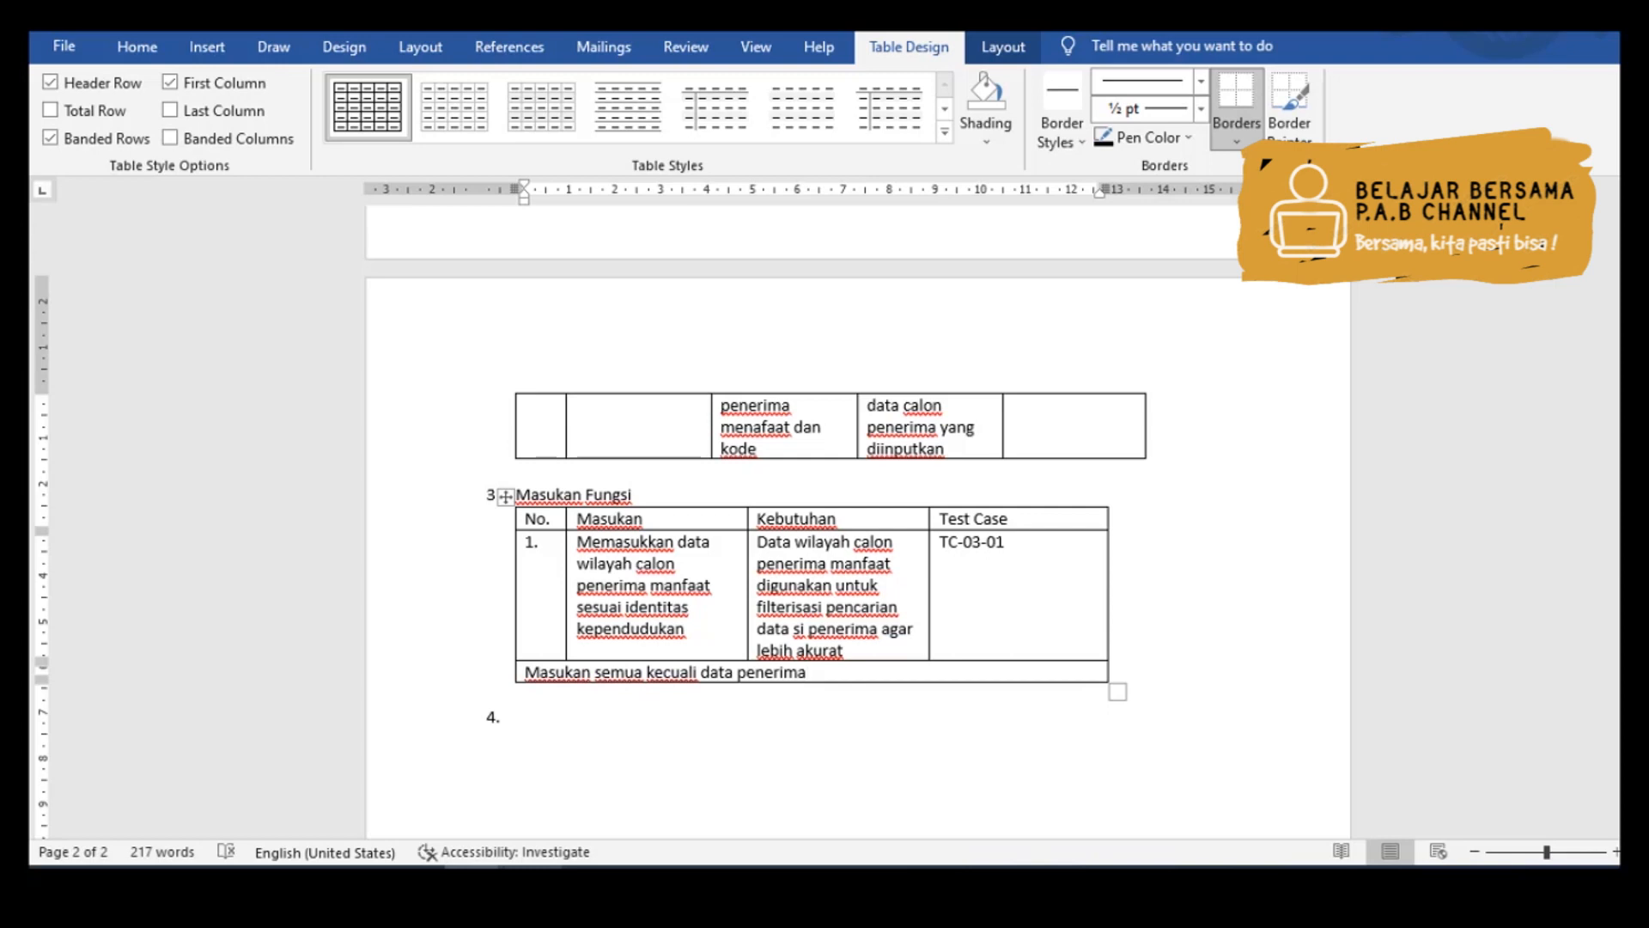
key("ctrl+Left")
type("calon")
key("End")
type("man")
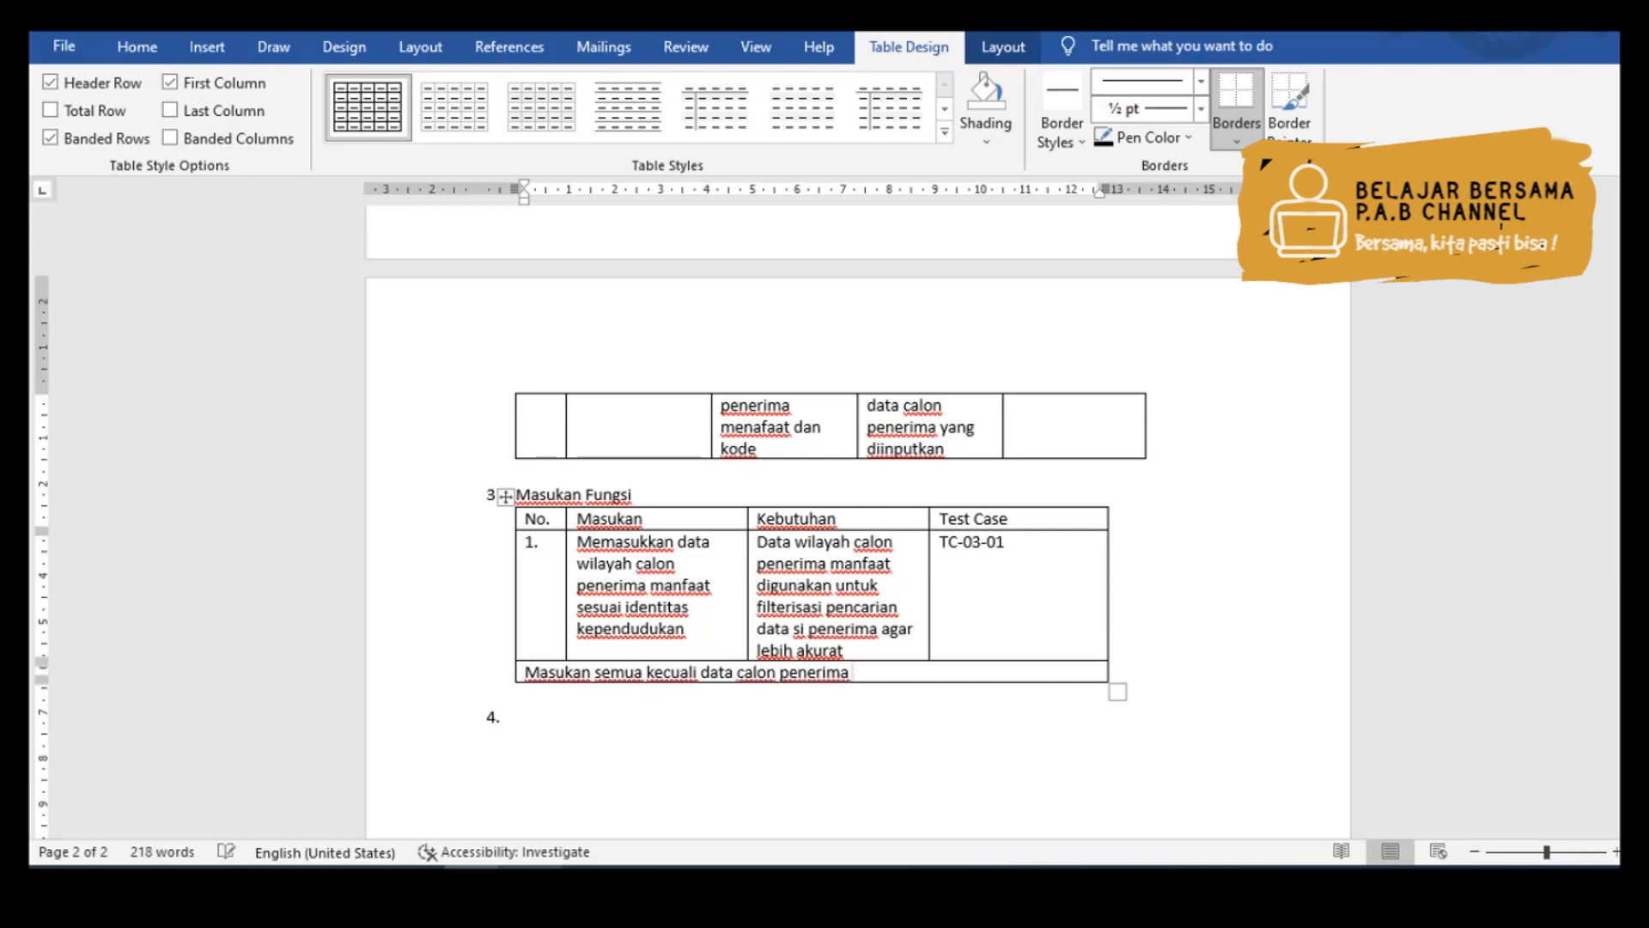
type("faat dan kode")
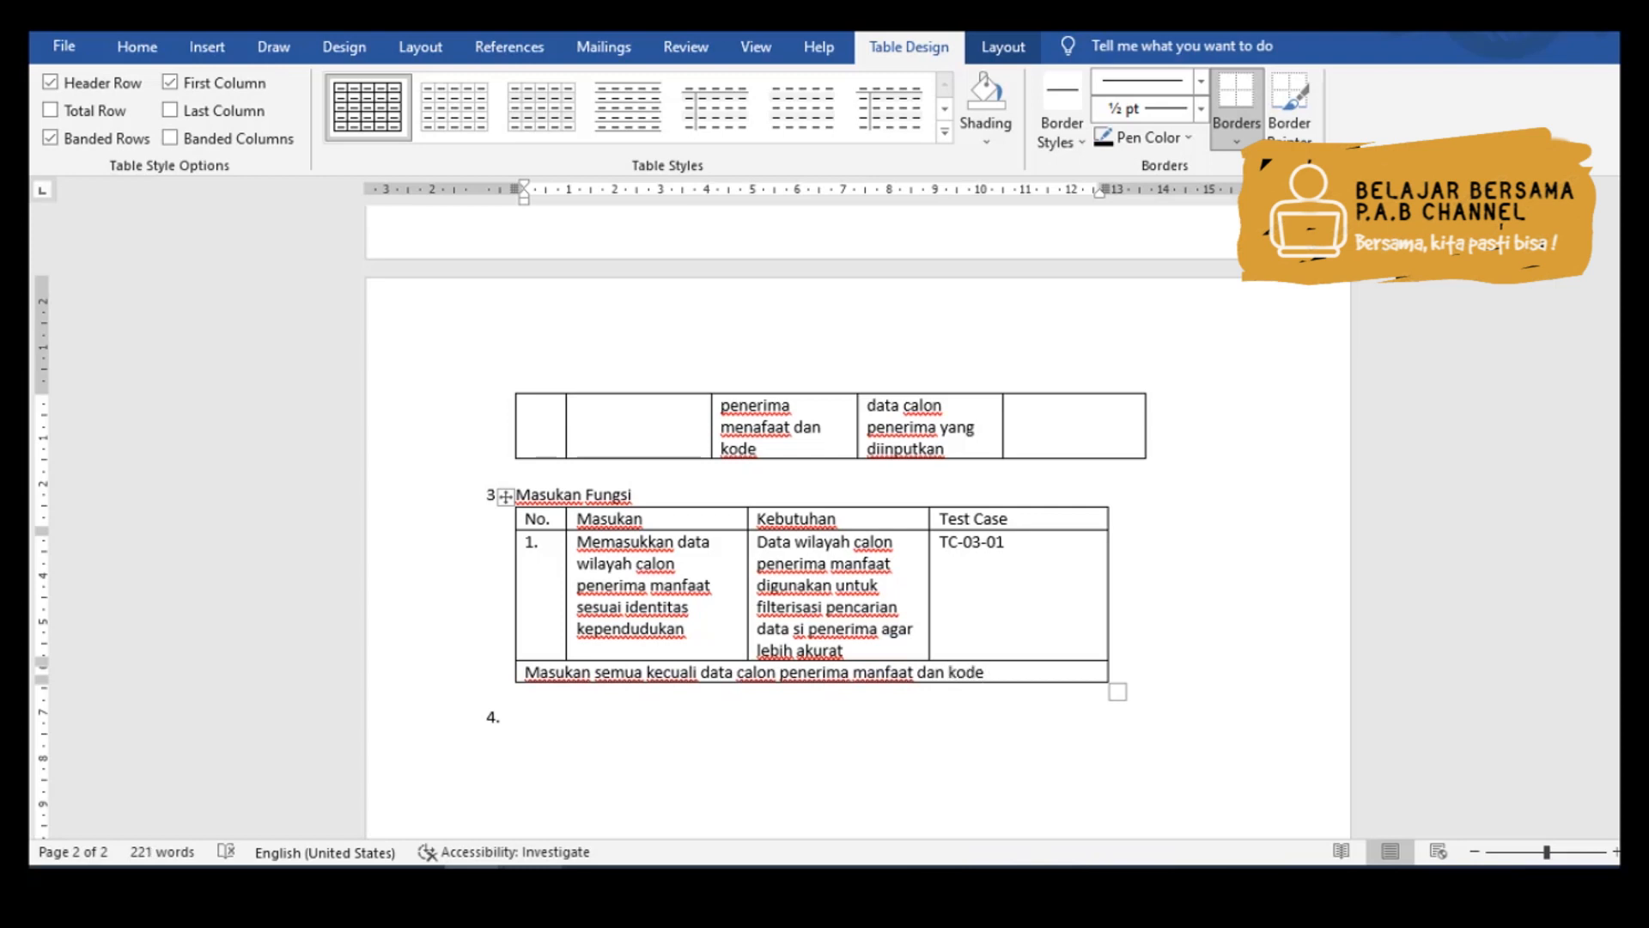
- Copy the whole Masukan Fungsi table and paste a duplicate below it
left_click(1132, 662)
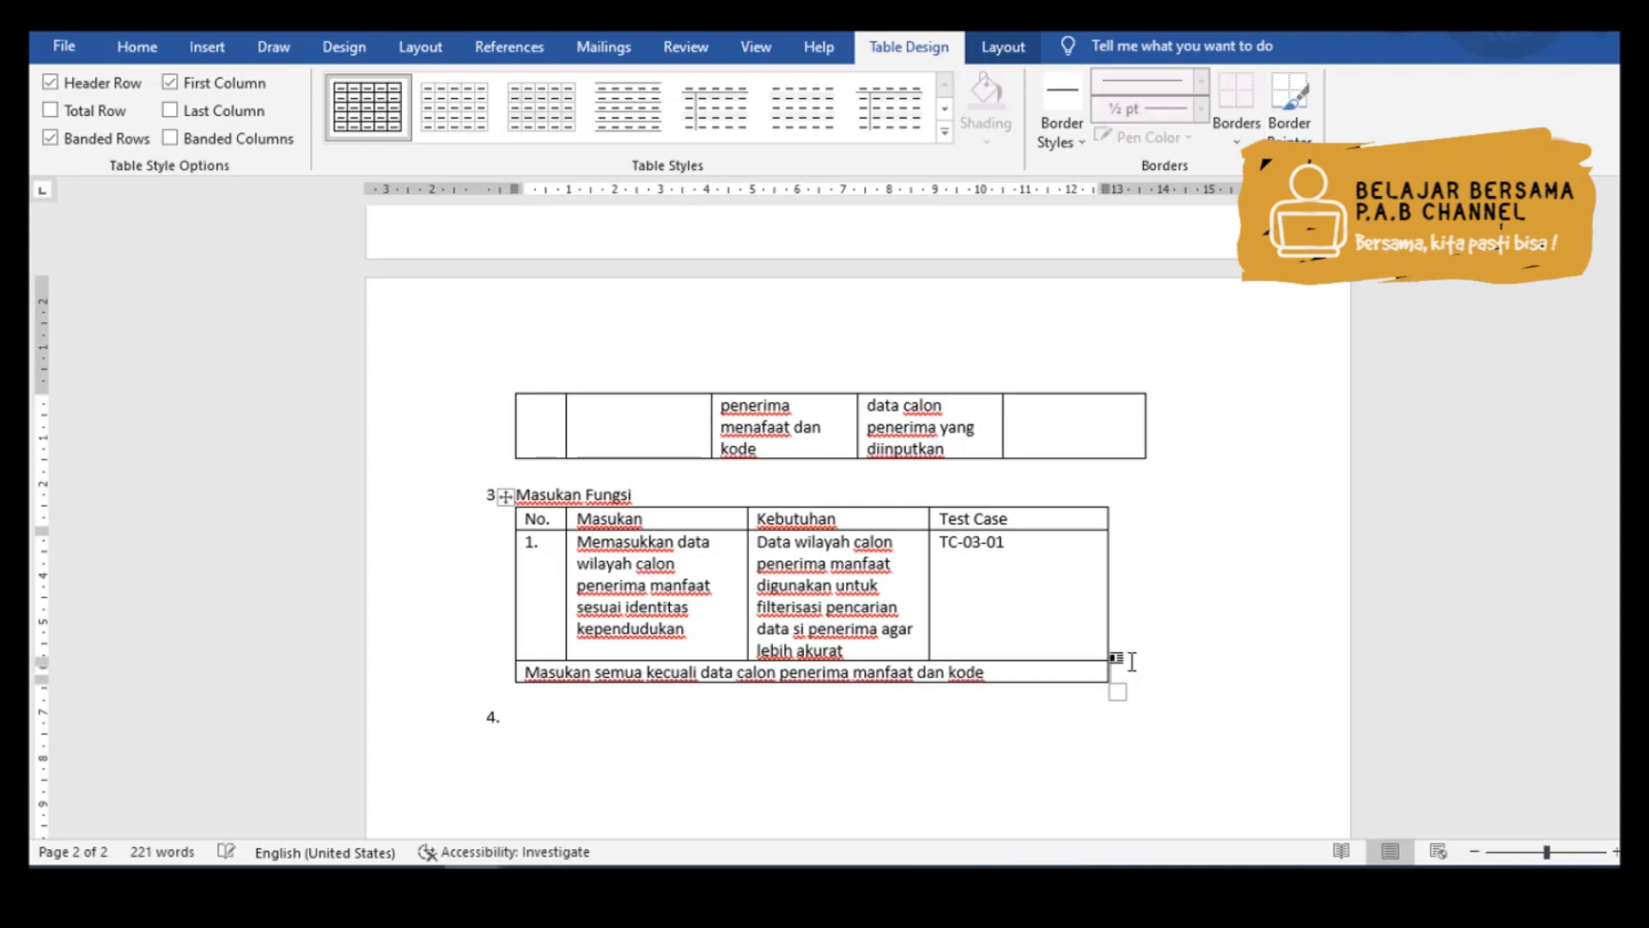
key("Return")
key("ctrl+z")
left_click(505, 496)
key("ctrl+c")
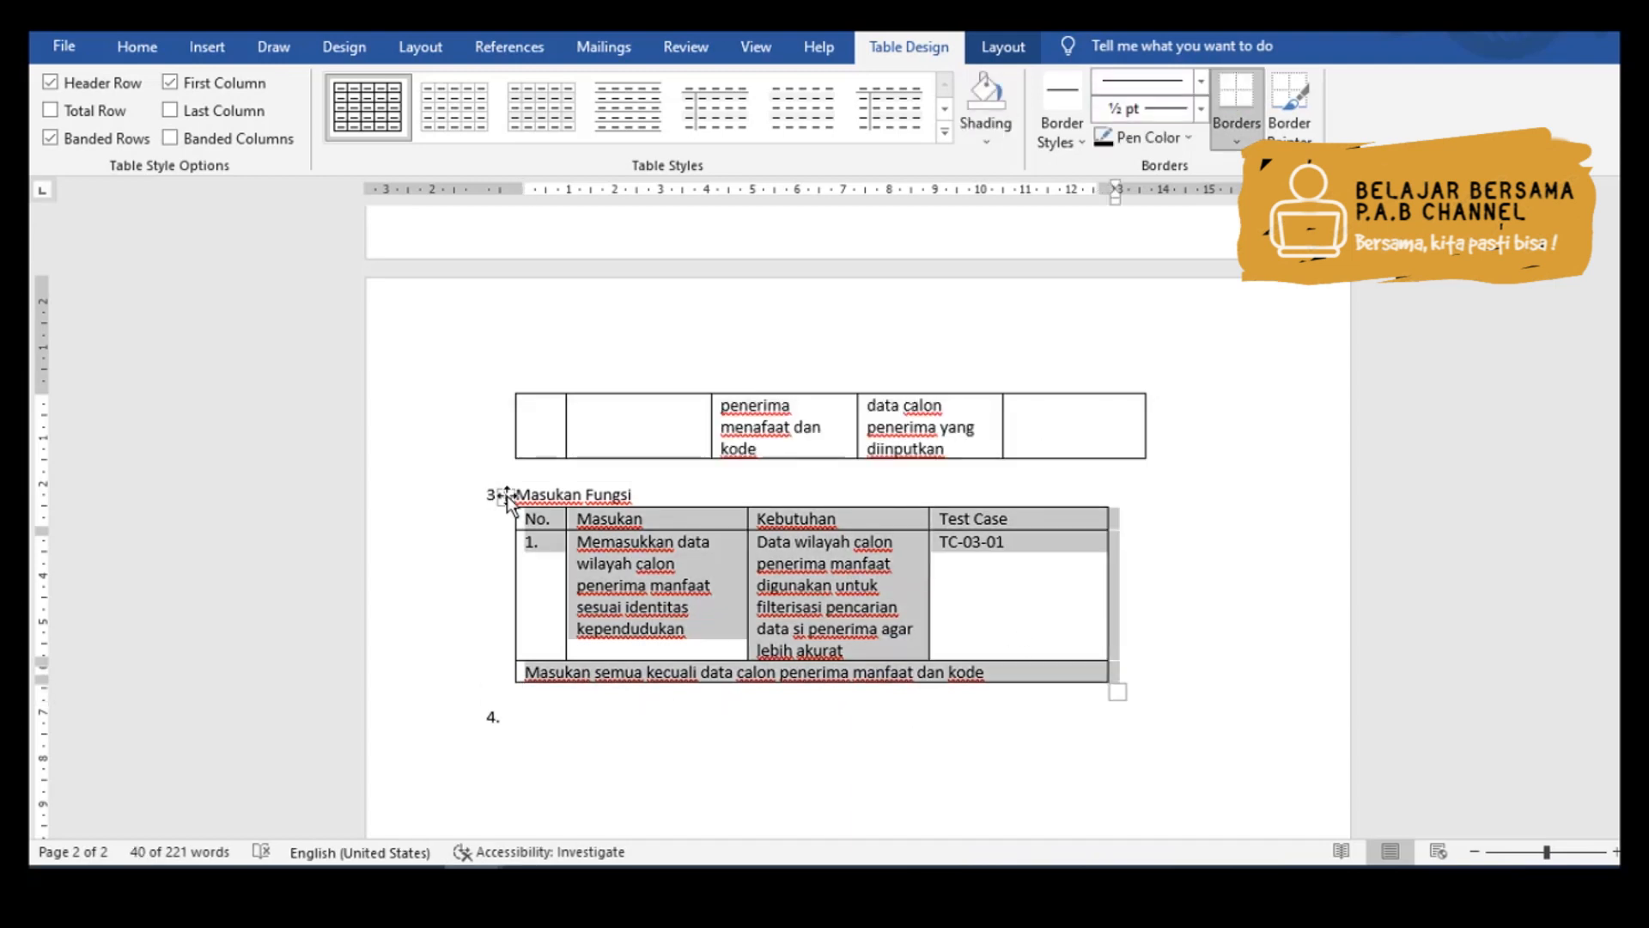
left_click(567, 704)
key("Return")
key("ctrl+v")
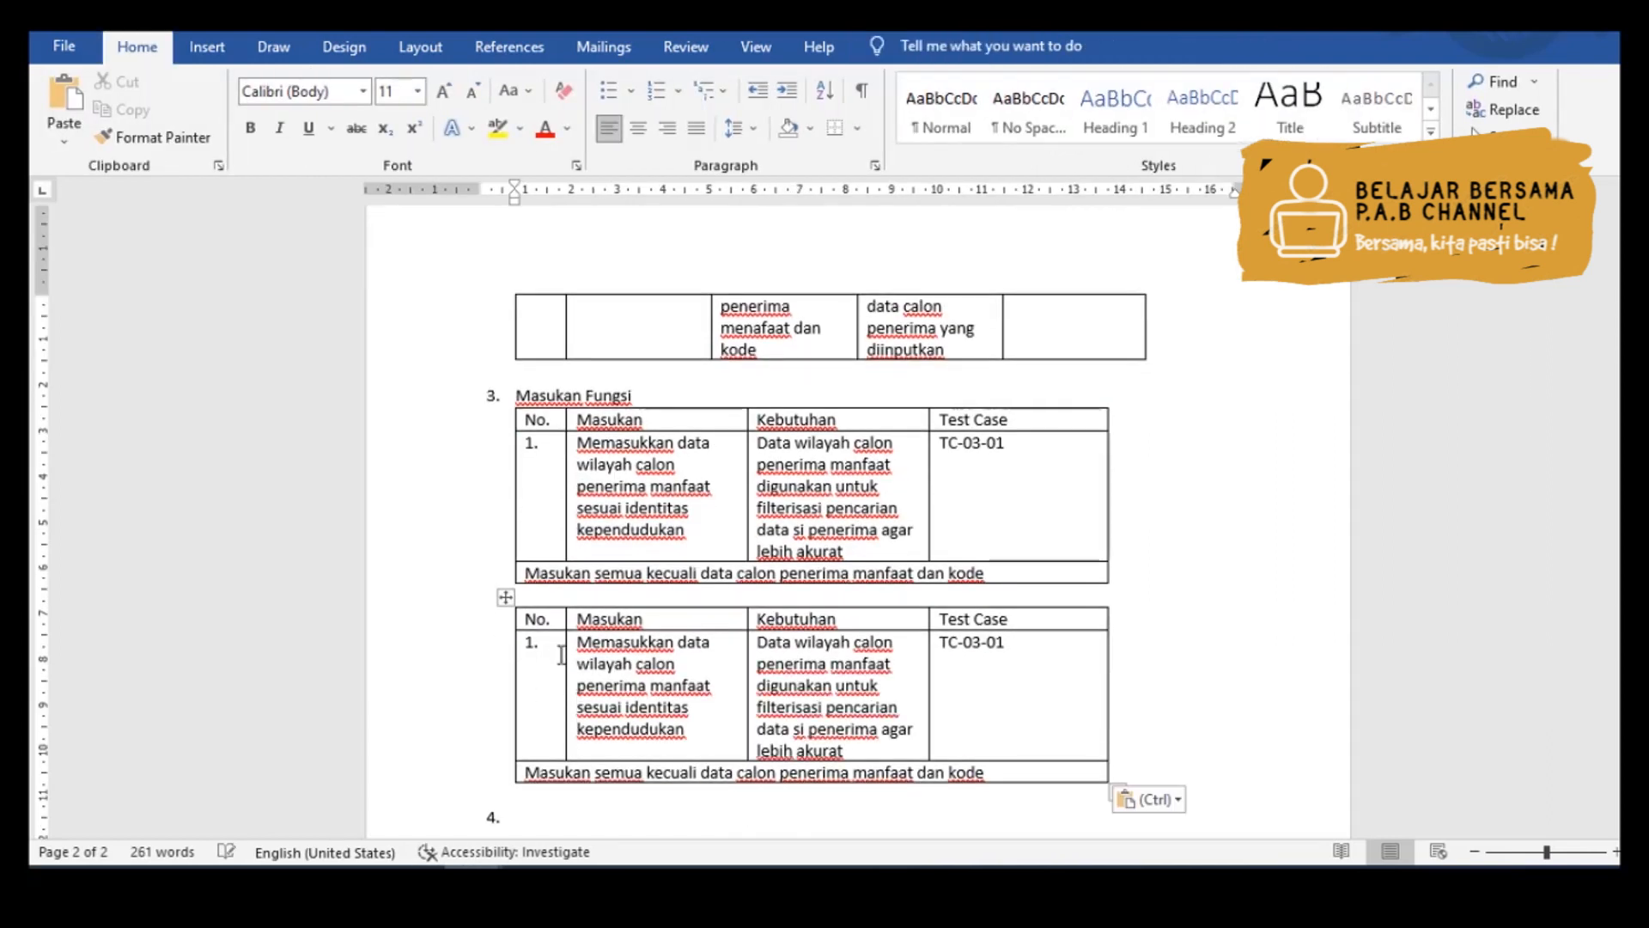
- Renumber the duplicated table's entry from 1. to 2
left_click(534, 644)
key("BackSpace")
key("BackSpace")
type("2.")
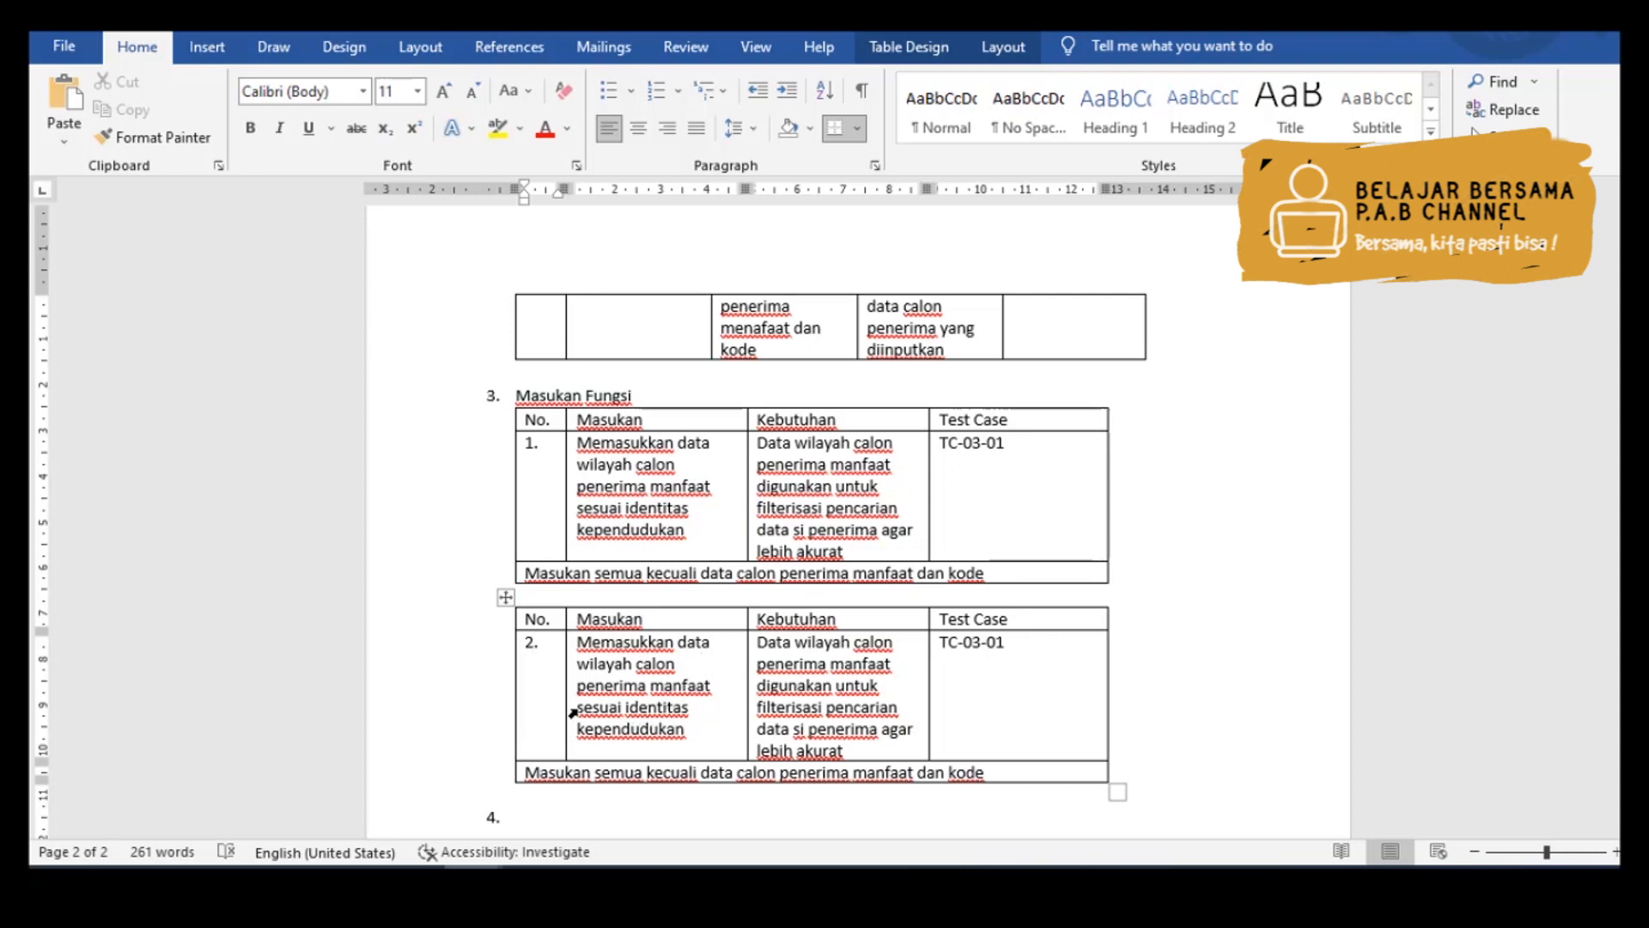
left_click_drag(575, 709, 706, 729)
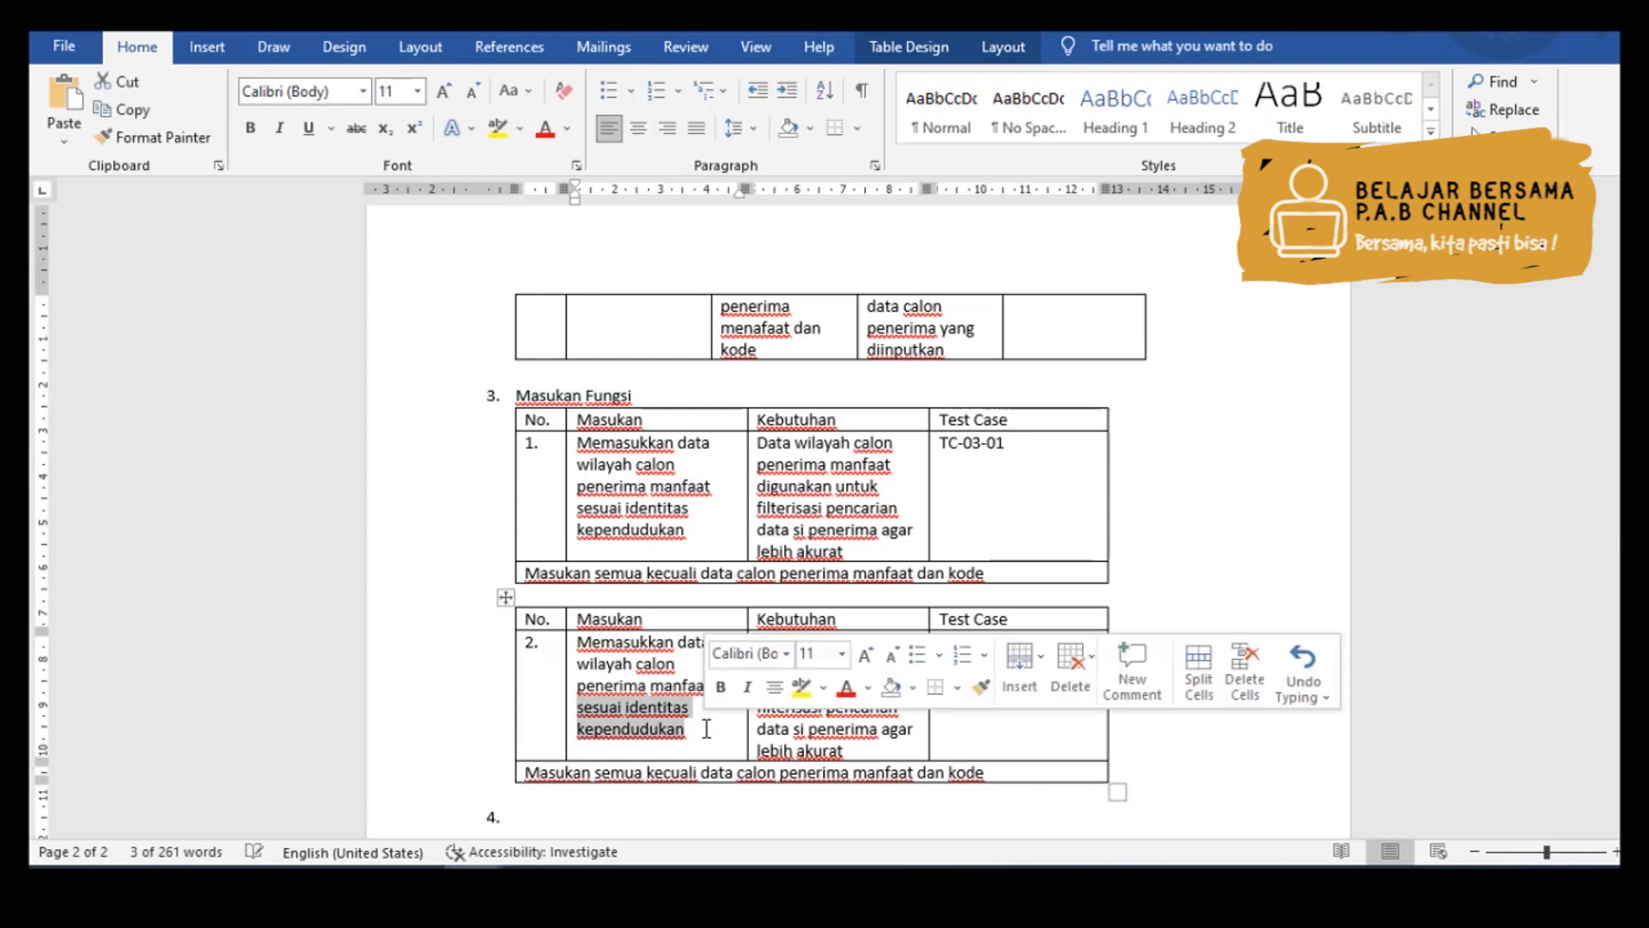
- Reword table 2's input to 'dengan data yang tidak sewajarnya/tidak valid' and its requirement to blocked next-region choices
type("denga")
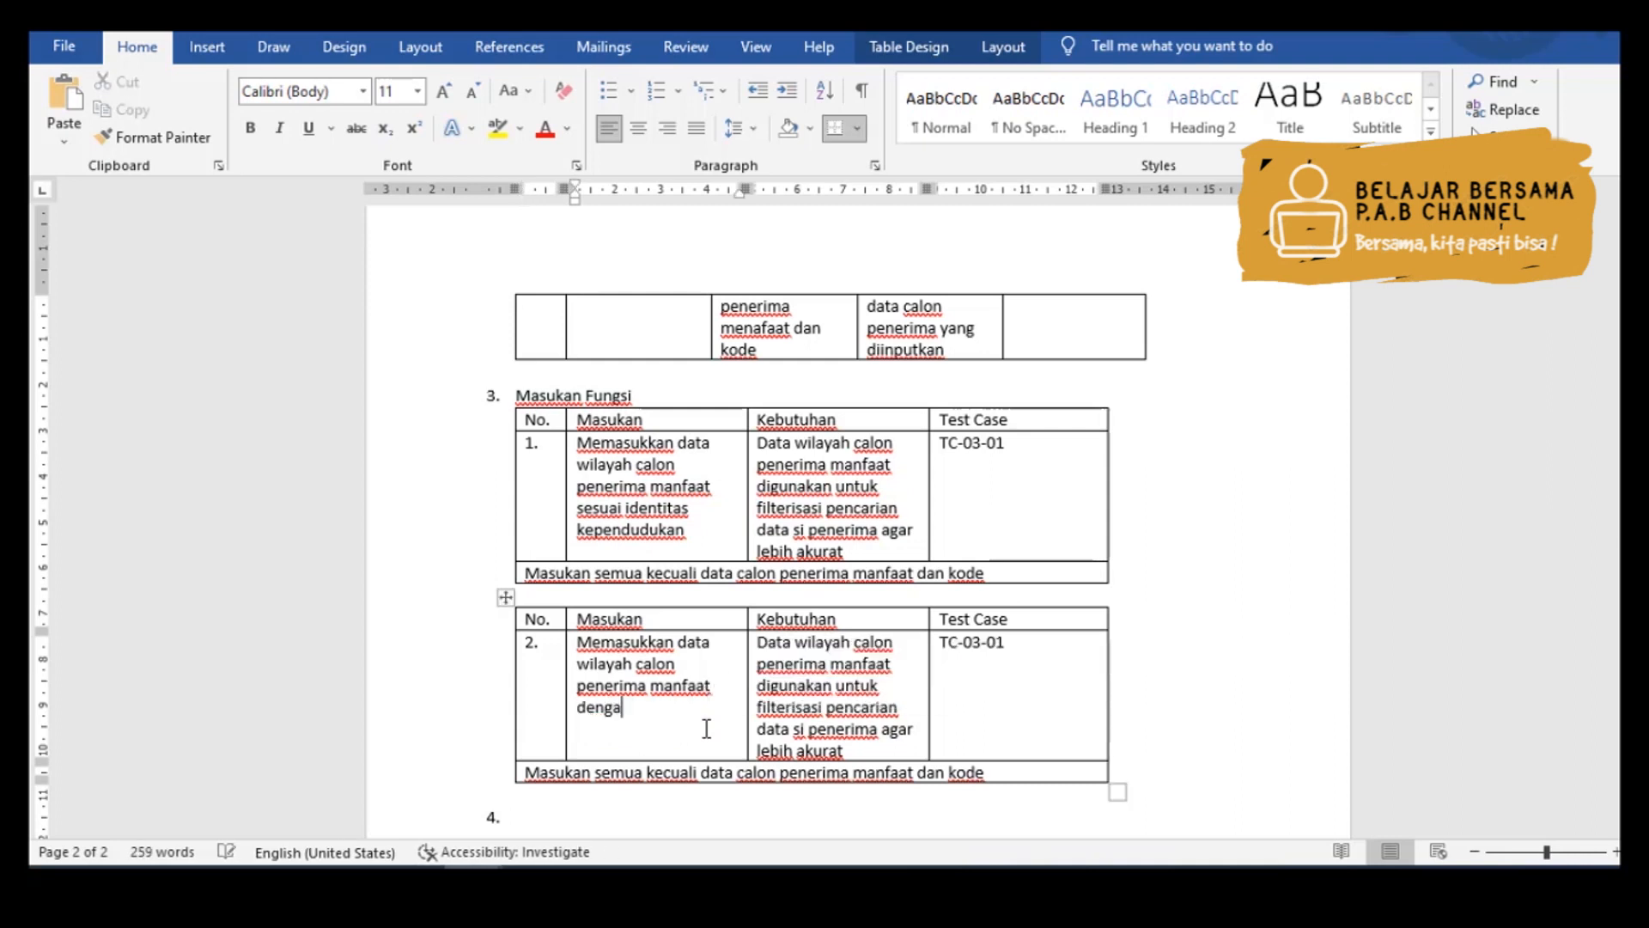
type("n data yang tidak sewaj")
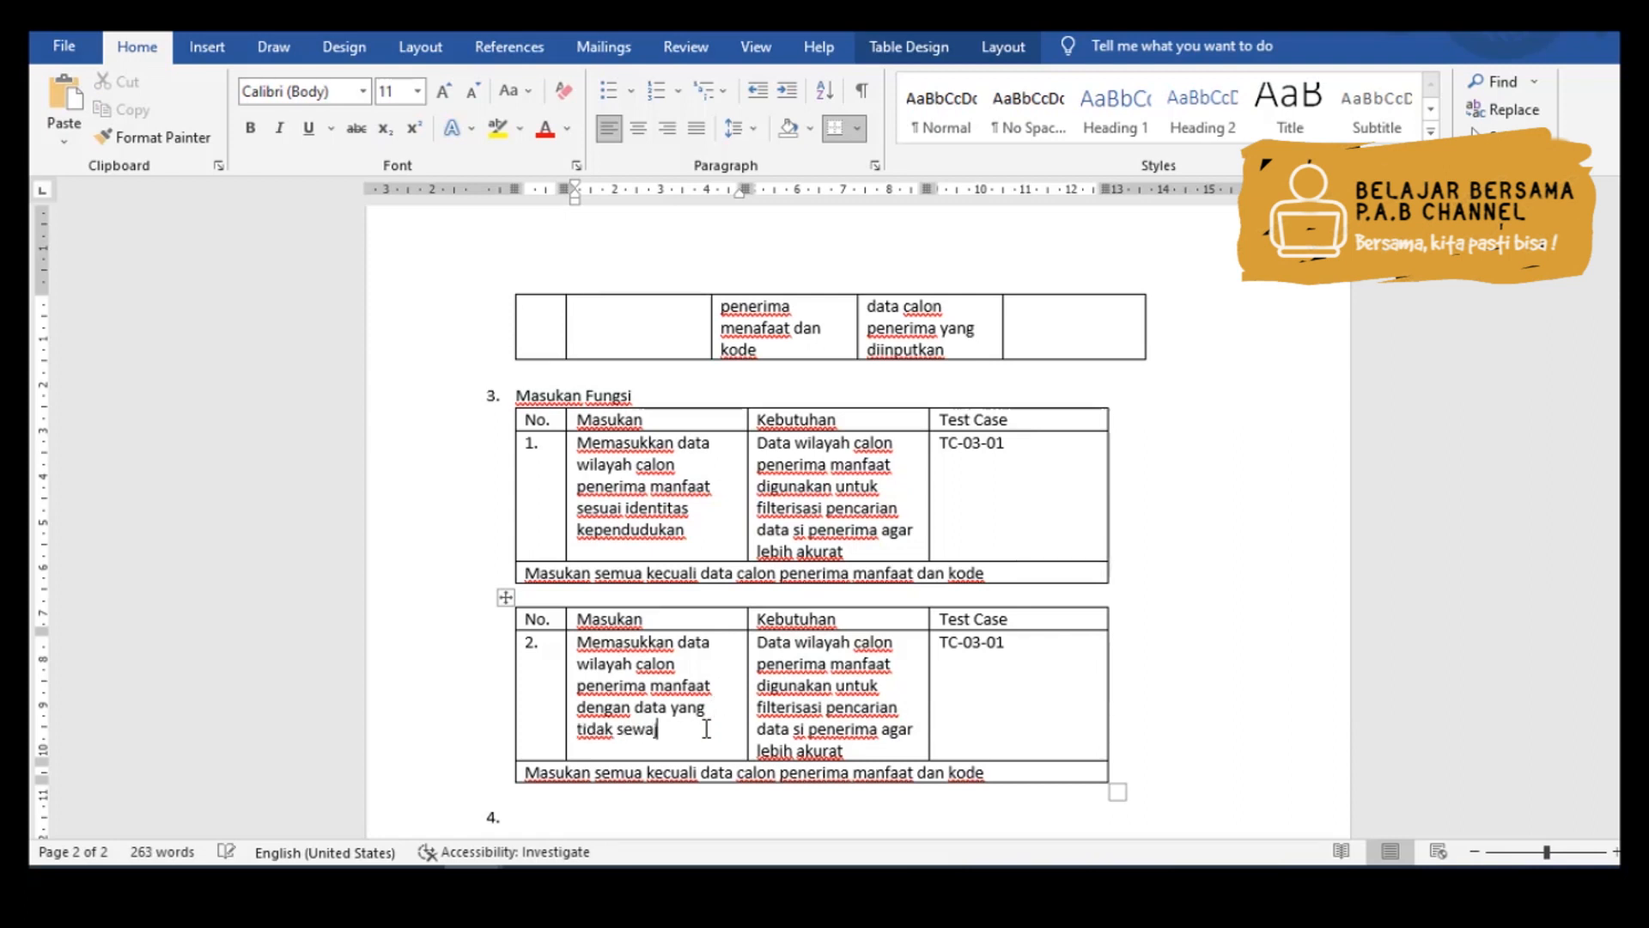
type("arnya/tidak ")
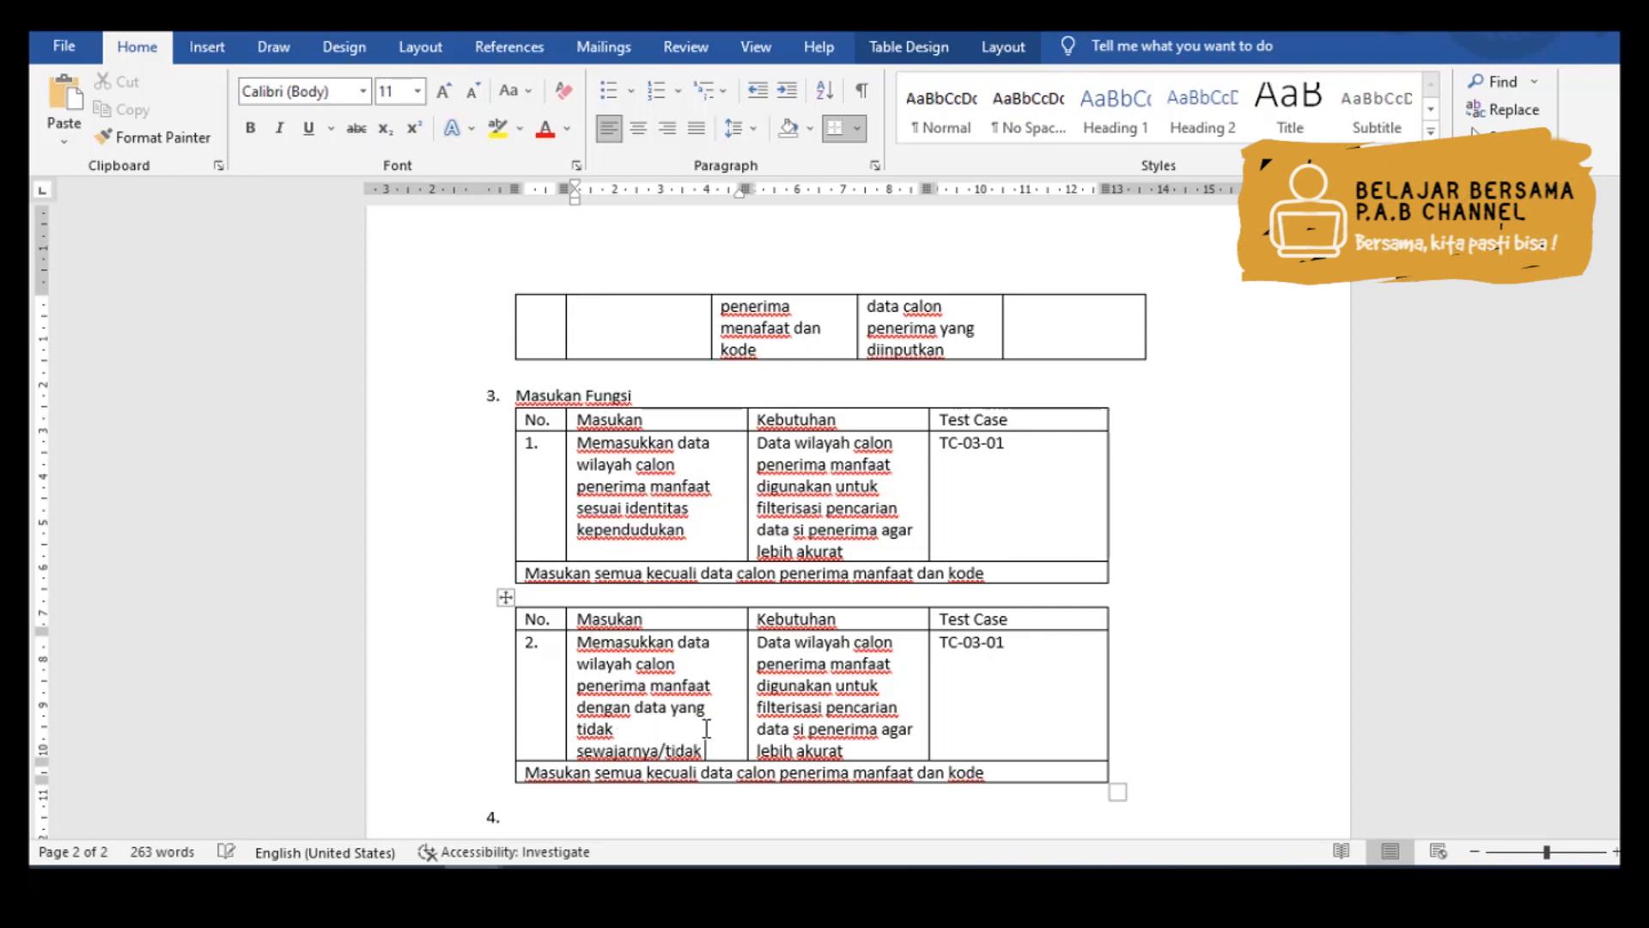
type("valid")
key("Tab")
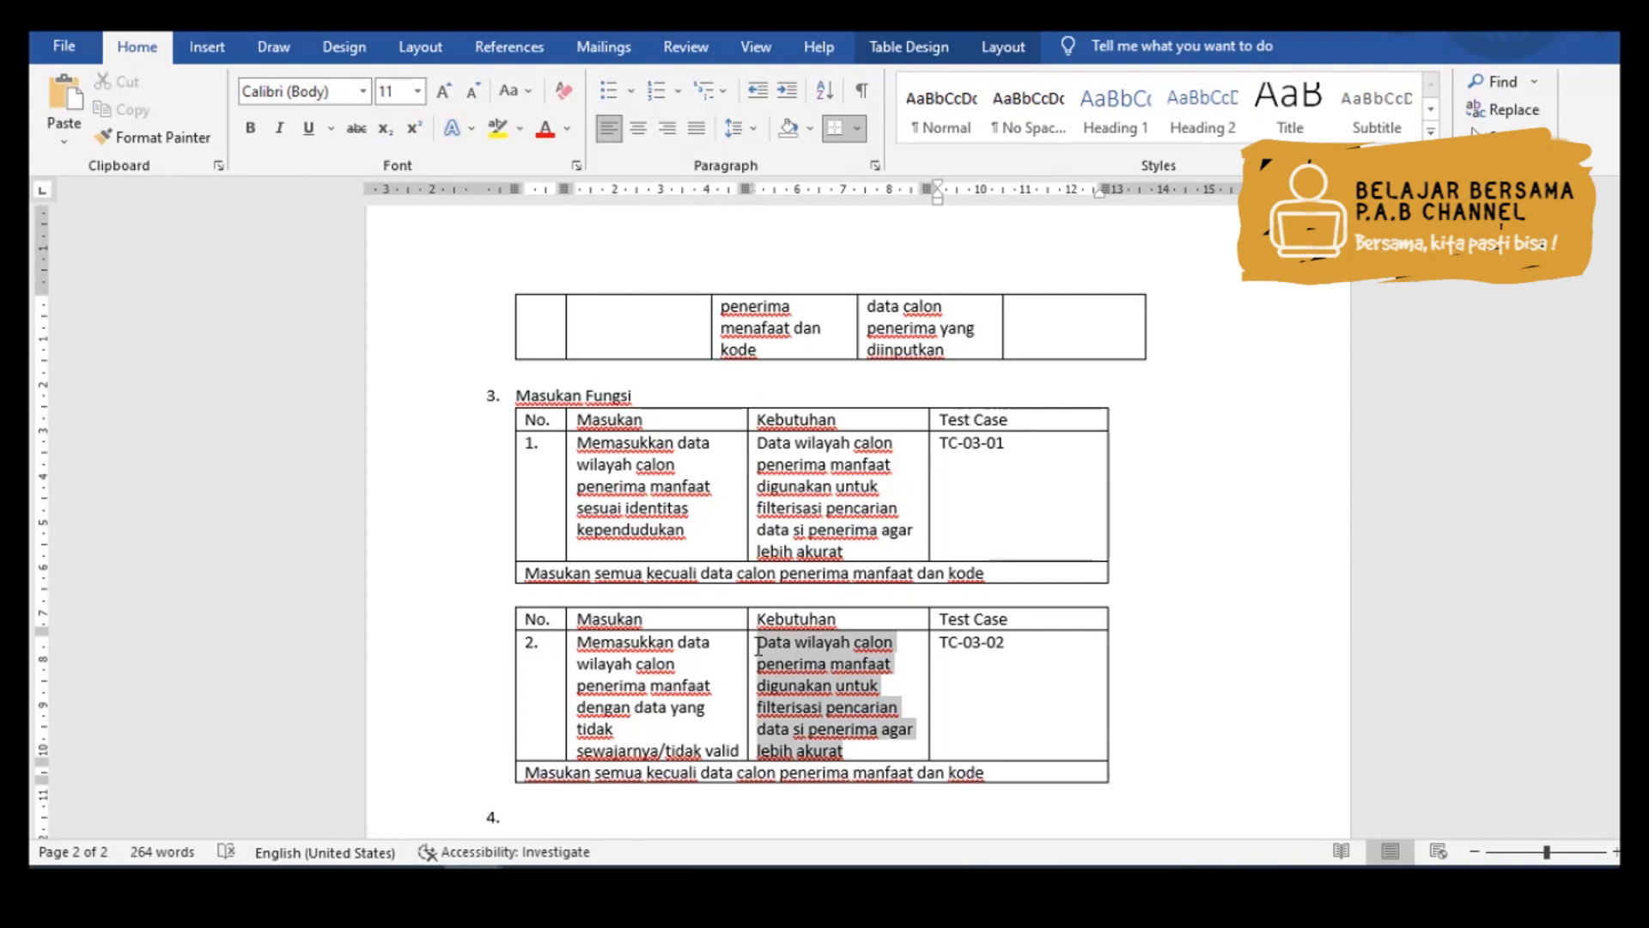
type("Jika data")
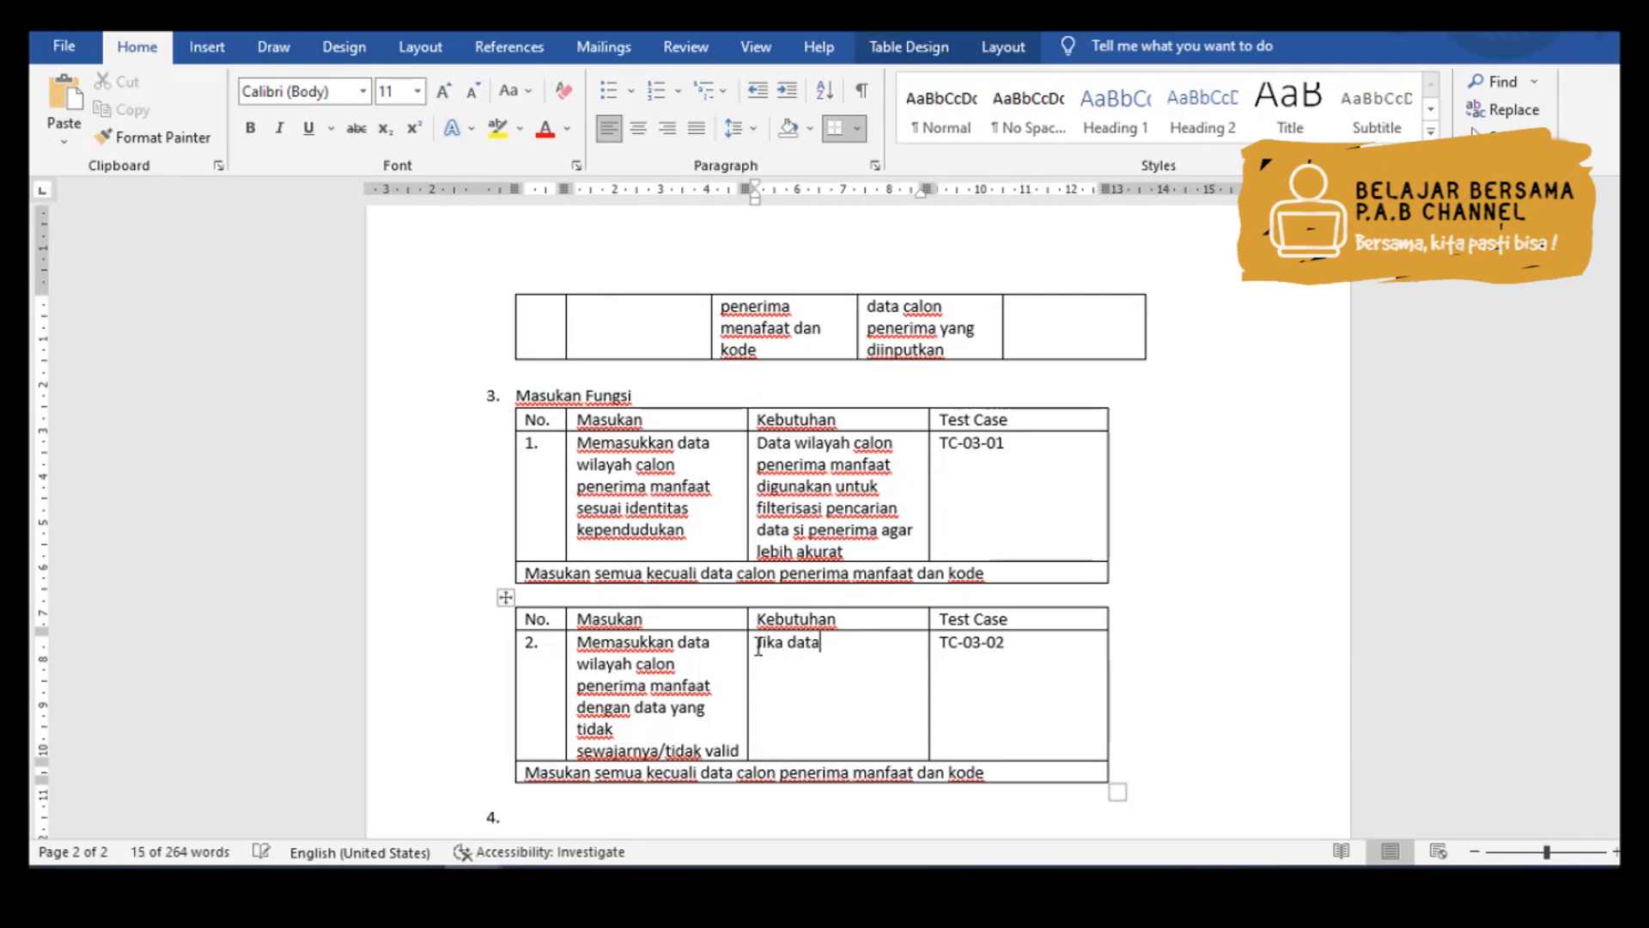
type(" wilayah calon penerima")
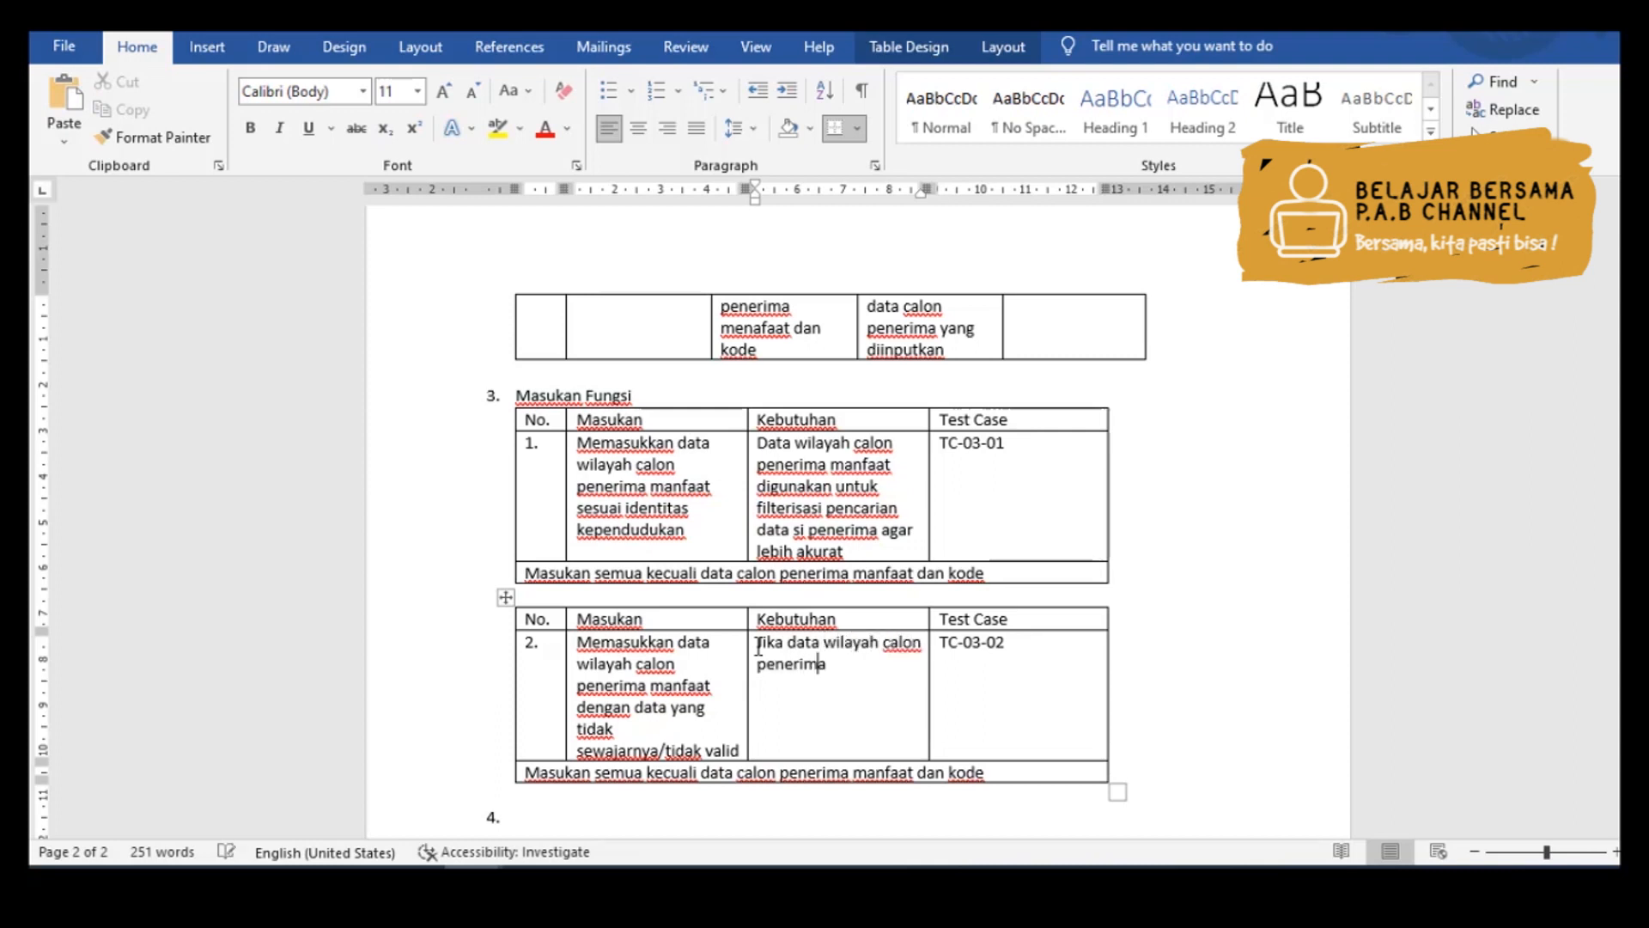
type(" diisikan ")
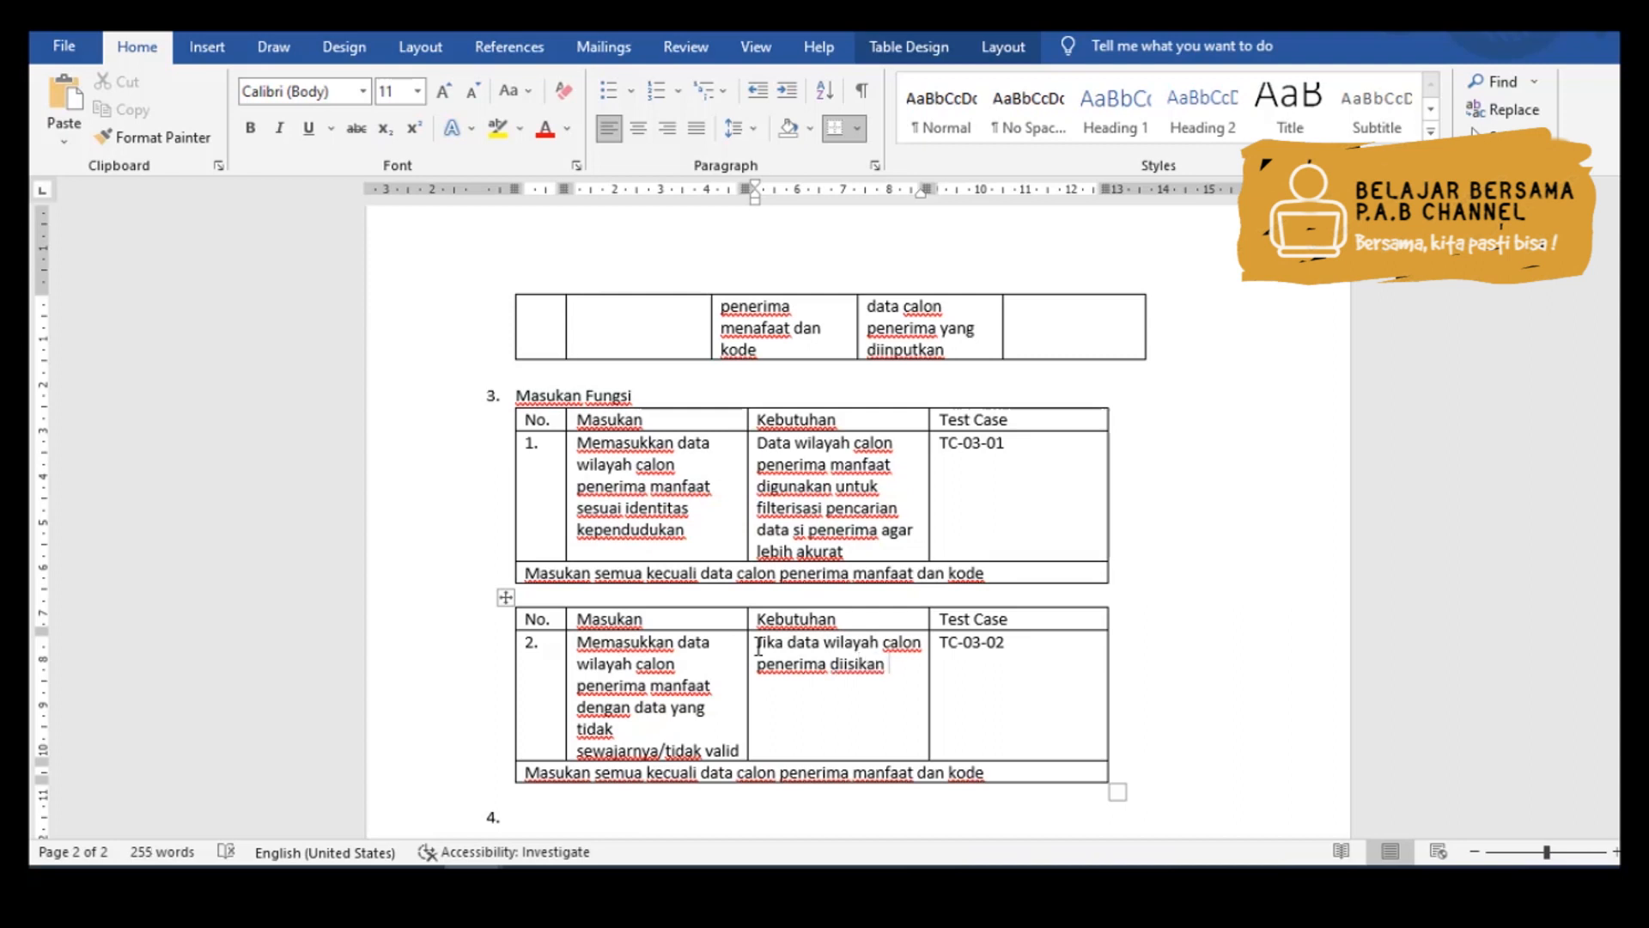
type("awal pilihan ")
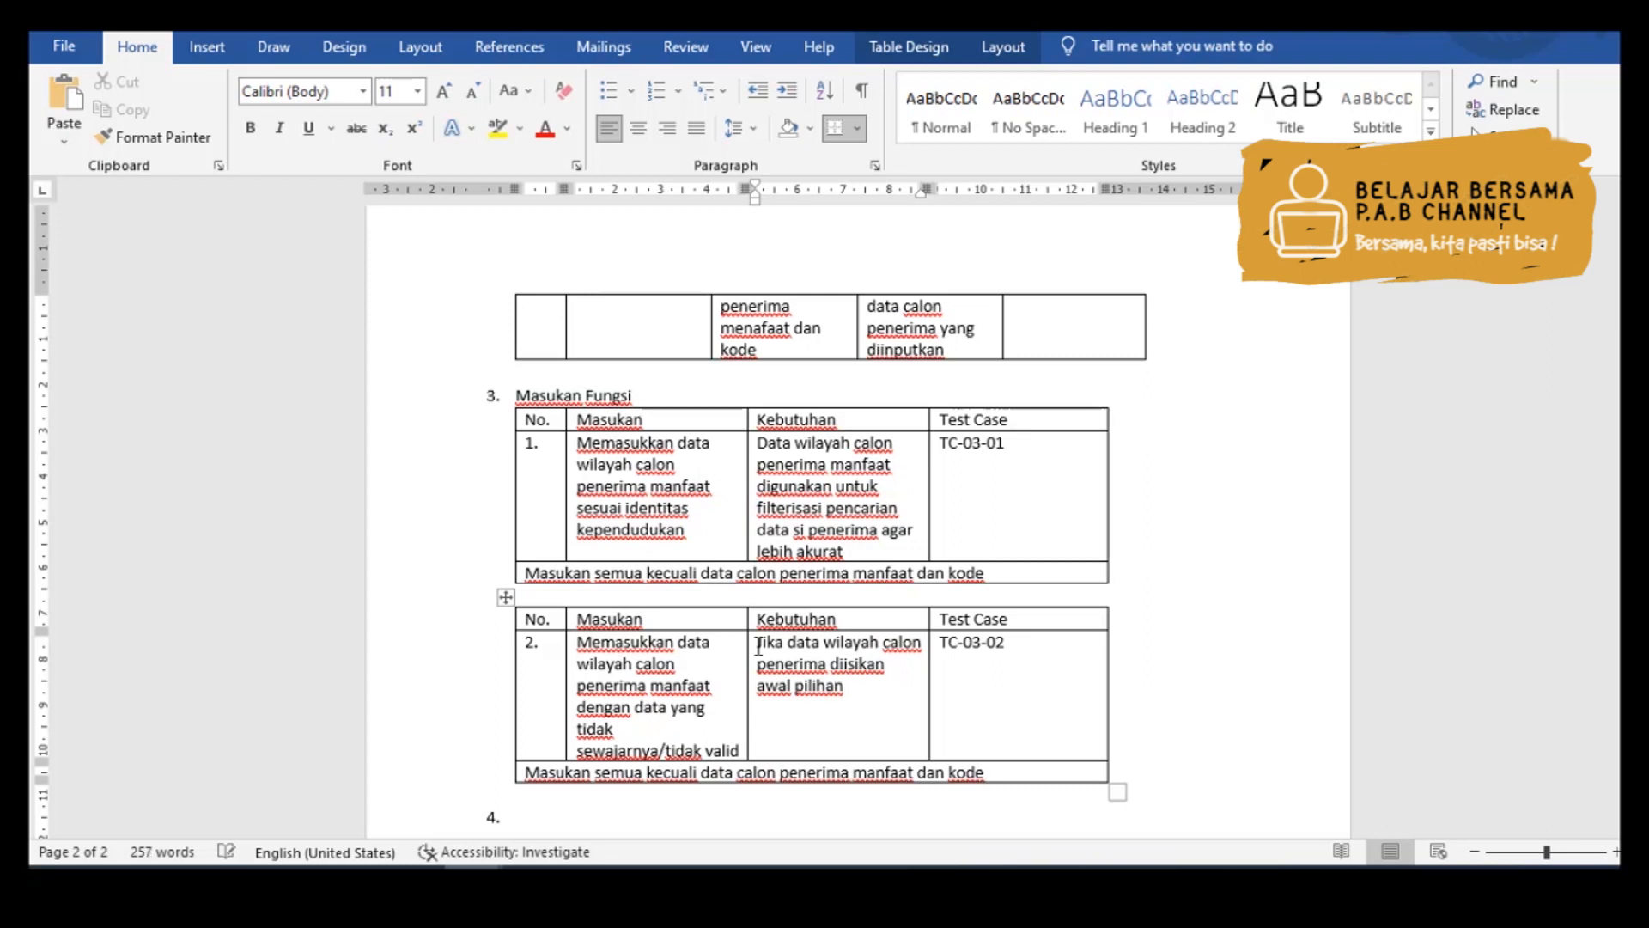
type("a")
type("l")
type(" maka tidak a")
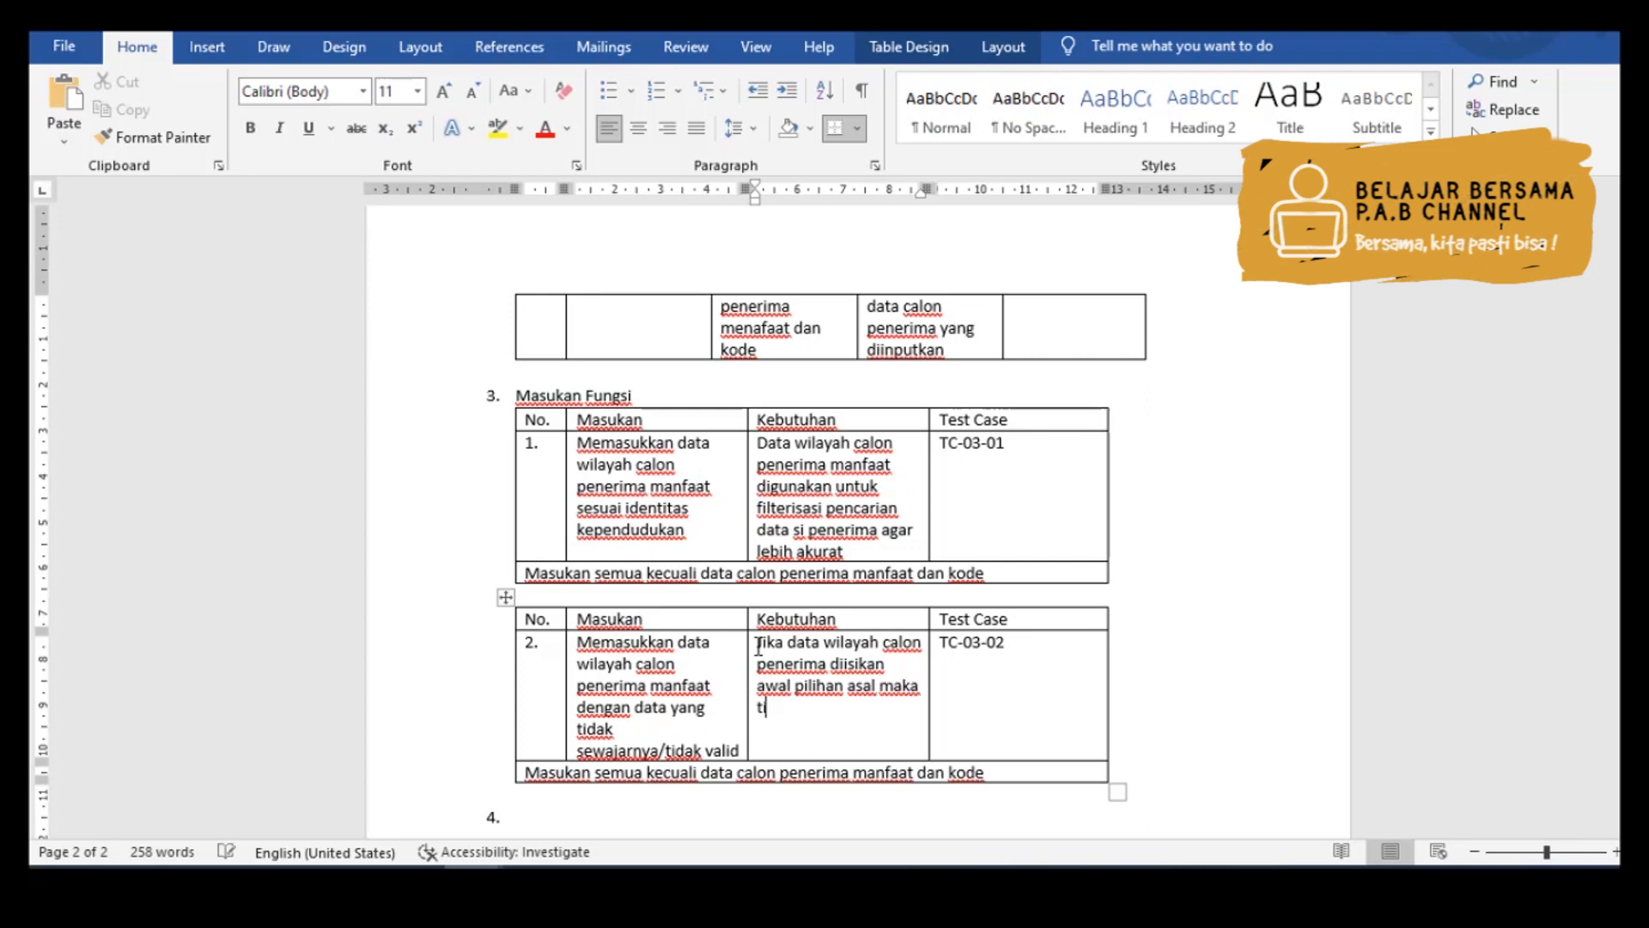
type("kan dapat ")
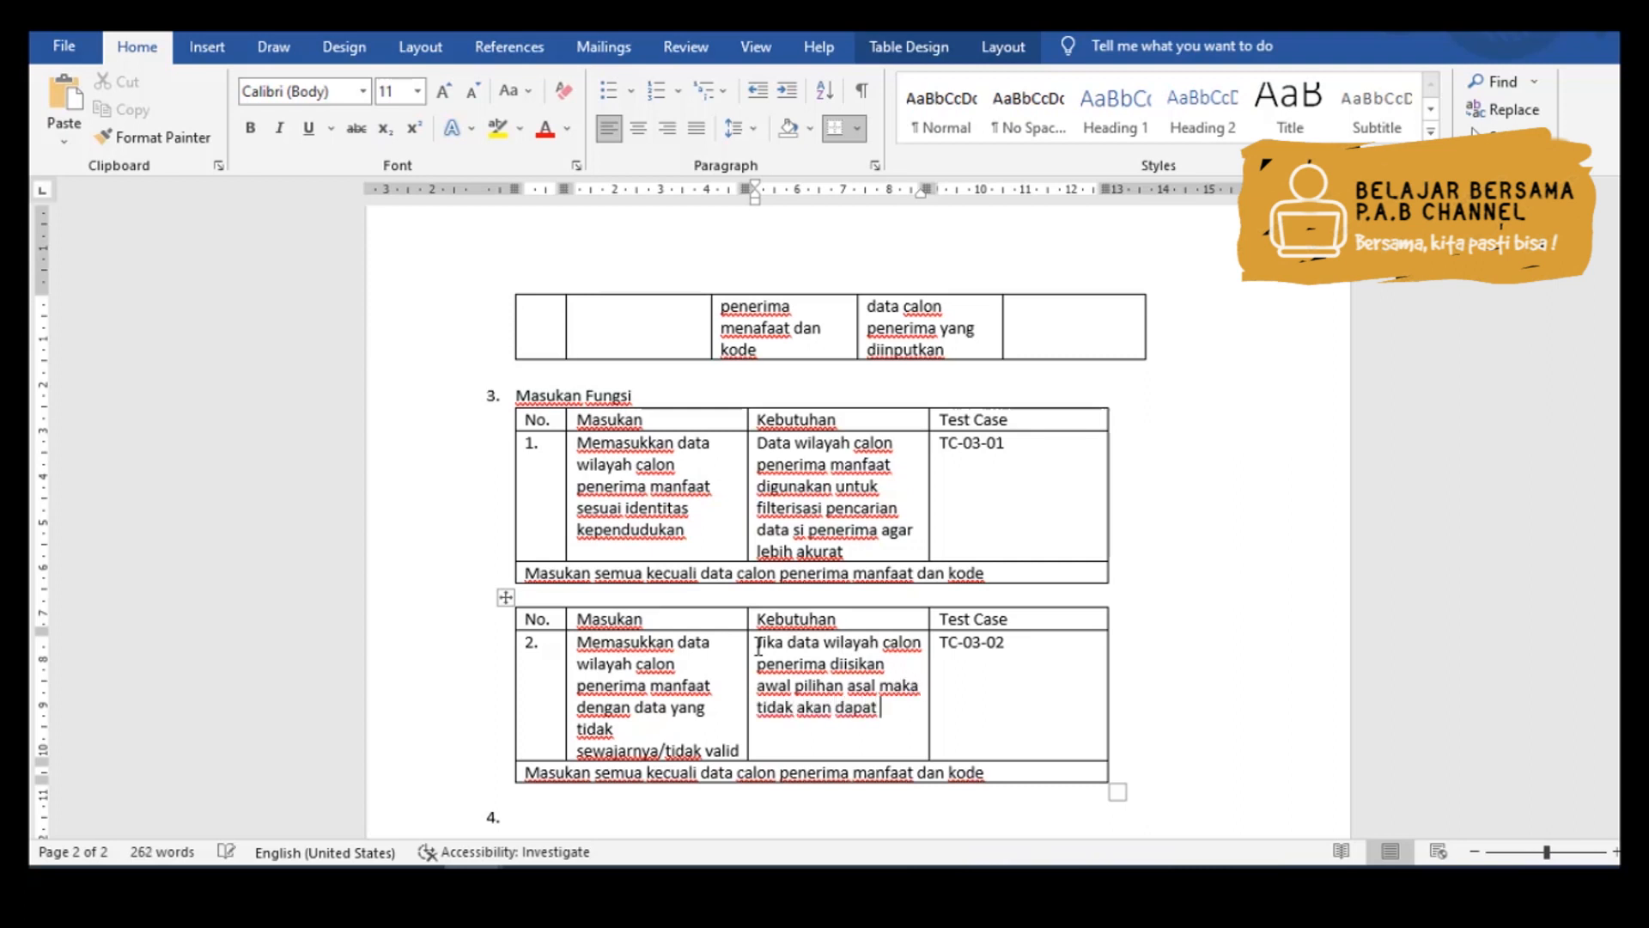
type("menampilkan p")
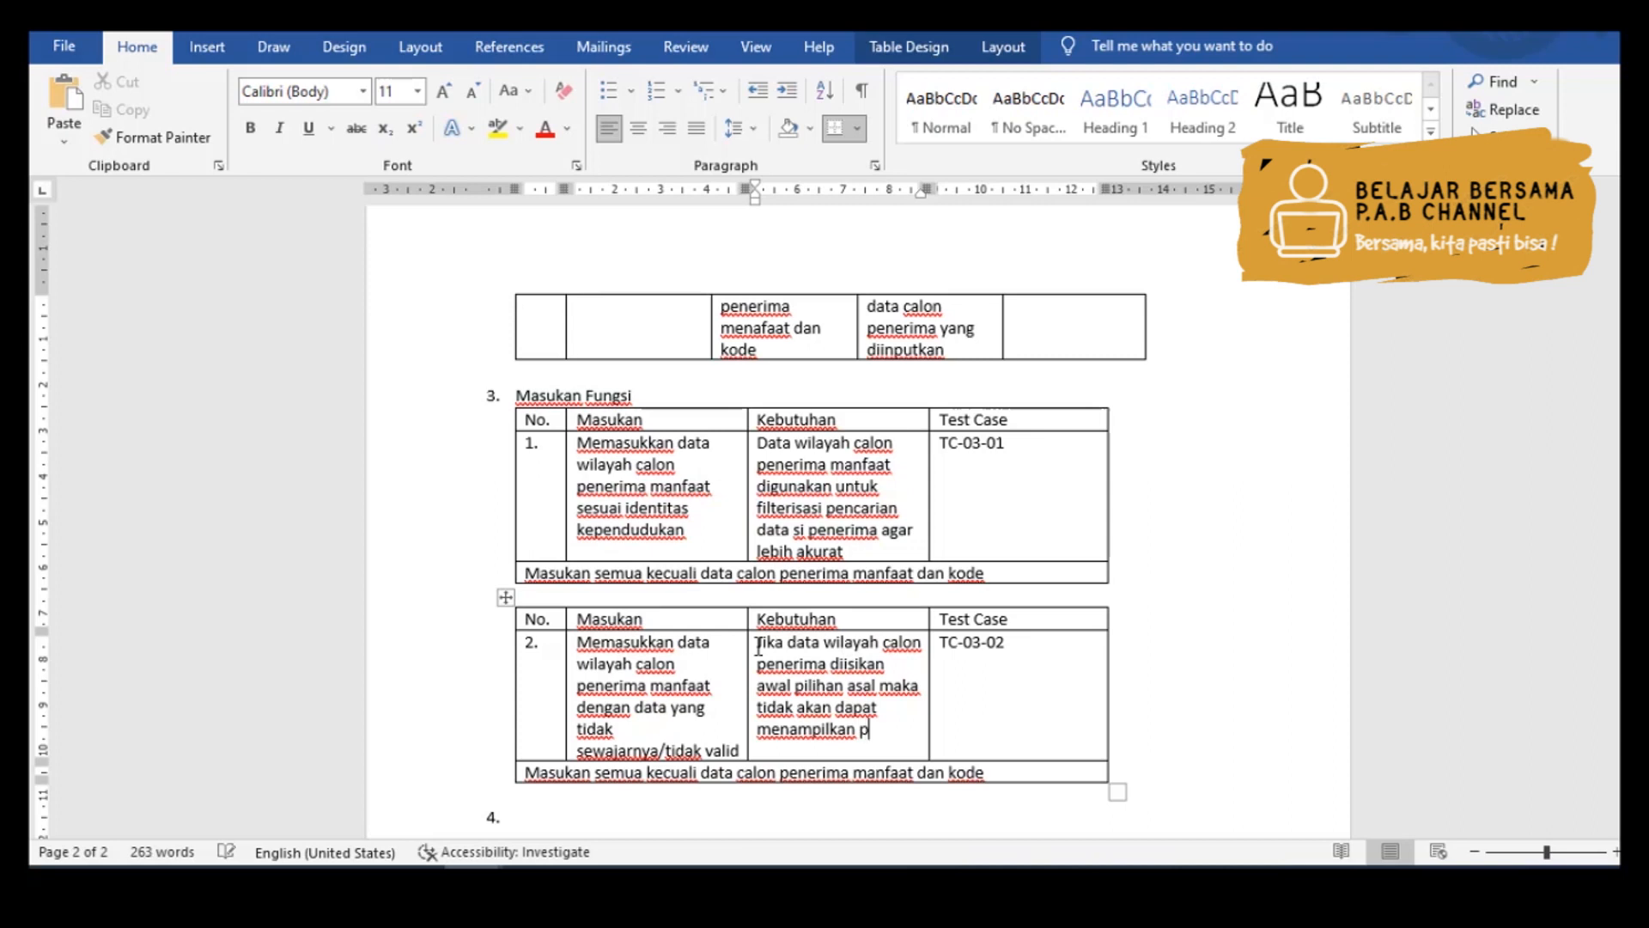
type("ilihan ")
type("wilayah ")
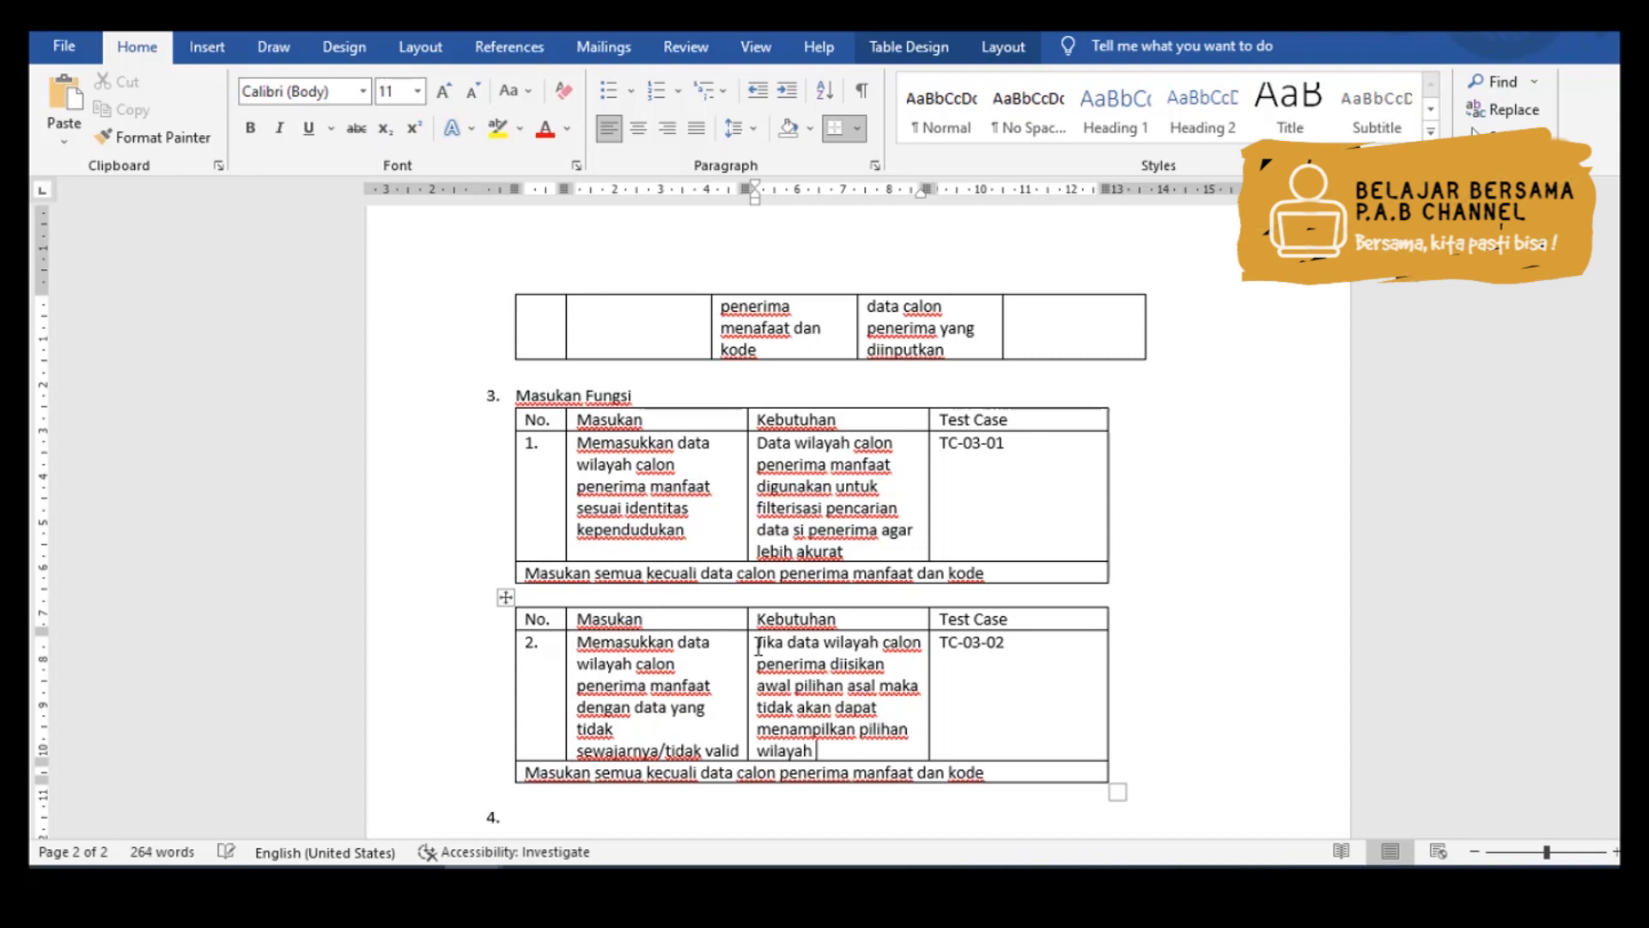
type("berikutnya")
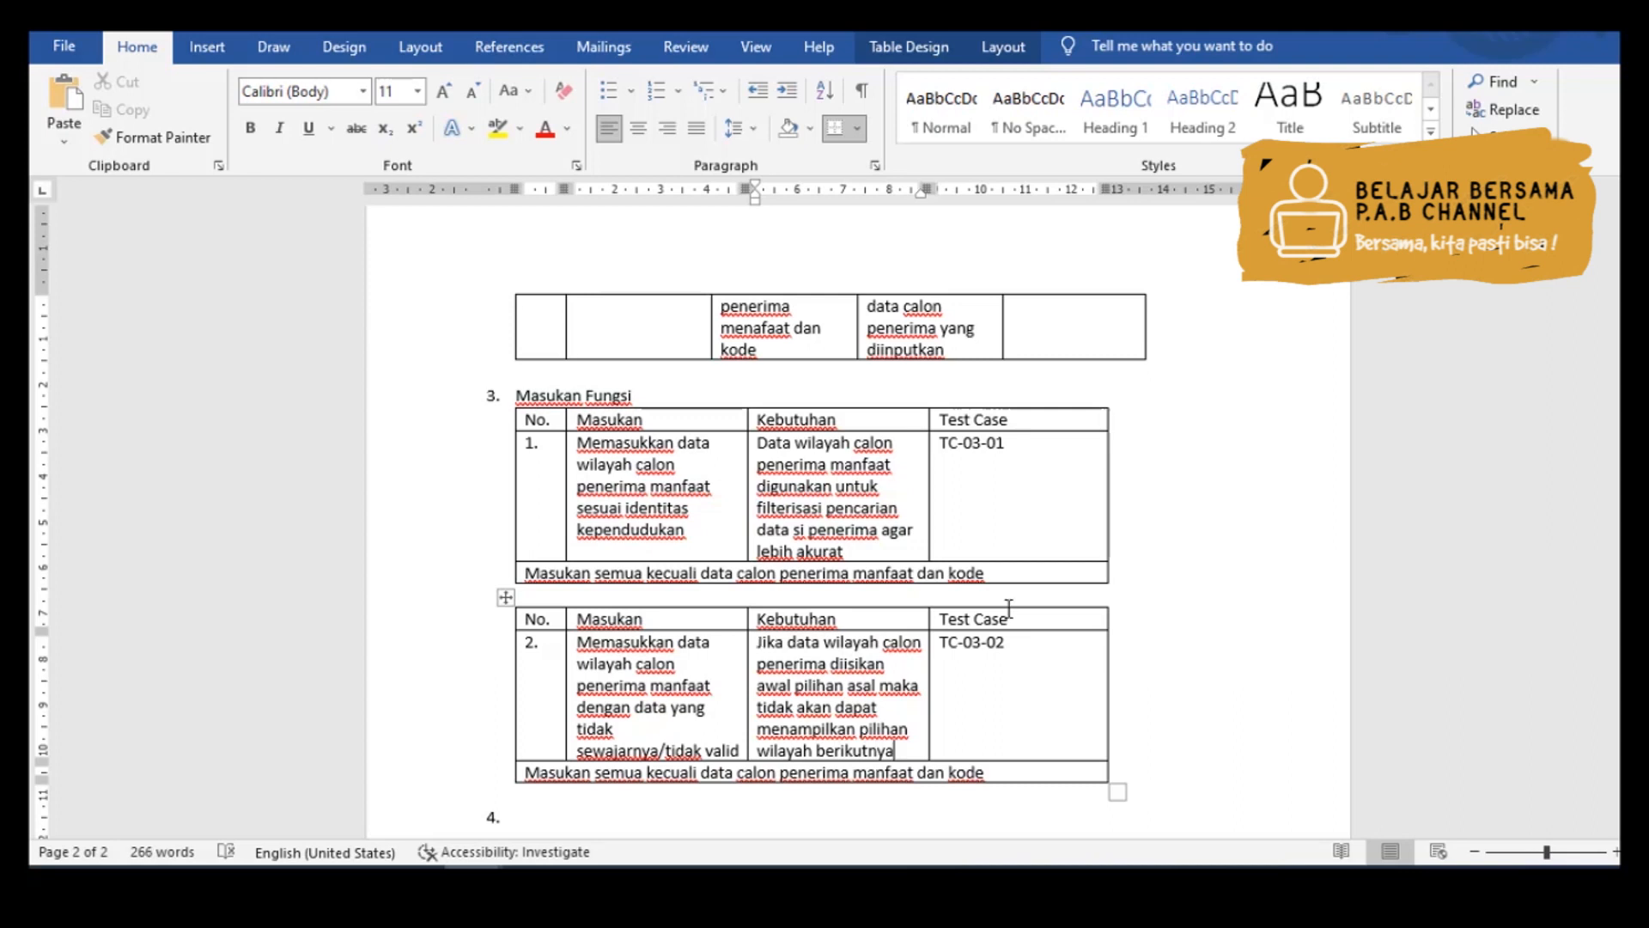
left_click(1111, 734)
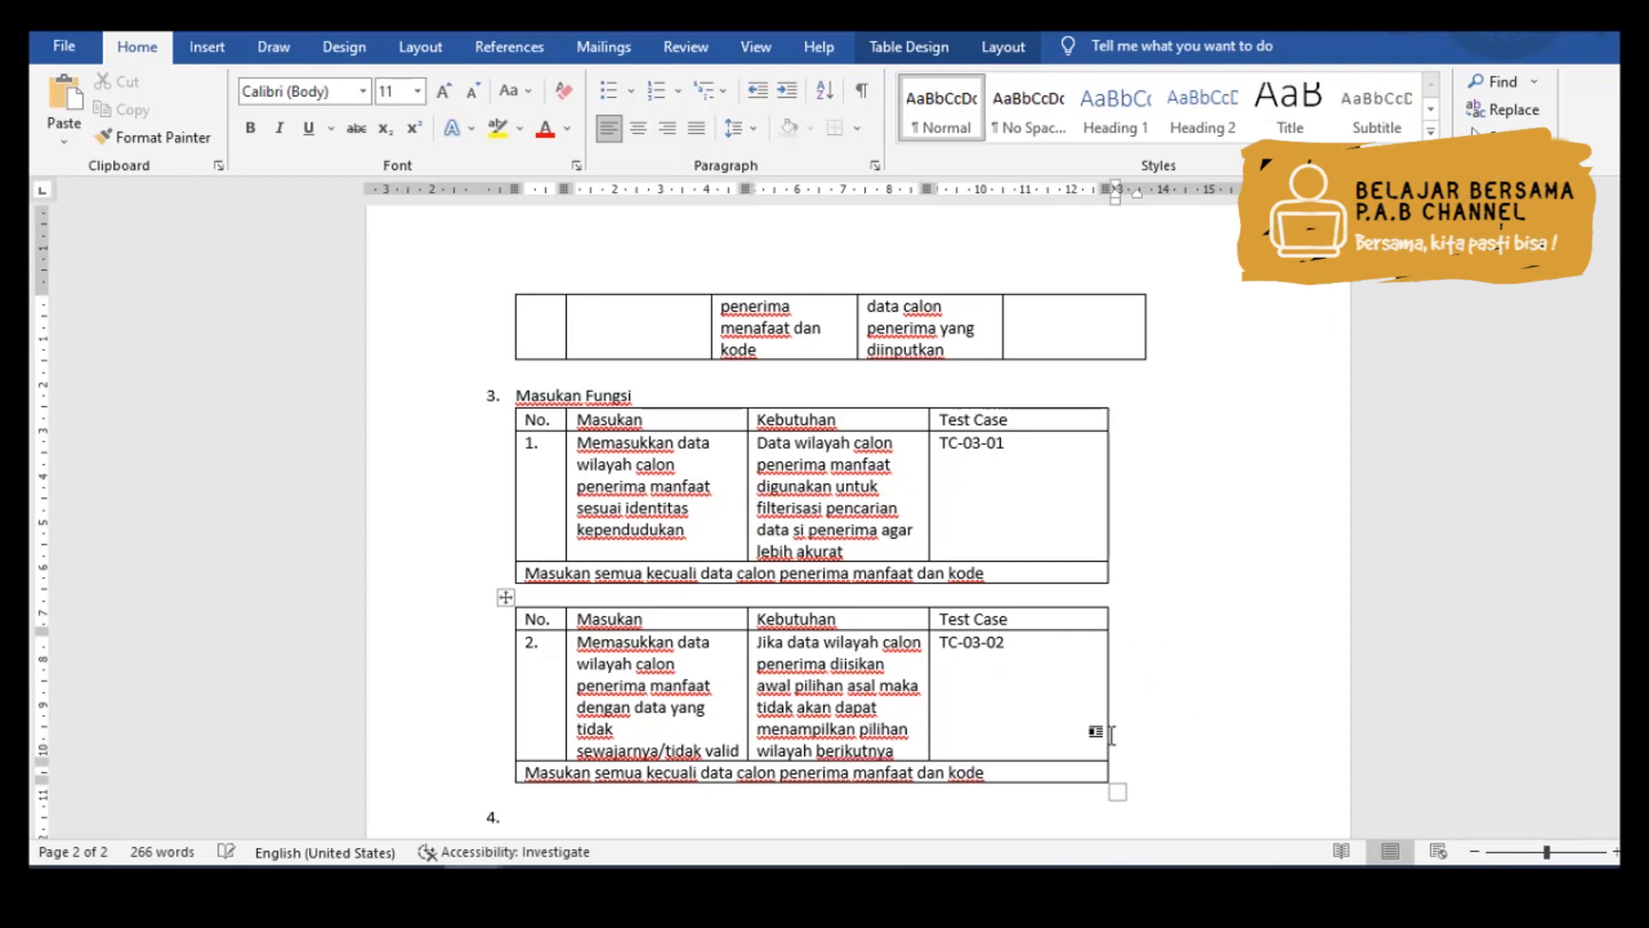
- Paste a third table copy, remove 'wilayah' from its Masukan text, and number it 3
left_click(907, 805)
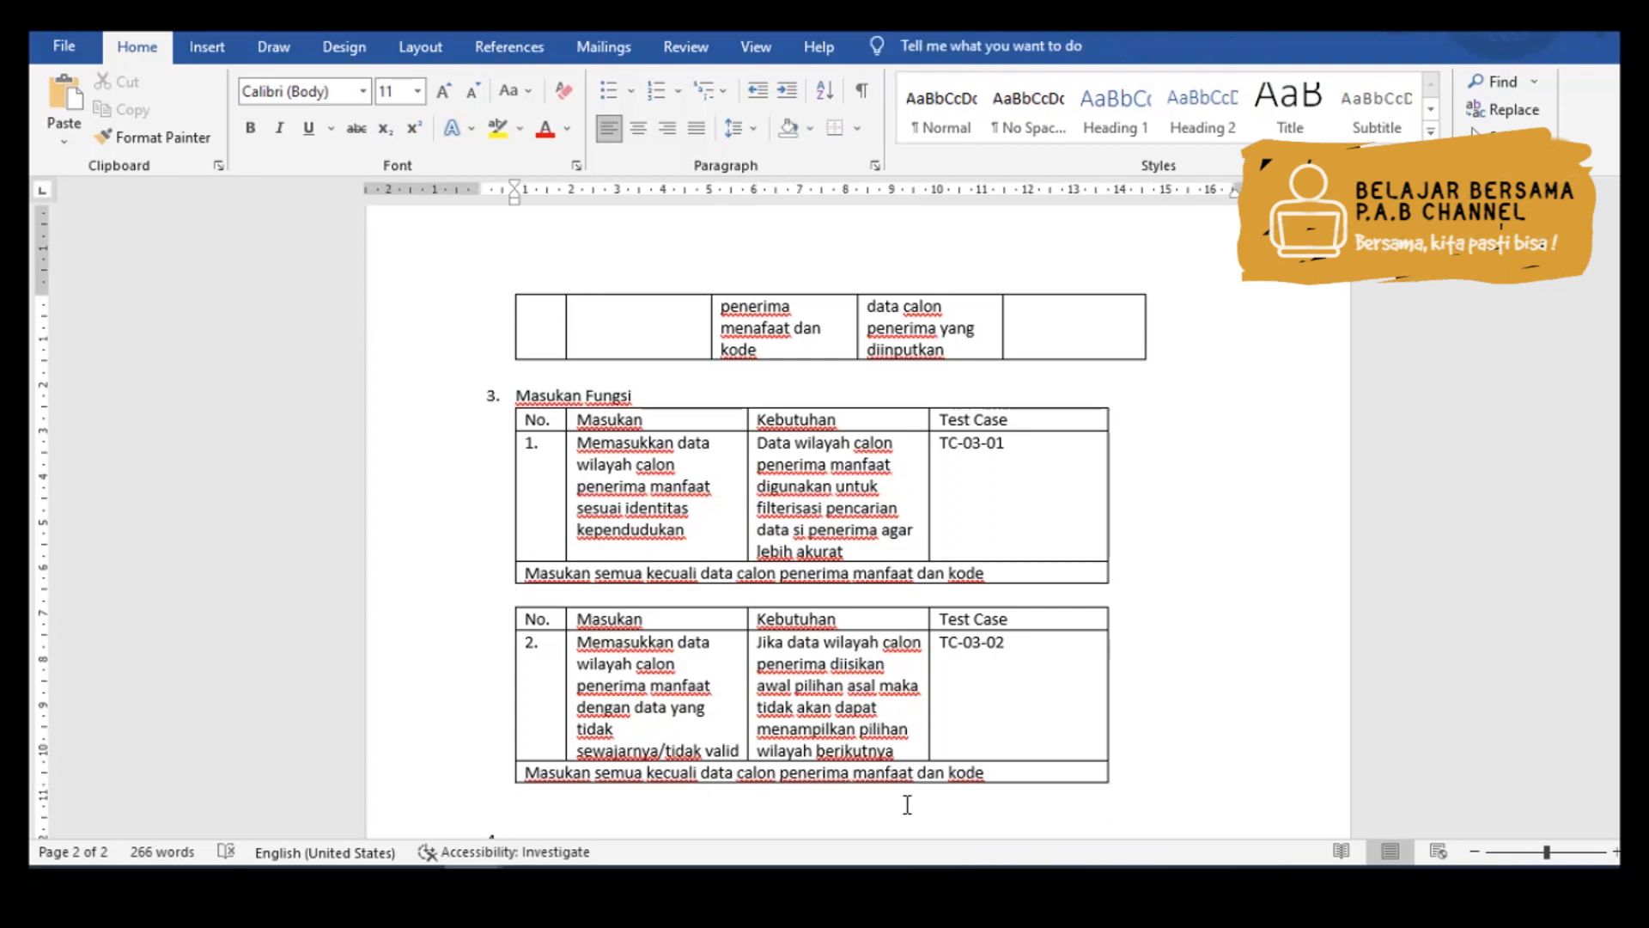
key("ctrl+v")
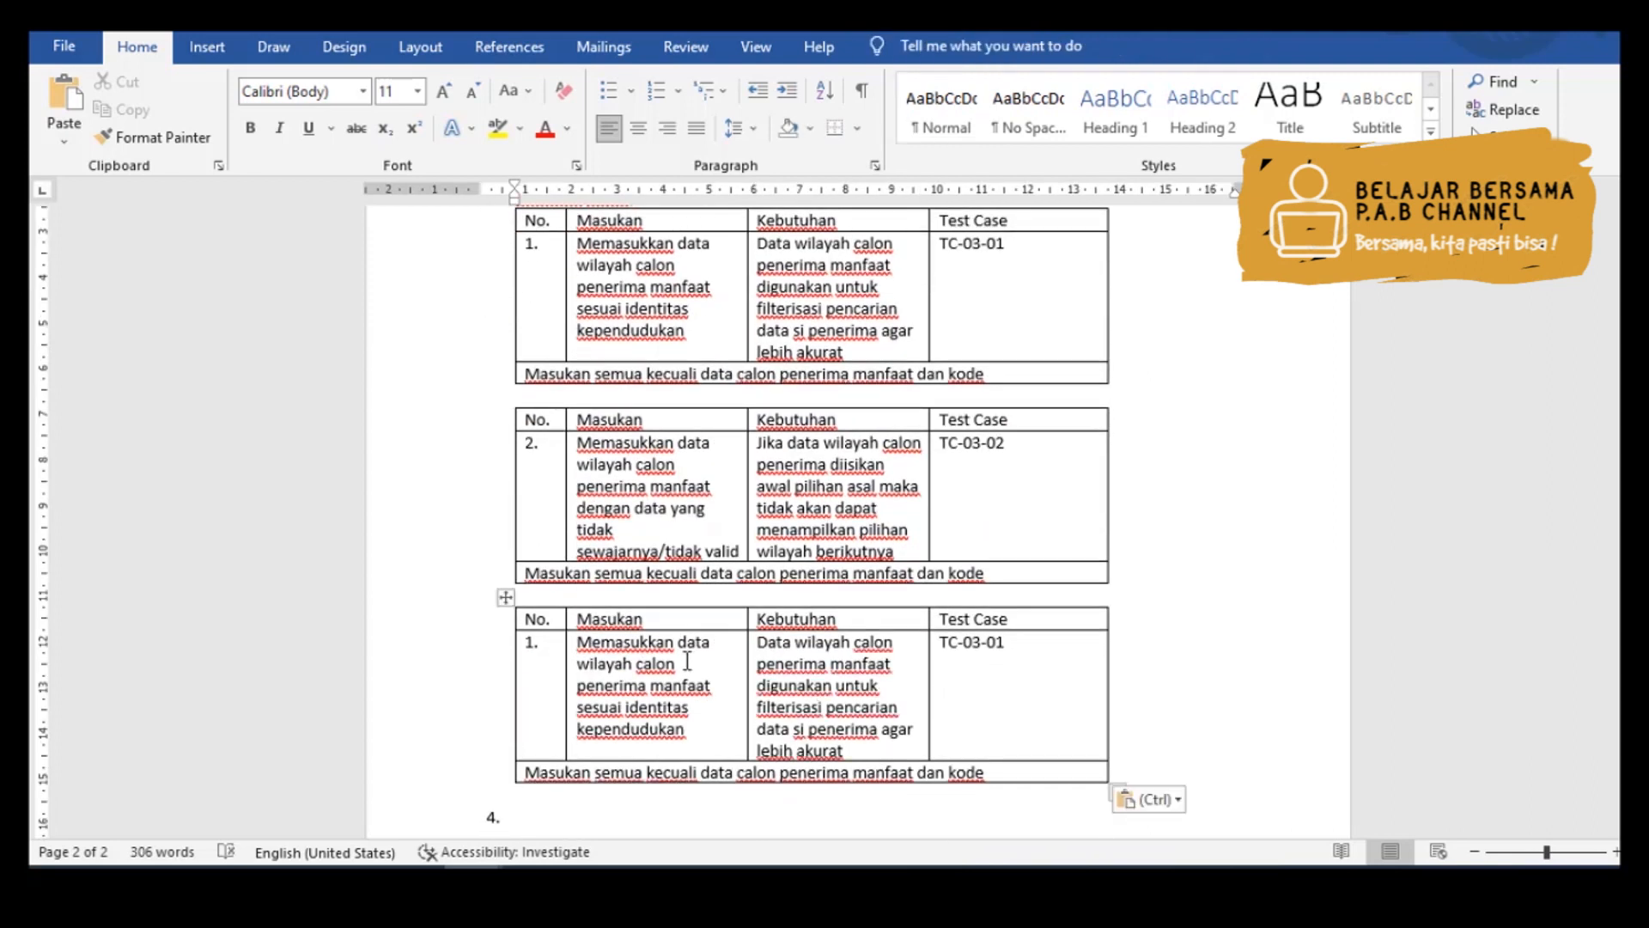
left_click_drag(637, 666, 578, 666)
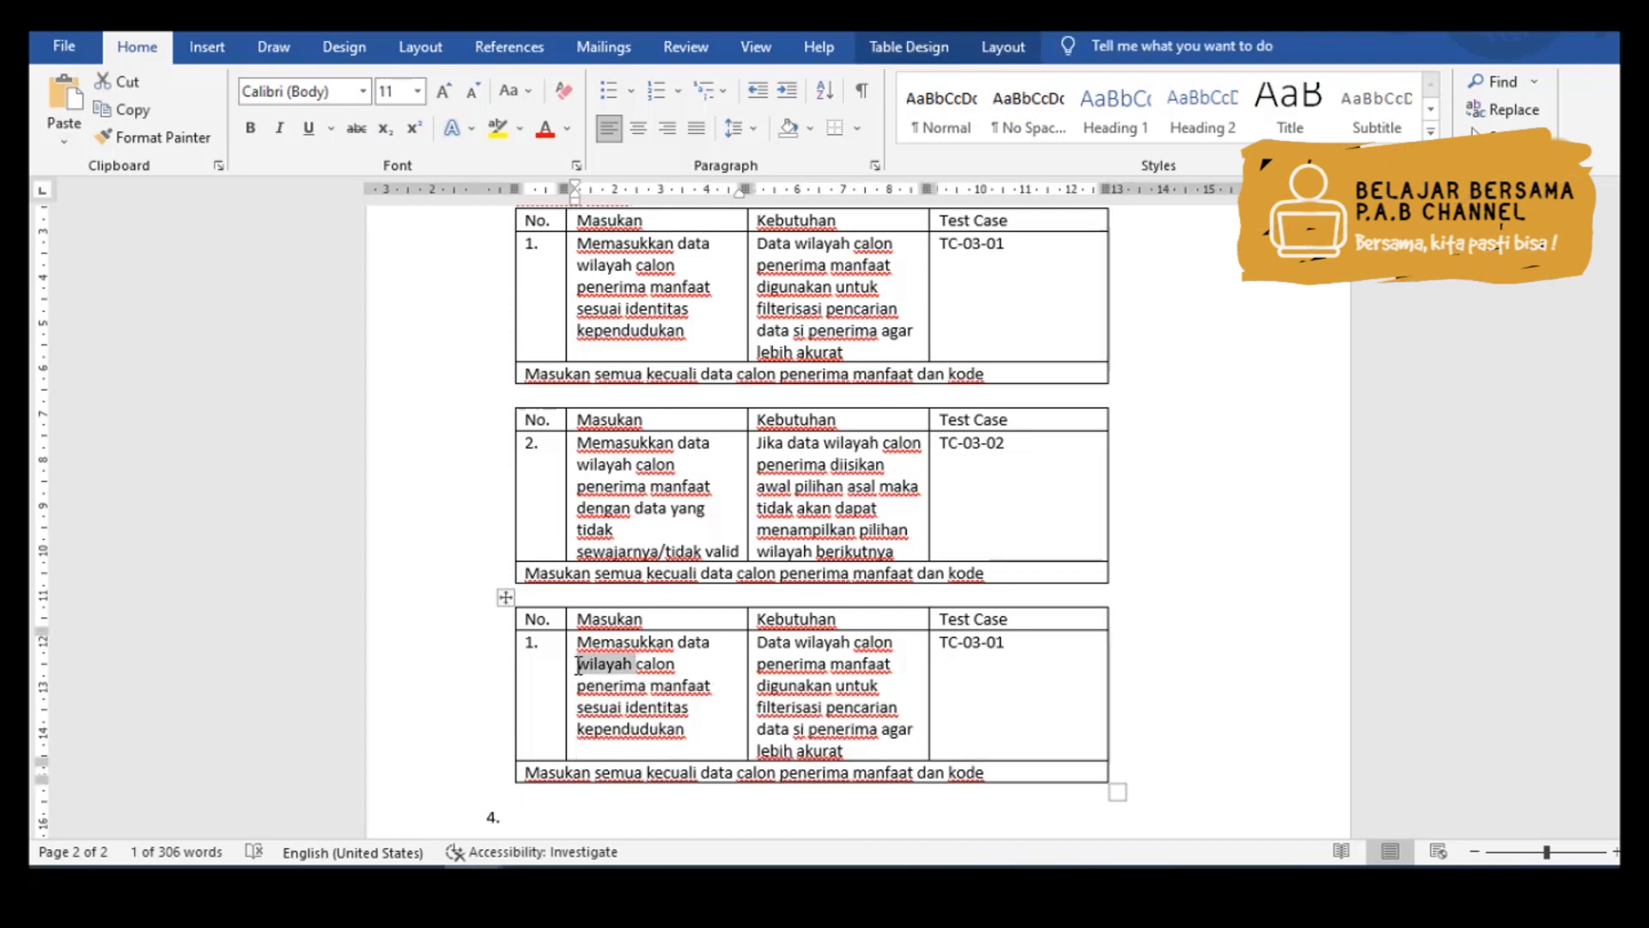
key("Delete")
left_click(547, 645)
key("BackSpace")
key("BackSpace")
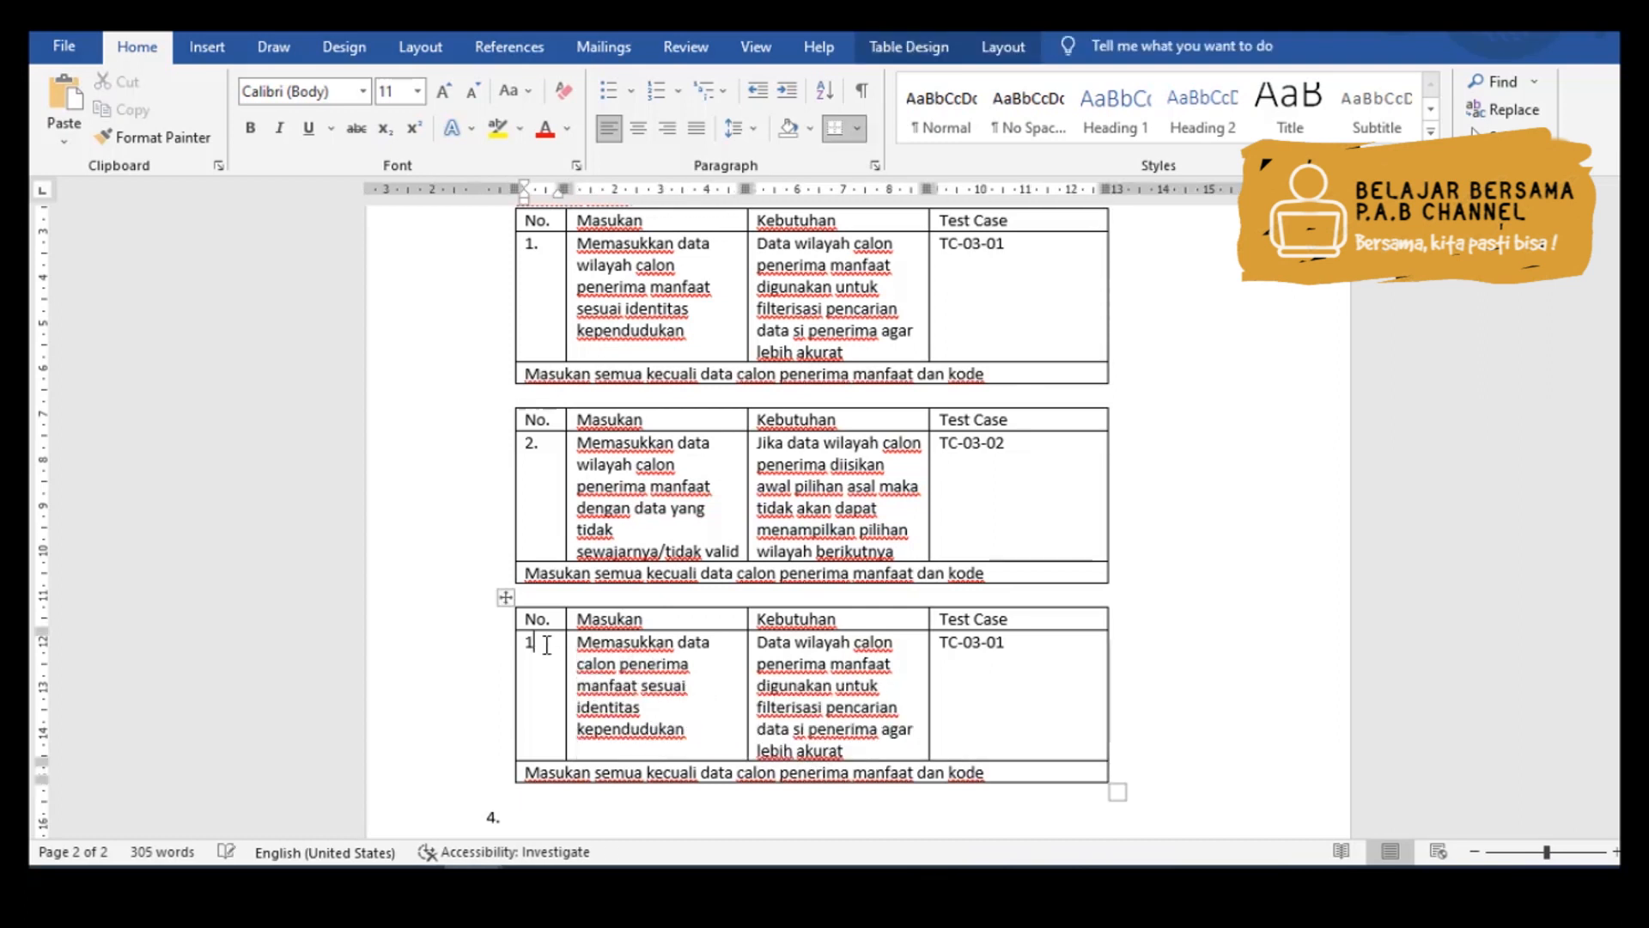
type("3.")
- In table 3's Kebutuhan, drop 'wilayah', replace 'filterisasi' with 'pencocokan', and delete 'pencarian'
left_click(857, 645)
key("ctrl+shift+Left")
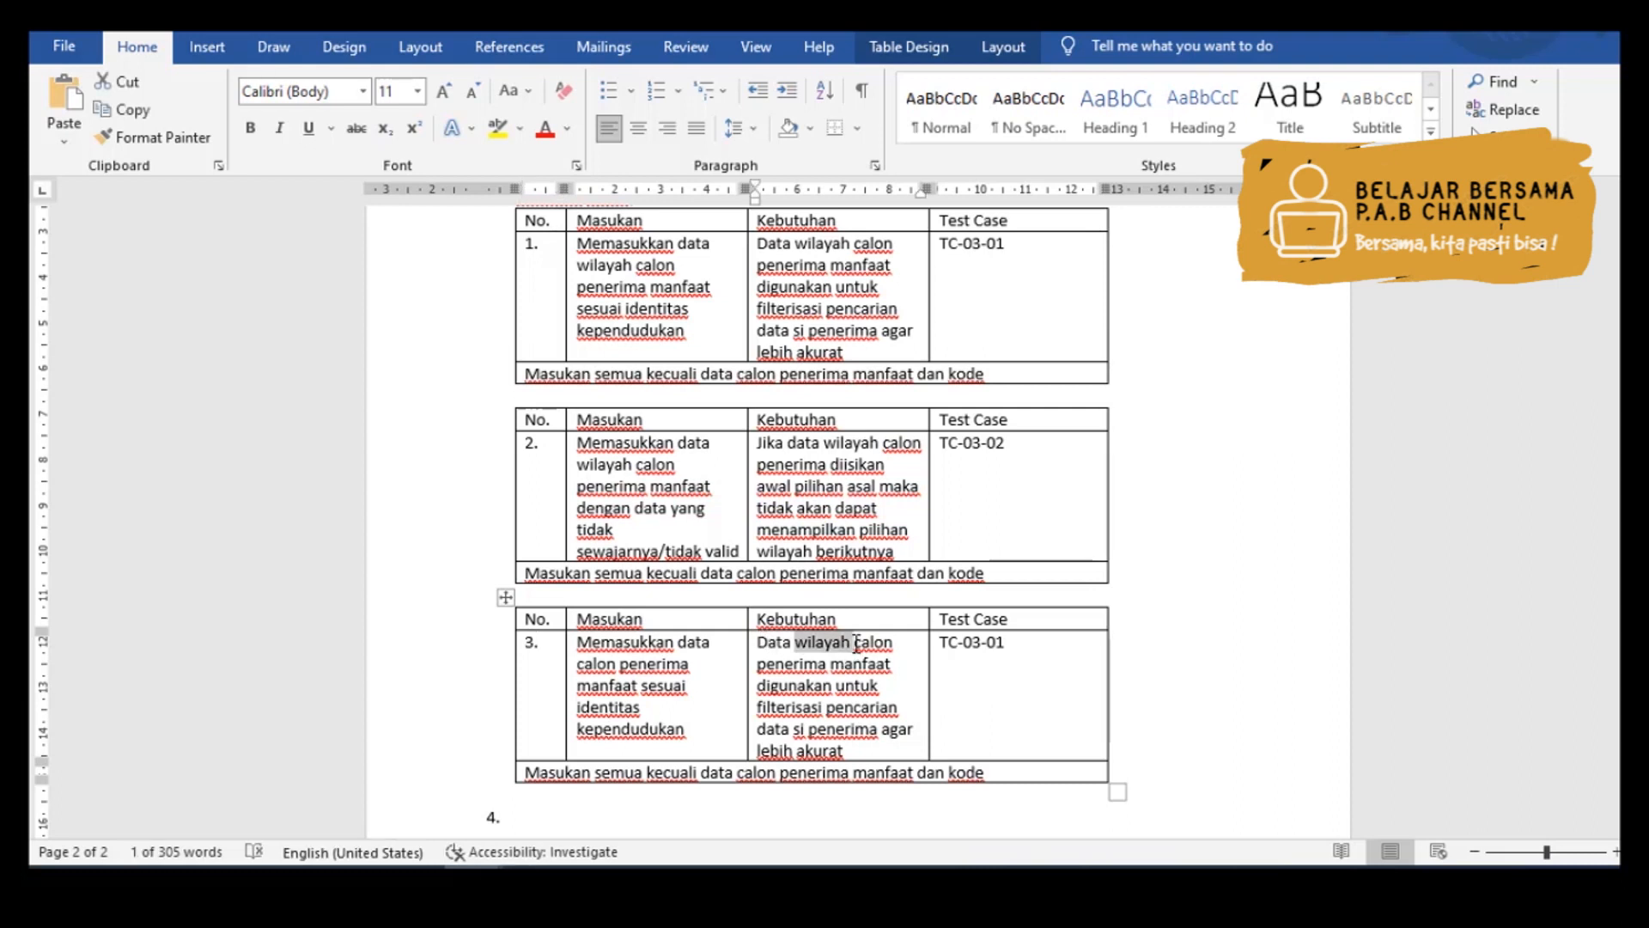
key("BackSpace")
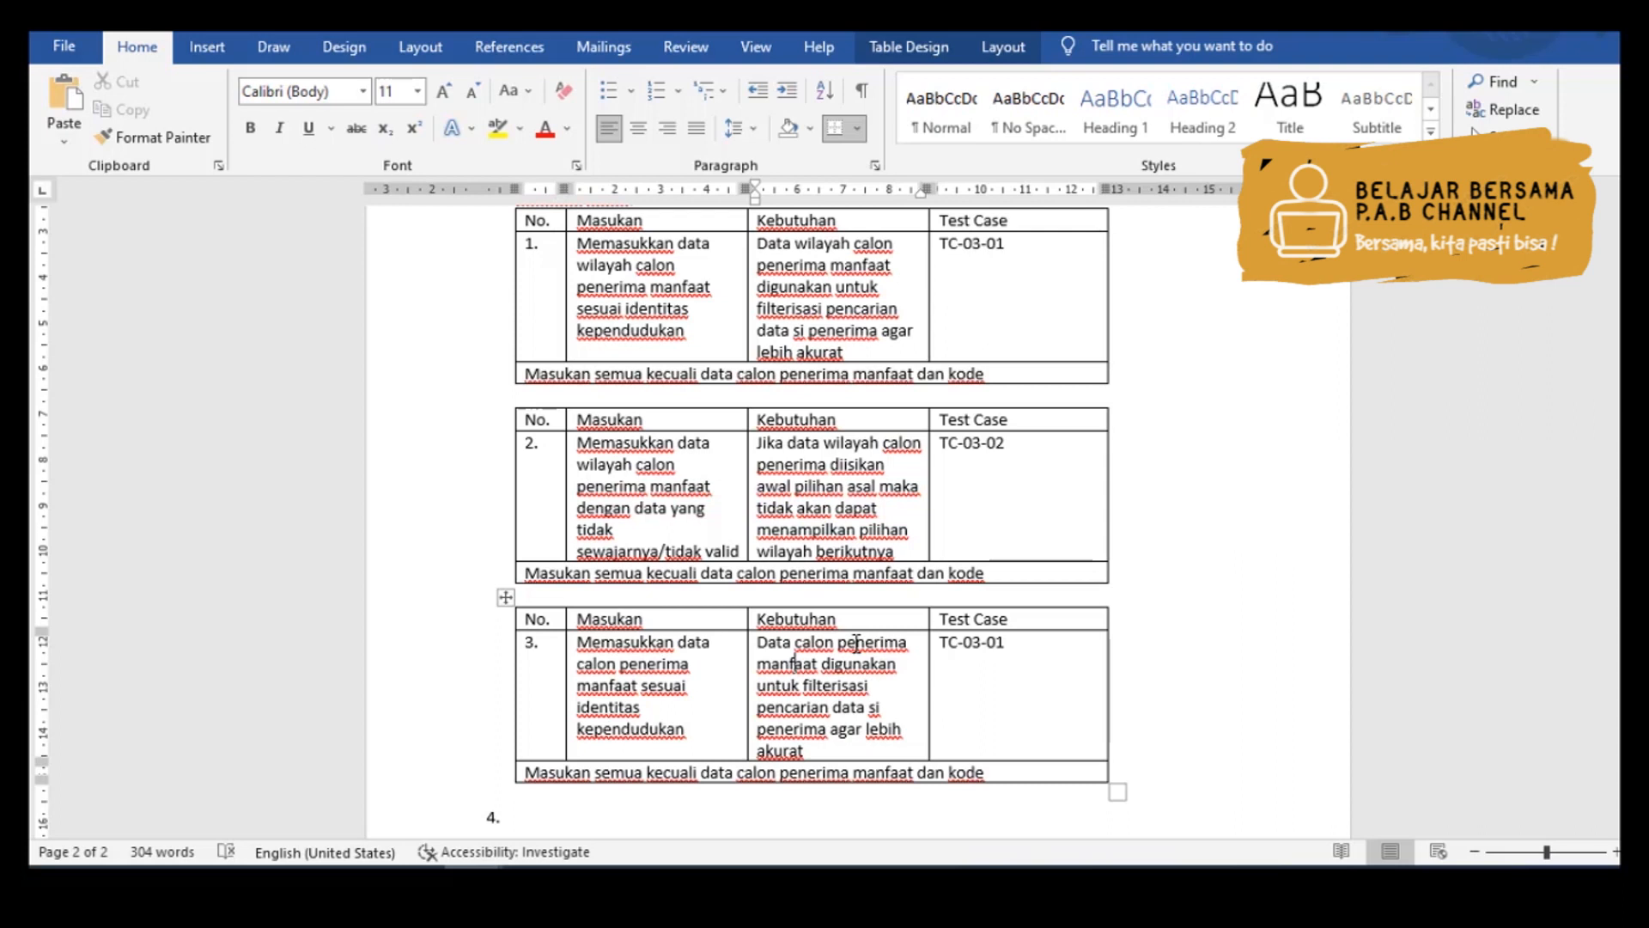
key("Down")
key("ctrl+shift+Right")
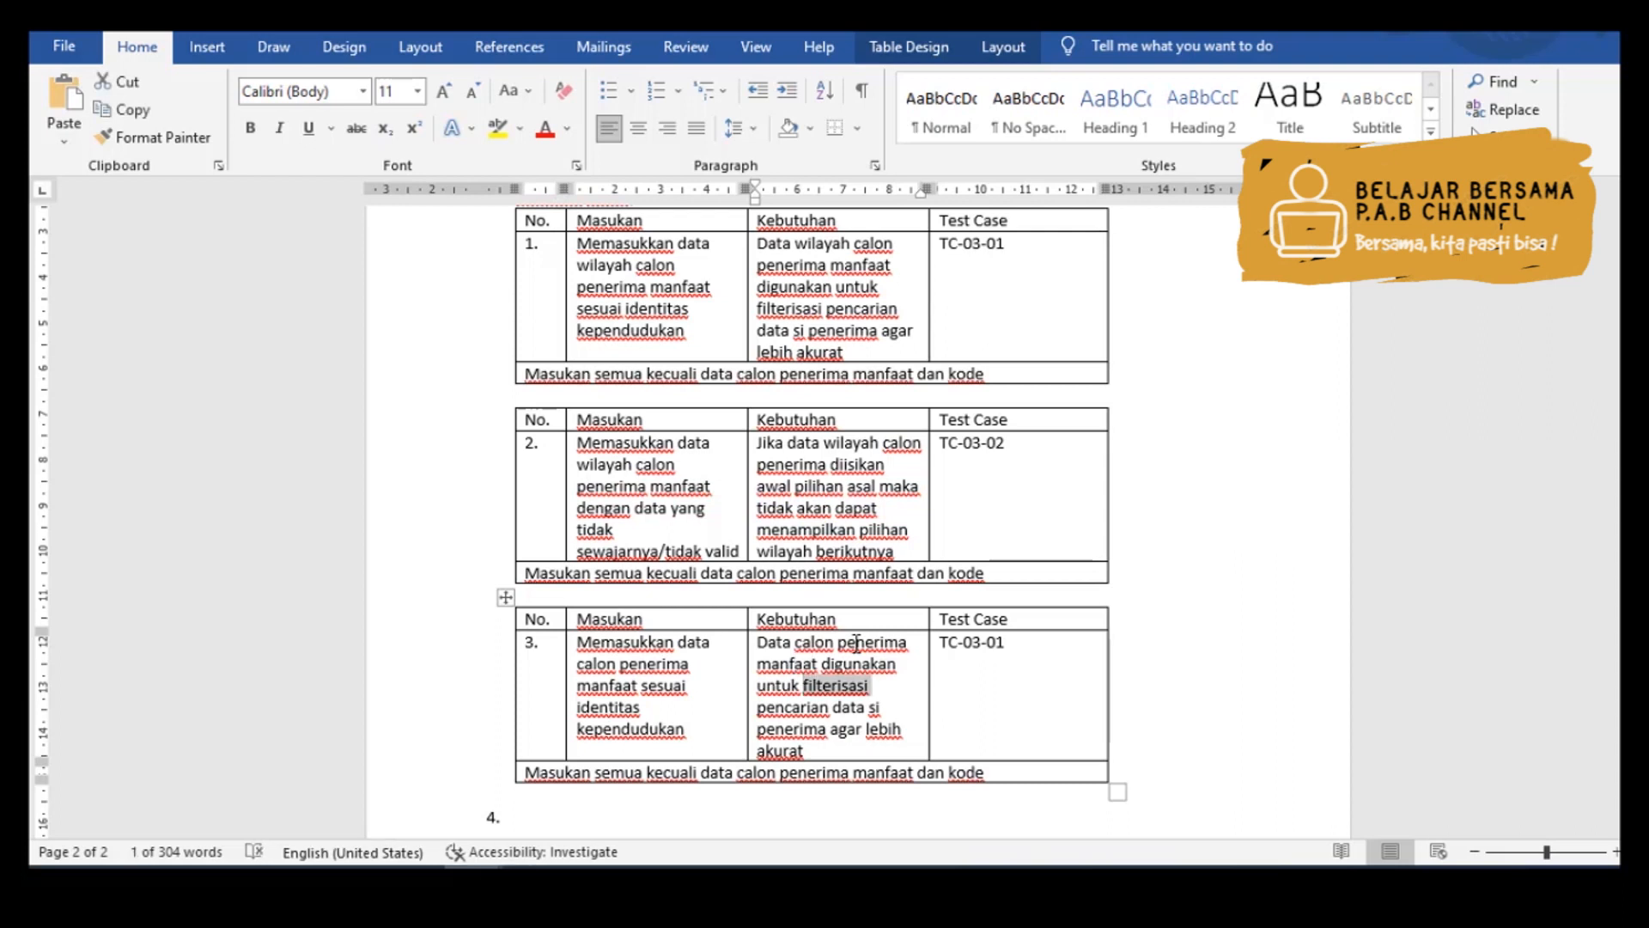
type("pencoco")
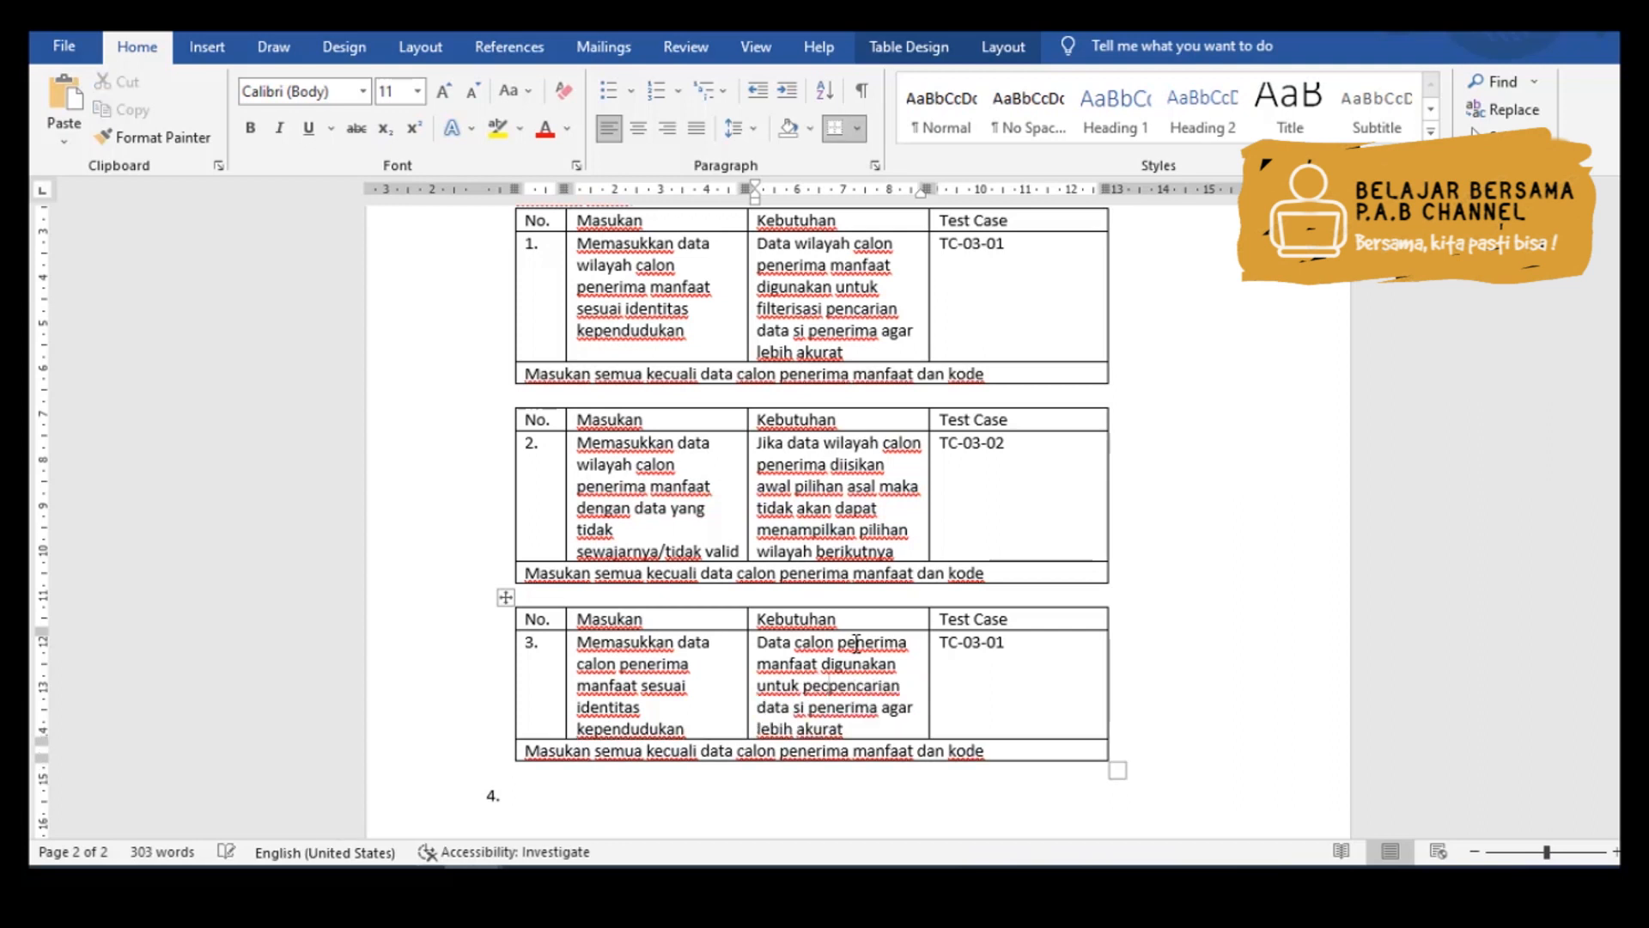
type("kan")
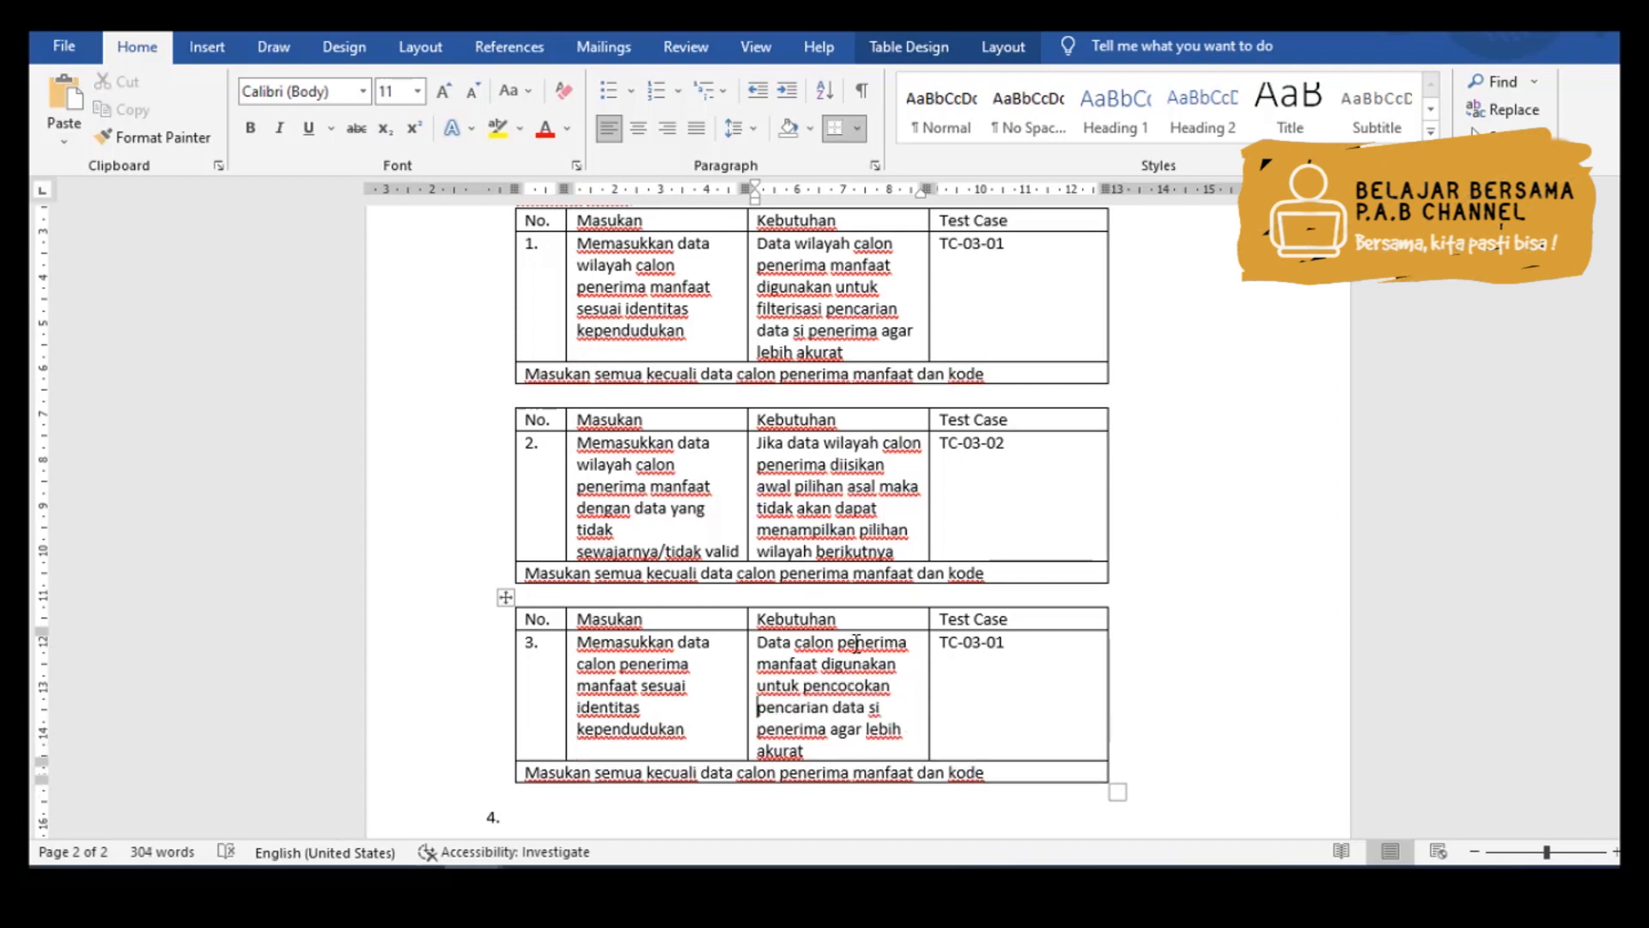
key("ctrl+shift+Right")
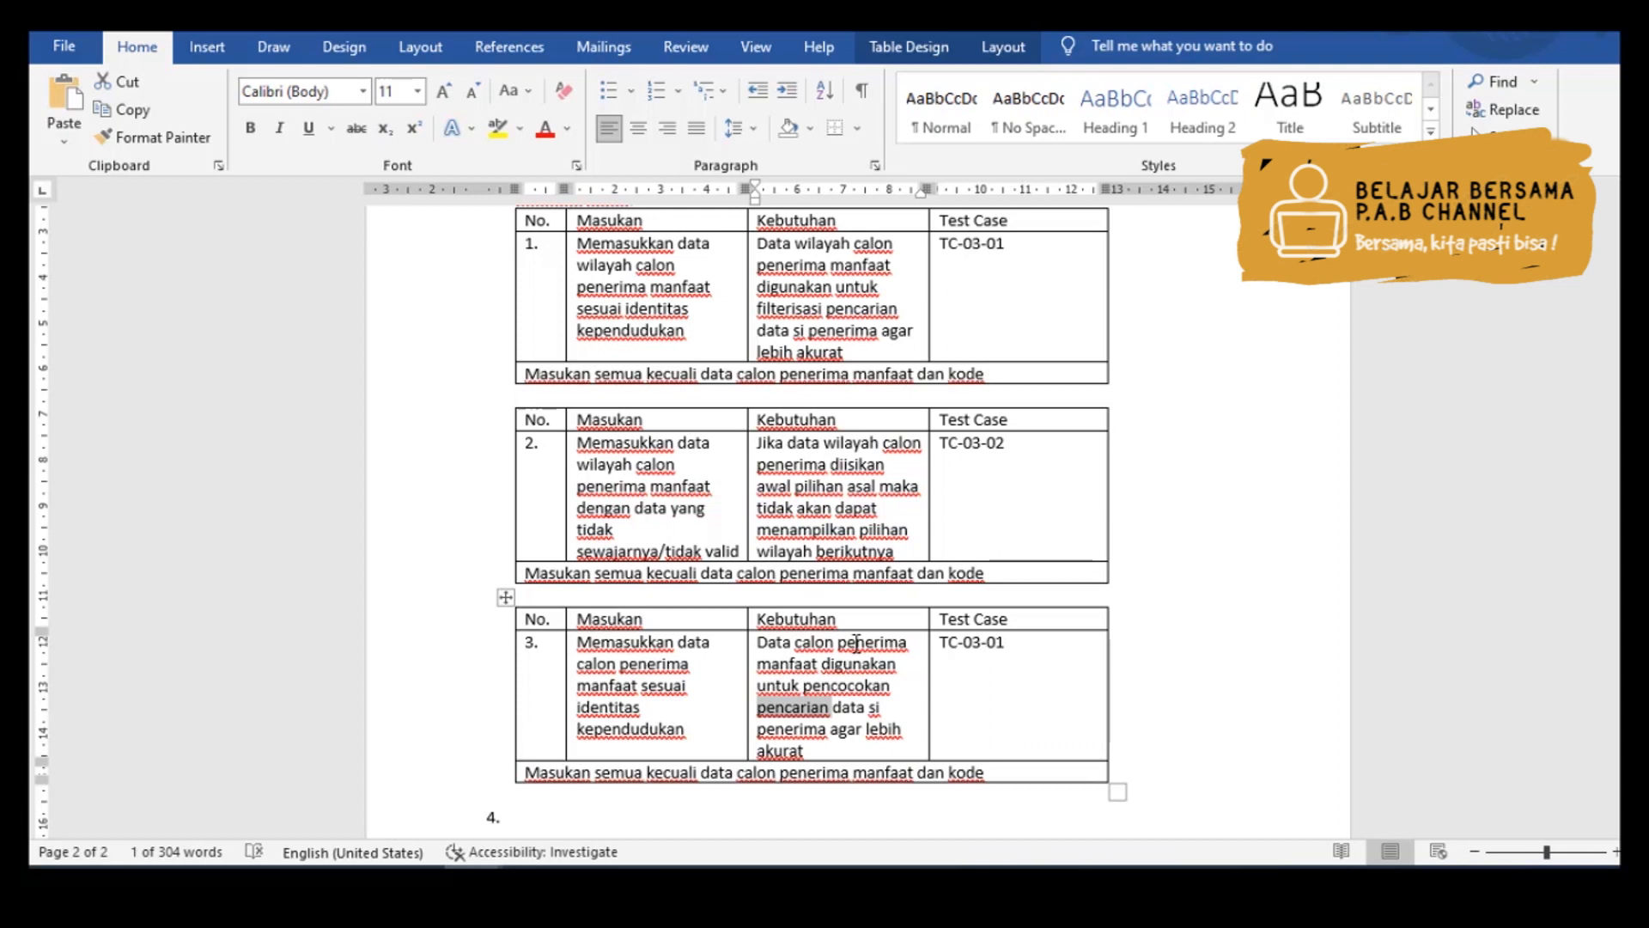
key("Left")
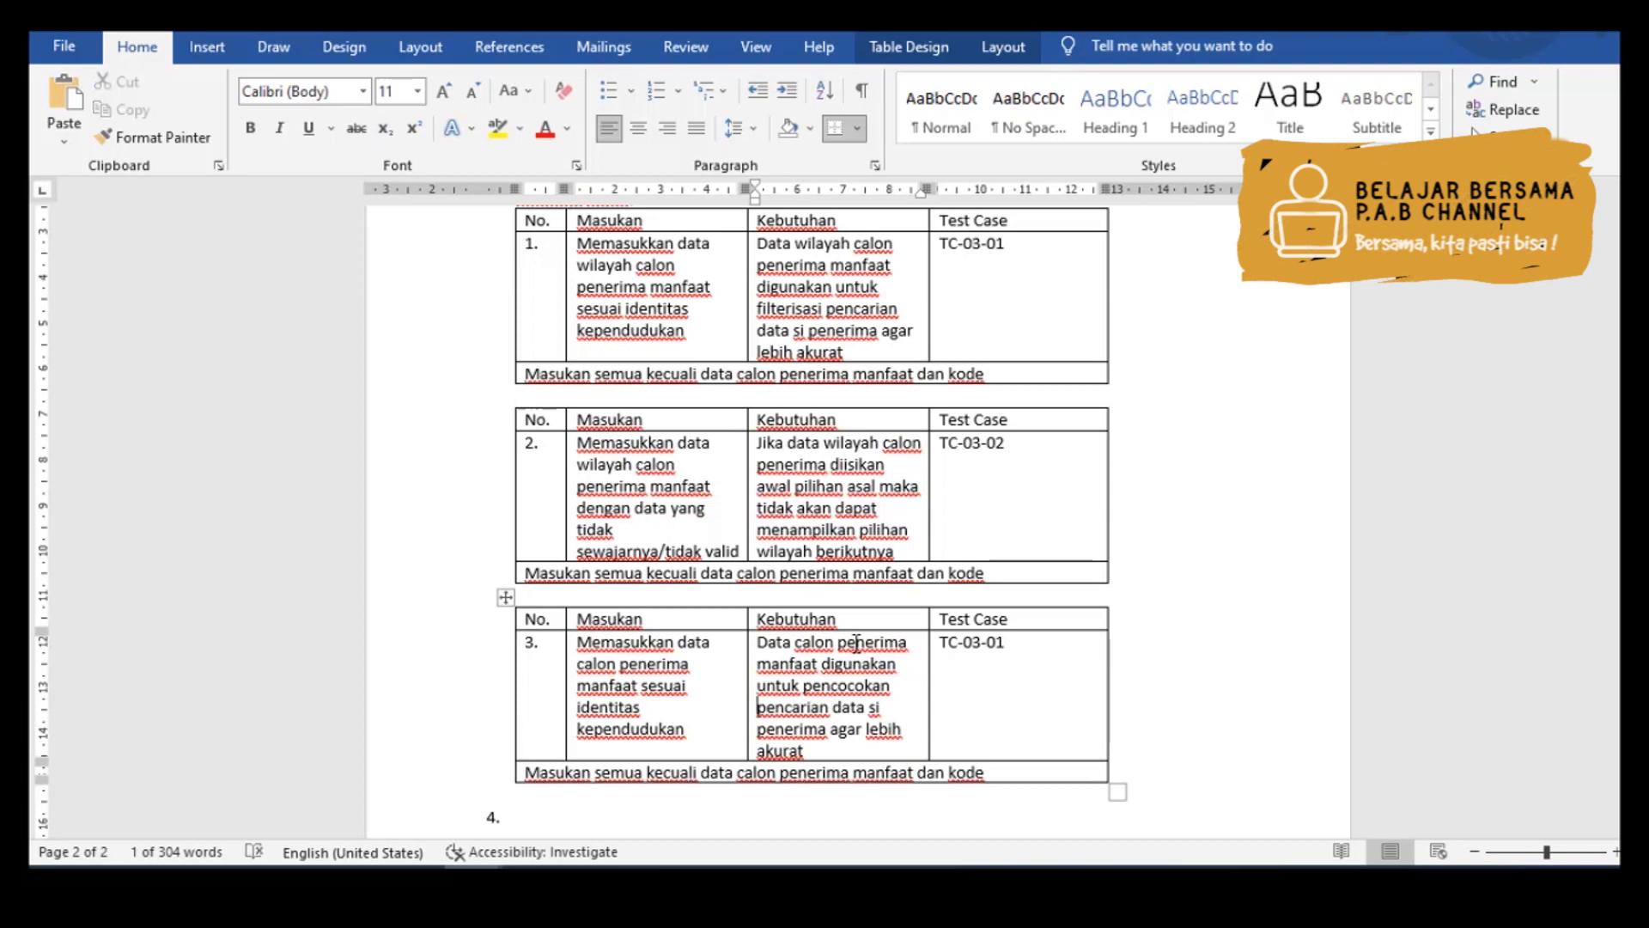
key("ctrl+shift+Right")
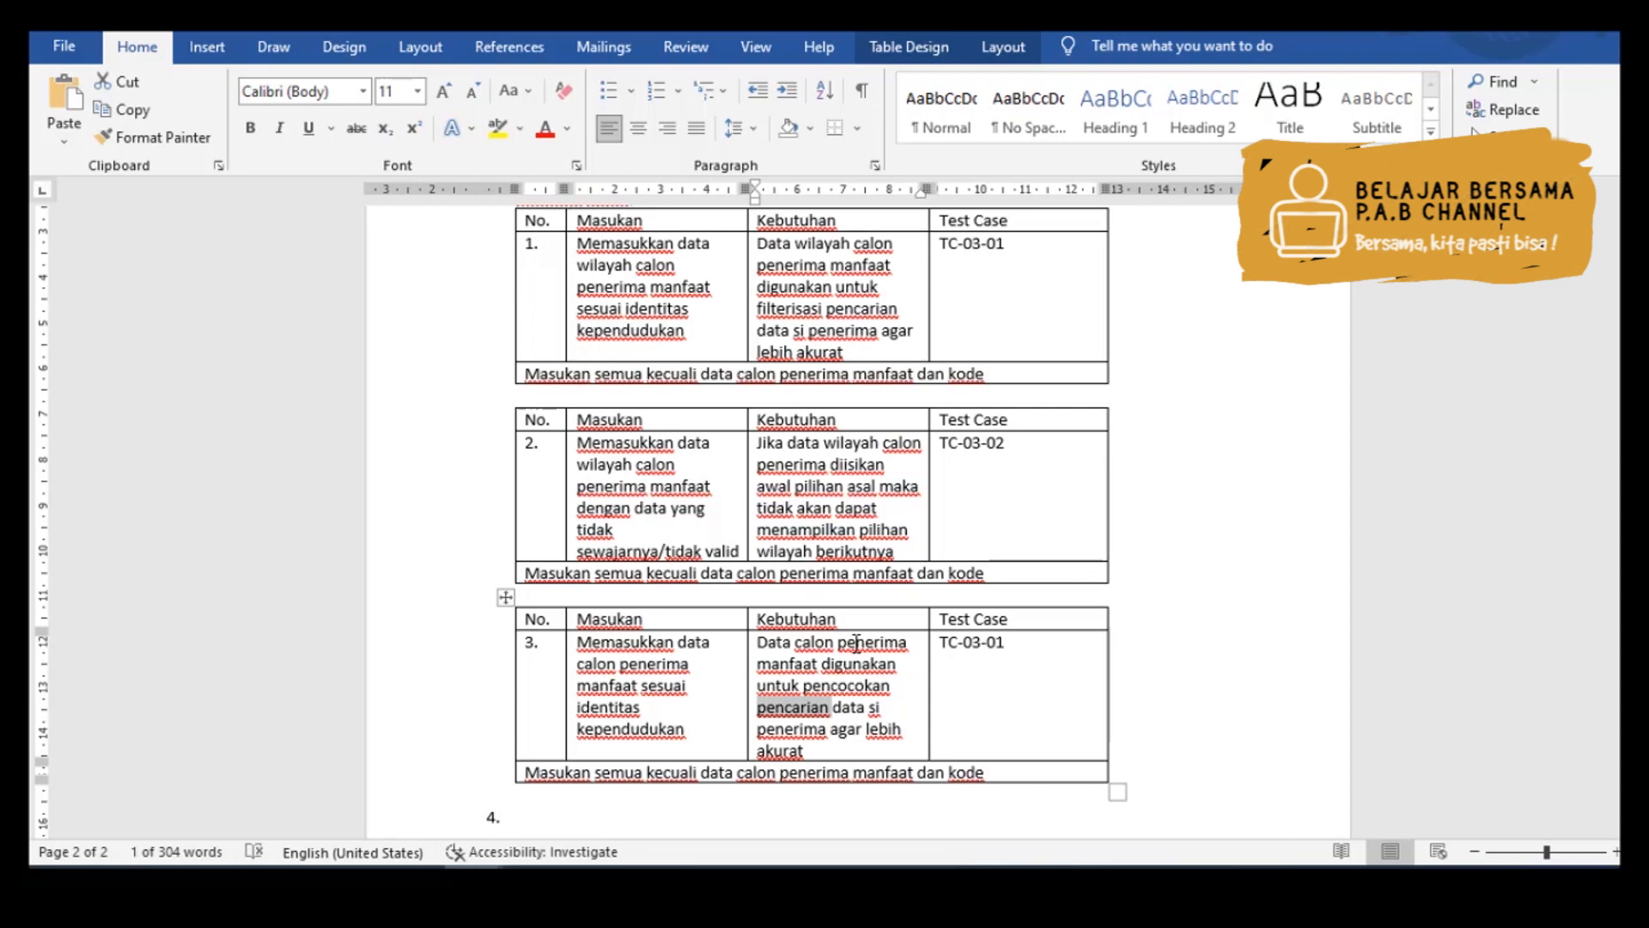
key("Delete")
key("Right")
key("Right")
key("Right")
key("Right")
key("Right")
key("Right")
key("Right")
key("Right")
key("Right")
key("Right")
key("Right")
key("Right")
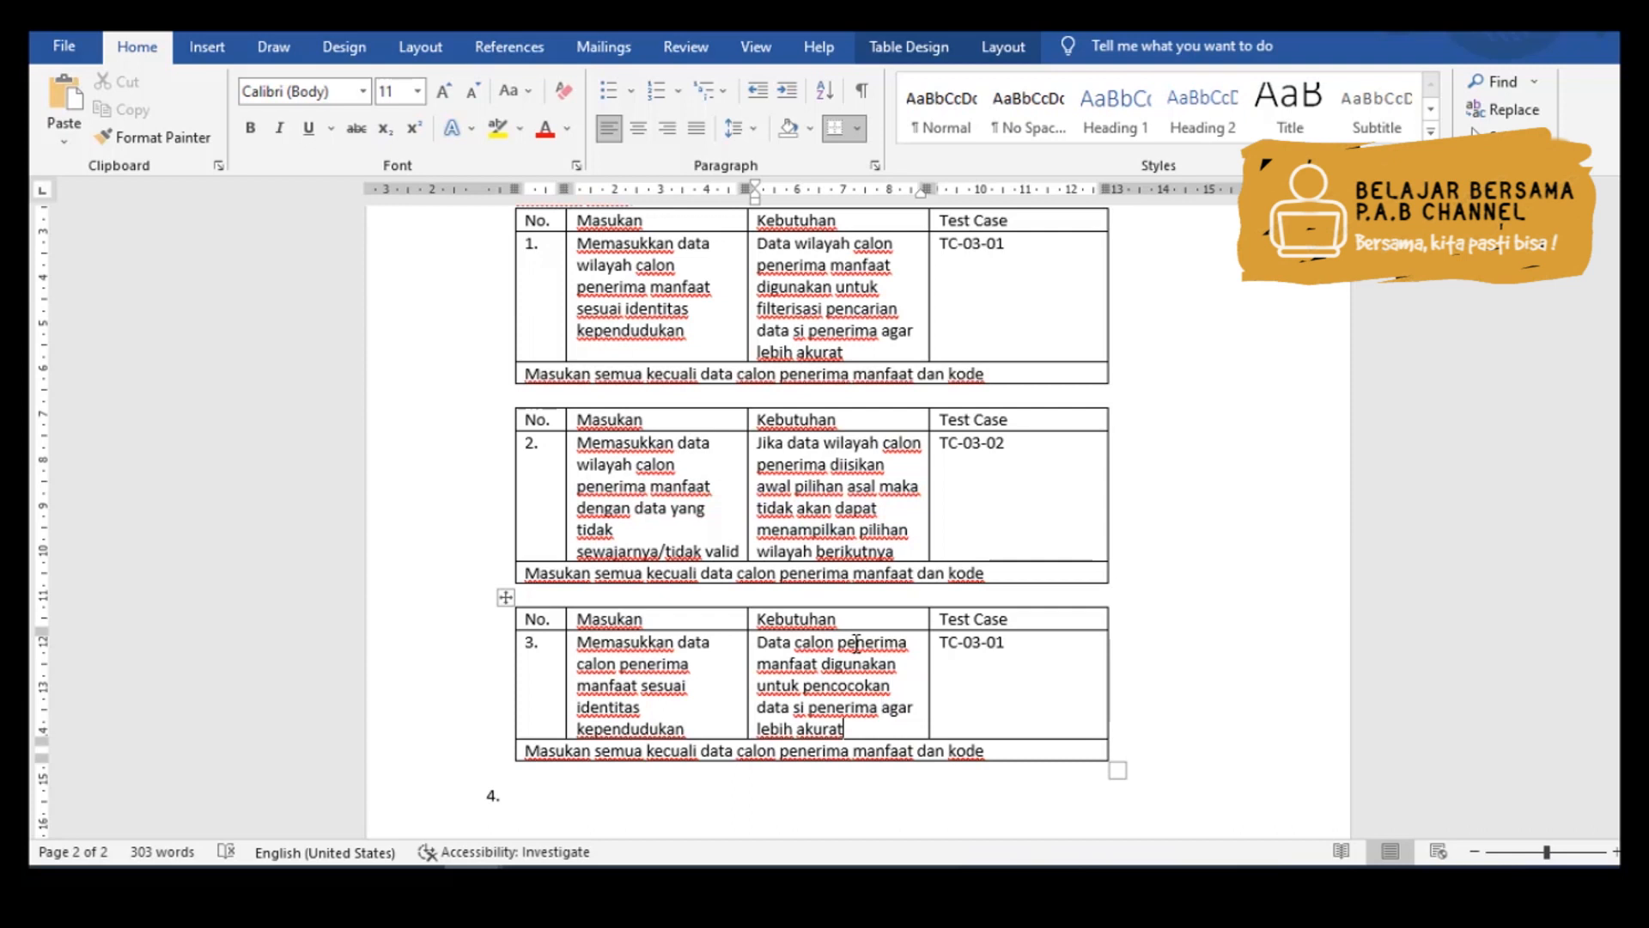
- Change table 3's test case from TC-03-01 to TC-03-03
key("Tab")
key("Right")
key("BackSpace")
type("3")
- Delete 'calon penerima manfaat dan' so table 3's note reads 'Masukan semua kecuali data kode'
key("Down")
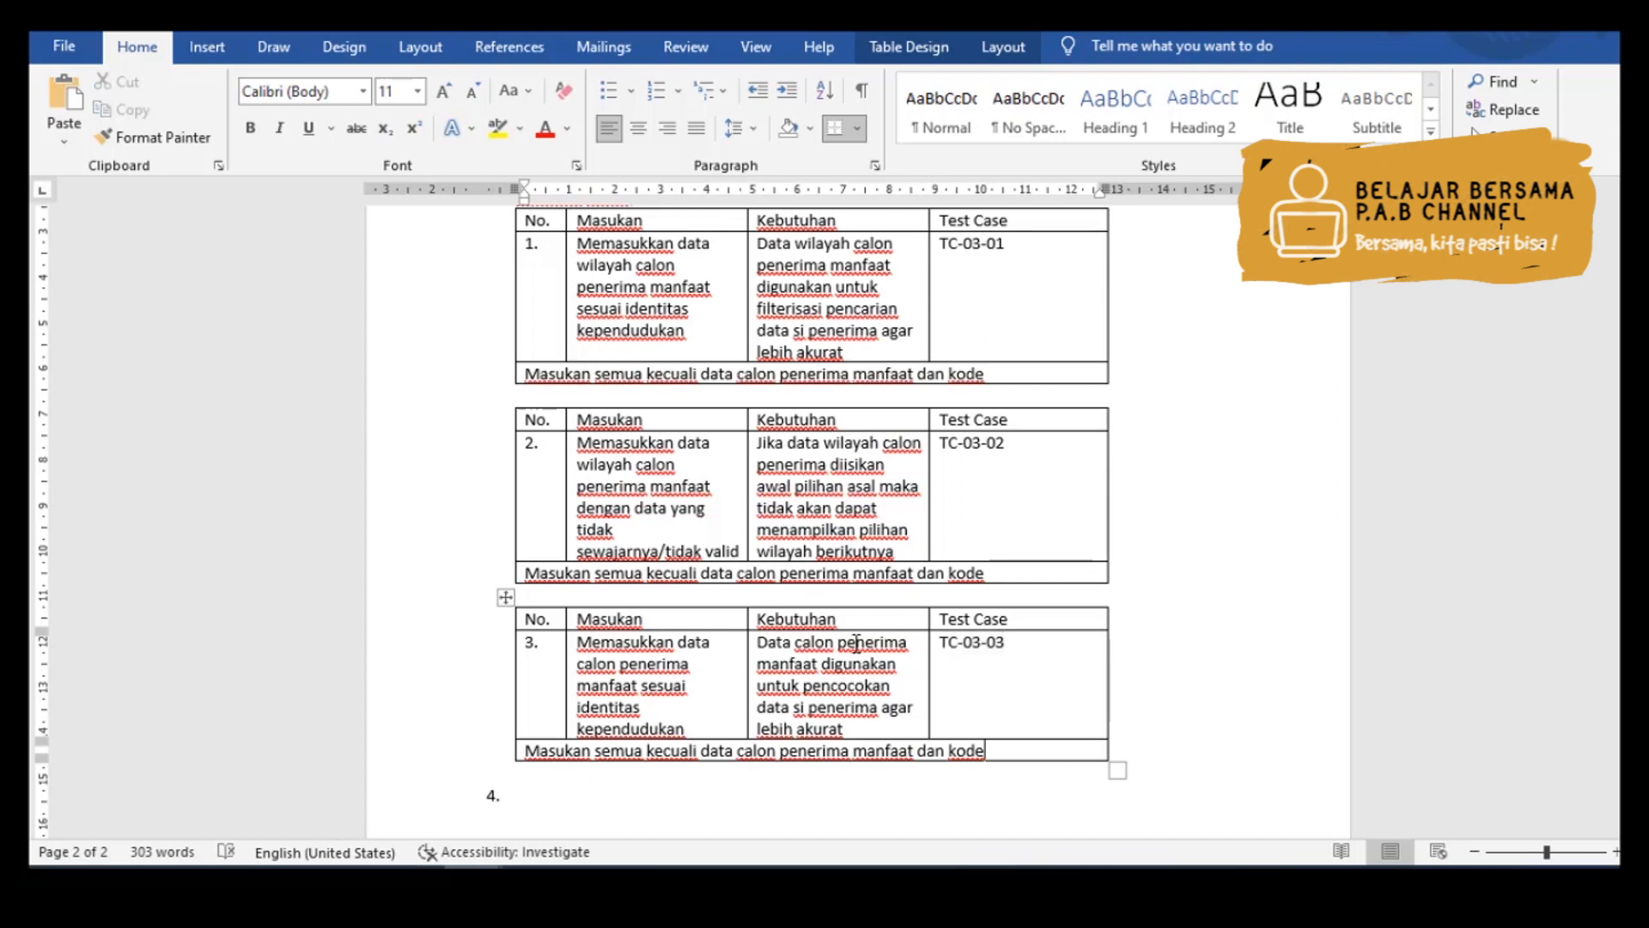
key("ctrl+shift+Left")
key("ctrl+shift+Left")
key("ctrl+shift+Left")
key("ctrl+shift+Left")
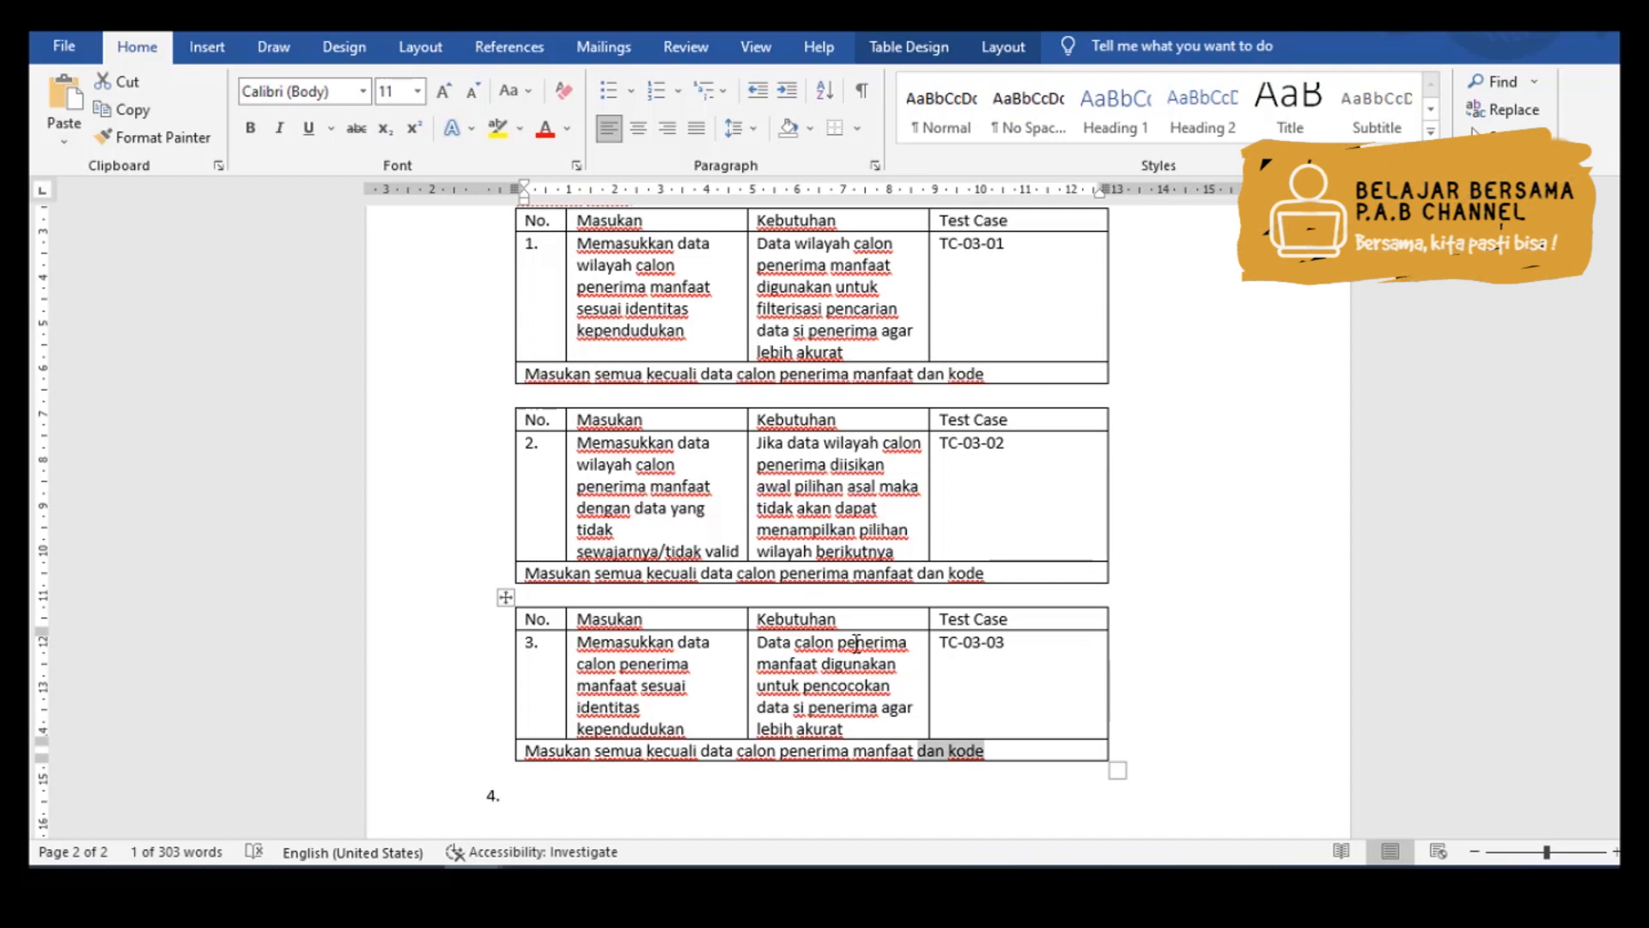
key("ctrl+shift+Left")
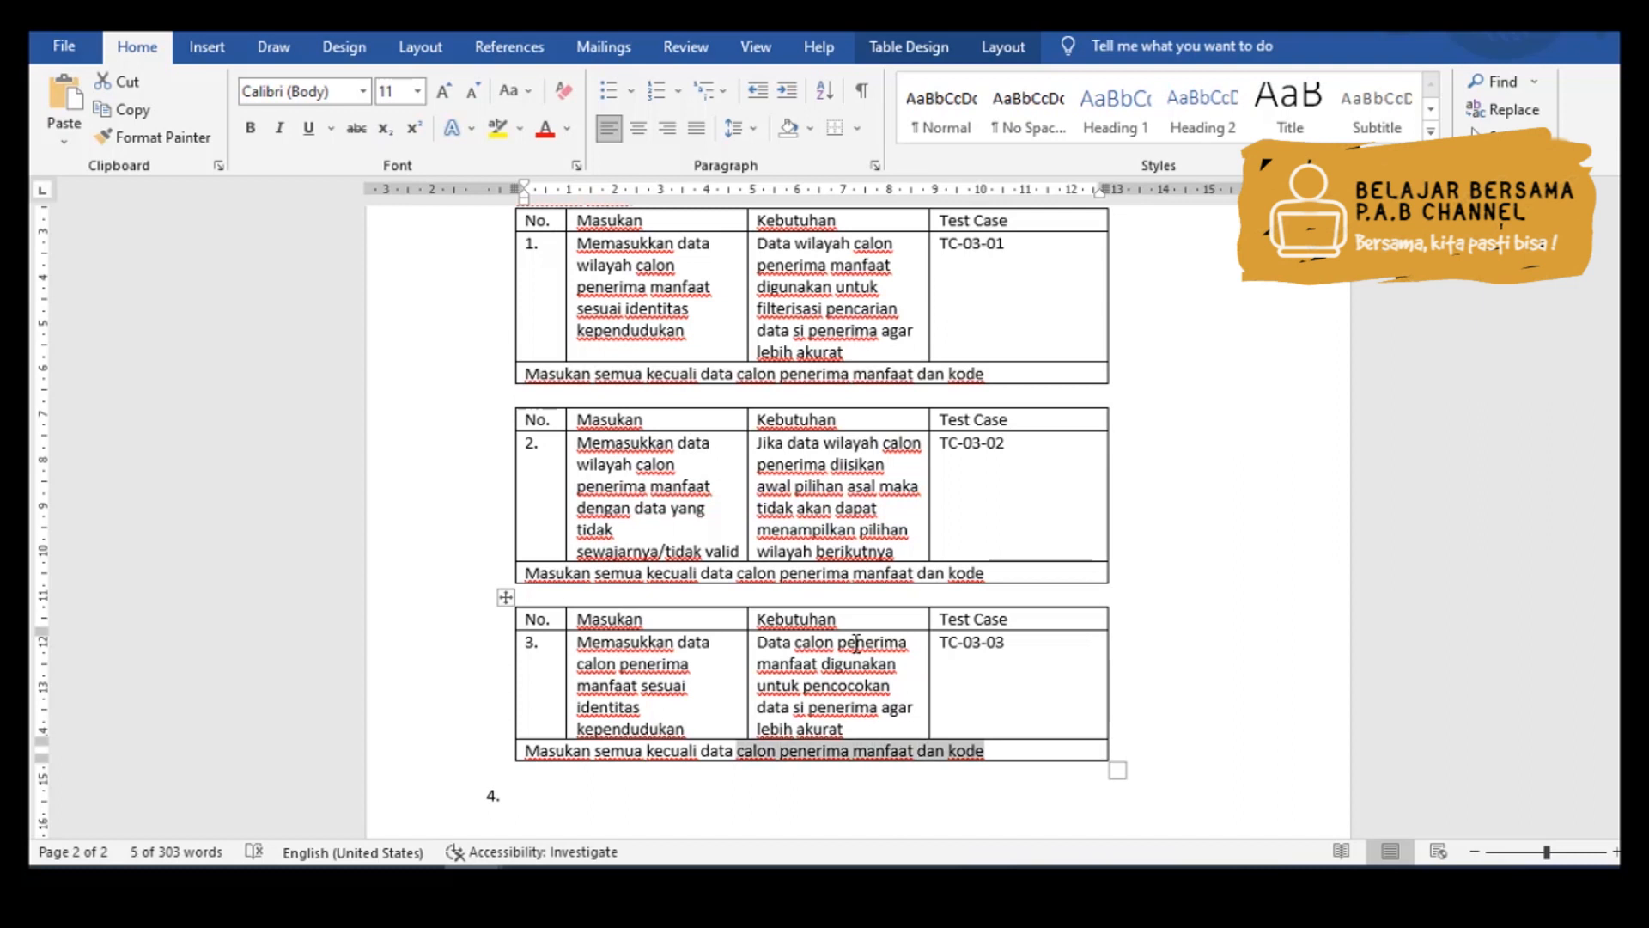
key("ctrl+shift+Left")
key("ctrl+shift+Left")
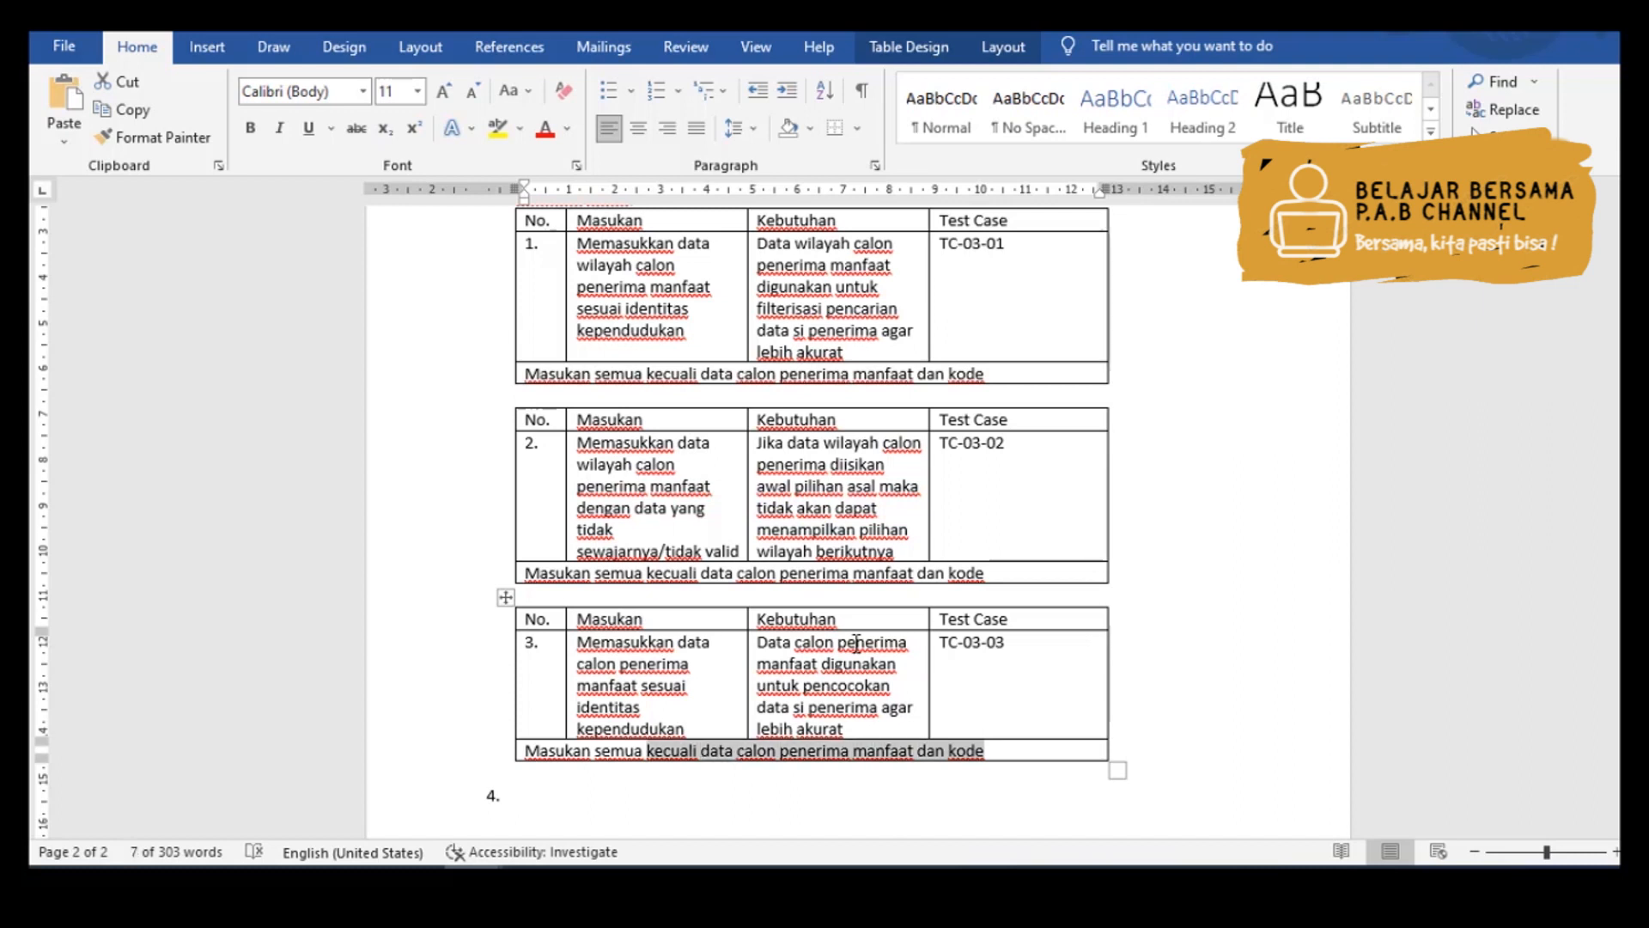
key("ctrl+shift+Right")
key("ctrl+shift+Right")
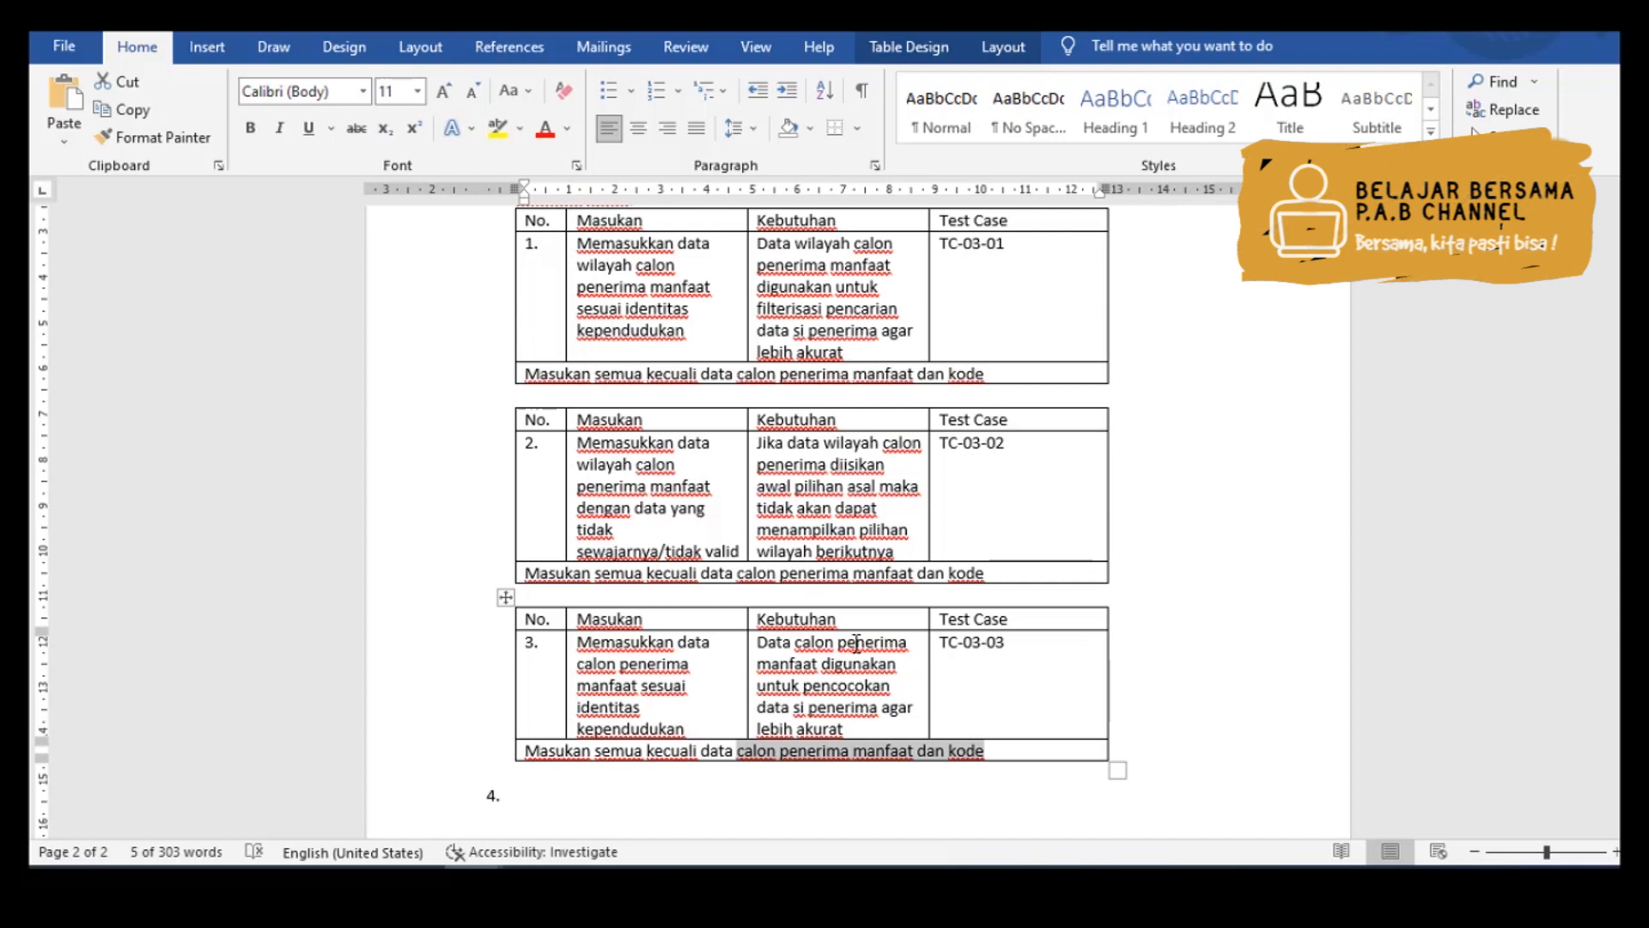
key("Left")
key("ctrl+shift+Right")
key("ctrl+shift+Right")
key("ctrl+shift+Right")
key("ctrl+shift+Right")
key("Delete")
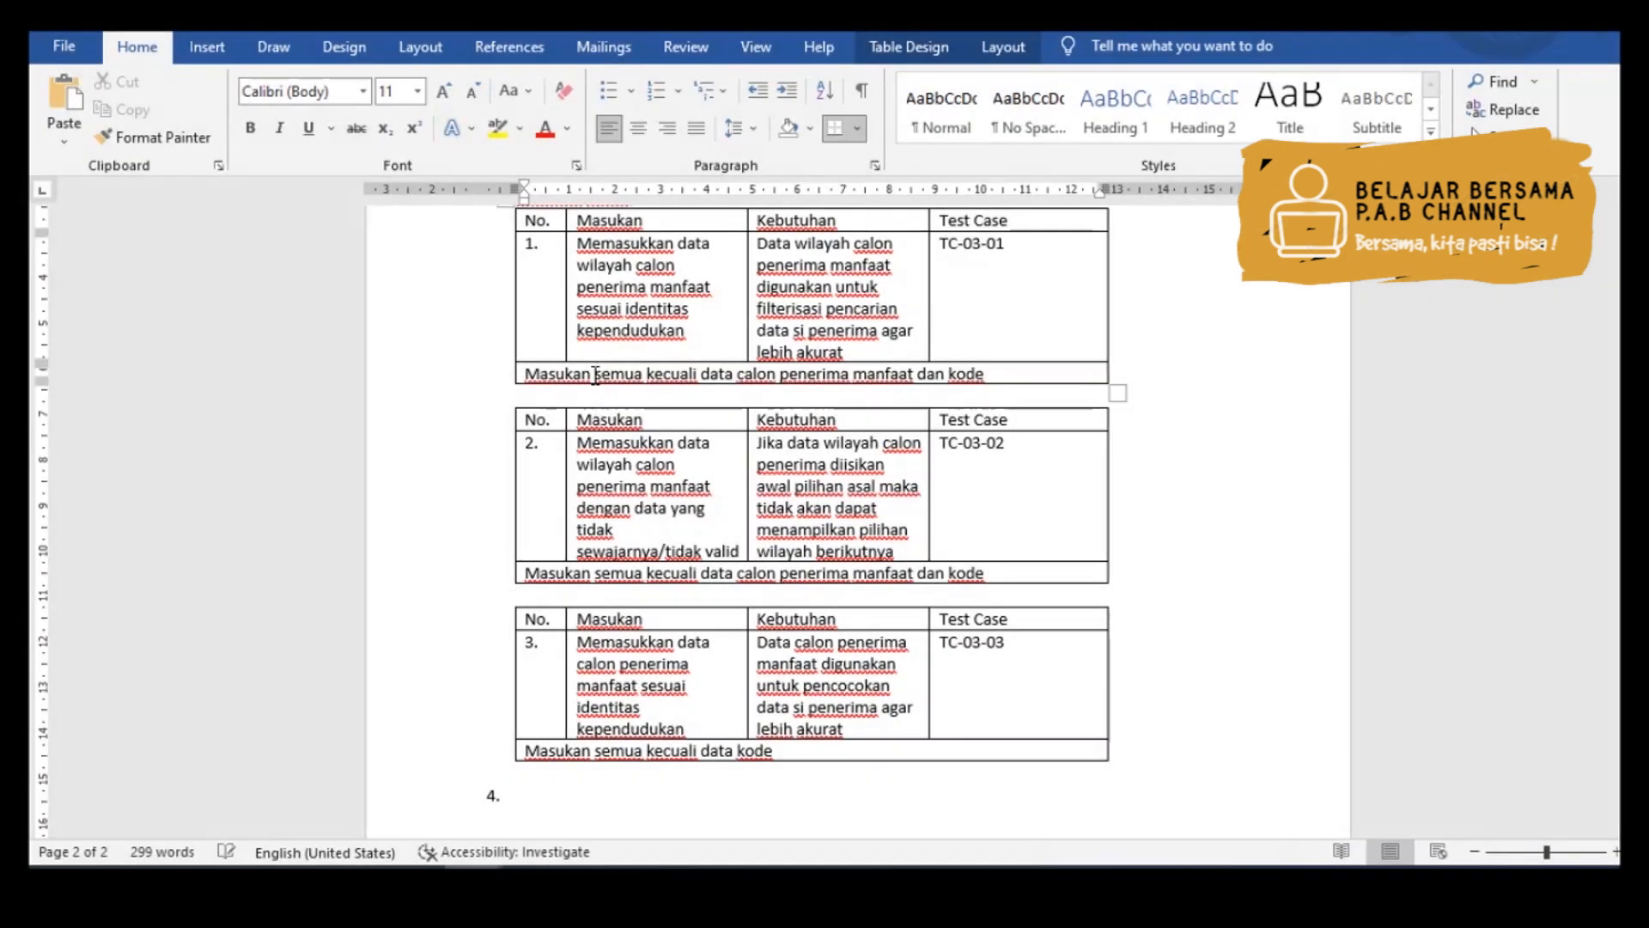
- Reword table 1's note to start 'Masukan yang belum dicakup :' and copy that phrase
left_click(595, 375)
type("yang belum dicakup")
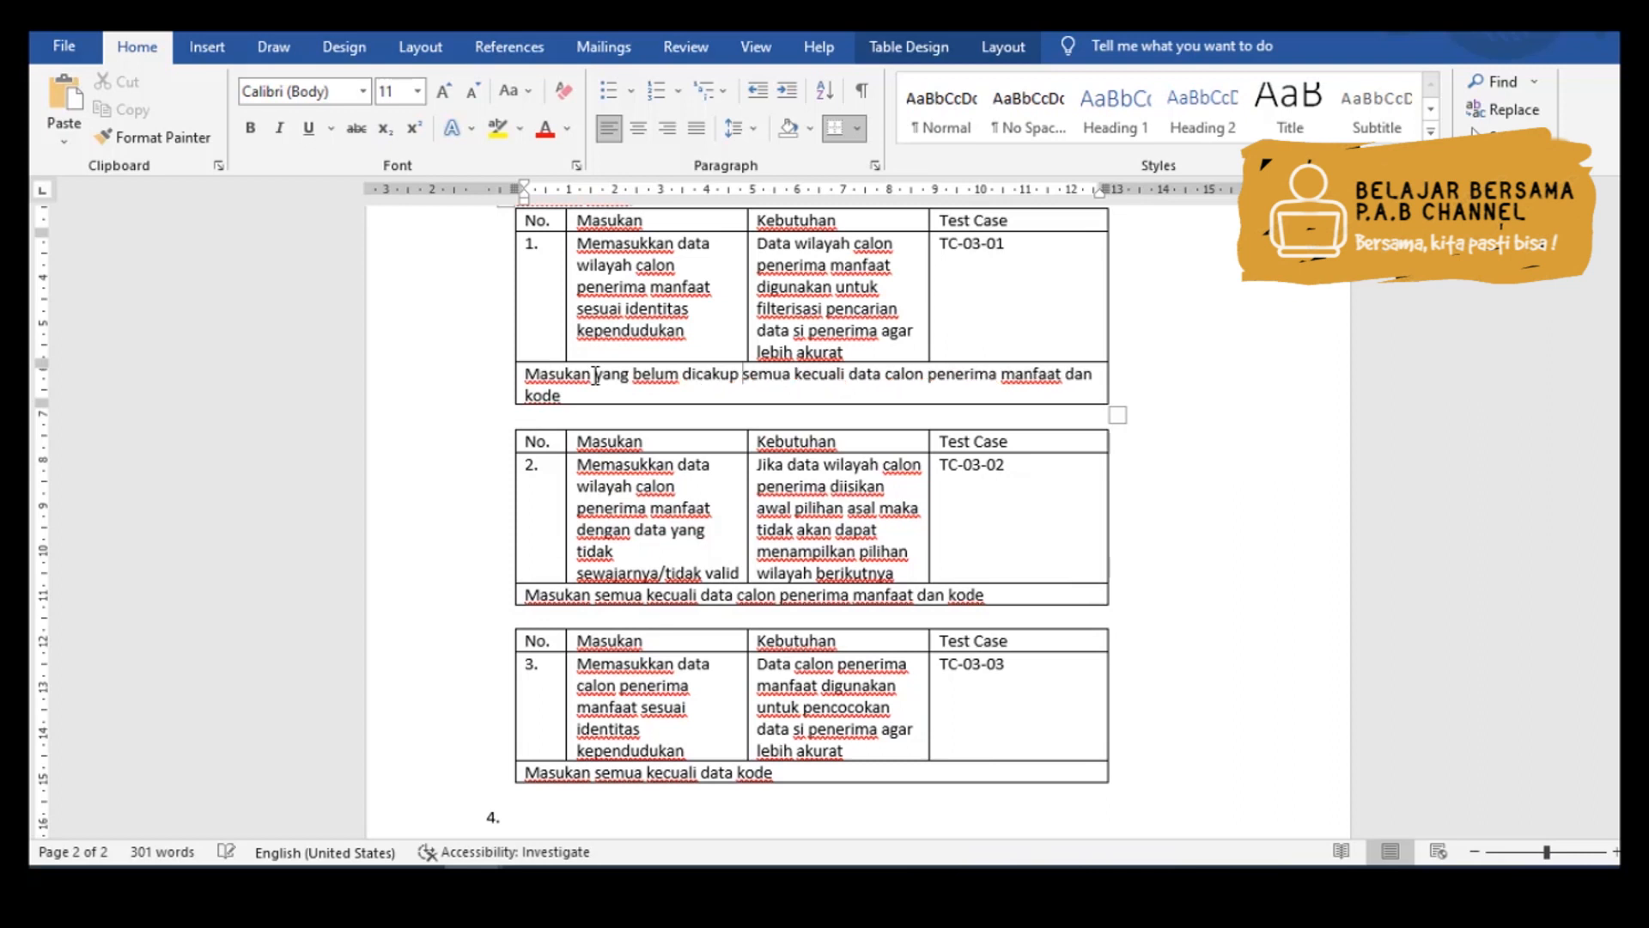
key("ctrl+shift+Right")
key("ctrl+shift+Right")
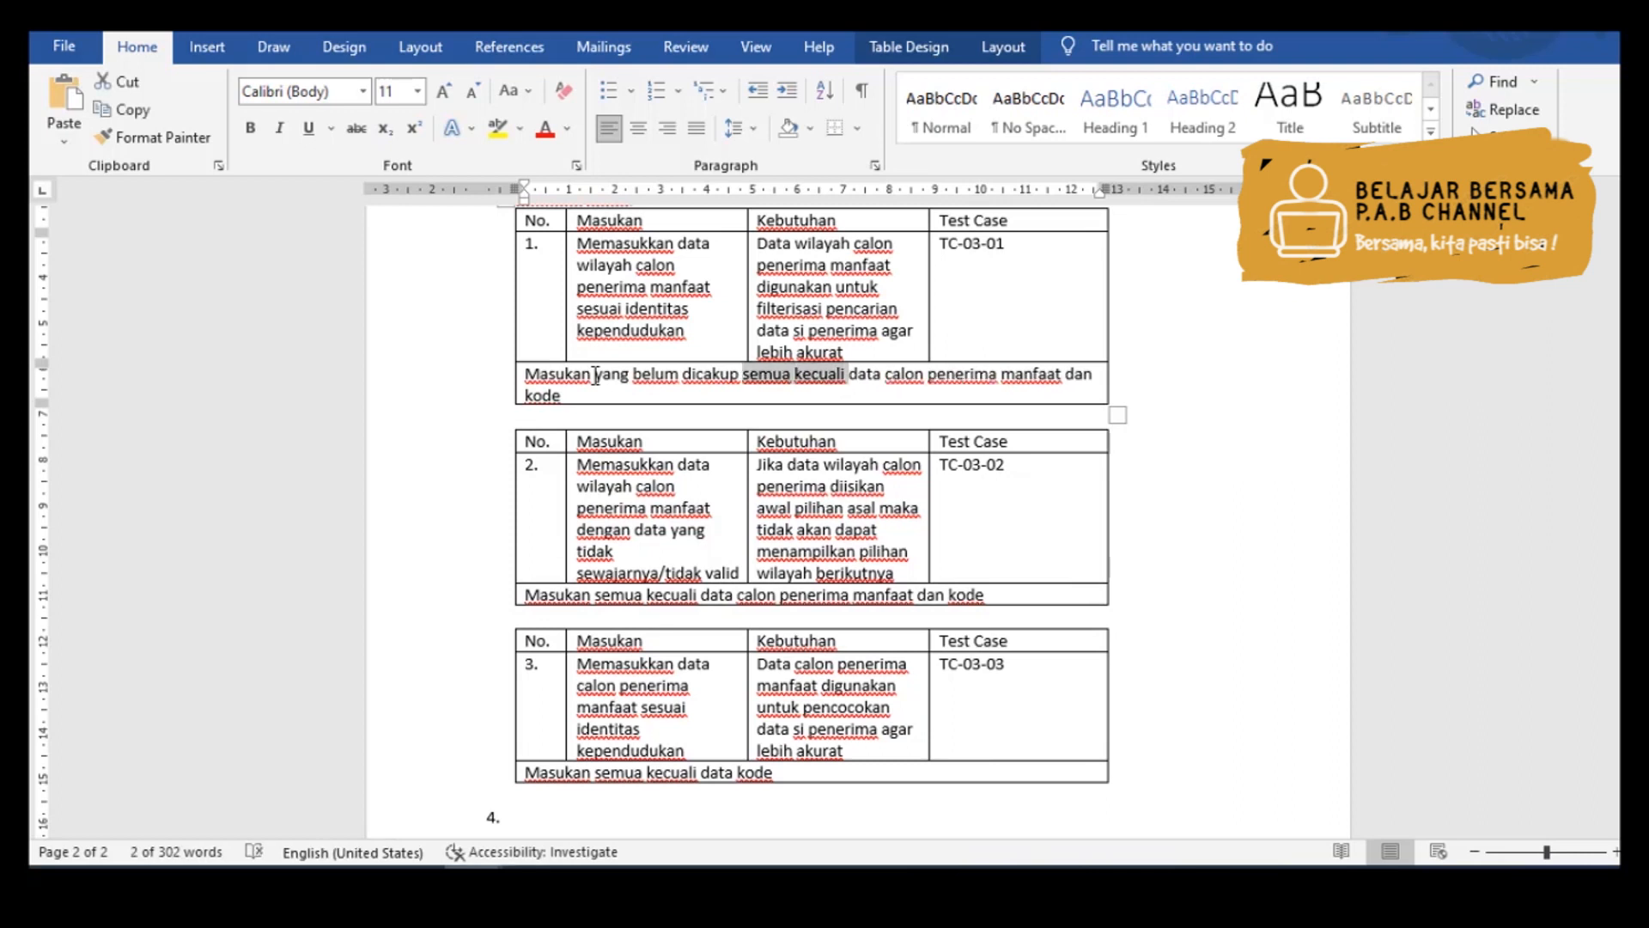
type(":")
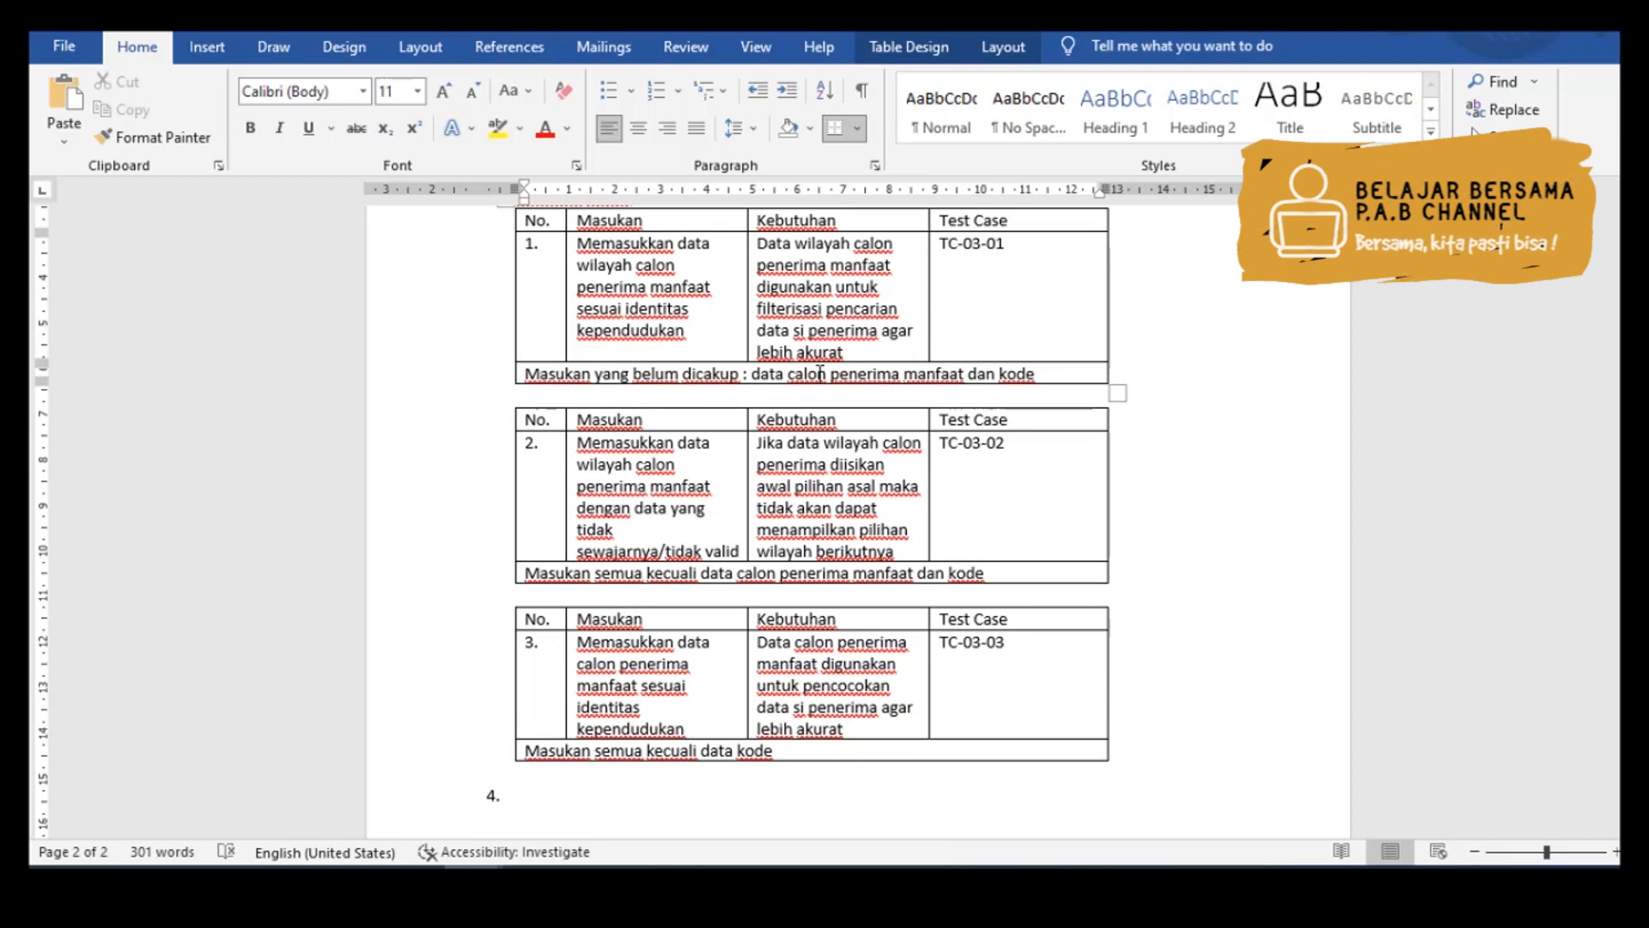
key("ctrl+shift+Left")
key("ctrl+shift+Left")
key("ctrl+shift+Left")
key("ctrl+shift+Left")
key("ctrl+shift+Left")
key("ctrl+shift+Right")
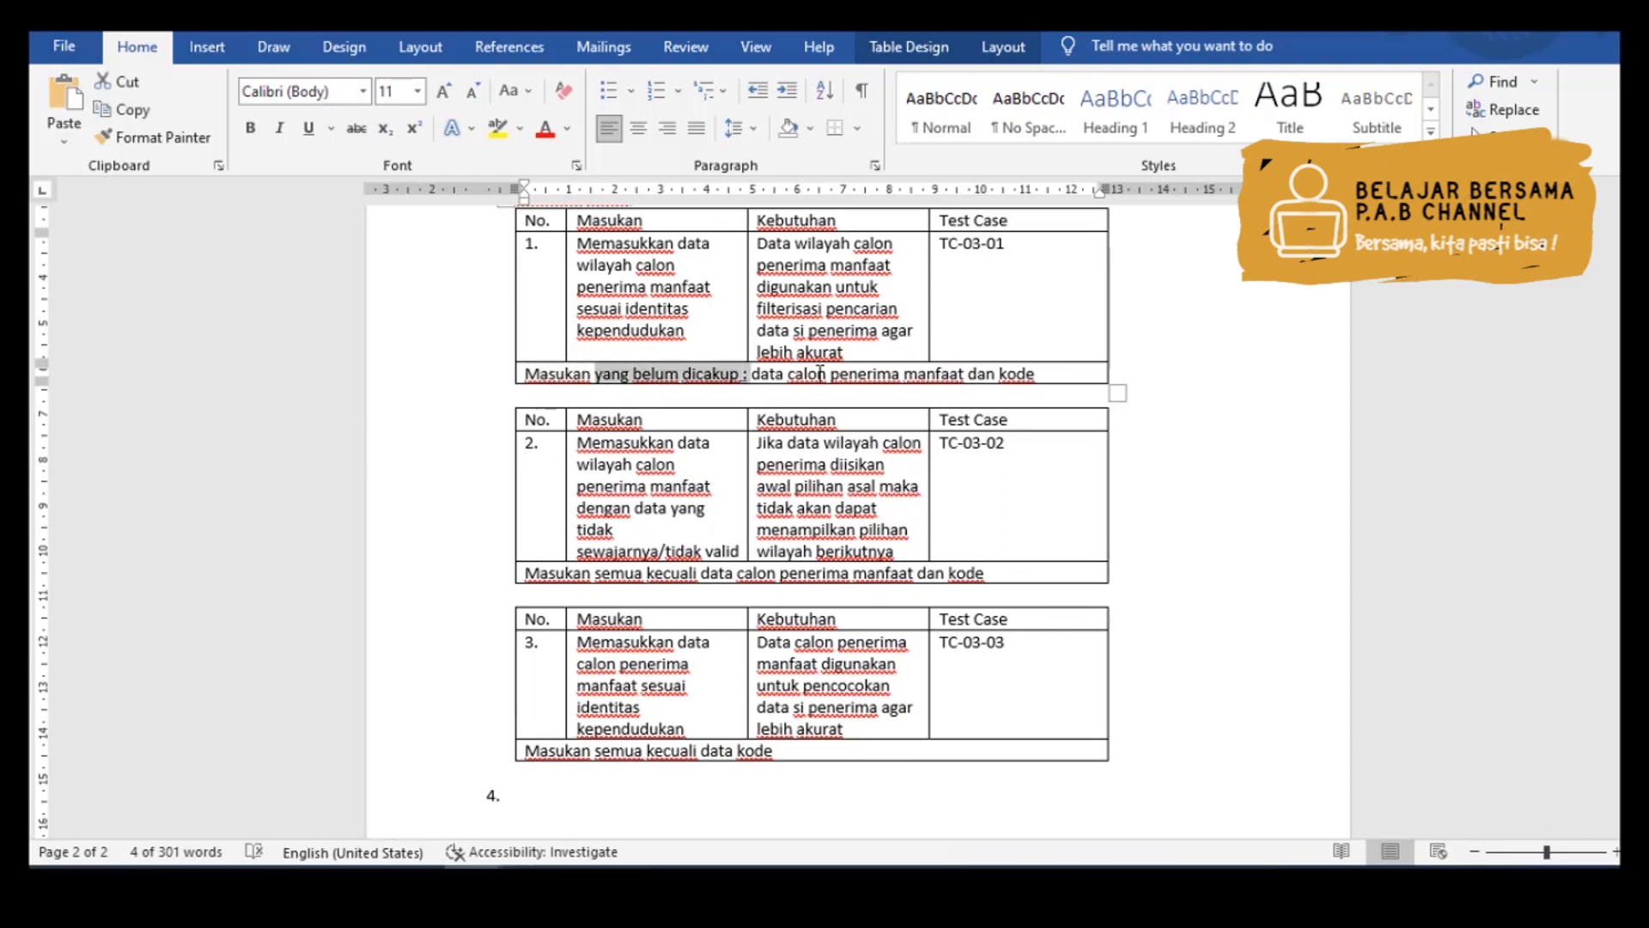
key("ctrl+shift+Left")
key("ctrl+c")
- Paste 'Masukan yang belum dicakup :' over 'Masukan semua kecuali' in tables 2 and 3's notes
key("Down")
key("Down")
key("Down")
key("Down")
key("Down")
key("Down")
key("Down")
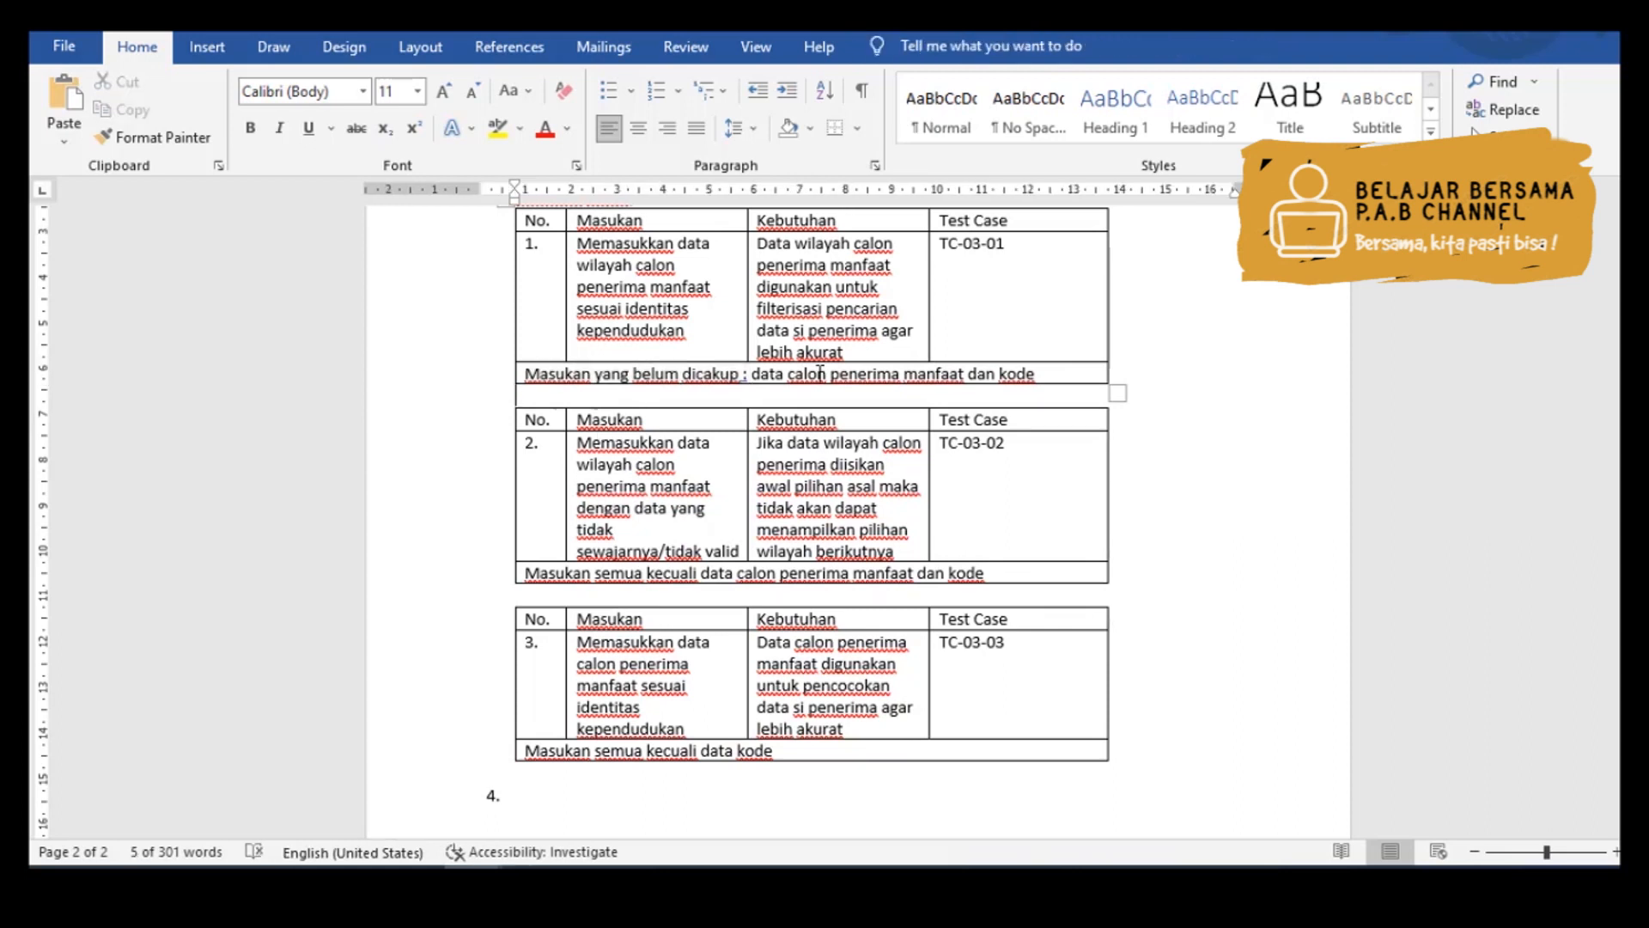
key("Down")
key("Down")
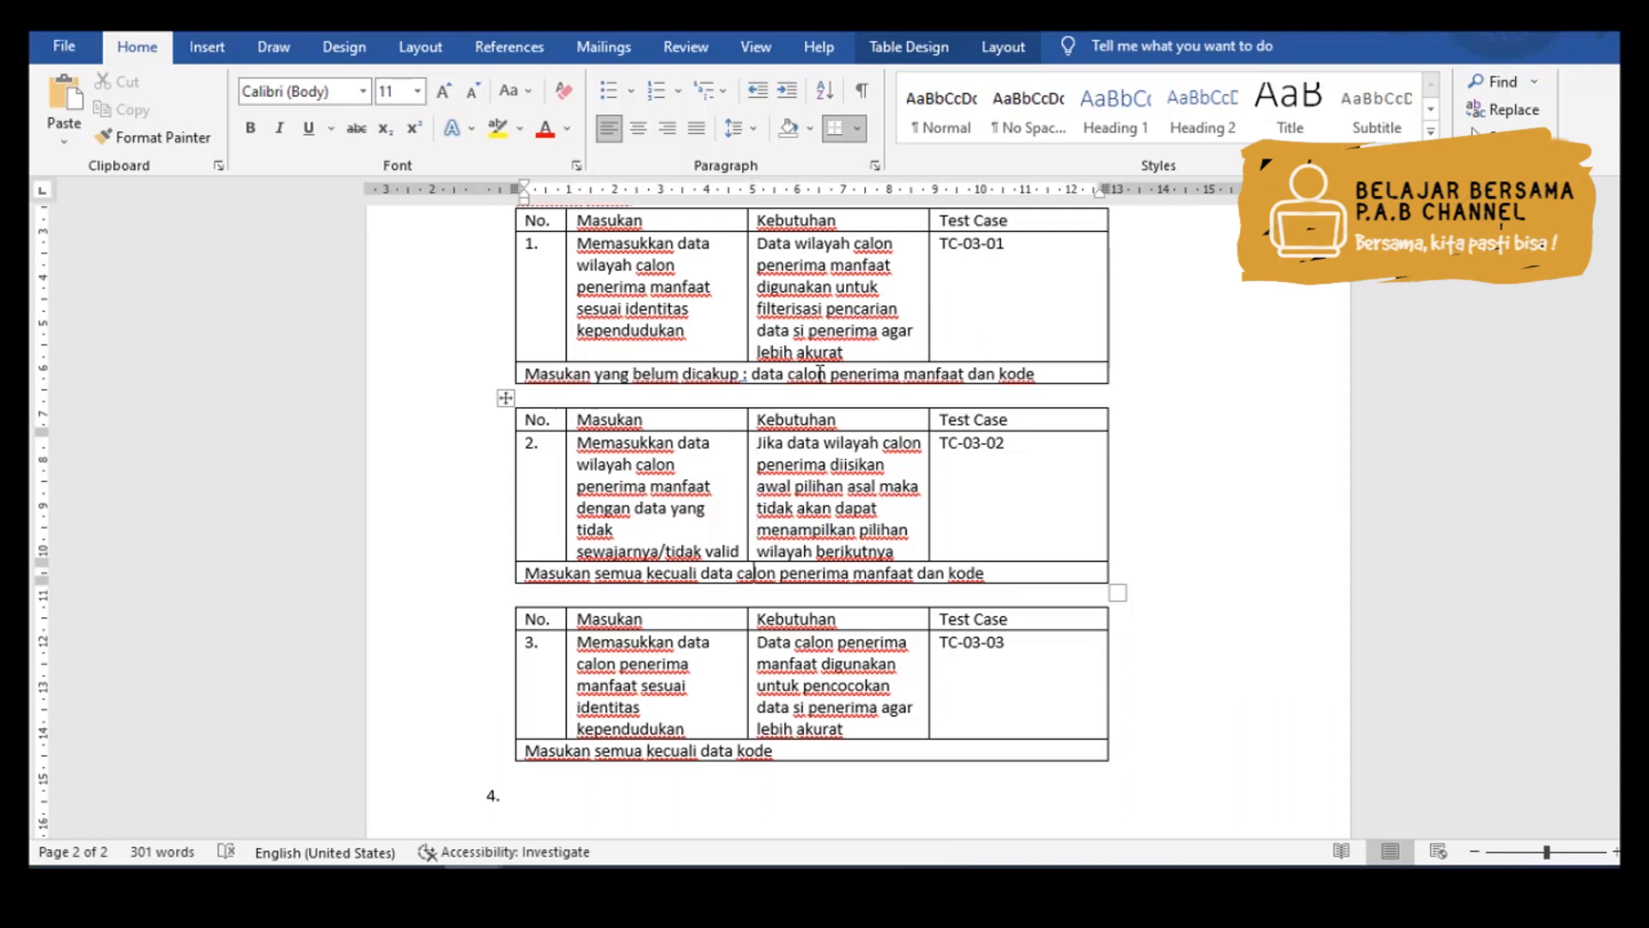
key("Left")
key("Left")
key("Left")
key("Left")
key("Left")
key("Left")
key("ctrl+shift+Left")
key("ctrl+shift+Left")
key("ctrl+shift+Left")
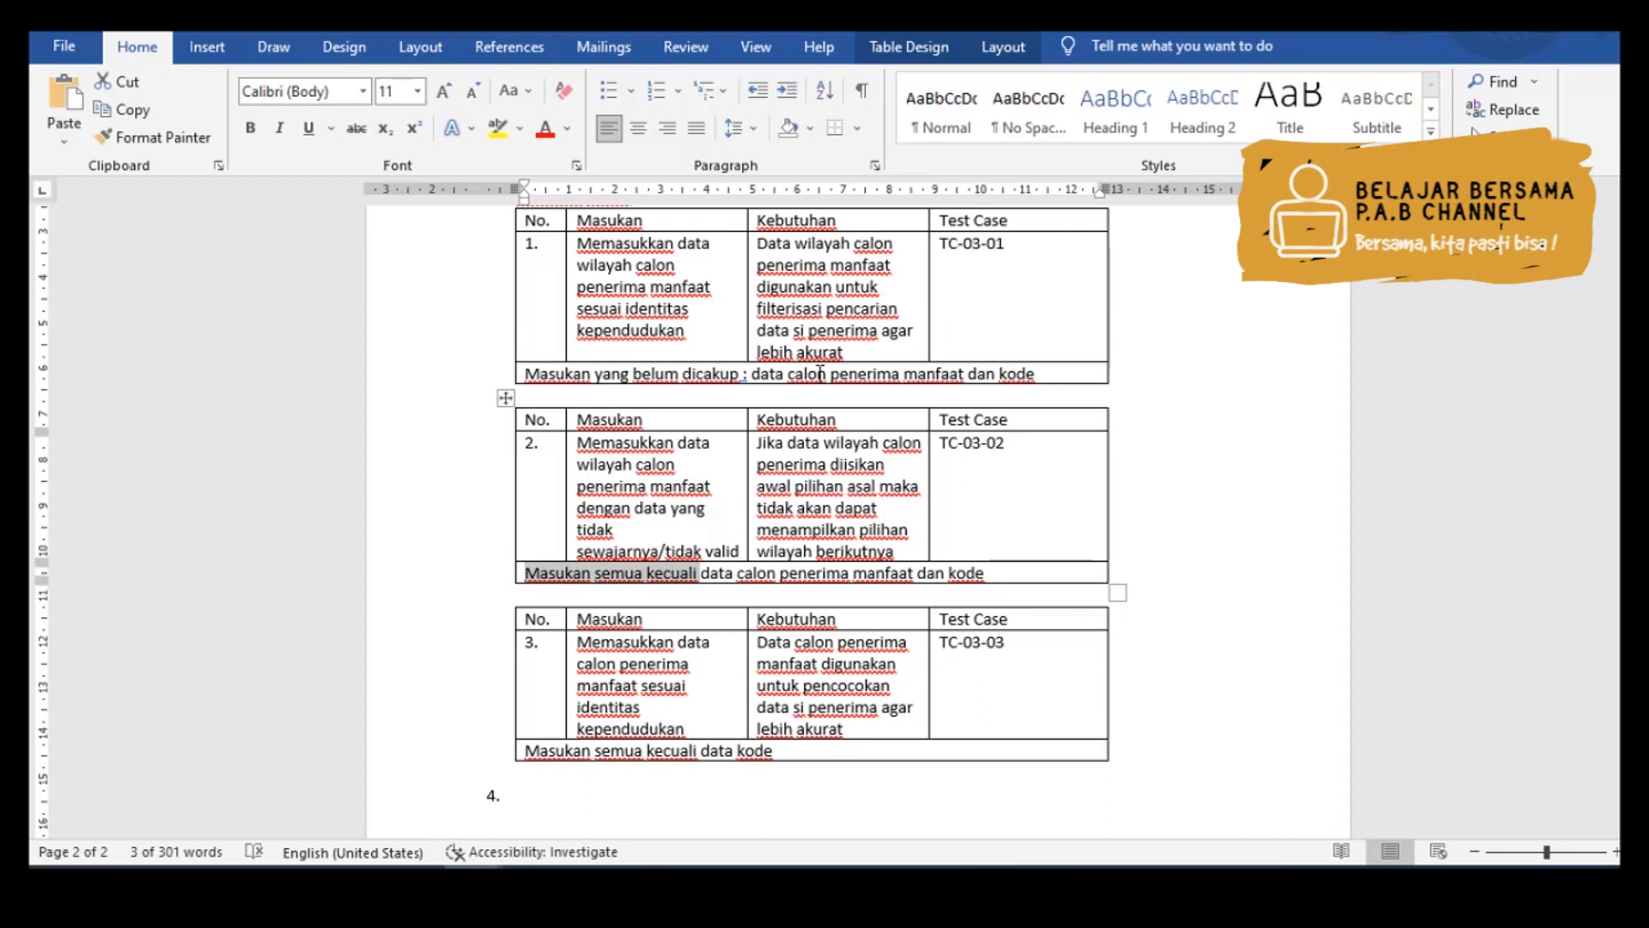
key("ctrl+v")
key("Down")
key("Down")
key("Down")
key("Down")
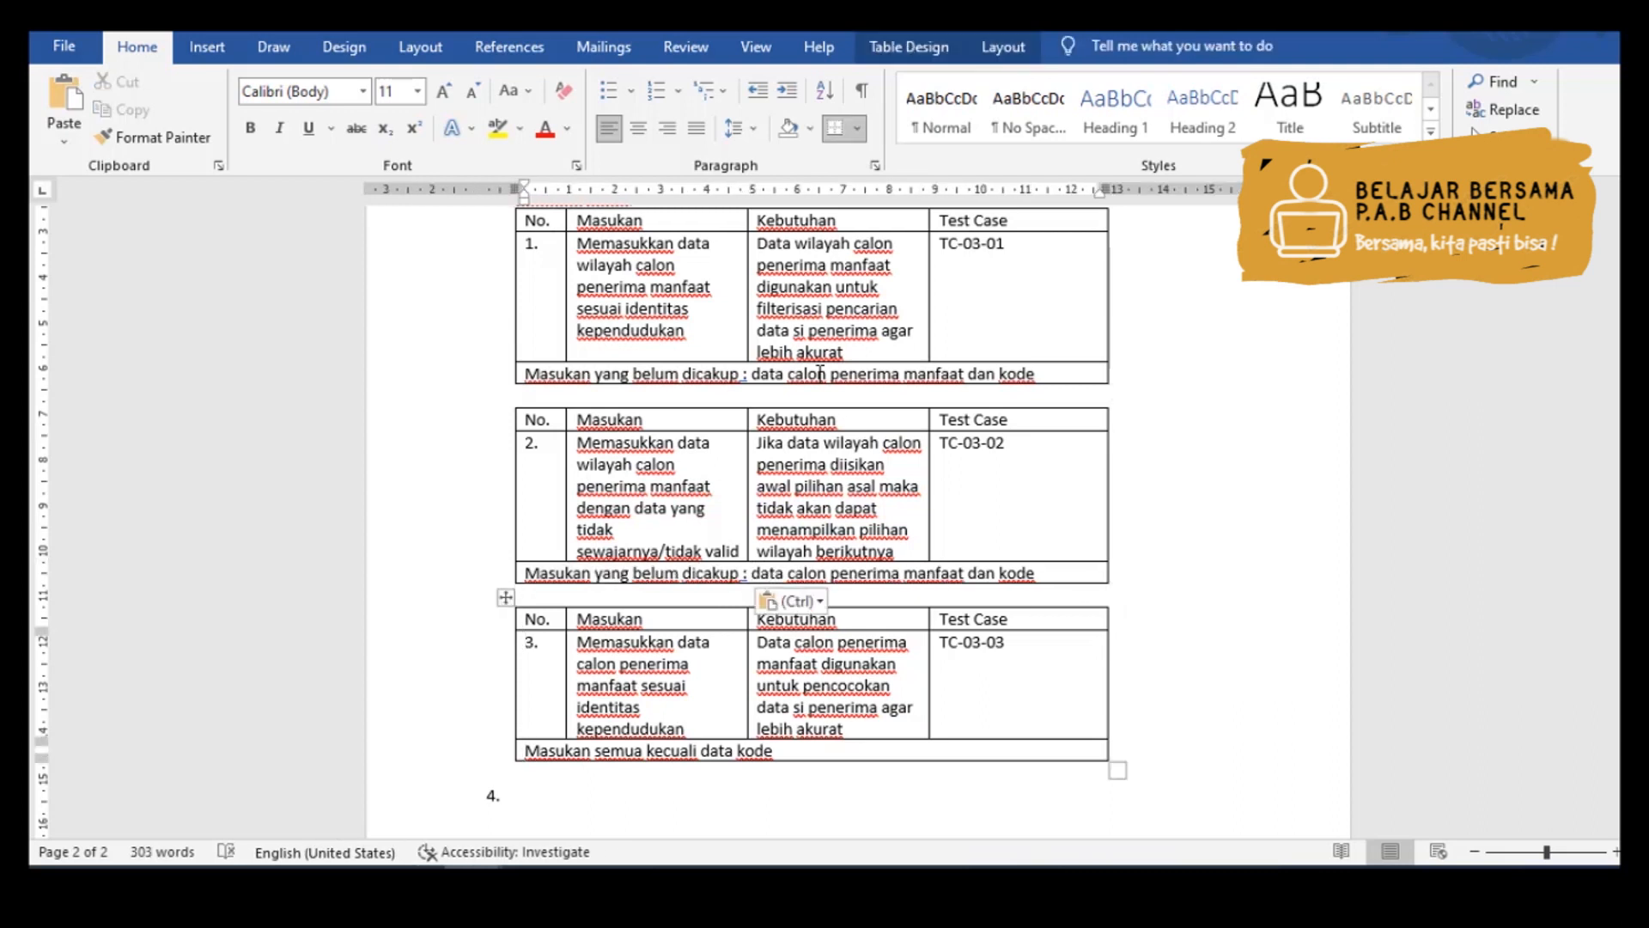
key("ctrl+shift+Right")
key("ctrl+shift+Right")
key("ctrl+shift+Right")
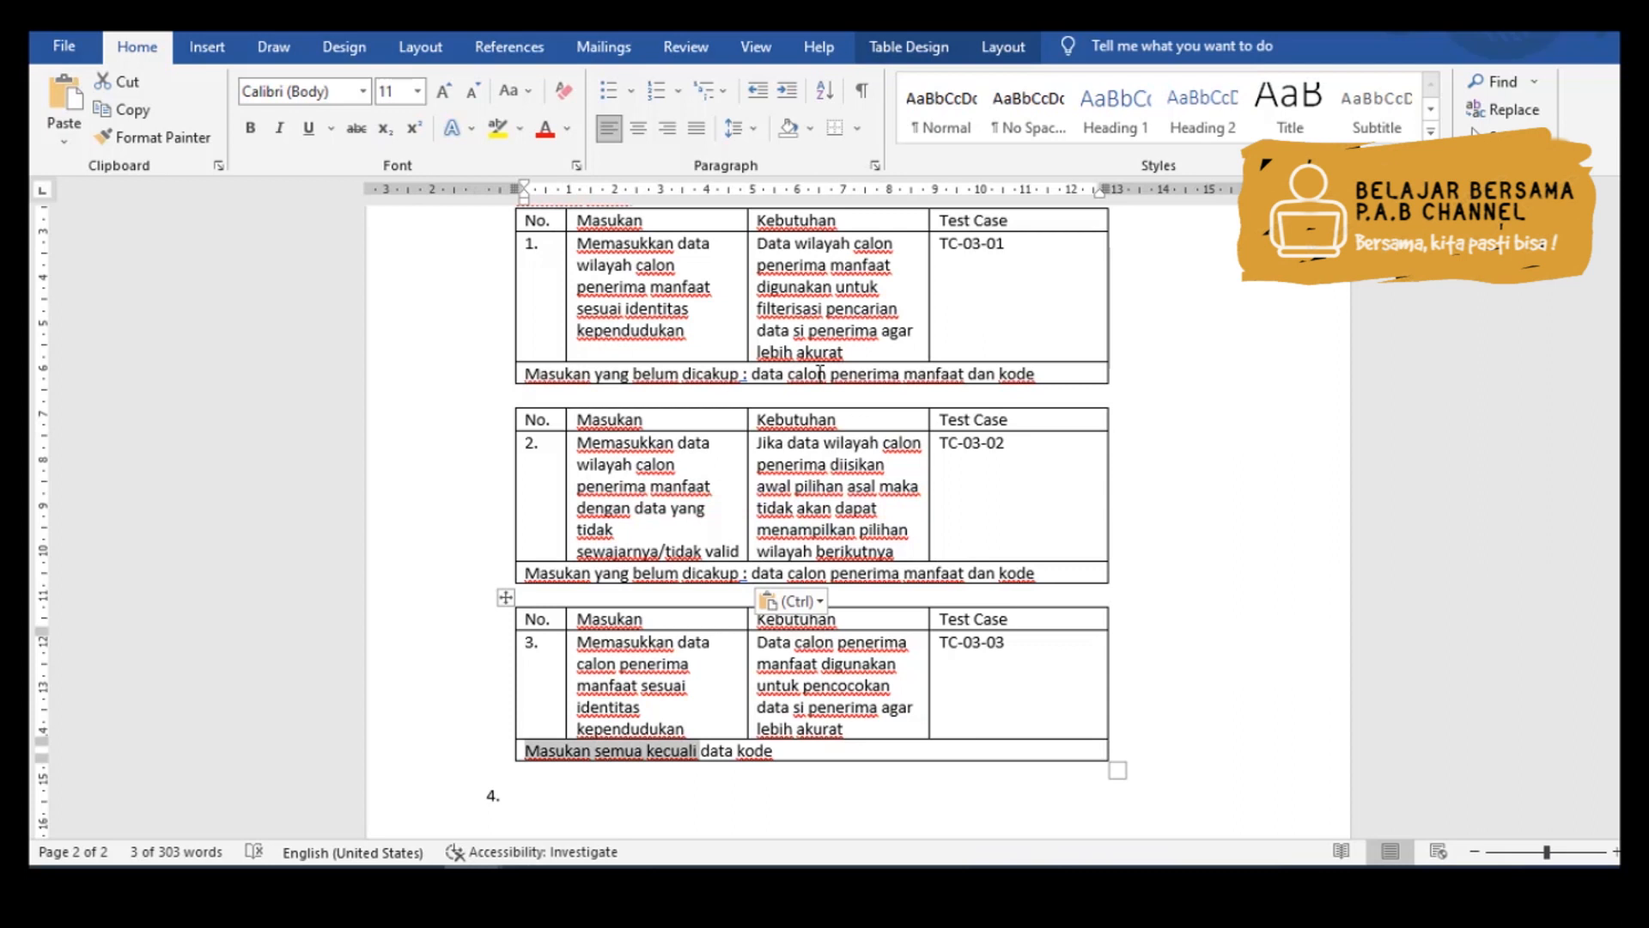
key("ctrl+v")
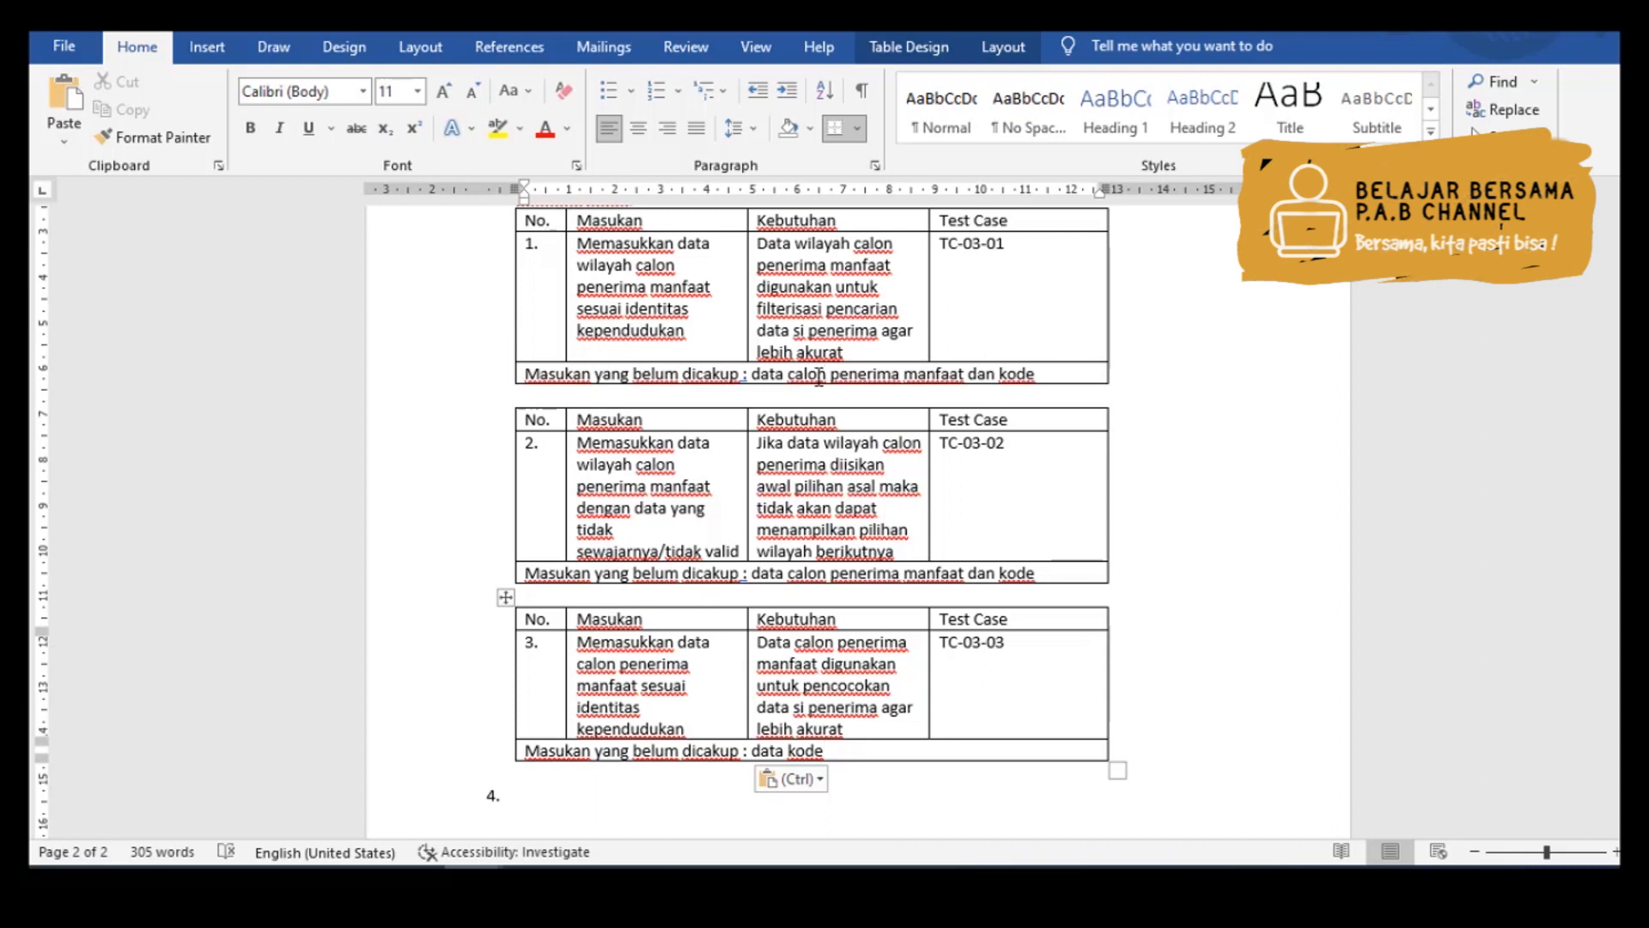
left_click(505, 599)
key("ctrl+c")
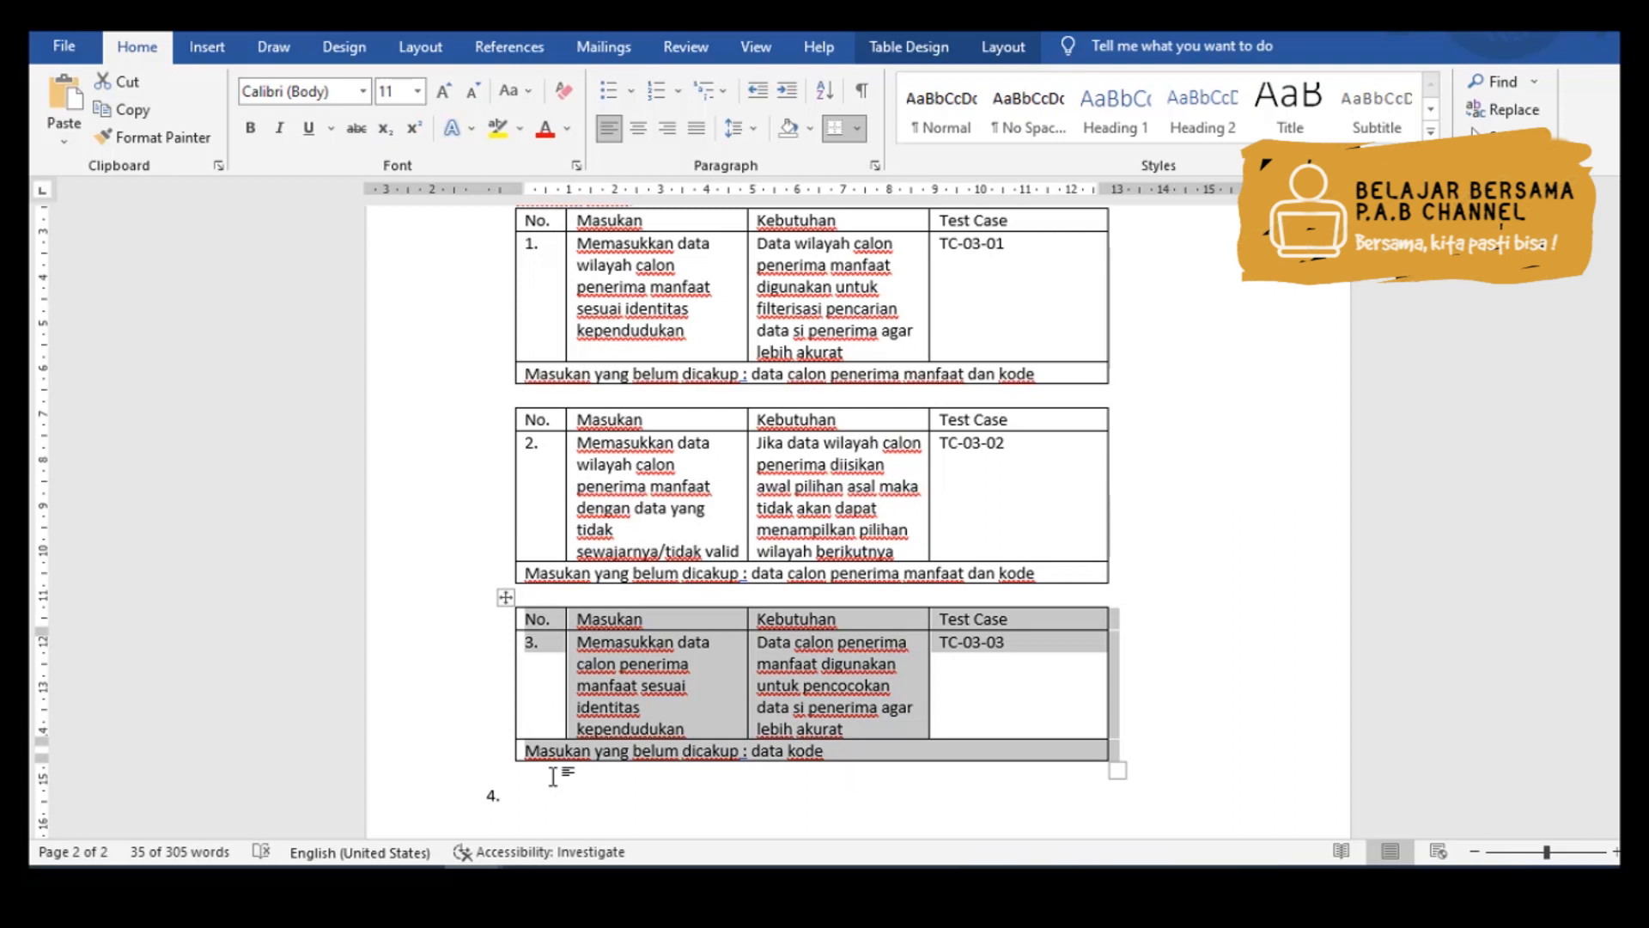
- Paste a fourth copy of the table below the third and number it 4
left_click(553, 775)
key("Return")
key("ctrl+v")
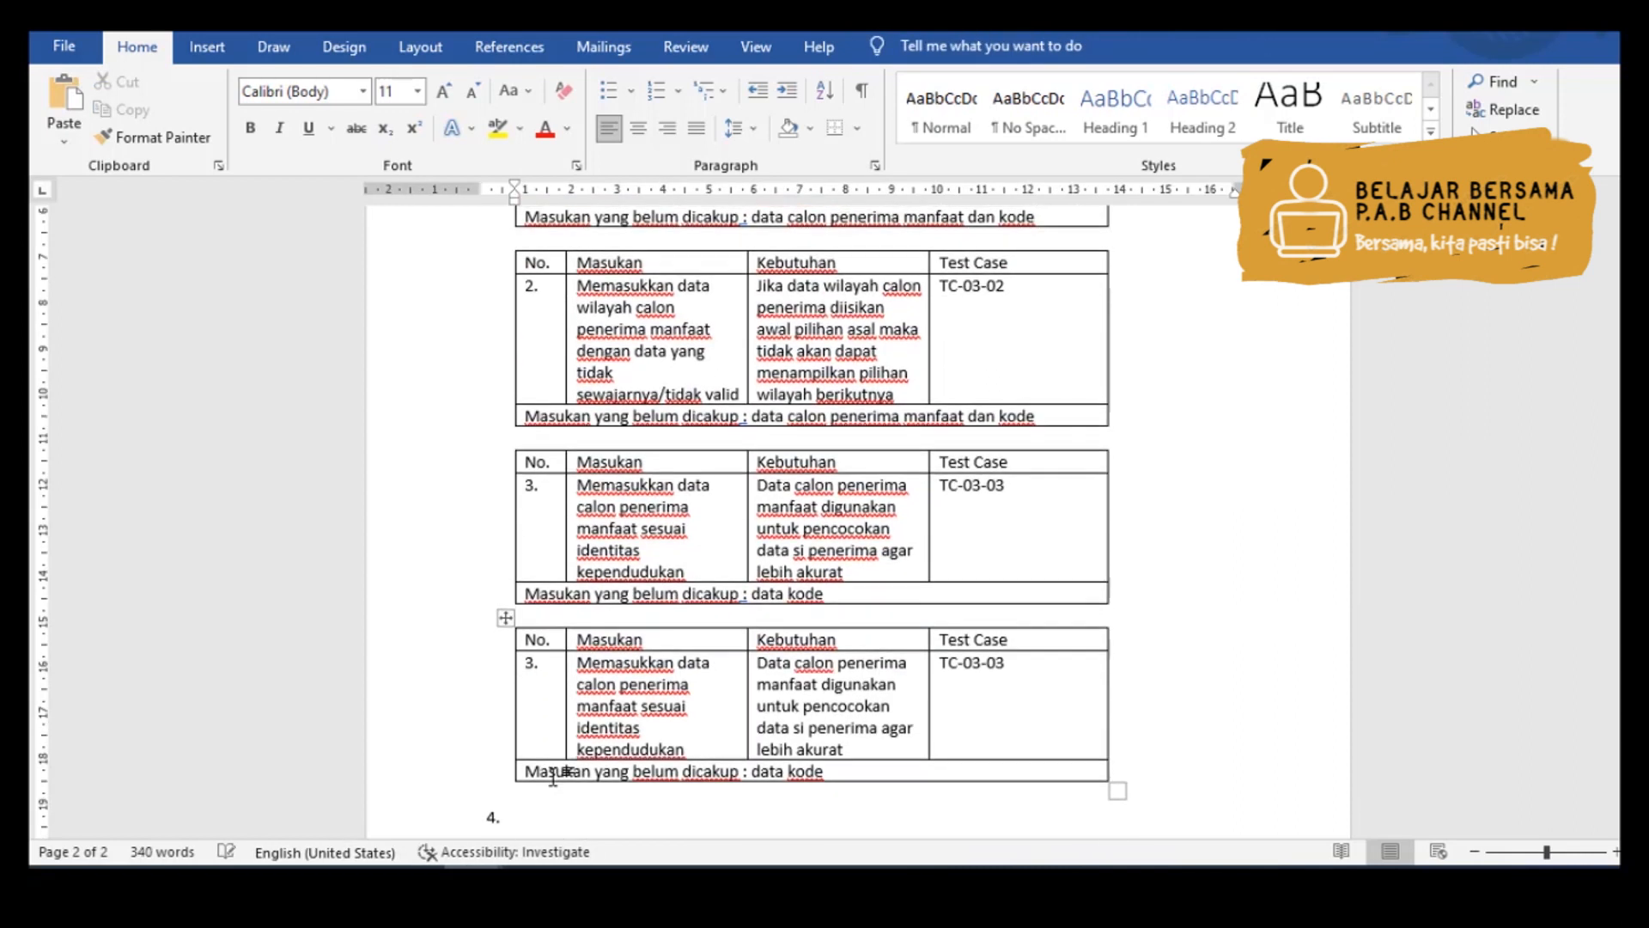
left_click(533, 662)
key("BackSpace")
type("4")
- Change table 4's Masukan to 'Memasukkan Kode Capcha sesuai gambar/yang diminta'
key("Tab")
key("Right")
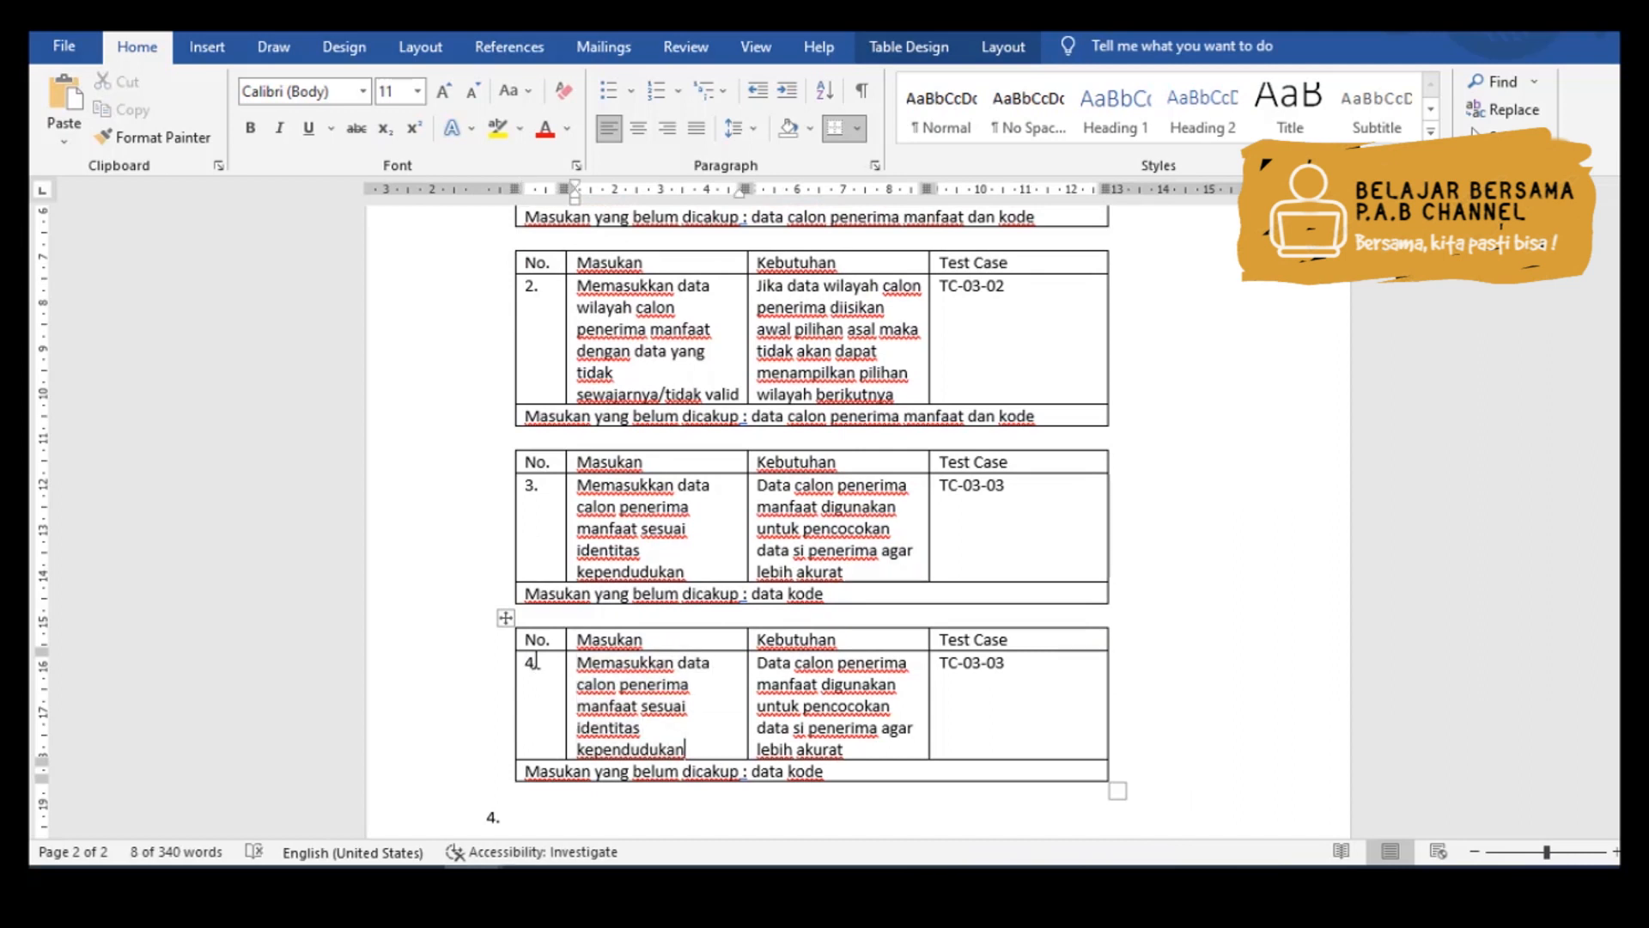
key("ctrl+shift+Left")
key("ctrl+shift+Left")
key("ctrl+shift+Left")
key("ctrl+shift+Left")
key("ctrl+shift+Left")
key("ctrl+shift+Left")
key("ctrl+shift+Left")
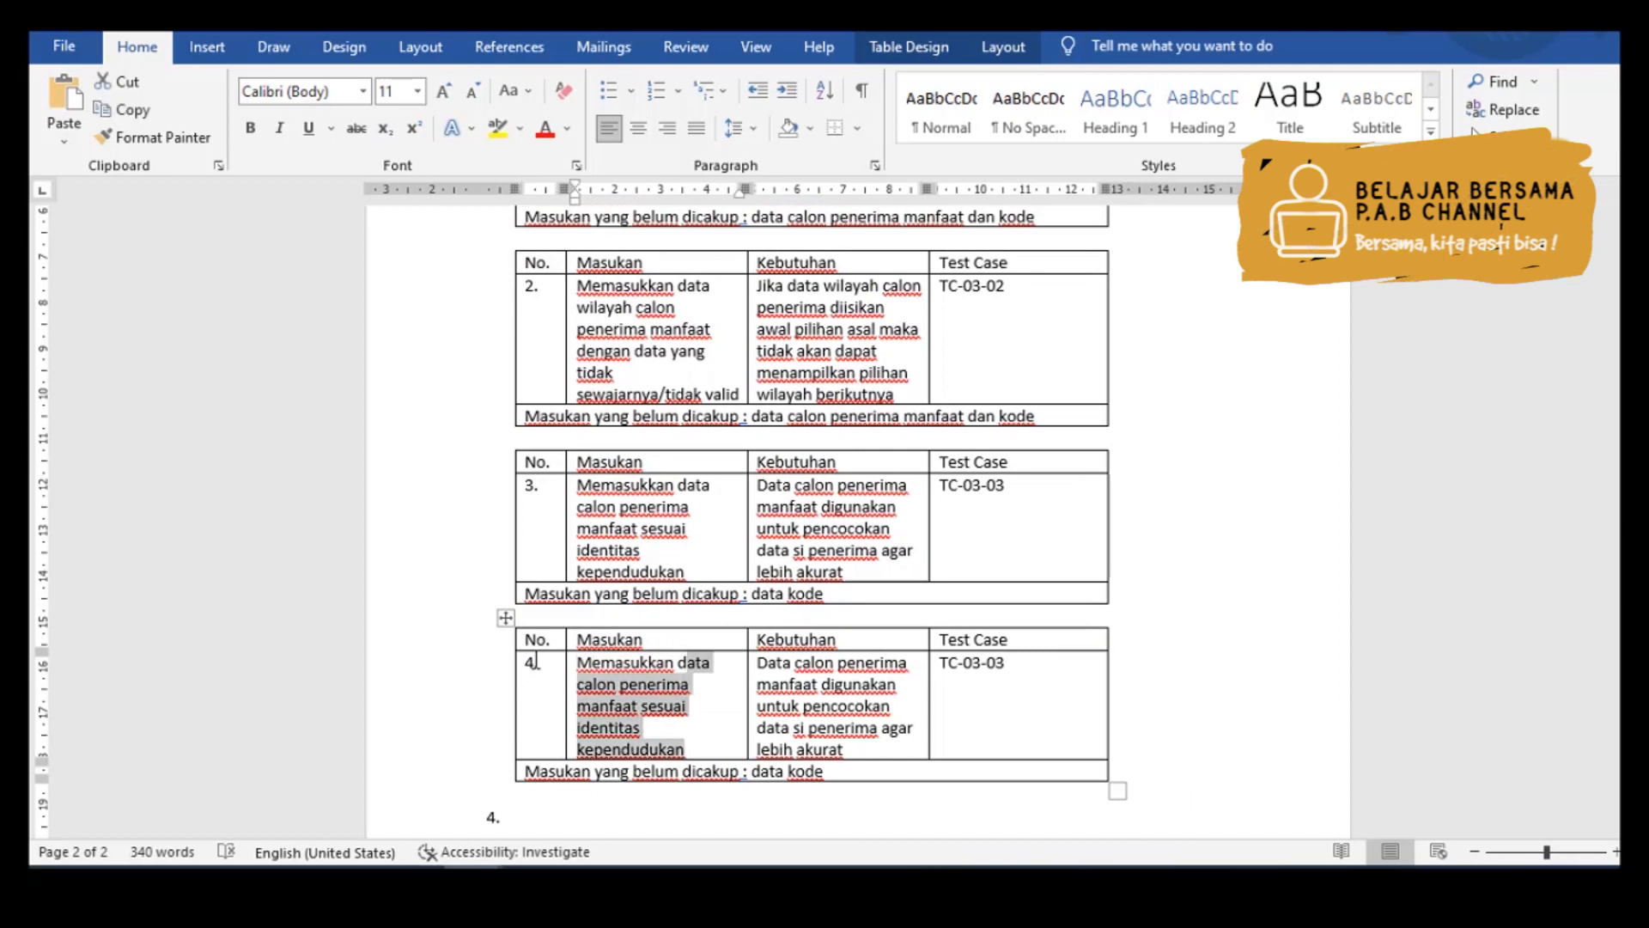
type("K")
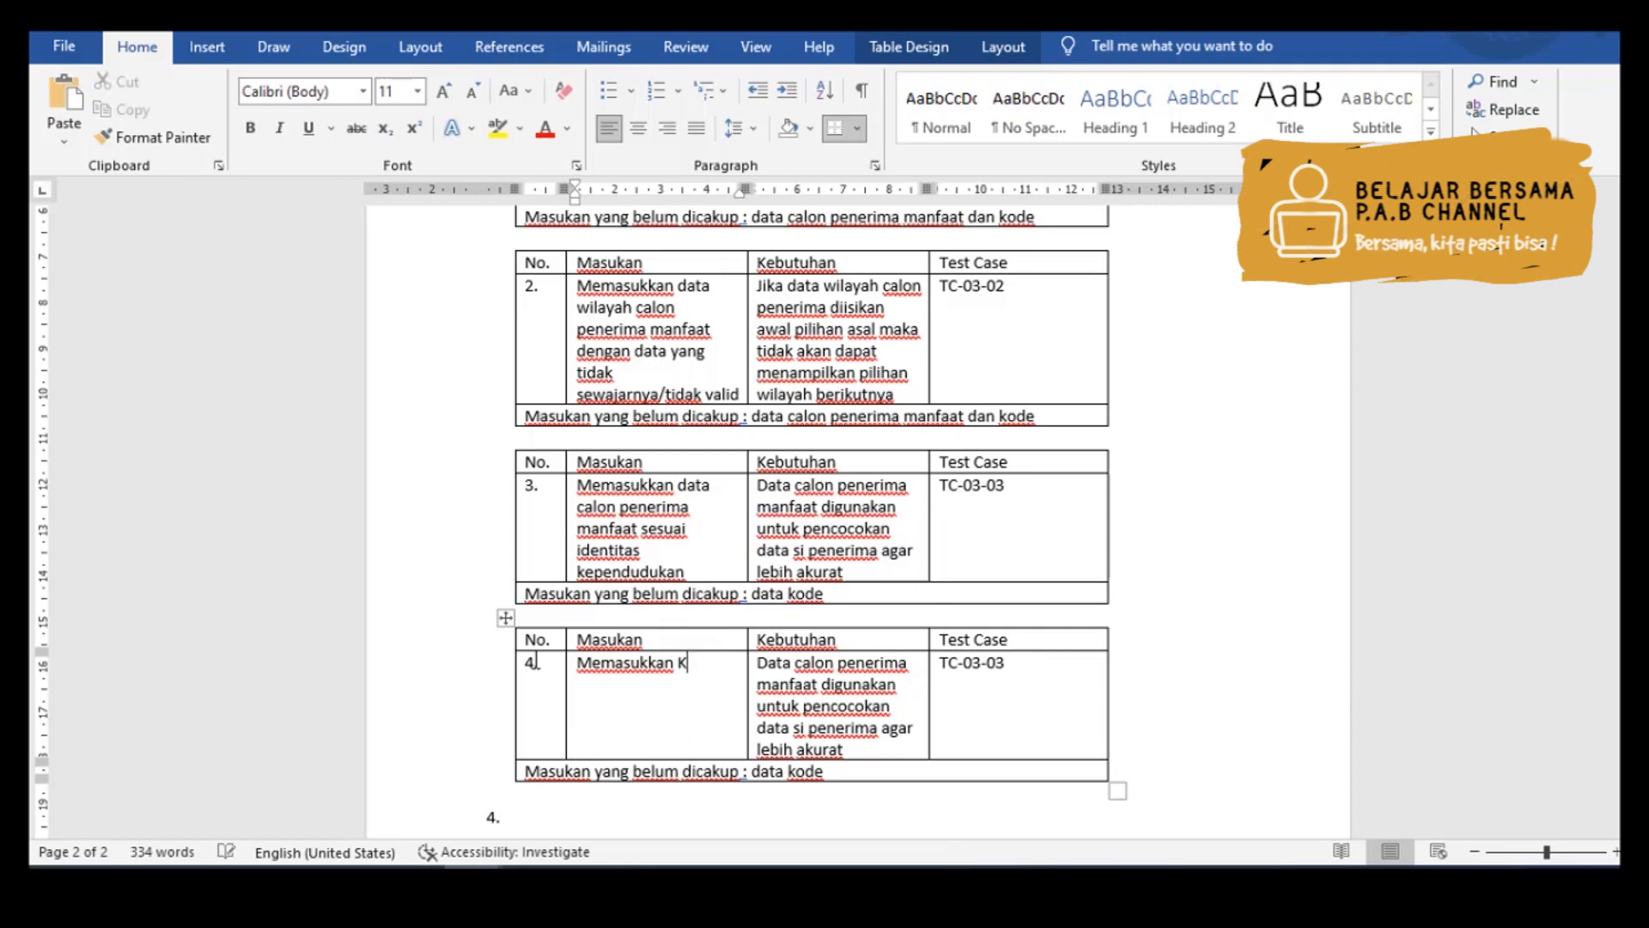
type("ode Capcha sesua")
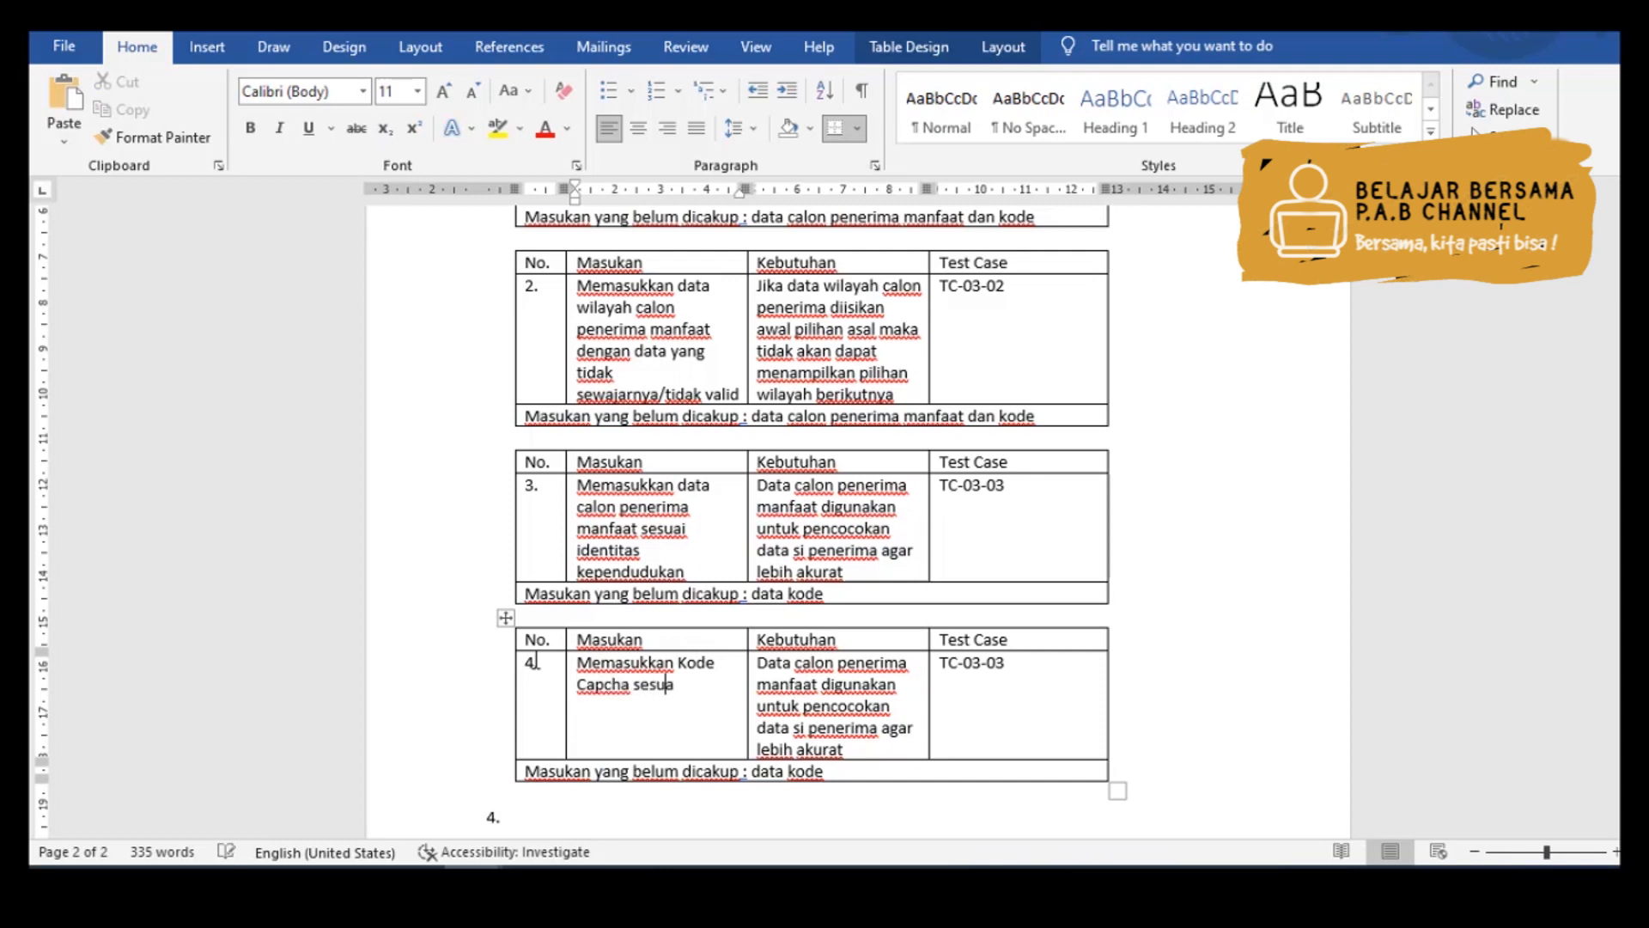
type("i gambar/ya")
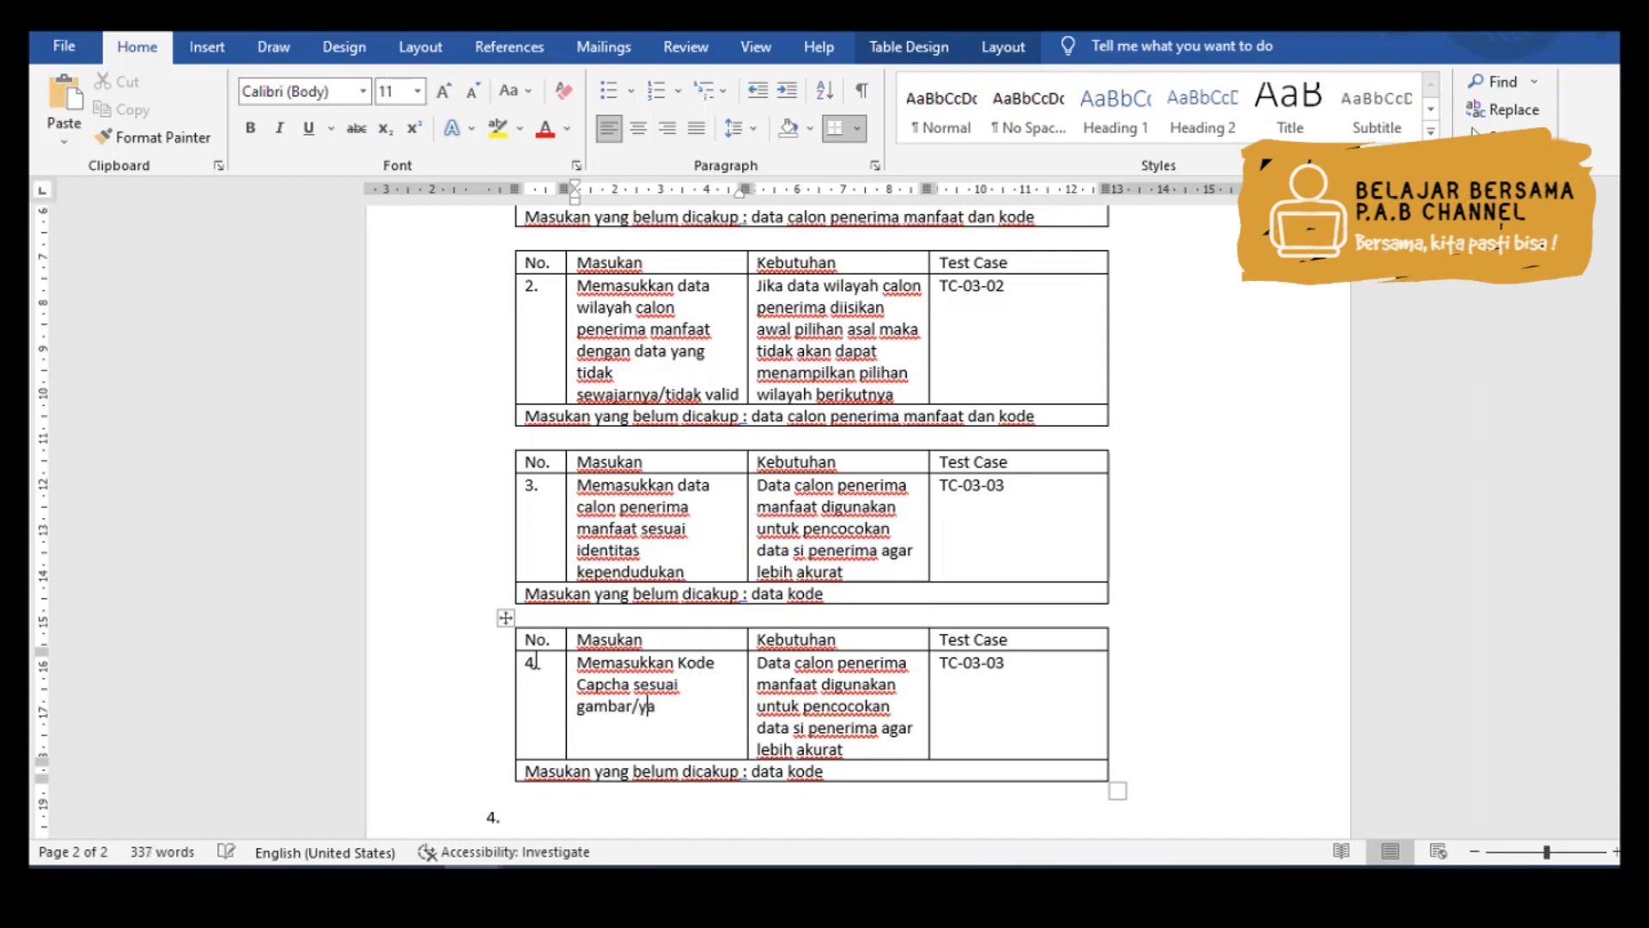
type("ng diminta")
- Set Kebutuhan to 'Memvalidasi apakah pengguna manusia/mesin yang bekerja.' and the test case to TC-03-04
key("Tab")
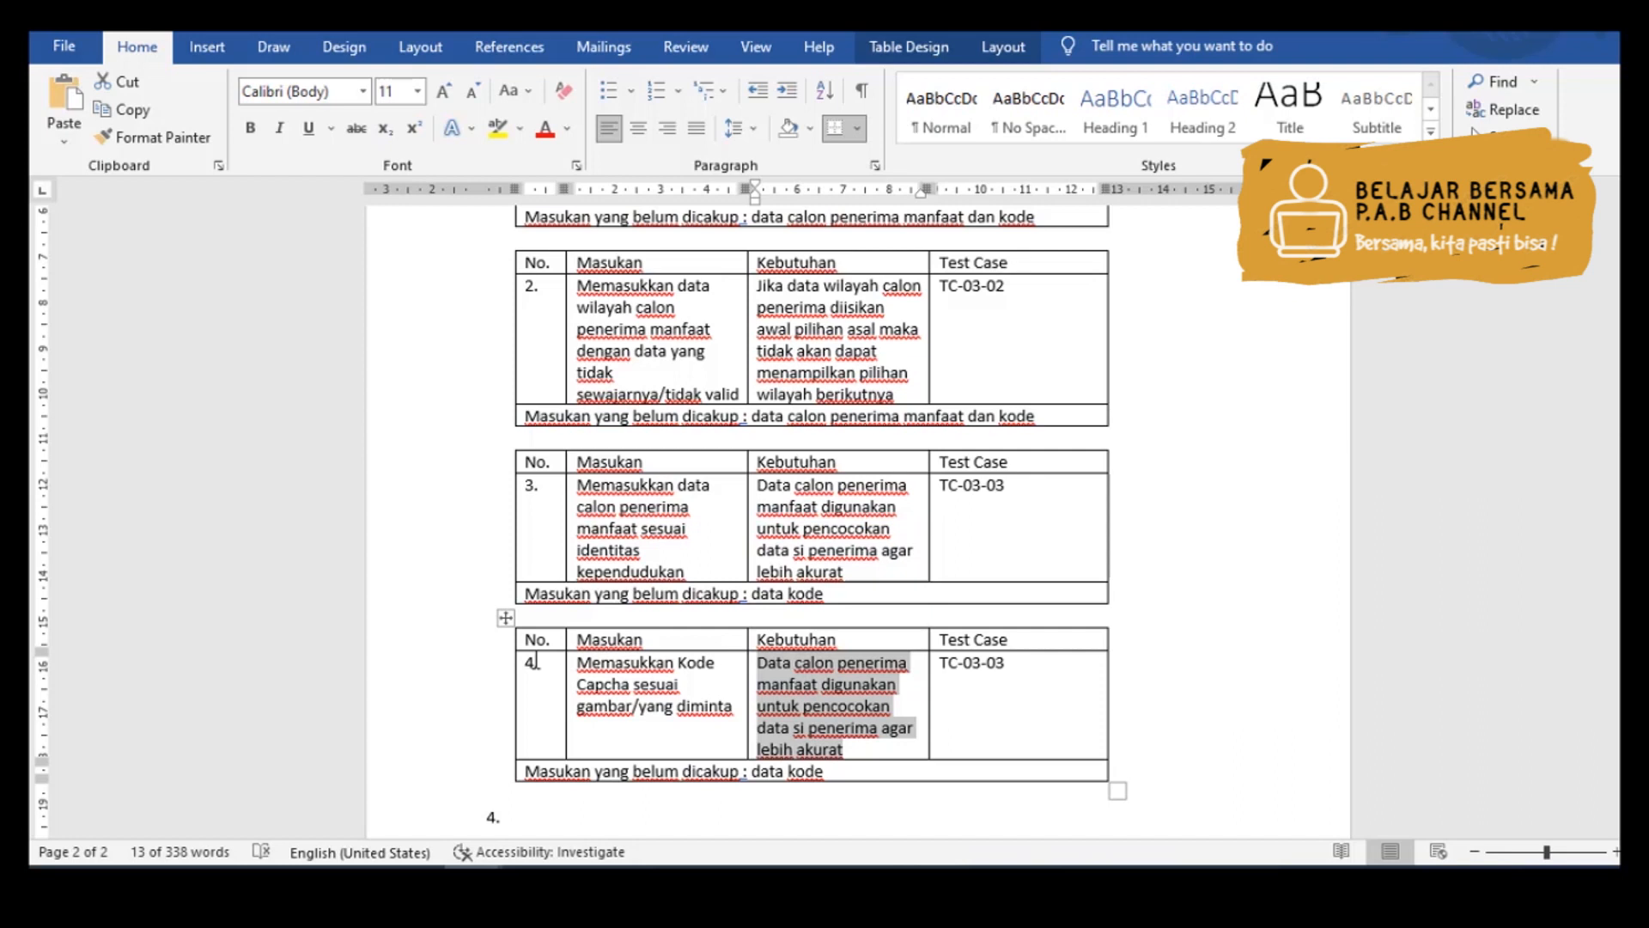
type("M")
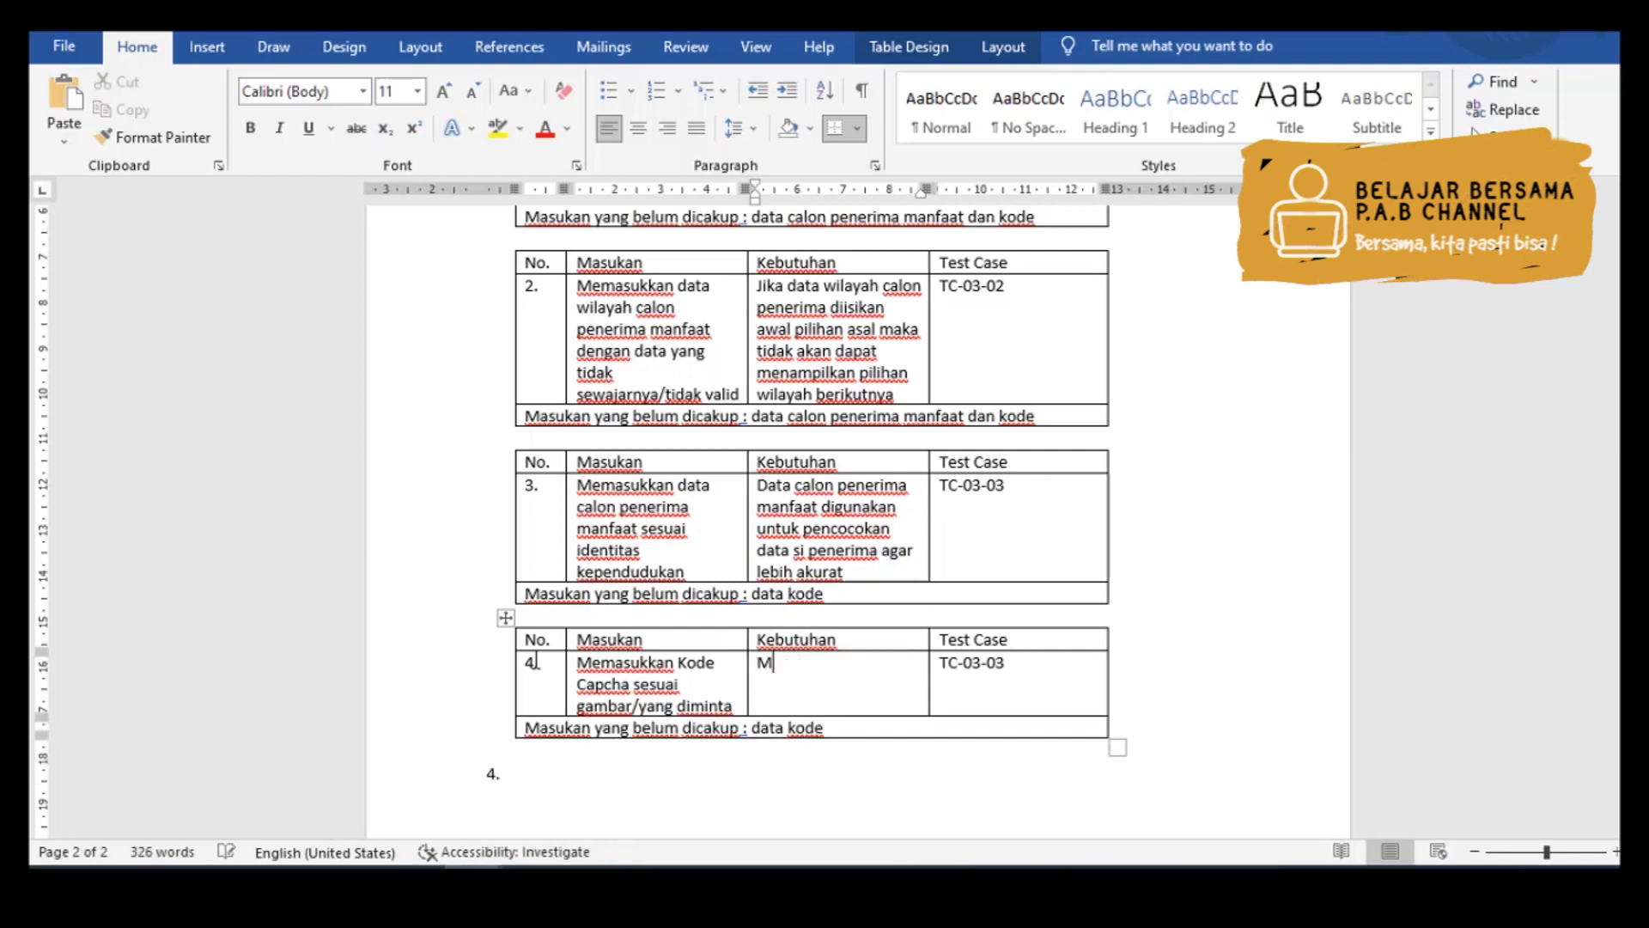
type("emvalia")
key("BackSpace")
key("BackSpace")
type("idasi ")
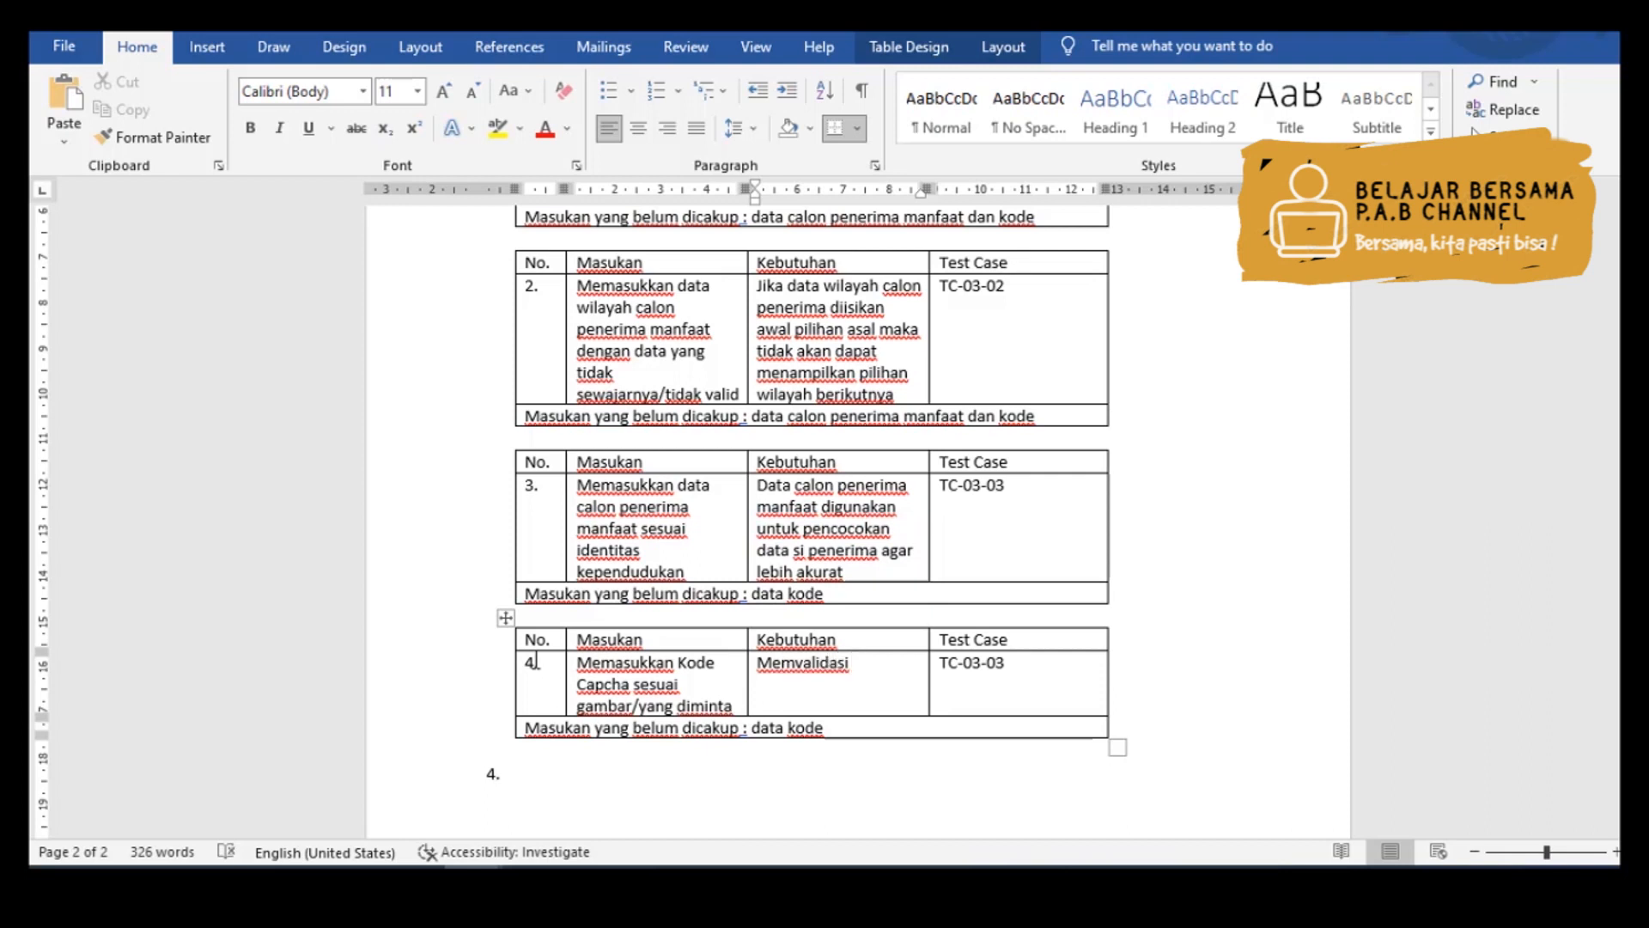
type("apakah pengguna ")
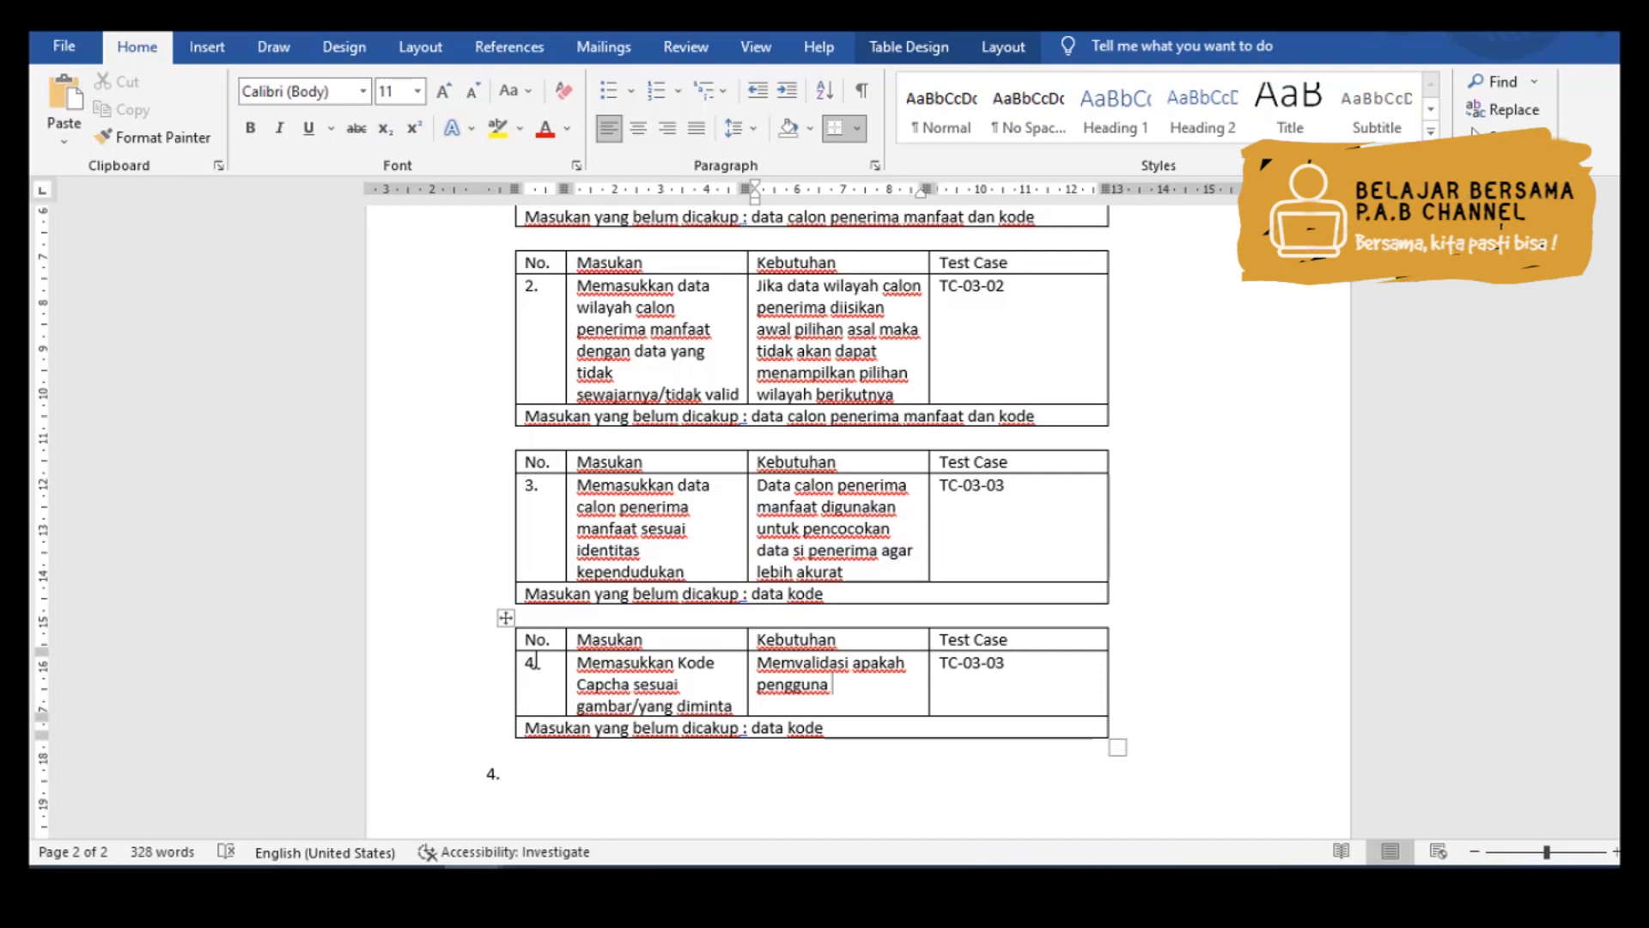
type("manusia/mesin yang bekerj")
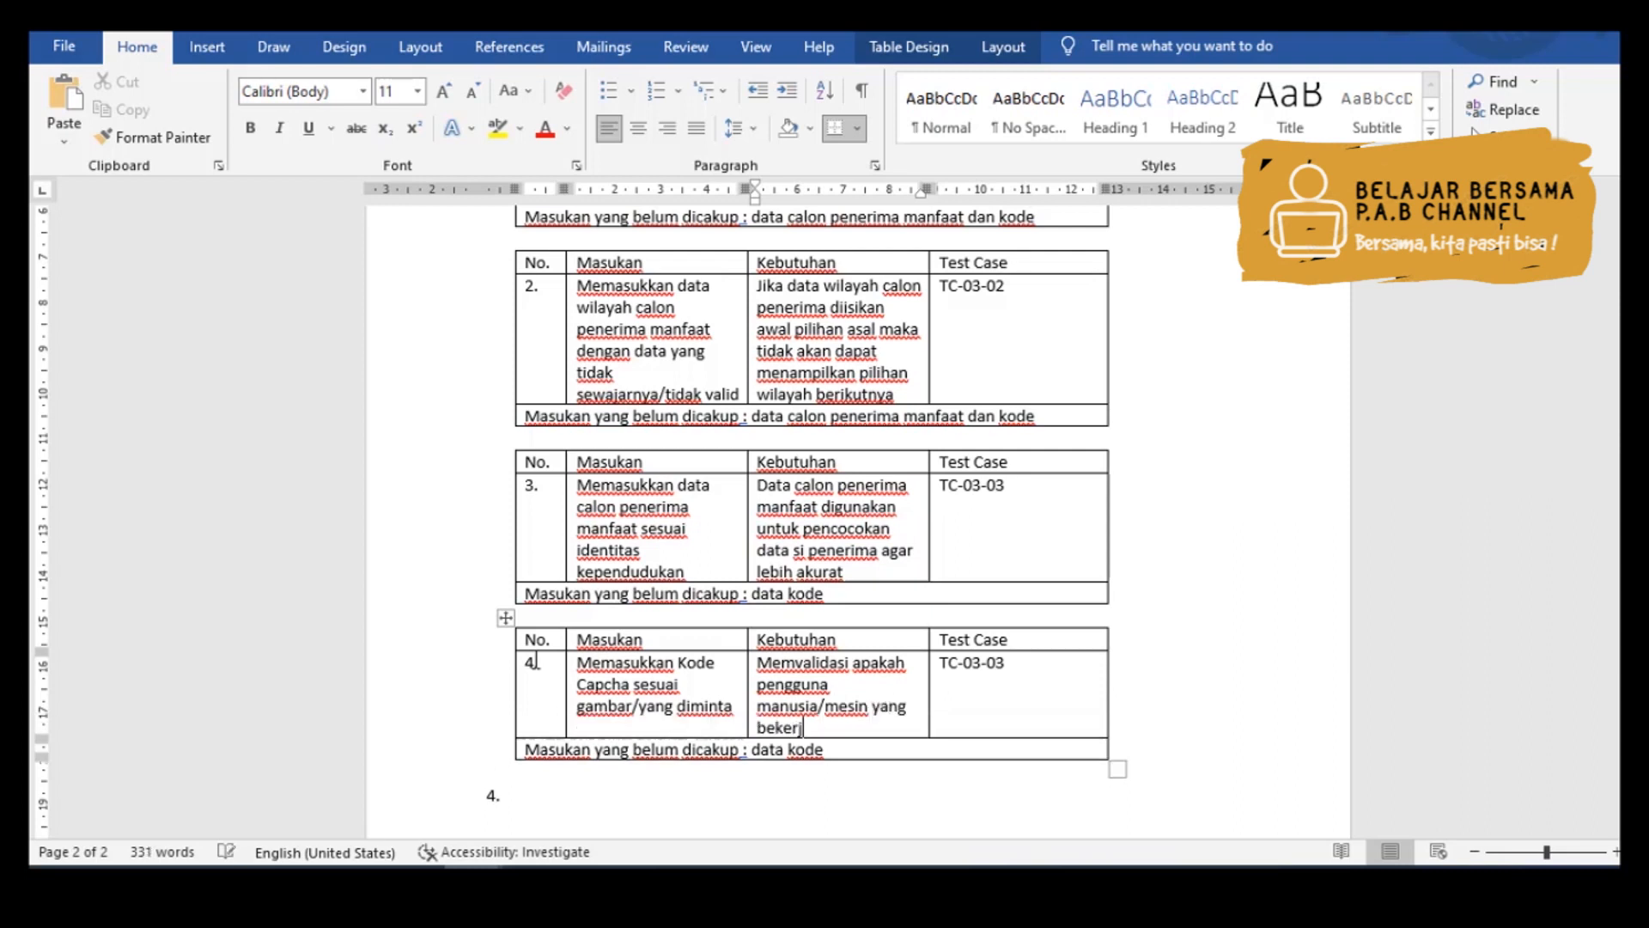
type("a.")
key("Tab")
key("Right")
key("BackSpace")
type("4")
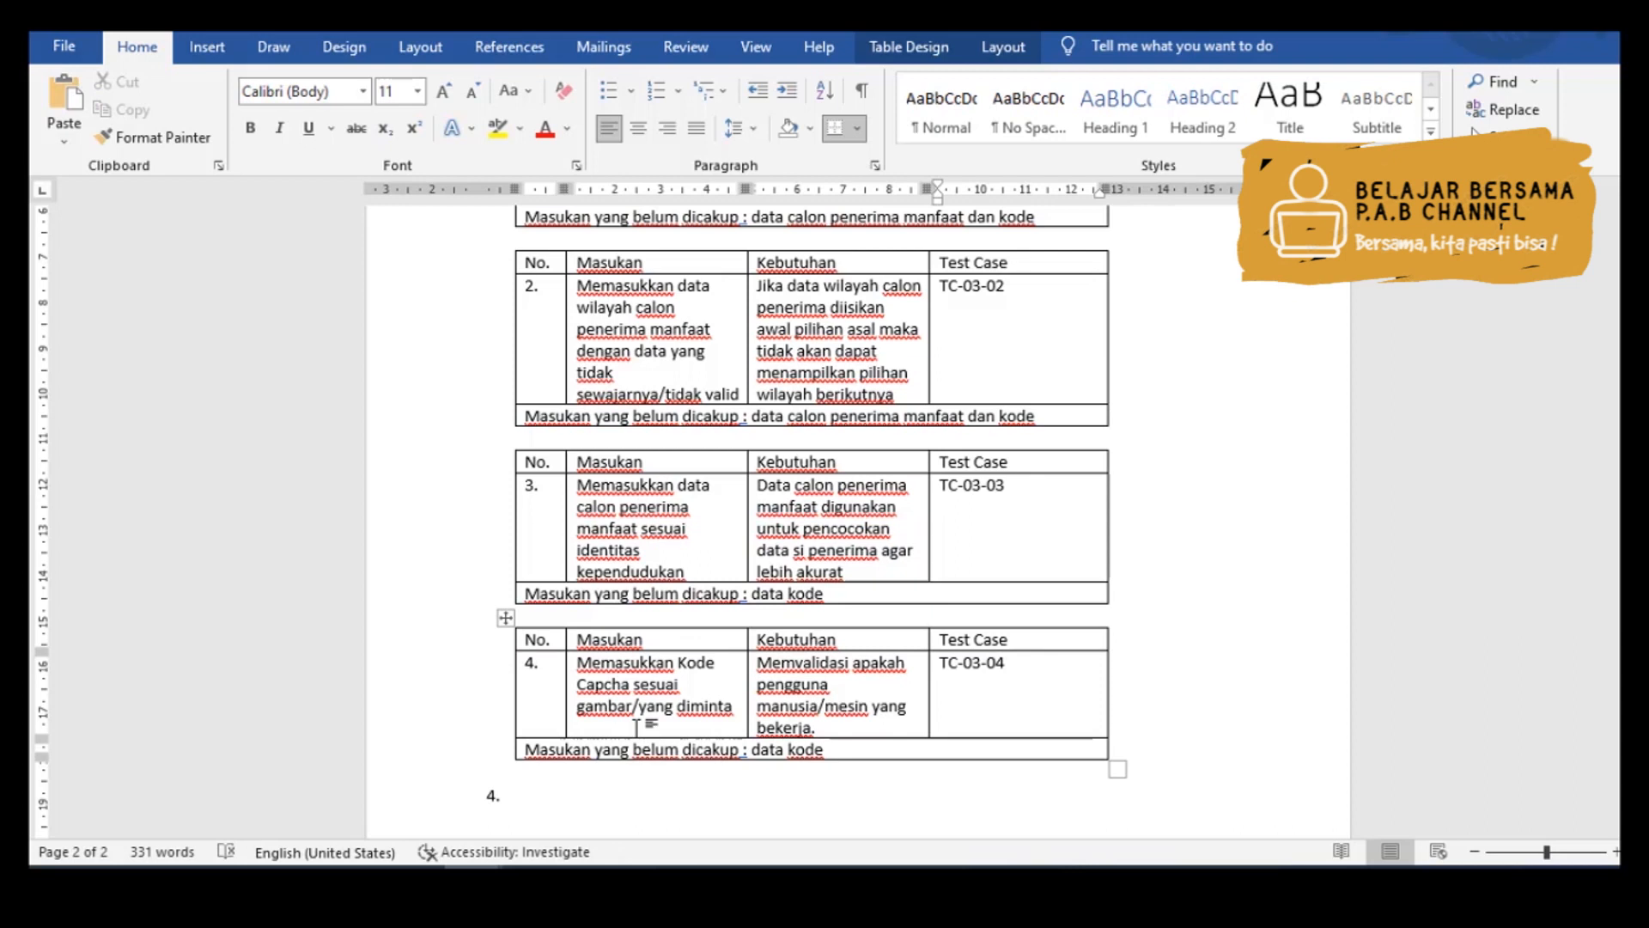
- Change table 4's note from 'data kode' to 'tidak ada' and paste a copy of table 3 above it
left_click(835, 751)
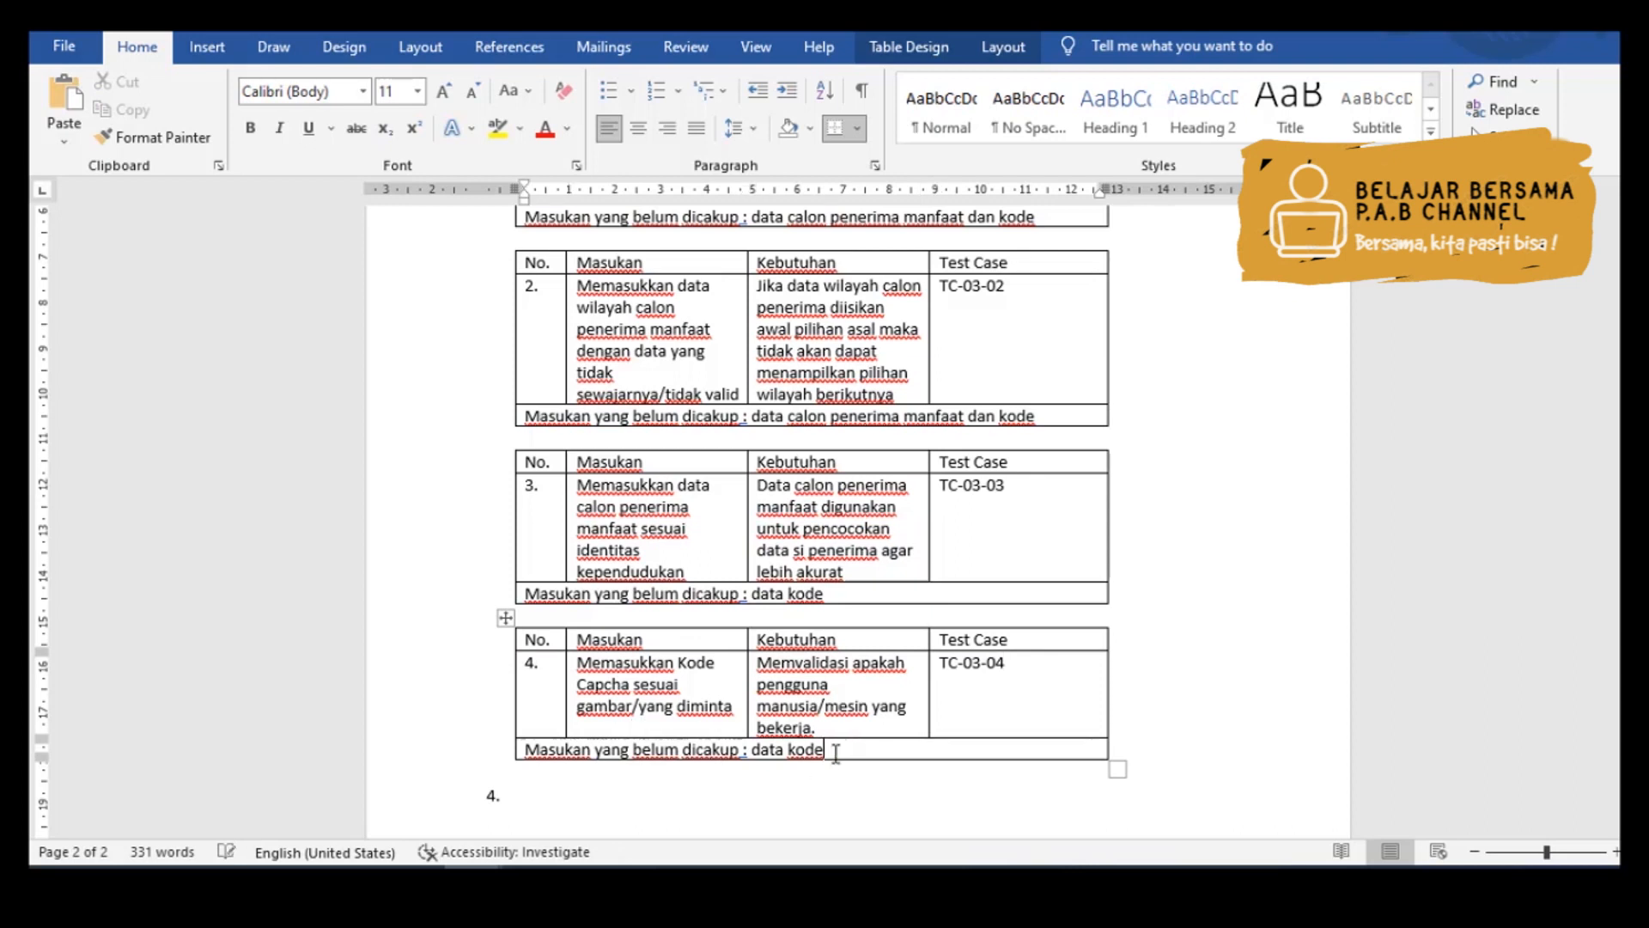
key("ctrl+shift+Left")
key("ctrl+shift+Left")
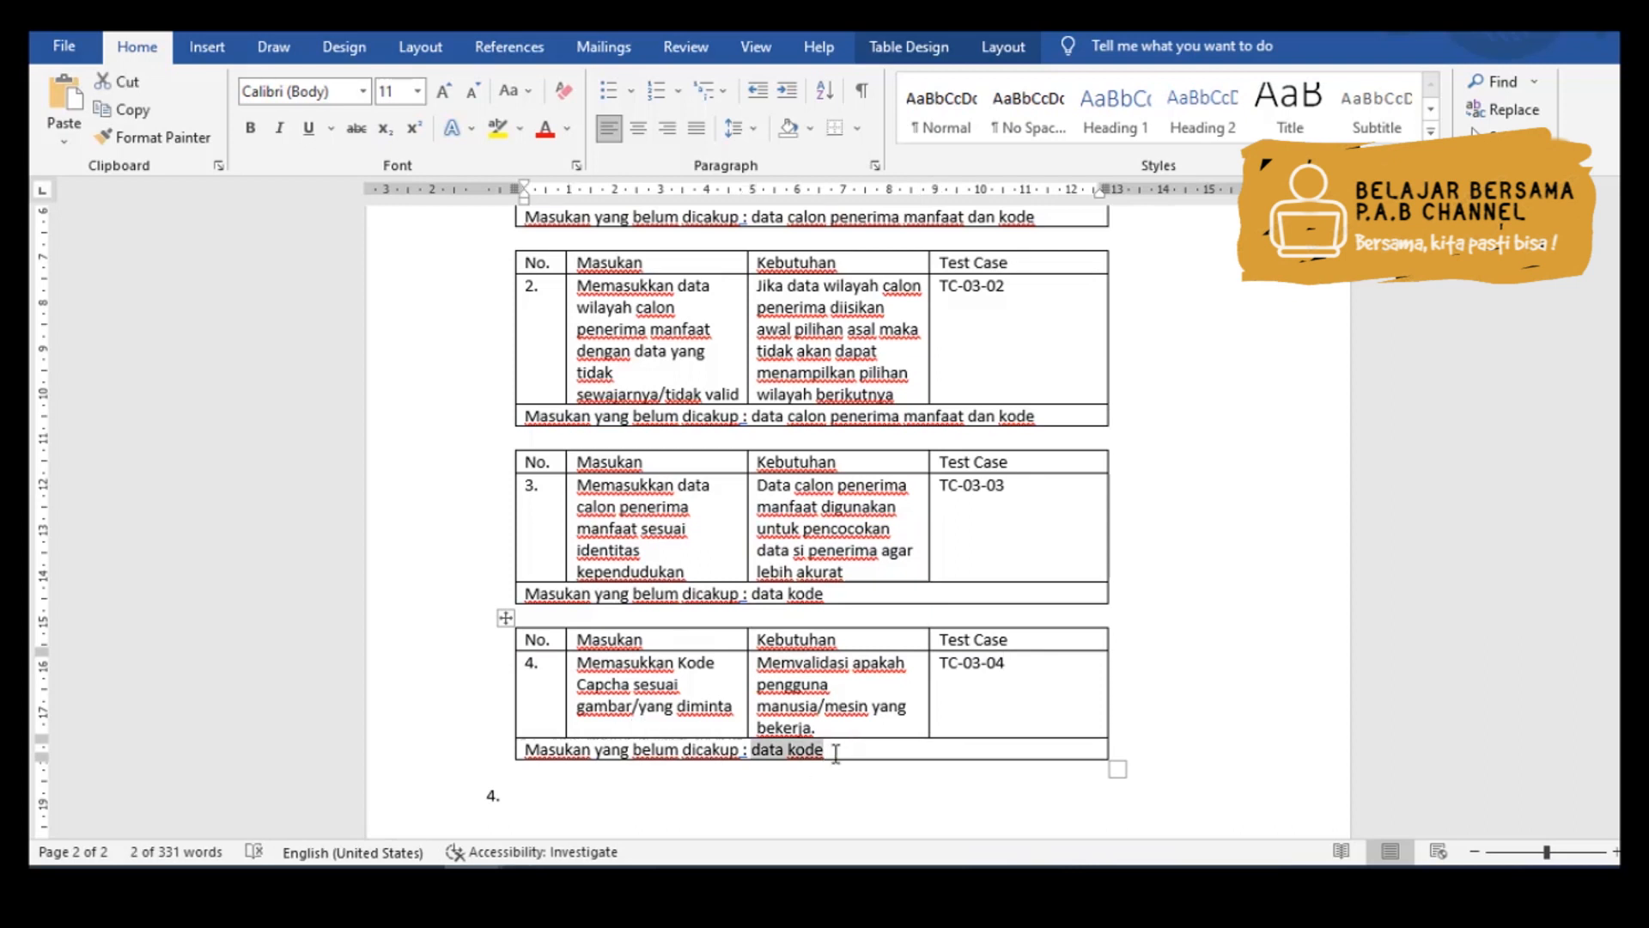
type("tidak ada")
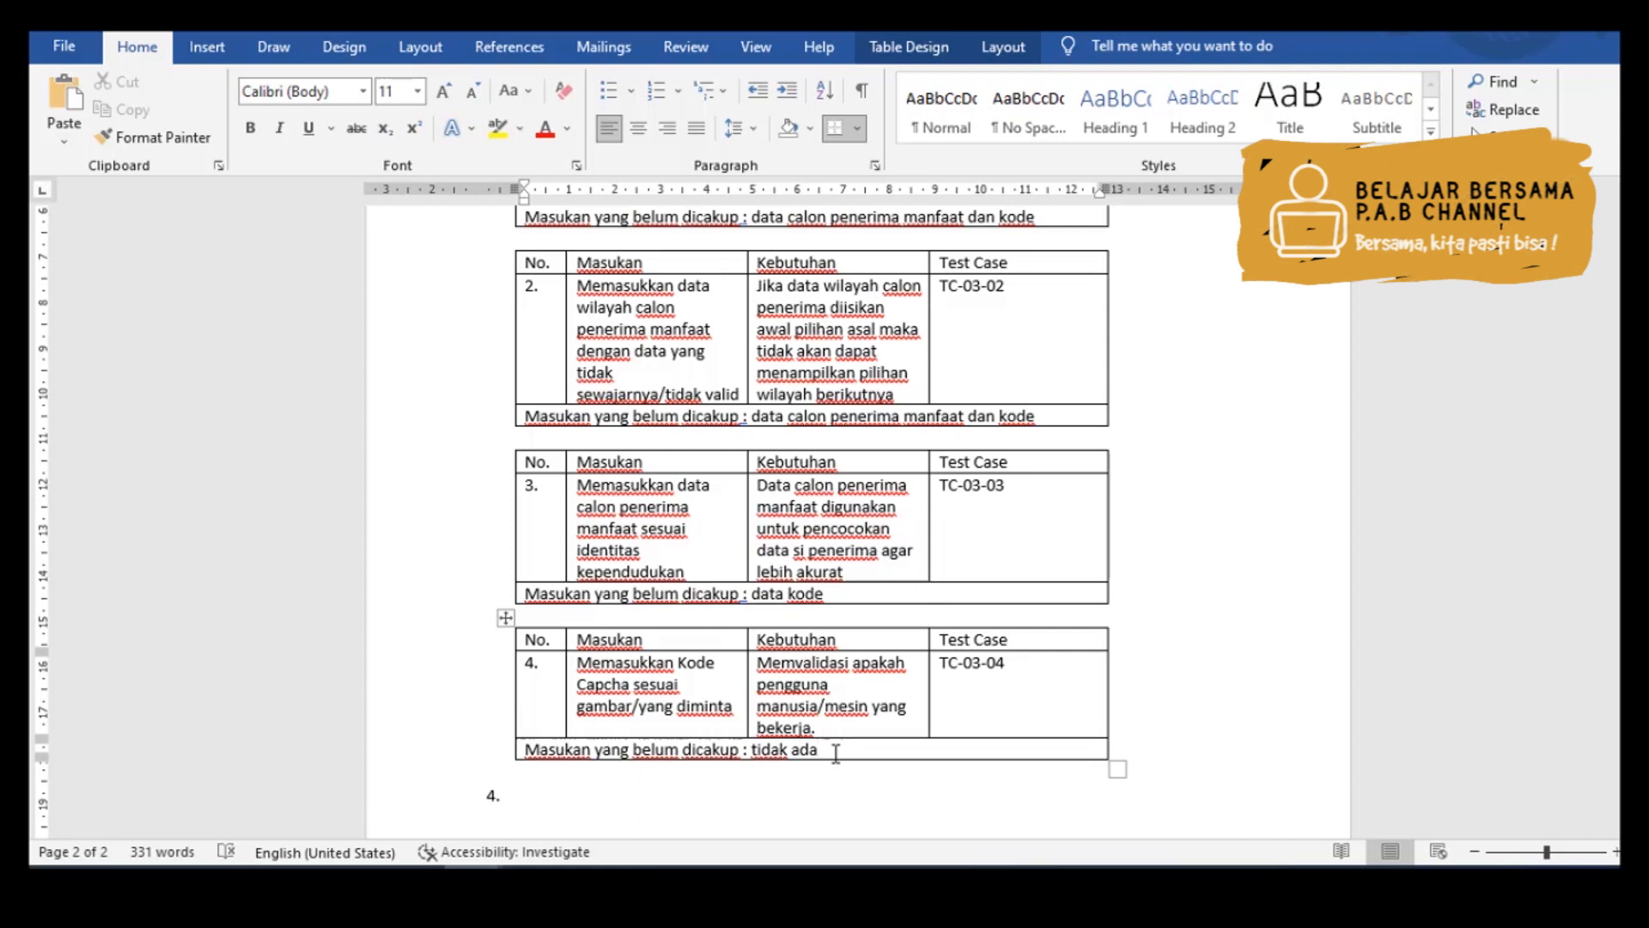
key("ctrl+v")
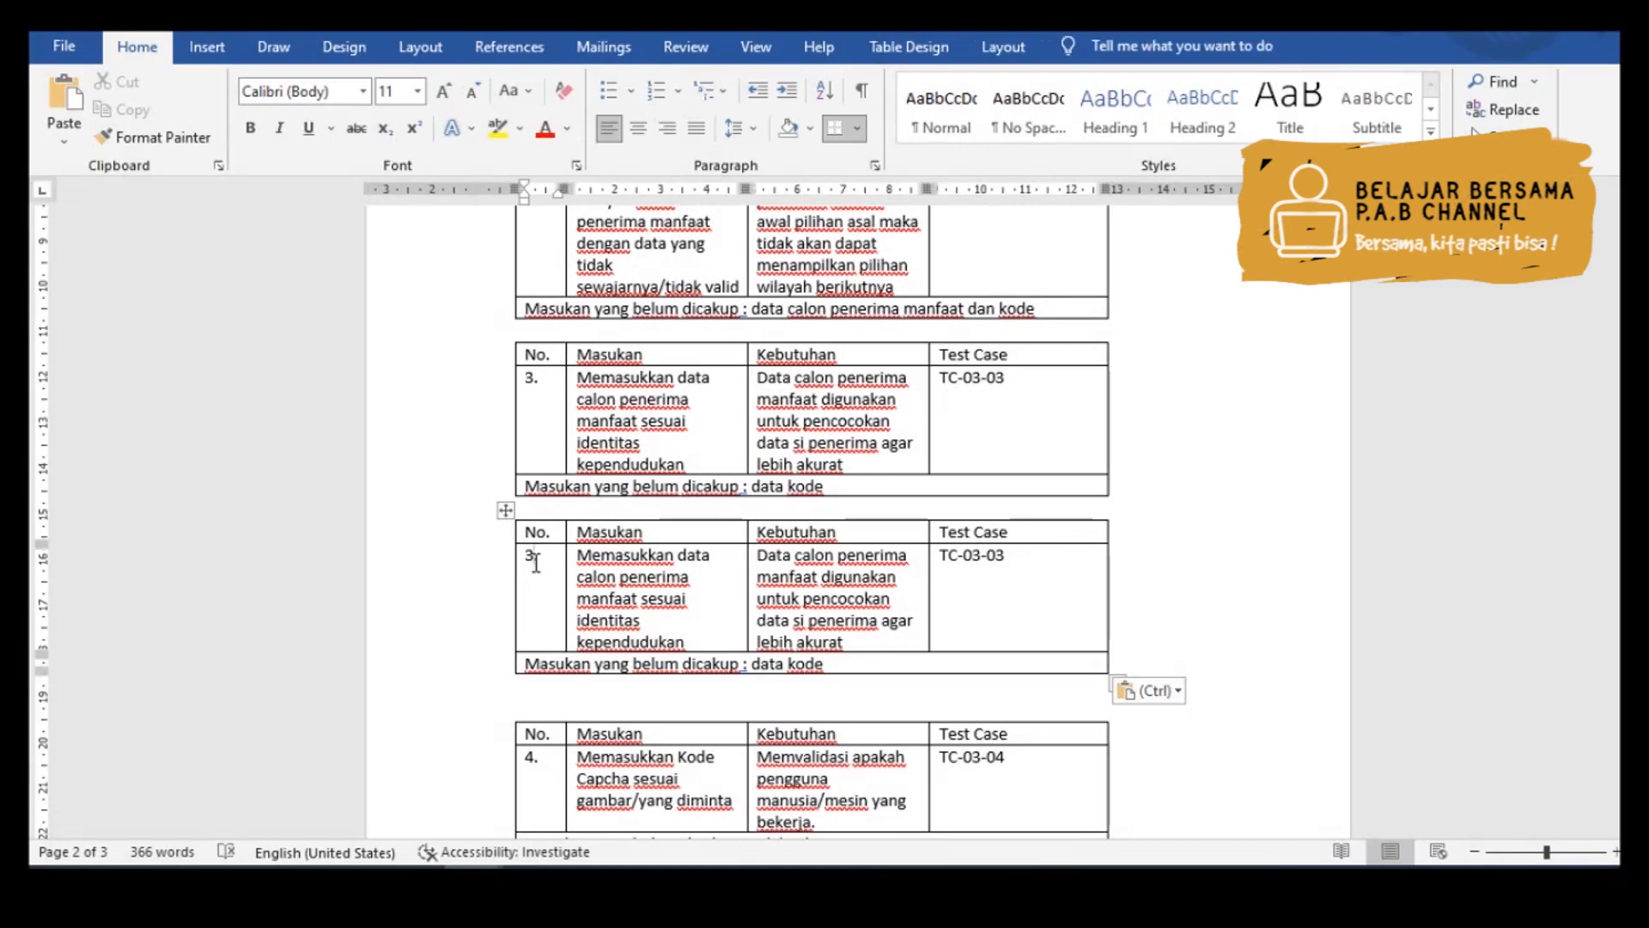
- Renumber the pasted table copy from 3 to 4
left_click(536, 563)
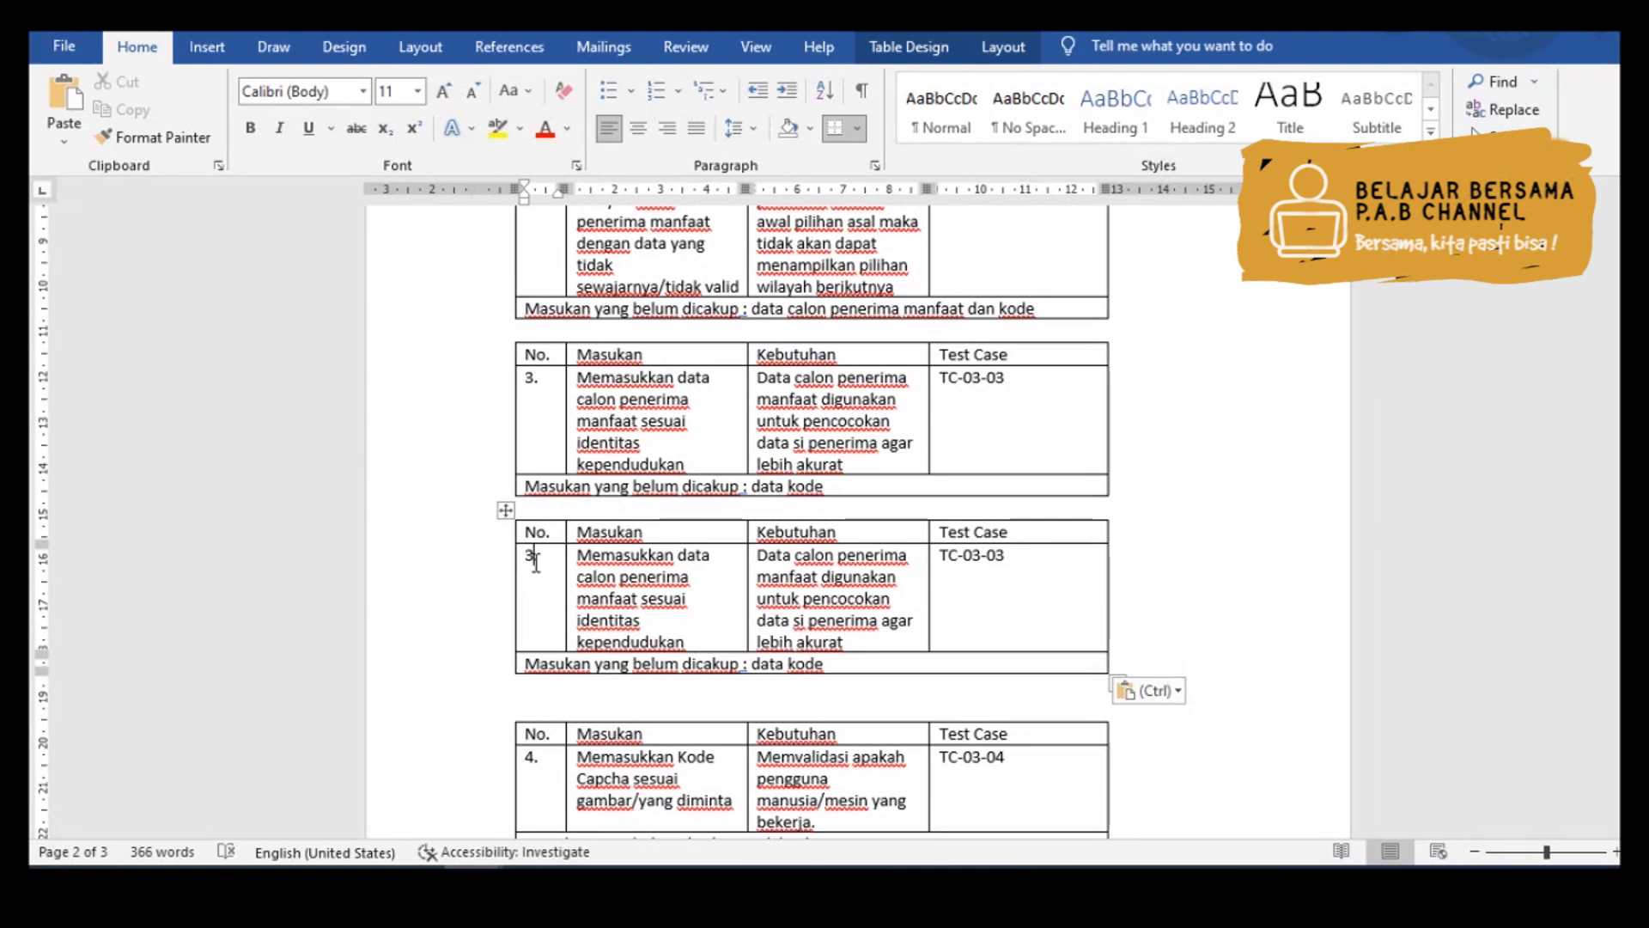
key("BackSpace")
type("4")
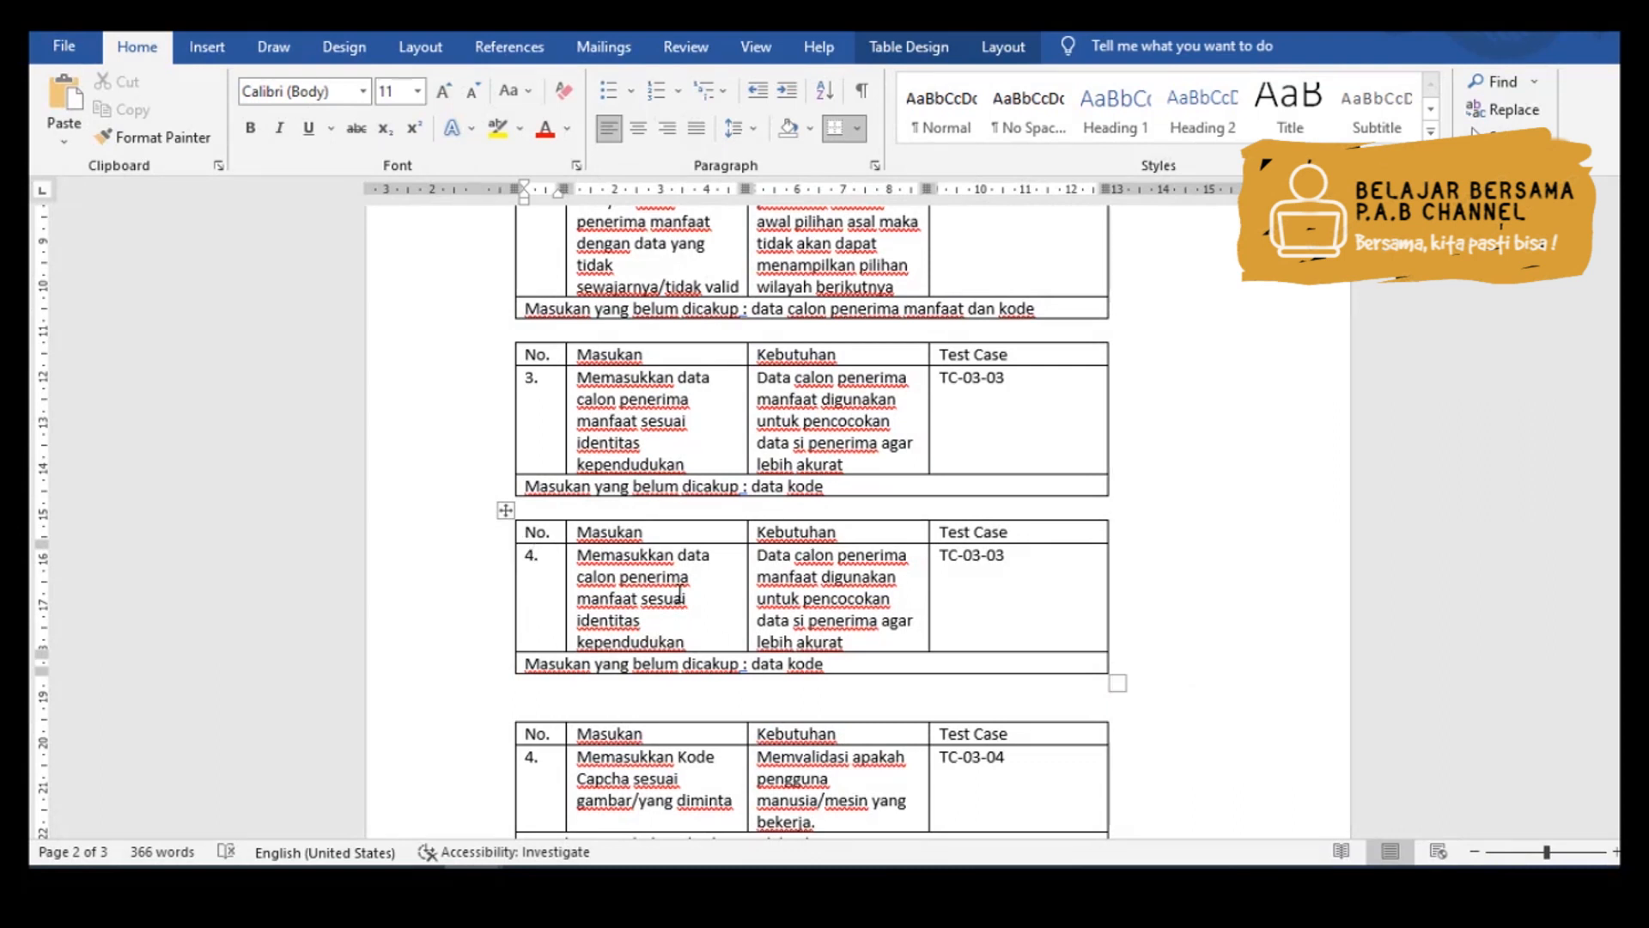
- Rewrite its Masukan to end 'dengan data yang tidak valid/sesuai identitas kependudukan'
left_click(643, 599)
type("tidak")
key("Left")
key("Left")
key("Left")
key("Left")
key("Left")
key("shift+Down")
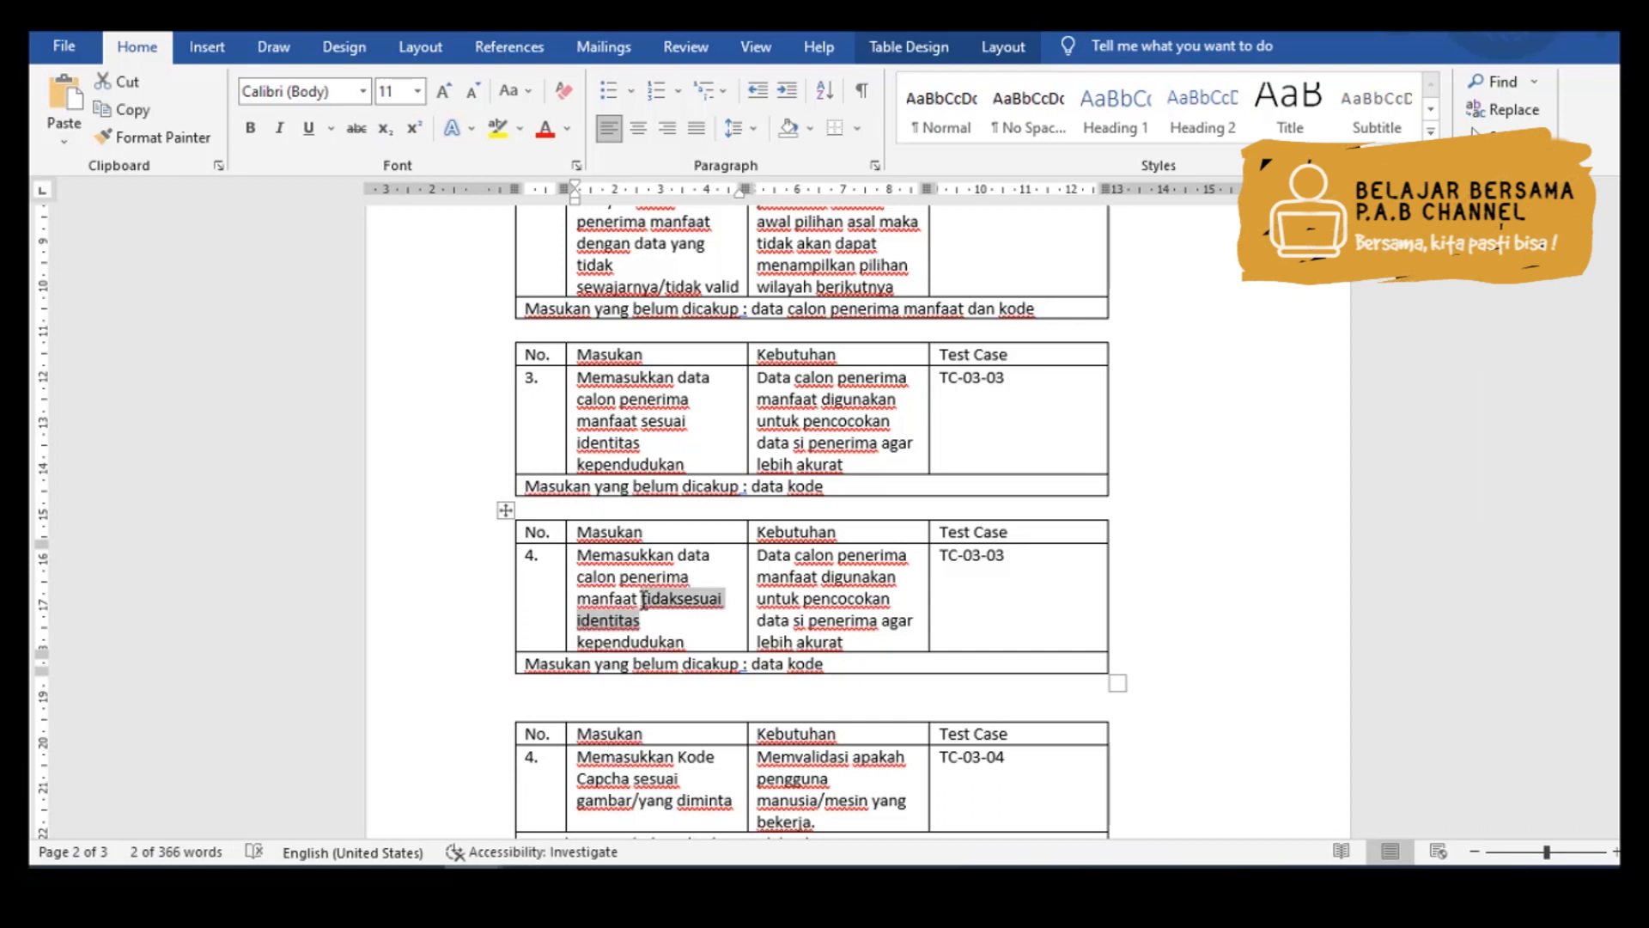
key("shift+Down")
type("dengan")
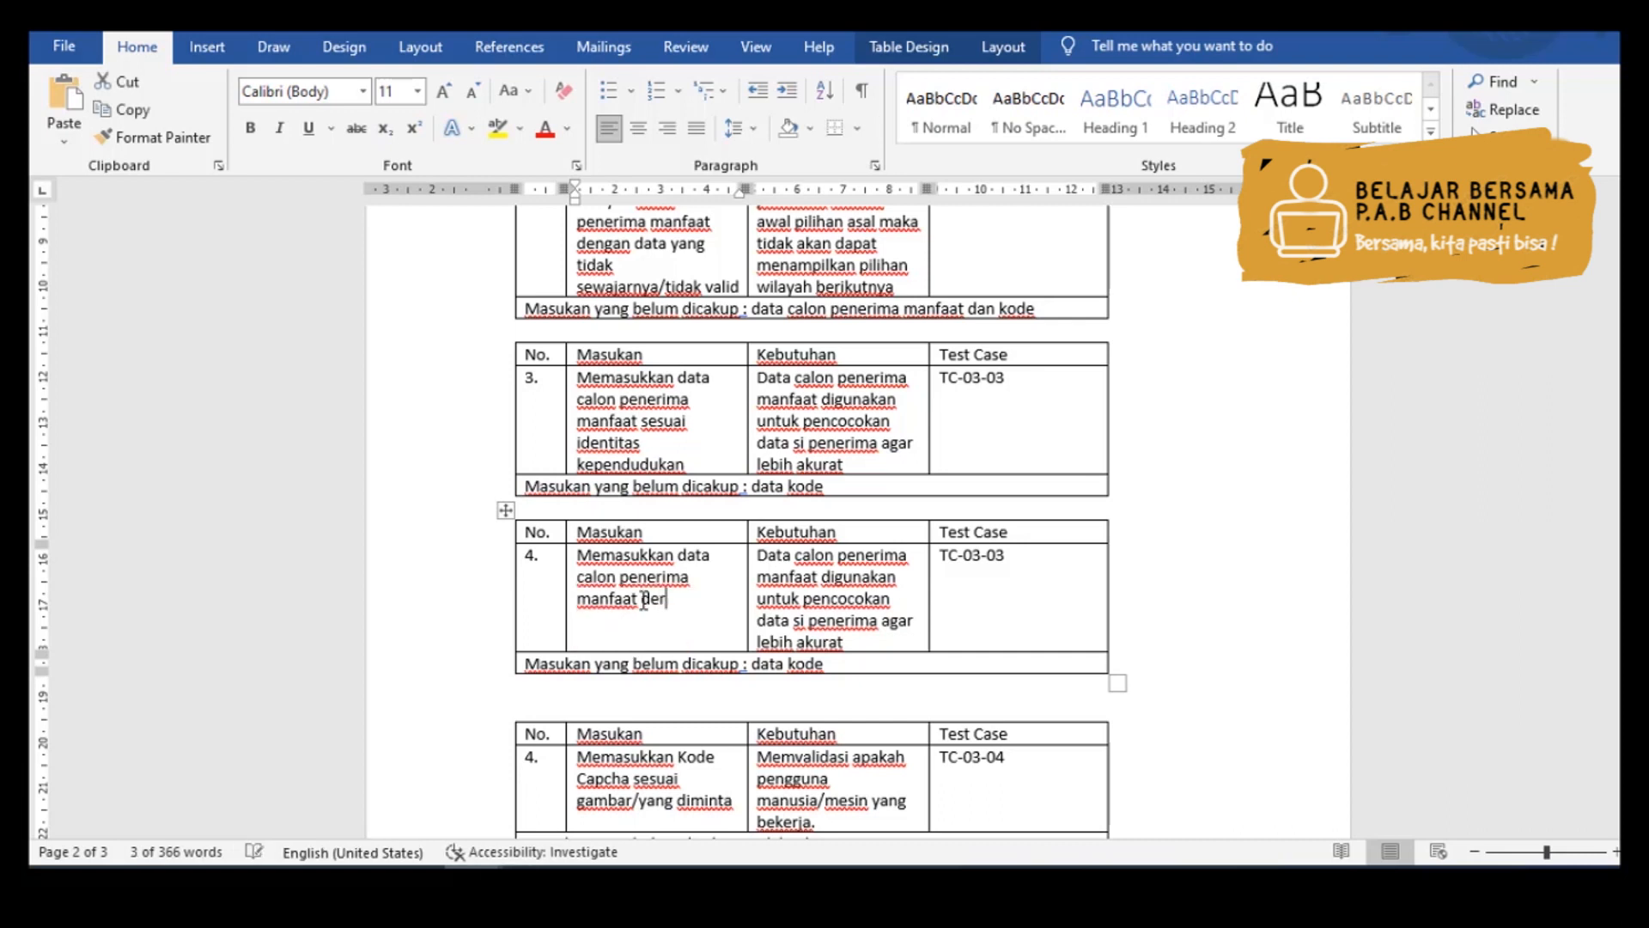
type(" data ")
type("ya")
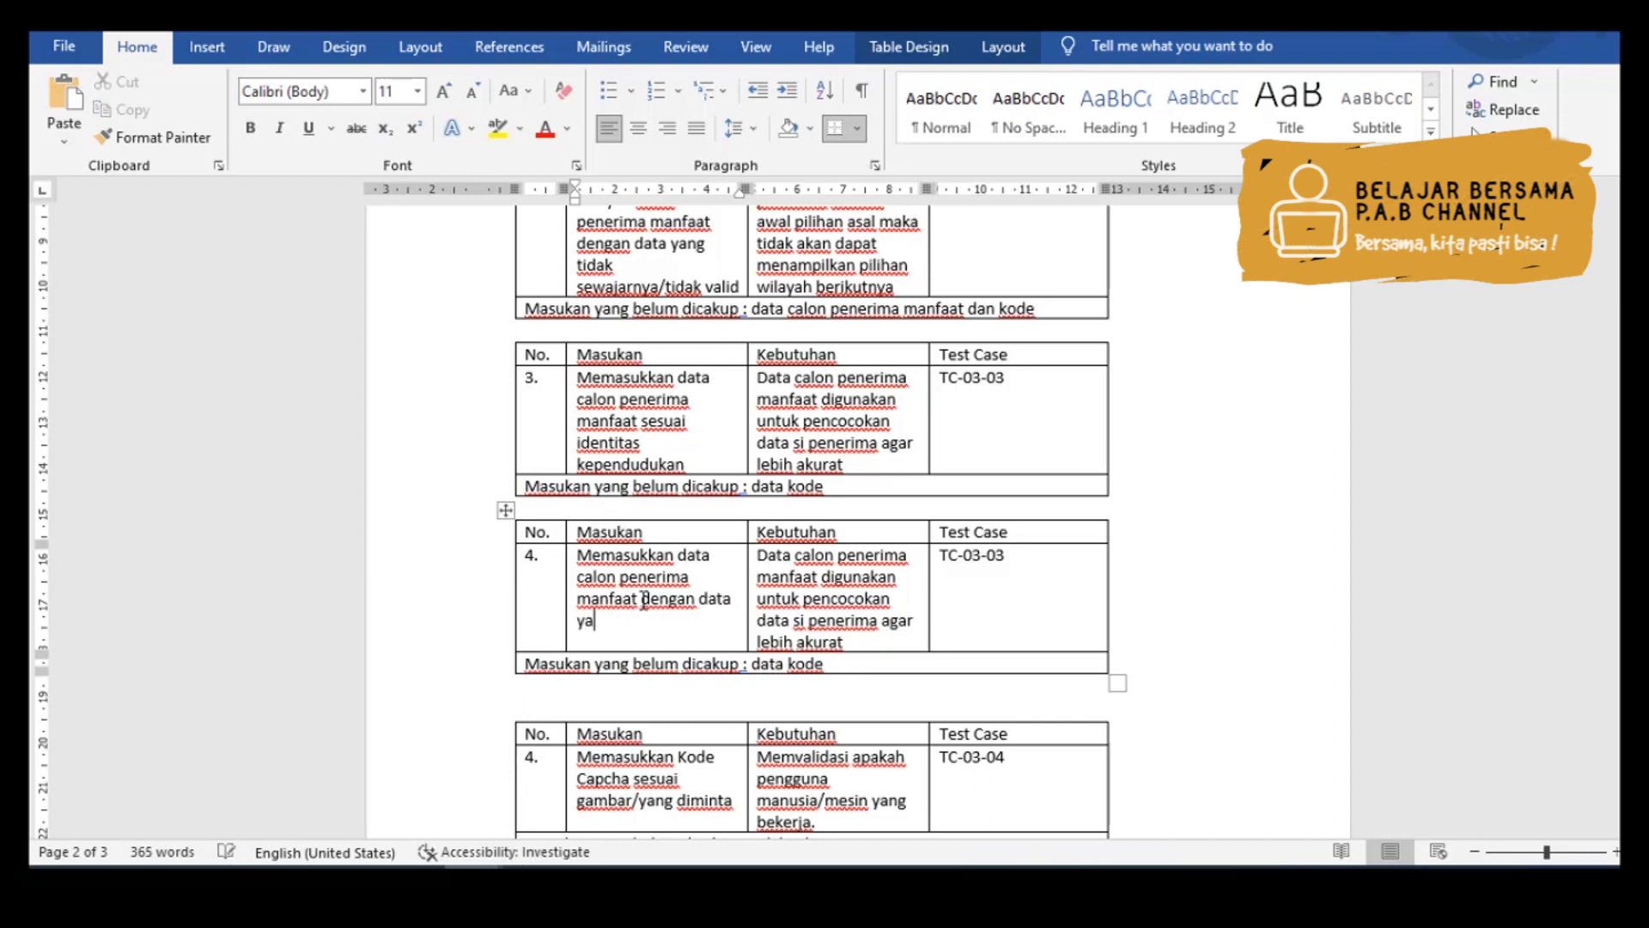
type("ng tidak valid/sesuai identitas")
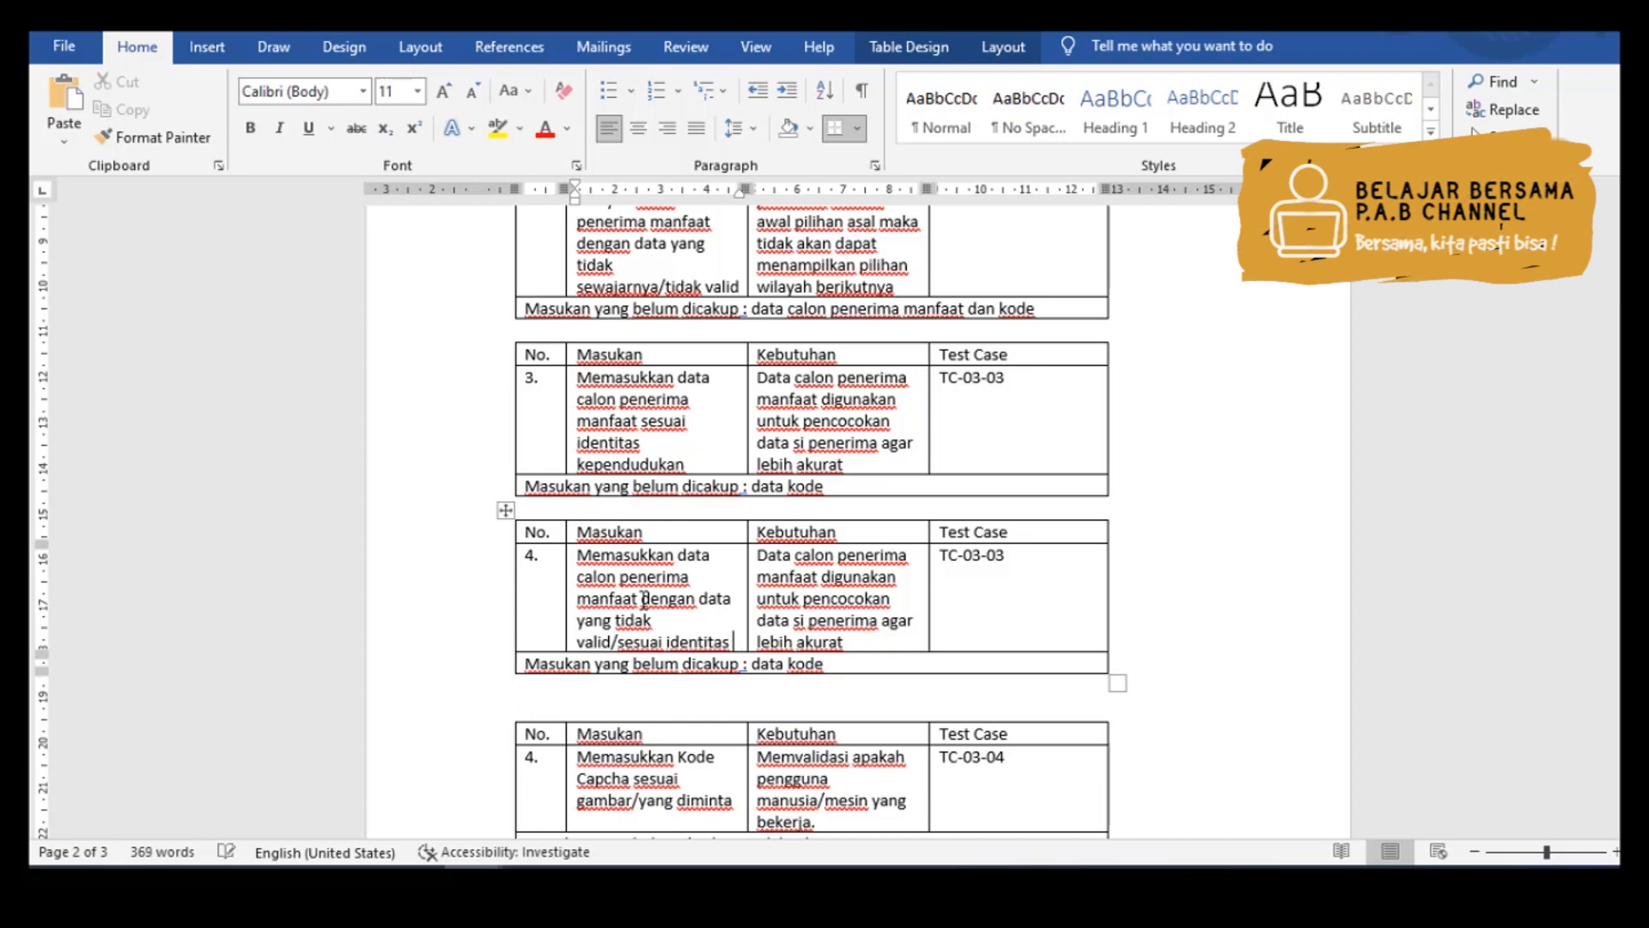
type(" kependudukan")
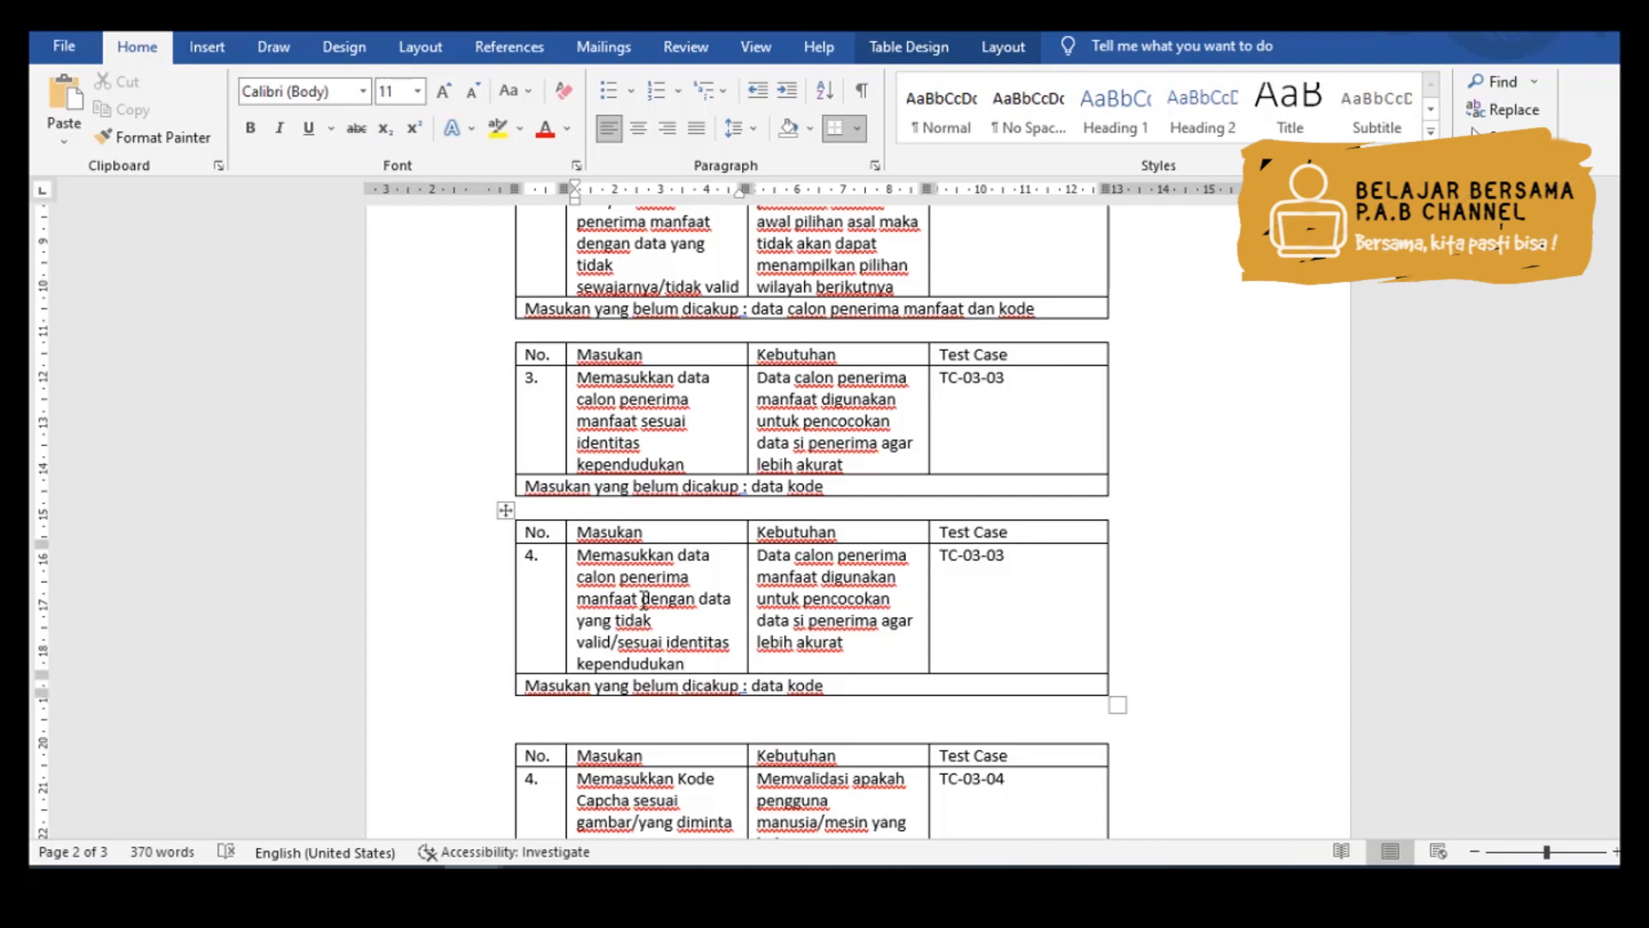
key("Tab")
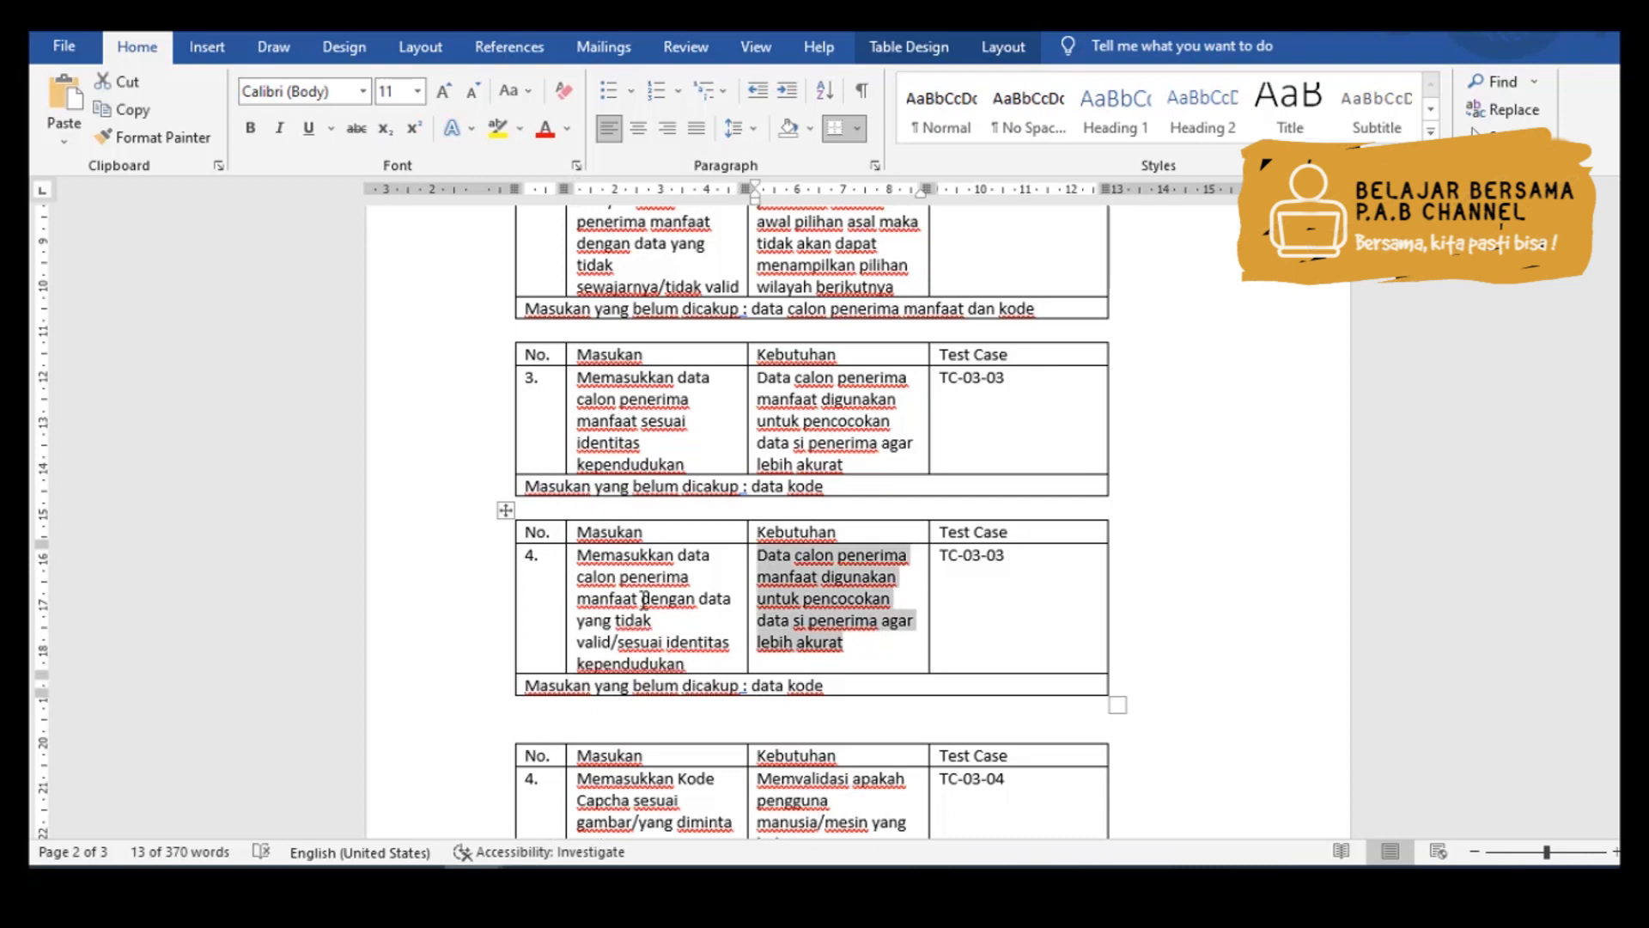
- On Cek Bansos, replace the NAMA PM name with an invalid digits-and-symbols string, then return to Document3
left_click(415, 867)
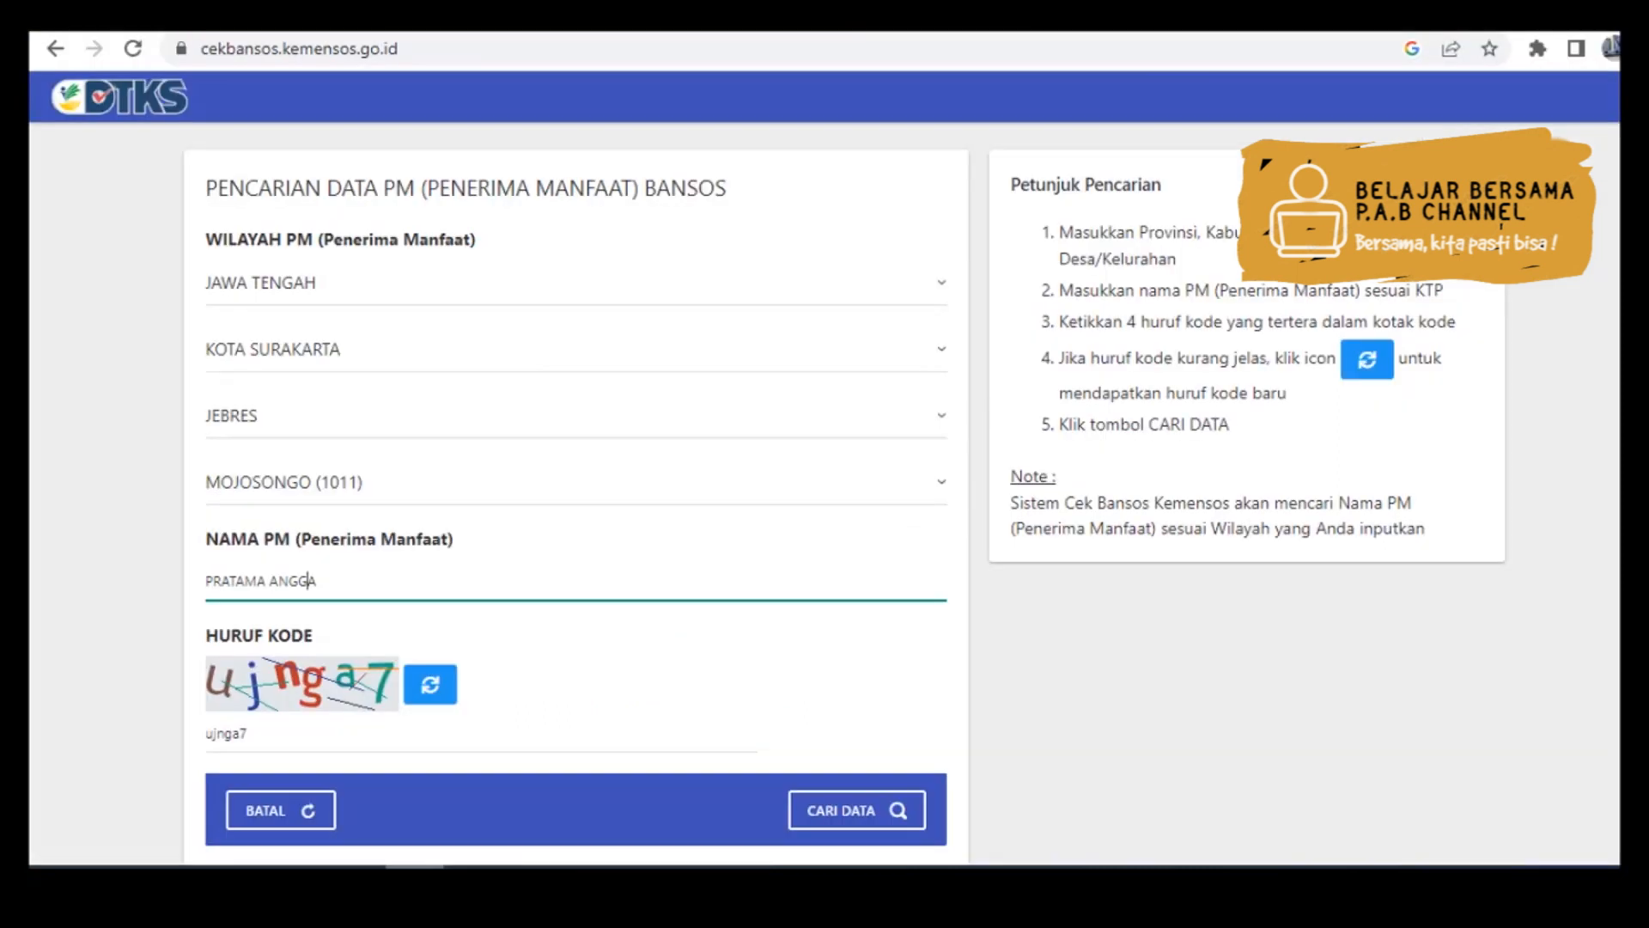
left_click_drag(339, 577, 160, 582)
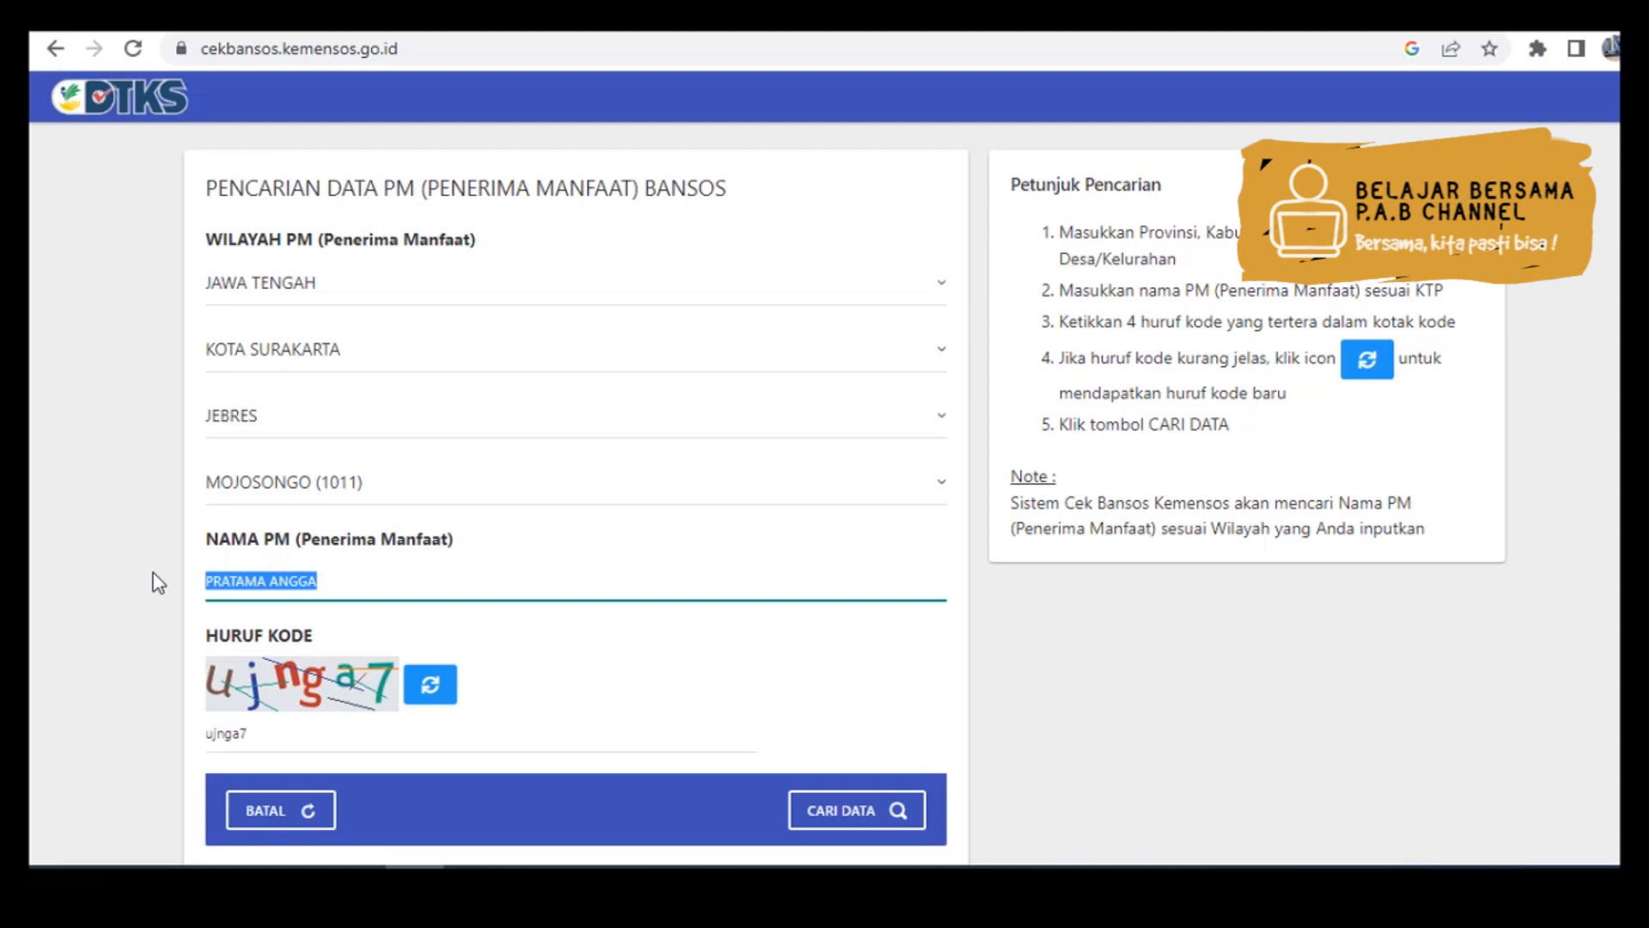
type("8792")
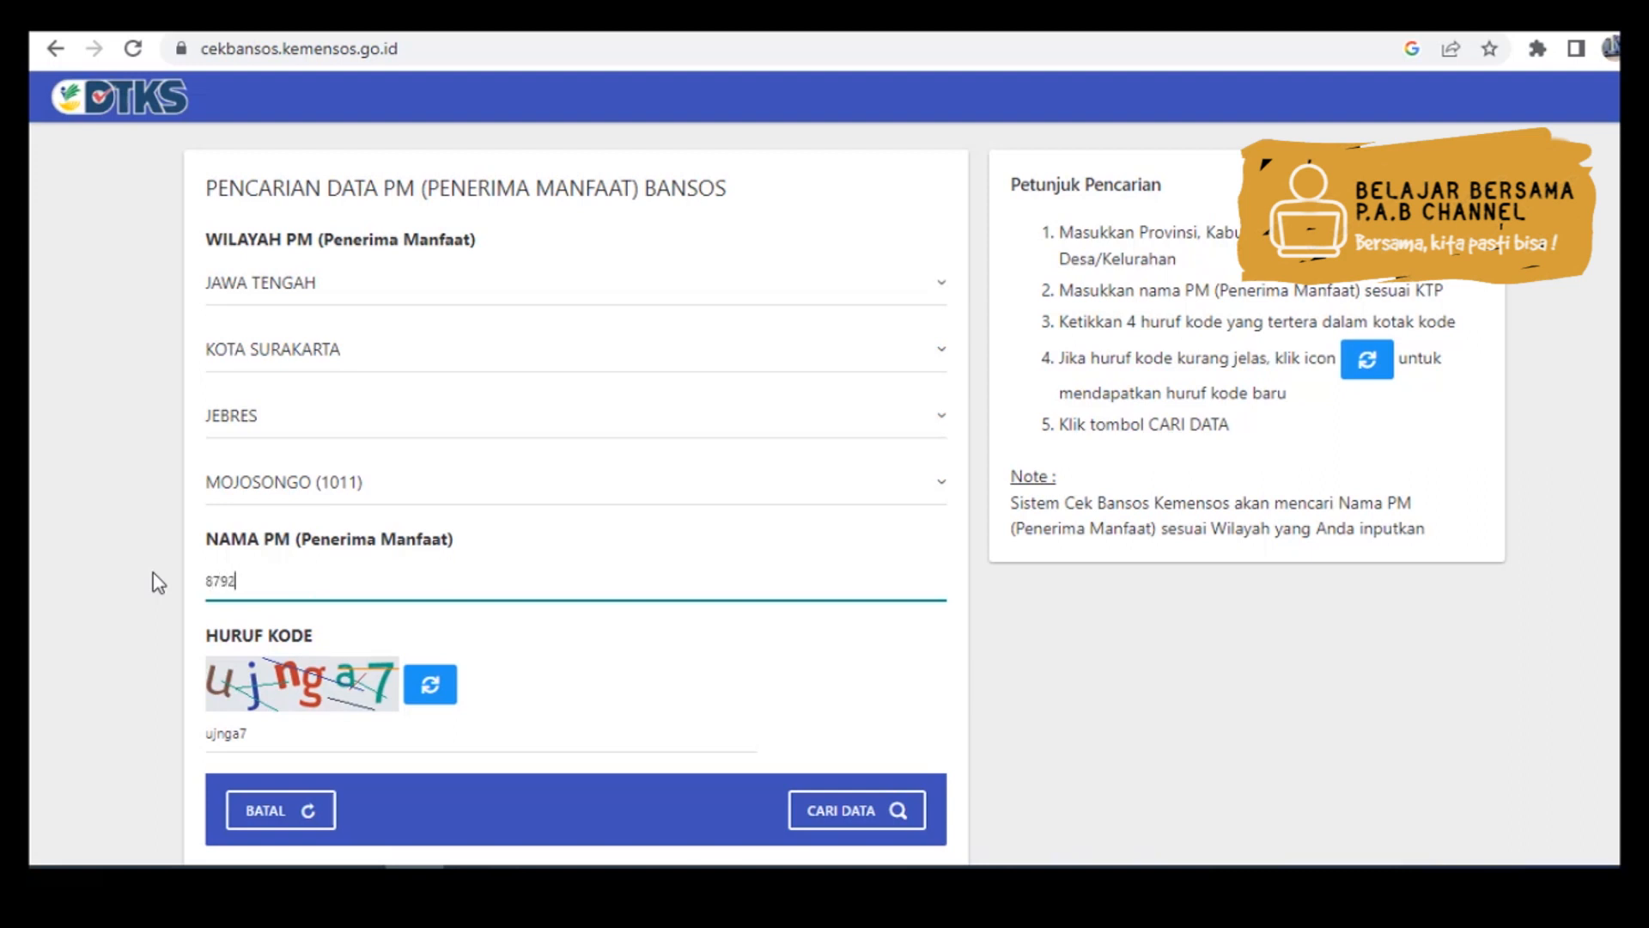
left_click(282, 741)
left_click(293, 573)
type("PARMD,ASC//")
left_click(472, 870)
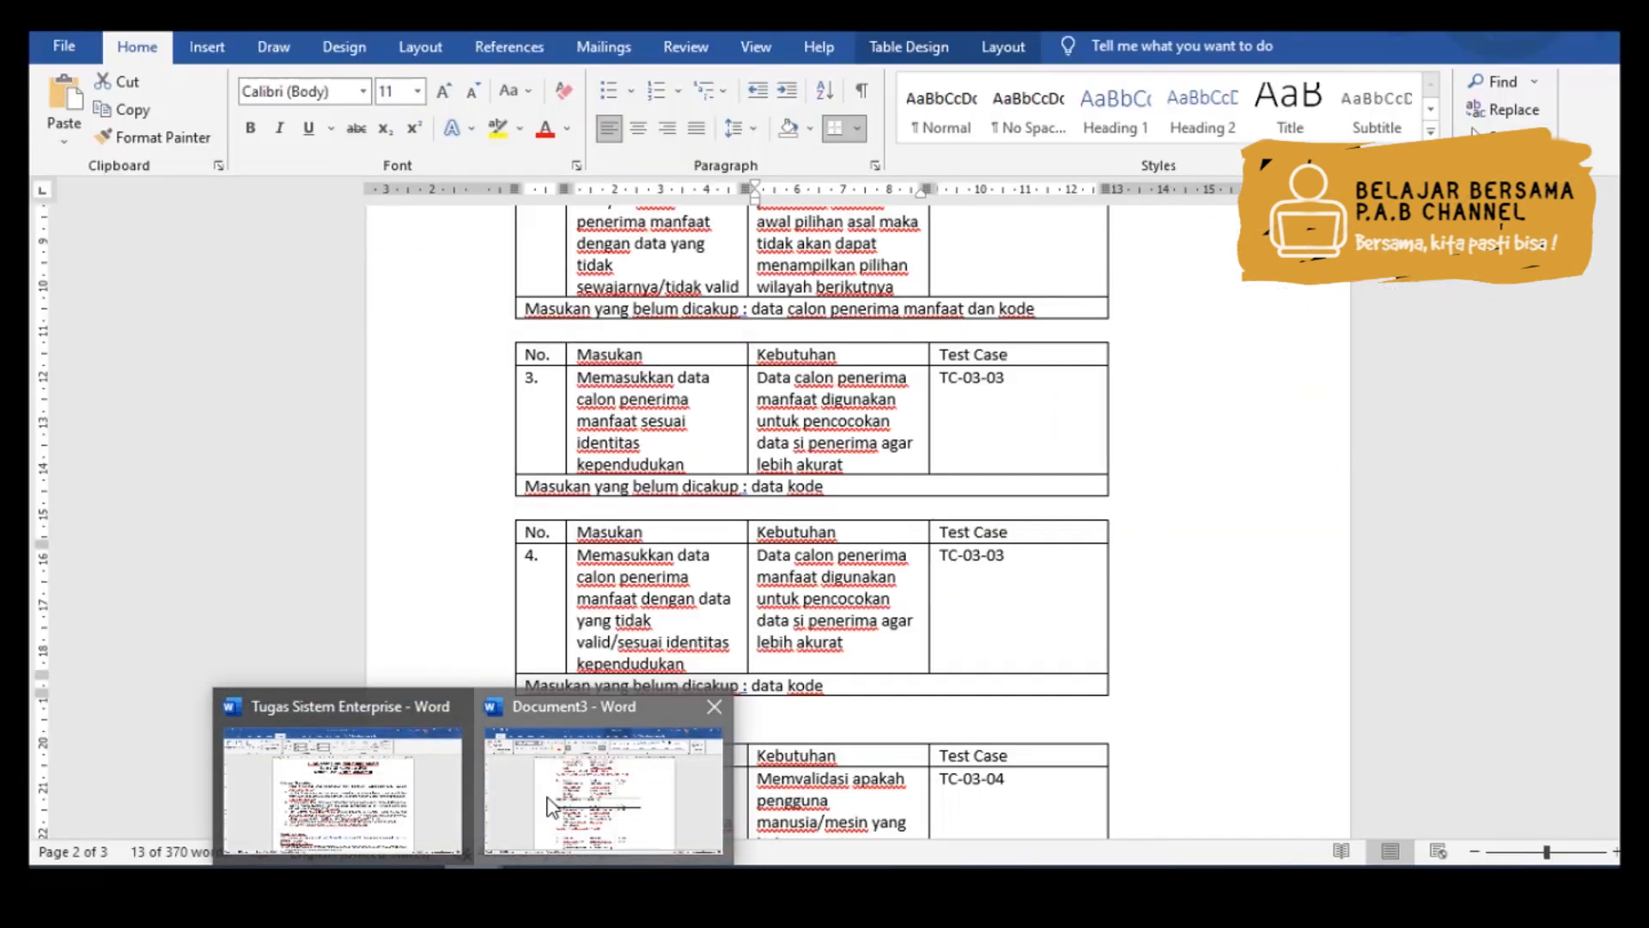
left_click(551, 808)
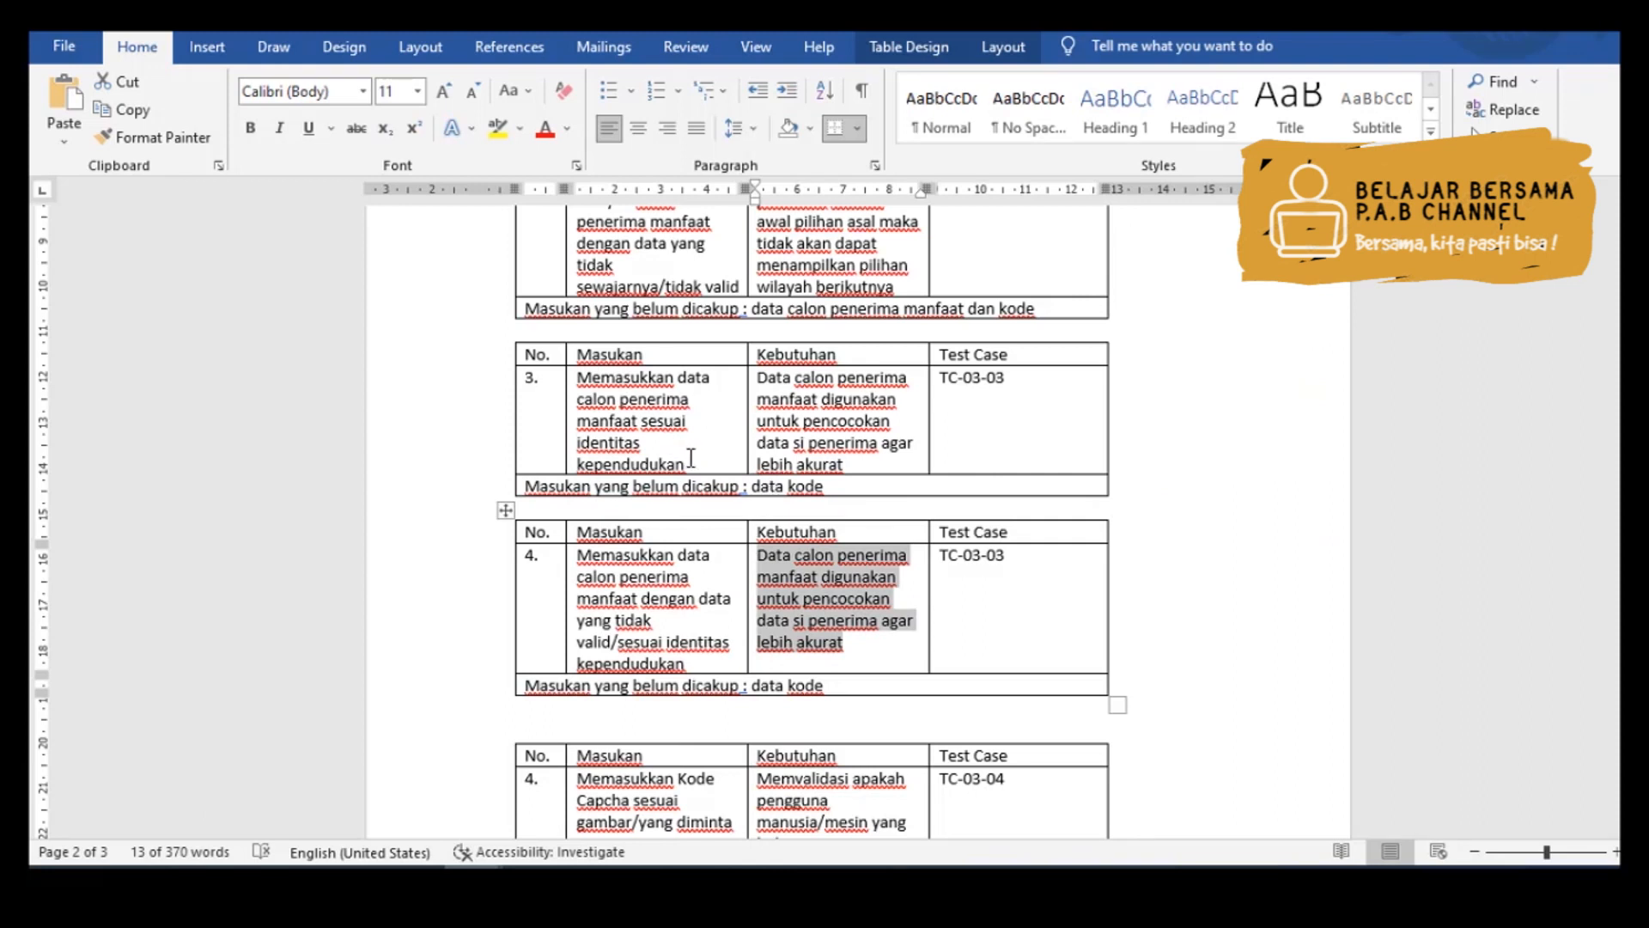
- In table 3, add 'alphabetic' to the Masukan and change Kebutuhan to 'akan otomatis menjadi kapital'
left_click(713, 386)
type("a")
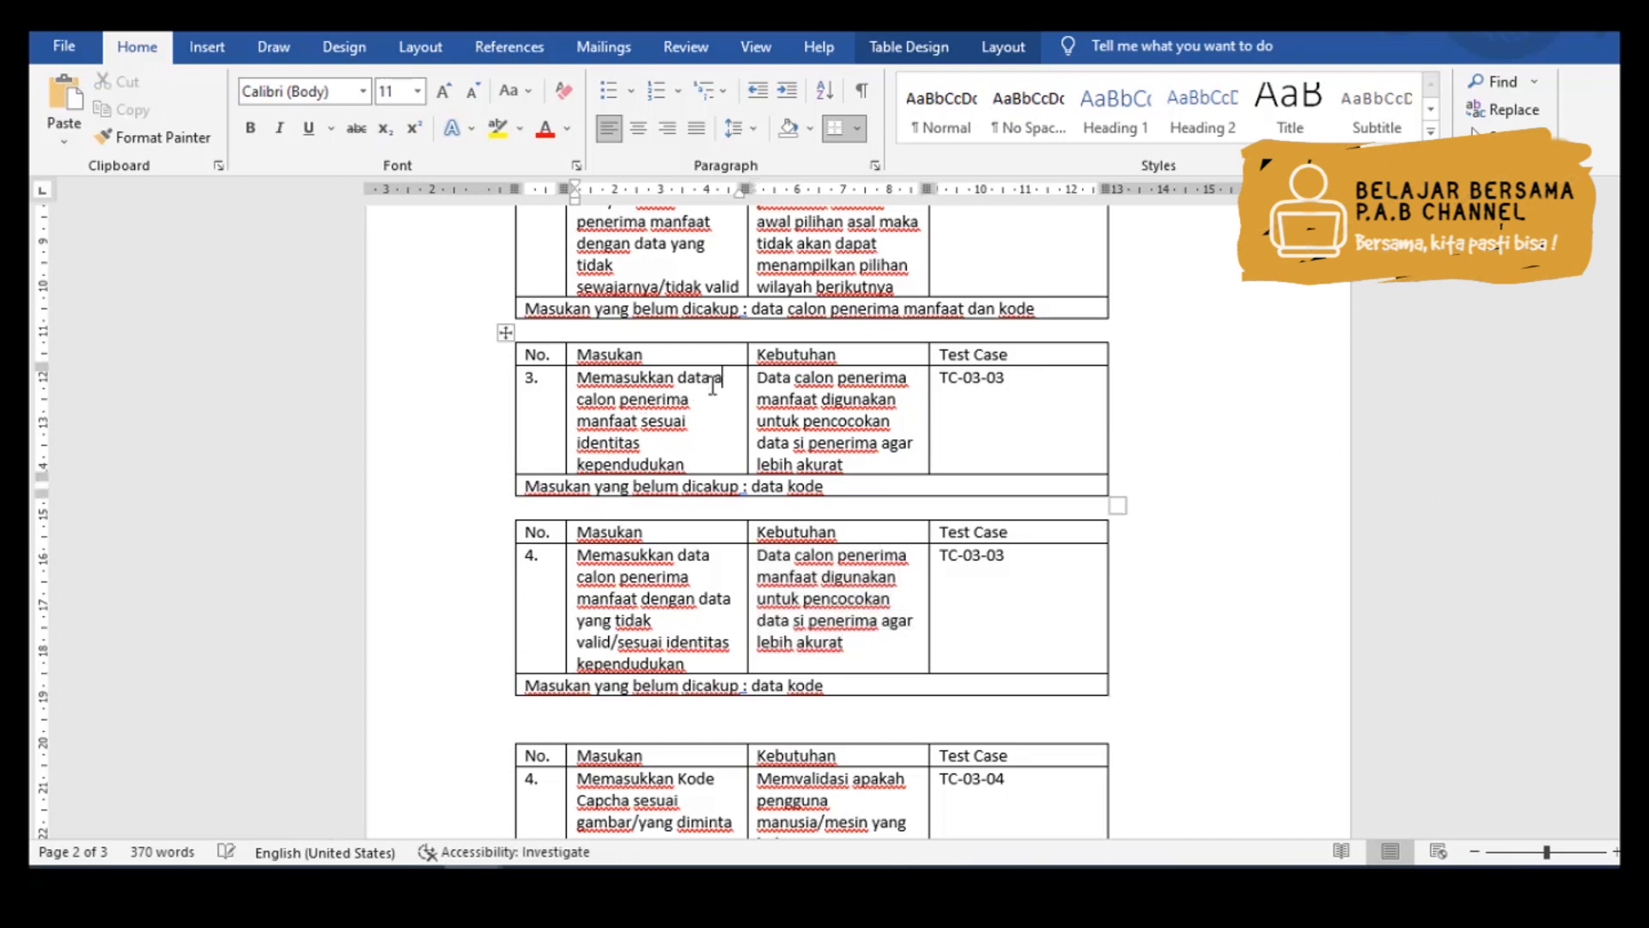
type("lphabetic calon")
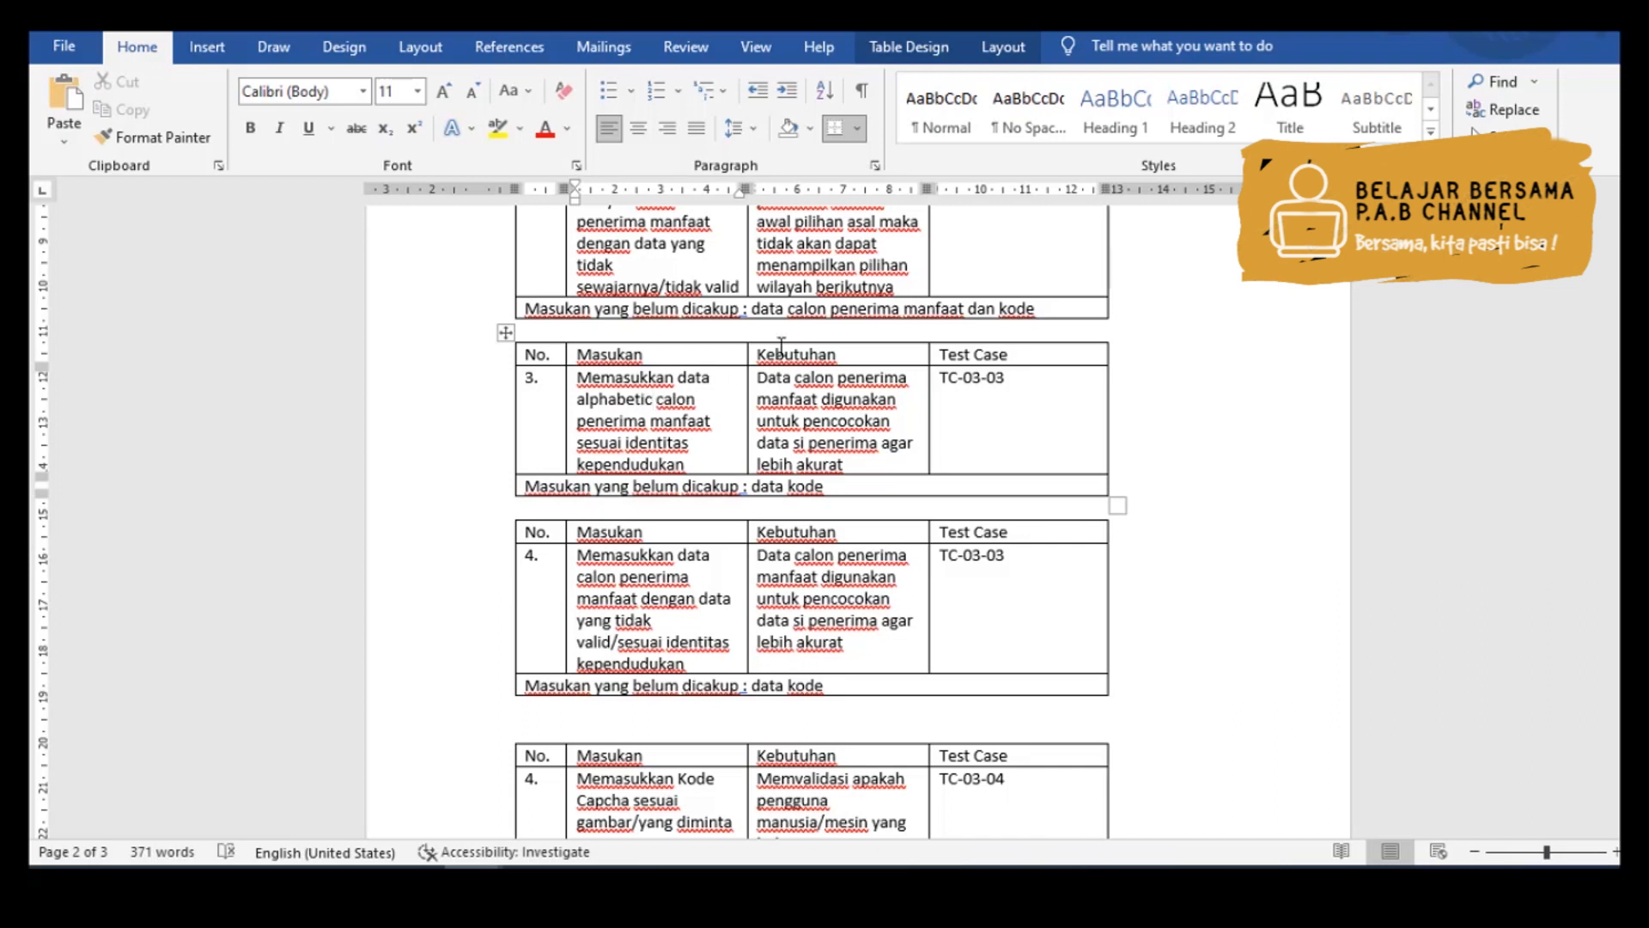
left_click(823, 401)
key("shift+Down")
key("shift+Down")
key("shift+Down")
key("shift+Down")
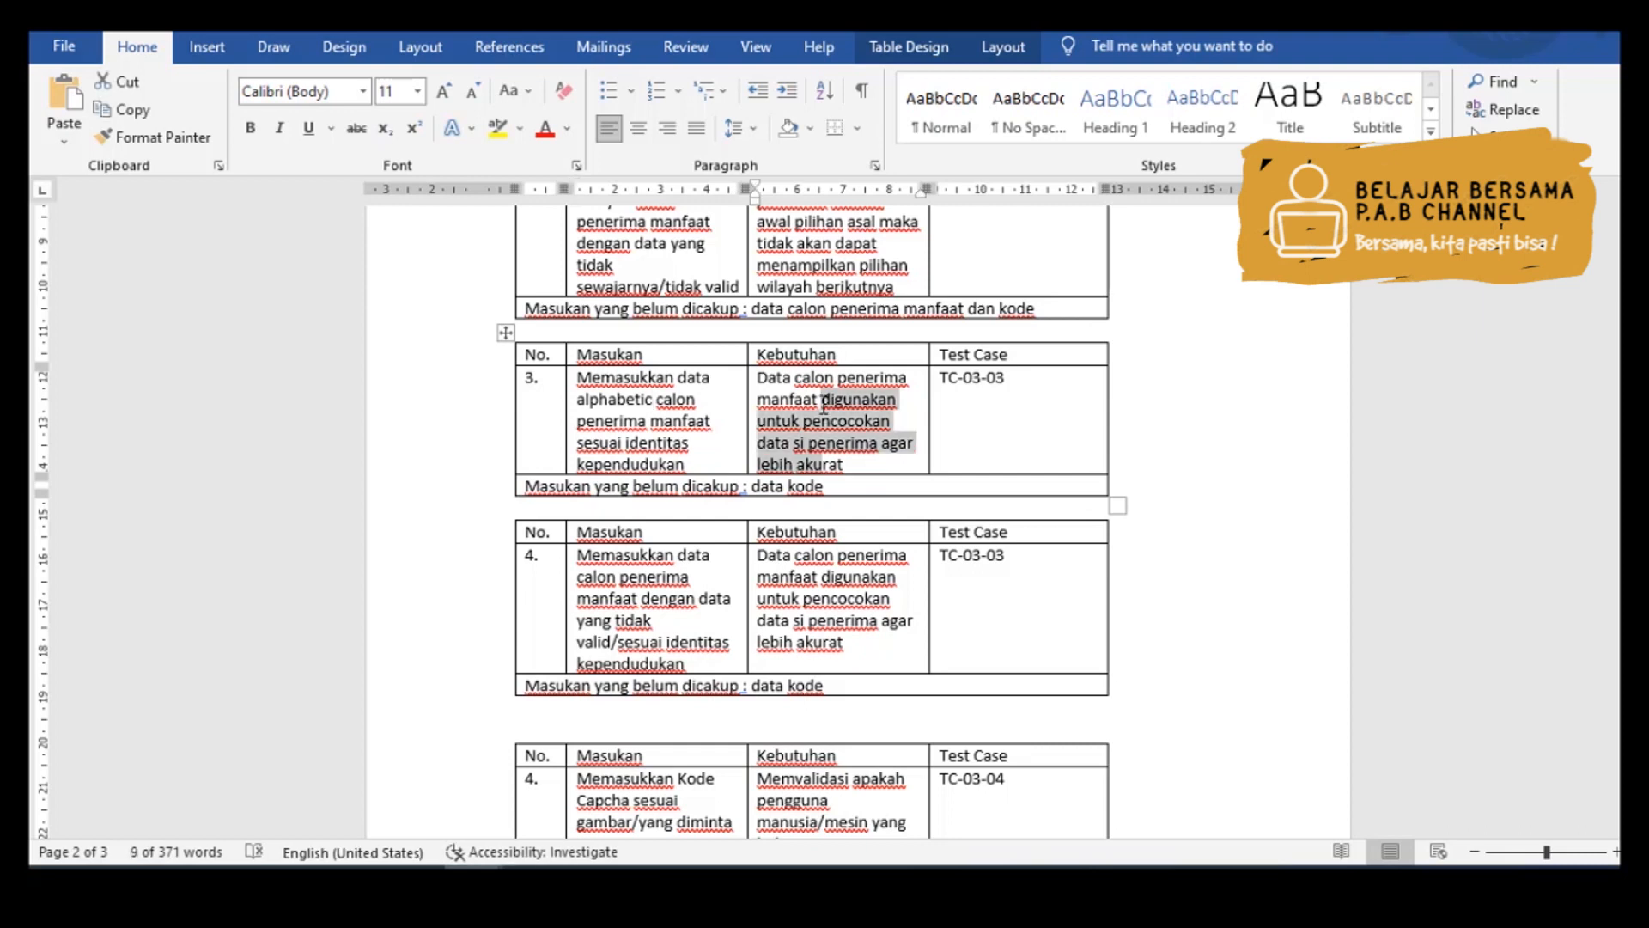
type("akan o")
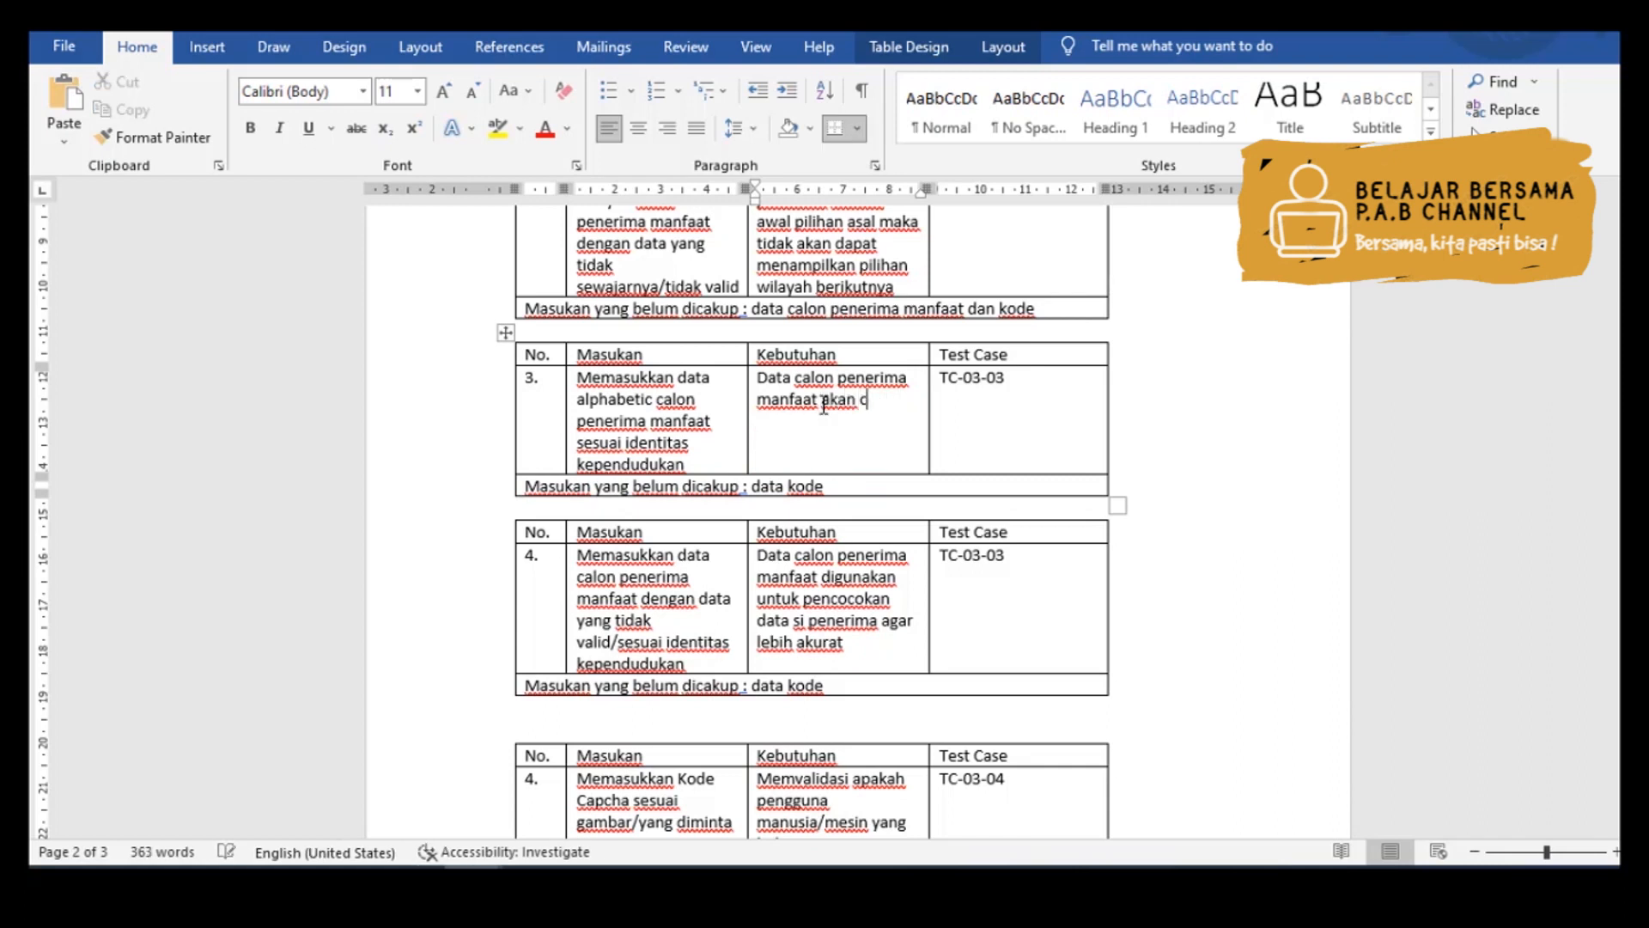
type("tomatis menjadi kapital")
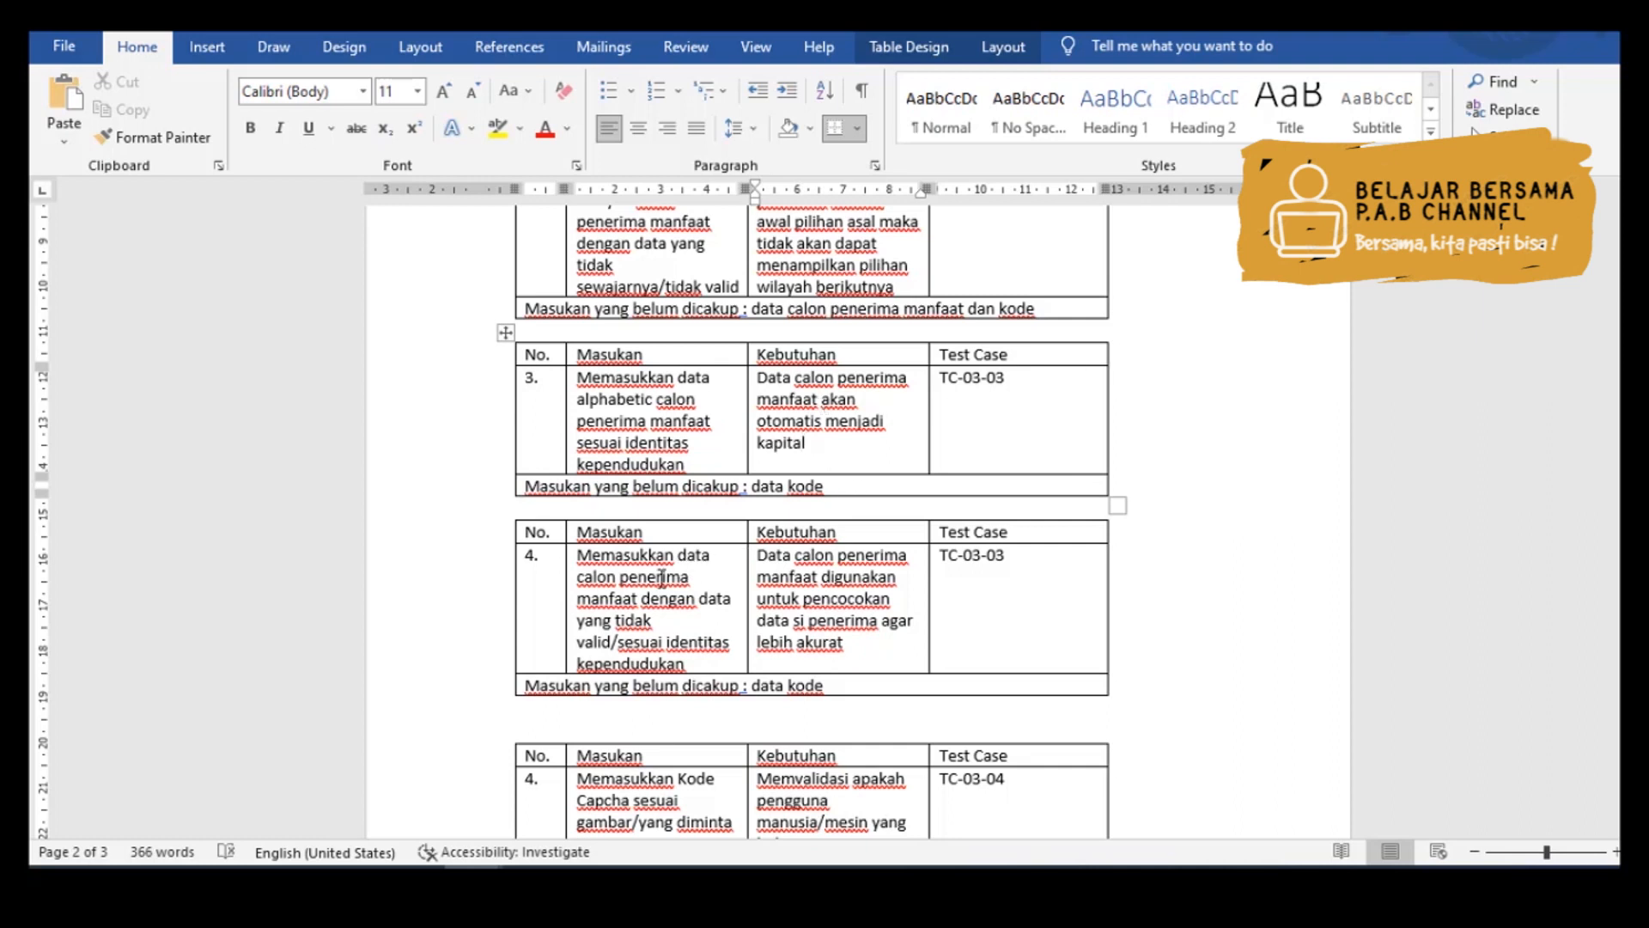
- Reword table 4's Kebutuhan to 'tetap dapat dituliskan dan tidak ada warning/peringatan' with test case TC-03-04
left_click(645, 597)
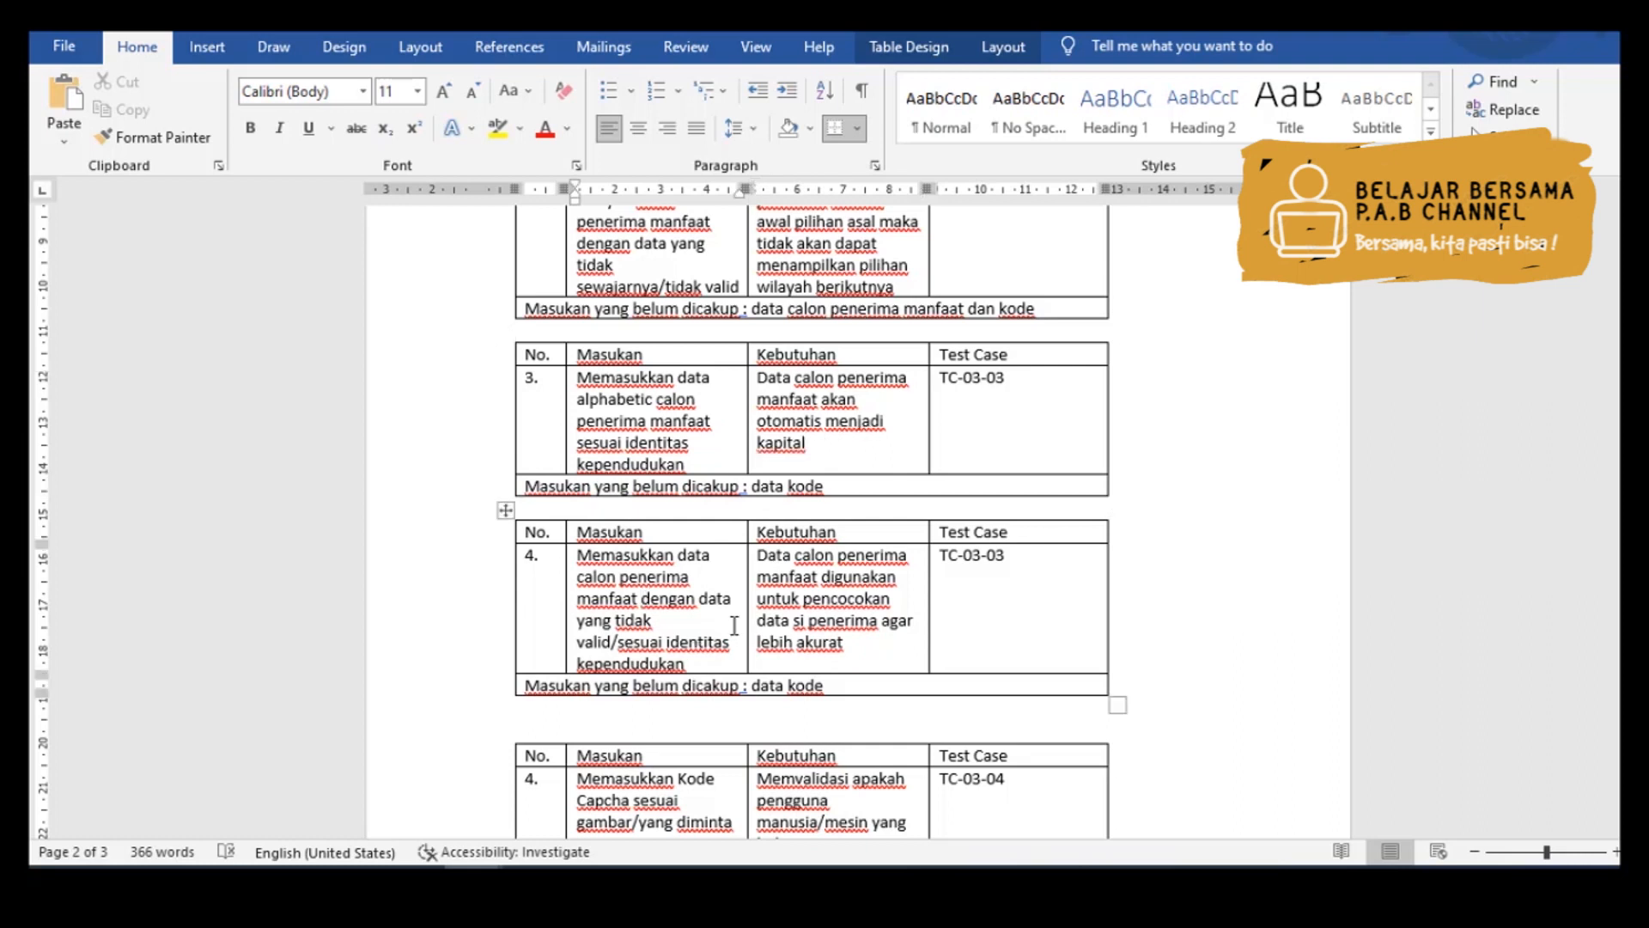
left_click_drag(763, 558, 807, 559)
left_click(772, 579)
left_click_drag(824, 574, 877, 641)
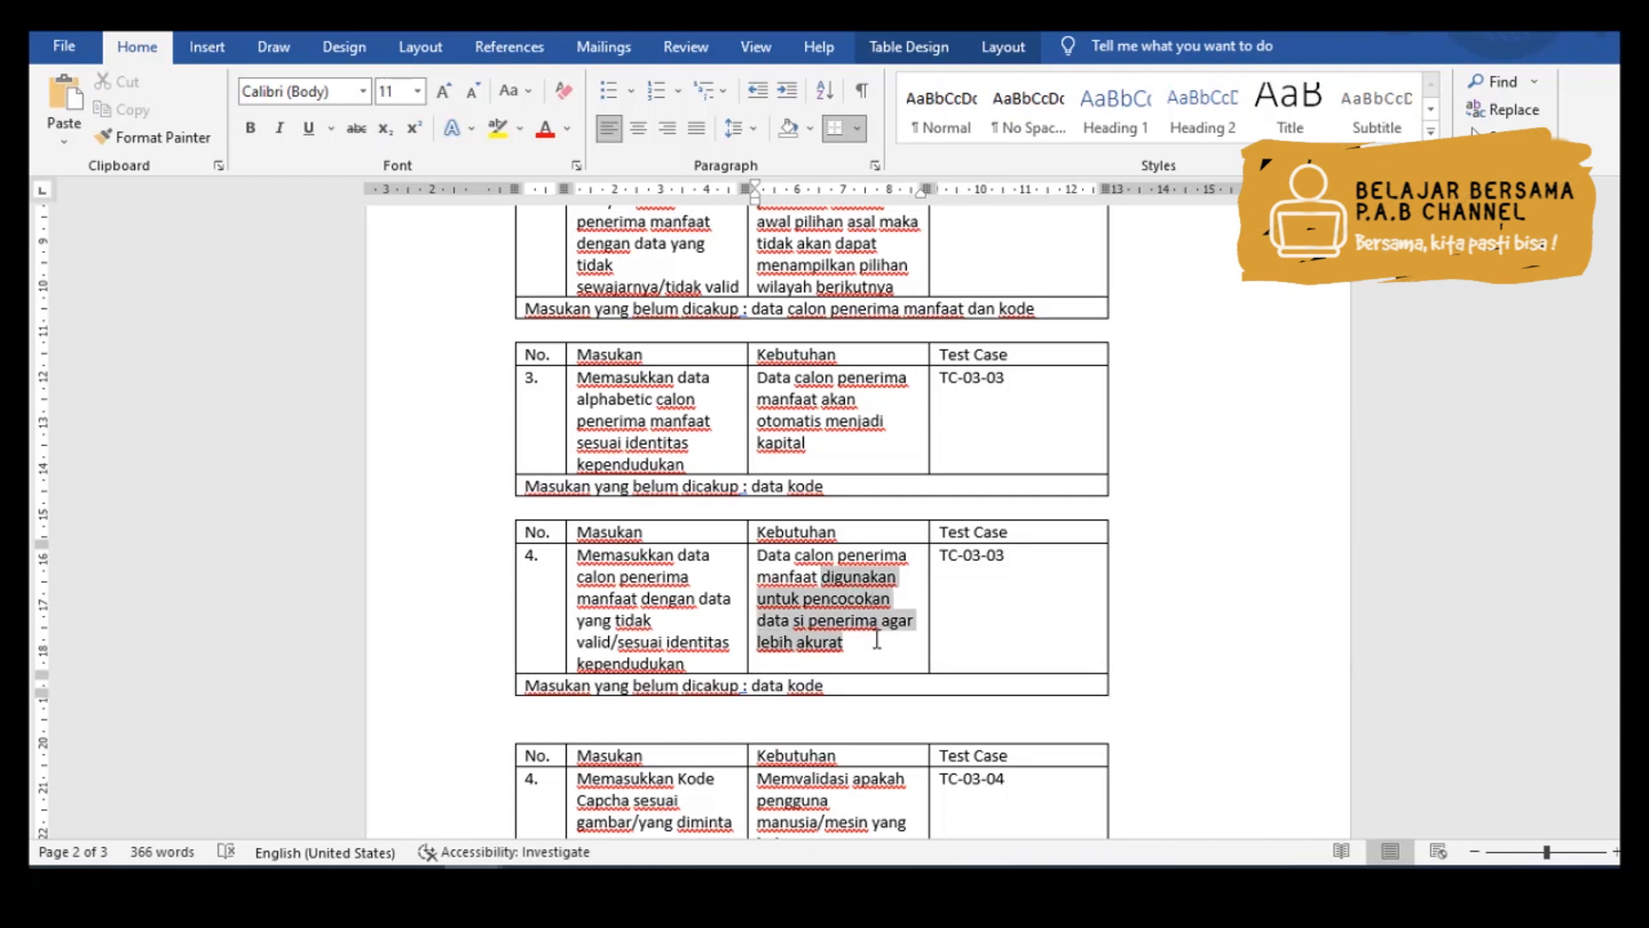
type("tetap")
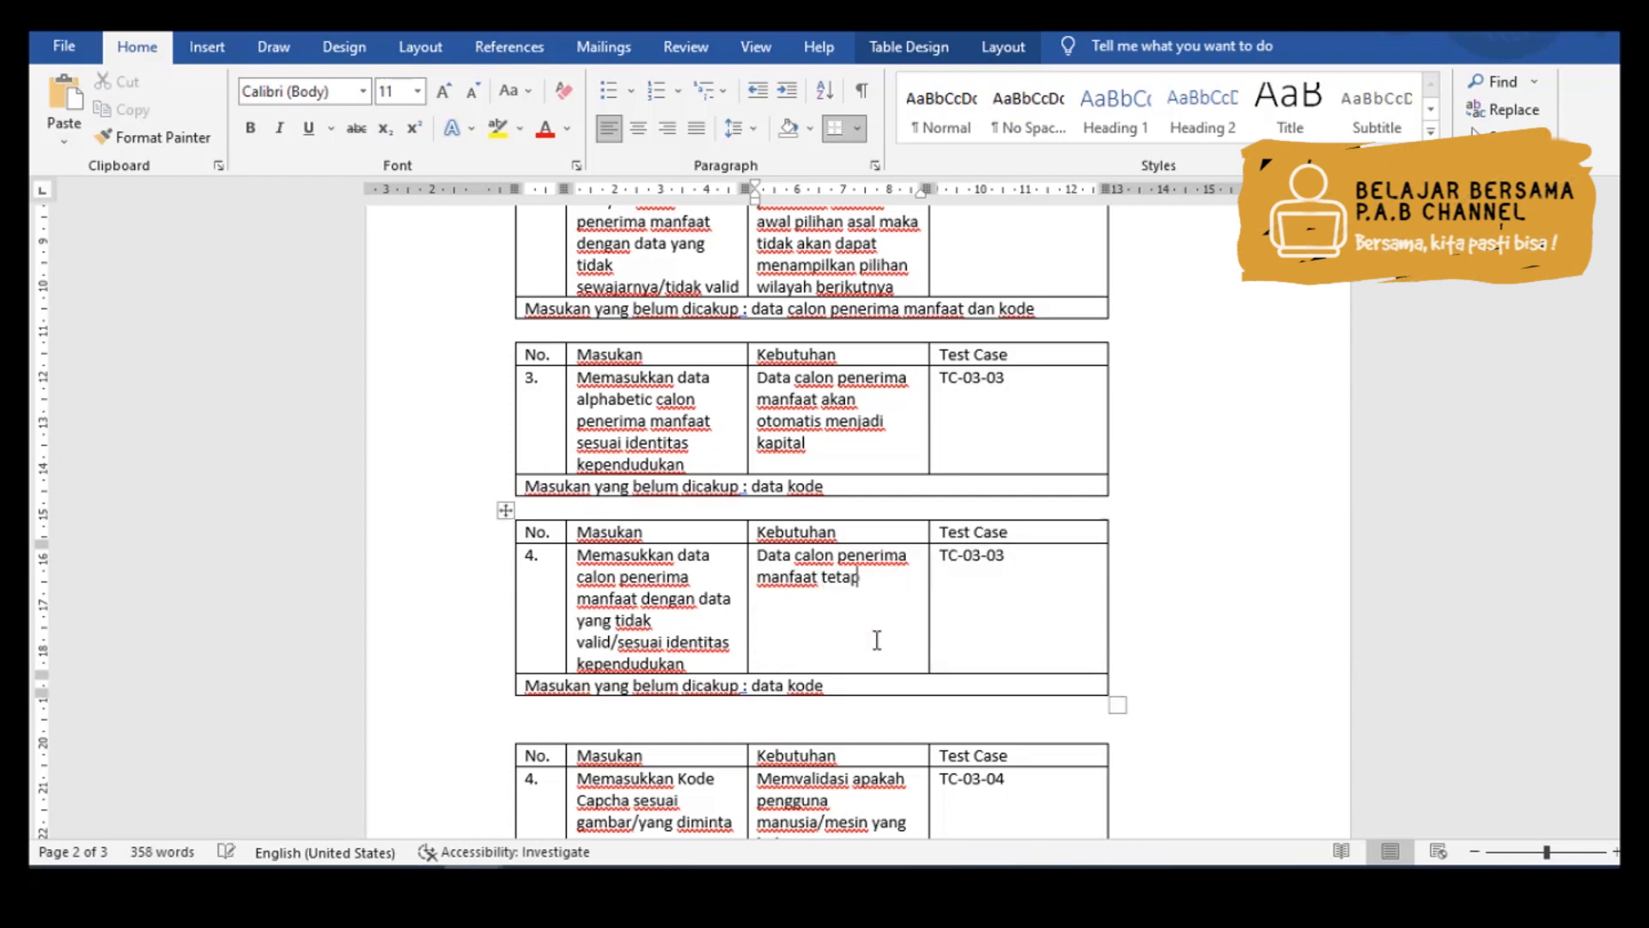
type(" dapat dituliskan")
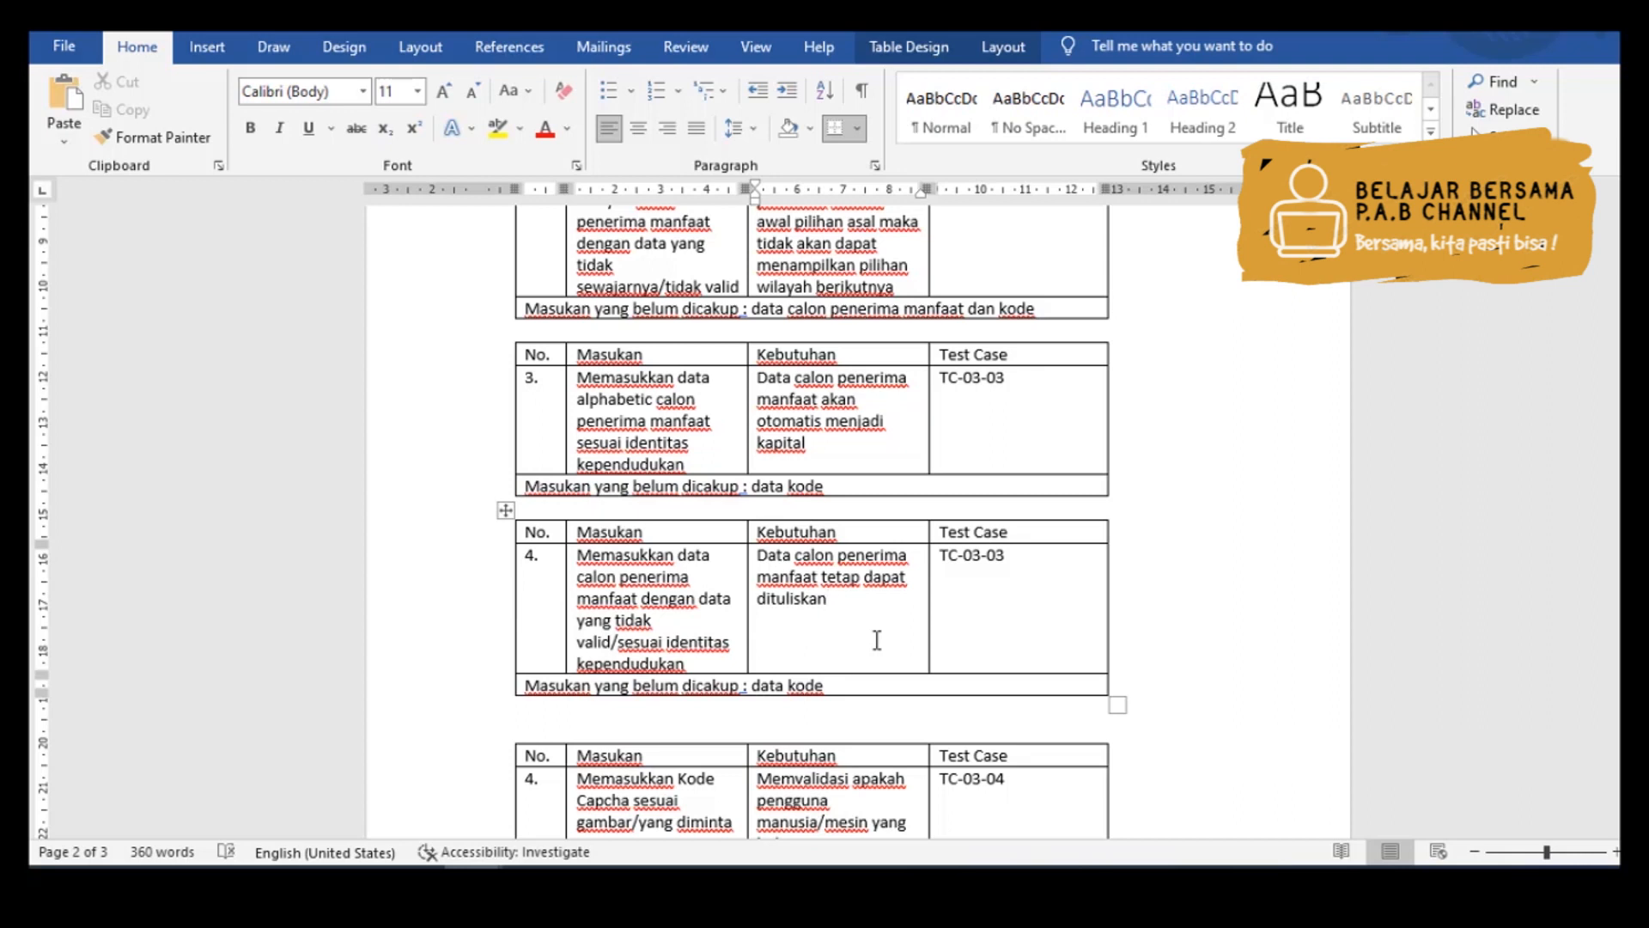
type("dan tidak ada wa")
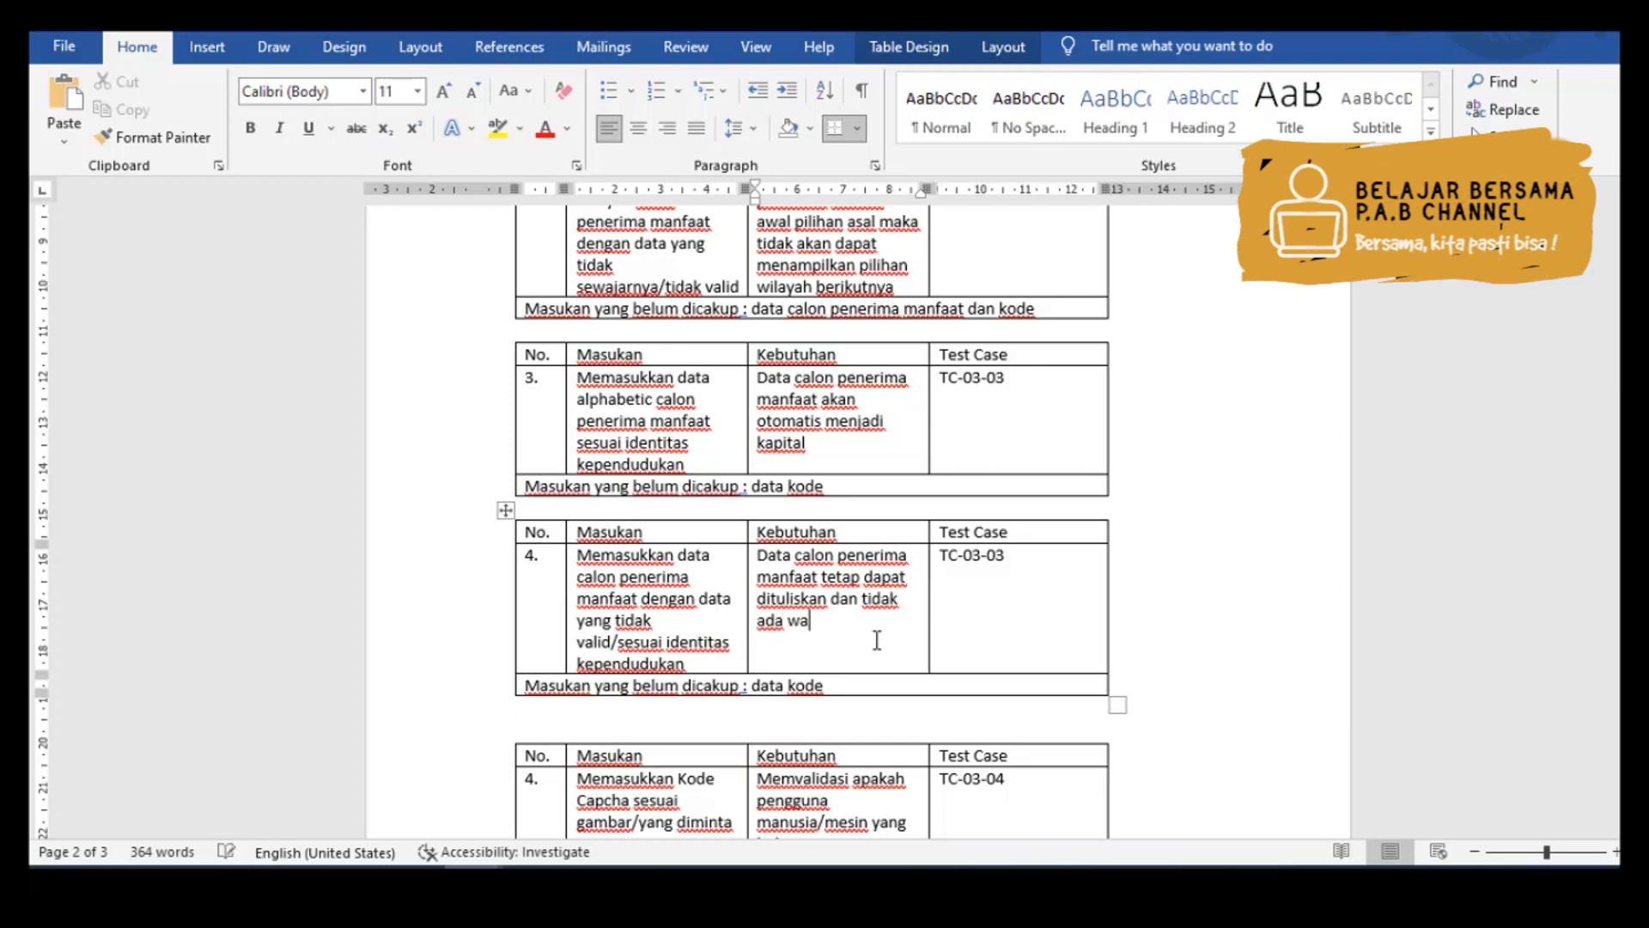
type("rning/peringatan")
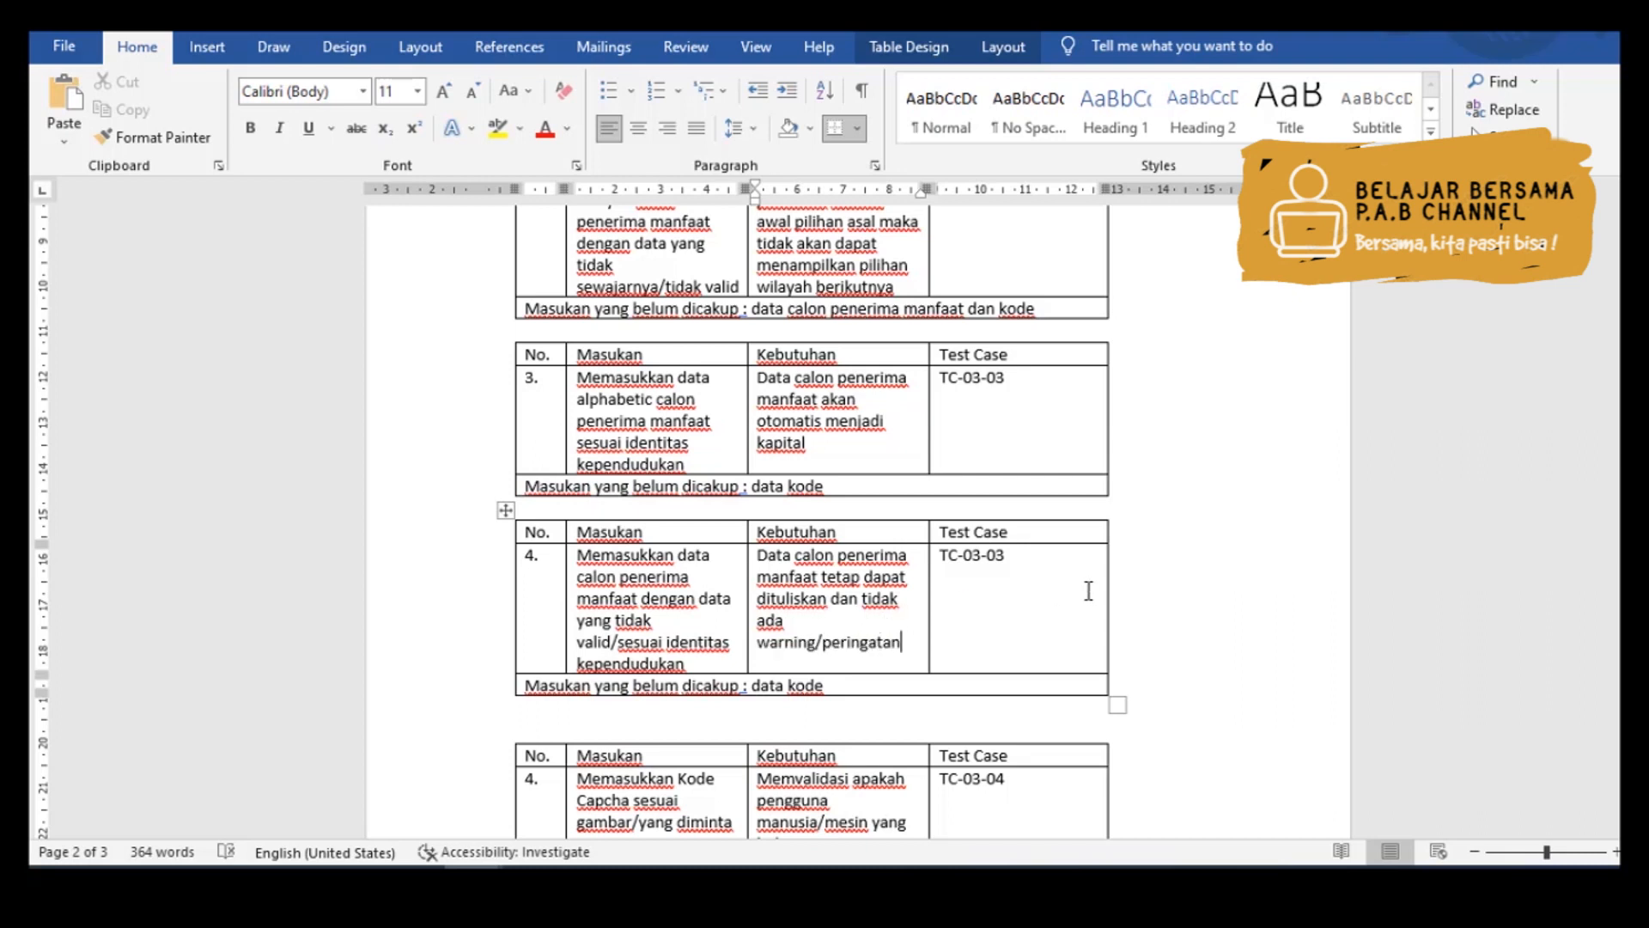
left_click(1062, 568)
type("4")
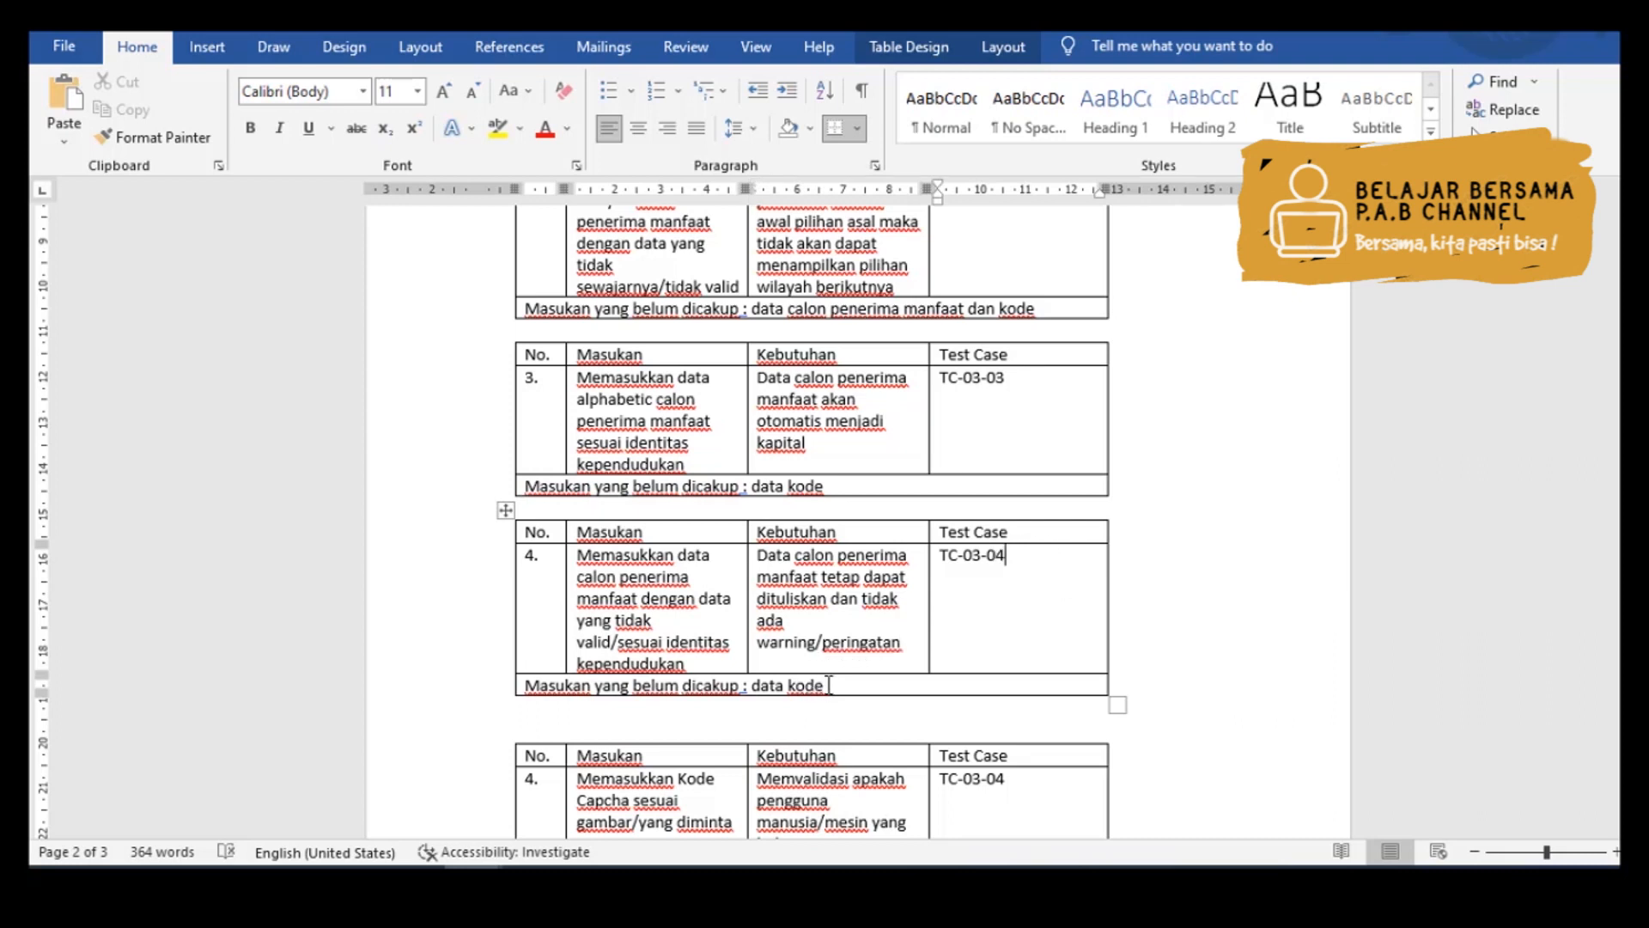
- Make the Captcha table test 5 with code TC-03-05 and add a blank line between tables
scroll(1040, 623, "down", 3)
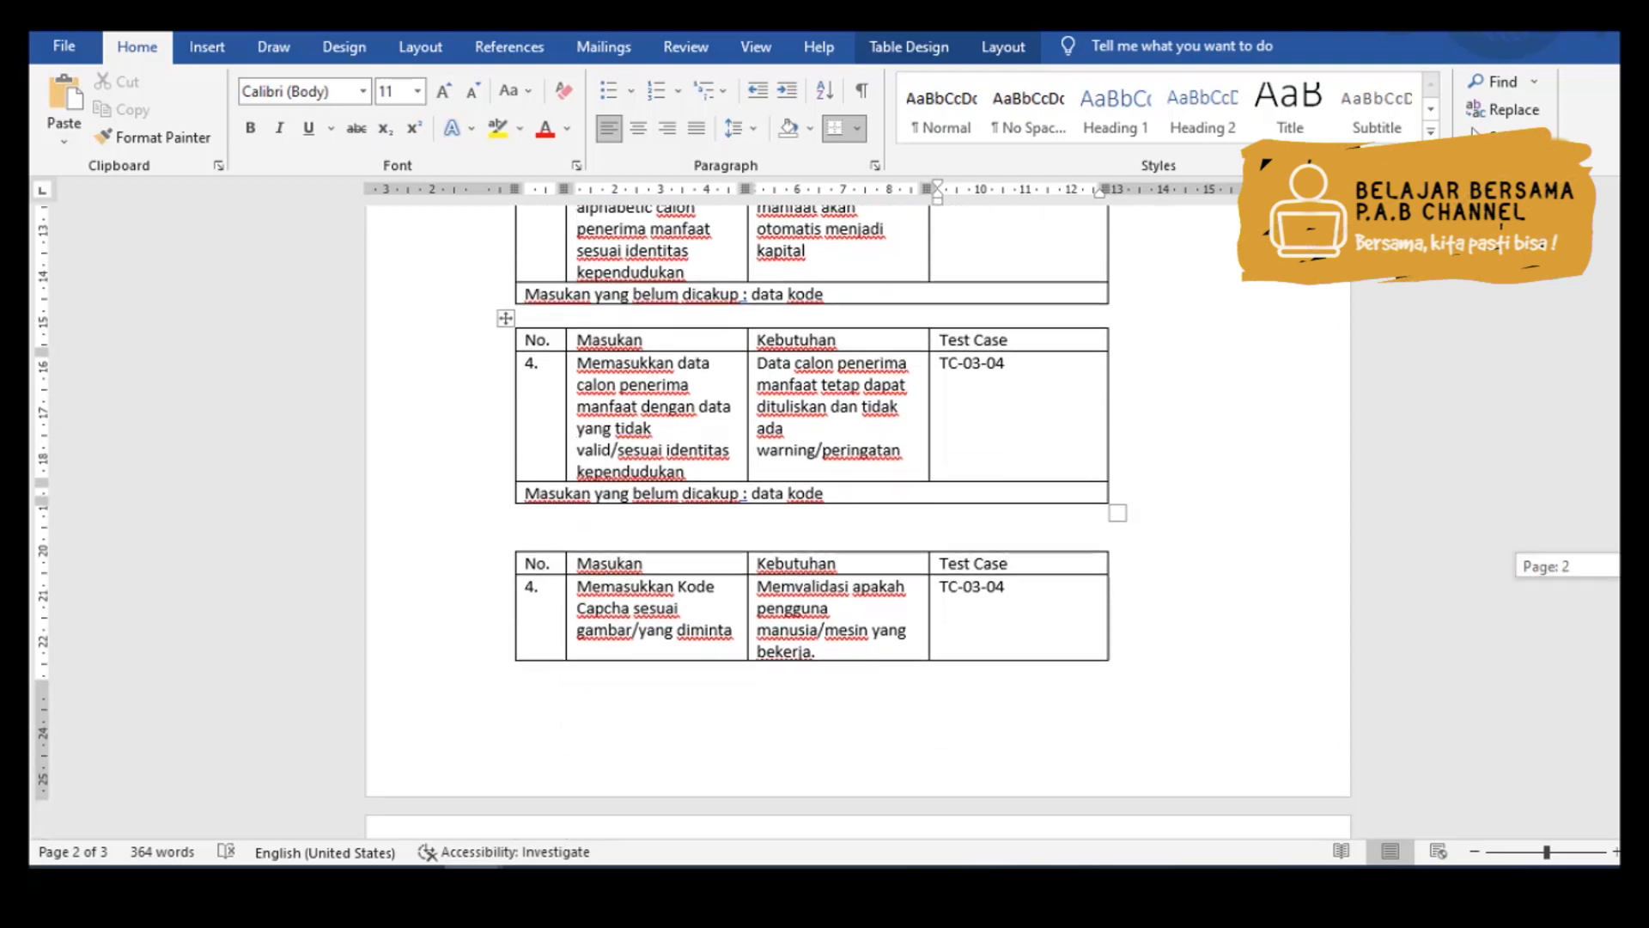
left_click(534, 579)
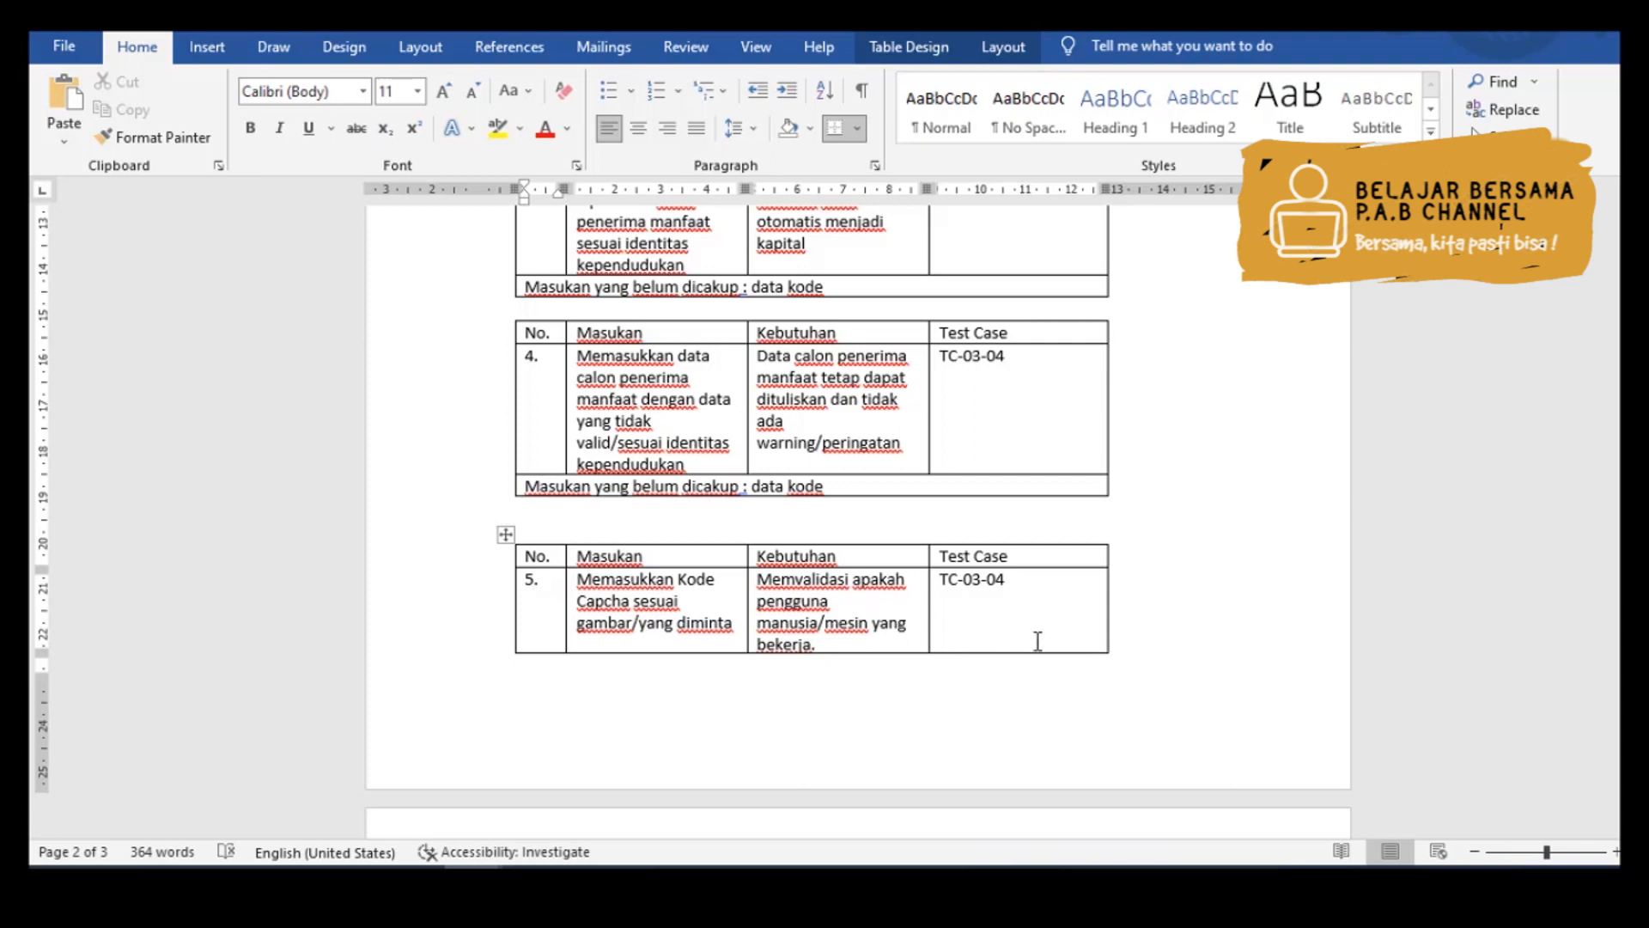
left_click(1030, 589)
key("BackSpace")
type("5")
left_click(1026, 512)
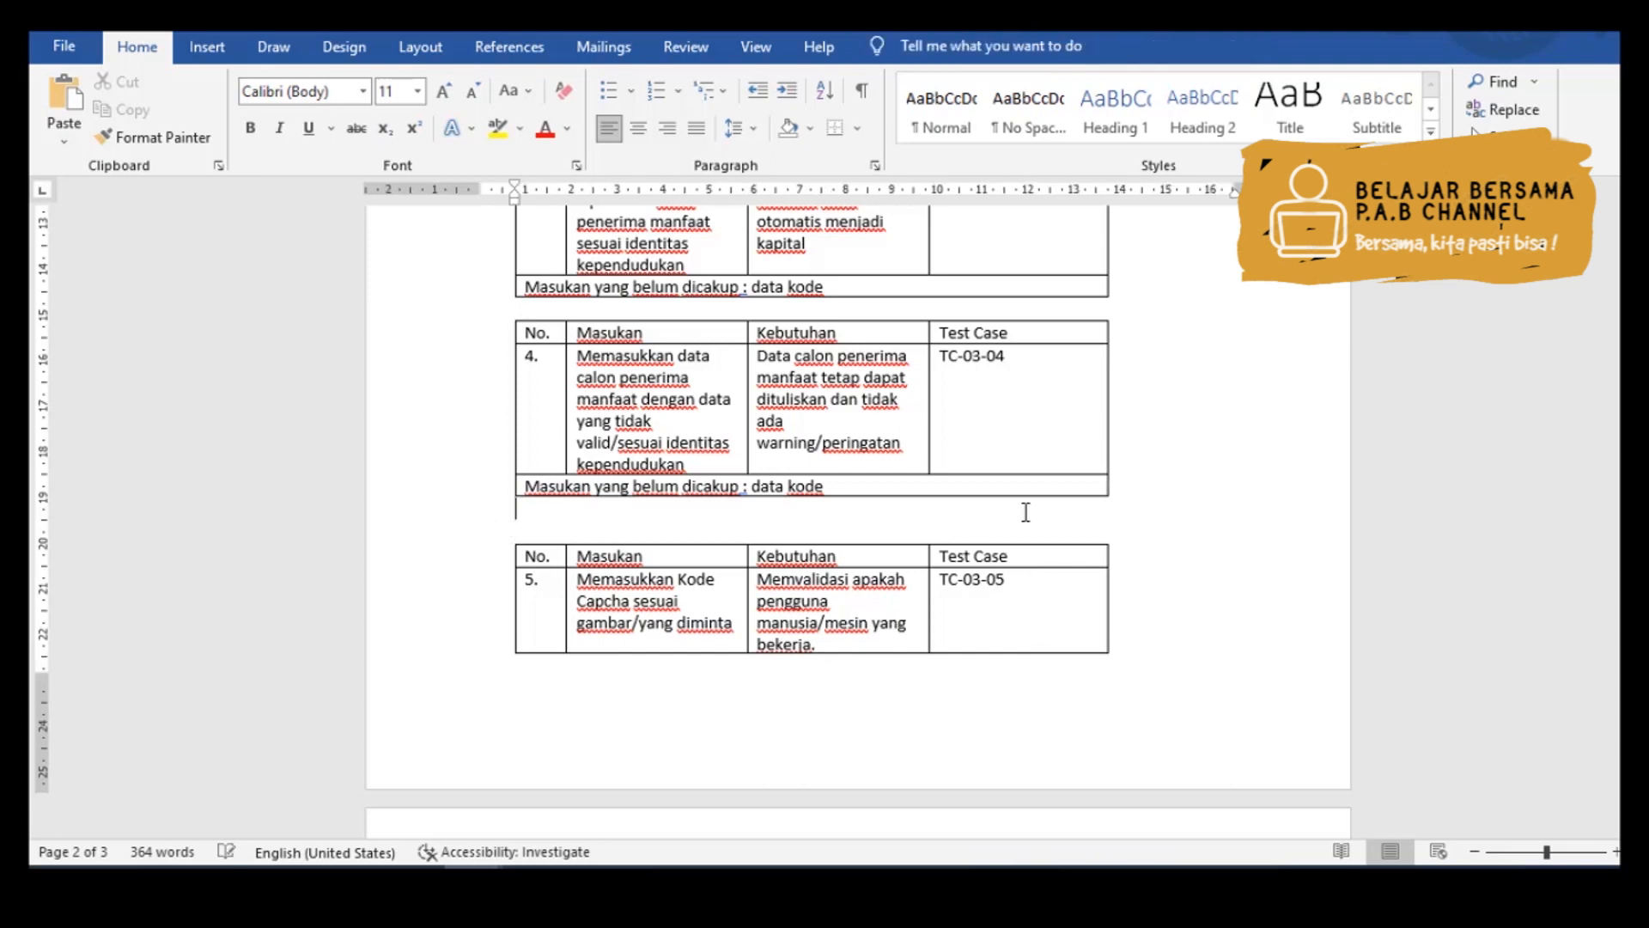
key("Return")
key("Return")
key("Return")
key("Return")
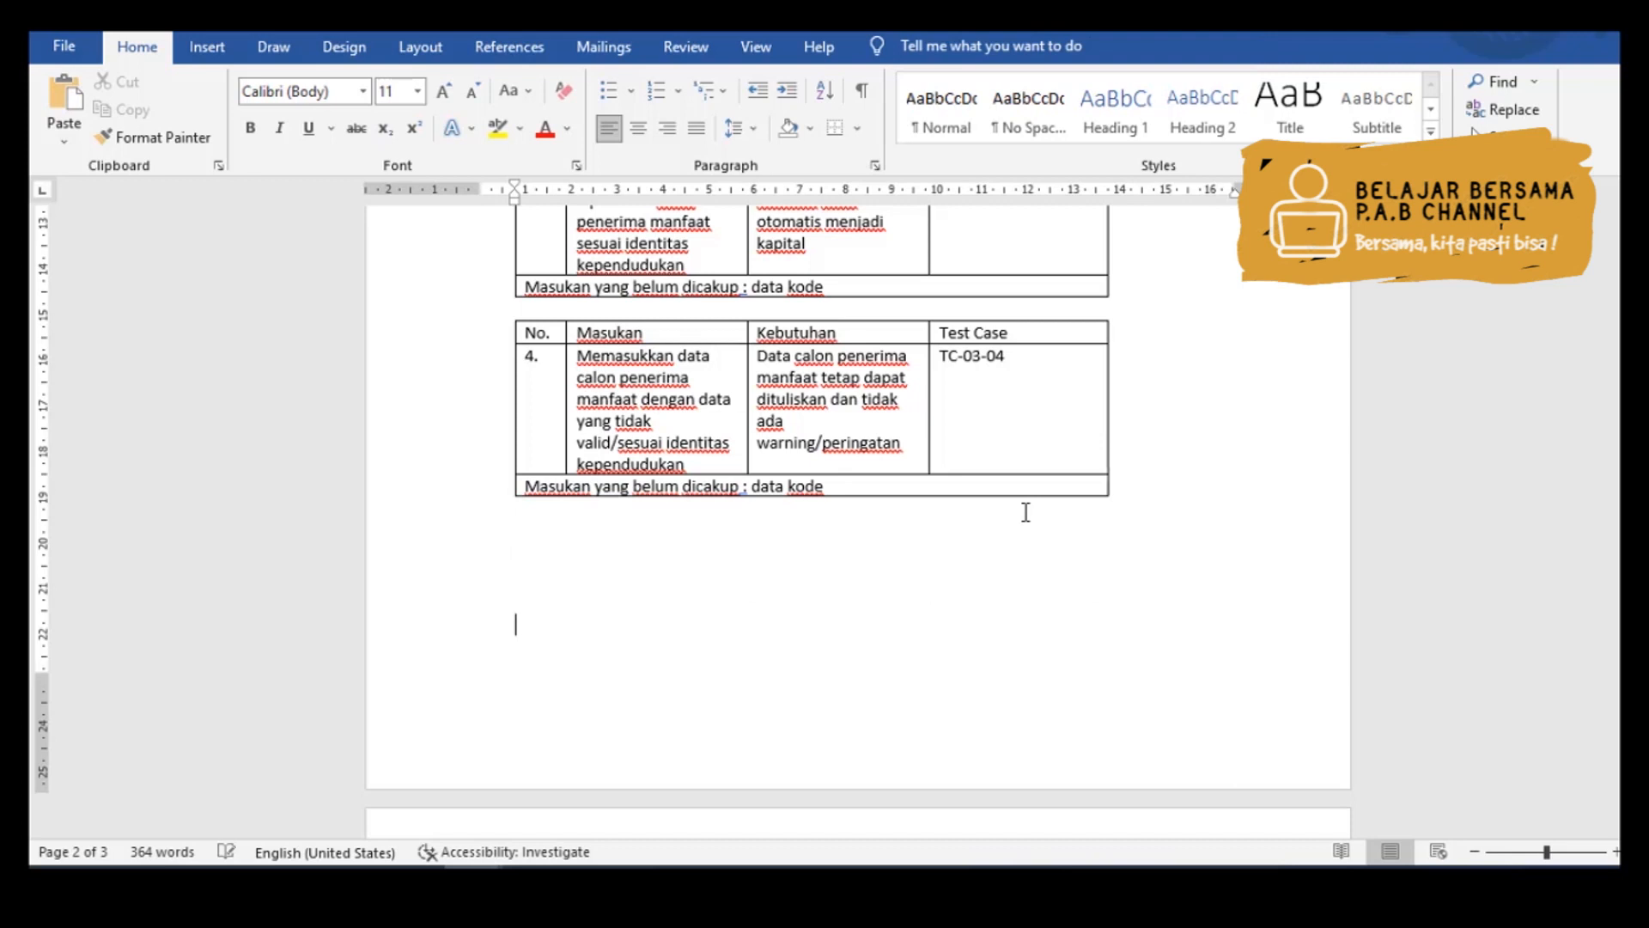
key("Down")
key("Down")
key("Down")
key("Down")
key("Down")
key("Down")
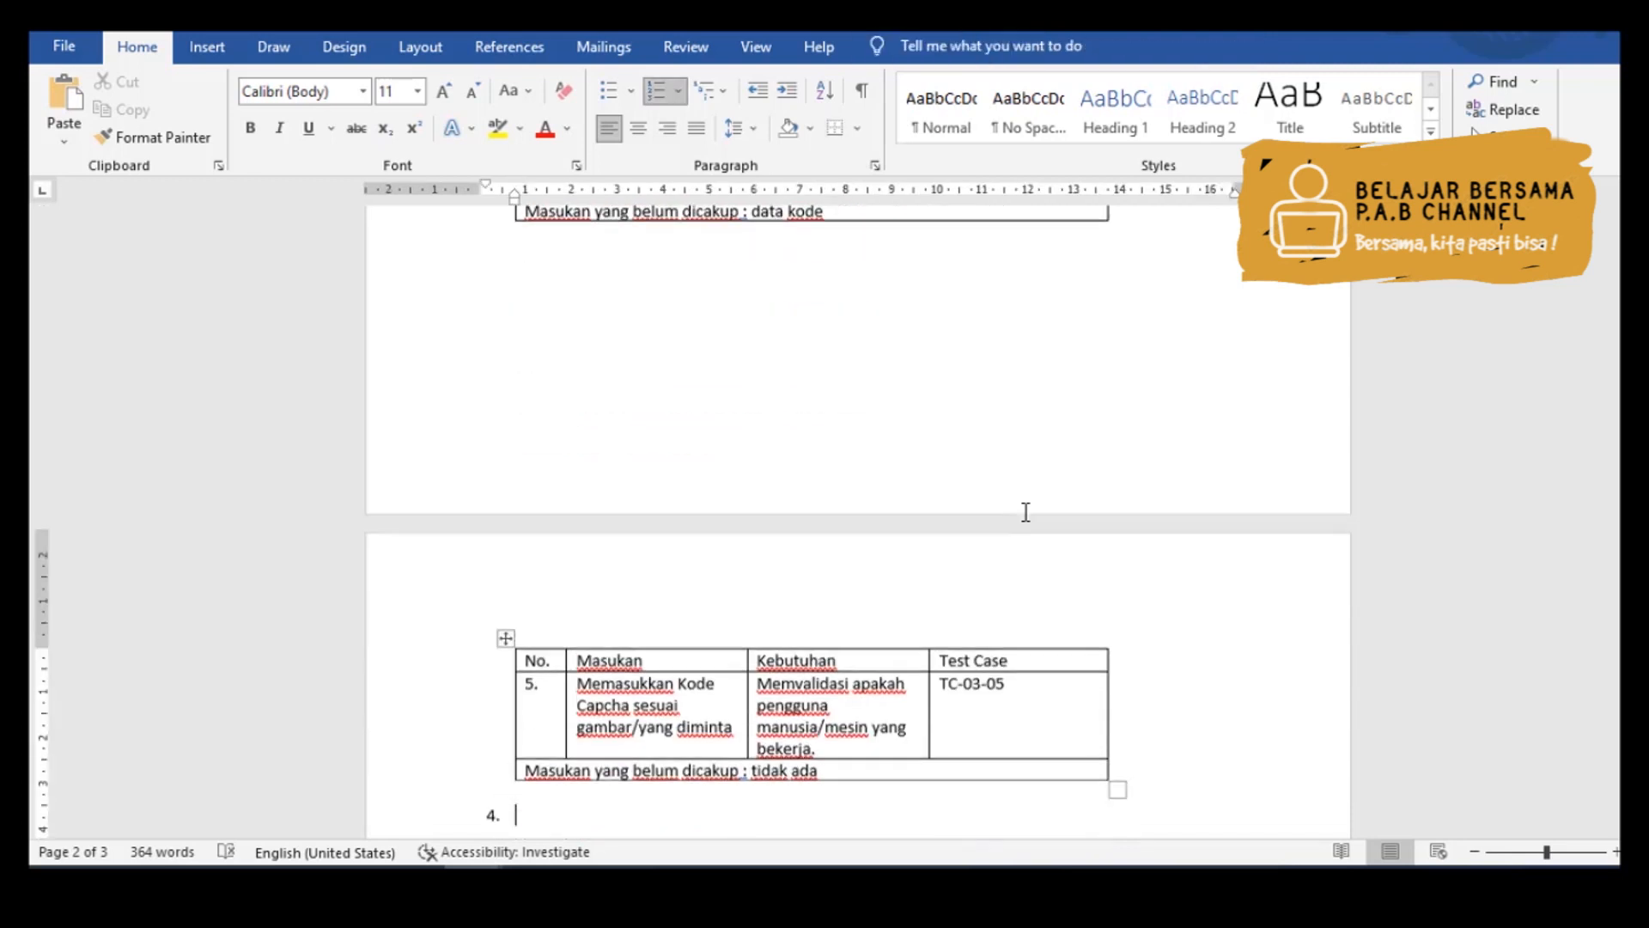
- Paste a copy of the Captcha test table on an unnumbered line below and number it 6
left_click(503, 634)
key("ctrl+c")
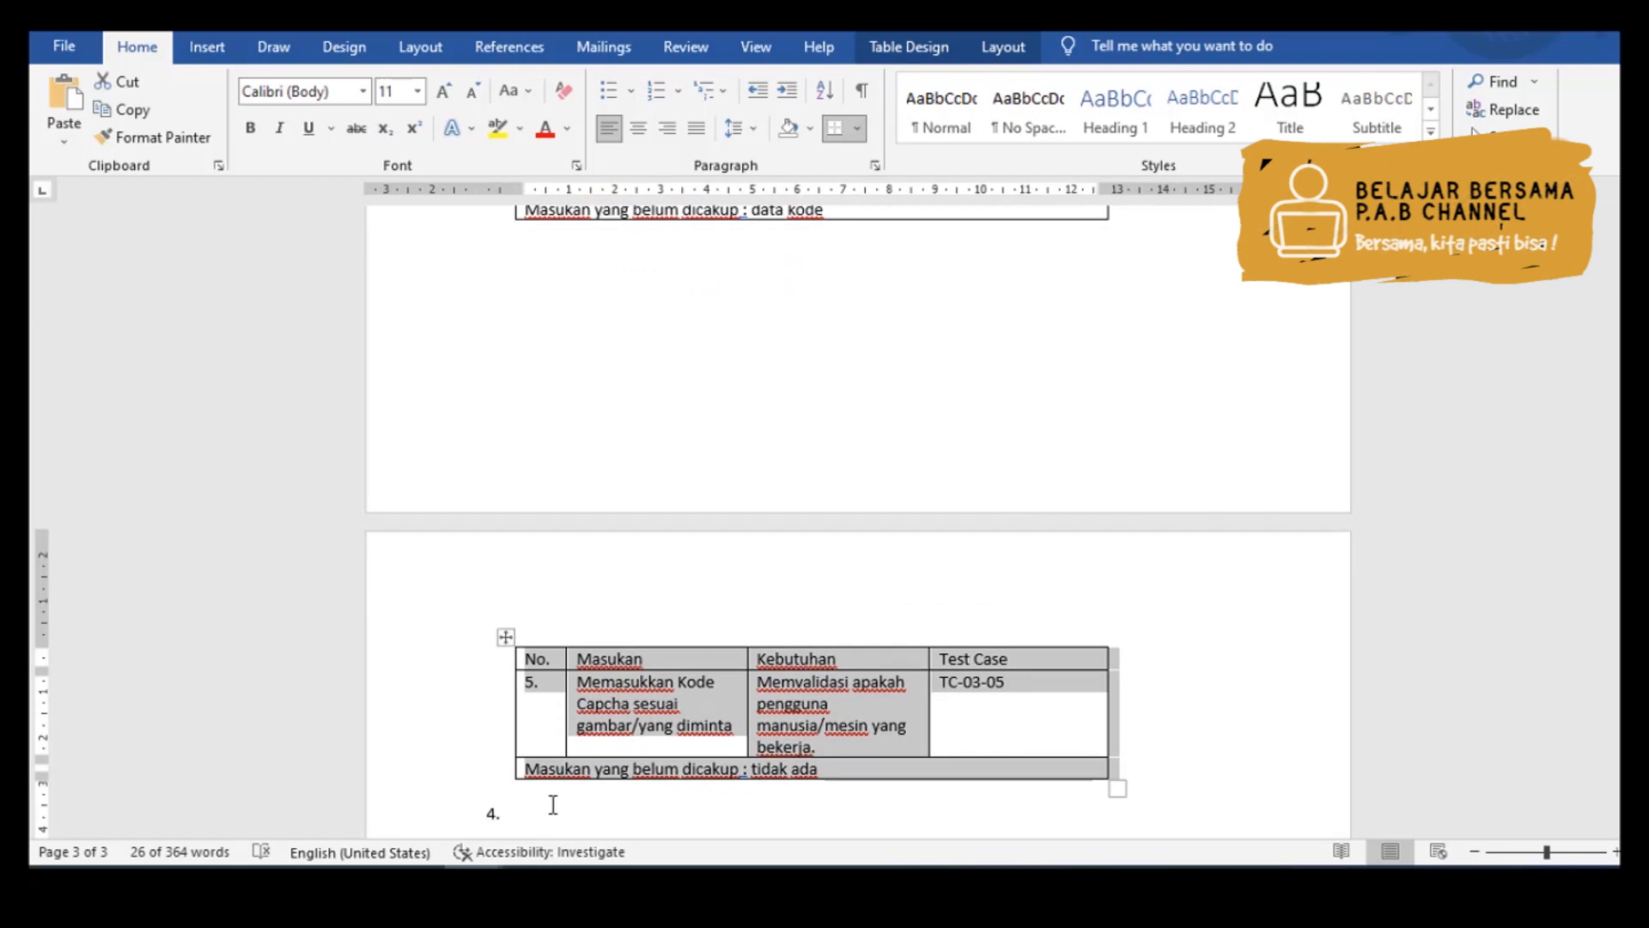
left_click(553, 808)
key("BackSpace")
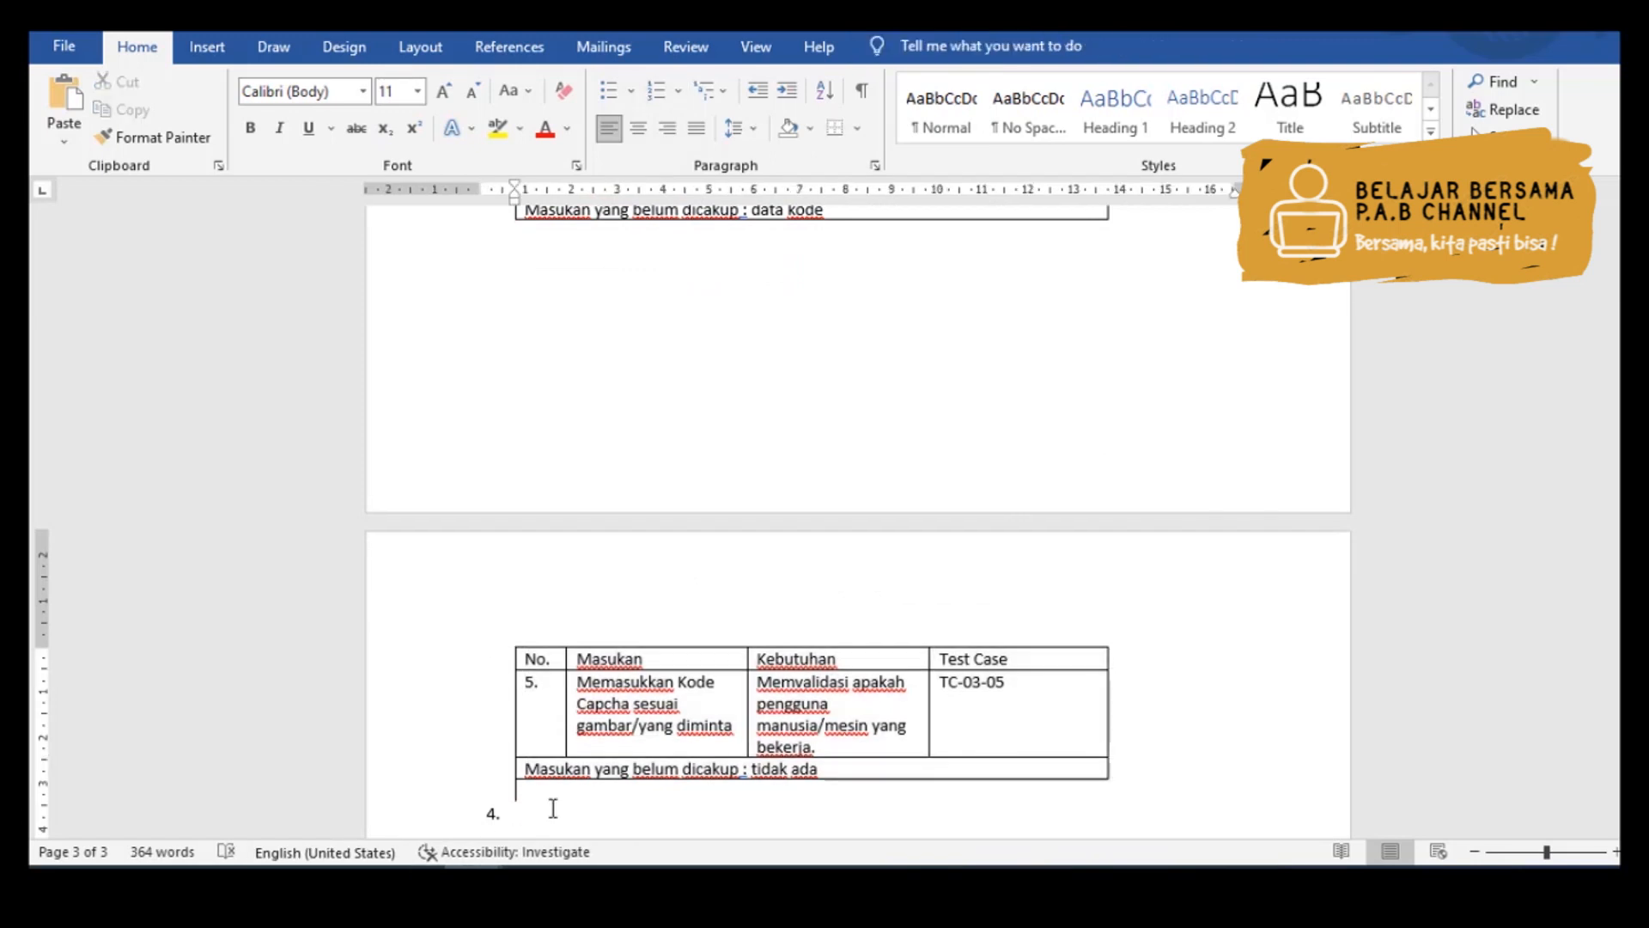
key("ctrl+v")
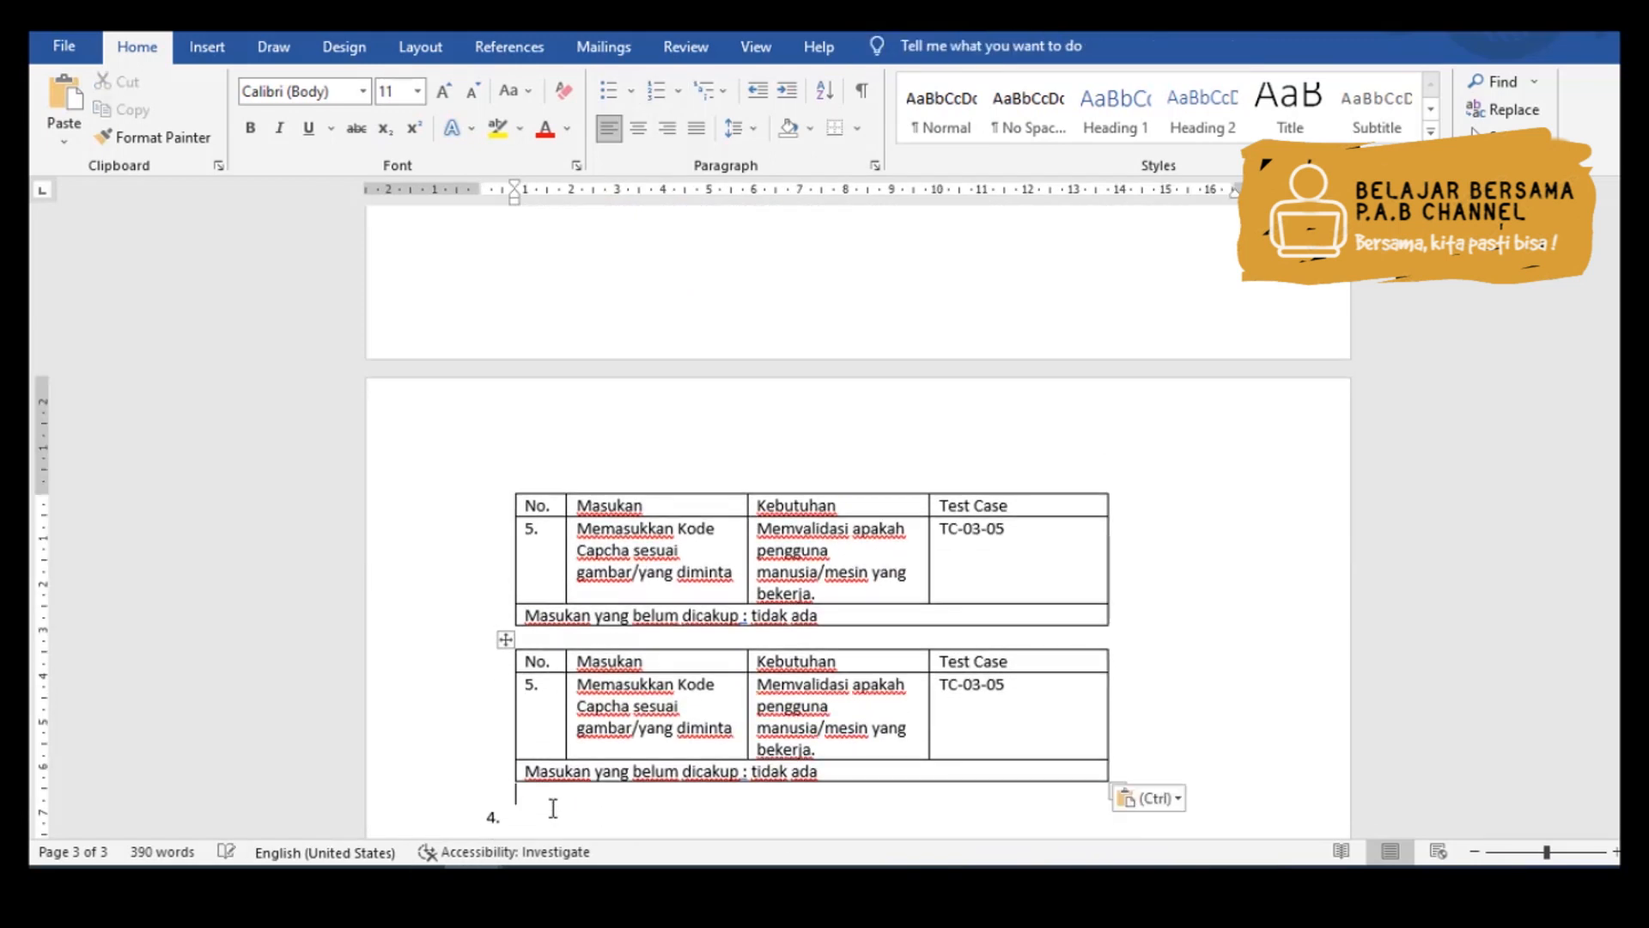
double_click(531, 684)
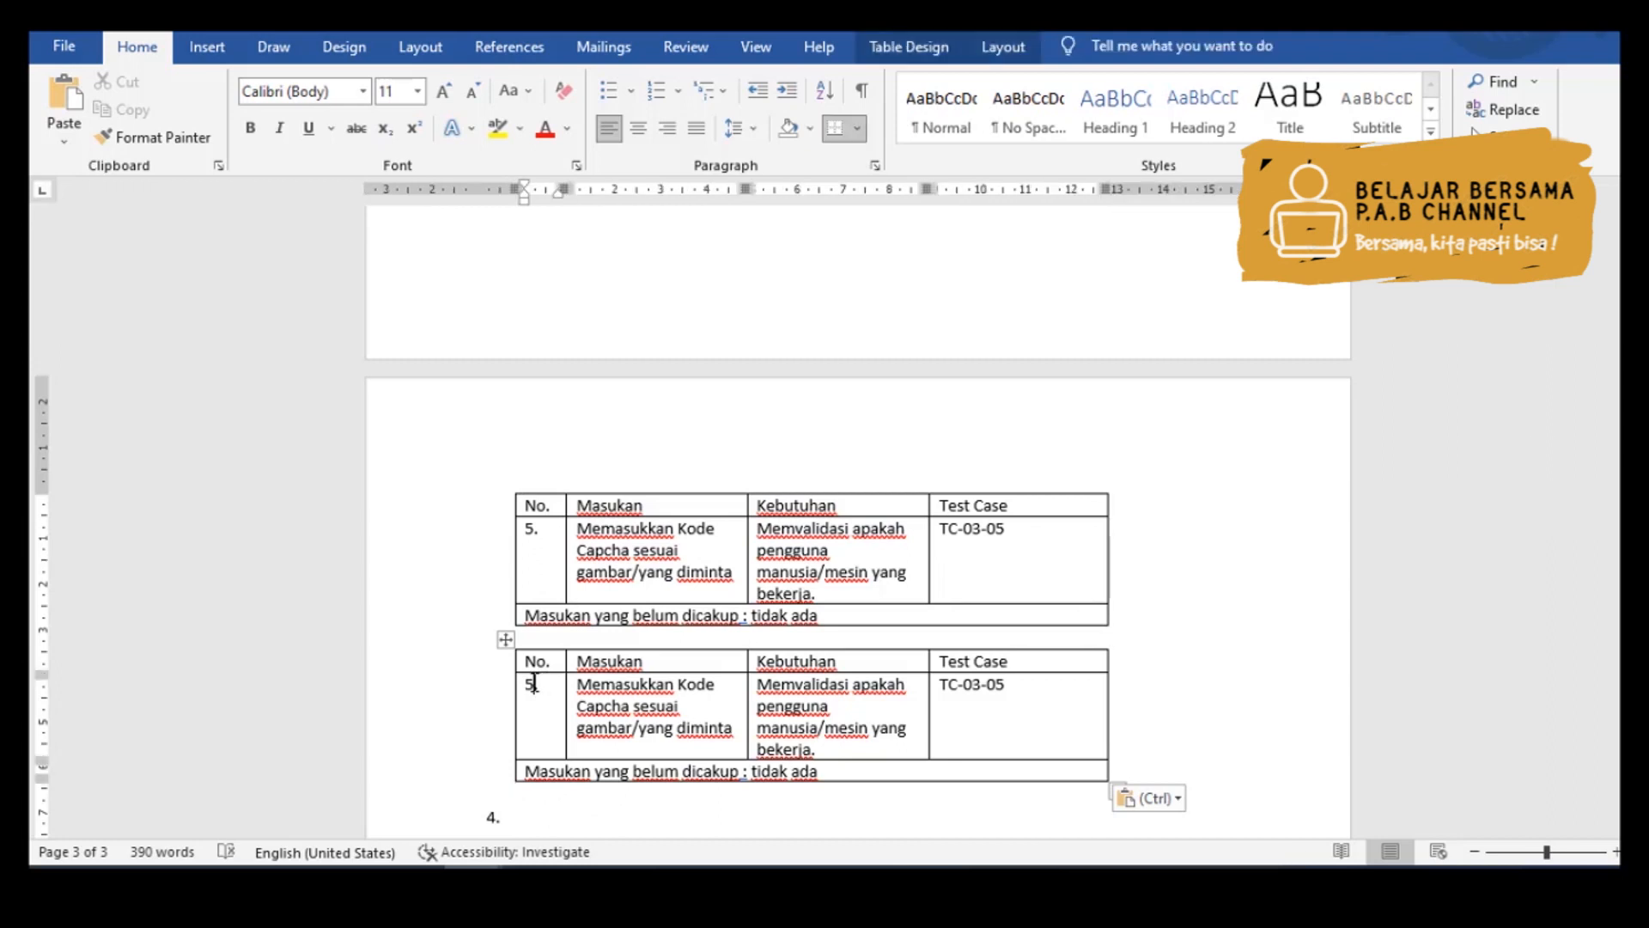
type("6")
- Insert 'sembarang/tidak' before 'sesuai' in test 6's Masukan for a random, non-matching captcha
double_click(611, 707)
left_click_drag(684, 712, 722, 727)
left_click(694, 711)
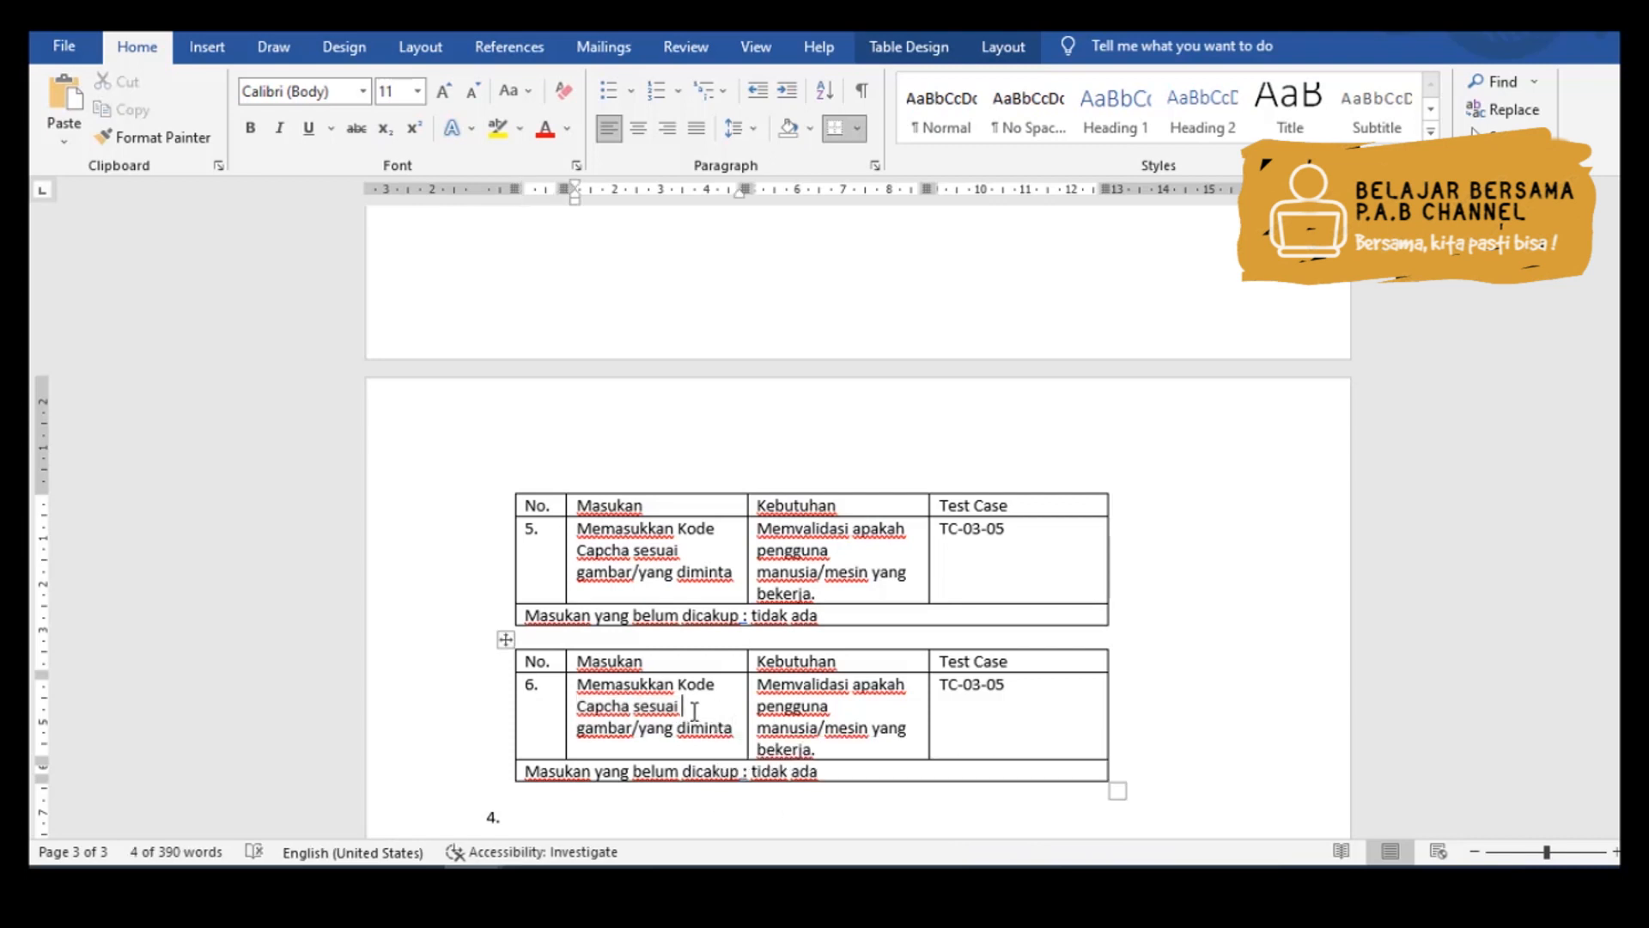
left_click(637, 709)
type("sembar")
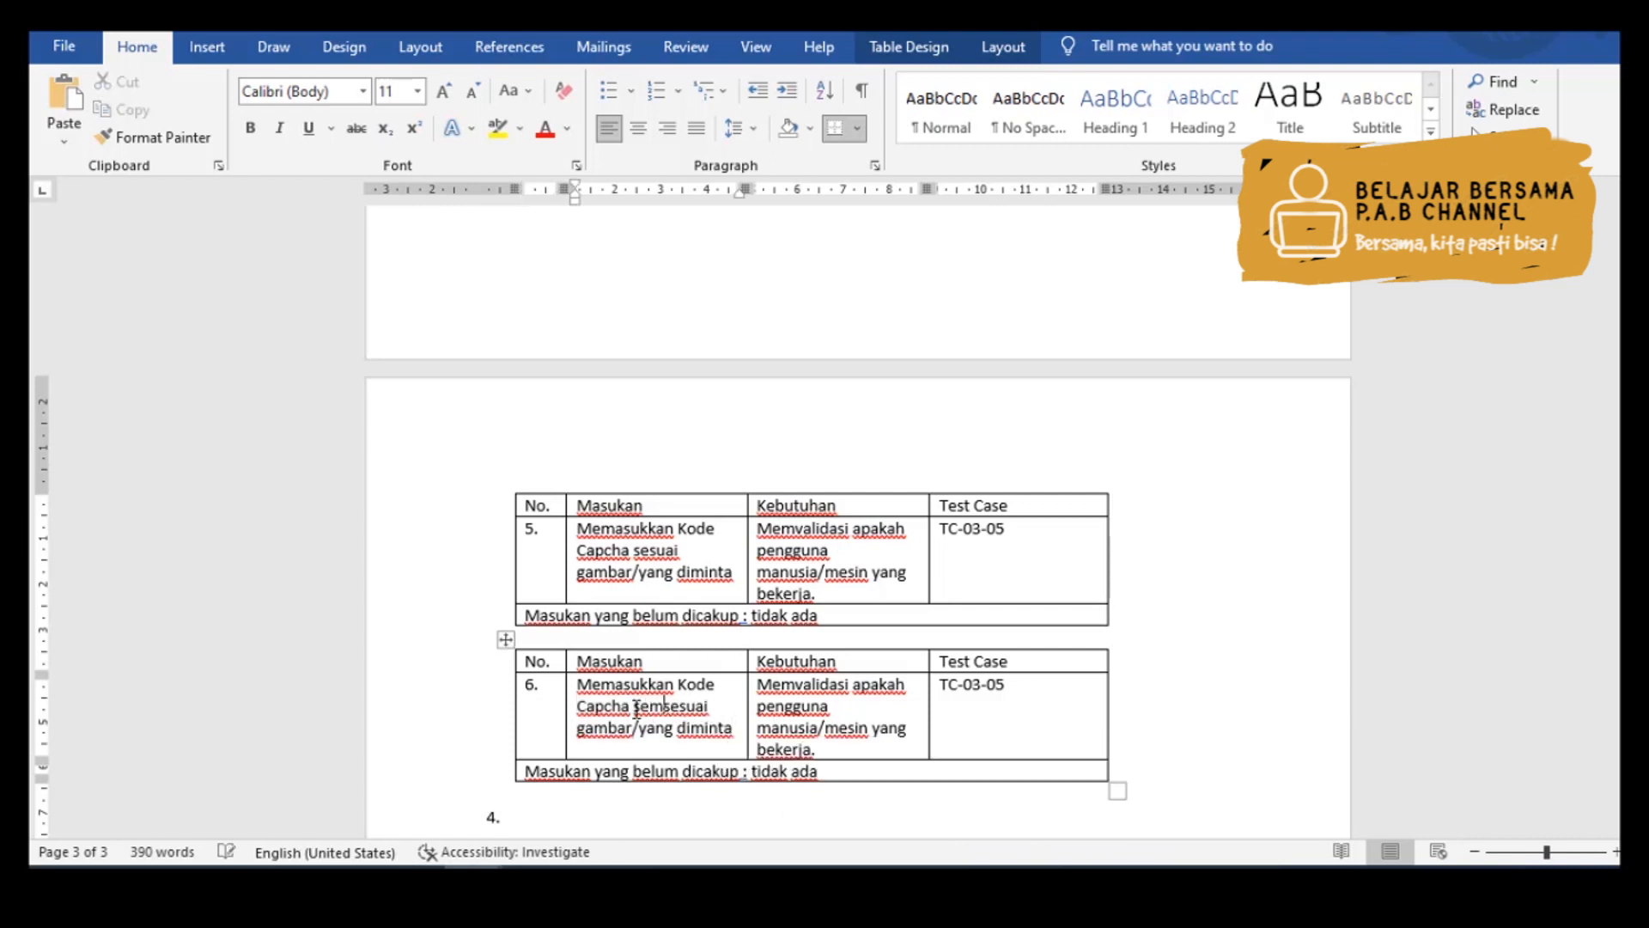
type("ang/t")
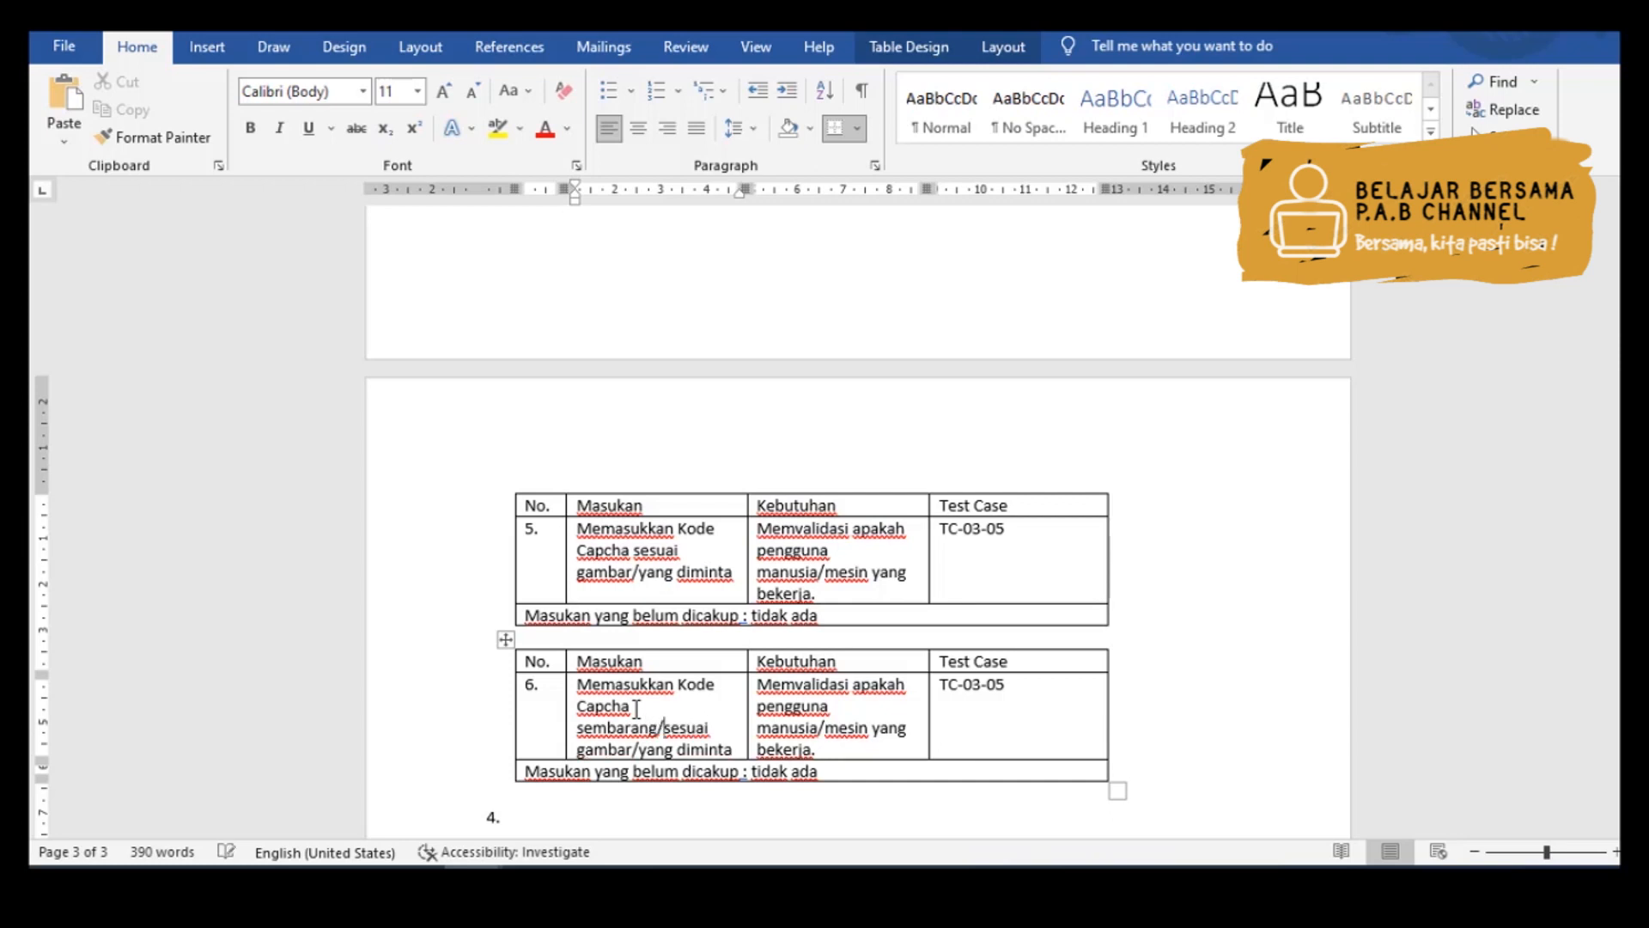
type("idak")
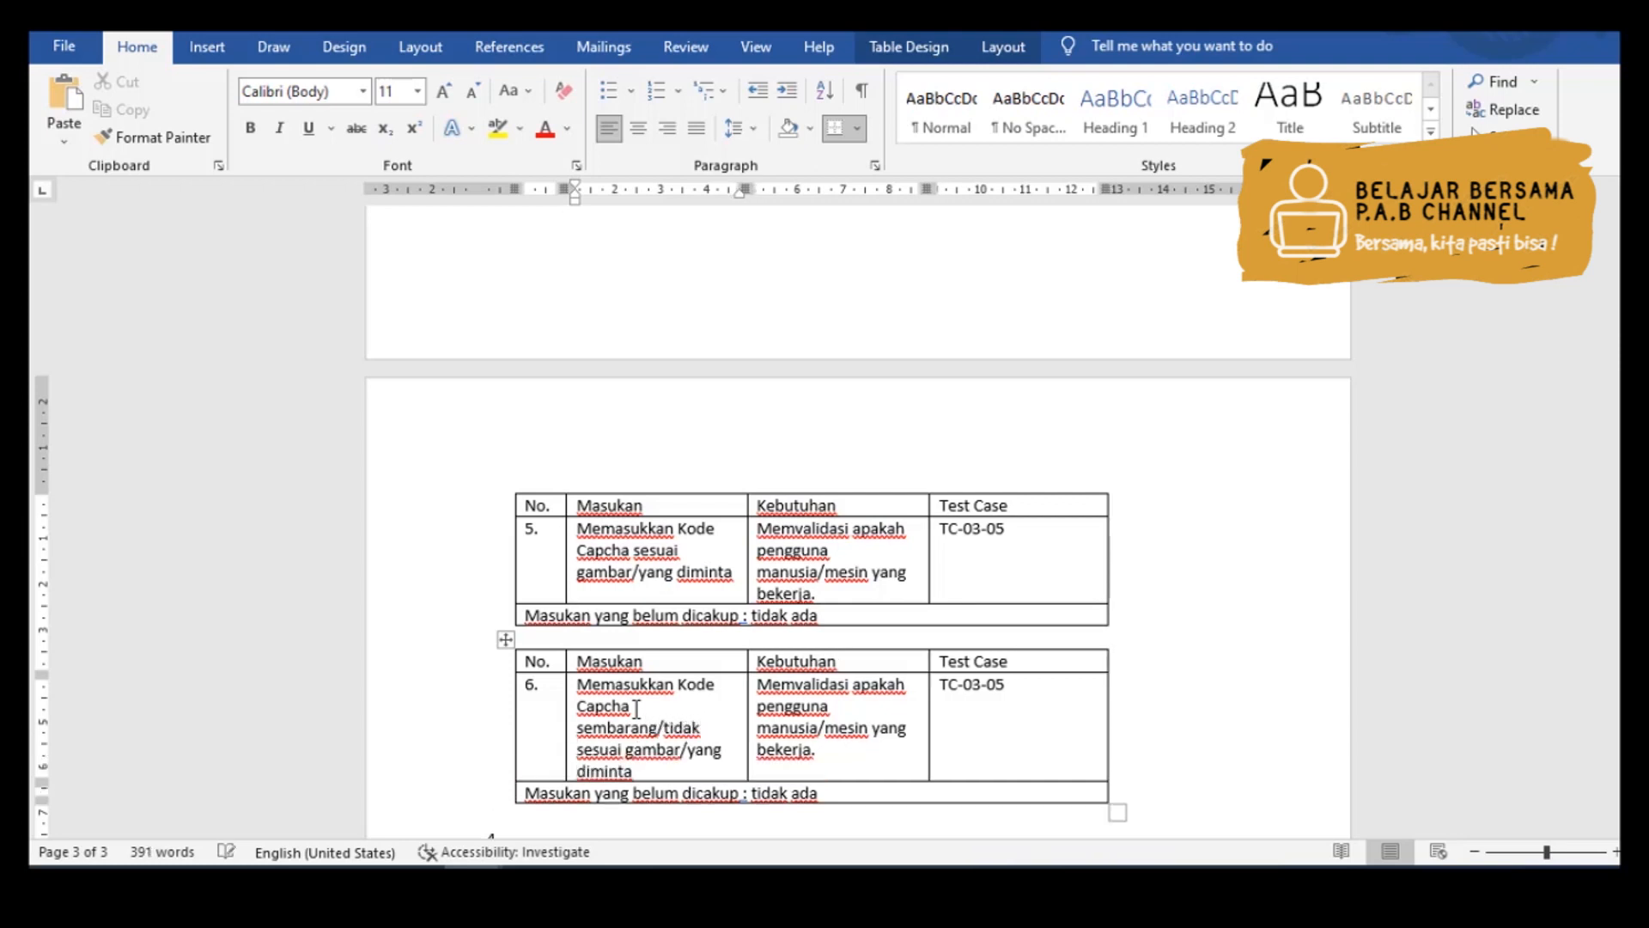
key("Right")
key("Right")
key("Right")
key("Right")
key("Right")
key("Right")
key("Right")
key("Right")
key("Right")
key("Right")
key("Right")
key("Right")
key("Right")
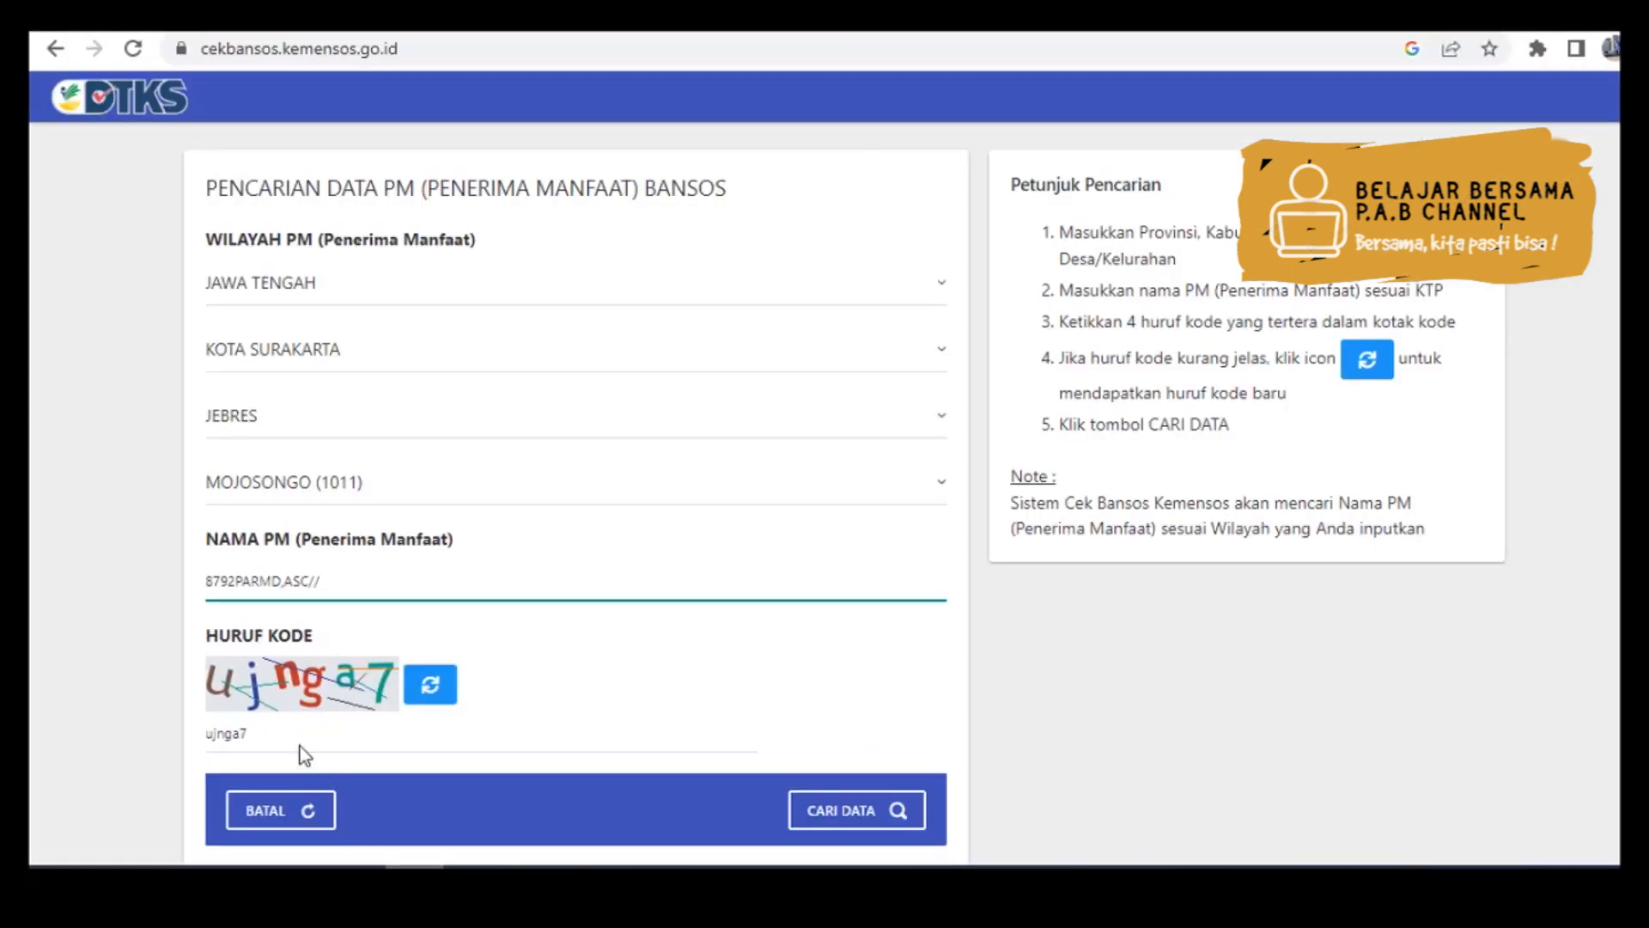
- Change the Cek Bansos captcha entry to the wrong code ujsacrvt, then select test 6's requirement text
left_click(272, 728)
key("BackSpace")
key("BackSpace")
type("sacrvt")
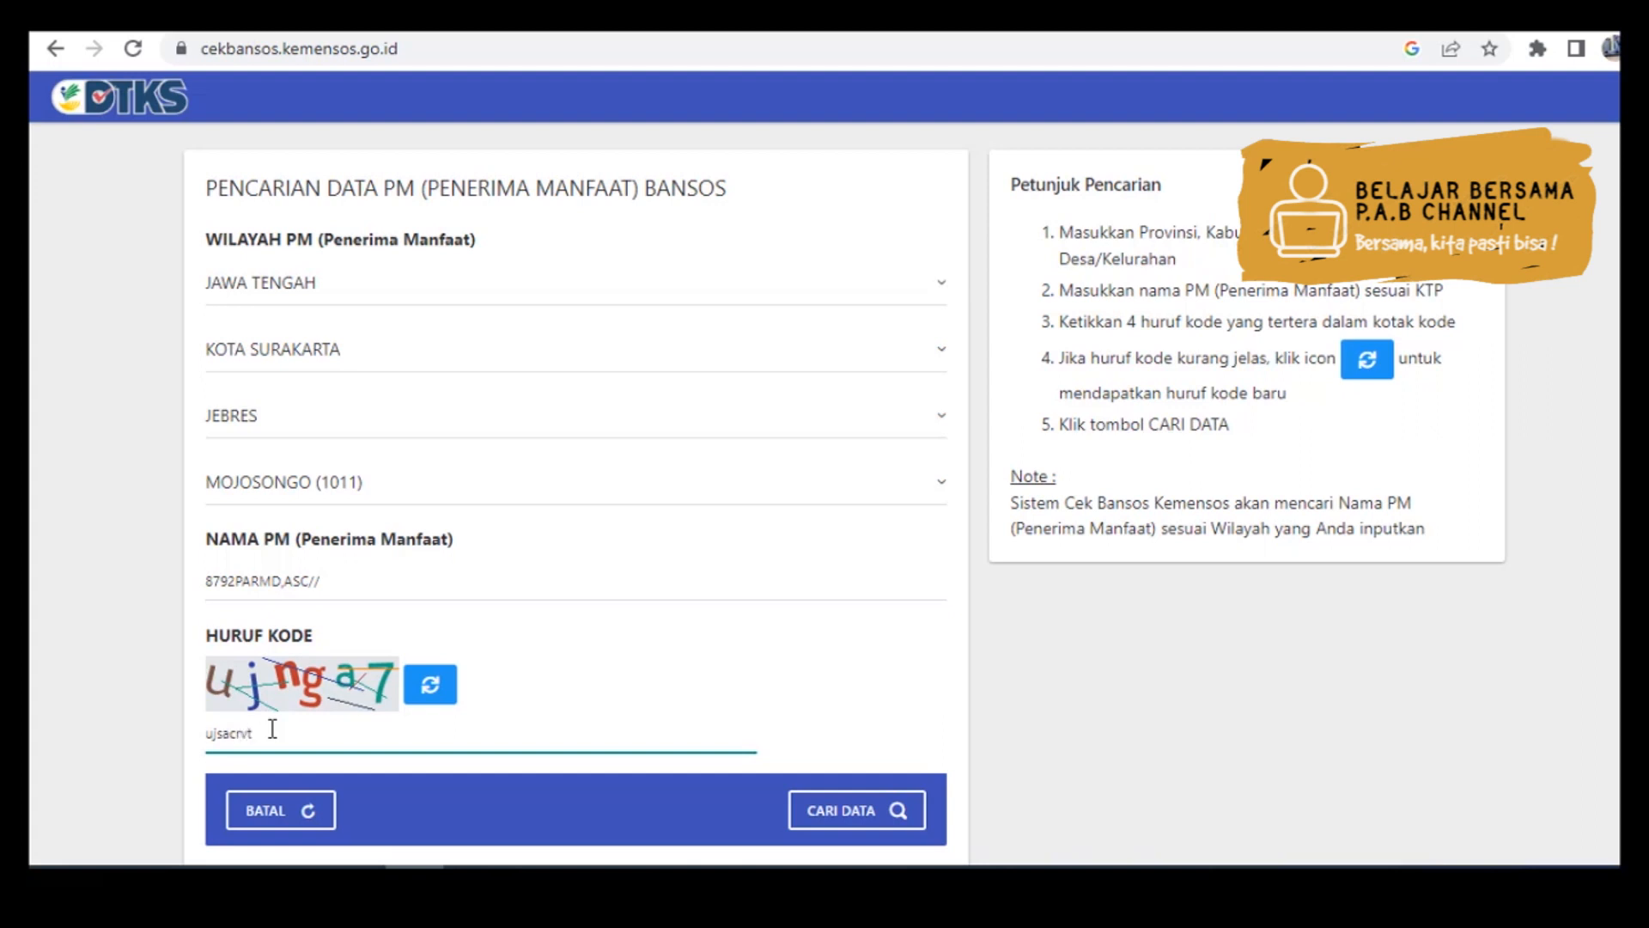
left_click(544, 601)
left_click(511, 739)
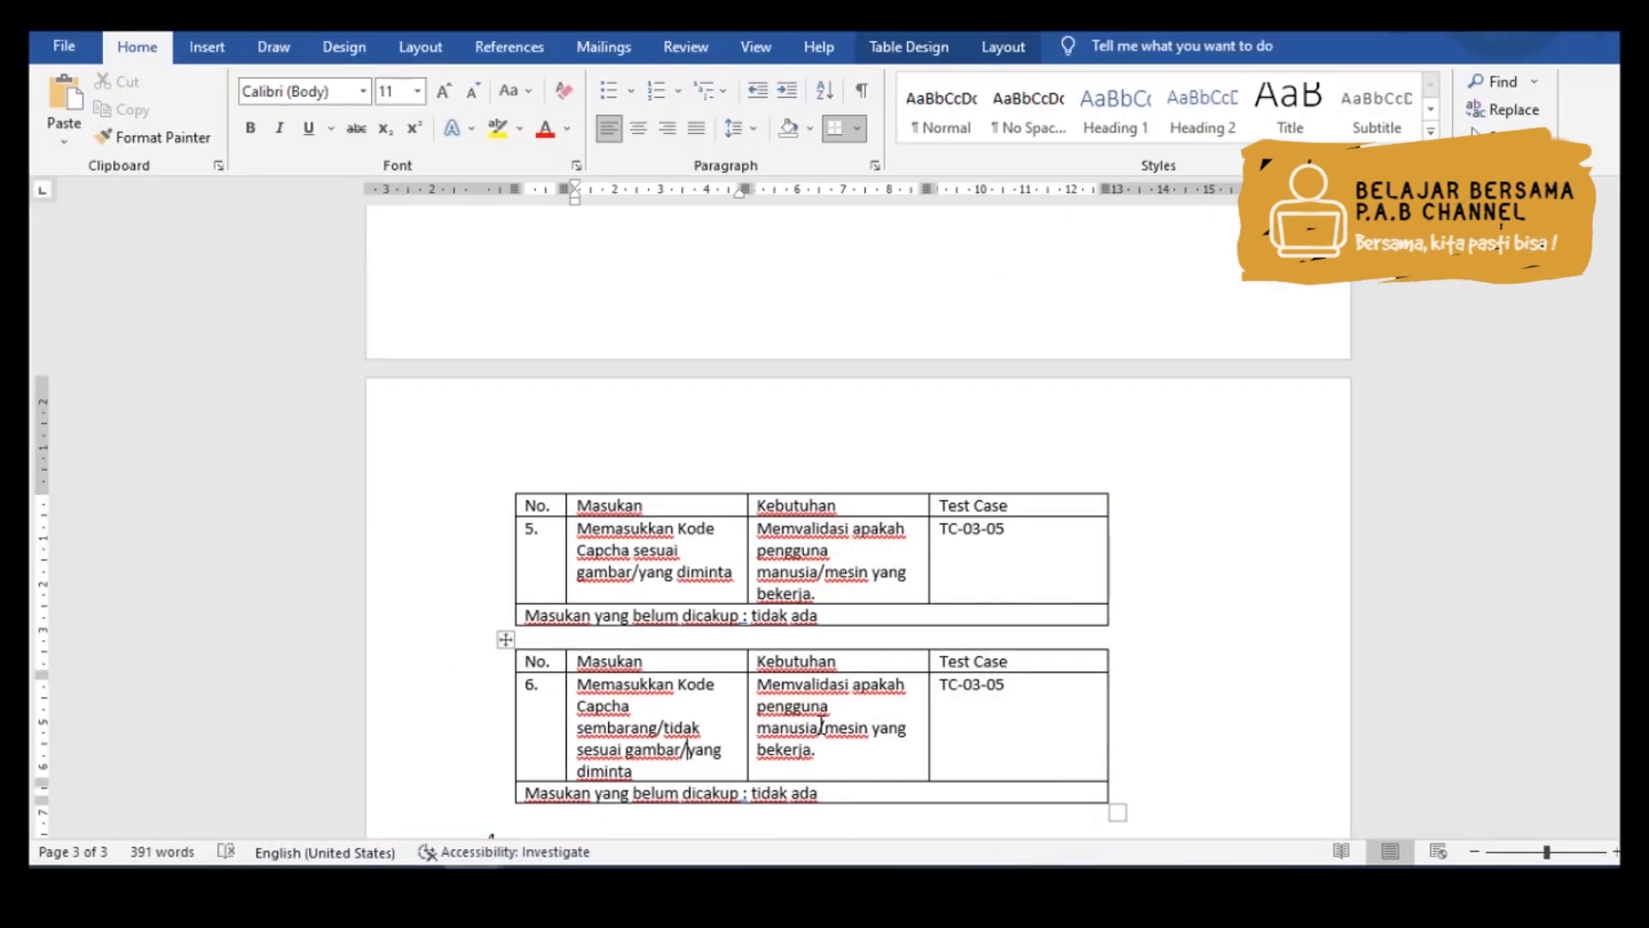
left_click_drag(817, 750, 769, 684)
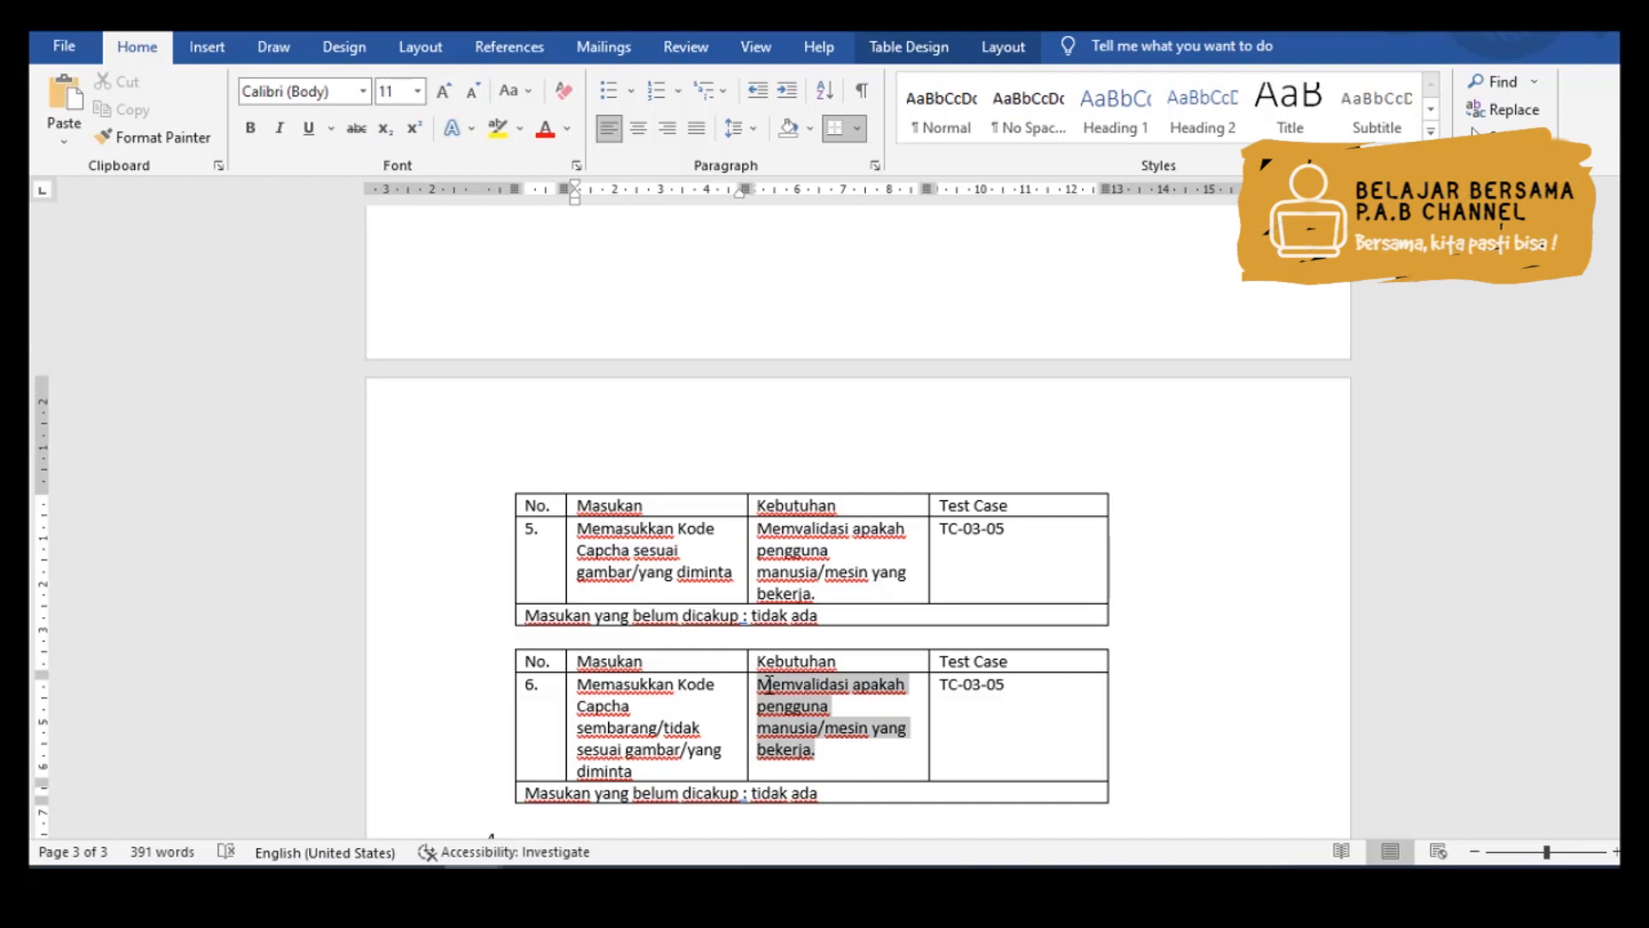
- Set test 6's Kebutuhan to 'Tidak adanya warning/peringatan kesalahan pada entri kode'
mouse_move(769, 684)
left_mouse_down()
mouse_move(789, 707)
mouse_move(767, 706)
mouse_move(857, 688)
mouse_move(757, 684)
left_mouse_up()
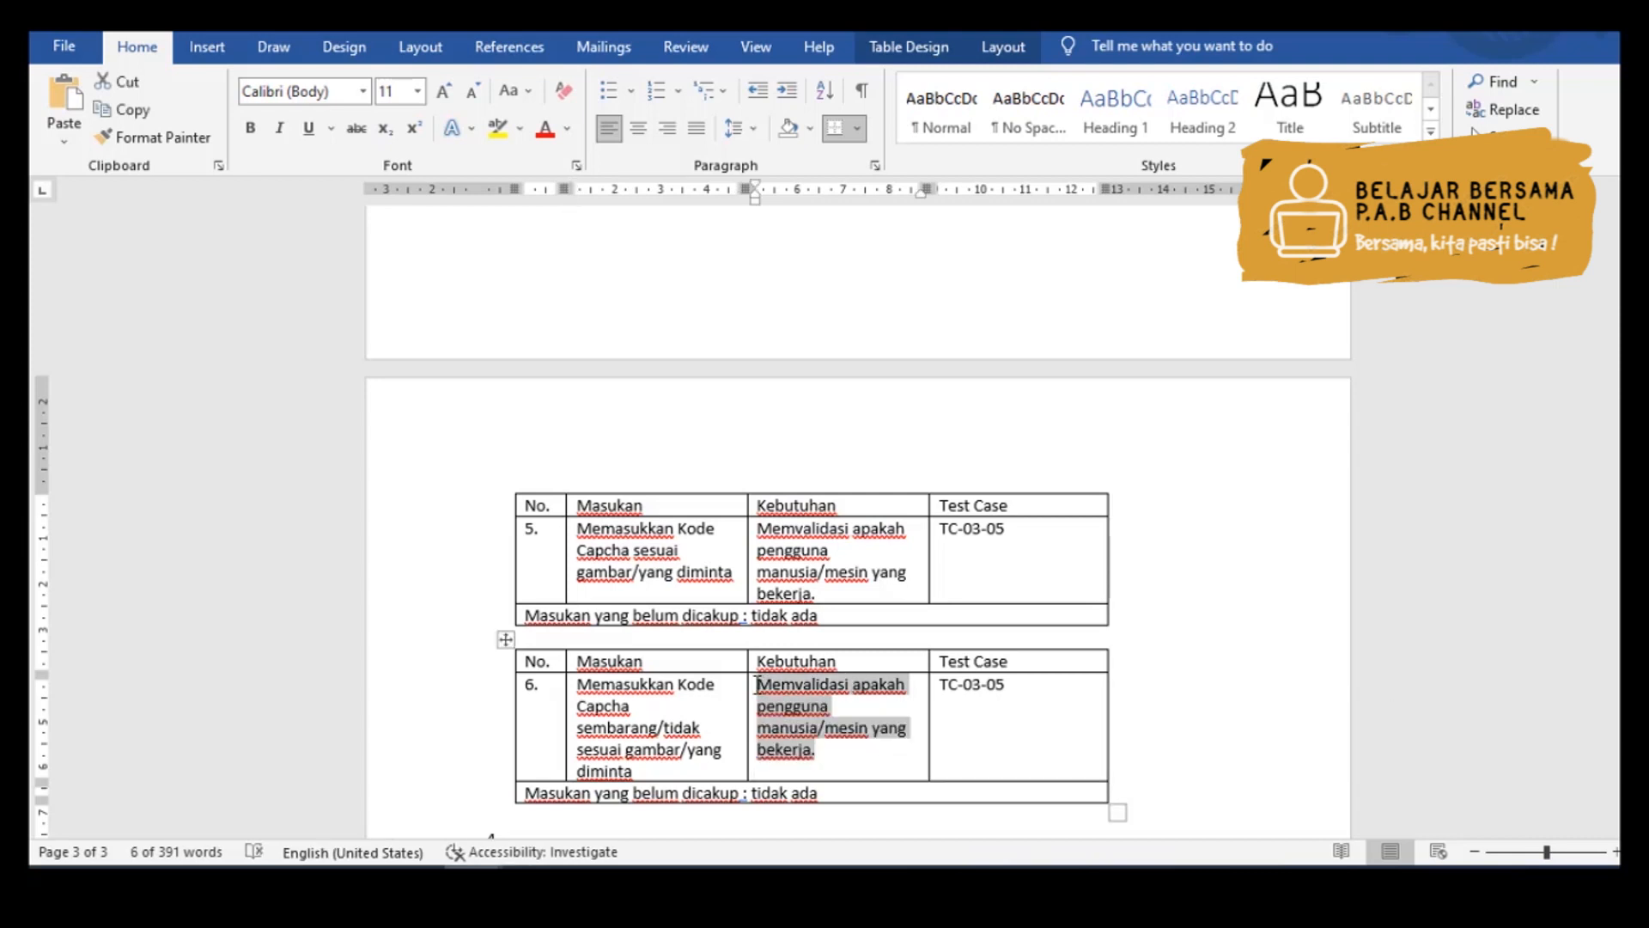
type("T")
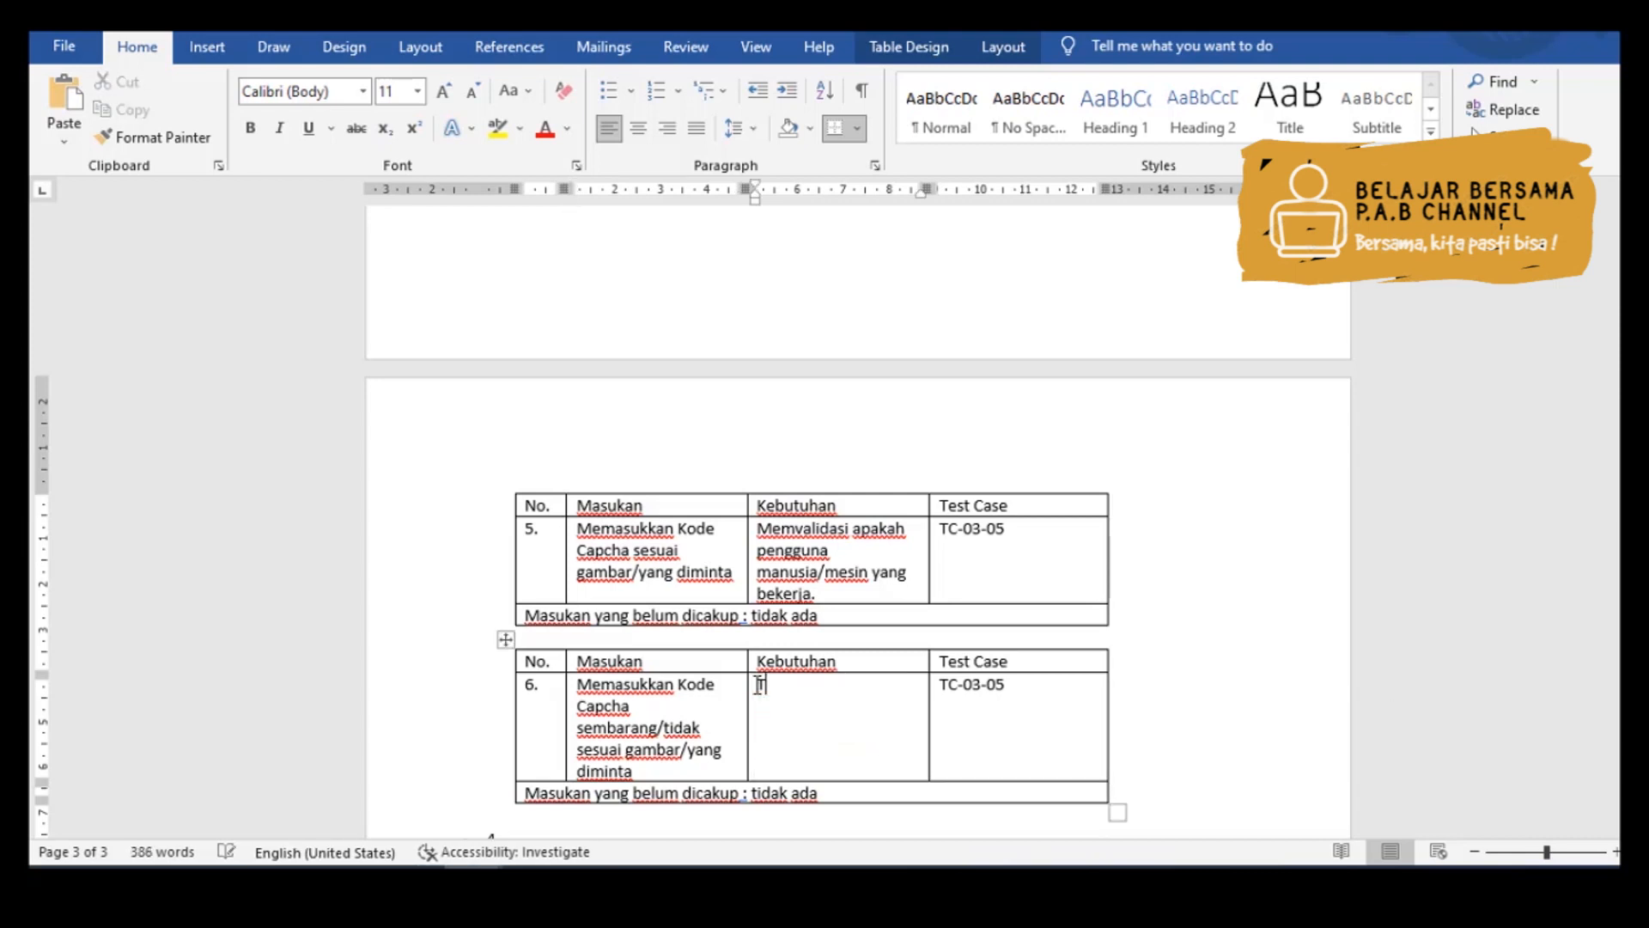
type("idak adanya warning")
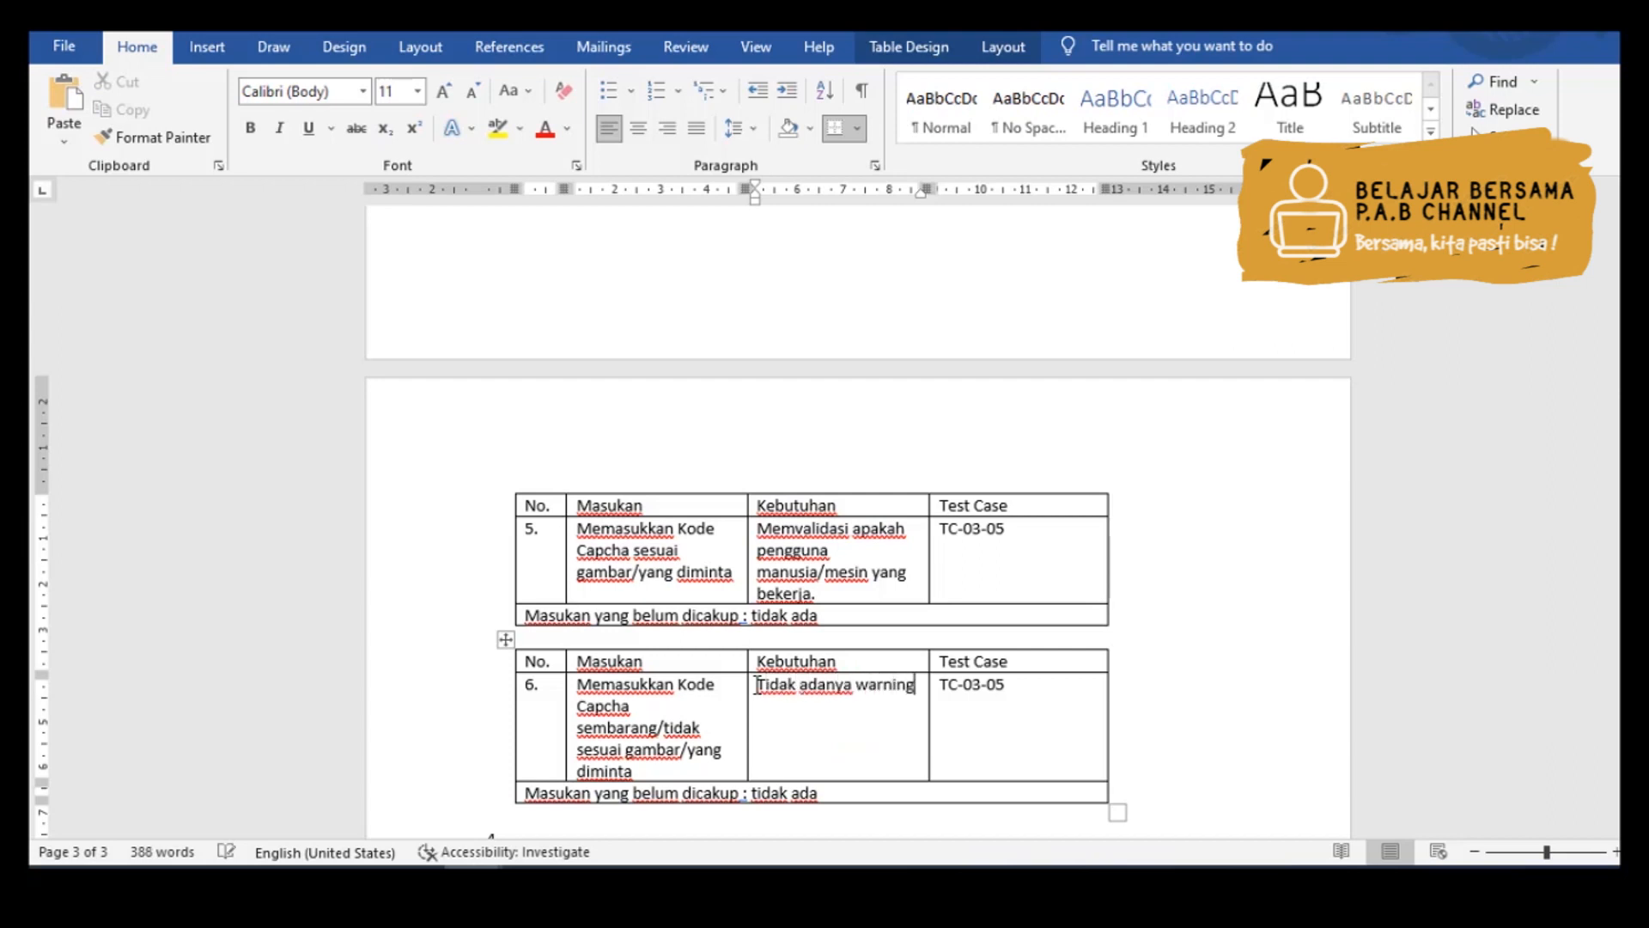
type("/peringata")
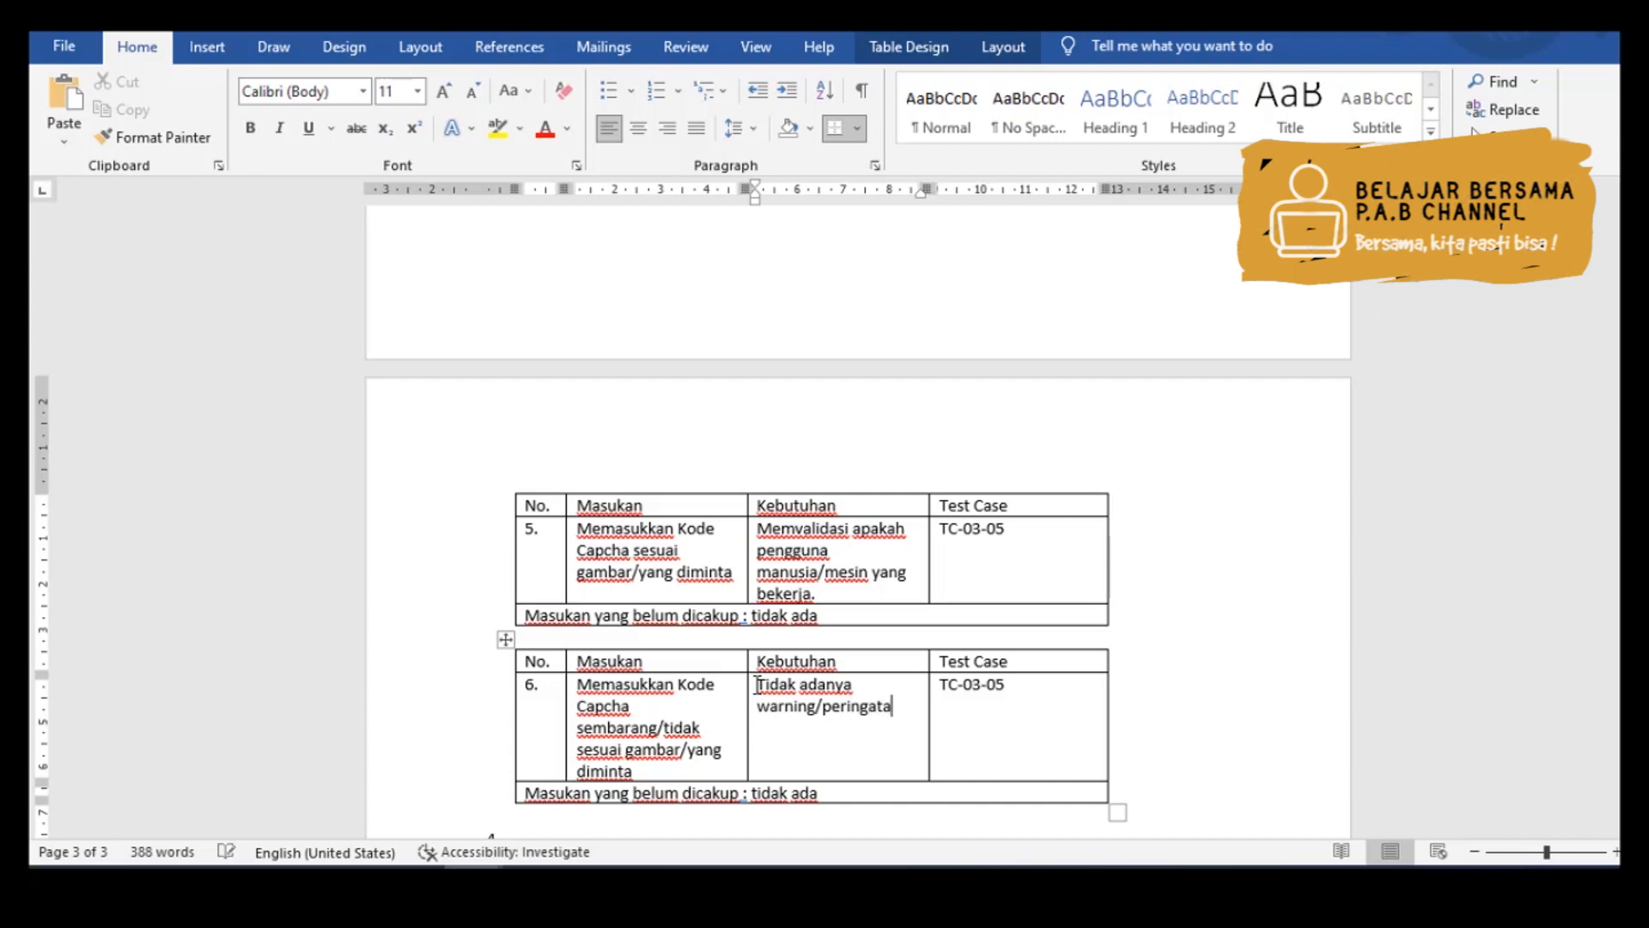
type("n kode")
key("BackSpace")
key("BackSpace")
key("BackSpace")
type("esalahan pada ")
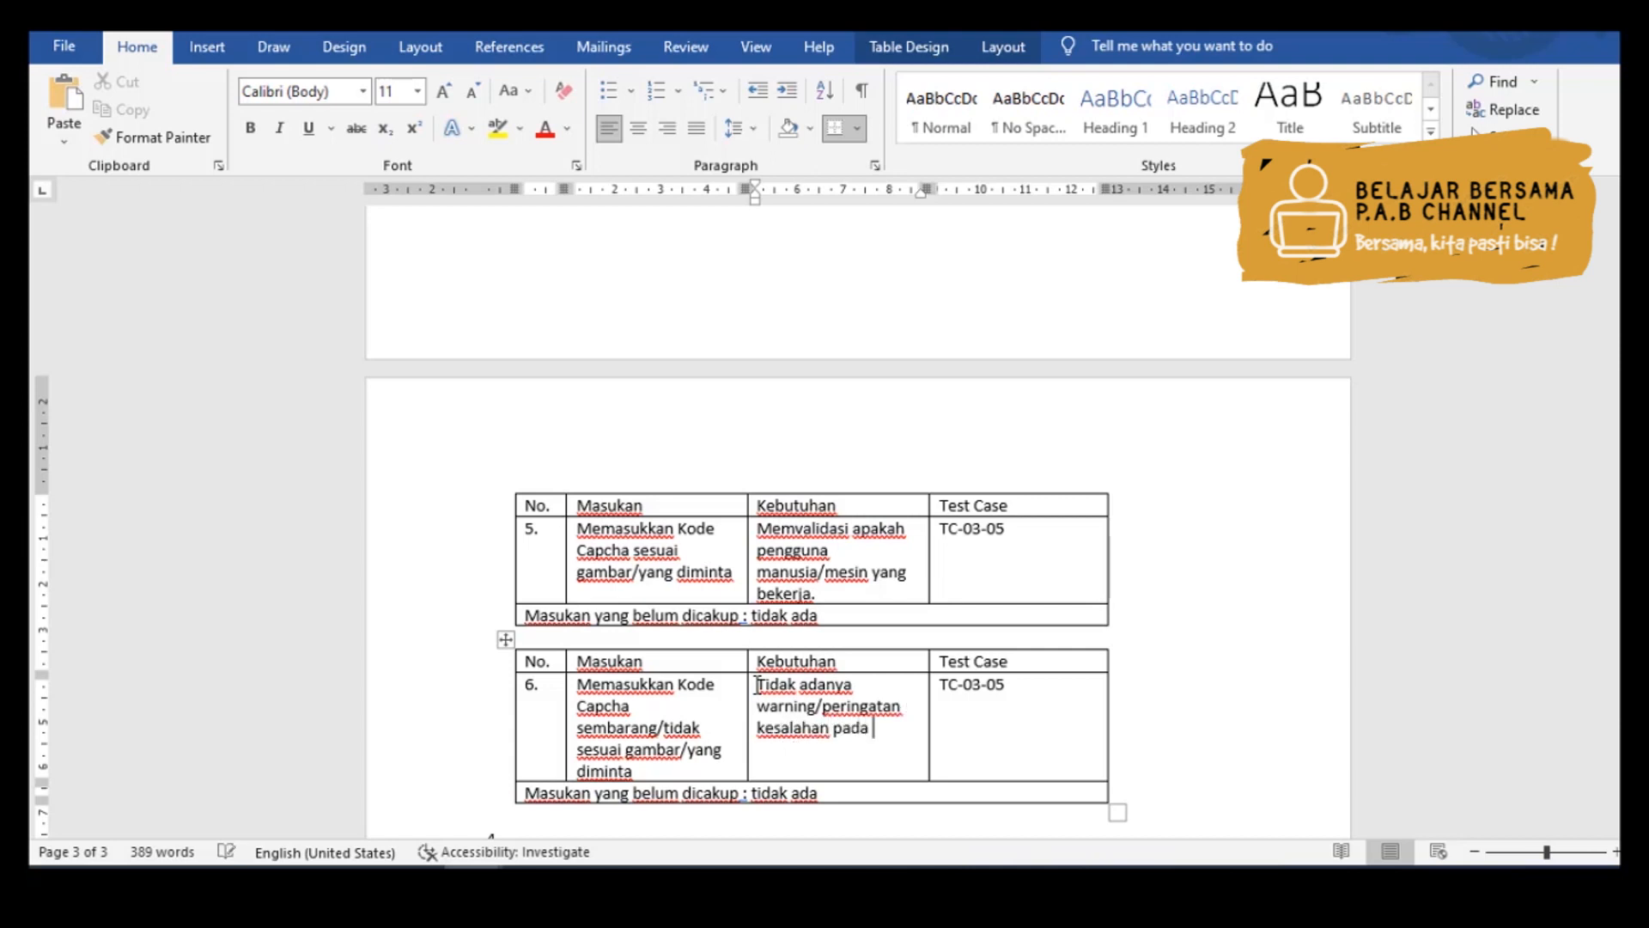
type("entri kode.")
- Change test 6's code to TC-03-06 and move to the line below the table
key("Tab")
key("Right")
key("BackSpace")
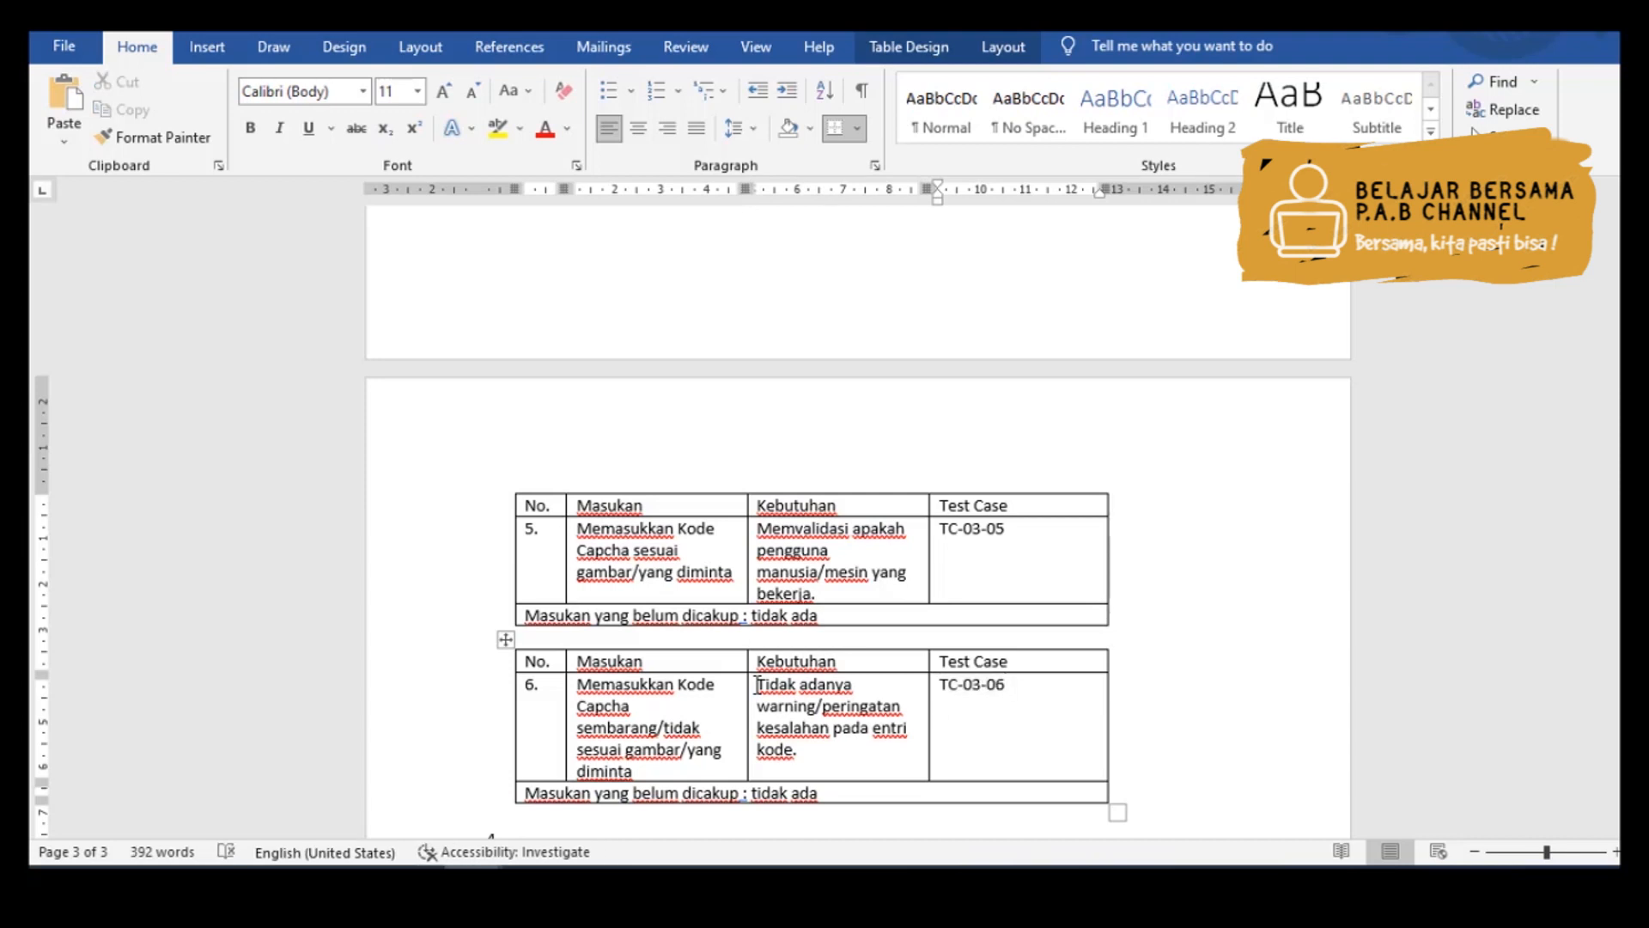
left_click(763, 832)
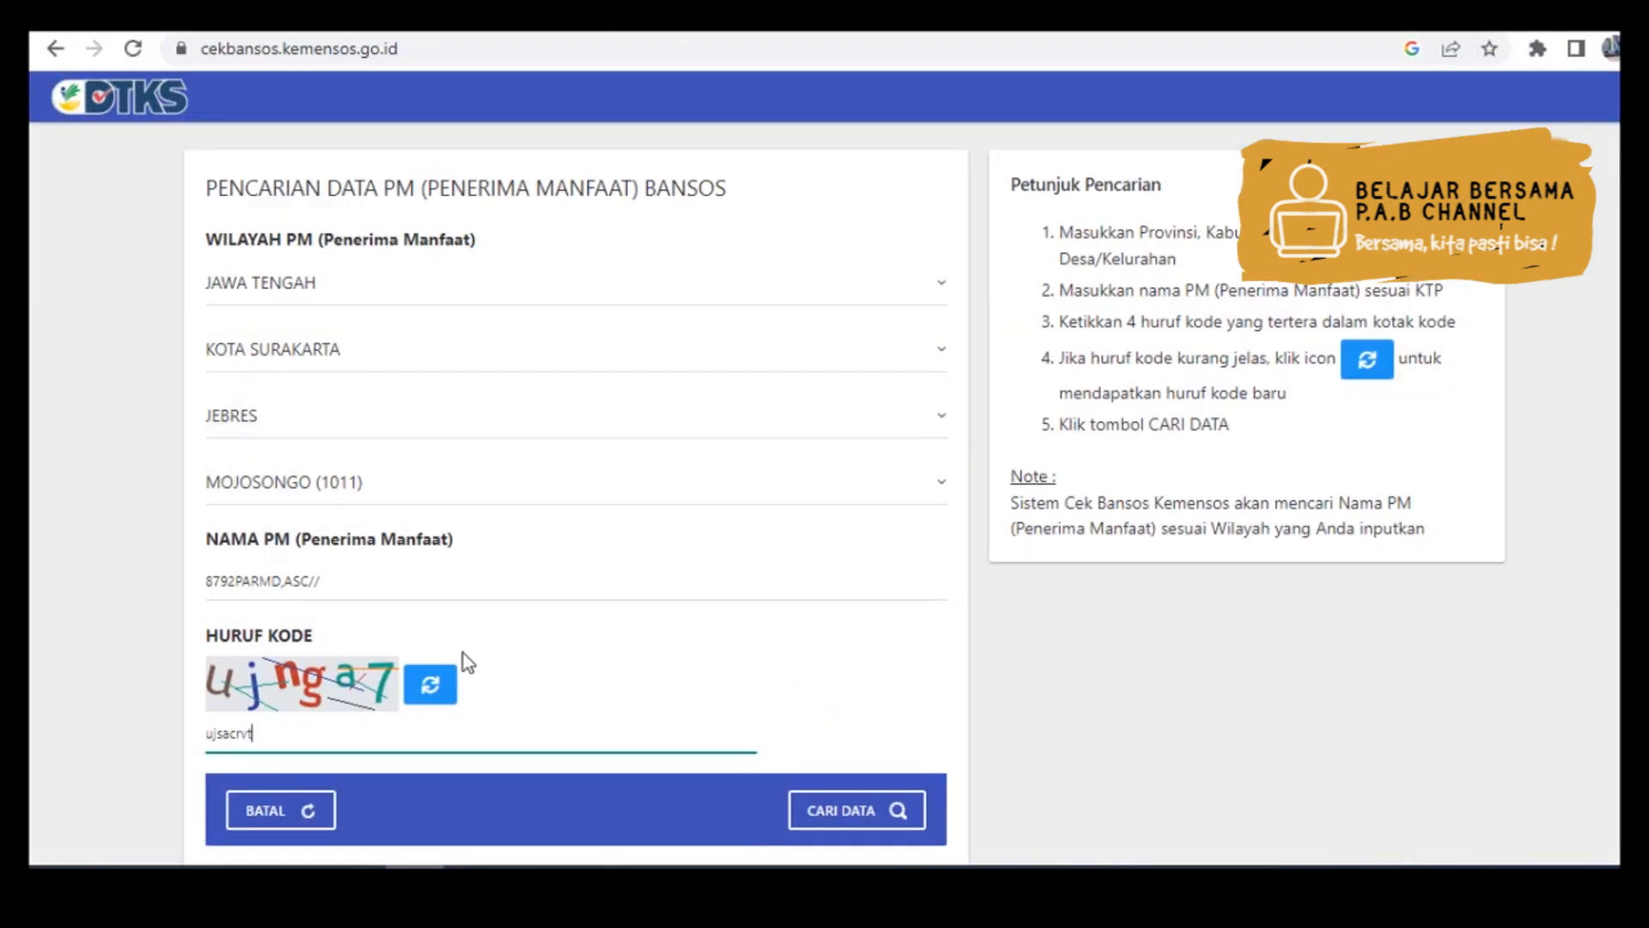
- Refresh the Cek Bansos captcha image and focus the HURUF KODE field
left_click(431, 687)
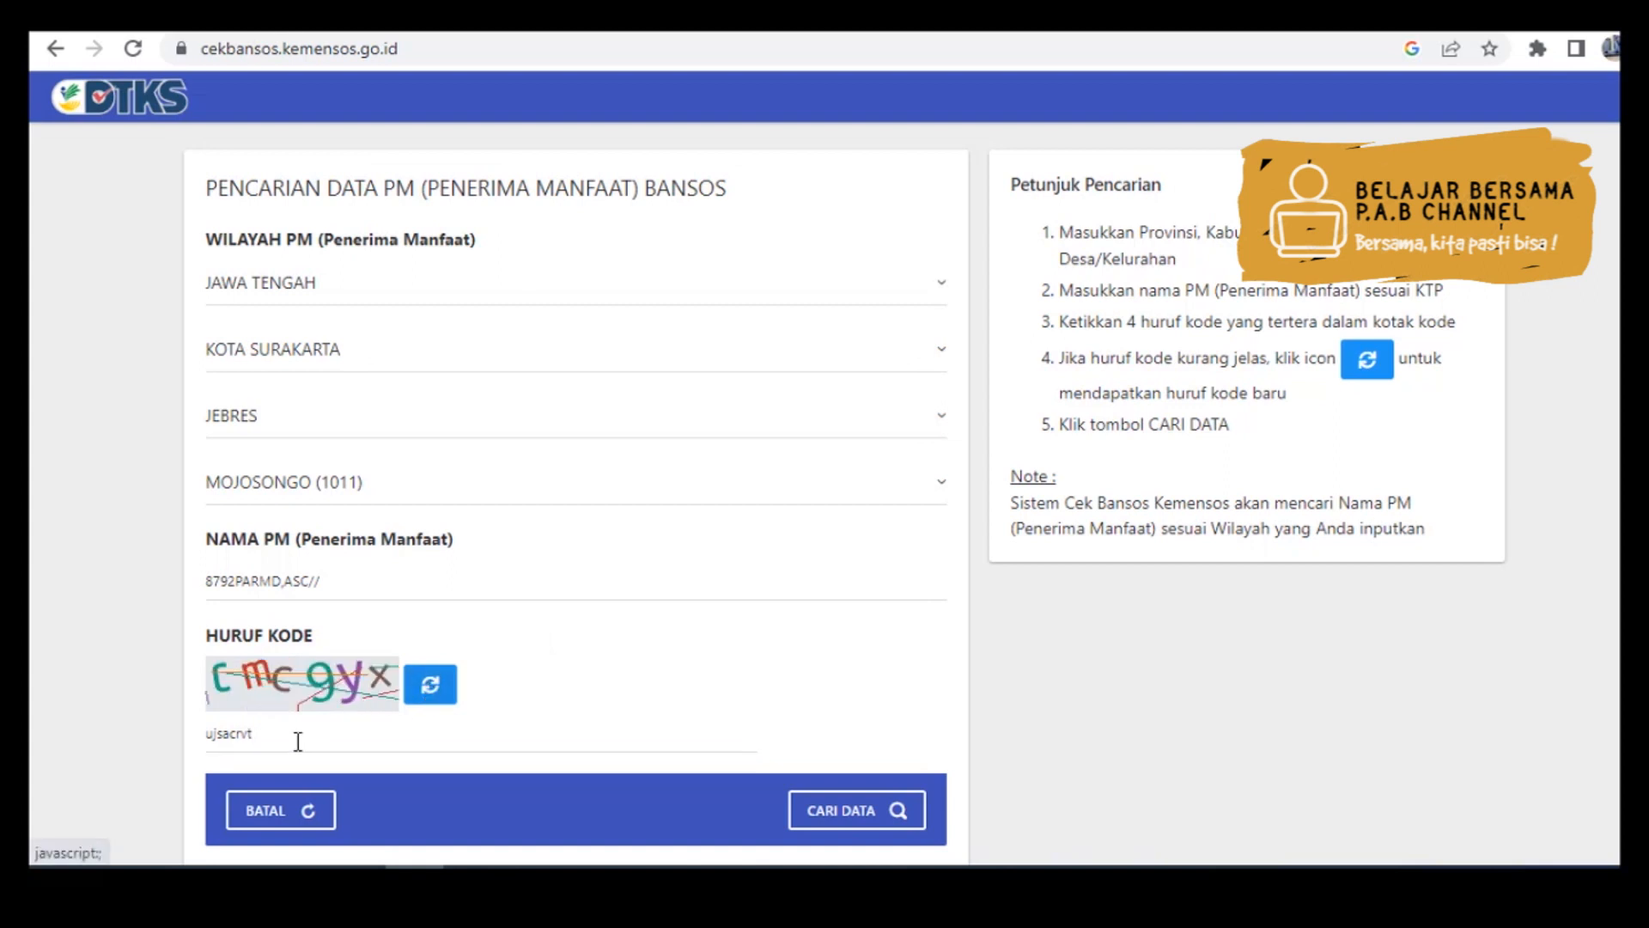
left_click(270, 743)
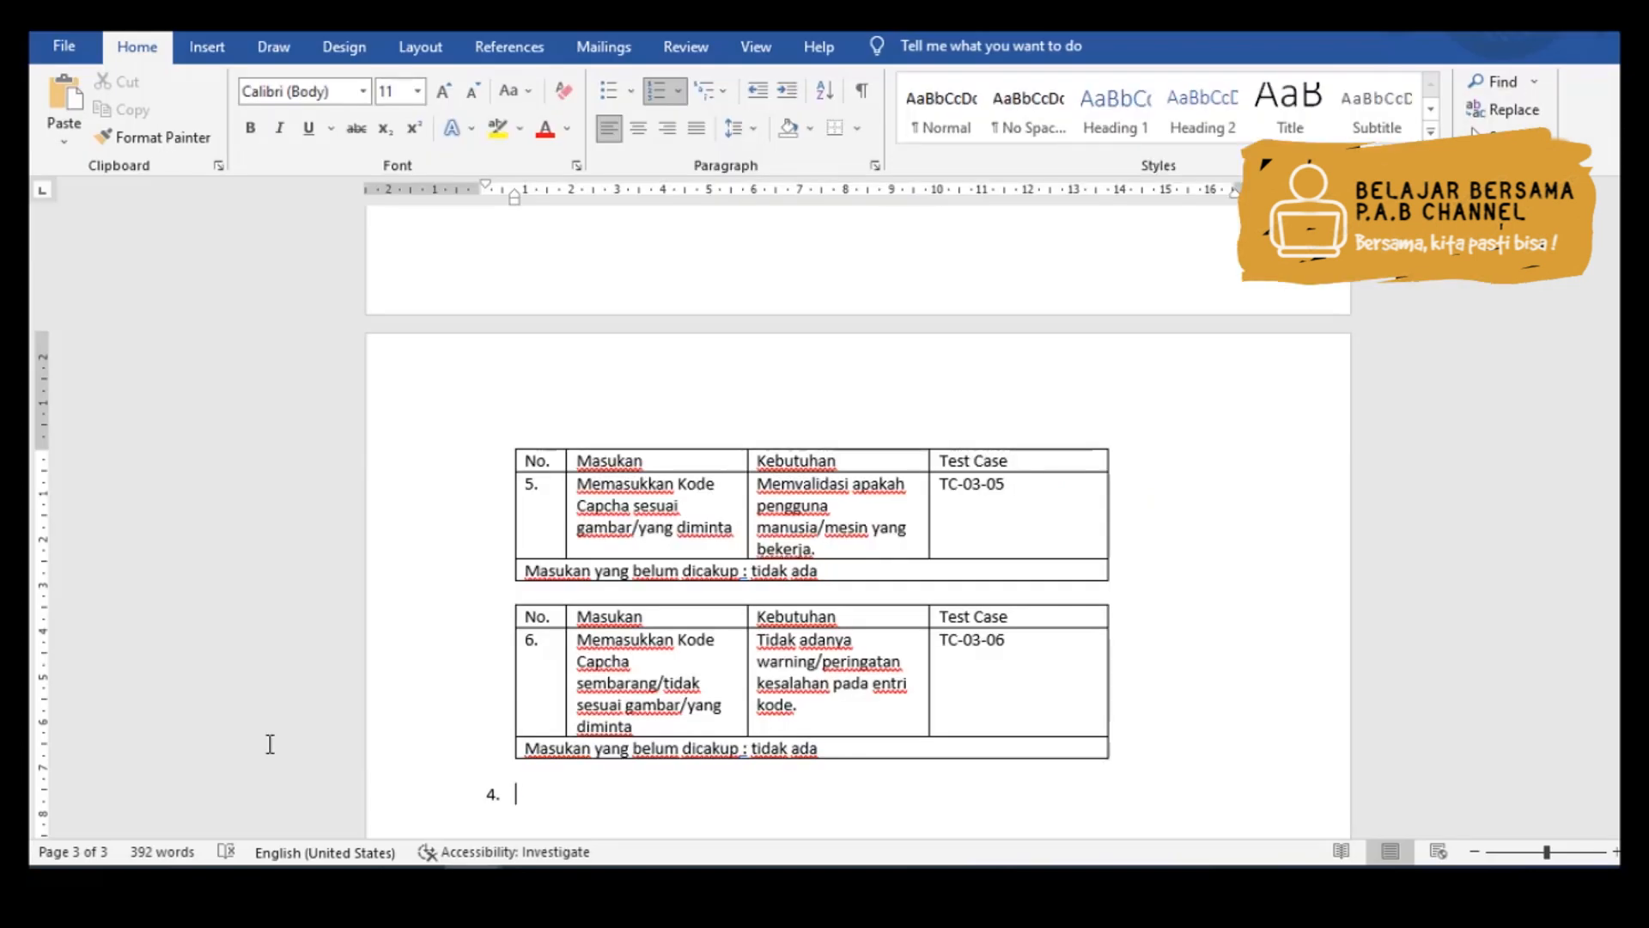
- Paste a copy of the test 5 table below and number it 7
key("Up")
key("Return")
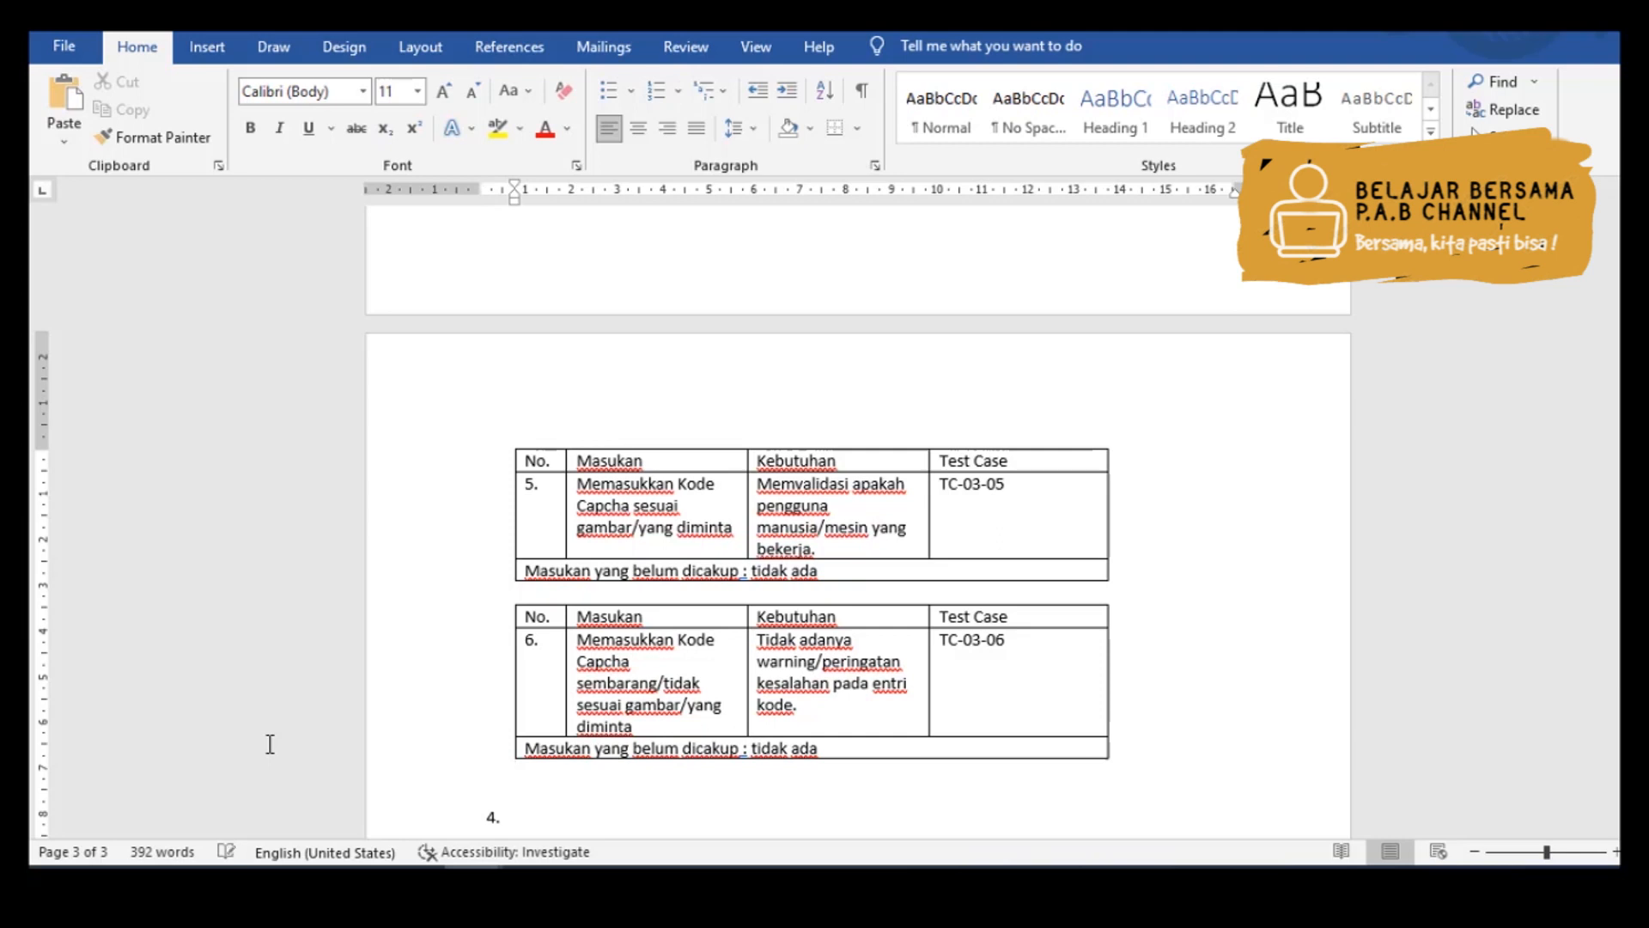
key("ctrl+v")
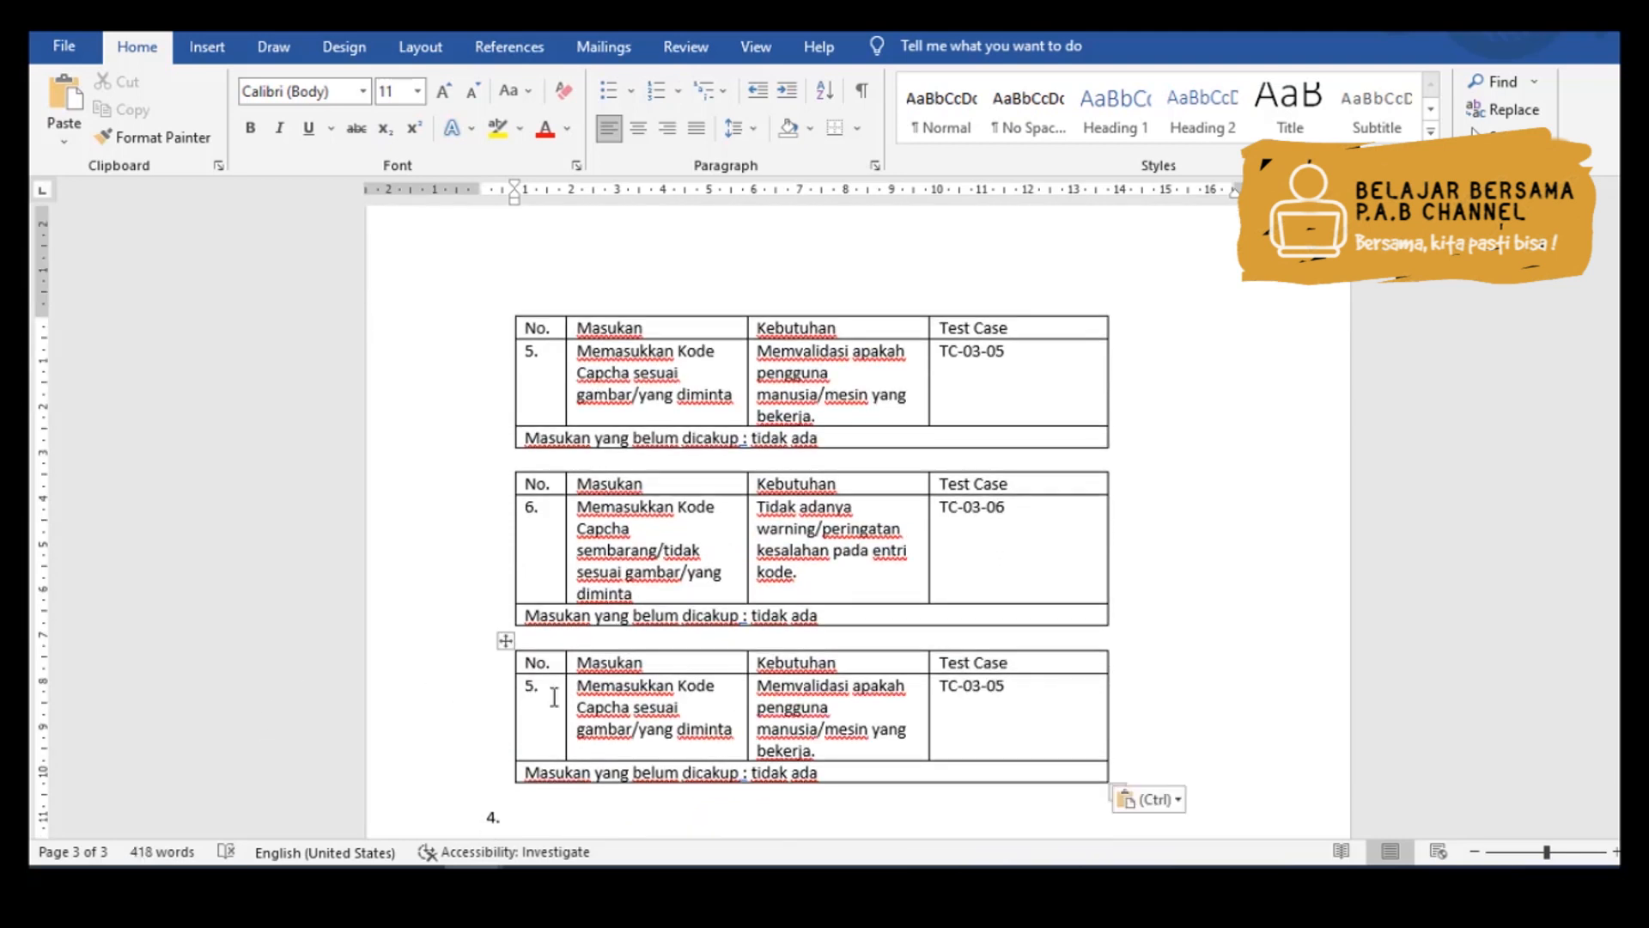
left_click(536, 692)
key("BackSpace")
key("BackSpace")
type("7.")
key("Tab")
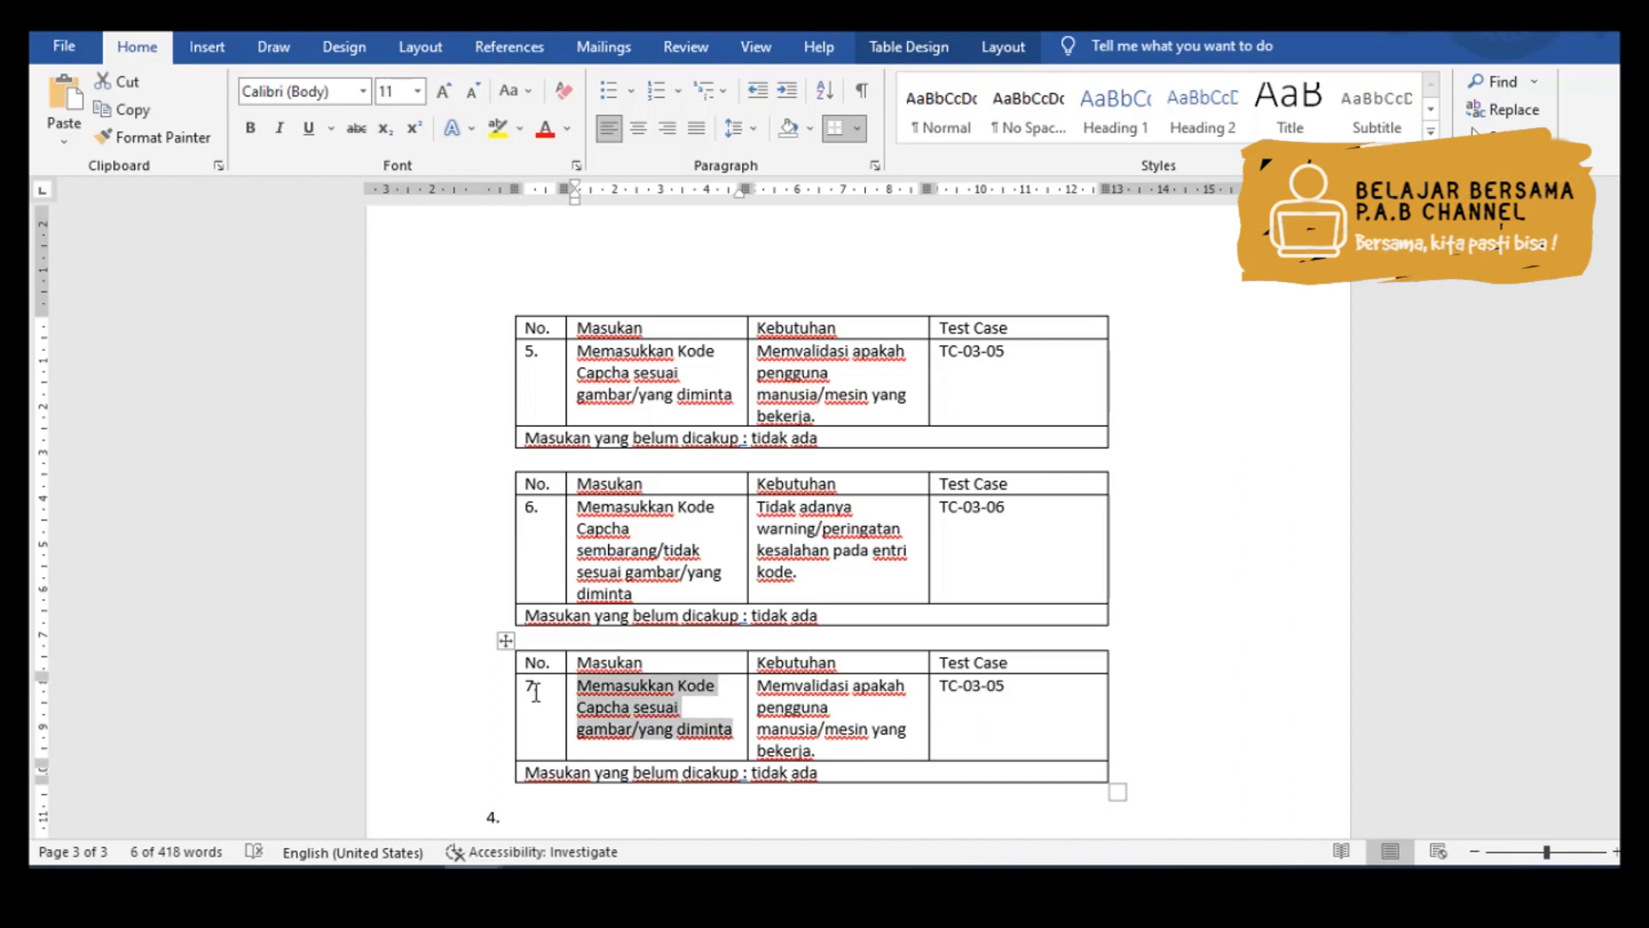
- Fill test 7: Masukan 'Melakukan klik refresh/reload pada bagian Kode', Kebutuhan 'Menghasilkan kode baru', TC-03-07
type("Melakuk")
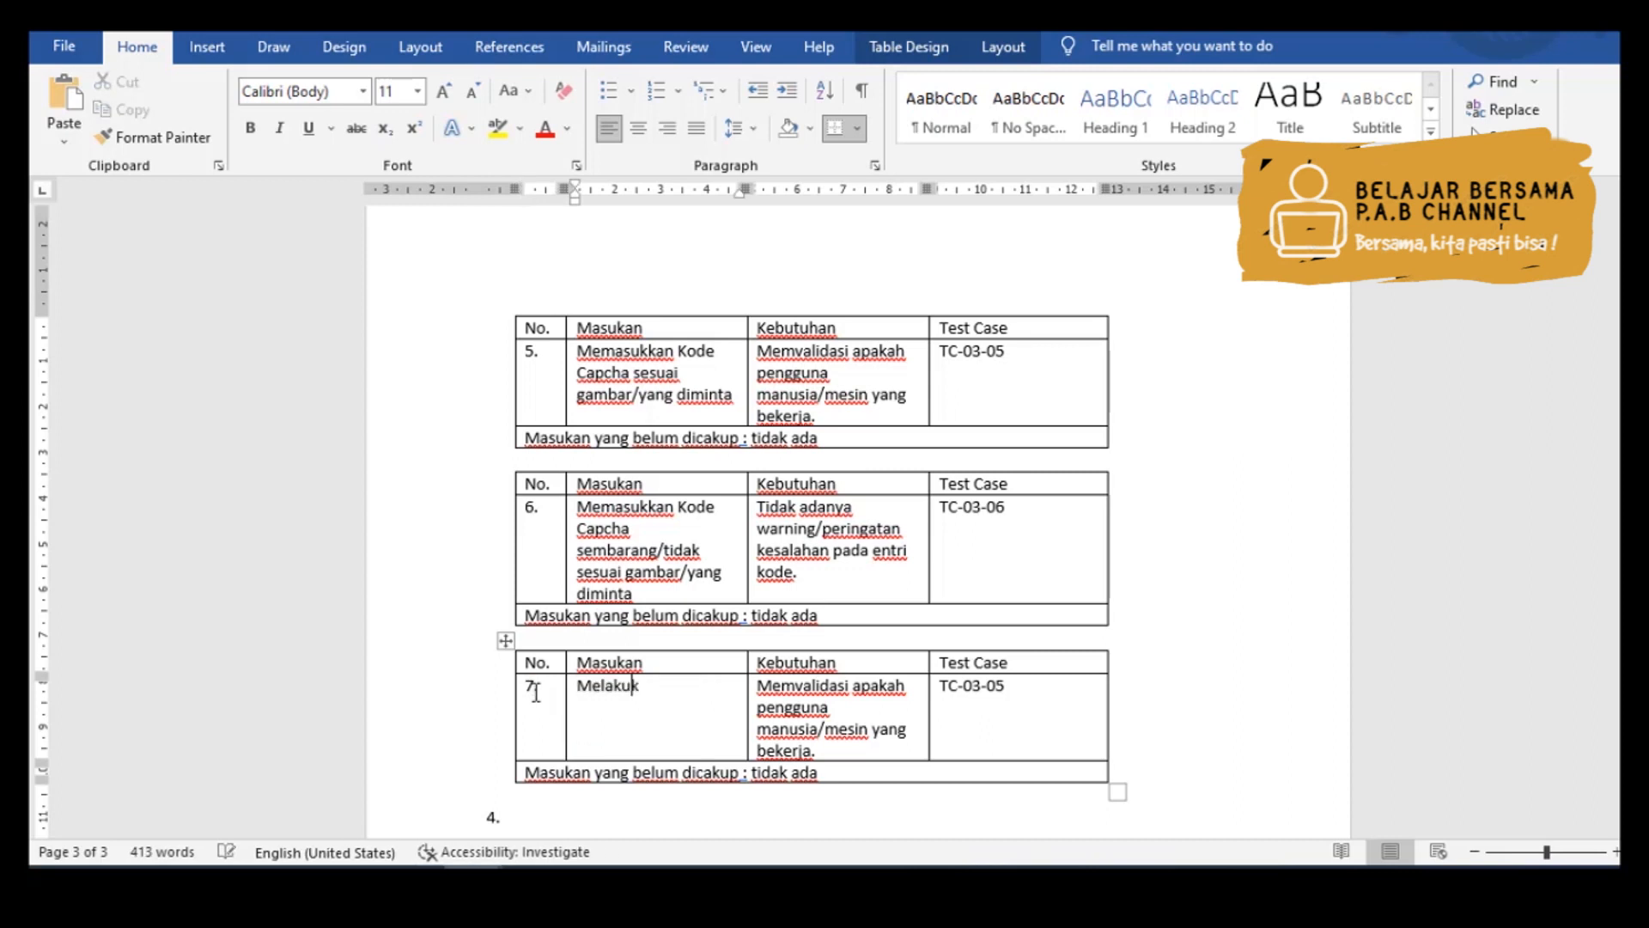
type("an klik refresh/reload pa")
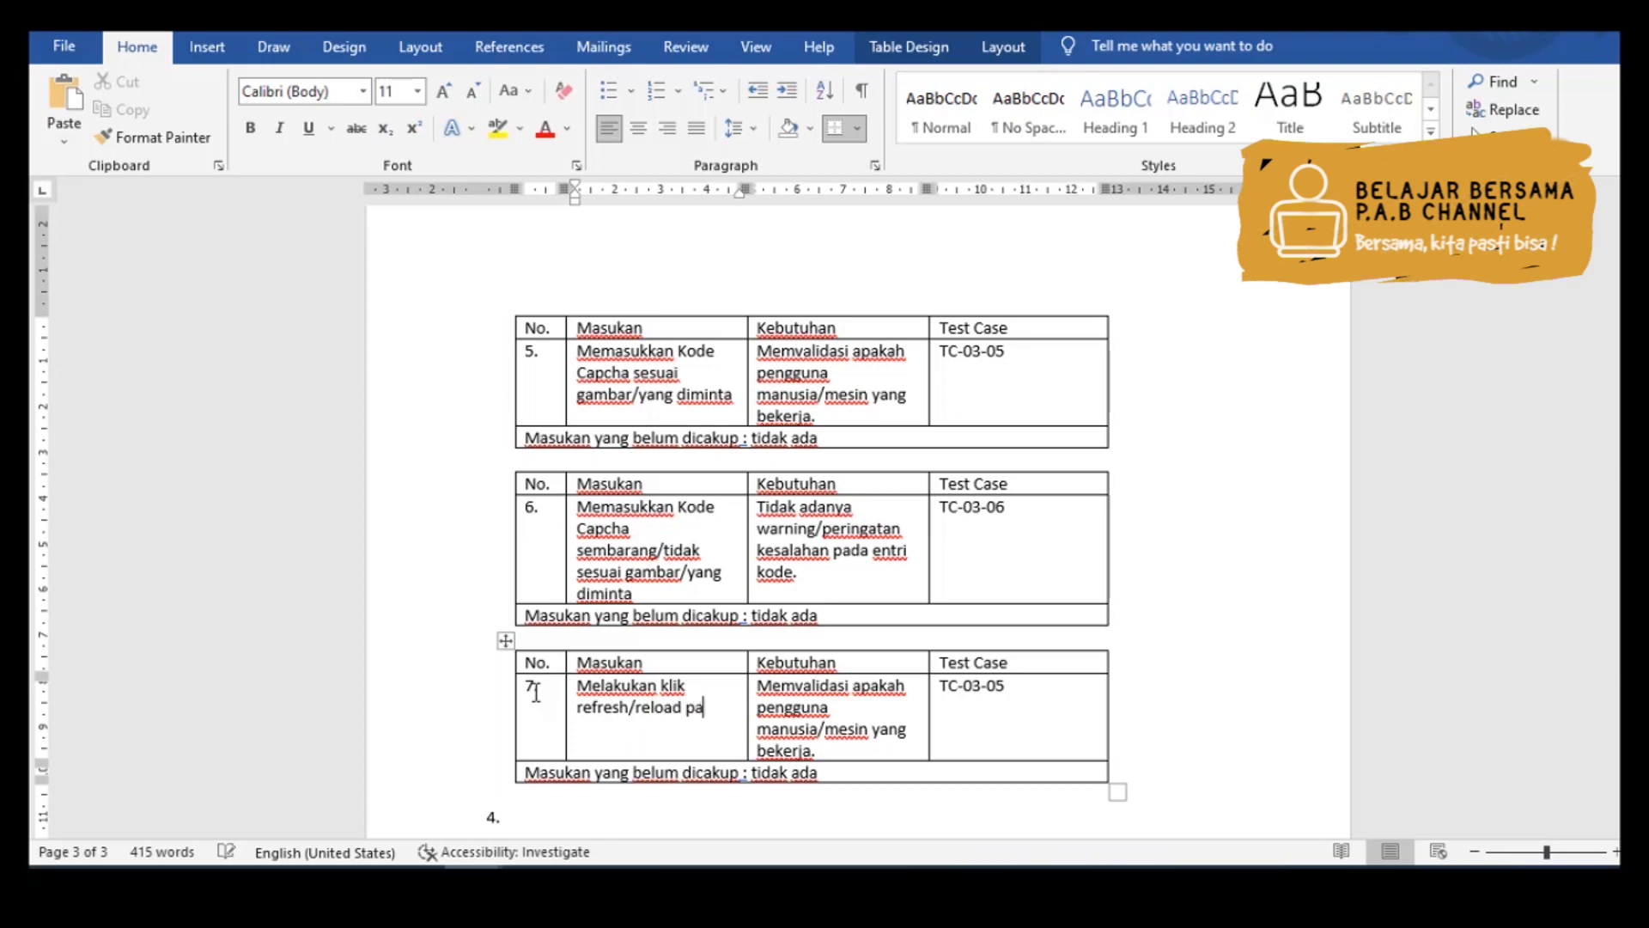
type("da bagian")
type("Kode")
key("Tab")
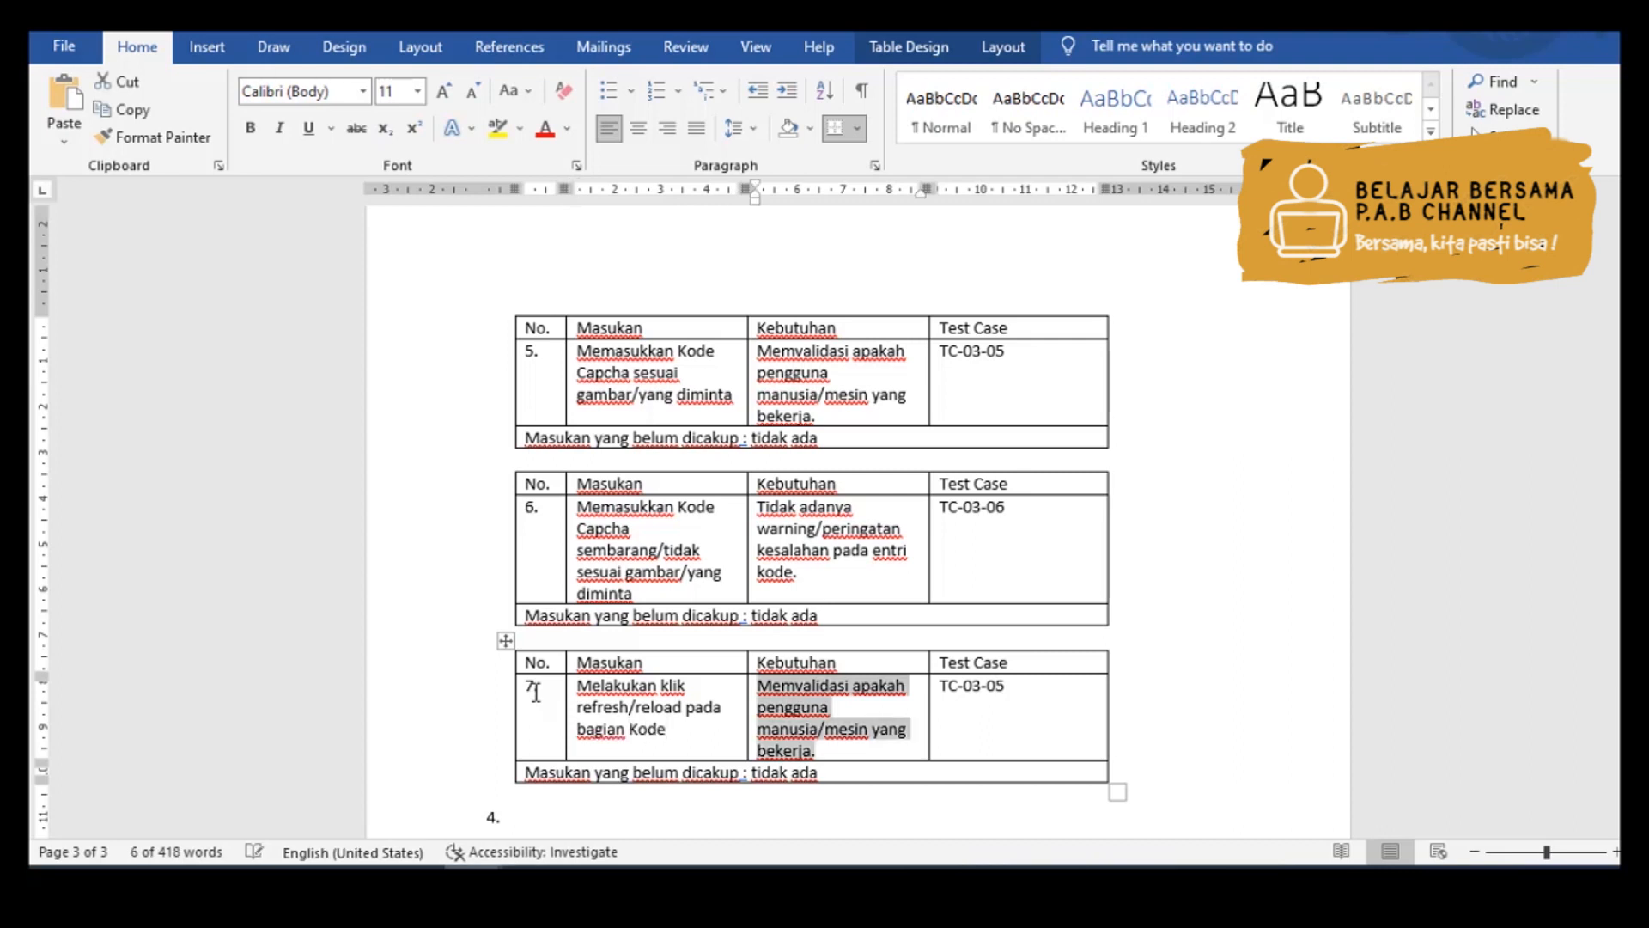
type("Meng")
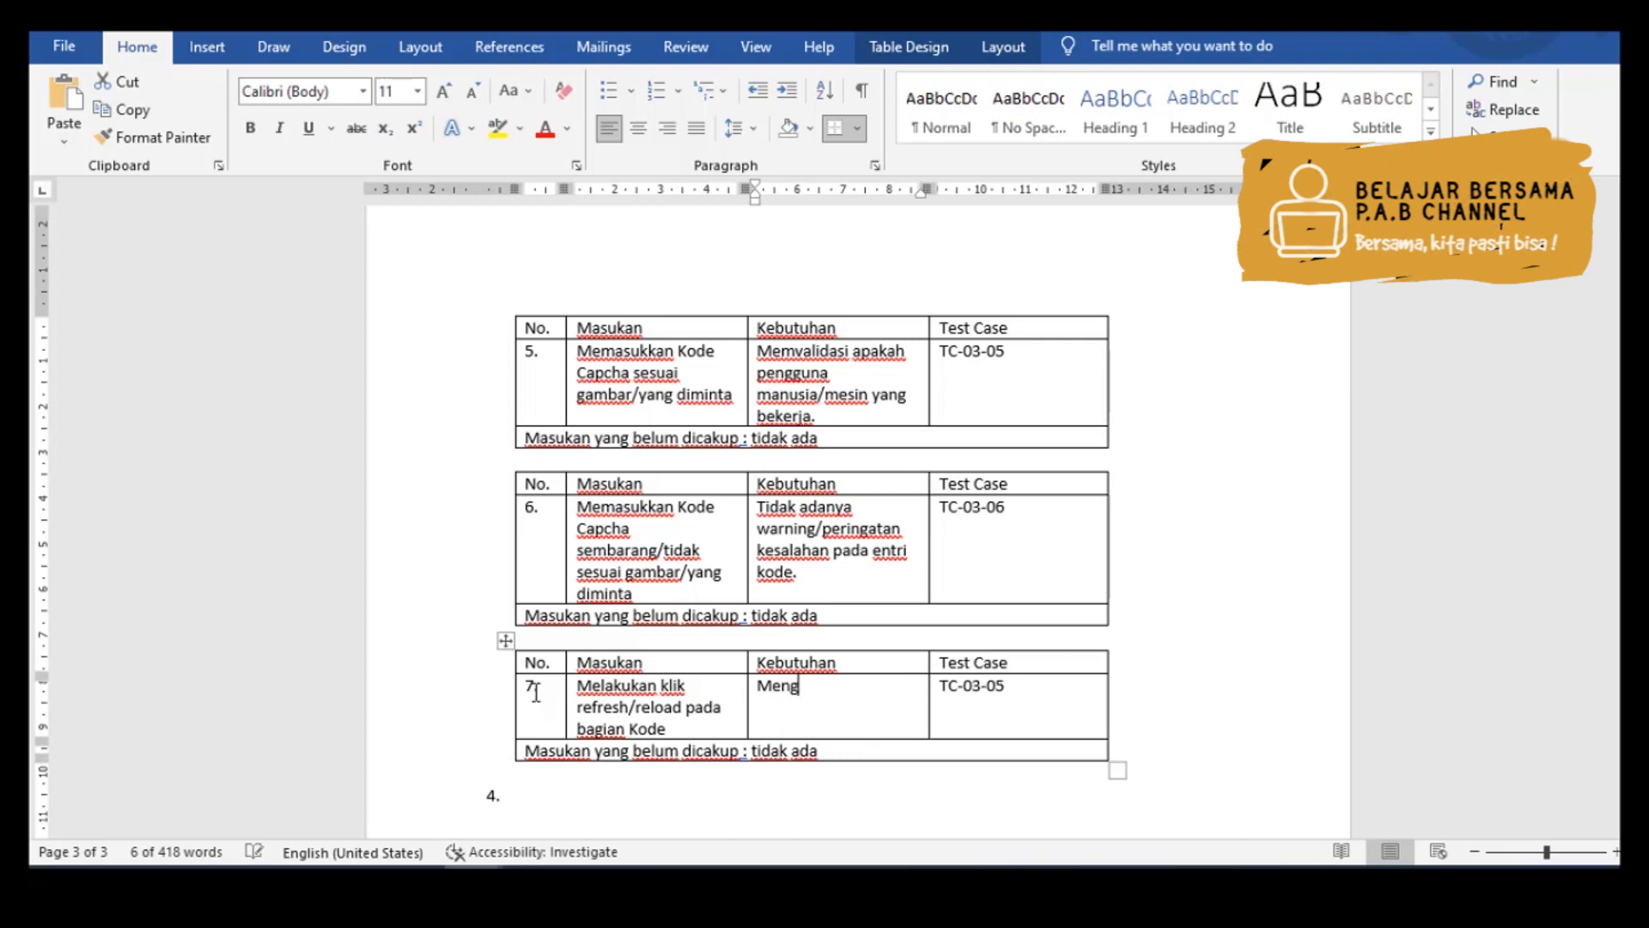
type("hasilkan kode baru")
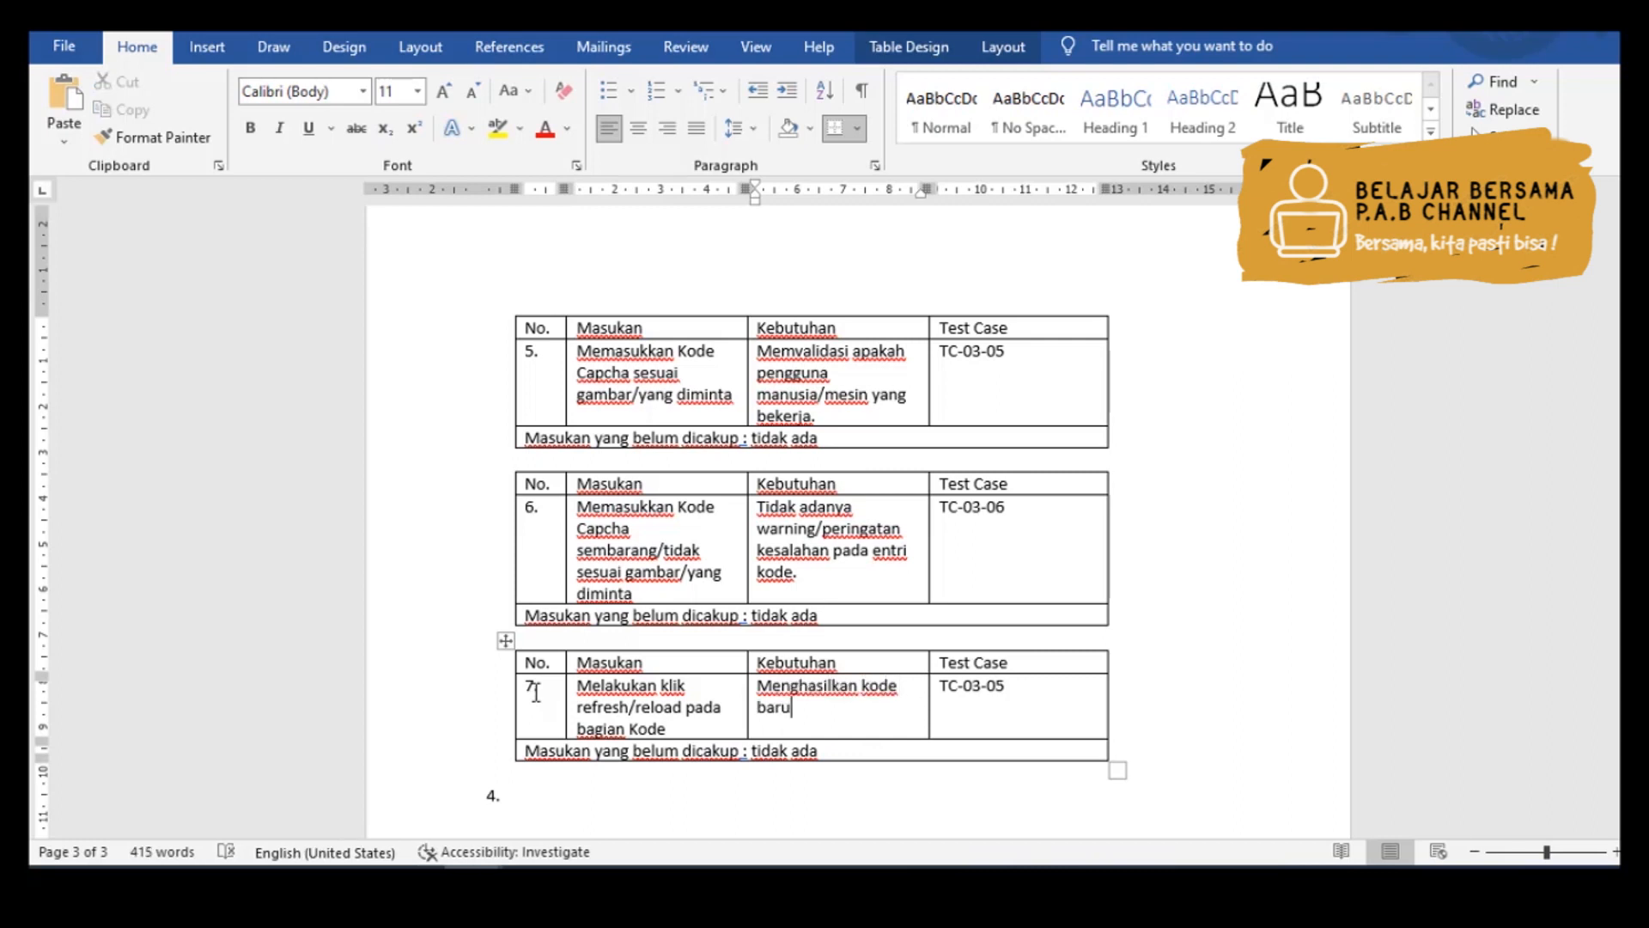
key("Tab")
key("Right")
key("BackSpace")
type("6")
key("BackSpace")
type("7")
- Paste another copy of the test 5 table below and number it 8
left_click(940, 771)
key("Return")
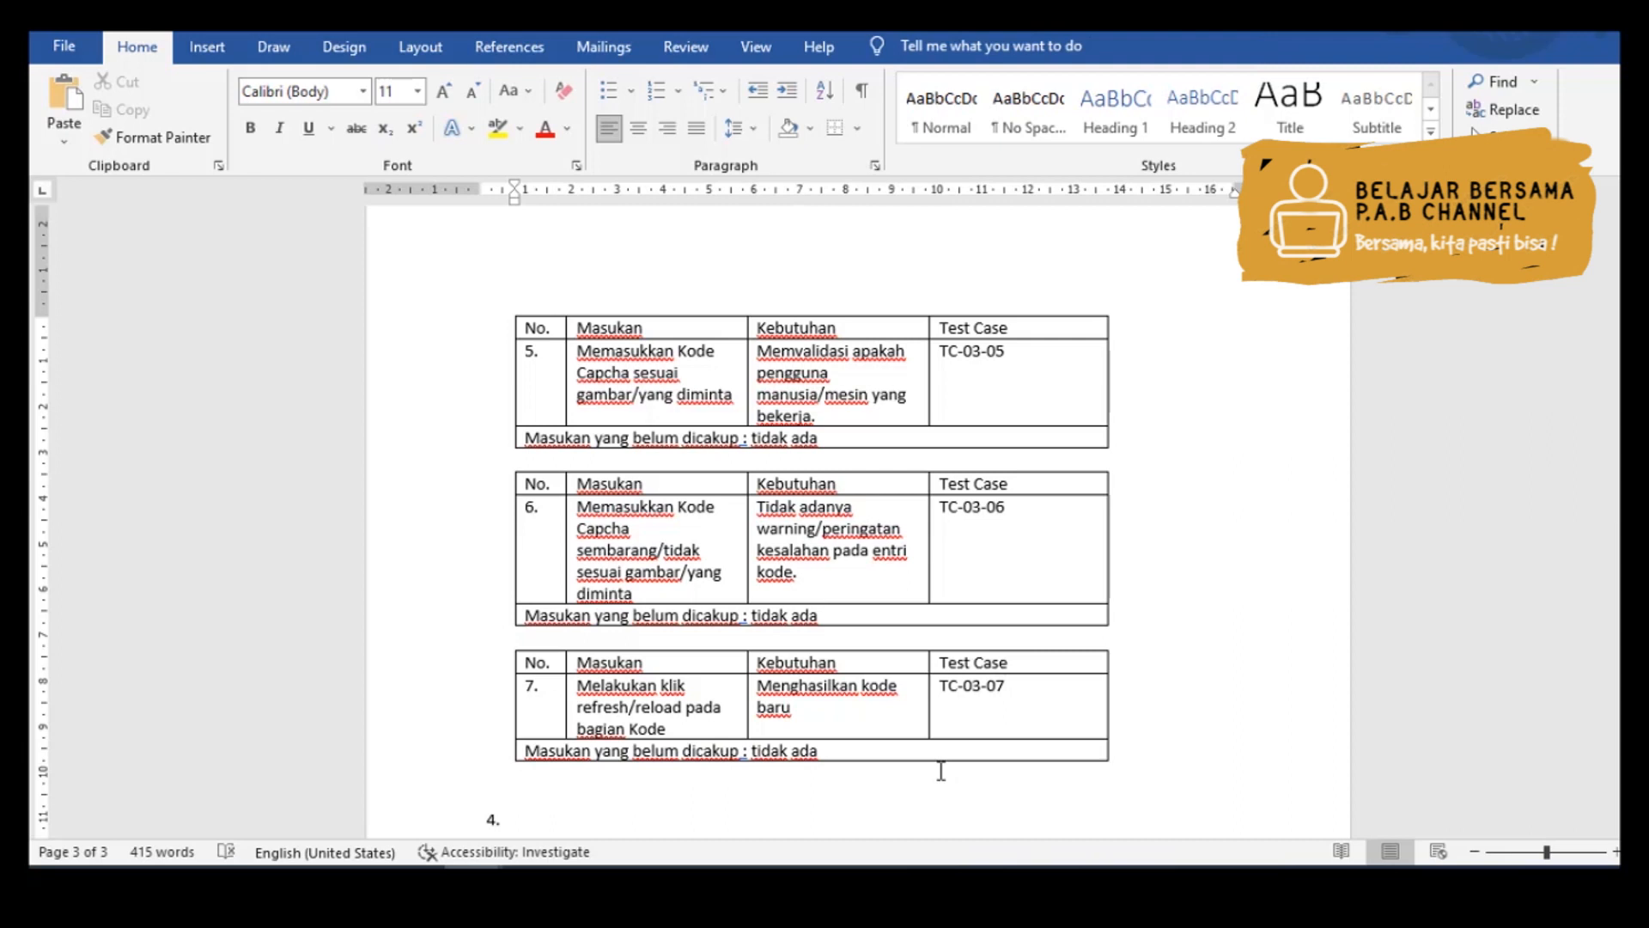
type("No.\tMasukan\tKebutuhan\tTest Case 5.\tMemasukkan Kode Capcha sesuai gambar/yang diminta\tMemvalidasi apakah pengguna manusia/mesin yang bekerja.\tTC-03-05 Masukan yang belum dicakup : tidak ada")
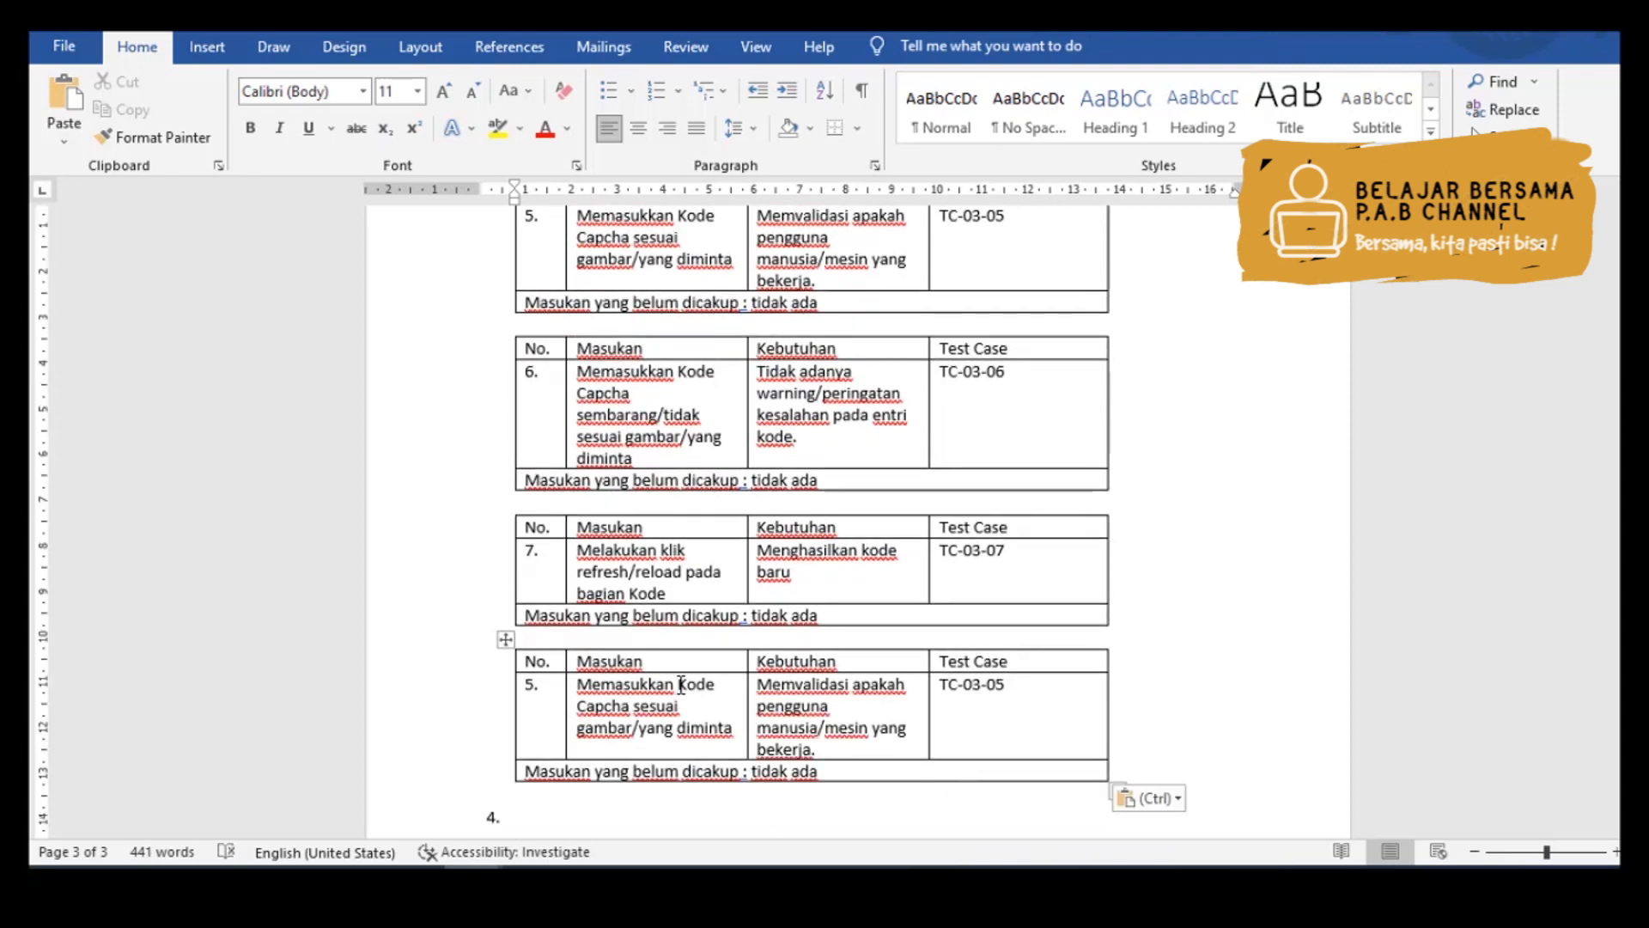
left_click_drag(735, 729, 601, 706)
left_click(533, 683)
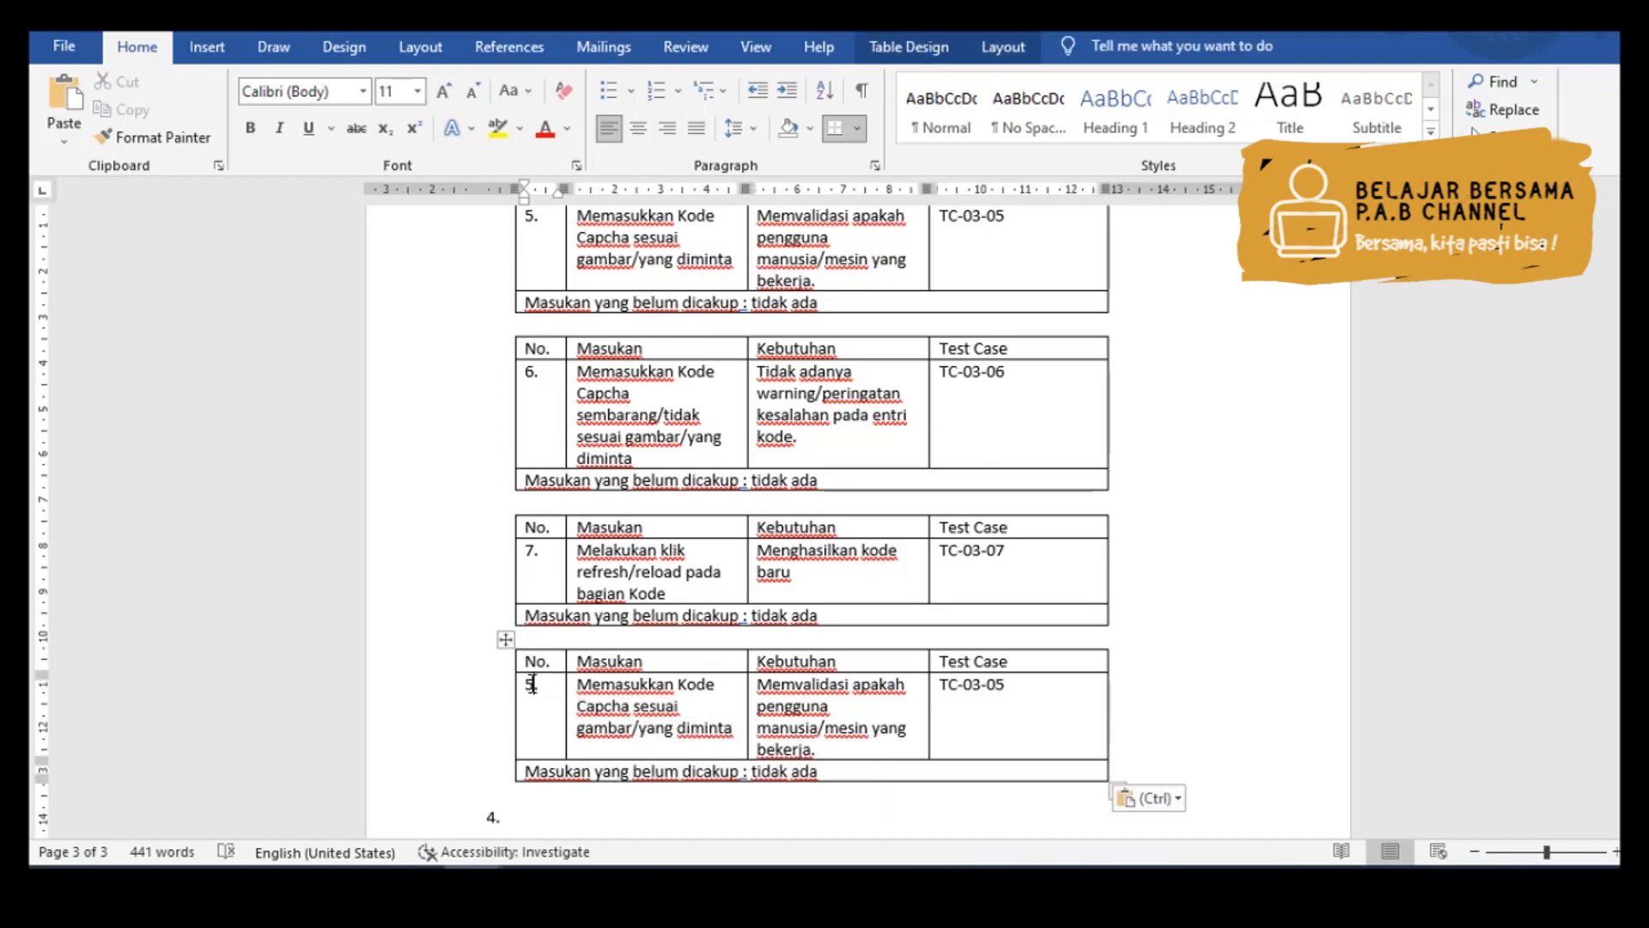
key("BackSpace")
type("8")
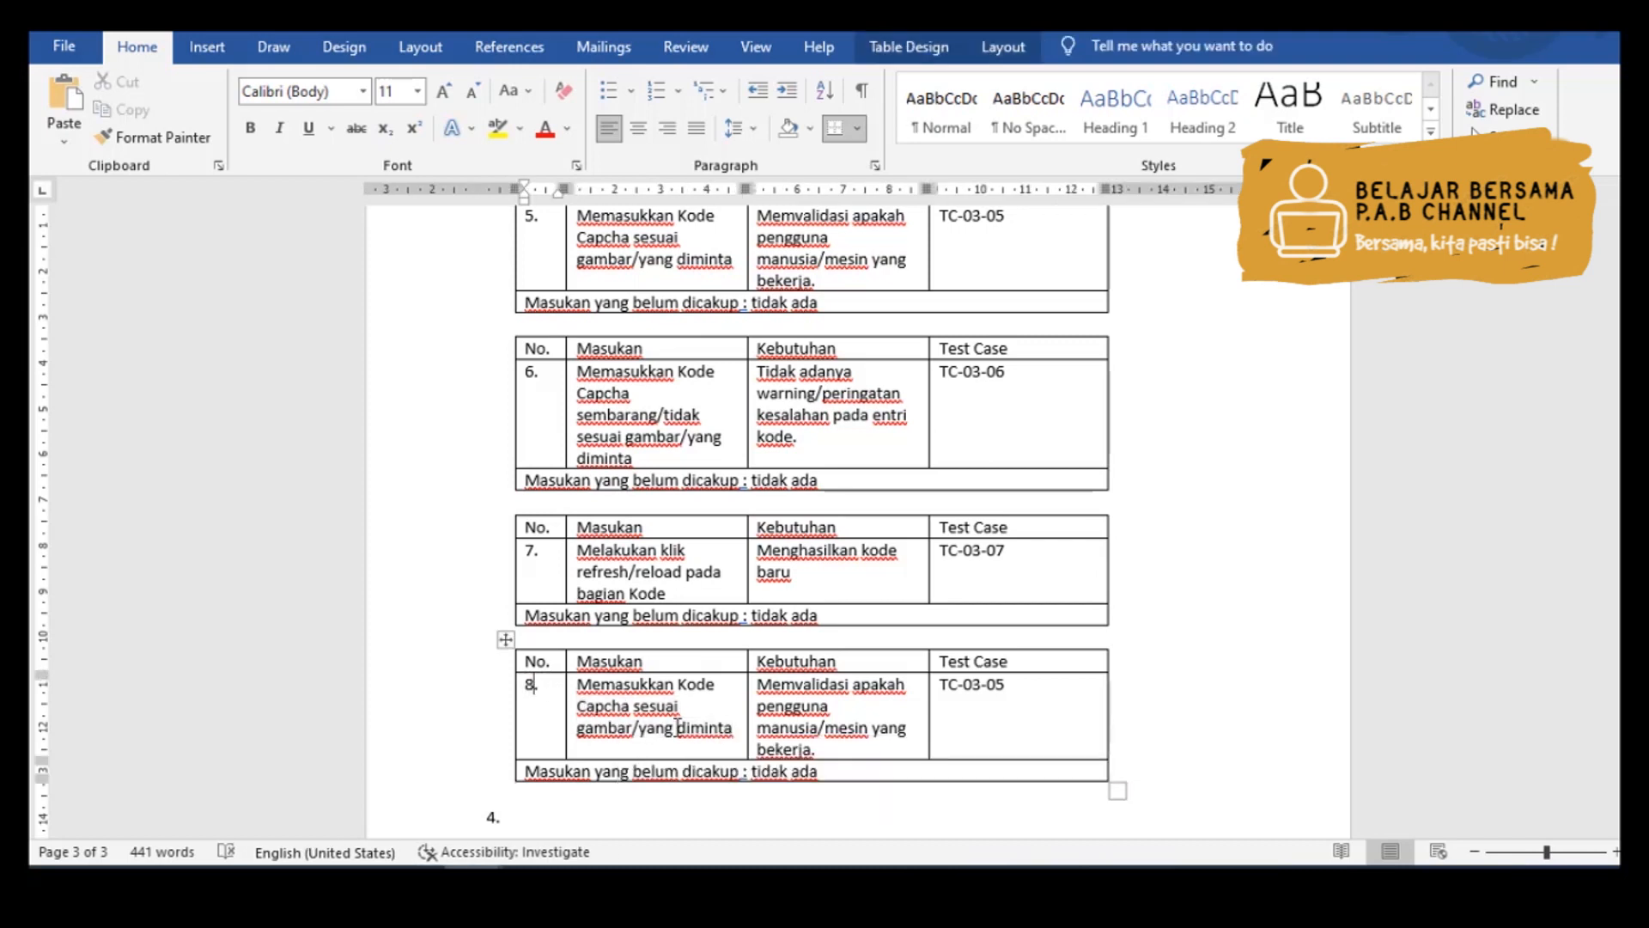
- Set table 8's Masukan to 'Pengisian data sudah lengkap dan sesuai, lalu klik tombol pencarian'
left_click_drag(738, 730, 575, 692)
type("M")
key("BackSpace")
type("Pengisia")
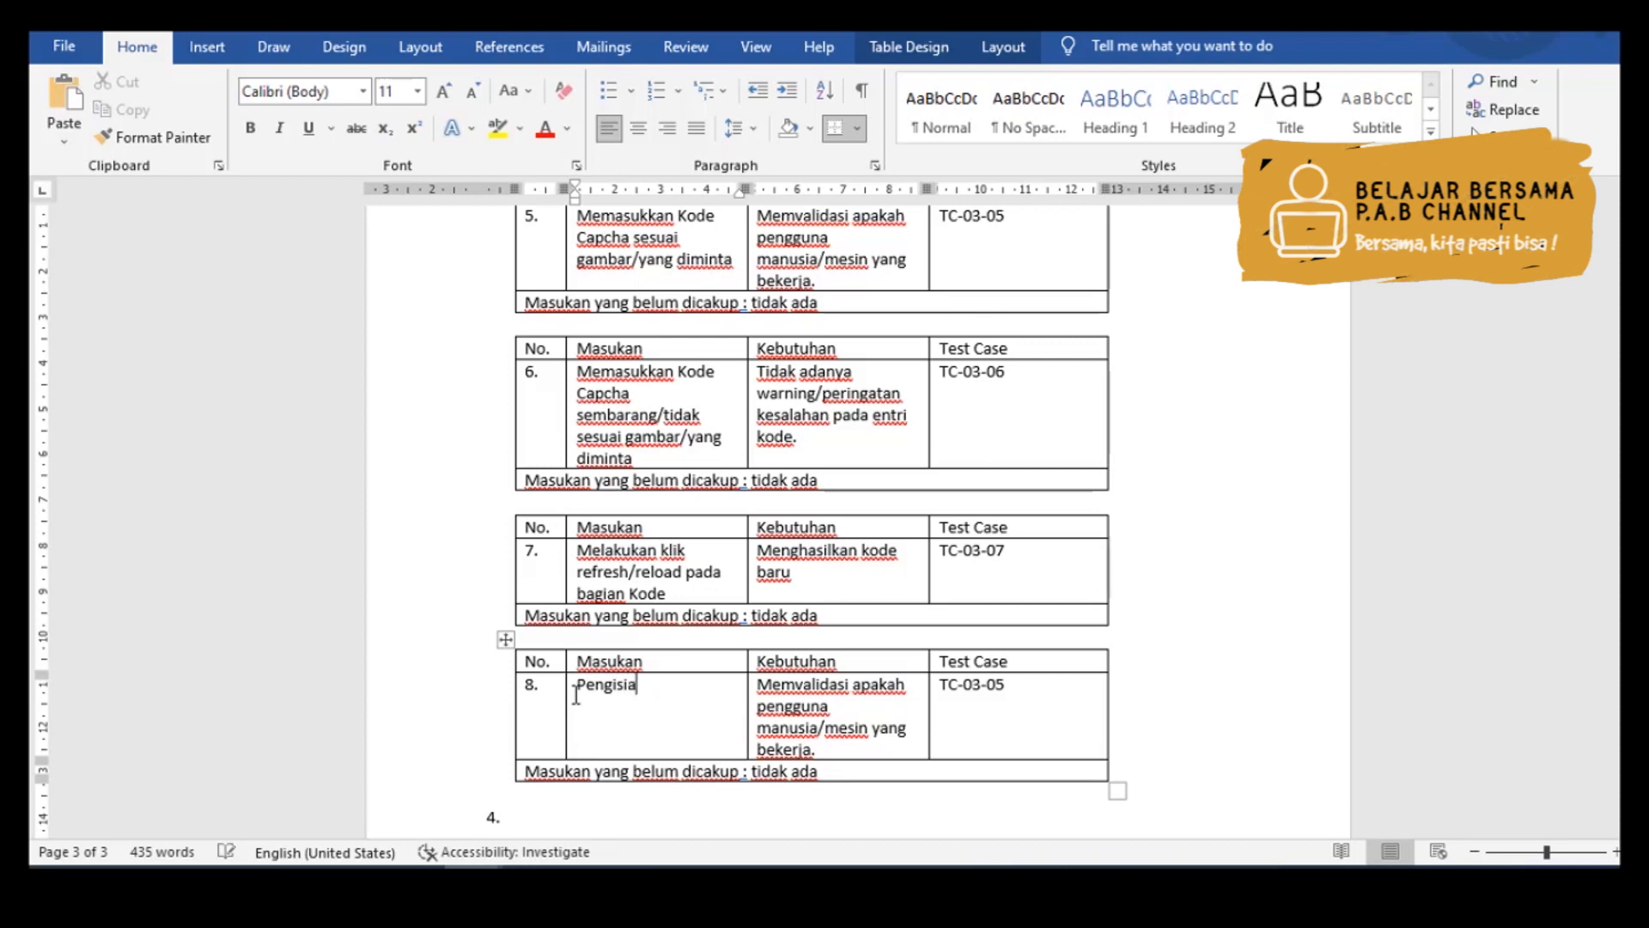
type("n data sudah lengkap dan sesuai")
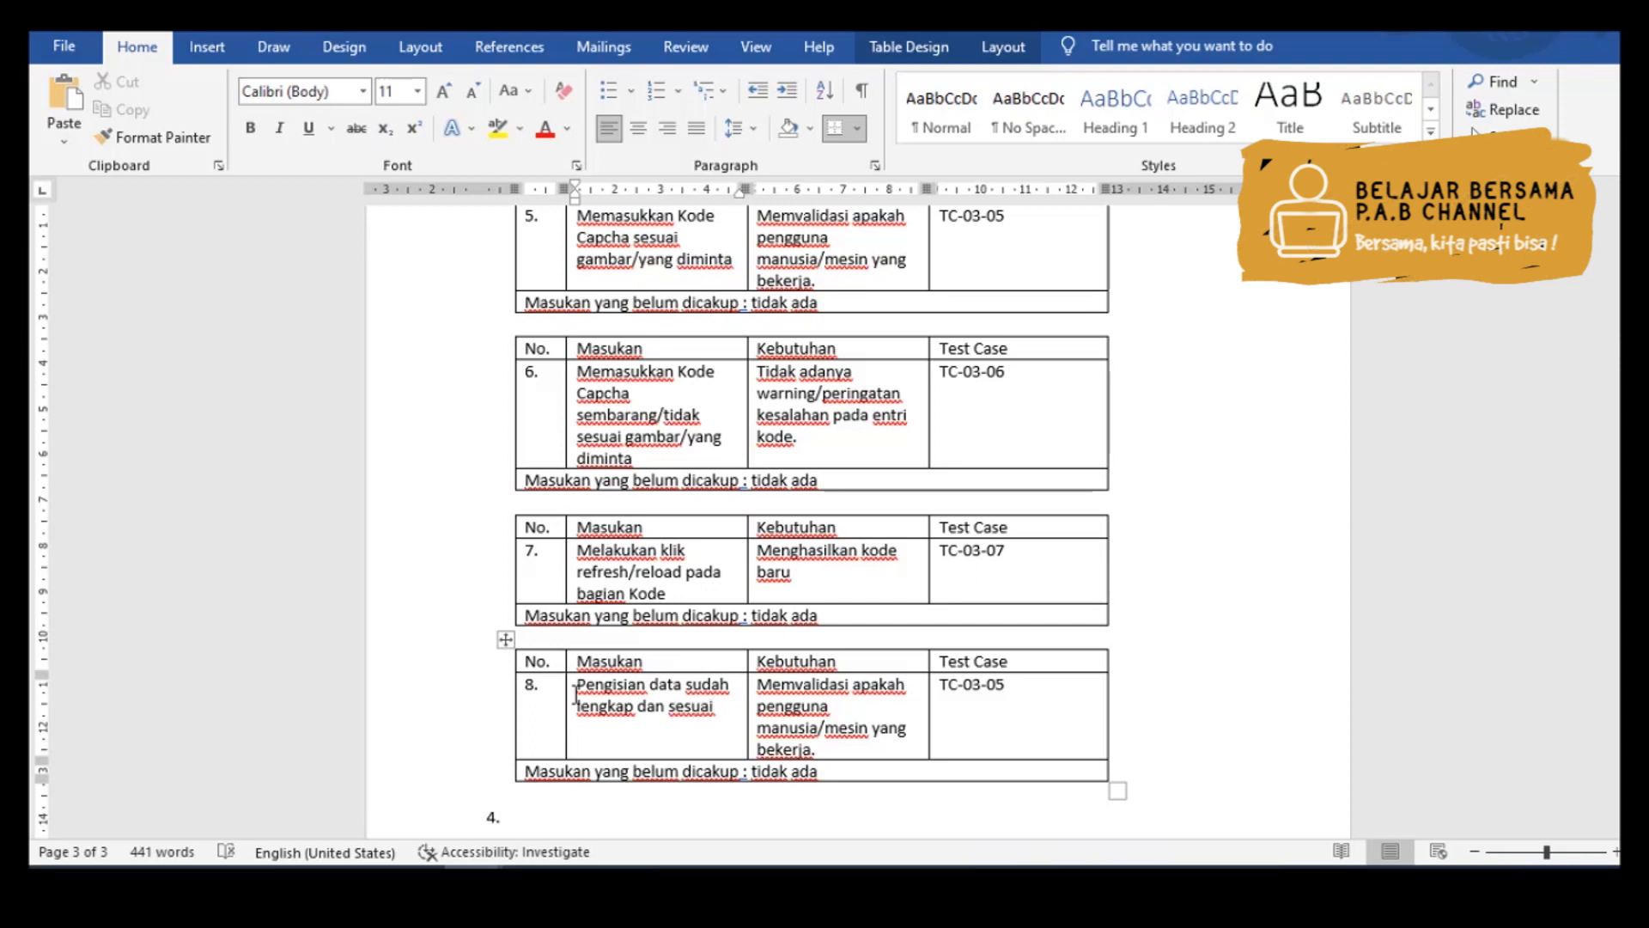
type(" , lalu klik tomboll p")
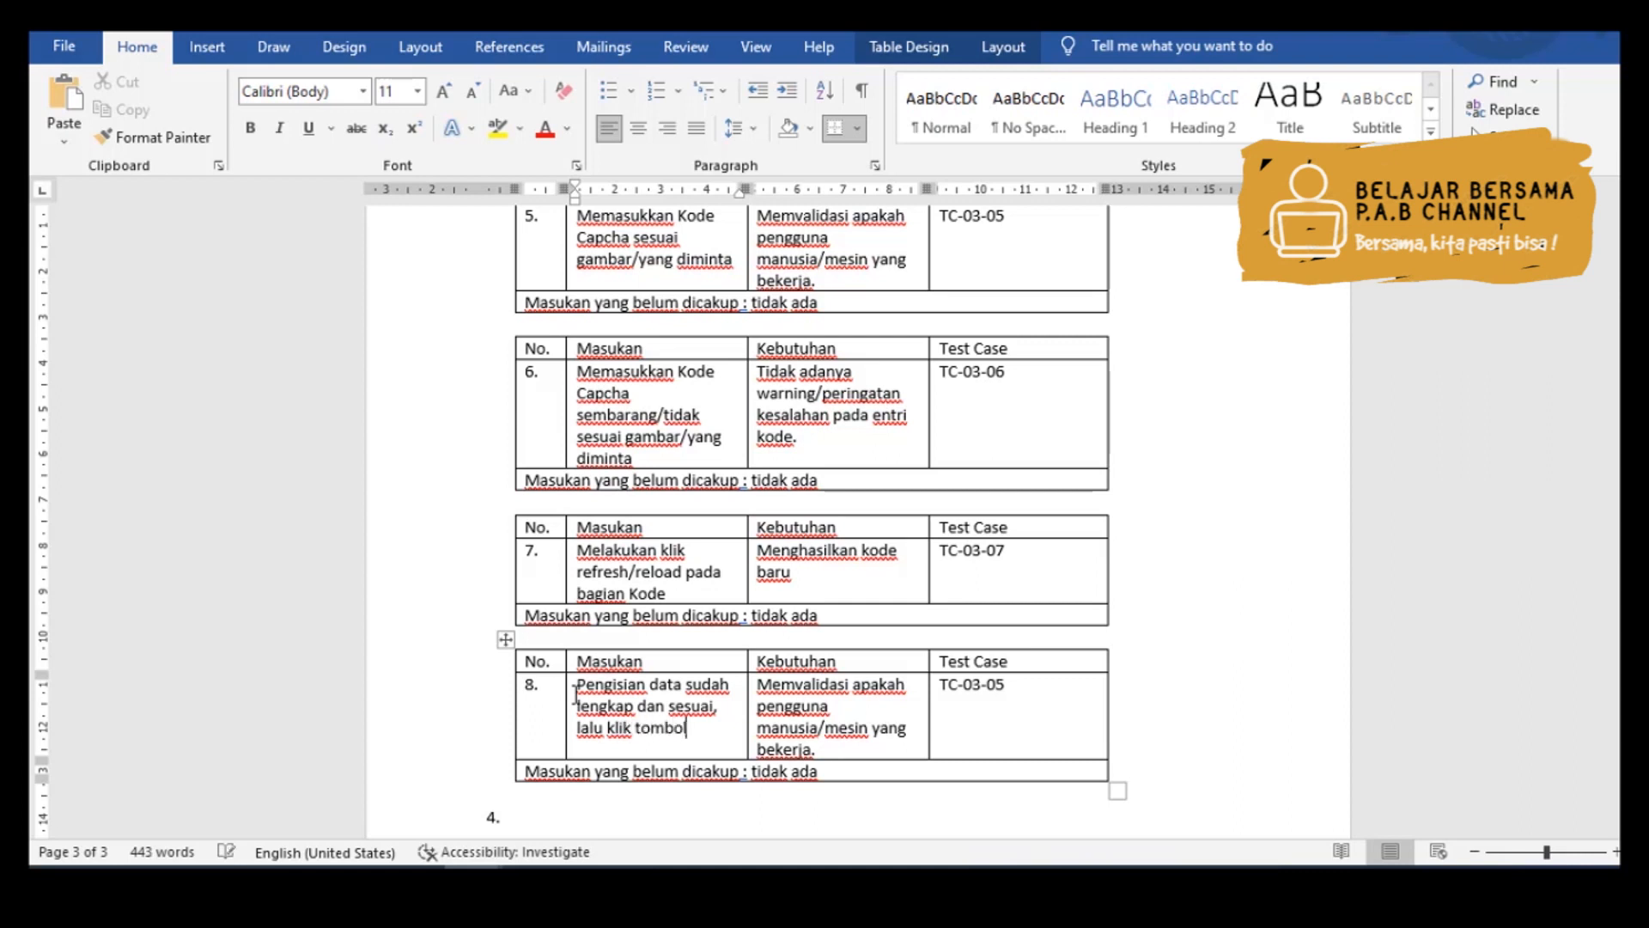
key("BackSpace")
key("BackSpace")
key("BackSpace")
type("pencarian")
- Make table 8's Kebutuhan show the prospective social-aid beneficiary's information, with test case TC-03-08
key("Tab")
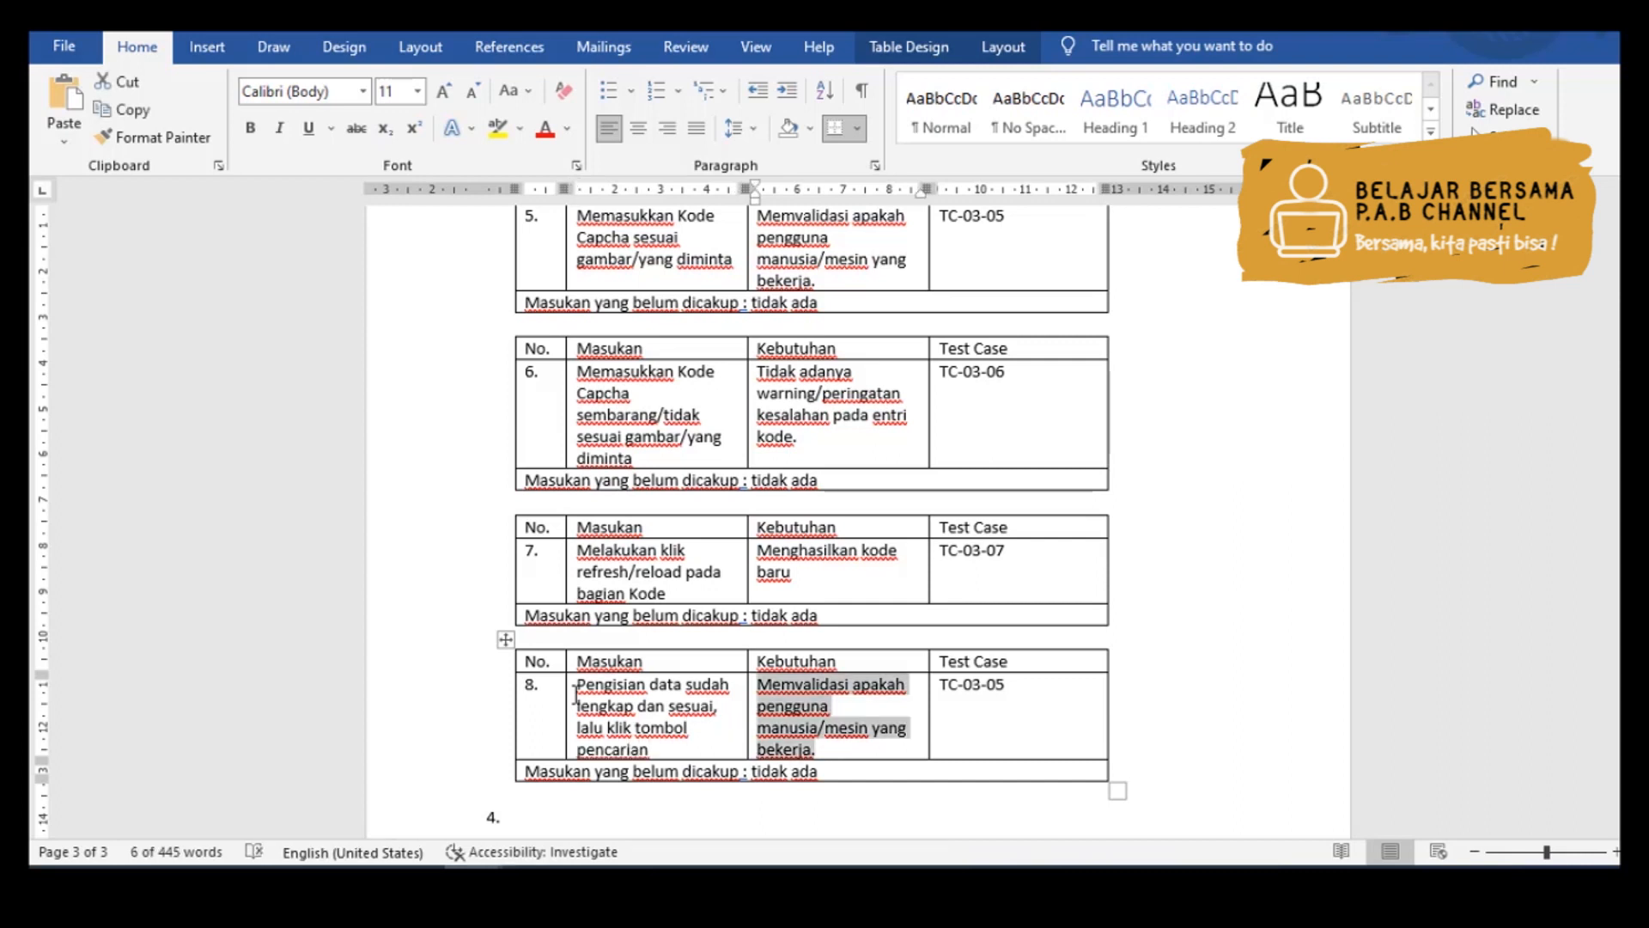
type("Mena")
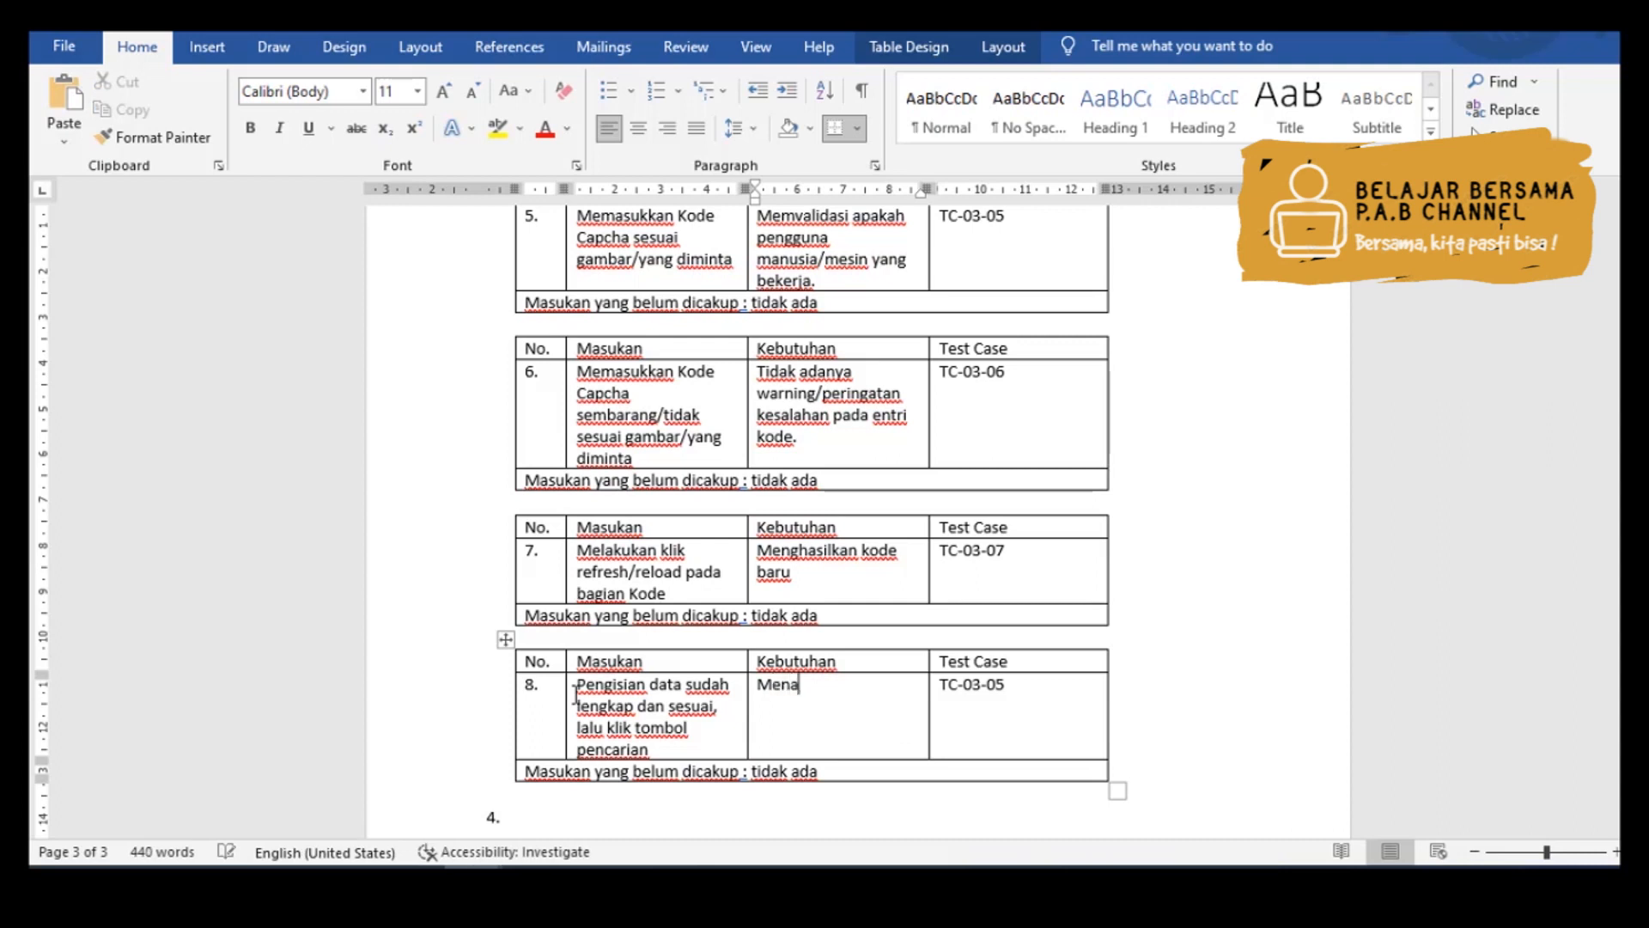
type("mpilkan data")
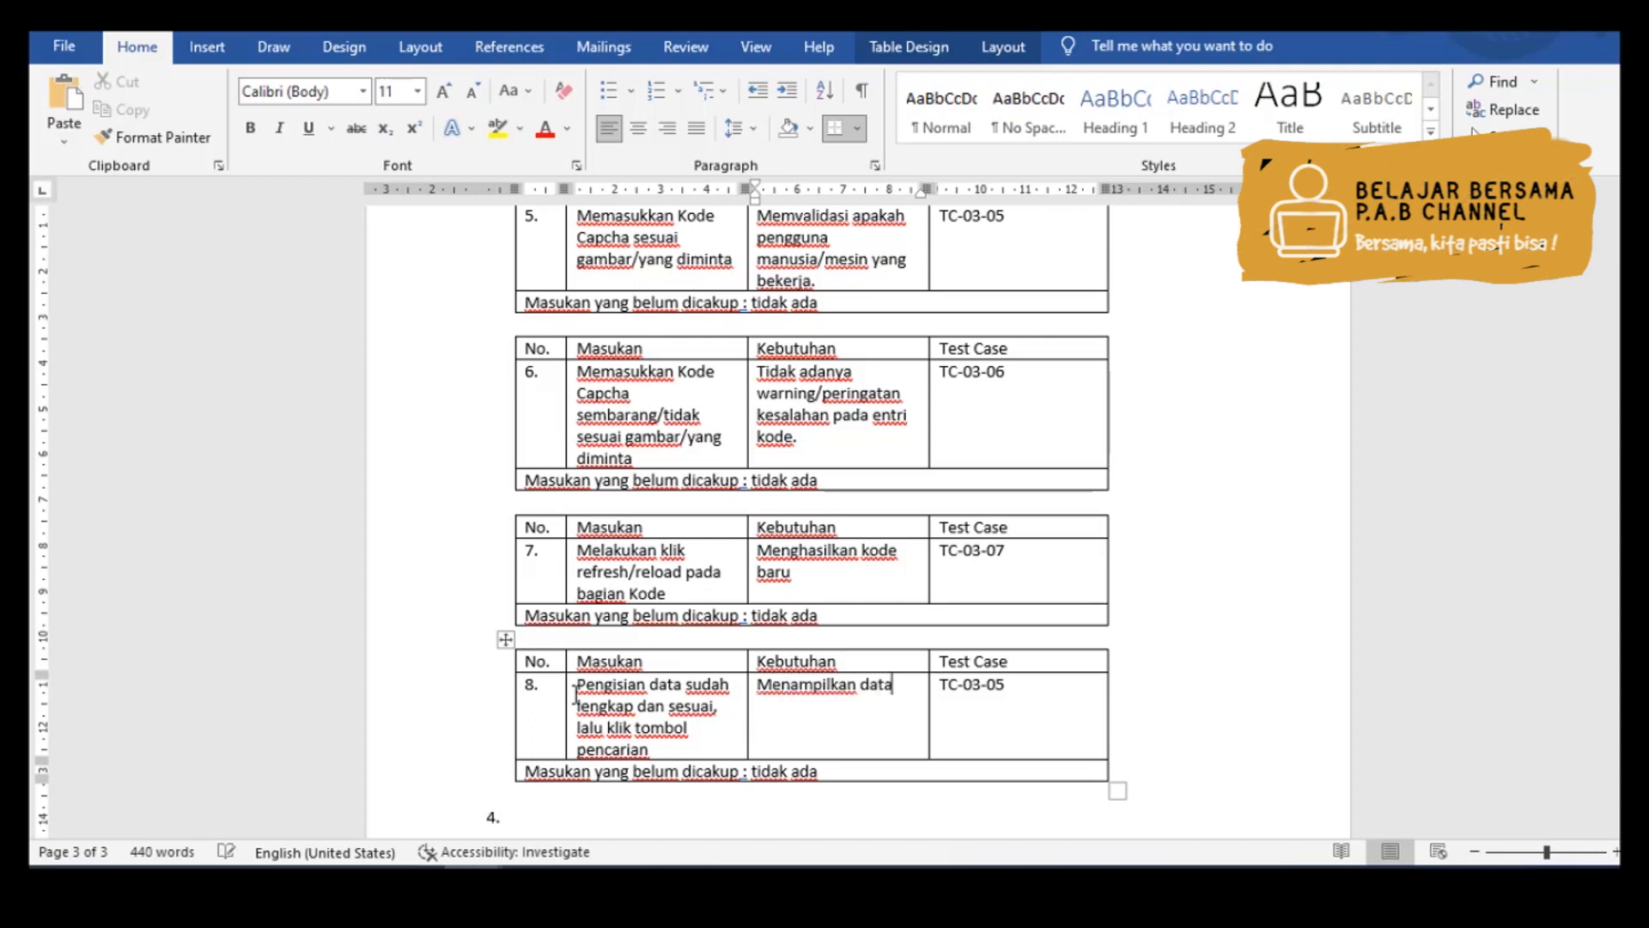
type(" penerima manfaat ")
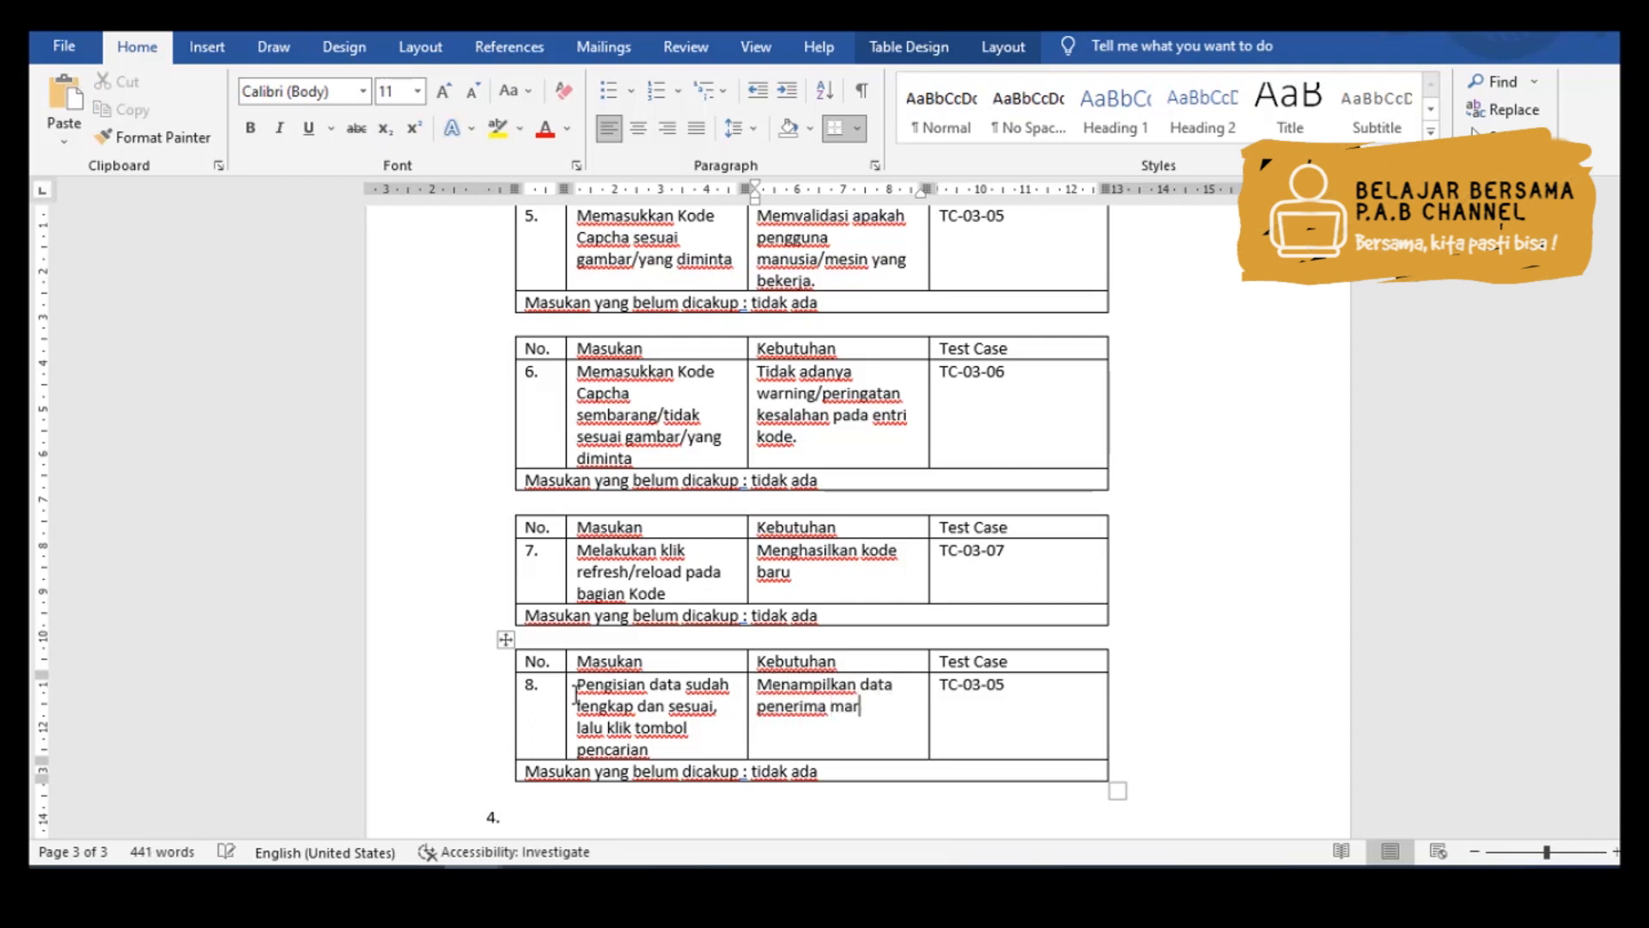
type("bantuan sosial")
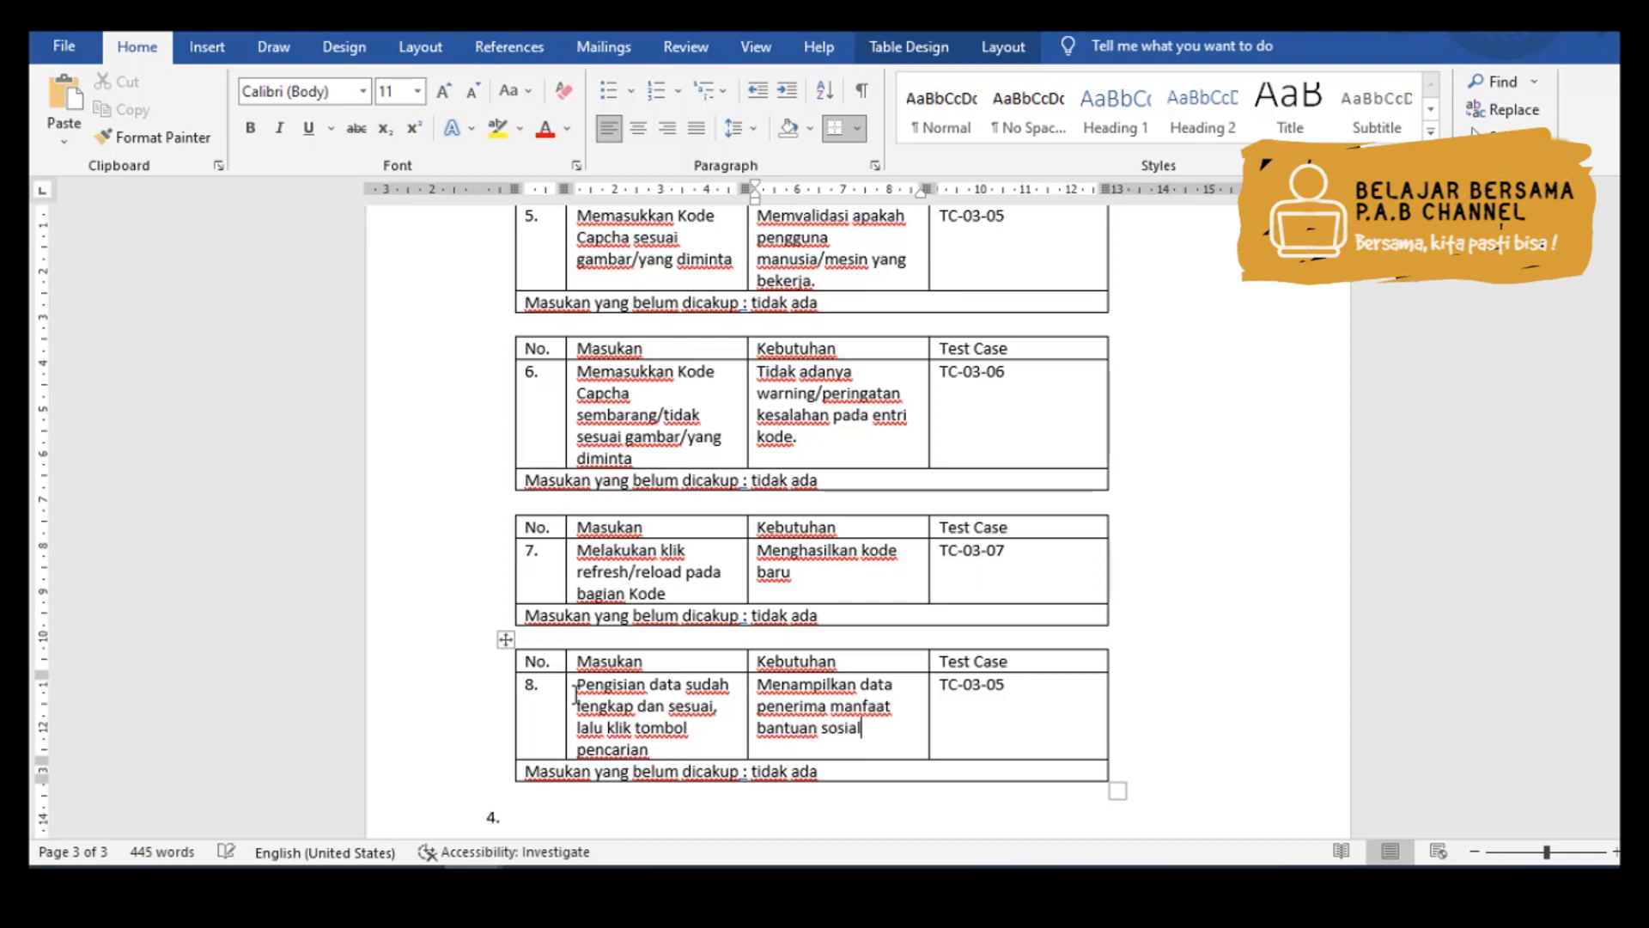
key("Up")
key("Up")
type("infromasi dari")
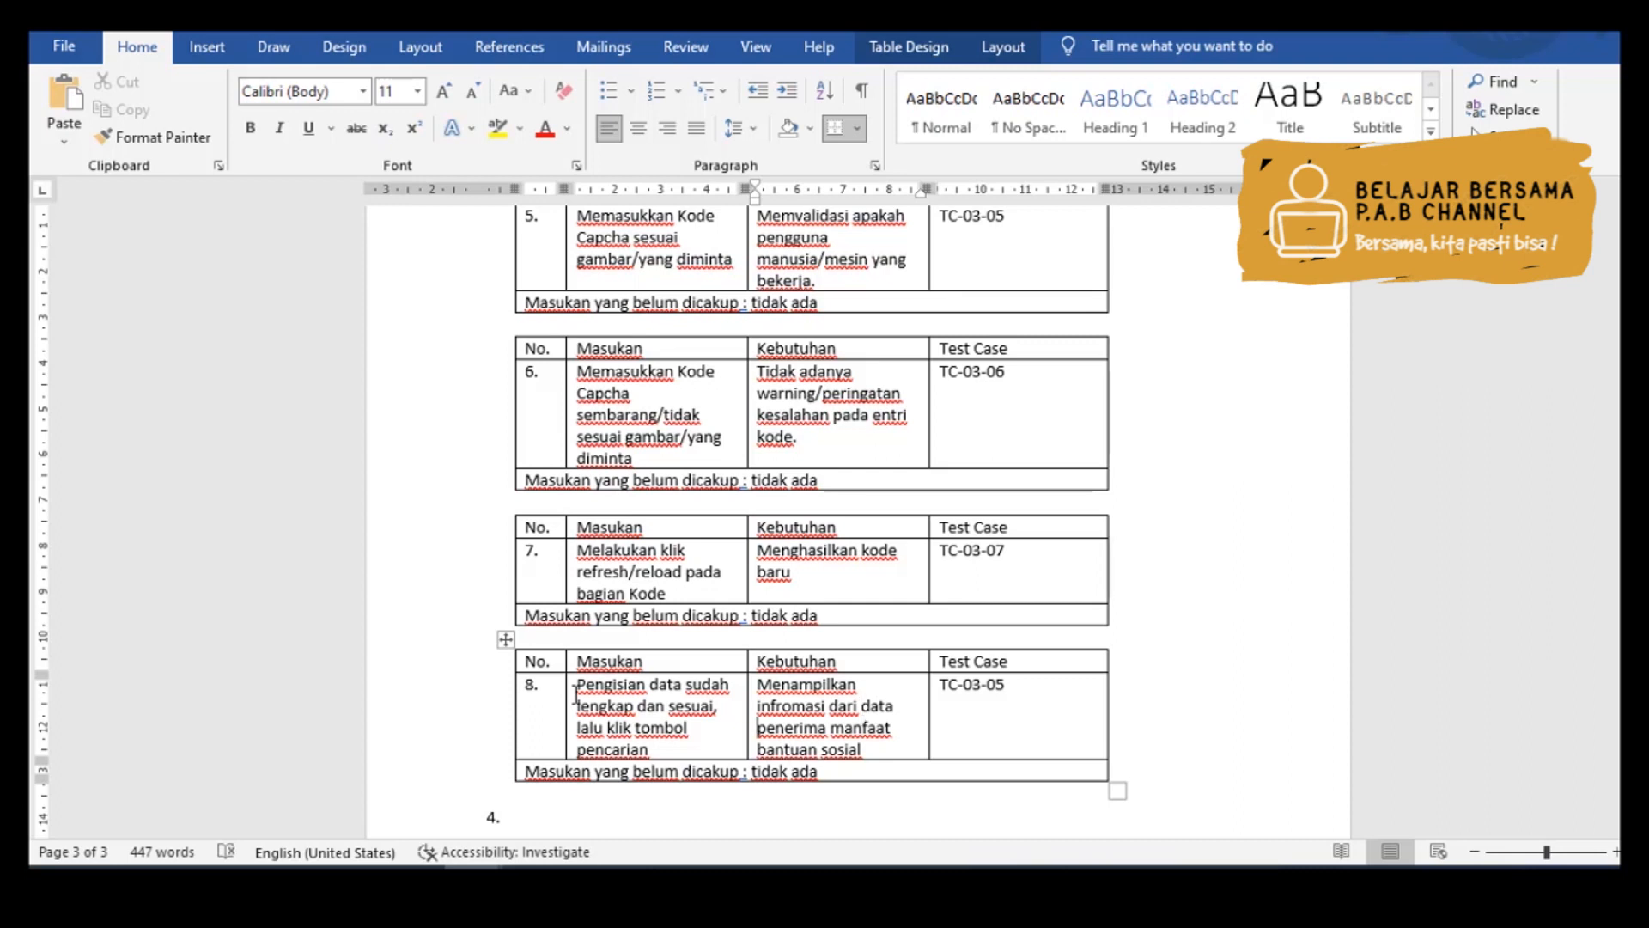
type("calon")
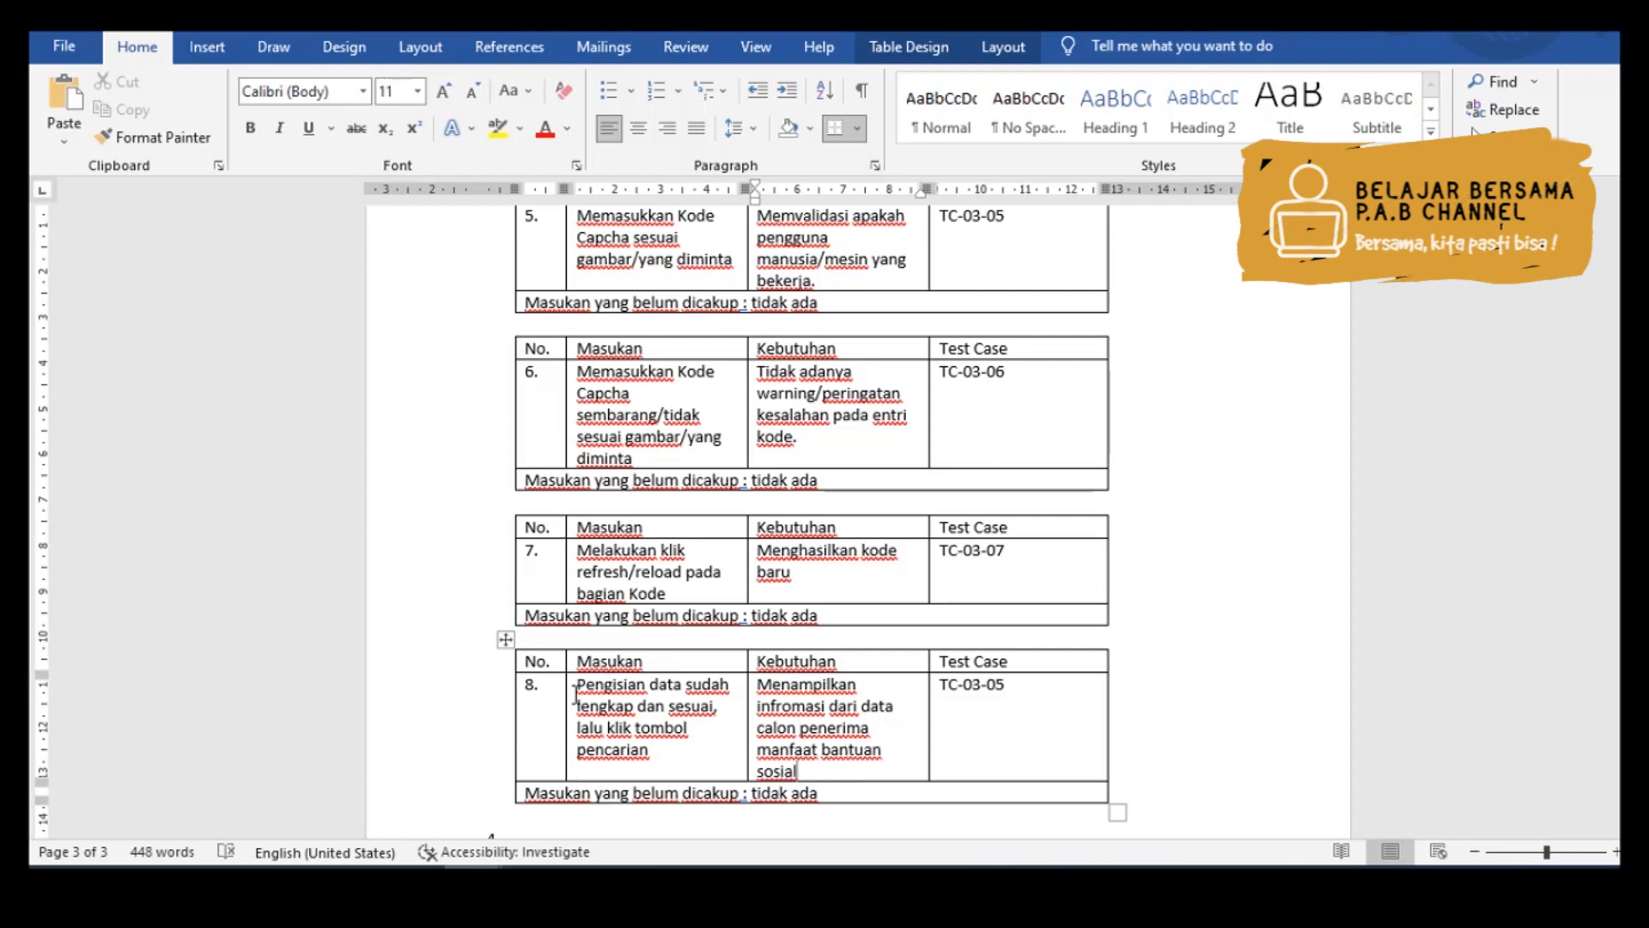
key("Tab")
key("End")
key("BackSpace")
type("8")
- Paste another copy of the test 5 table below table 8
key("Tab")
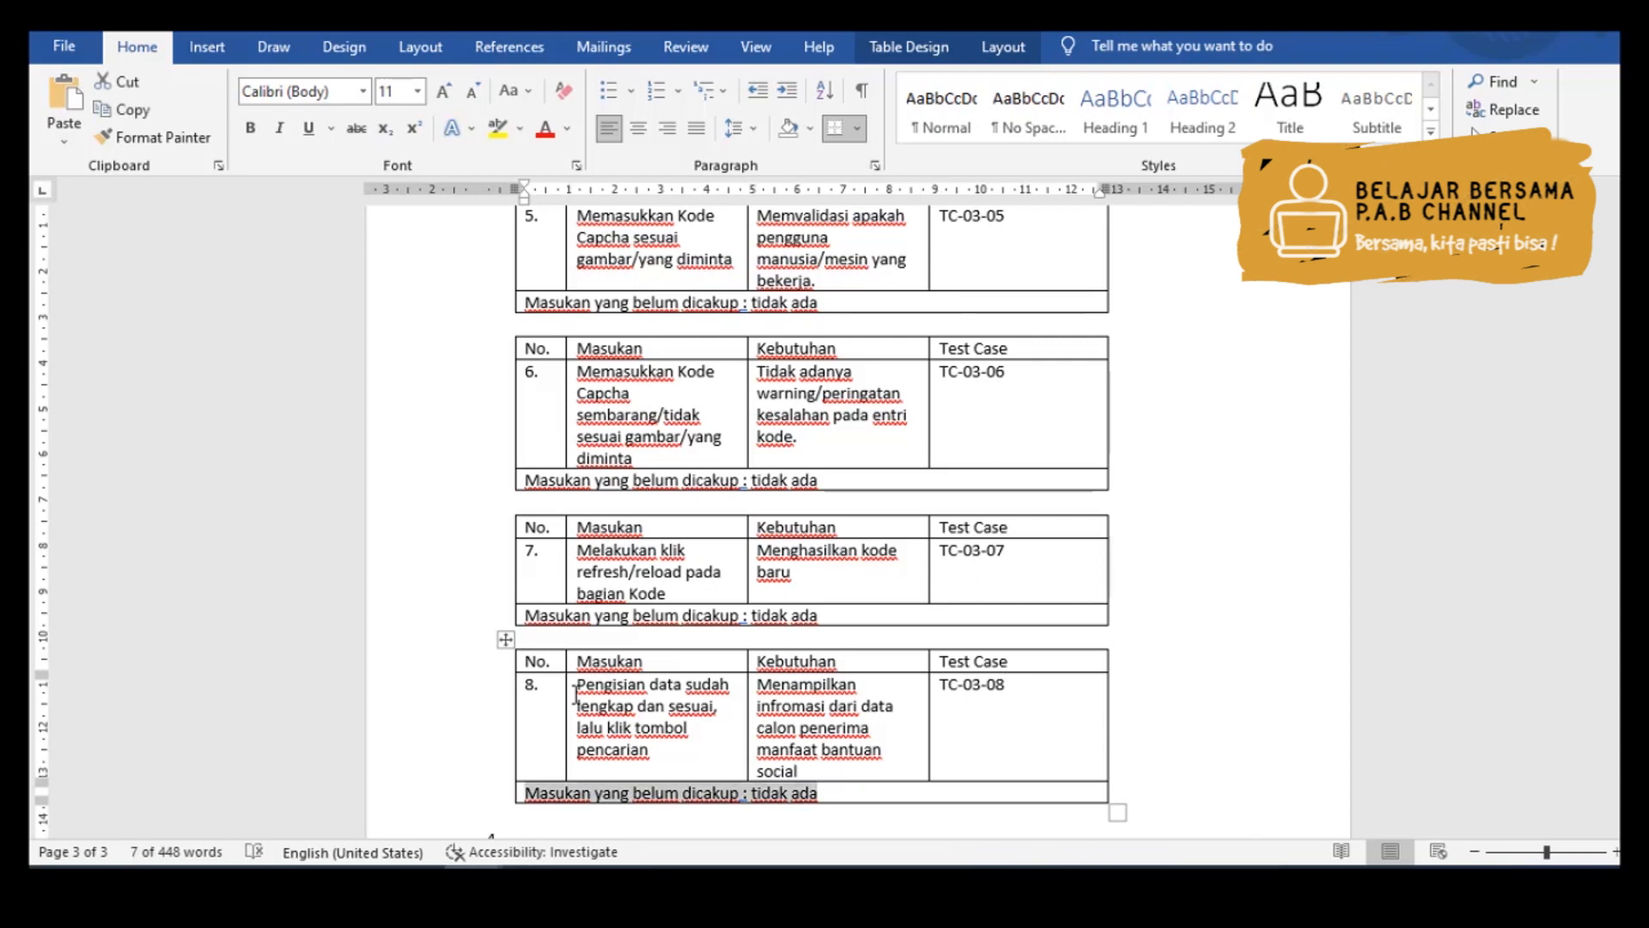
key("Down")
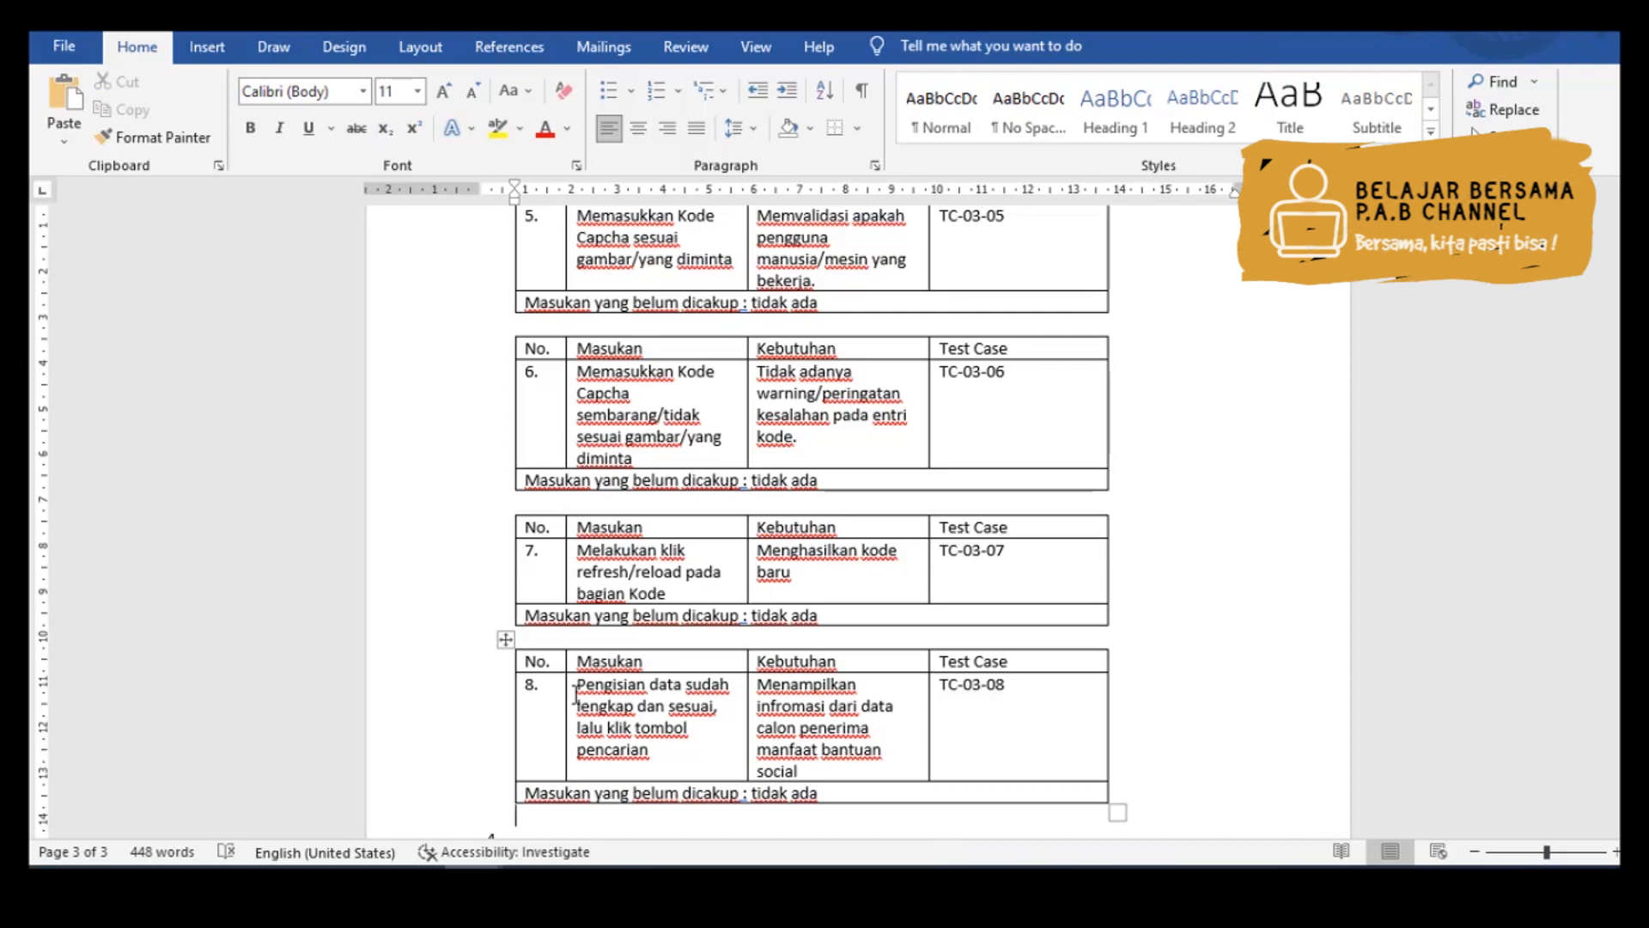
scroll(575, 694, "down", 1)
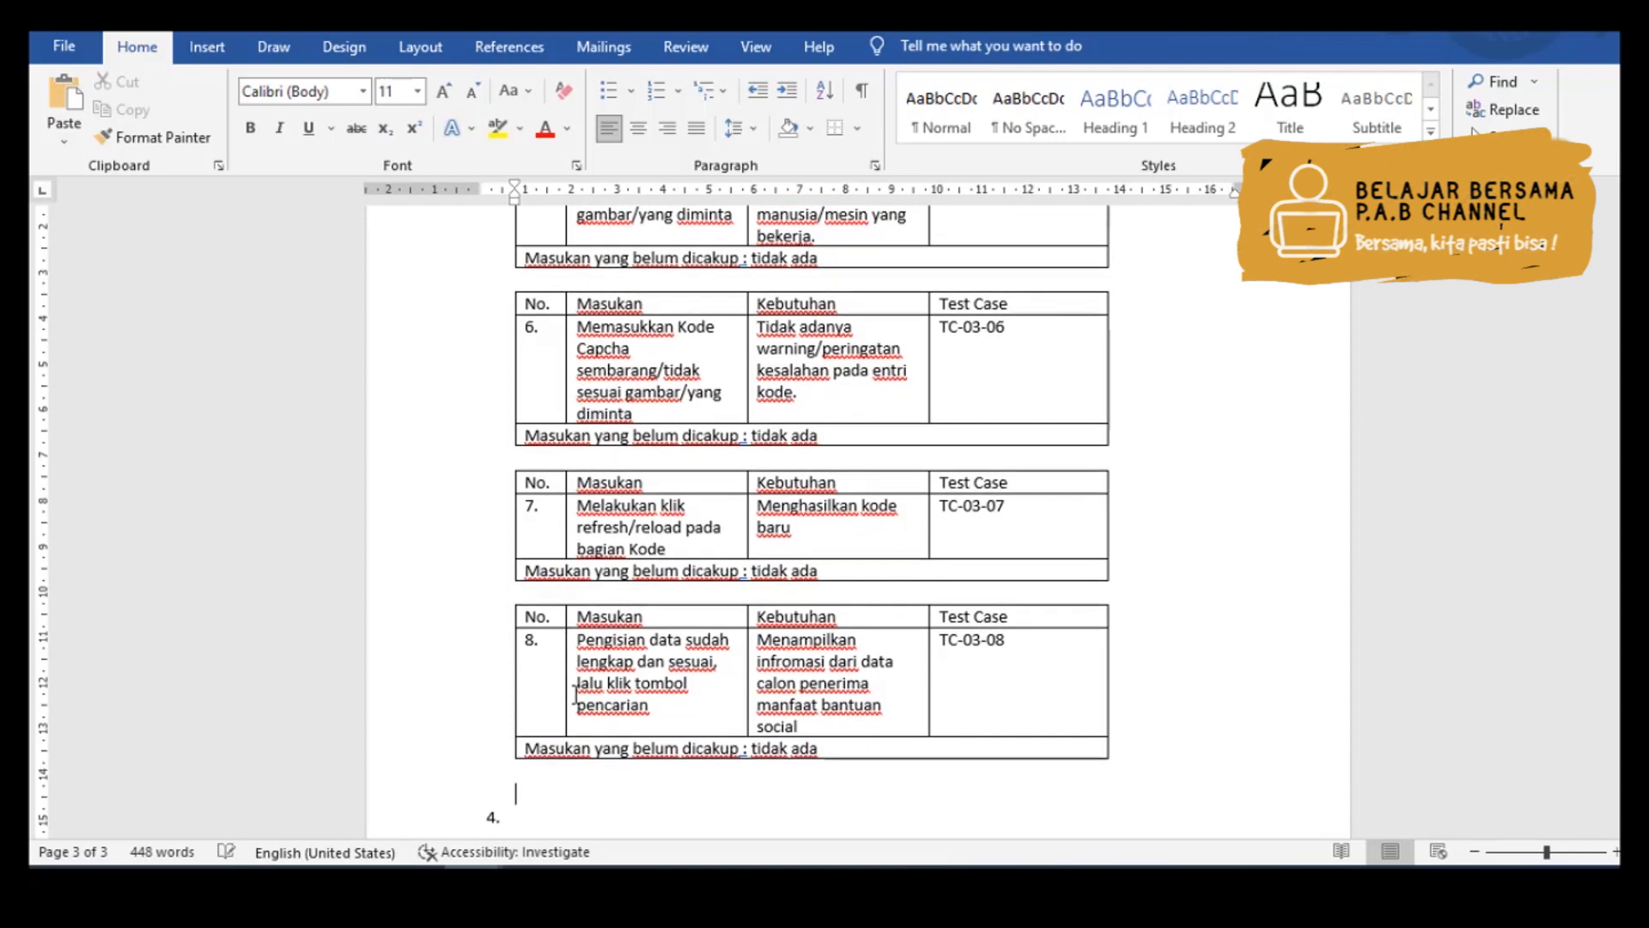
type("No.\tMasukan\tKebutuhan\tTest Case 5.\tMemasukkan Kode Capcha sesuai gambar/yang diminta\tMemvalidasi apakah pengguna manusia/mesin yang bekerja.\tTC-03-05 Masukan yang belum dicakup : tidak ada")
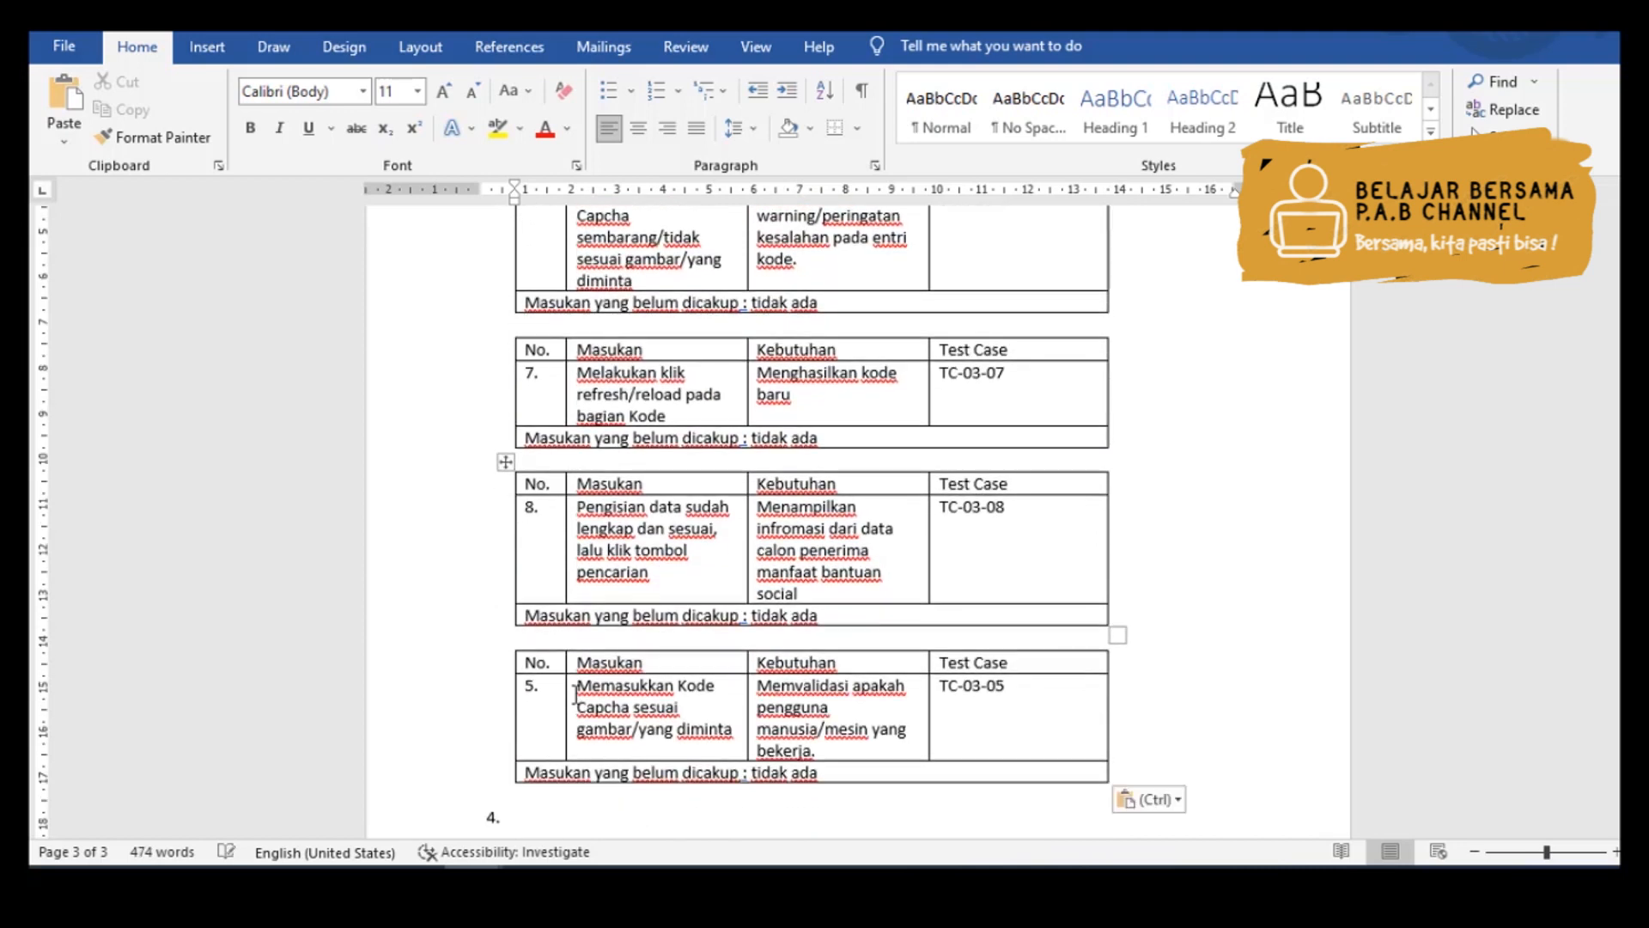
- Renumber the new table to 9 and paste table 8's Masukan and Kebutuhan text into it
left_click(535, 690)
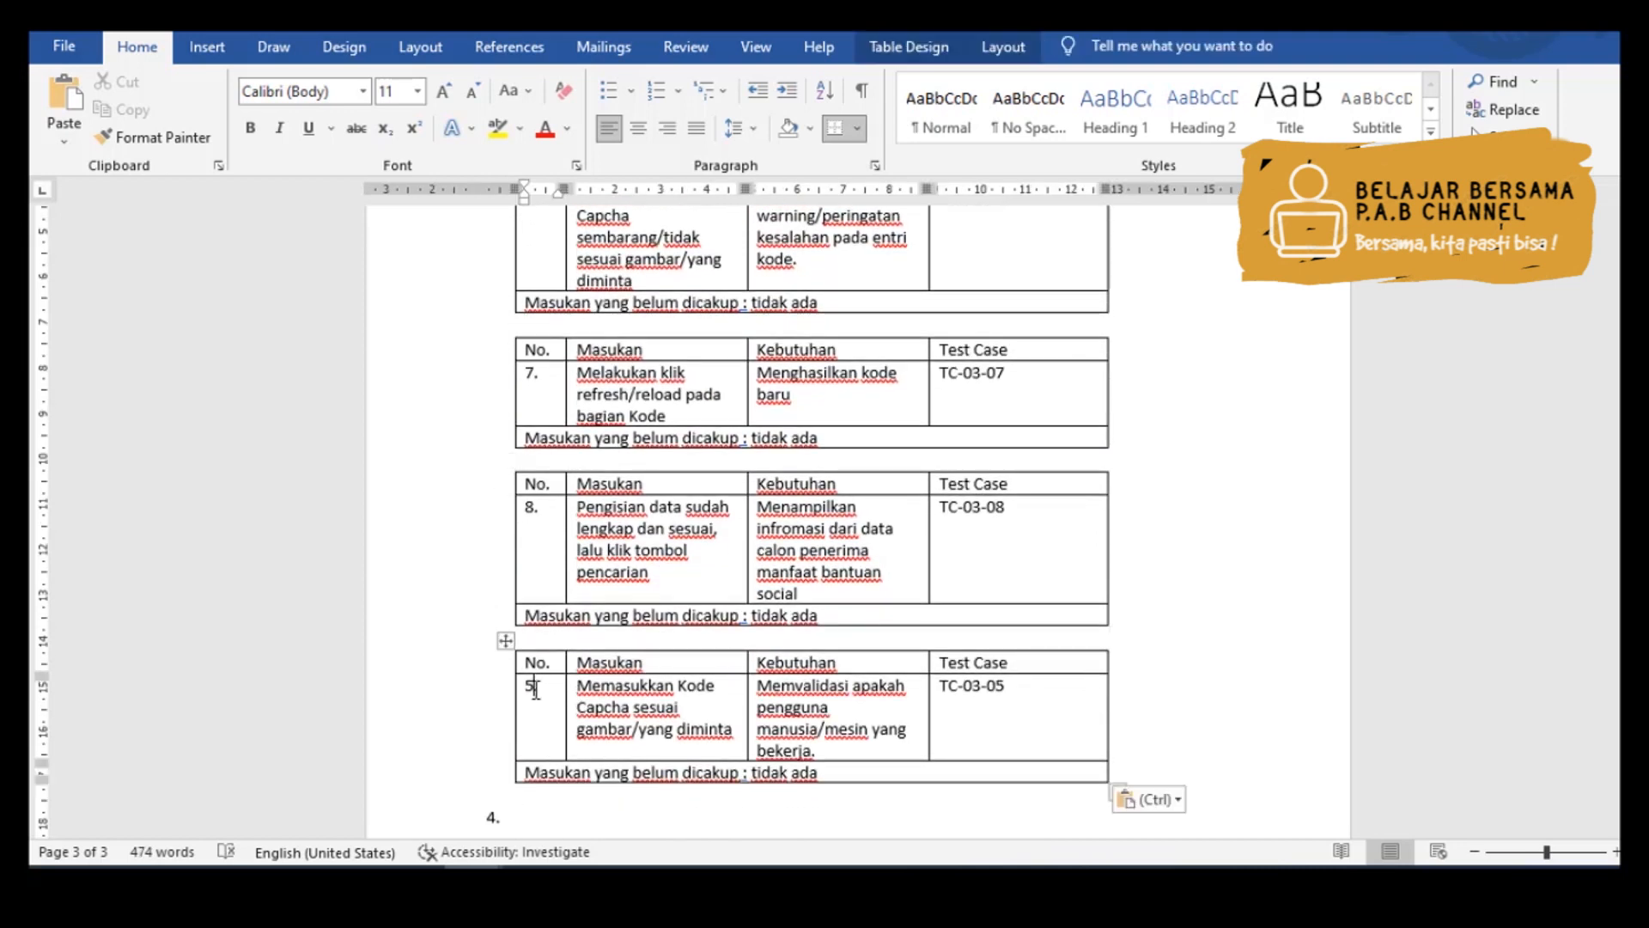
key("BackSpace")
type("9")
key("Tab")
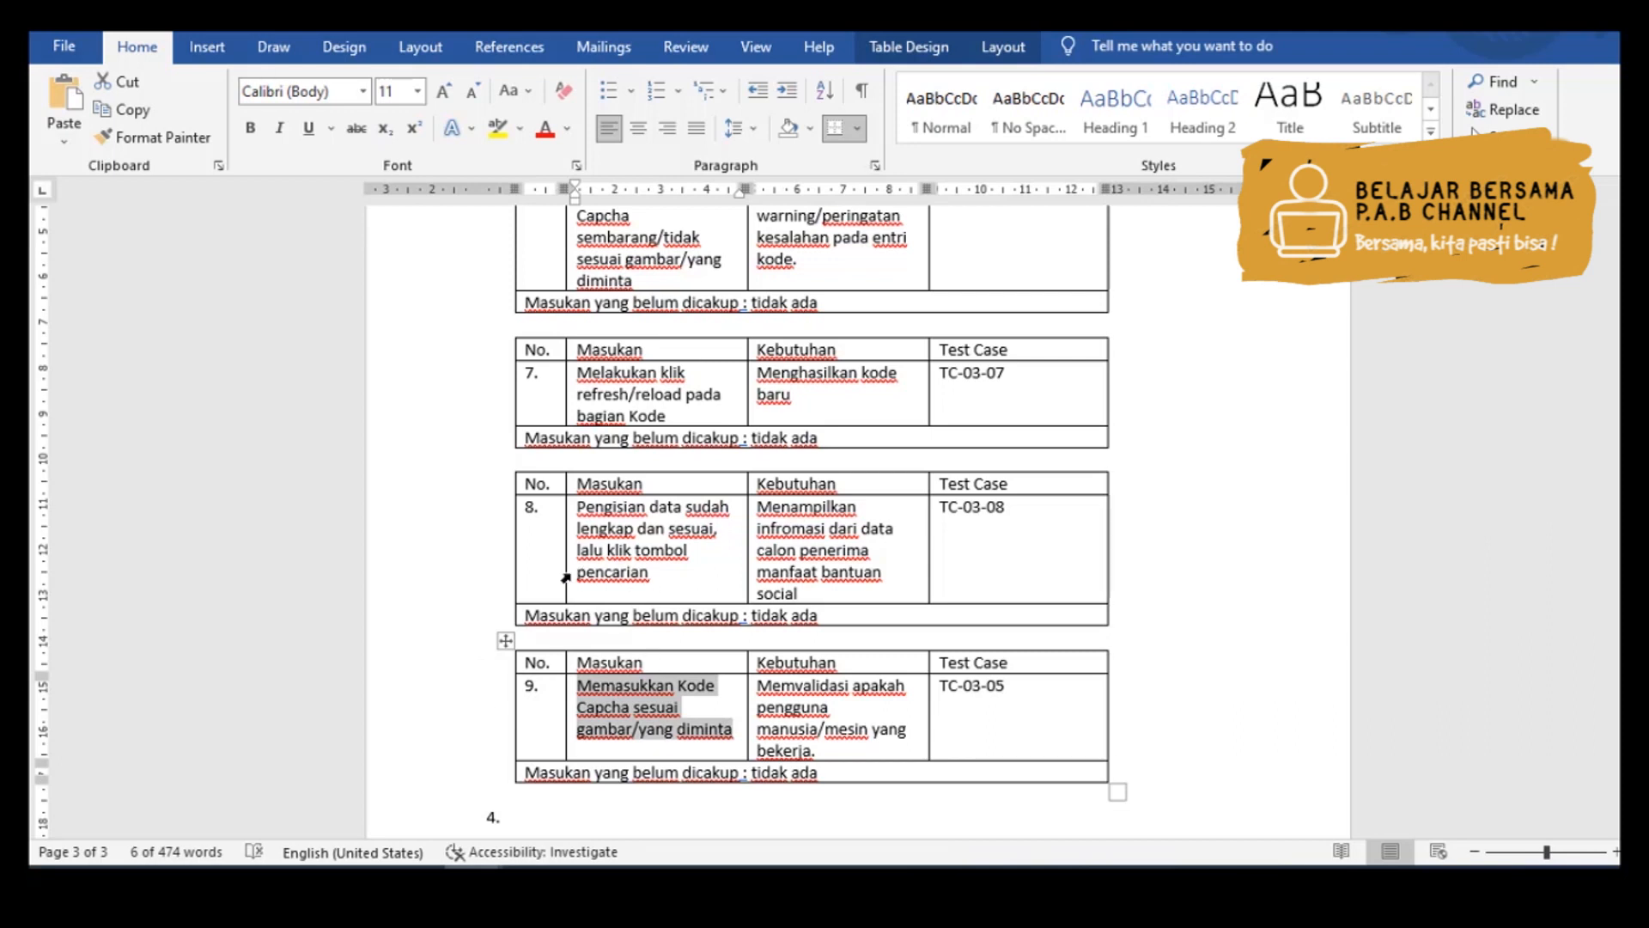
left_click_drag(566, 576, 761, 567)
key("ctrl+c")
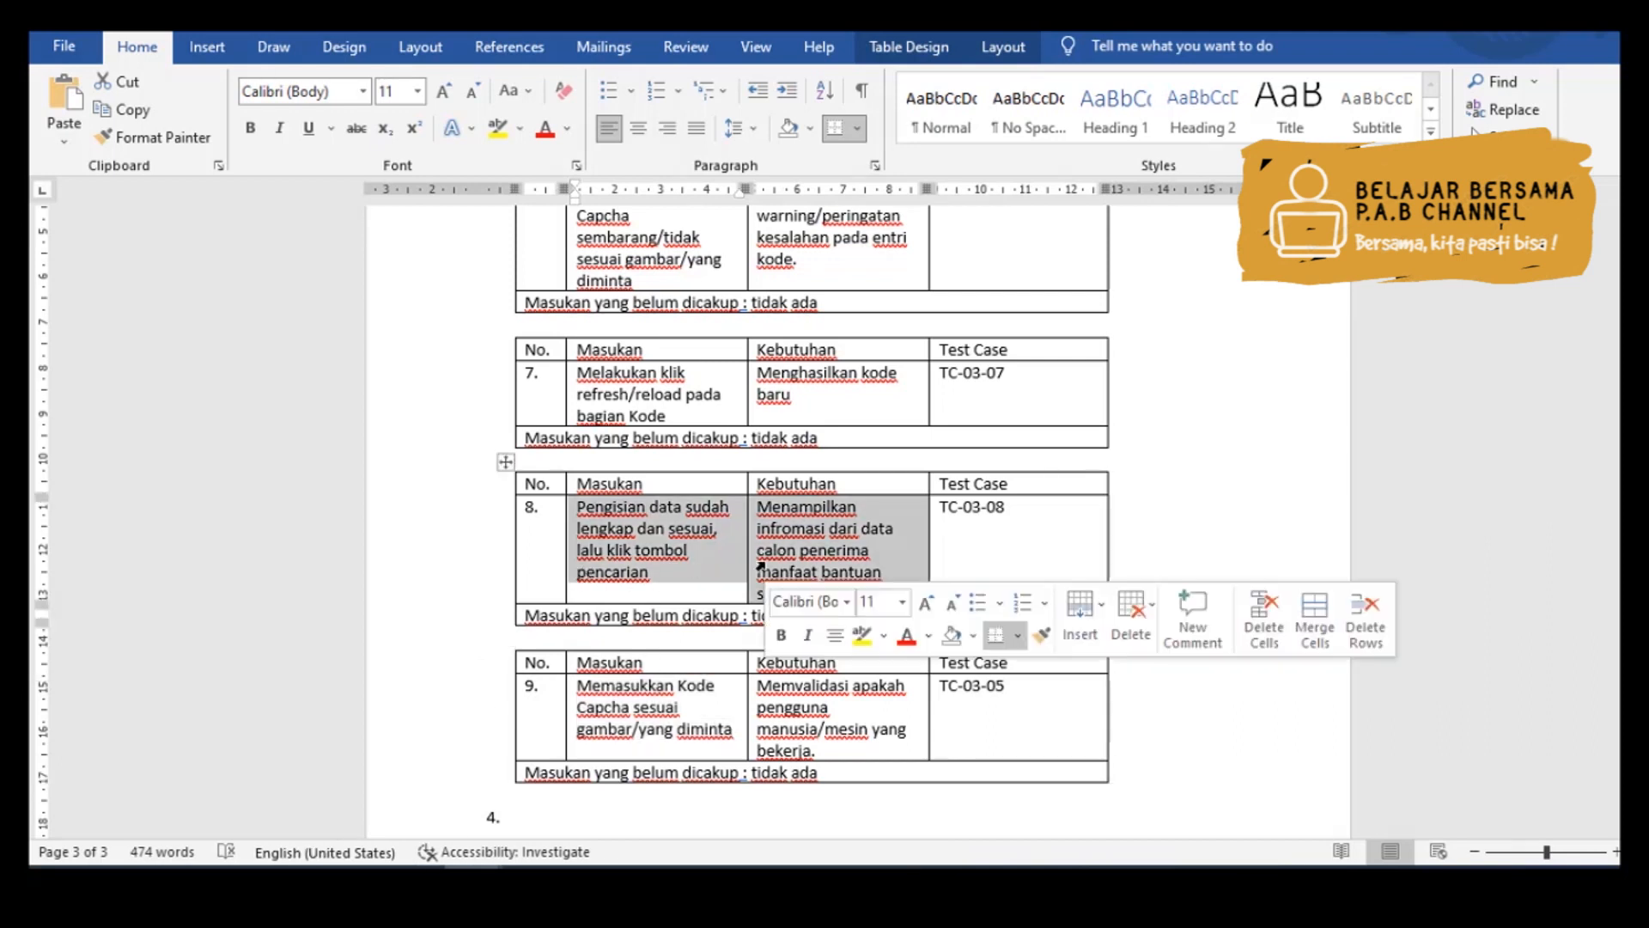
left_click_drag(567, 727, 780, 709)
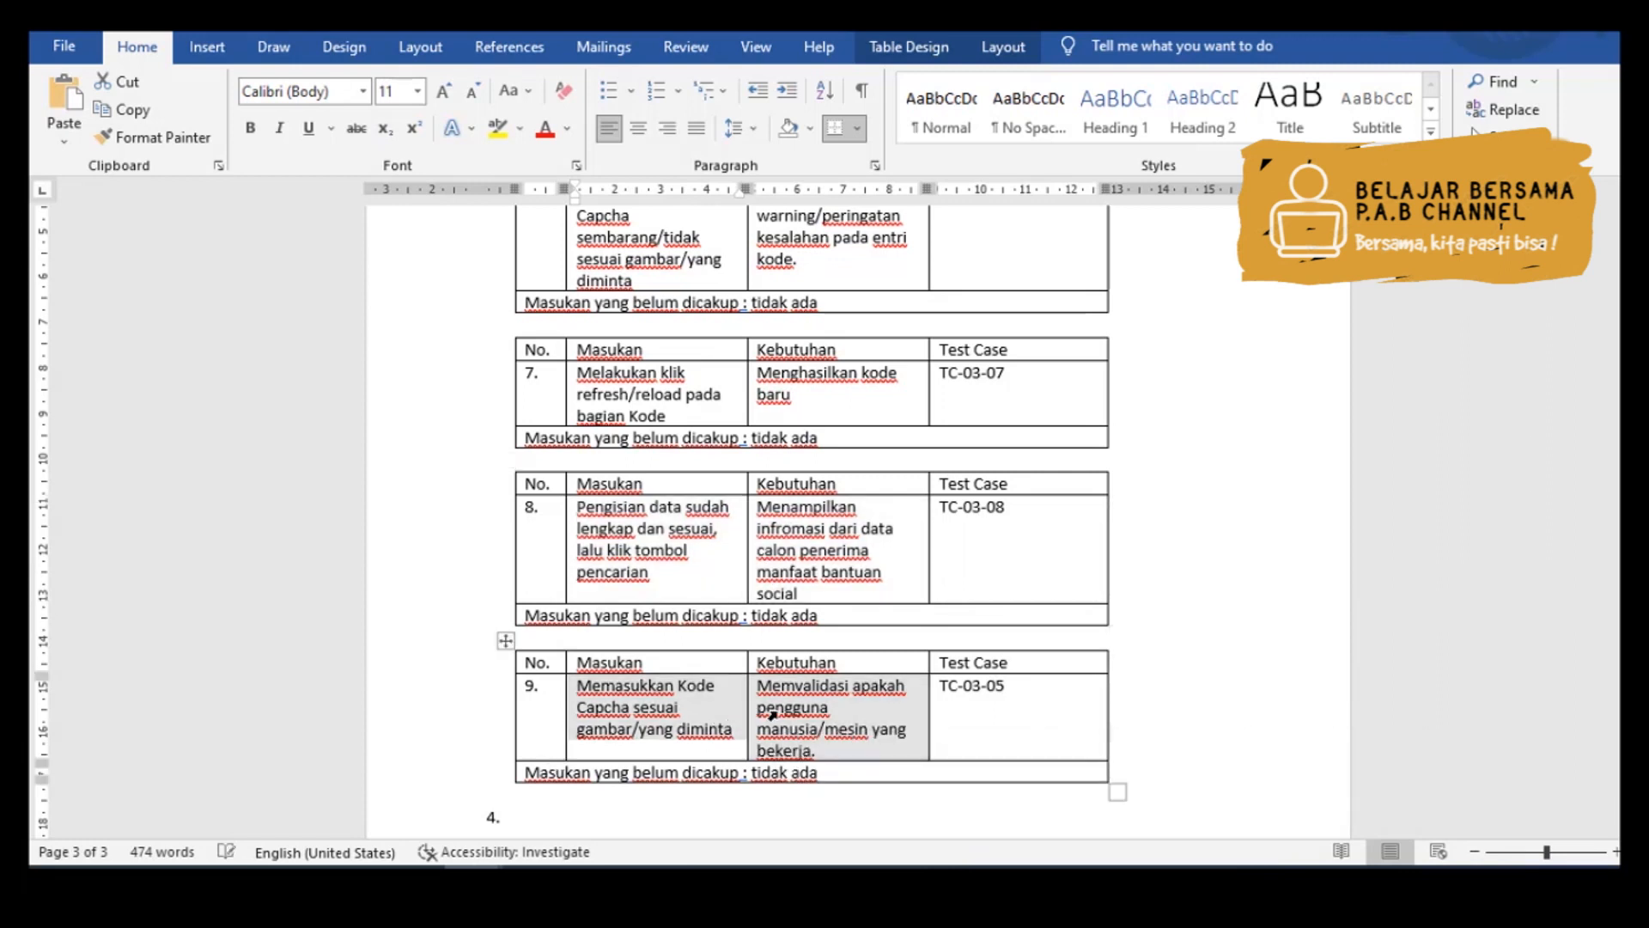
key("ctrl+v")
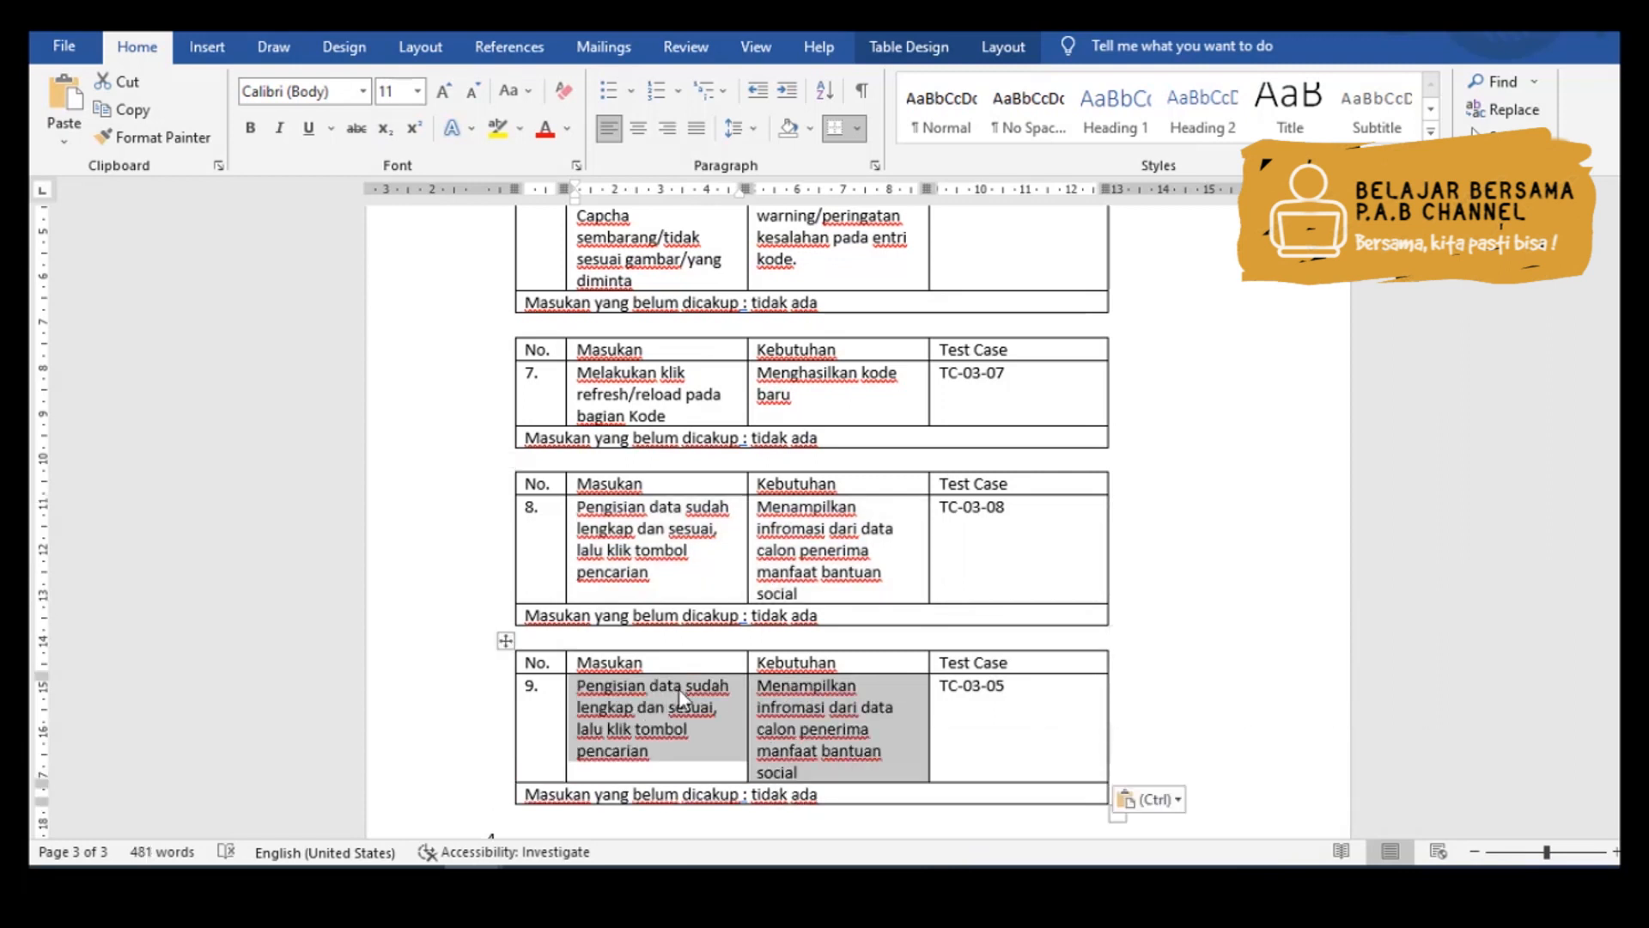
left_click(689, 687)
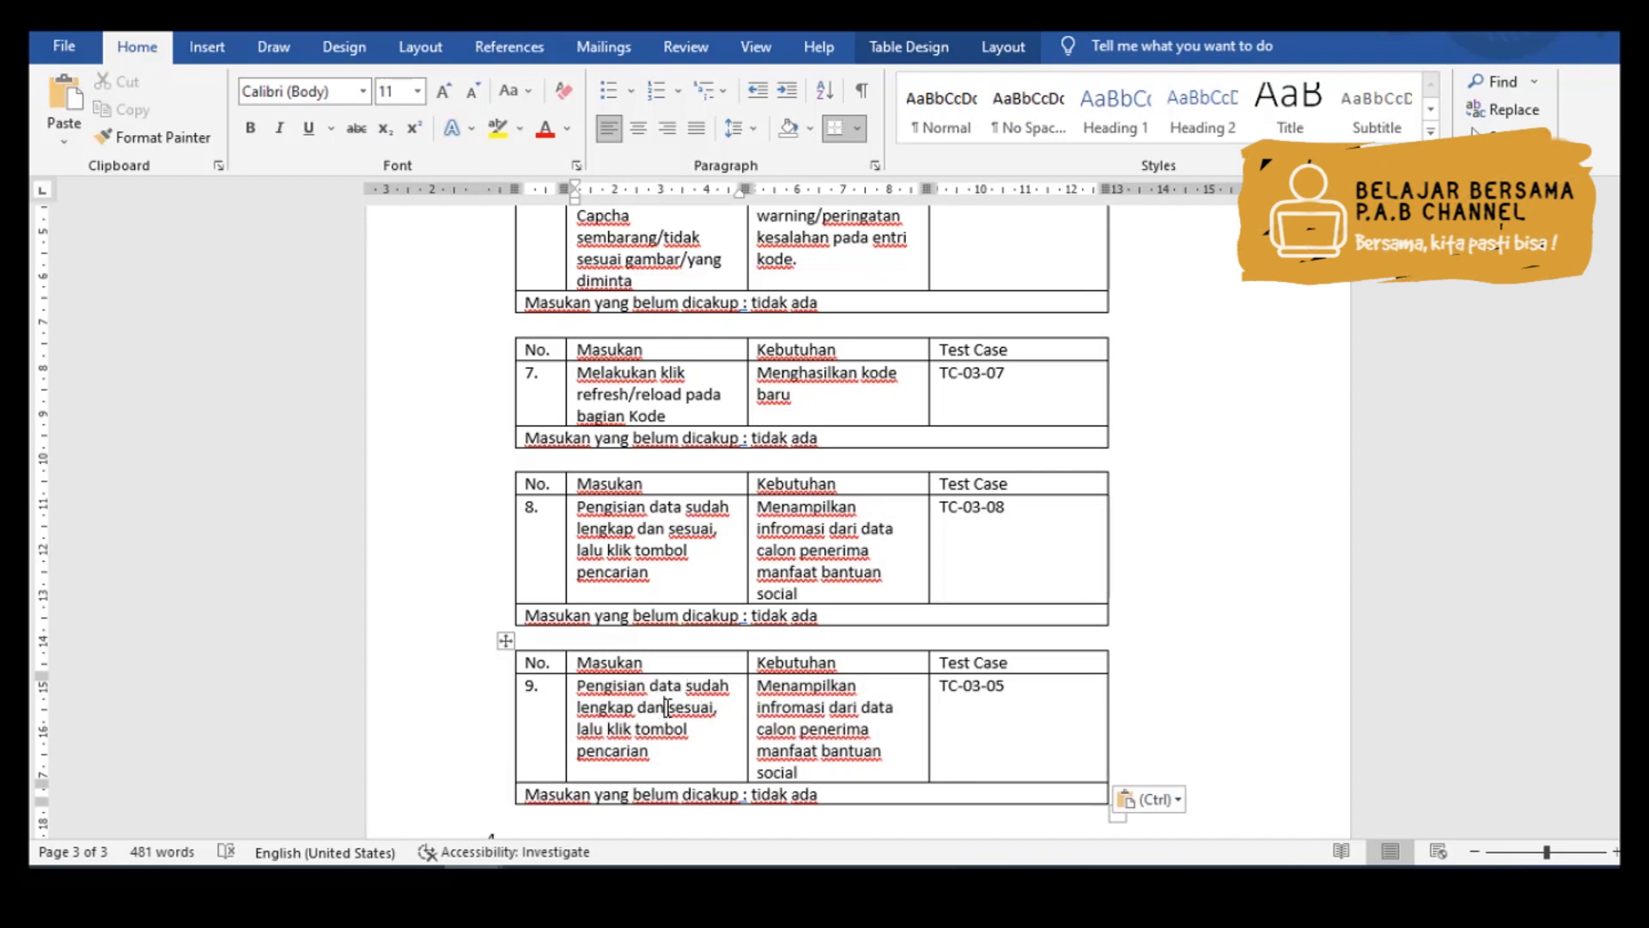
- Reword table 9's Masukan with 'namun tidak', '/tidak valid' and 'tetap dilakukan' to describe invalid input
double_click(667, 707)
type("namun tidak")
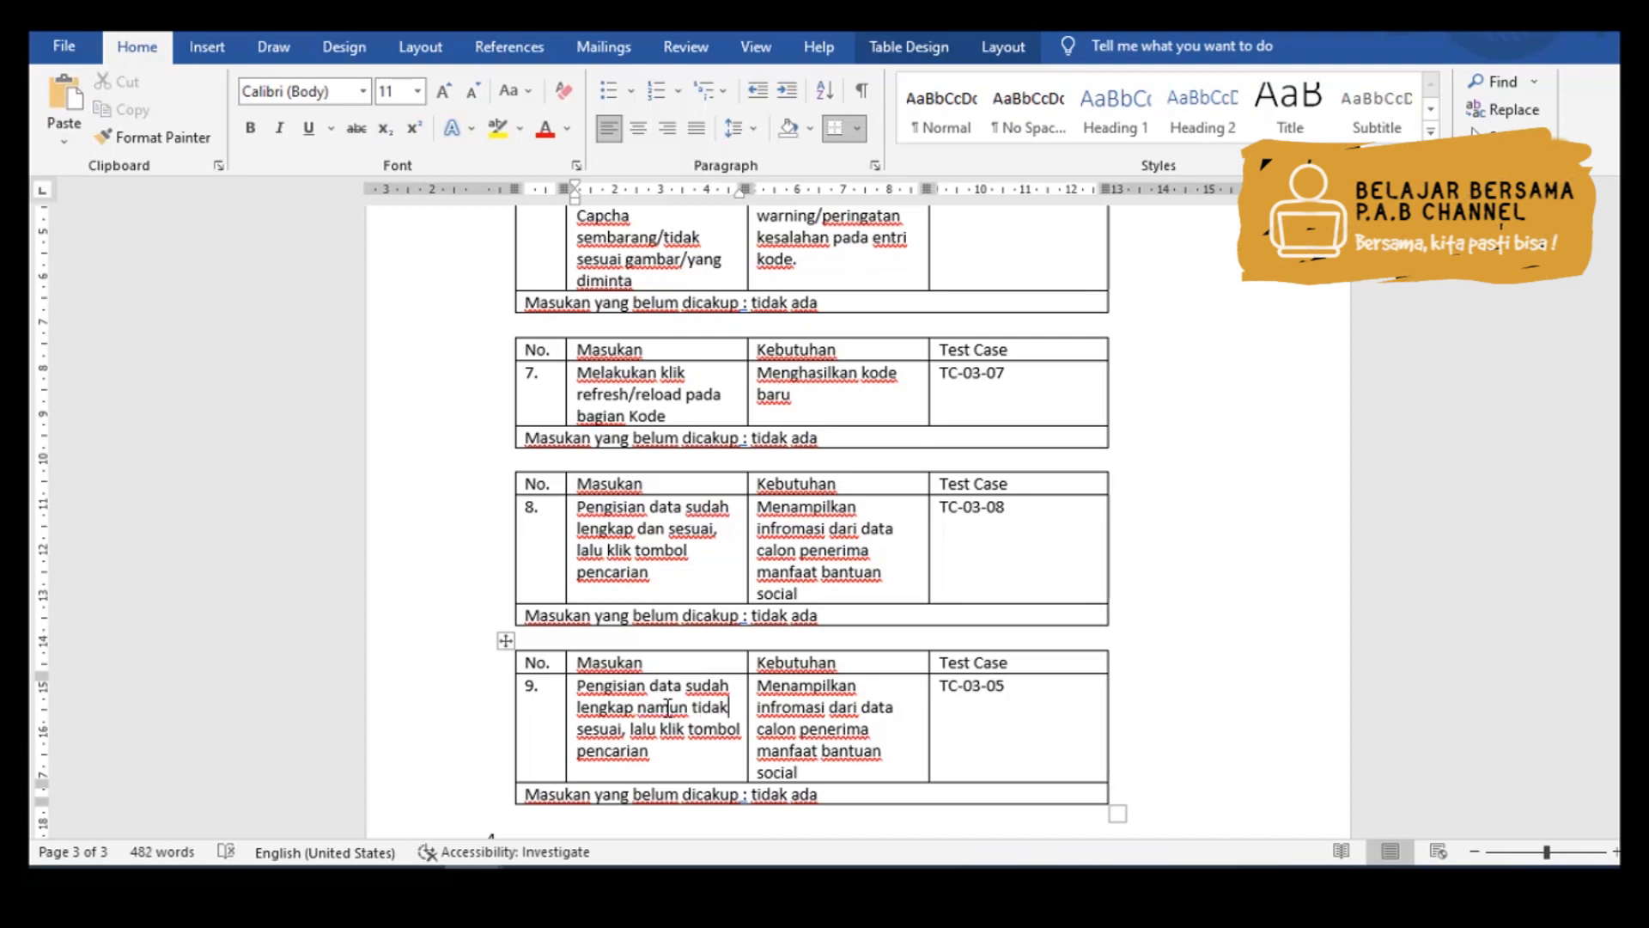
key("Right")
key("Right")
key("Right")
key("Right")
type("/tidak valid")
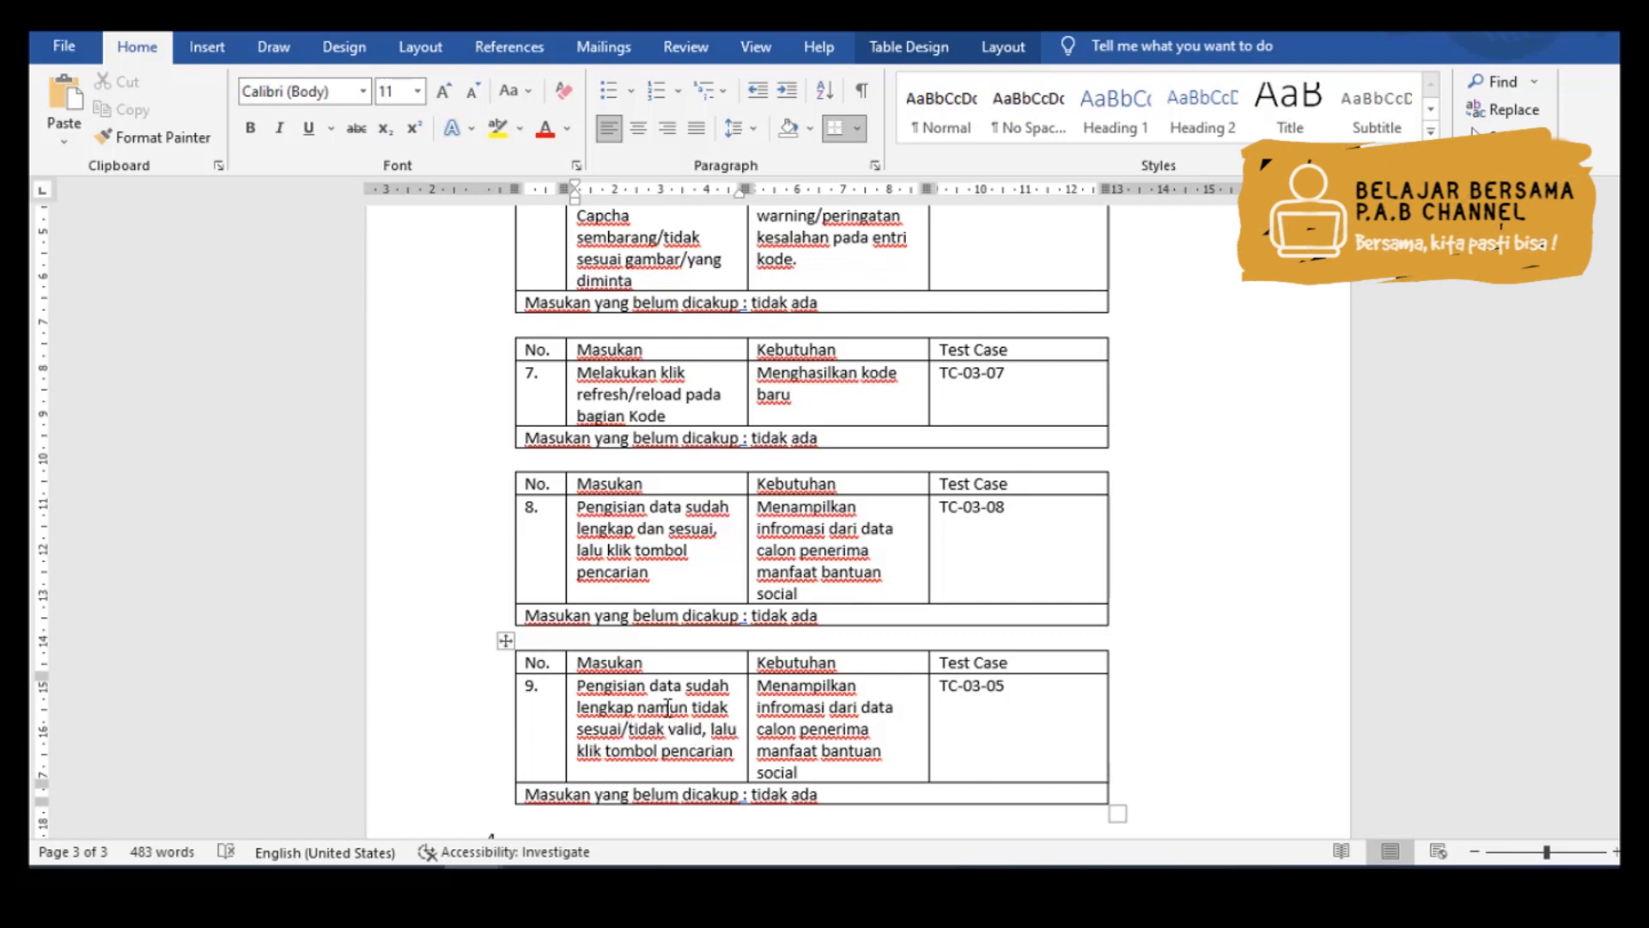
key("Right")
type("tetap dilaku")
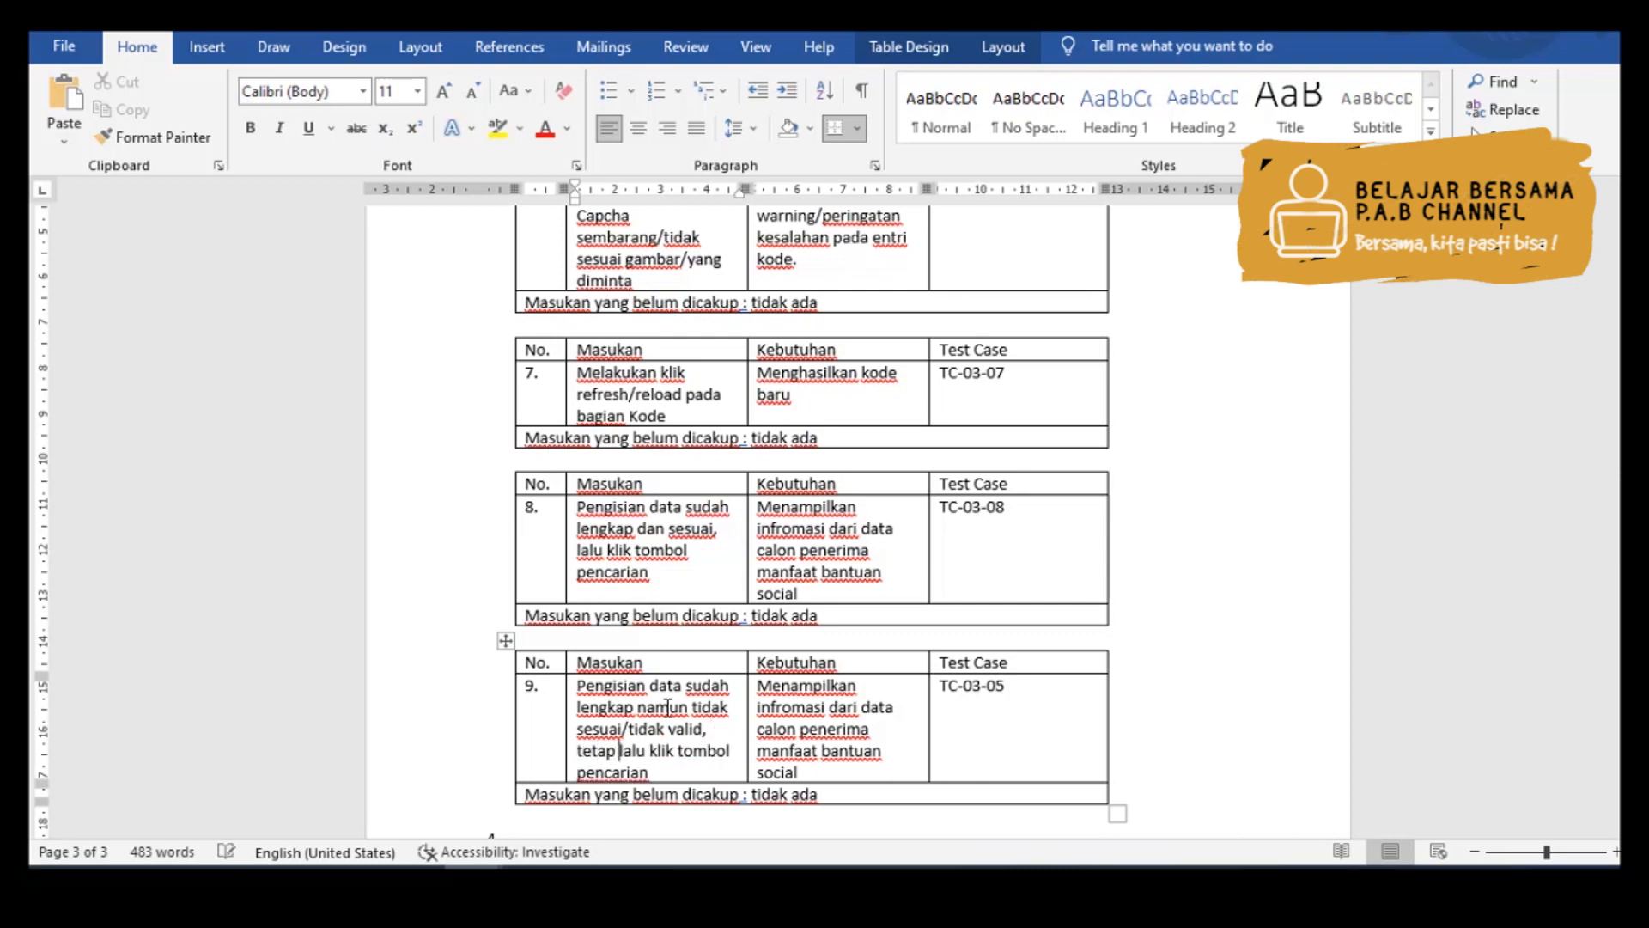
type("kan")
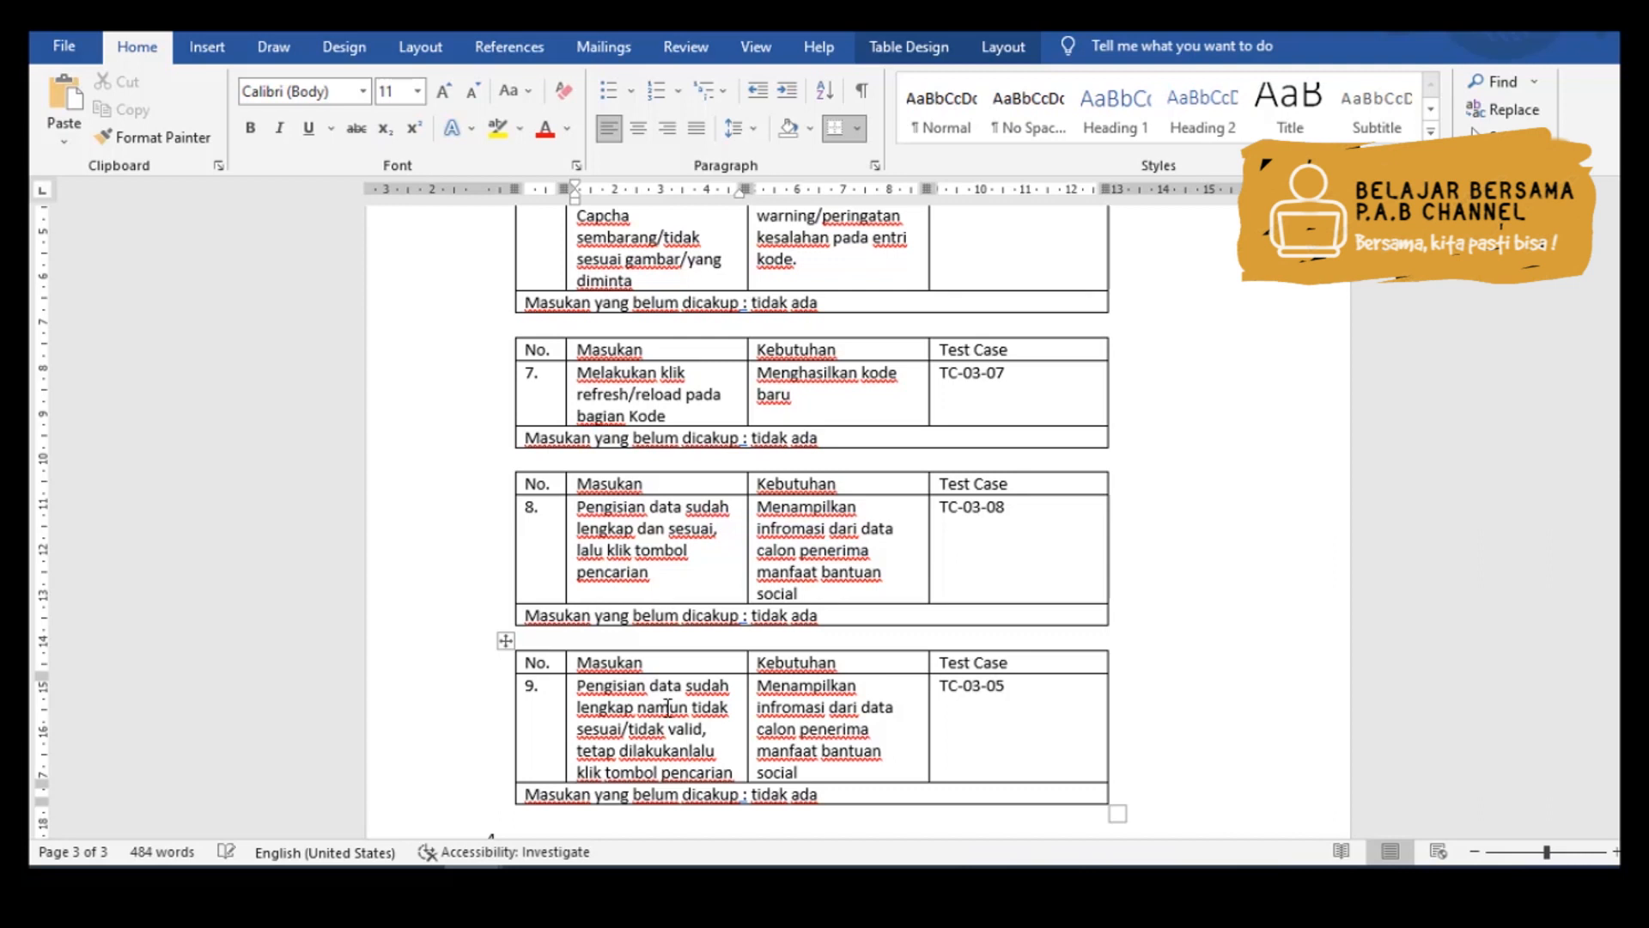
key("Delete")
key("Delete")
key("Delete")
key("Delete")
key("Delete")
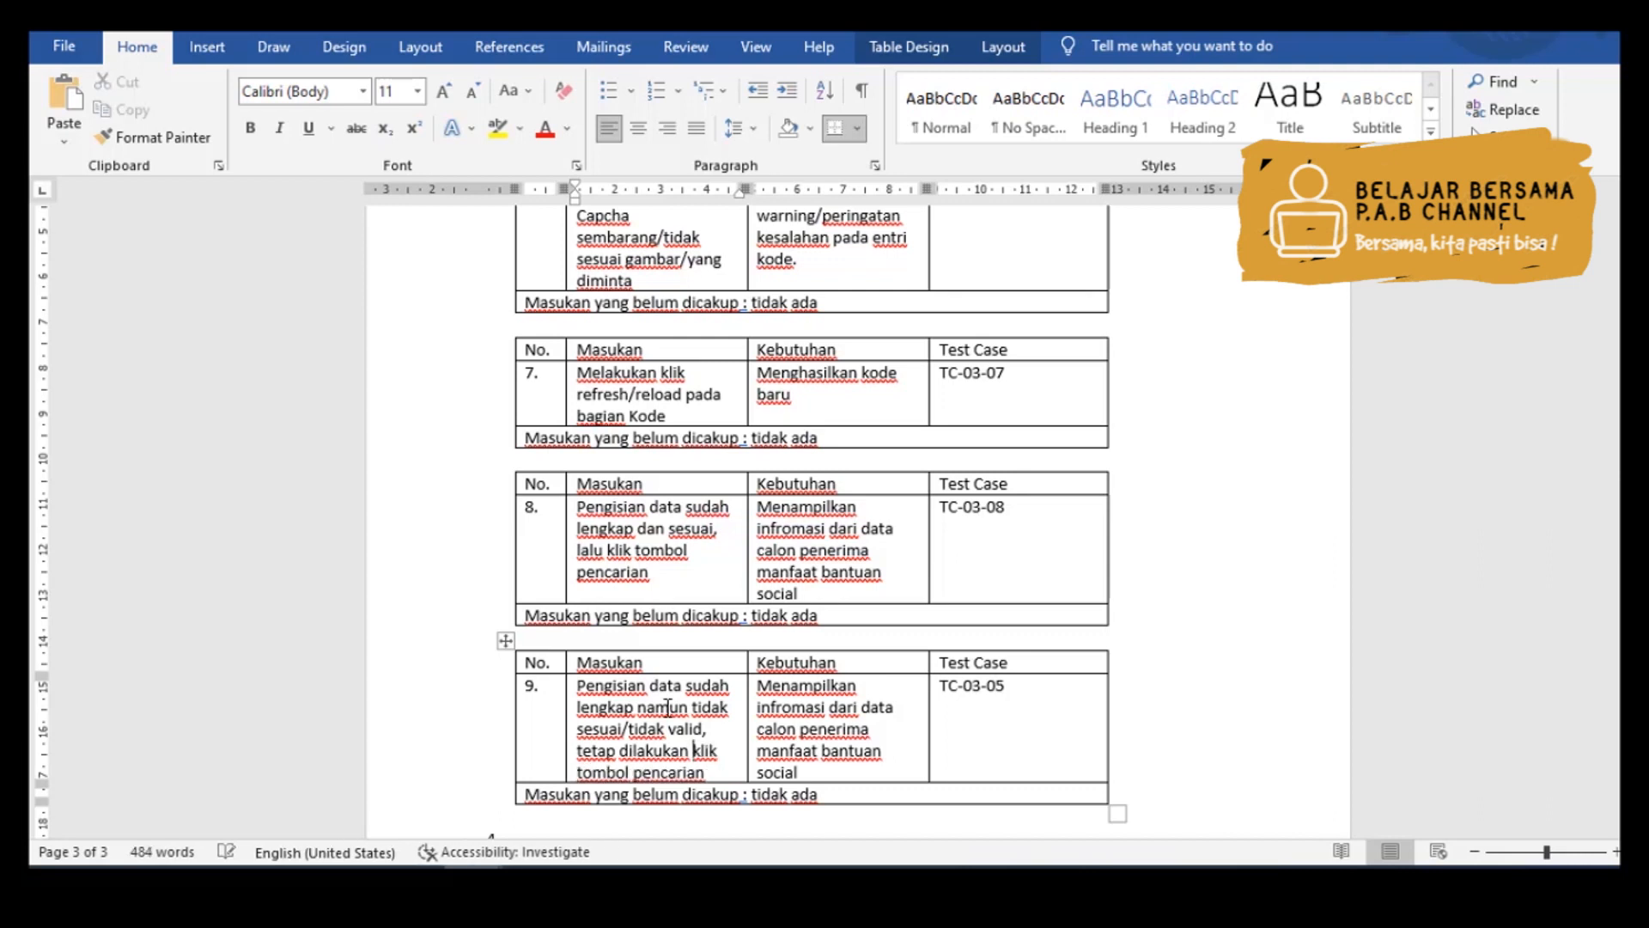
- Change table 9's Kebutuhan to expect information about 'kesalahan penginputan' data
key("Tab")
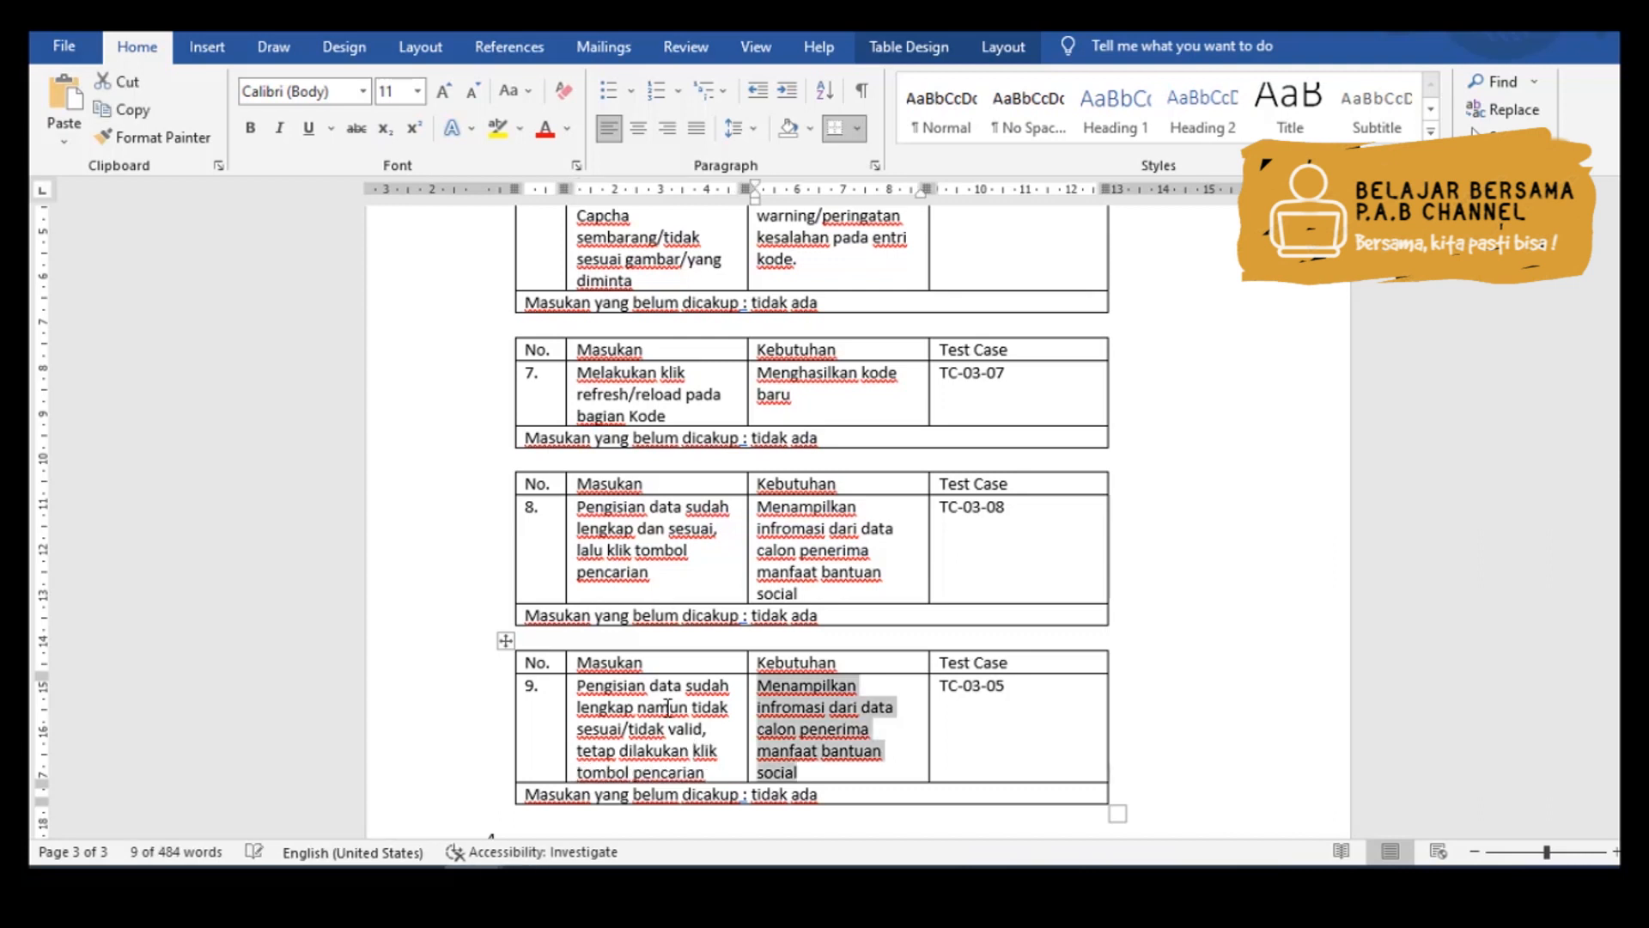
key("Right")
key("Up")
key("Up")
key("Up")
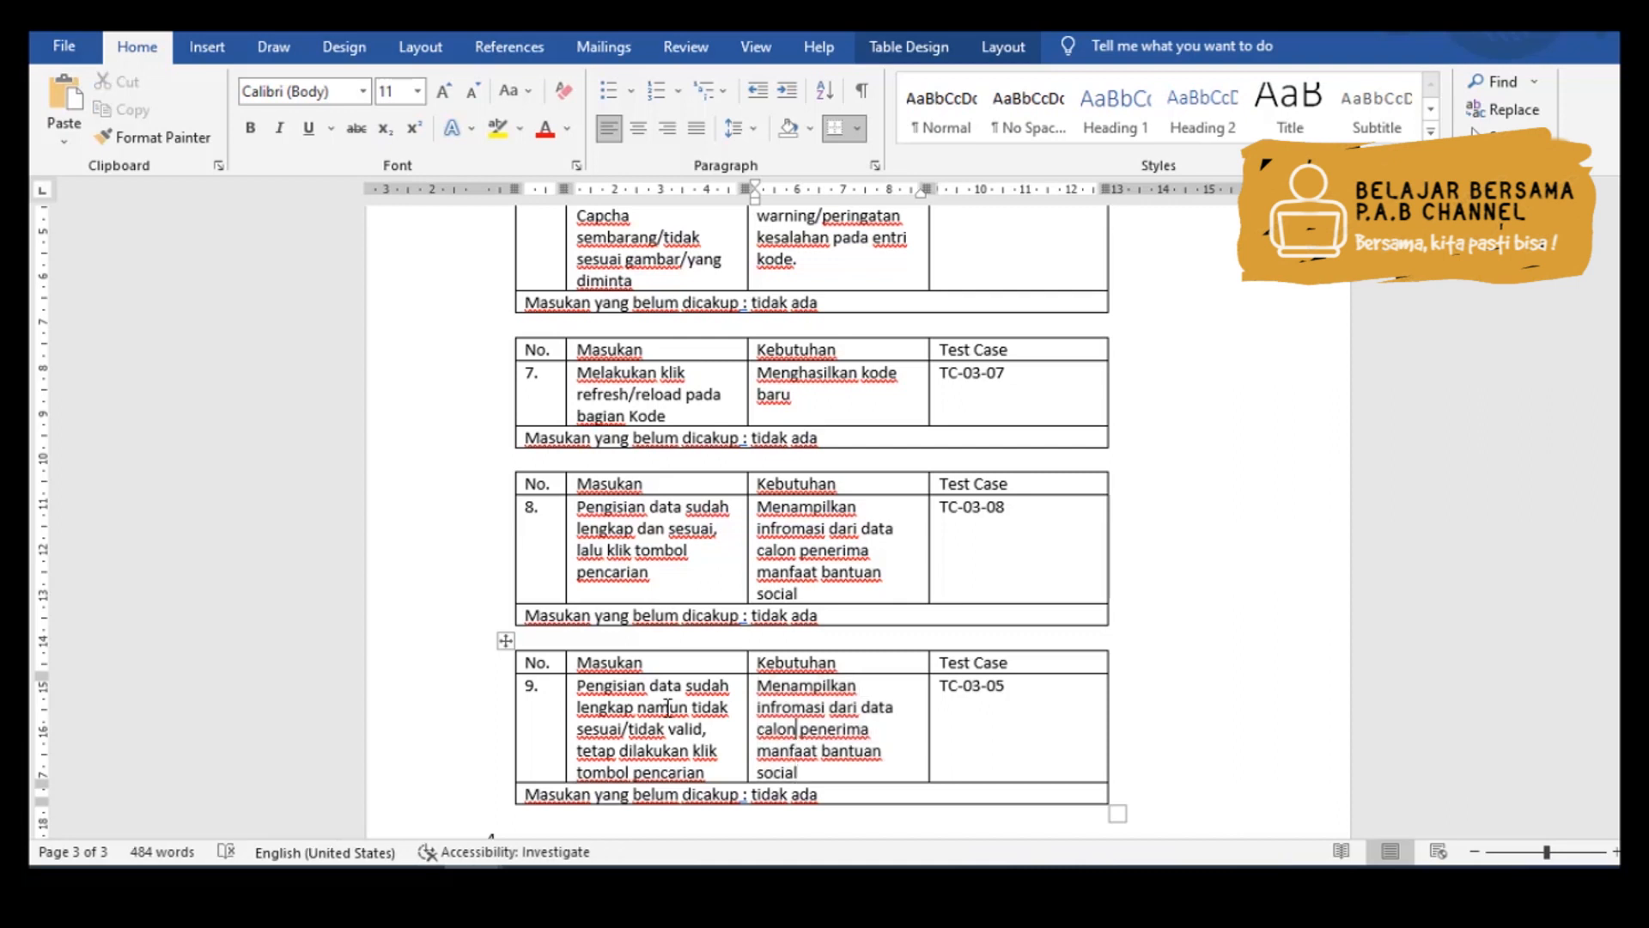
key("ctrl+Right")
key("ctrl+Right")
key("ctrl+Left")
type("kesalahan")
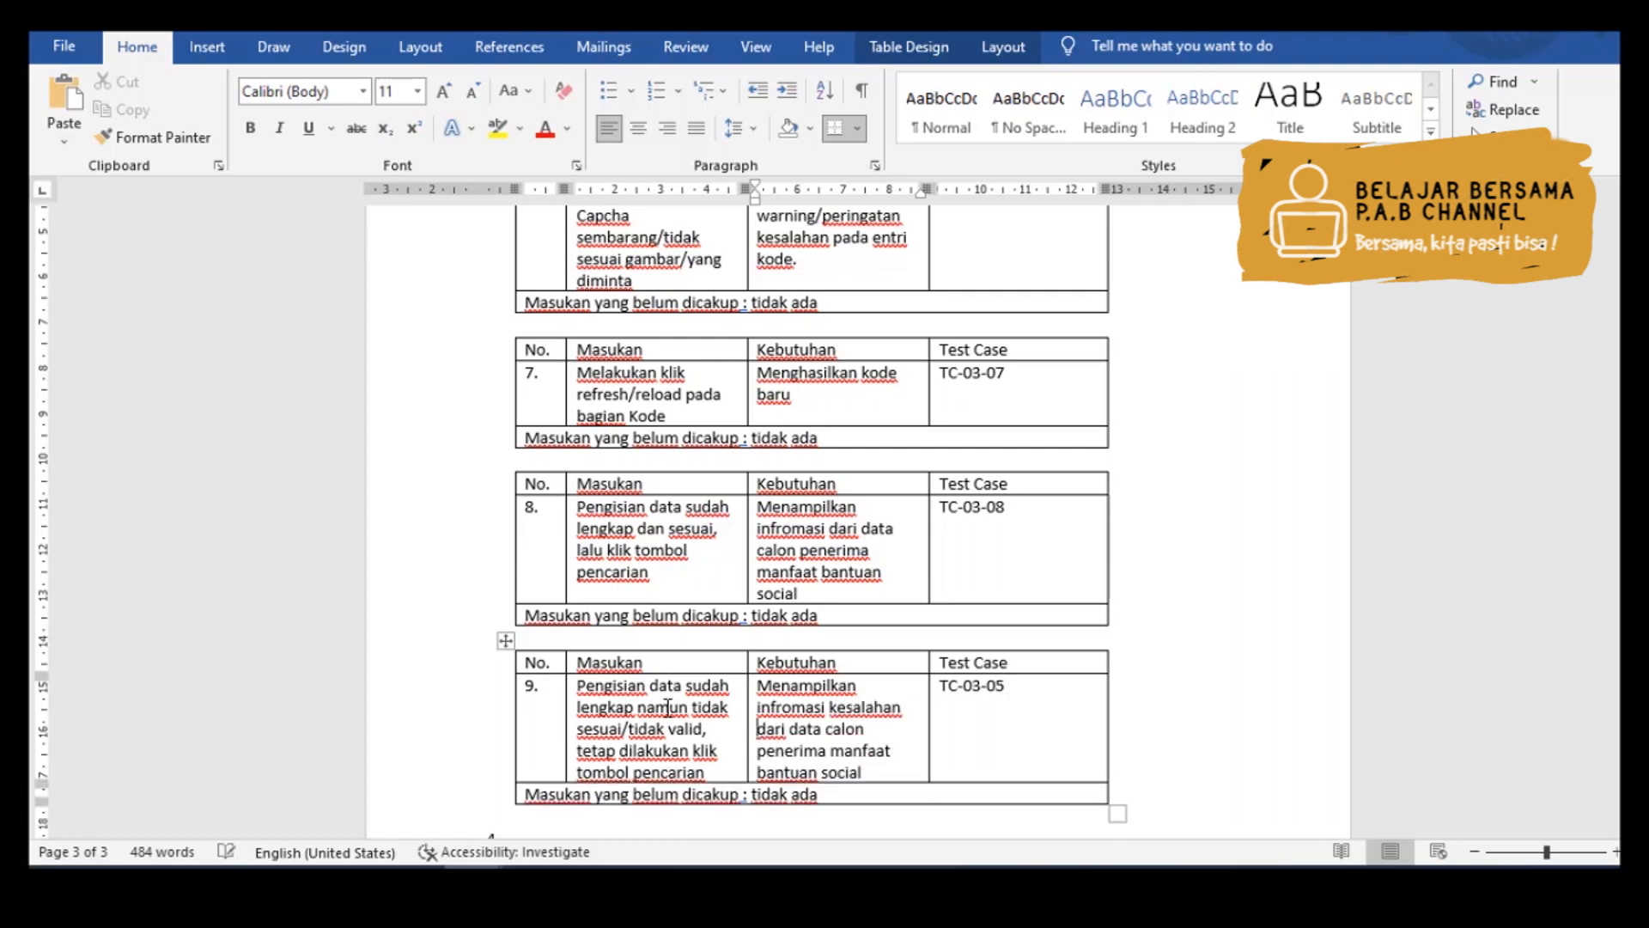
key("ctrl+Right")
type("pengi")
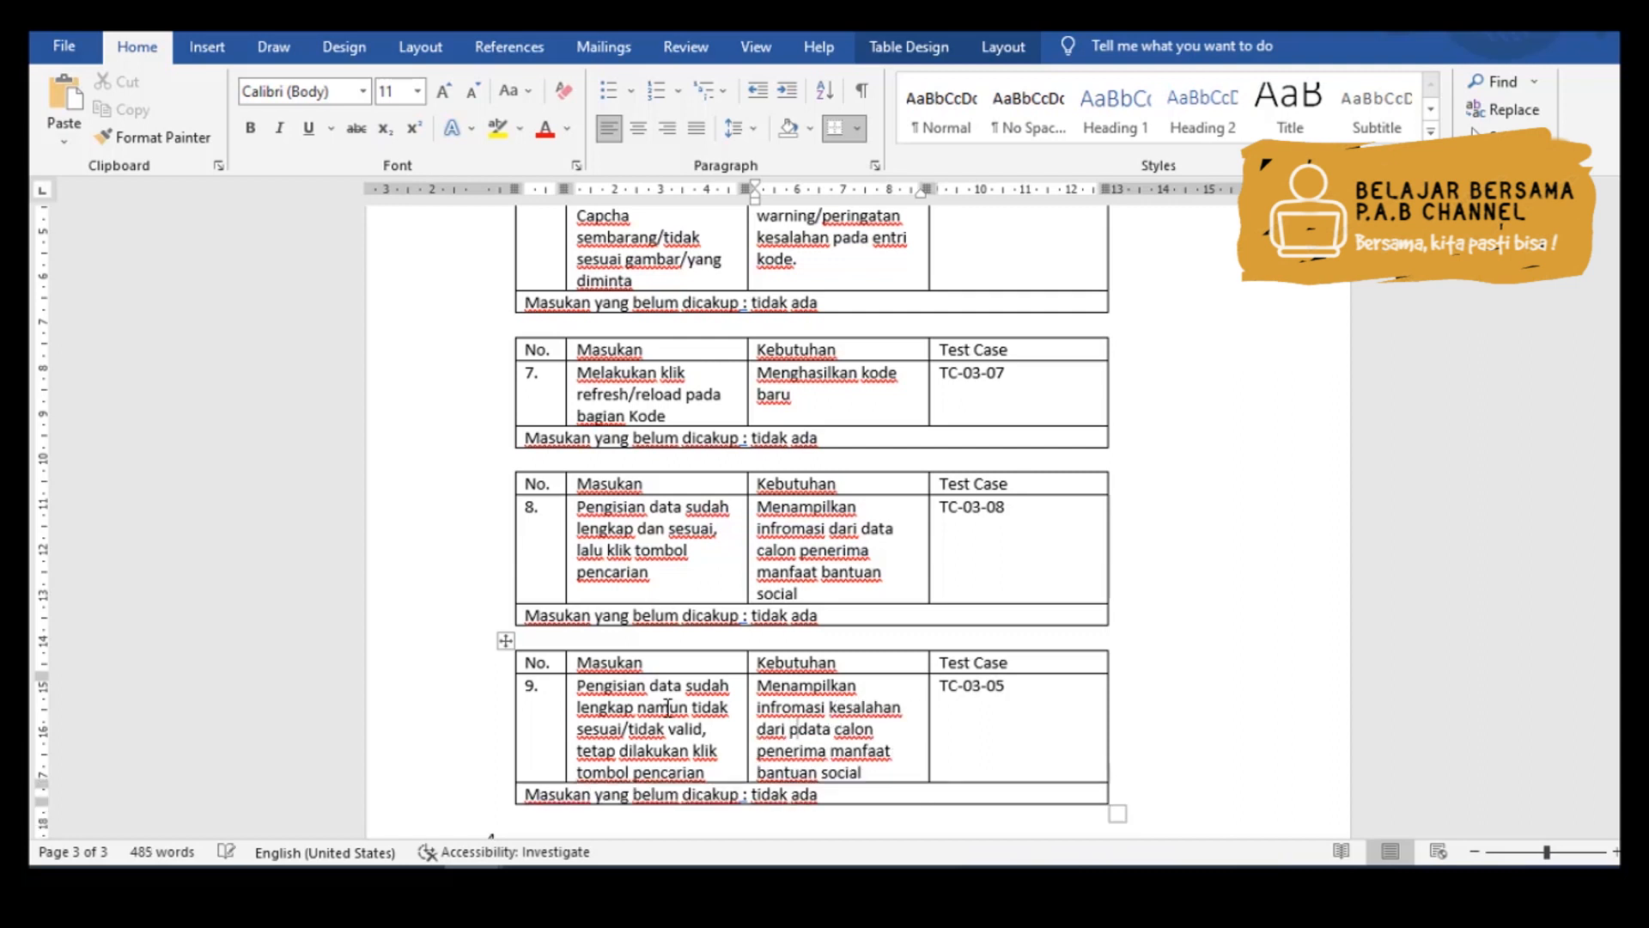
type("nputan")
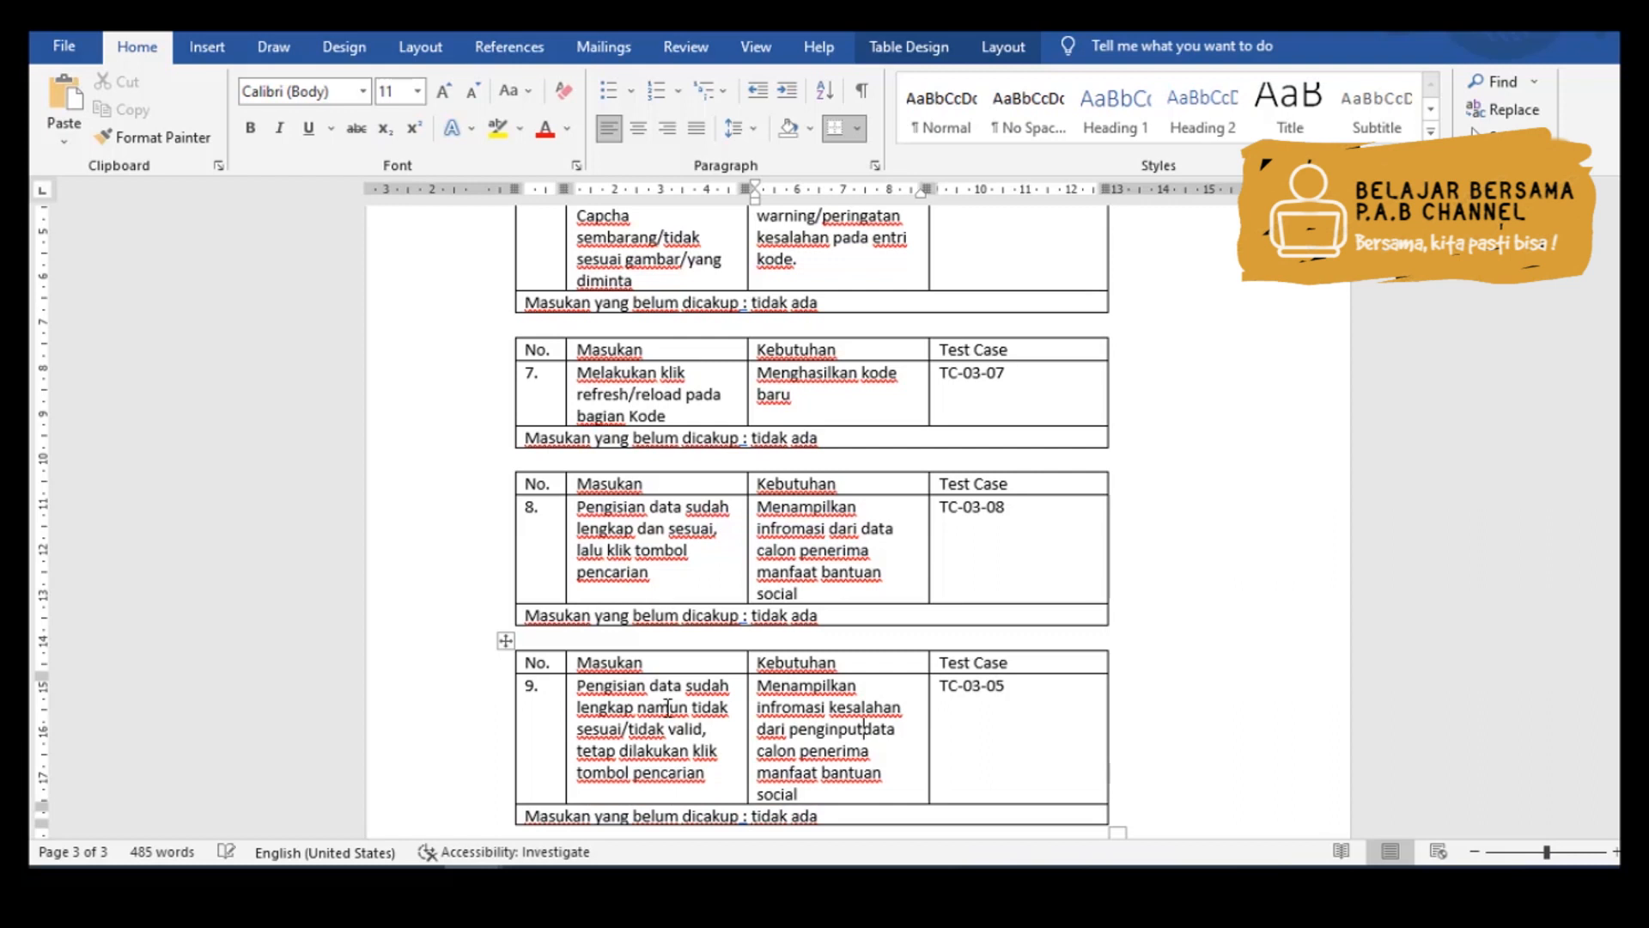
key("Down")
key("Right")
key("Right")
key("Right")
- Set table 9's Test Case to TC-03-09
key("Tab")
key("End")
key("BackSpace")
type("9")
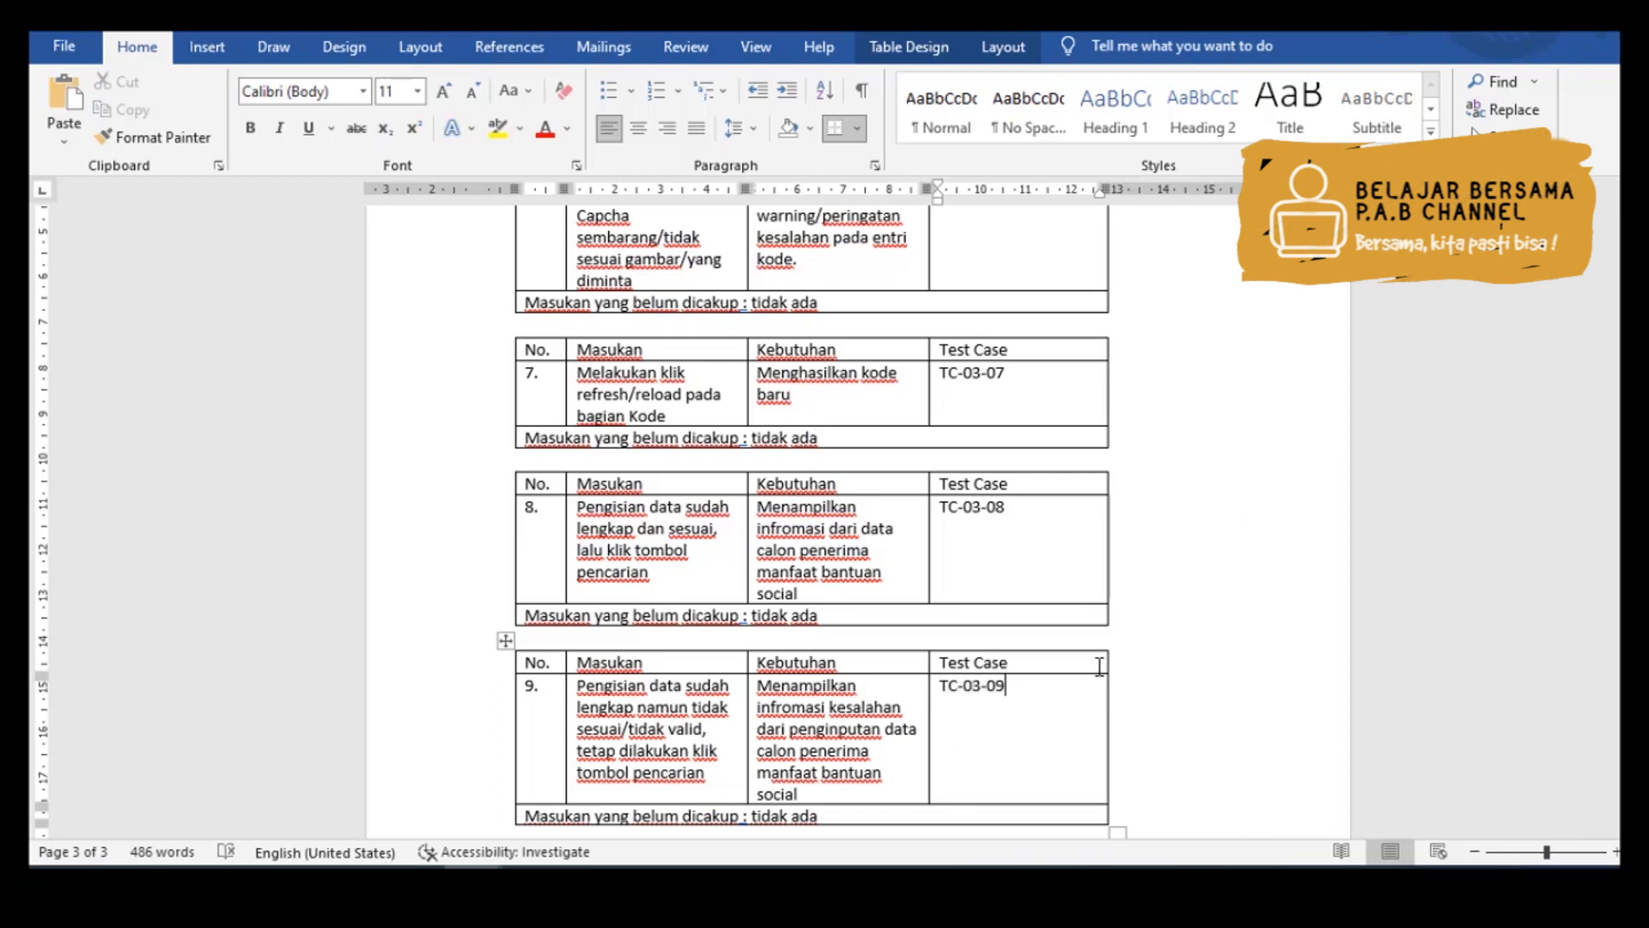
left_click(1134, 714)
scroll(1211, 651, "down", 3)
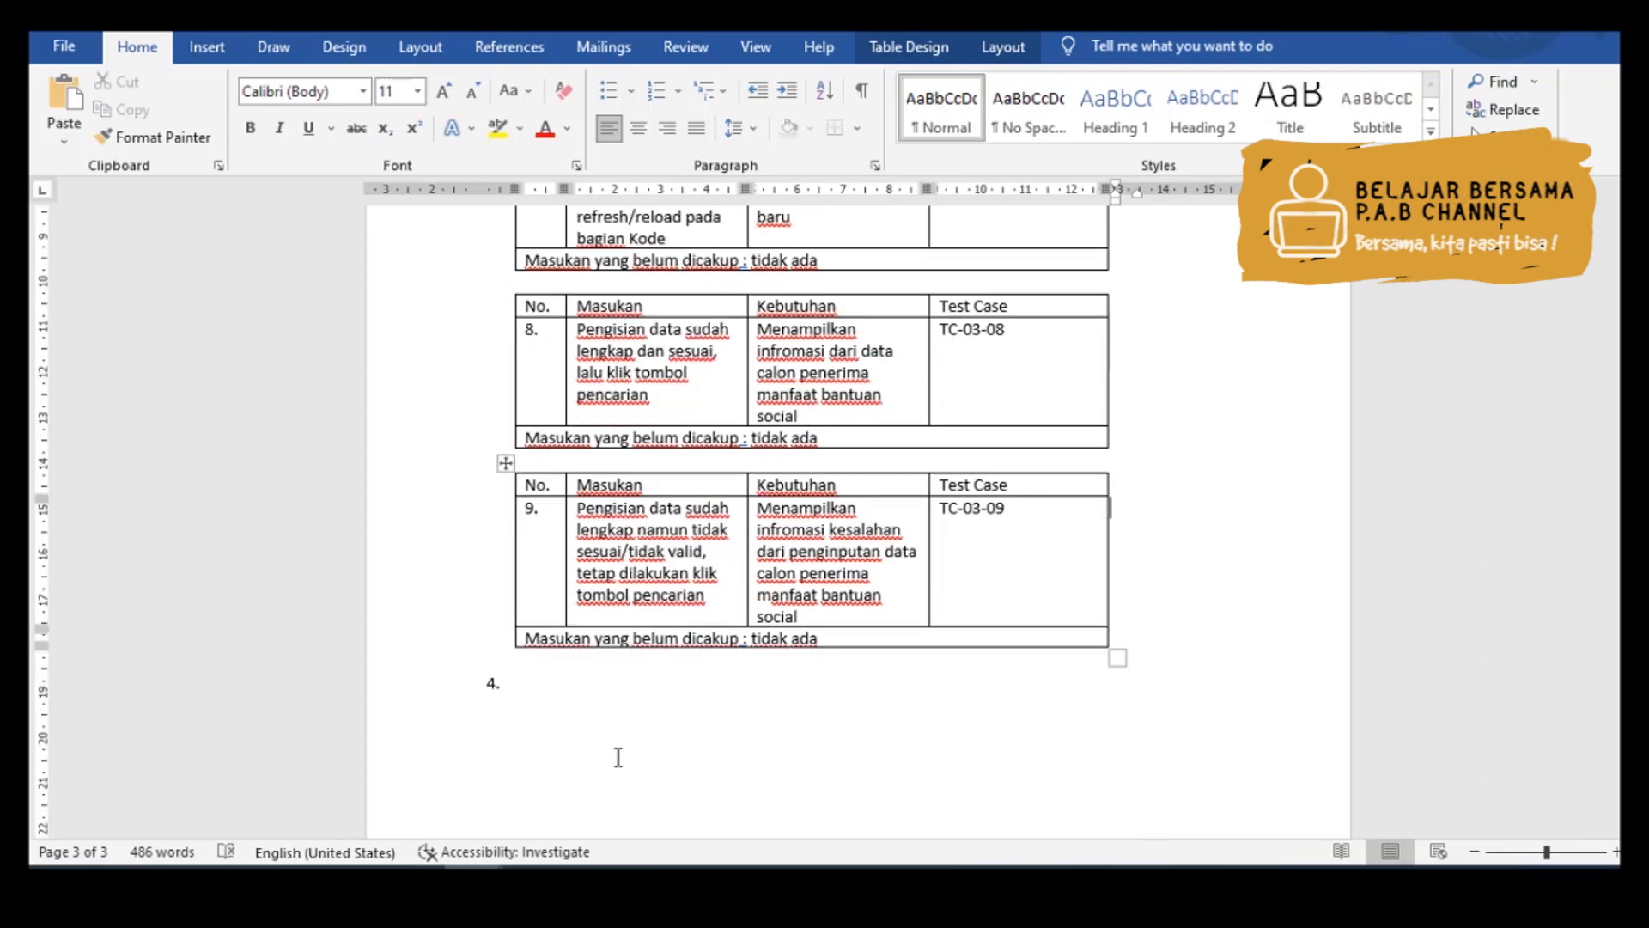
- Submit the Cek Bansos search and dismiss the resulting Kode Salah error
left_click(416, 887)
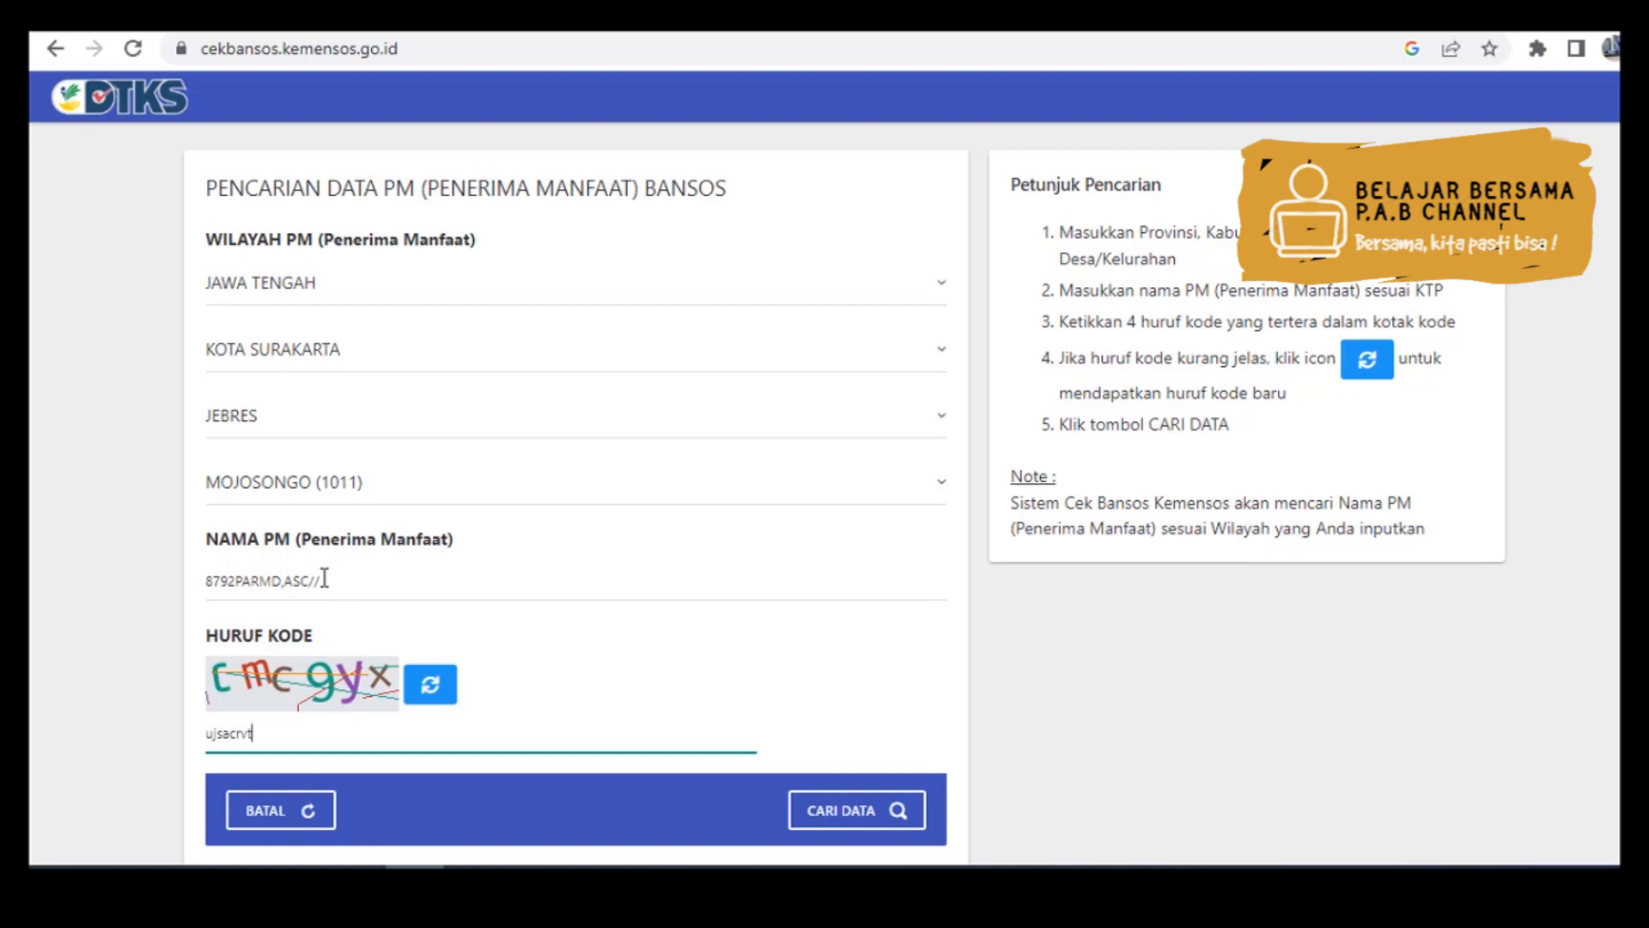
left_click(873, 820)
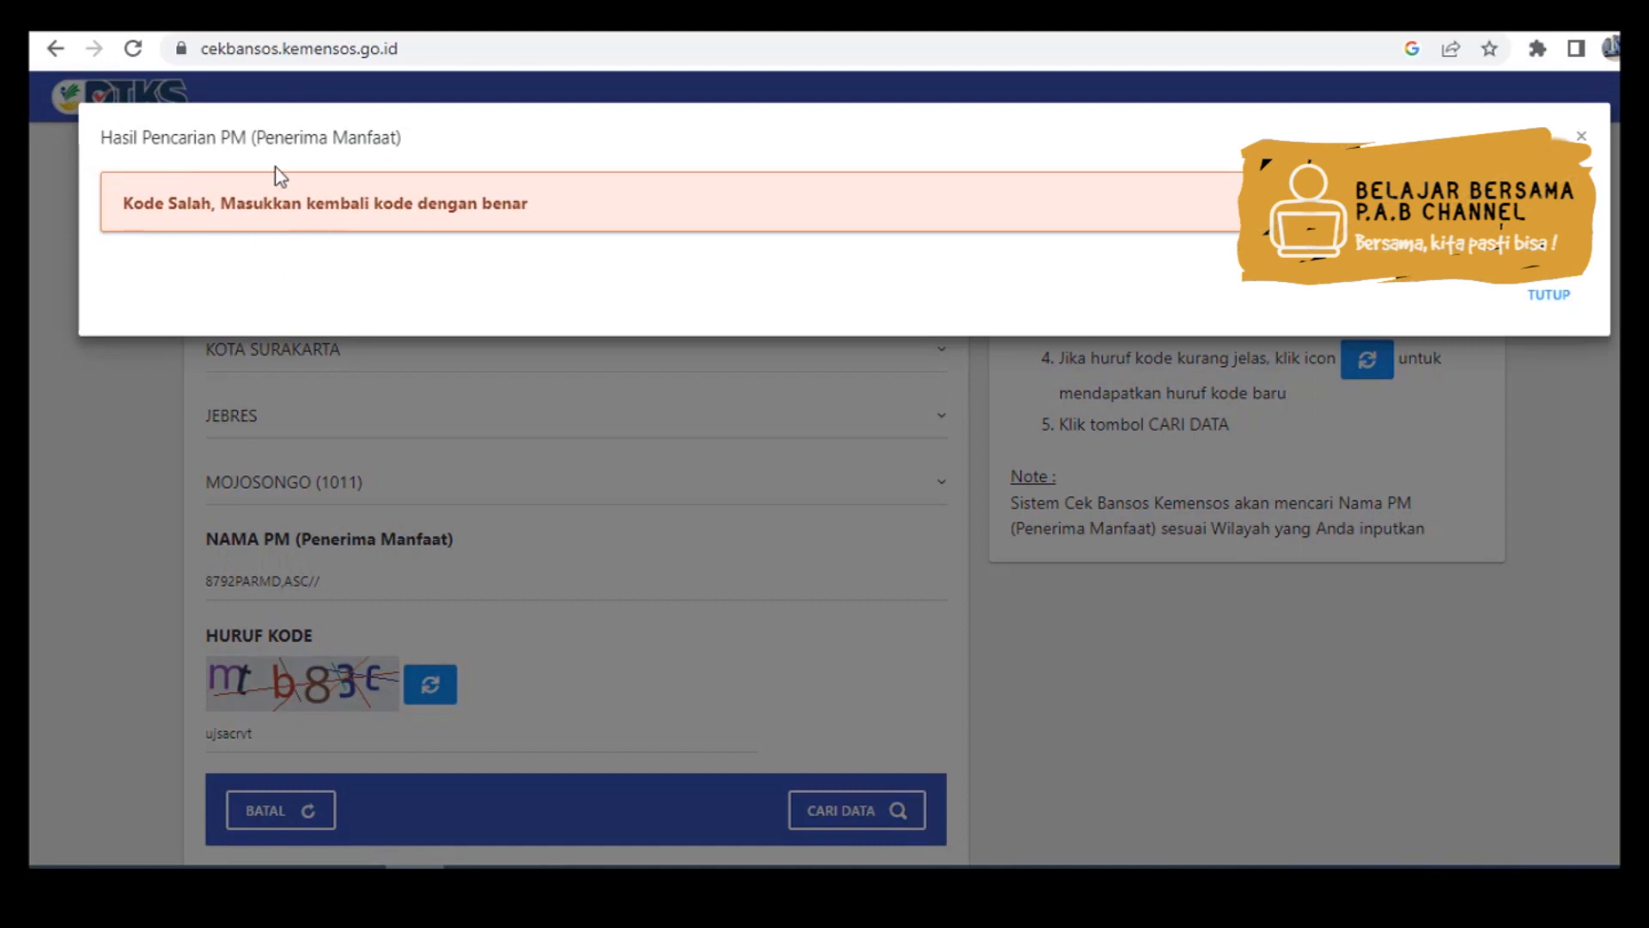
left_click(342, 395)
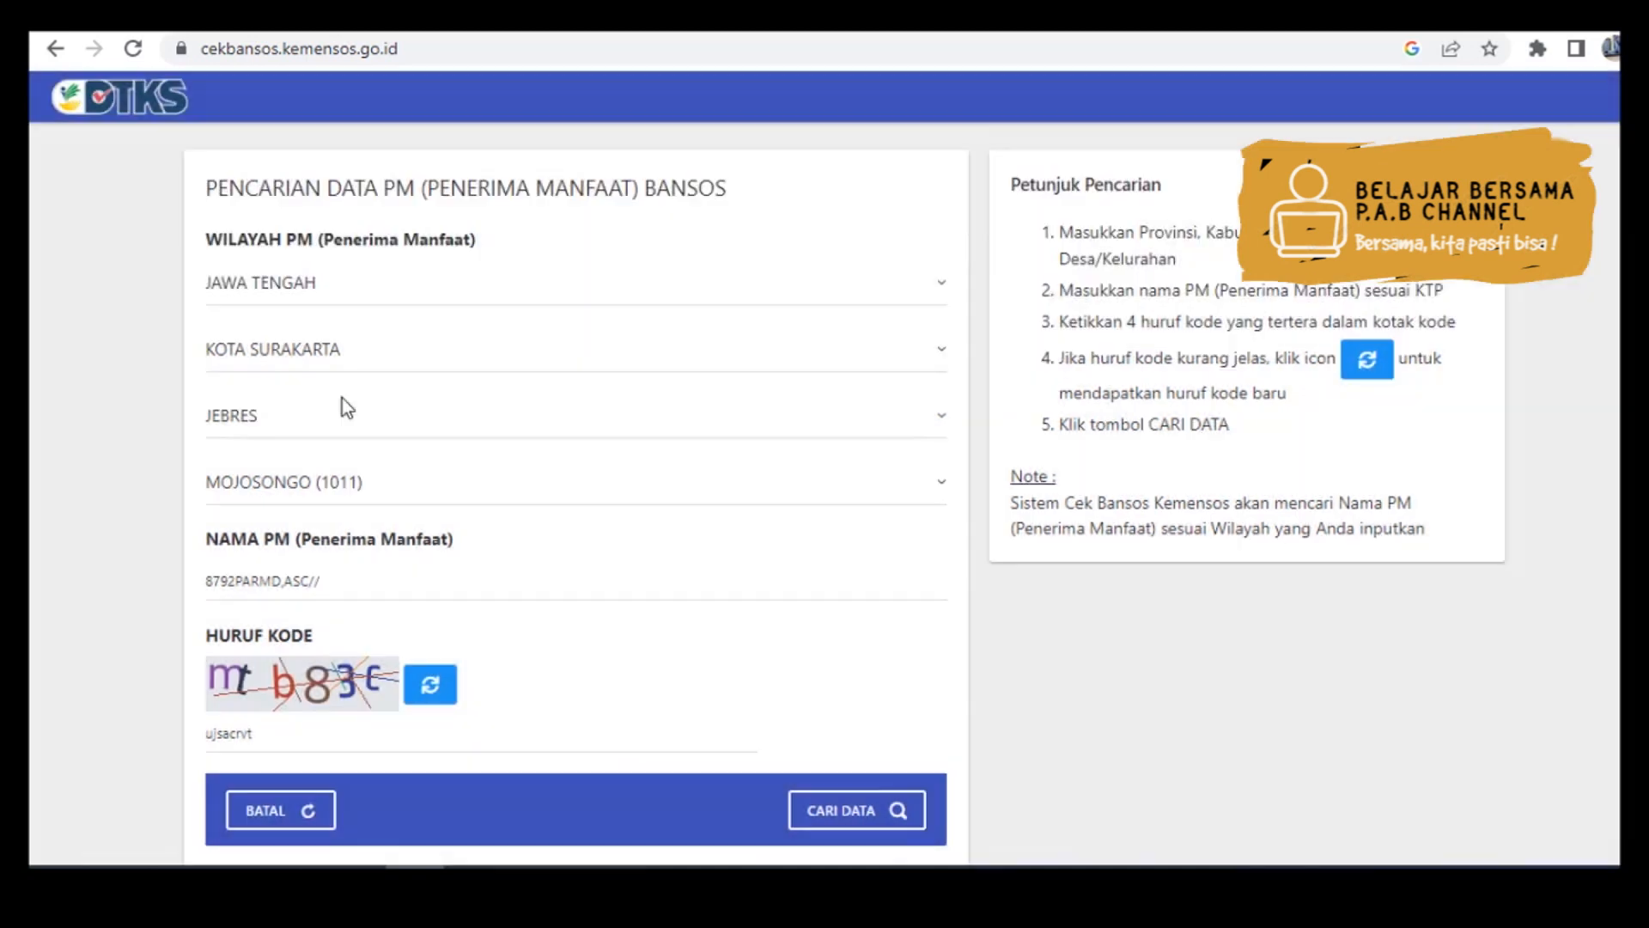
- Re-enter the recipient's name in NAMA PM and the captcha code, then search again
left_click(329, 585)
key("BackSpace")
key("BackSpace")
key("BackSpace")
key("BackSpace")
key("BackSpace")
key("BackSpace")
key("BackSpace")
key("BackSpace")
key("BackSpace")
key("BackSpace")
key("BackSpace")
key("BackSpace")
key("BackSpace")
key("BackSpace")
key("BackSpace")
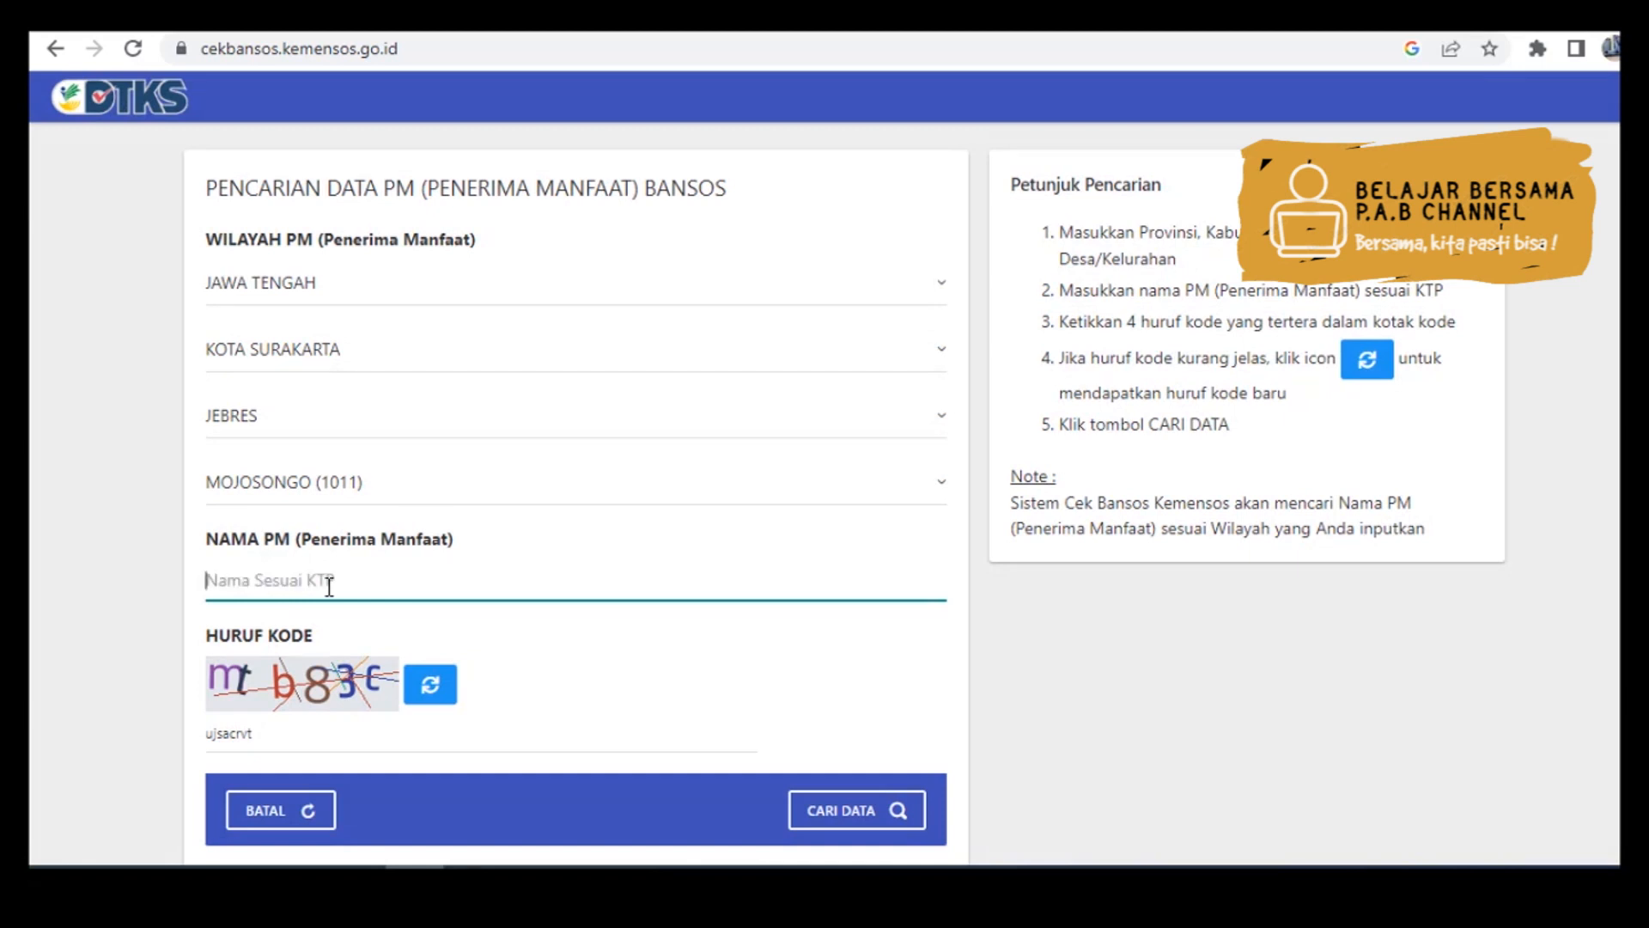
type("CATUR RA")
key("BackSpace")
type("R")
left_click_drag(252, 732, 156, 737)
type("mt")
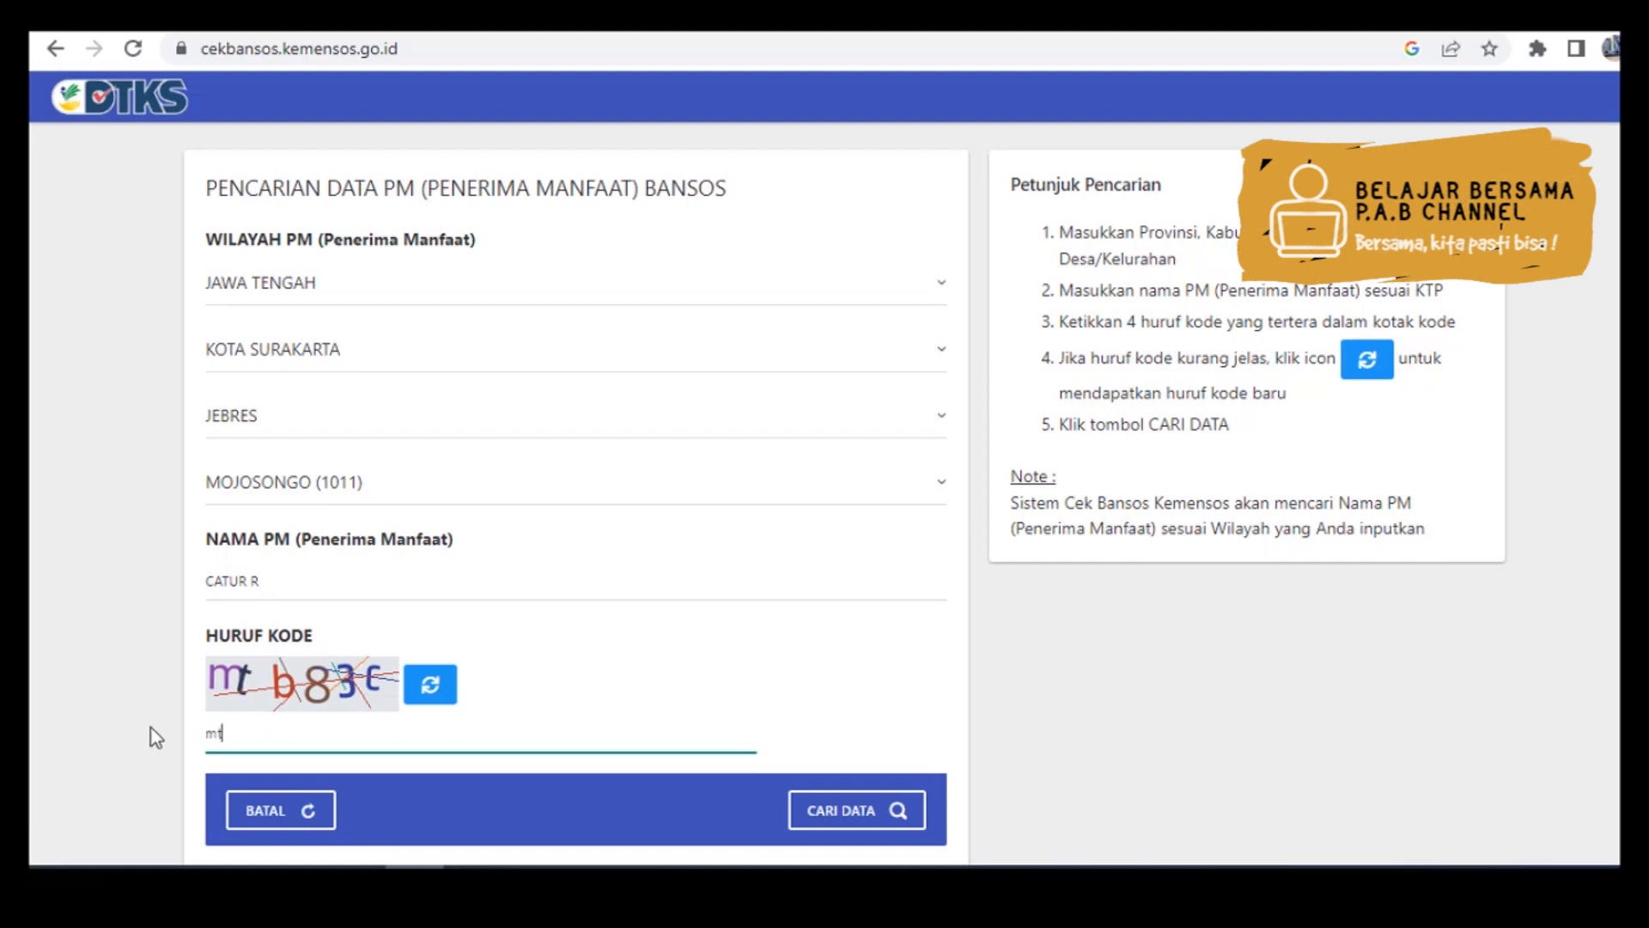
type("b83c")
left_click(866, 814)
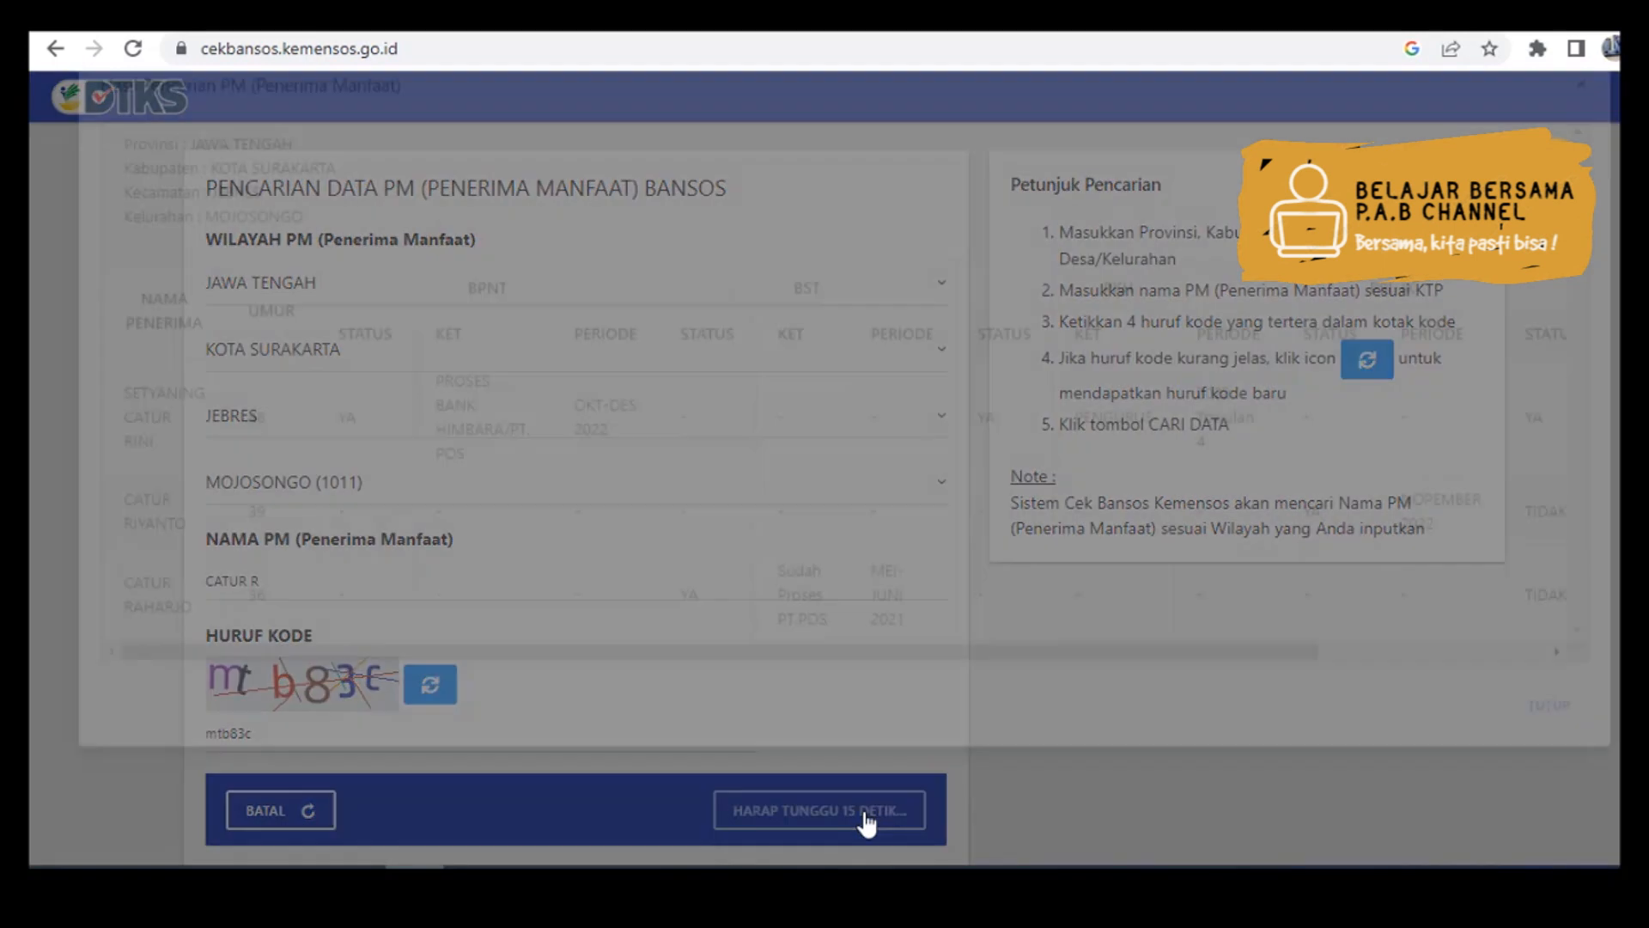